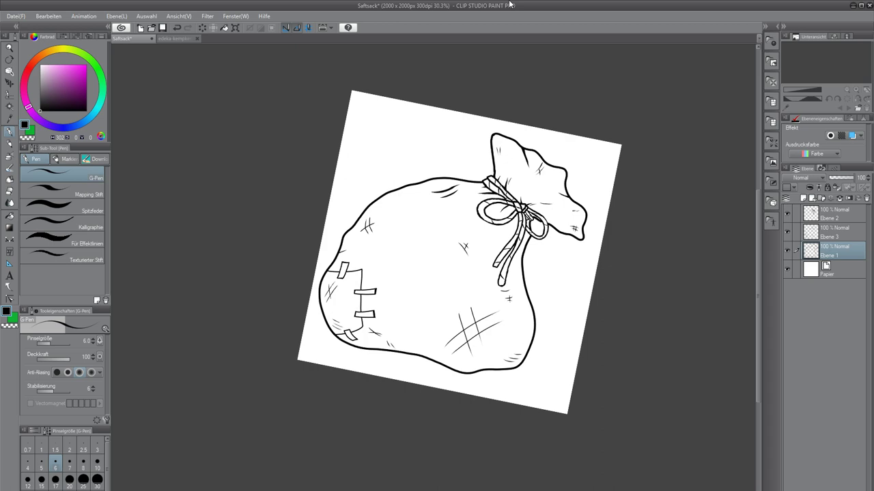
scroll(443, 271, "up", 2)
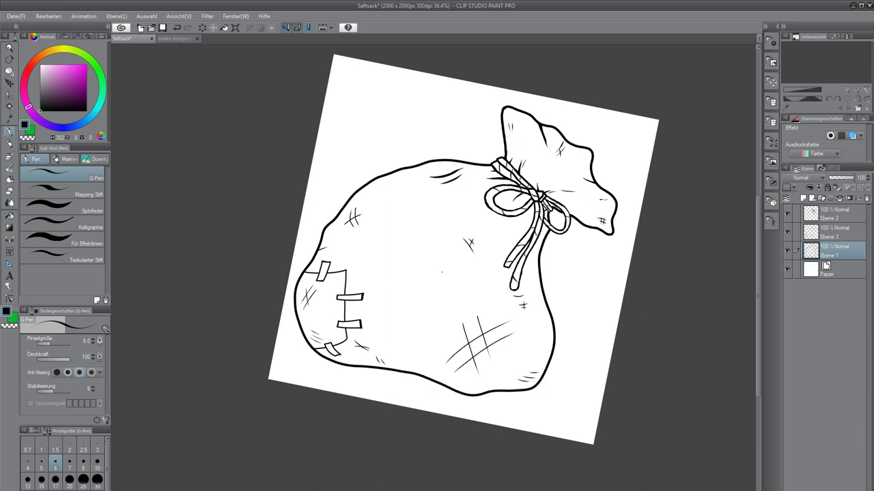
scroll(467, 252, "up", 1)
scroll(467, 253, "down", 1)
scroll(468, 253, "up", 1)
scroll(468, 252, "up", 1)
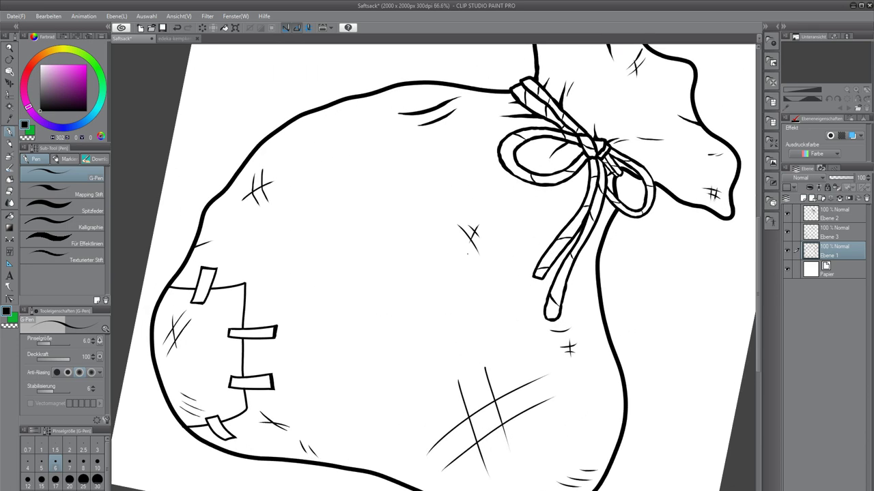
scroll(468, 253, "down", 2)
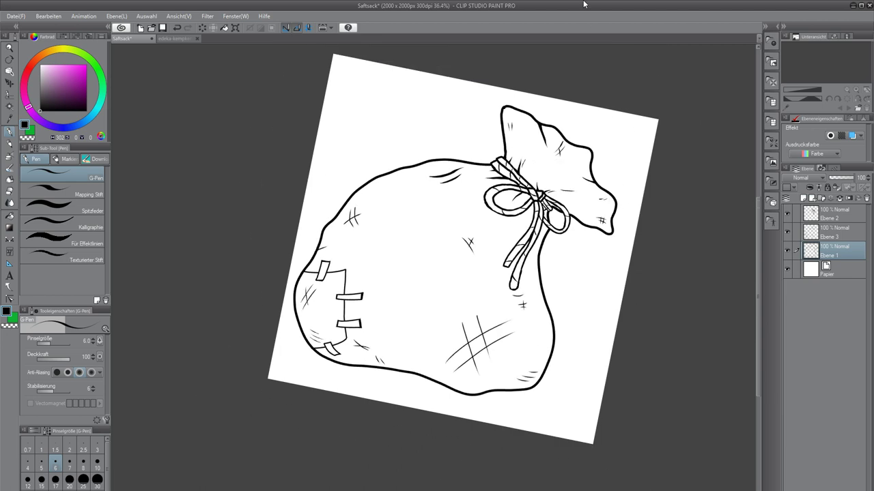
scroll(478, 232, "down", 1)
scroll(494, 232, "down", 5)
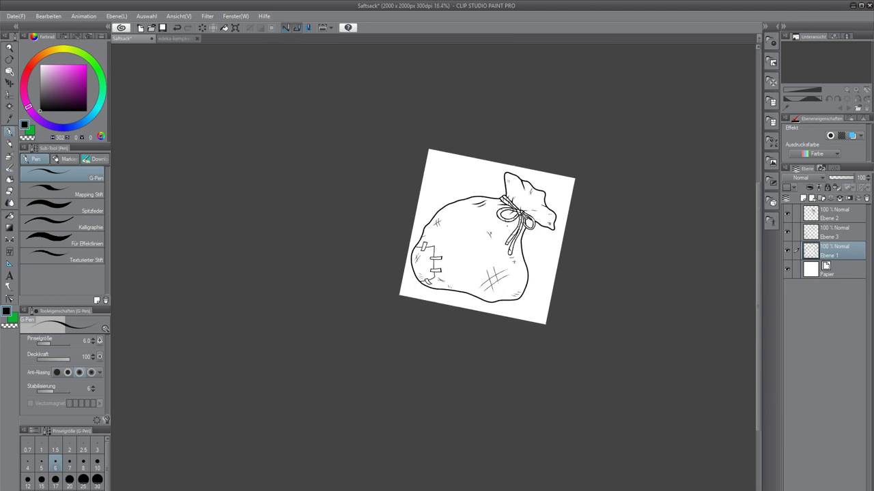
scroll(494, 232, "up", 3)
scroll(485, 207, "up", 4)
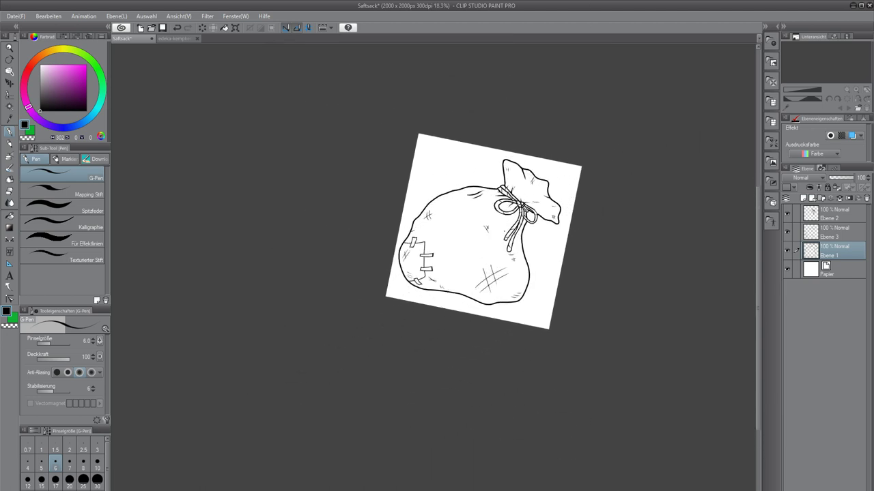
scroll(471, 191, "down", 2)
scroll(484, 232, "down", 2)
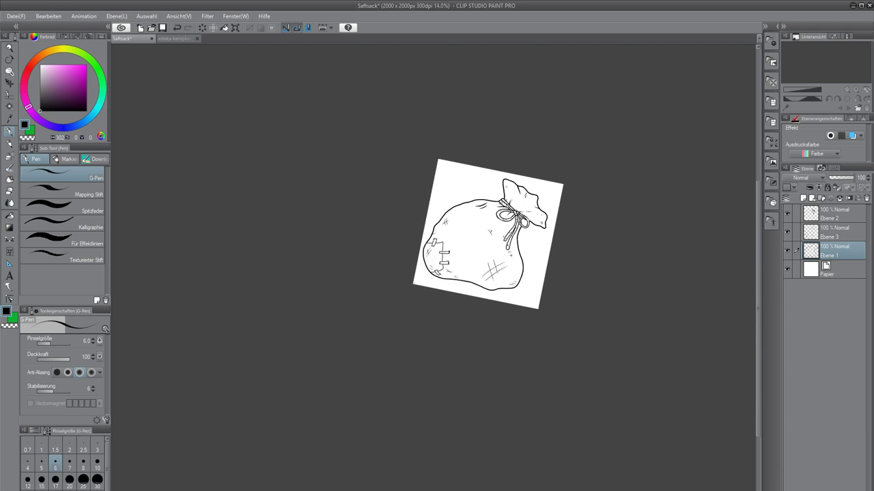
scroll(484, 232, "up", 3)
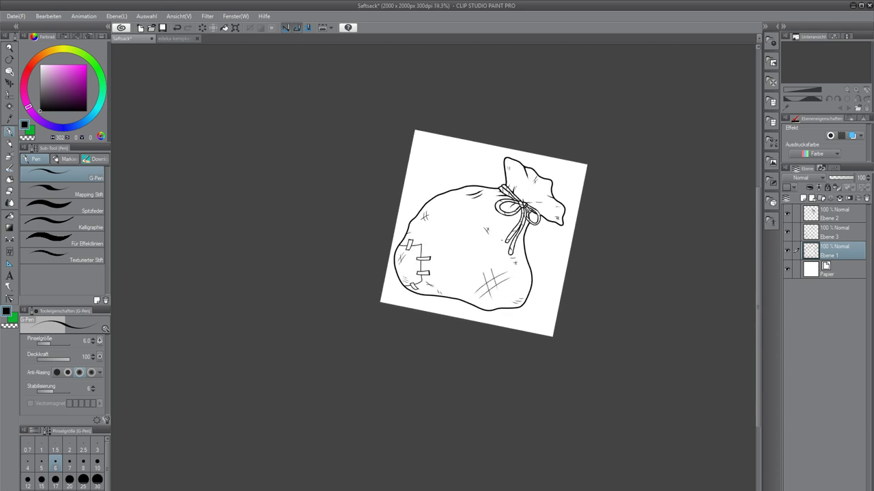
scroll(503, 240, "up", 3)
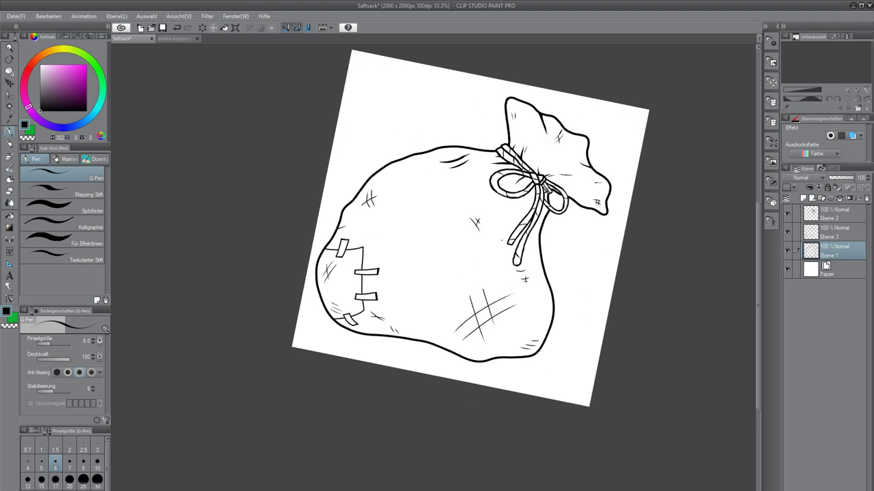
left_click_drag(621, 226, 583, 274)
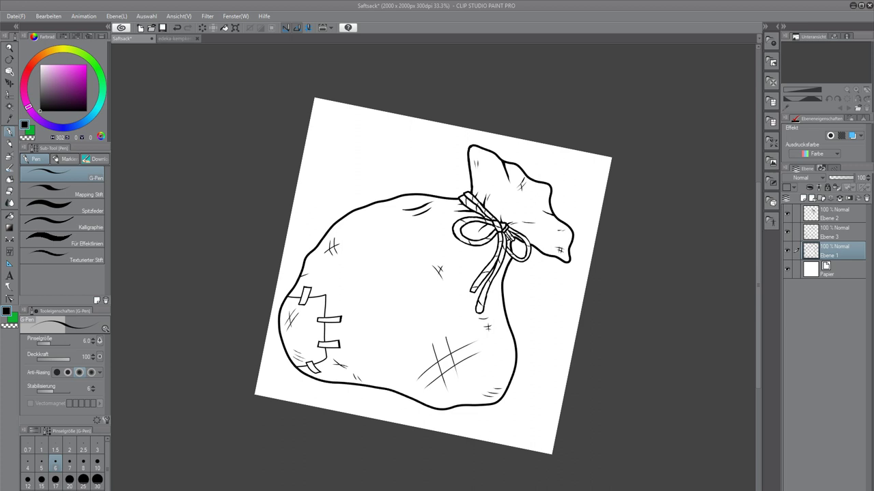
scroll(458, 205, "up", 2)
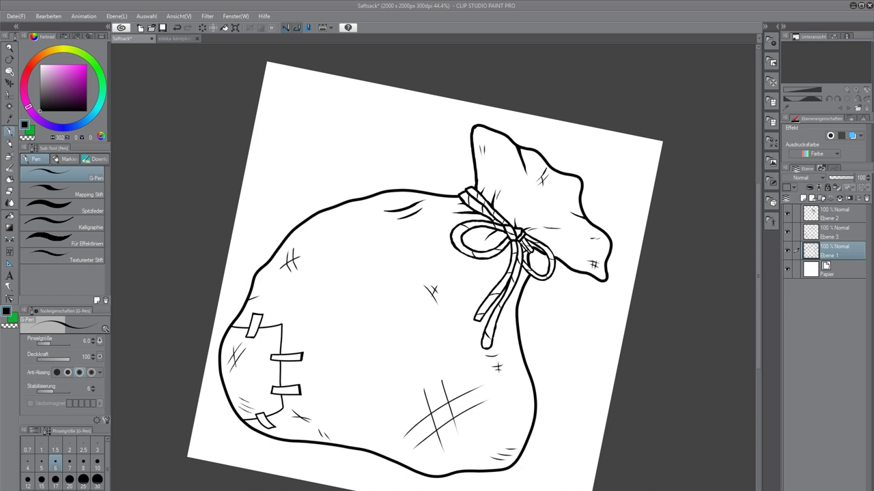
Merge Ebene 2 and Ebene 3 down into Ebene 1 and toggle the merged layer's visibility off and on to check it.
left_click(838, 209)
left_click(838, 199)
left_click(839, 200)
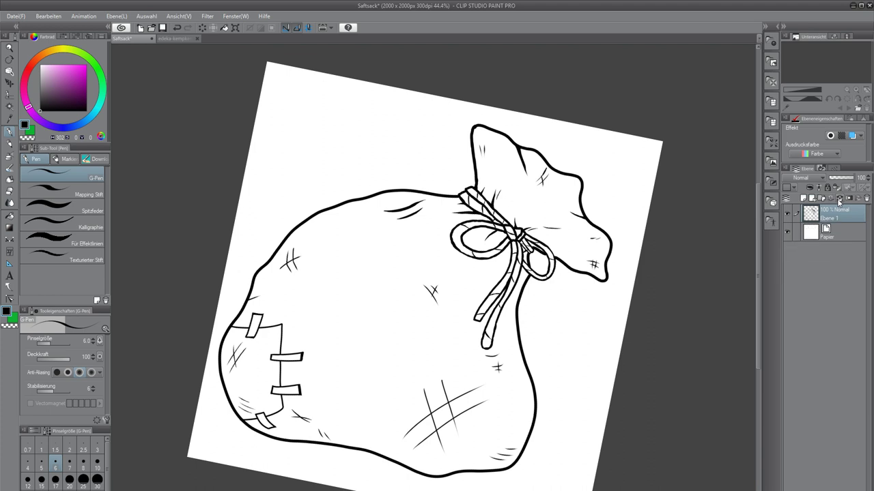
left_click(789, 215)
left_click(788, 215)
Sample a mid-brown burlap colour from the potato sack reference photo and return to the Saftsack drawing with the pen active.
left_click(165, 39)
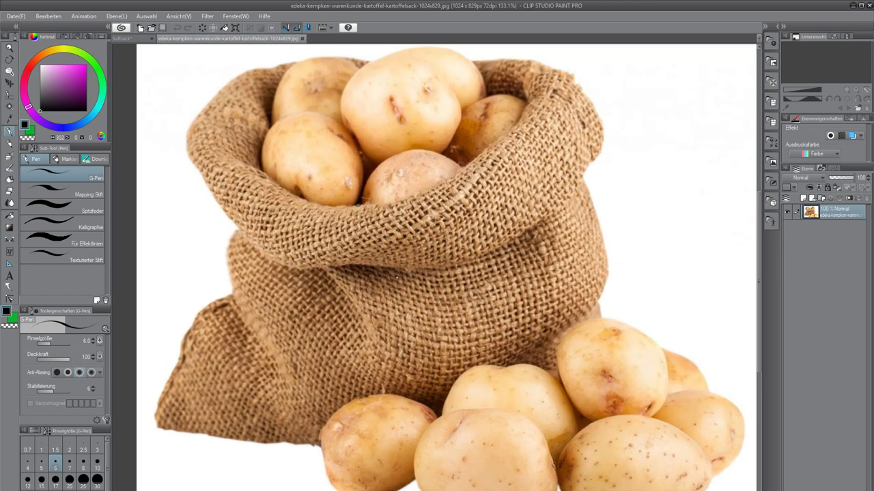
key("i")
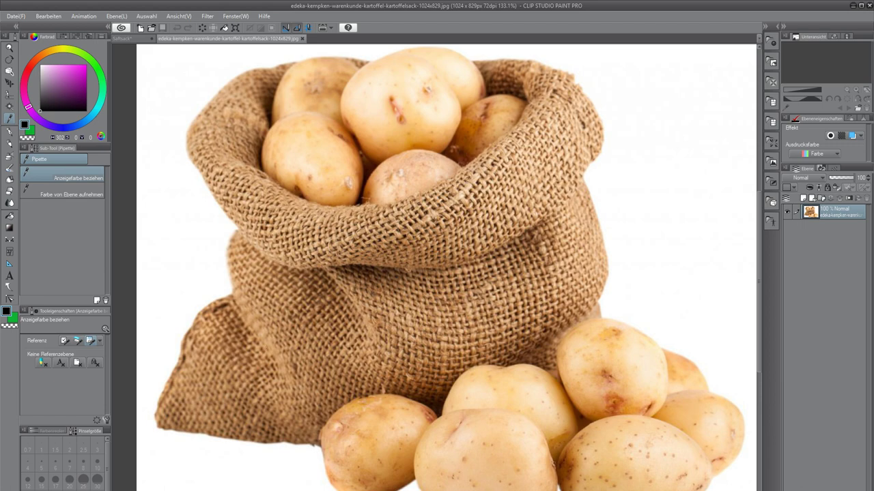
scroll(288, 350, "up", 10)
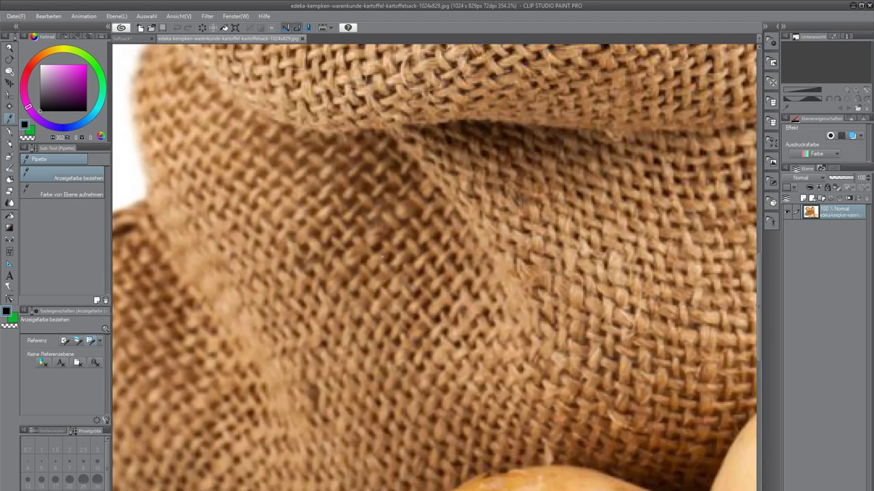
left_click(380, 258)
key("p")
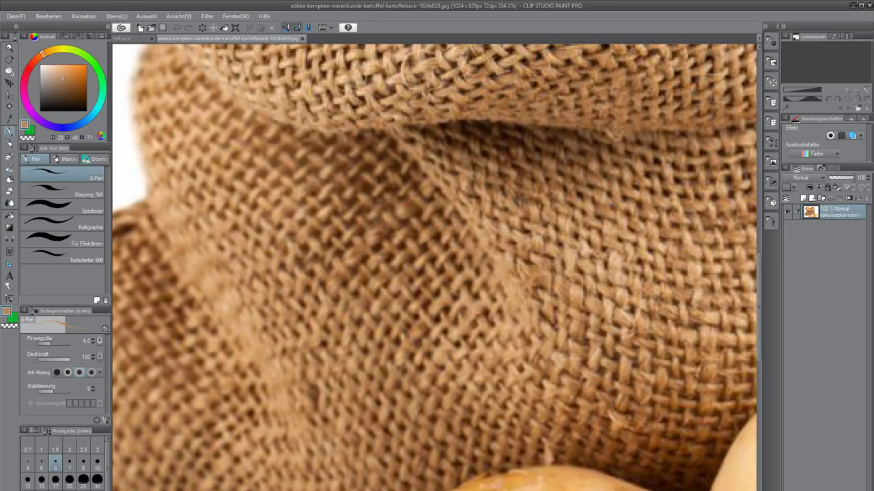
scroll(380, 256, "down", 4)
left_click(137, 38)
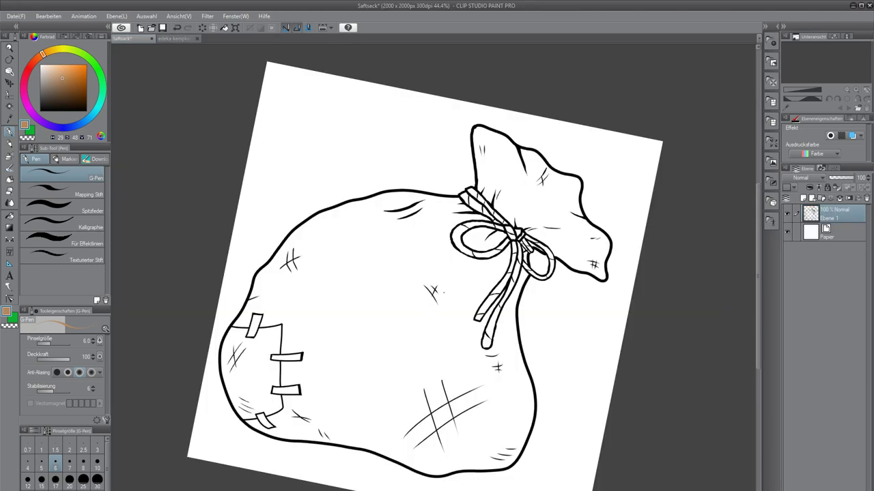
scroll(441, 294, "down", 2)
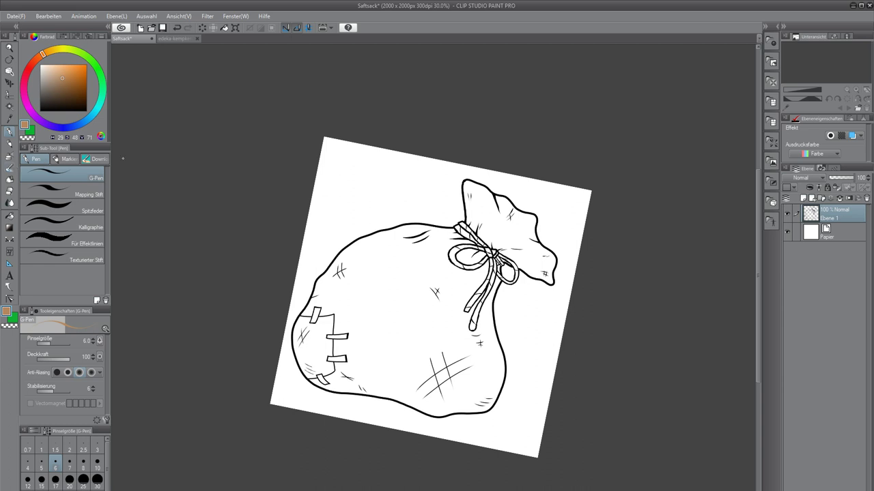
key("b")
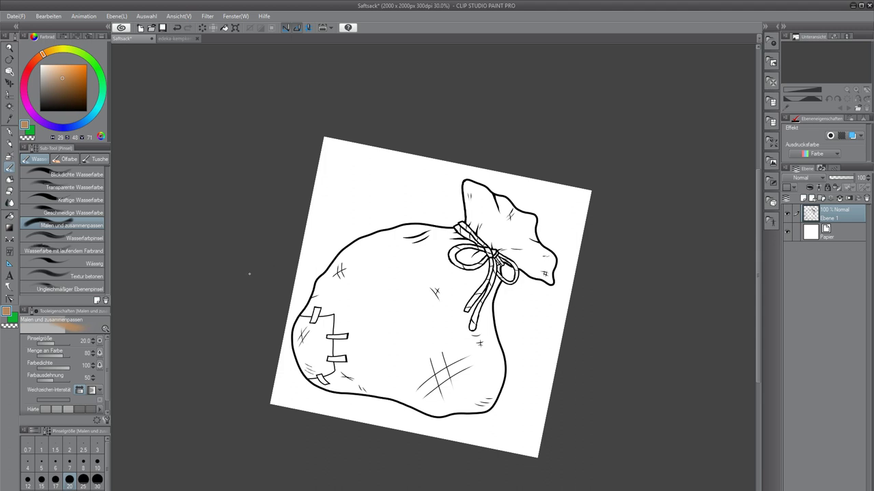
left_click(48, 105)
left_click(8, 96)
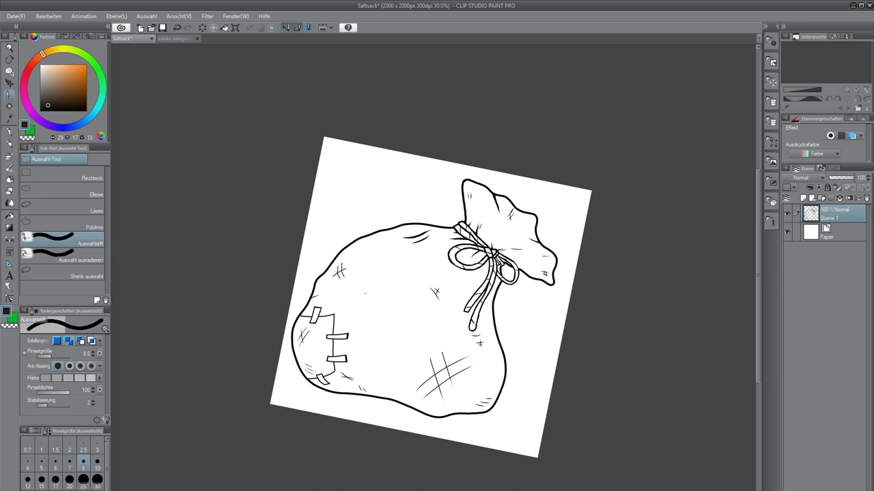
left_click_drag(374, 317, 317, 303)
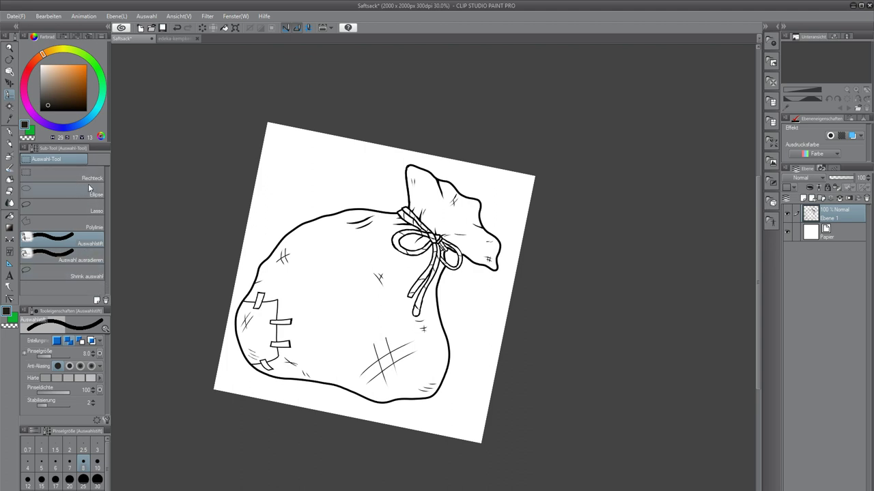
left_click(41, 222)
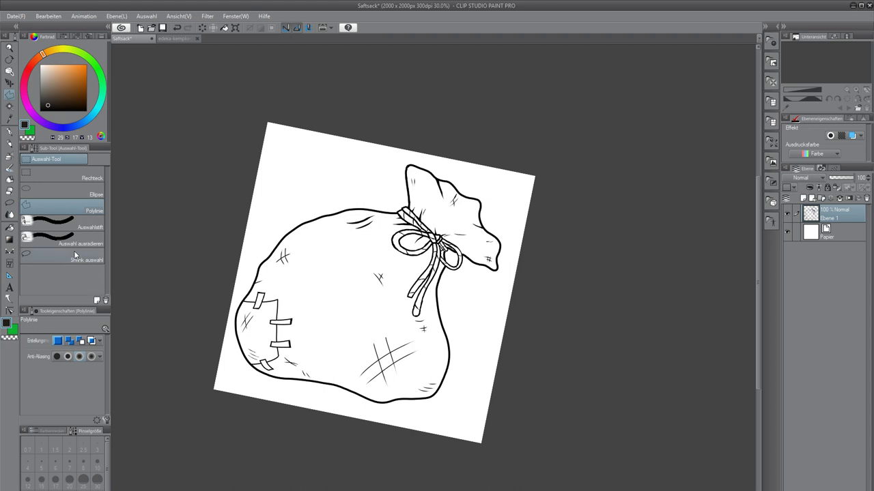
left_click(499, 295)
key("Escape")
Reset the canvas rotation to upright and select the sack's body on Ebene 1 with the automatic selection tool.
key("minus")
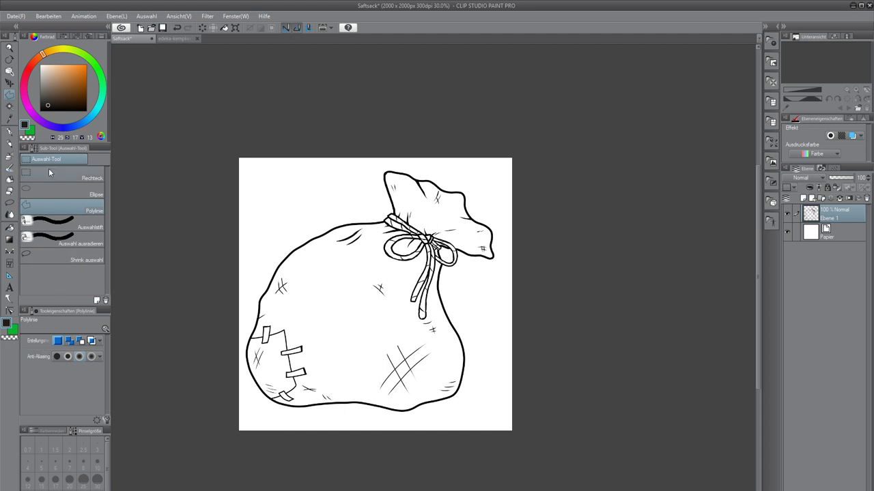
left_click(11, 107)
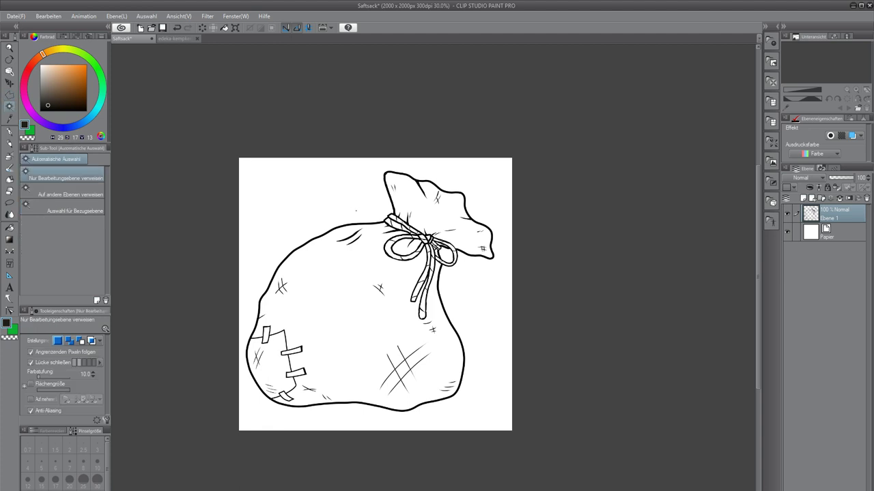
left_click(390, 299)
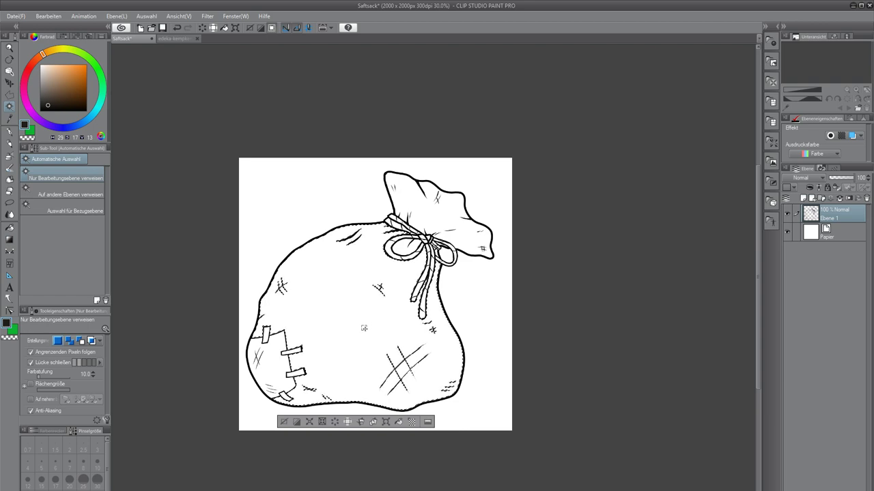
scroll(364, 328, "up", 1)
scroll(369, 331, "up", 1)
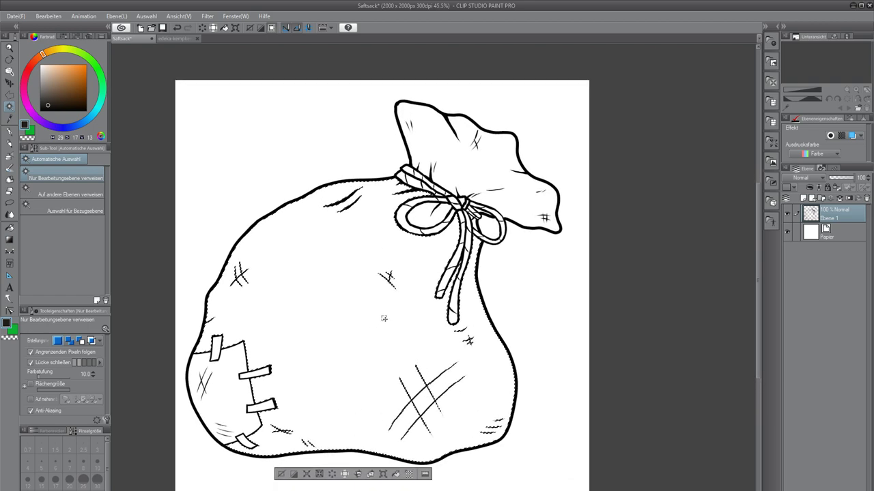
Scribble dark test strokes with the brush across the selected sack body, including over its edges, and undo them.
key("b")
mouse_move(351, 303)
left_mouse_down()
mouse_move(358, 277)
mouse_move(388, 279)
left_mouse_up()
left_click_drag(379, 352, 323, 317)
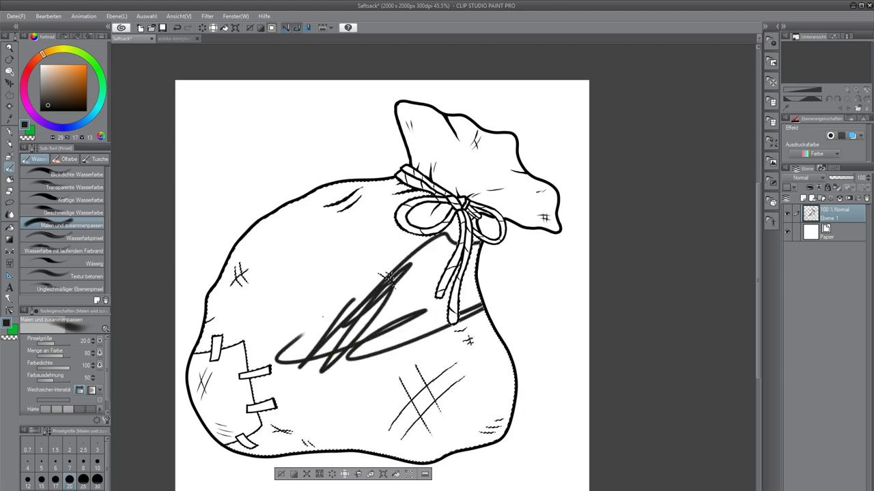
key("ctrl+z")
key("ctrl+z")
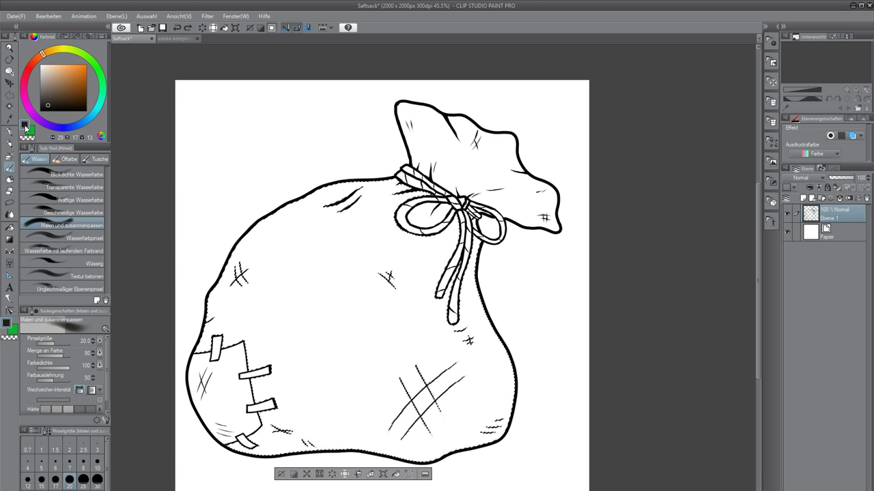
Choose the sampled sack brown from the recently used colours and switch to the Kräftige Wasserfarbe brush.
left_click(66, 36)
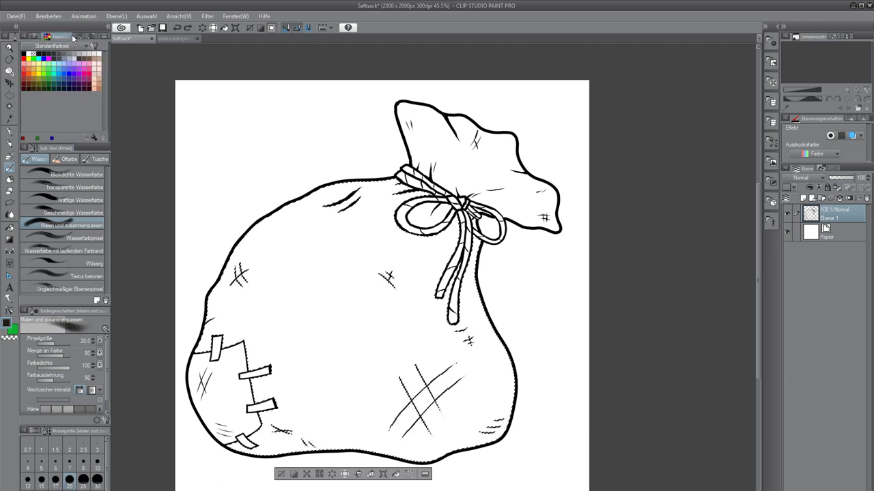
left_click(77, 37)
left_click(89, 36)
left_click(101, 36)
left_click(31, 44)
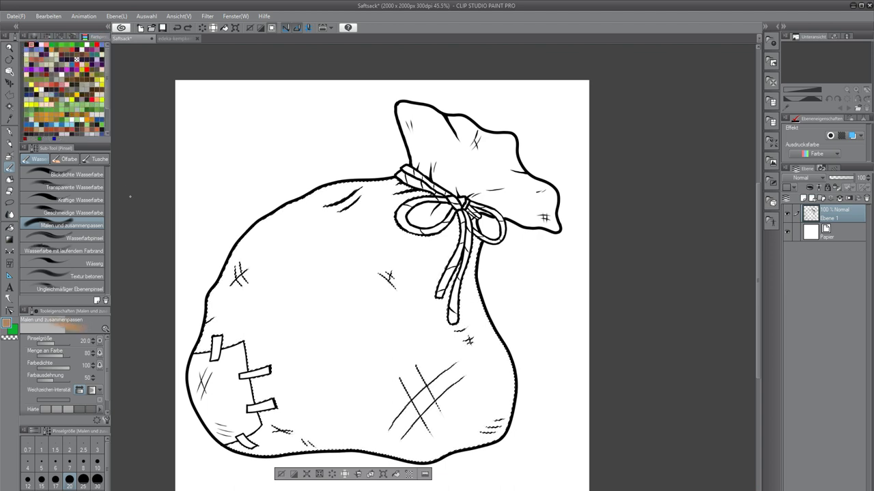
left_click(87, 199)
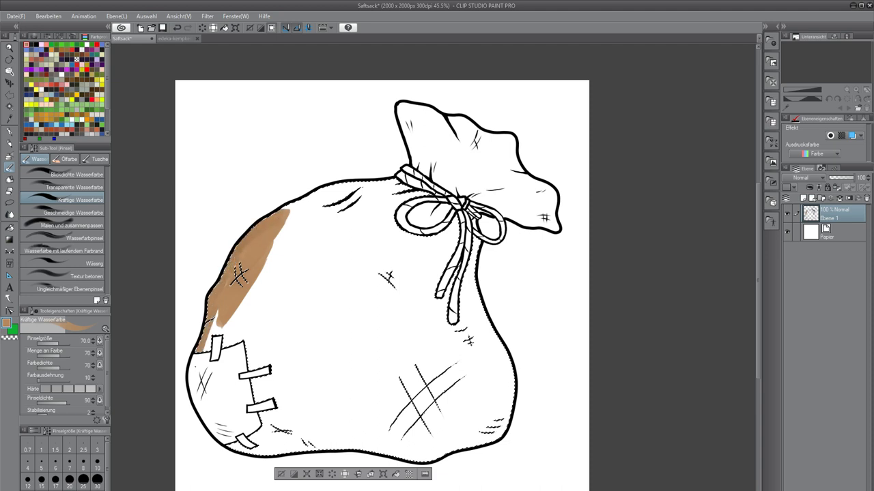
Try painting brown along the sack's left and upper edges on the line-art layer, and undo the strokes.
mouse_move(223, 315)
left_mouse_down()
mouse_move(252, 361)
mouse_move(234, 335)
left_mouse_up()
mouse_move(287, 213)
left_mouse_down()
mouse_move(338, 185)
mouse_move(398, 182)
mouse_move(337, 195)
mouse_move(377, 187)
mouse_move(309, 213)
mouse_move(251, 292)
mouse_move(299, 234)
mouse_move(251, 327)
mouse_move(248, 303)
left_mouse_up()
mouse_move(275, 276)
left_mouse_down()
mouse_move(254, 353)
mouse_move(264, 383)
left_mouse_up()
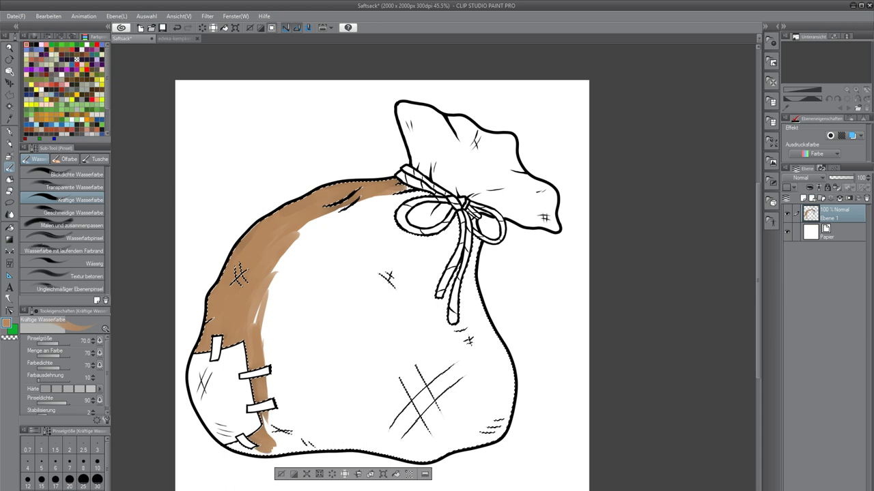
key("ctrl+z")
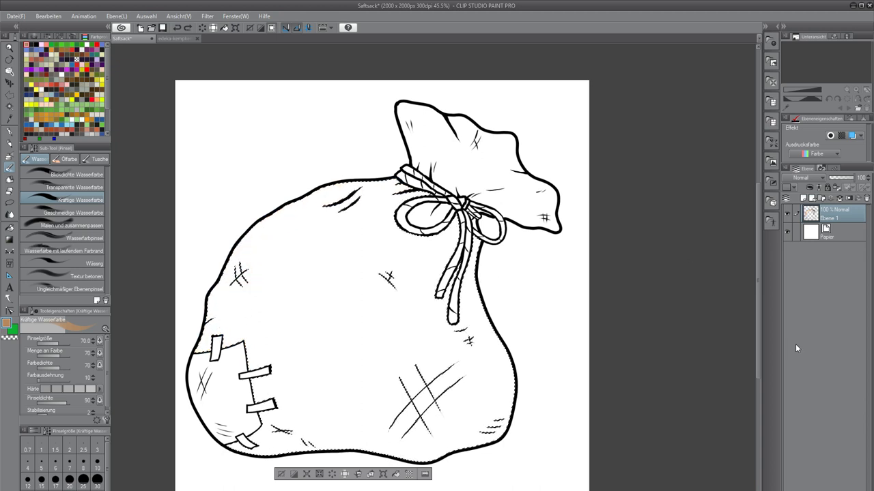
Add a new raster layer above the line-art layer Ebene 1.
left_click(803, 198)
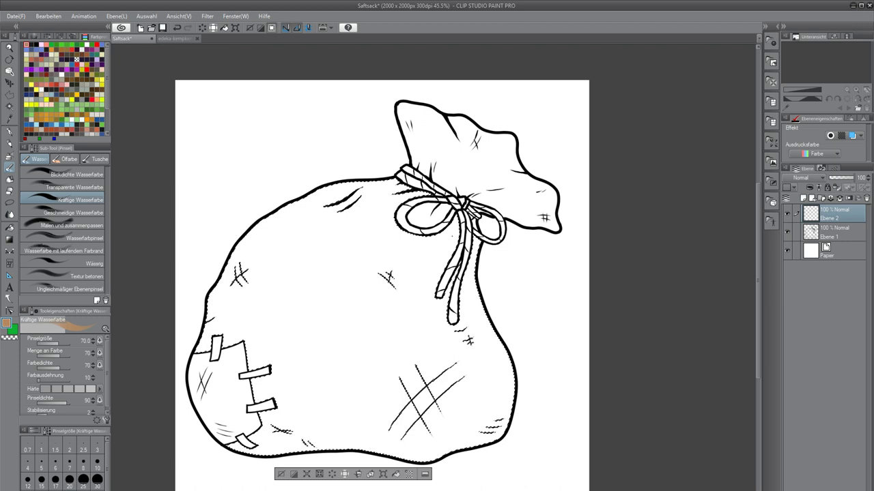
Try to select the sack's body on the empty Ebene 2 with automatic selection, clear the selection and return to the brush.
key("w")
left_click(409, 271)
key("b")
key("w")
key("ctrl+d")
key("b")
key("w")
left_click(414, 274)
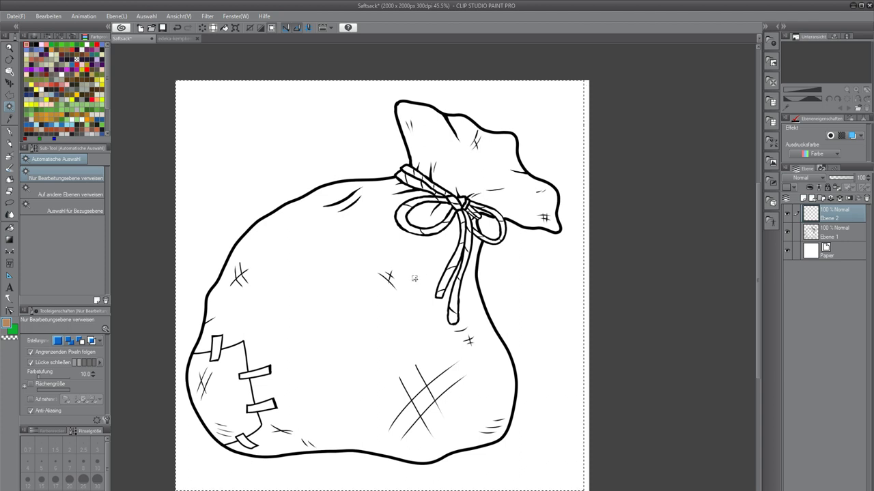
key("b")
key("ctrl+d")
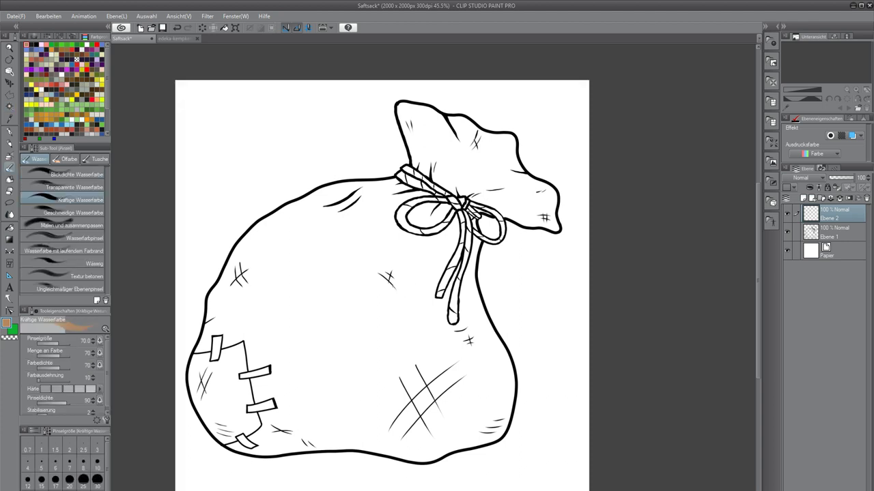
Select the sack's body on the line-art layer Ebene 1 with automatic selection.
key("ctrl+a")
left_click(823, 234)
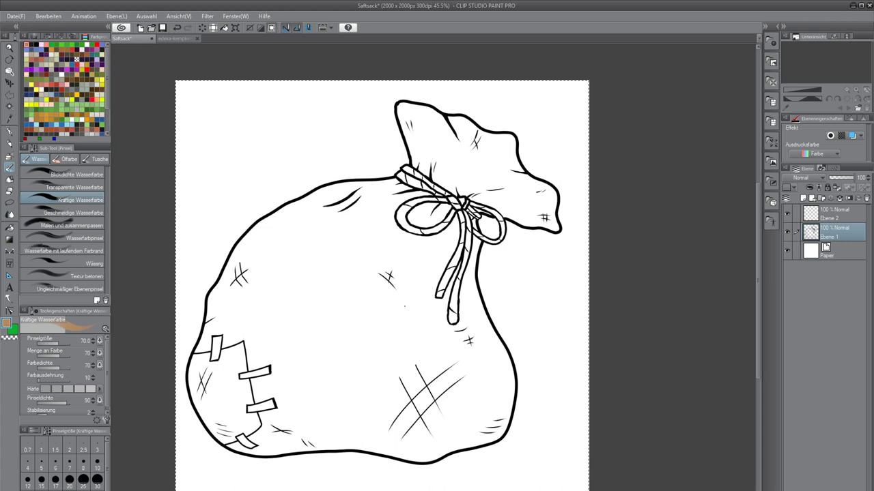
key("w")
key("b")
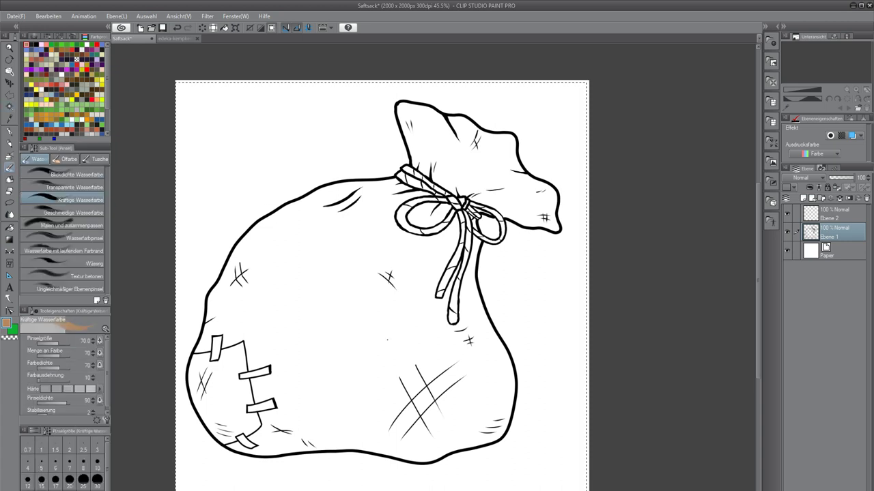
key("ctrl+d")
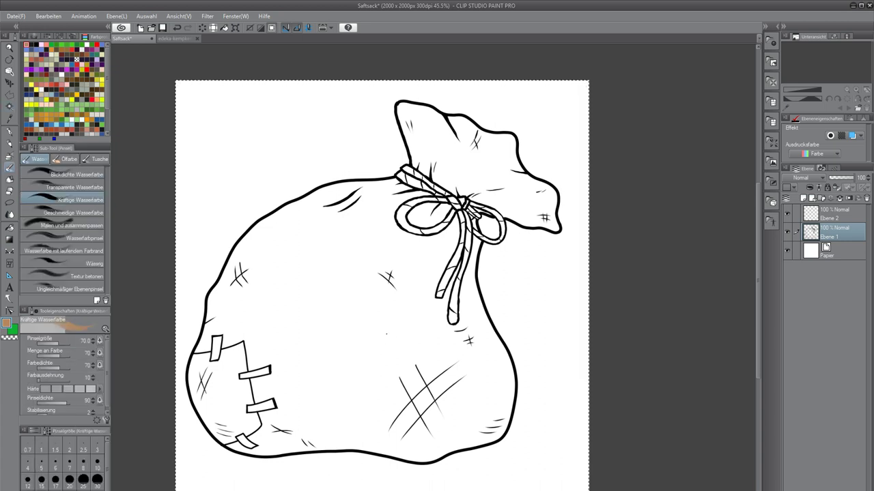
key("w")
left_click(386, 333)
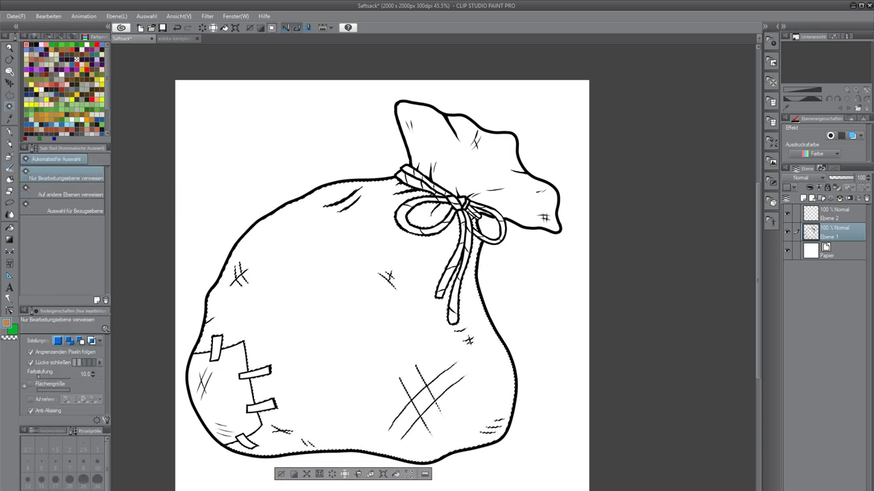
key("b")
scroll(481, 210, "up", 5)
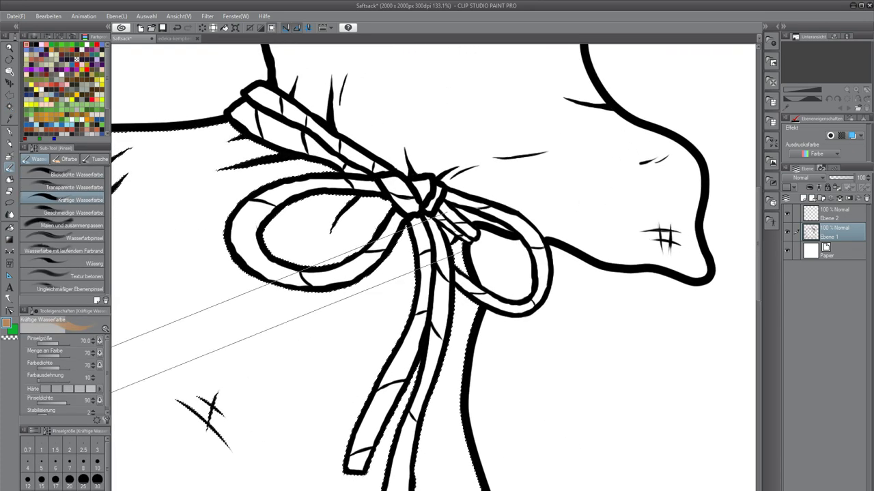
left_click(446, 238, "shift")
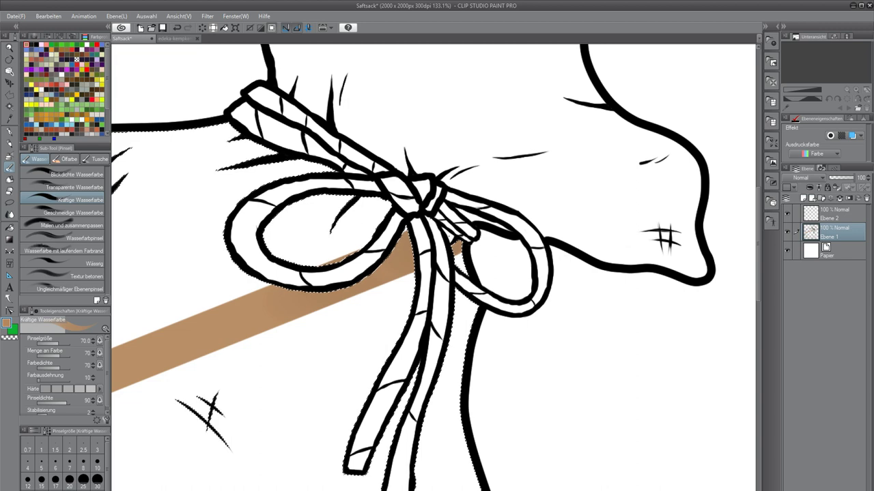
key("ctrl+z")
Add the sack's gathered top and the enclosed areas around the bow to the selection and return to the brush.
key("w")
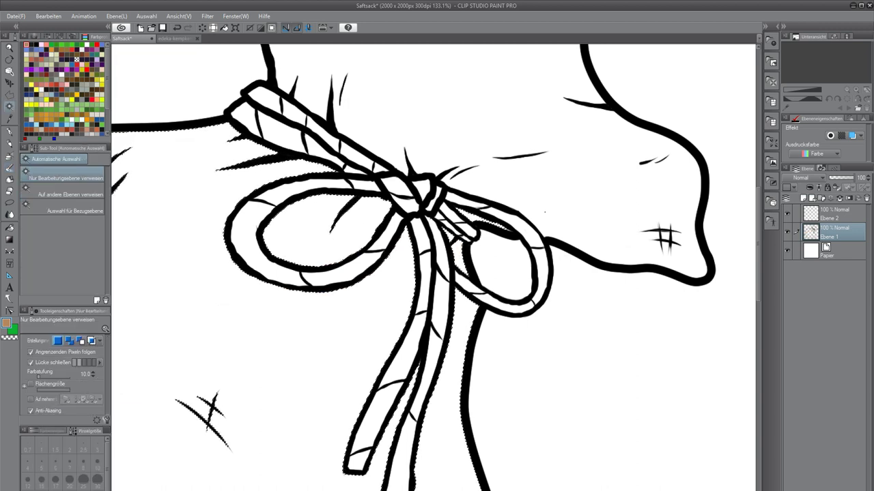
key("minus")
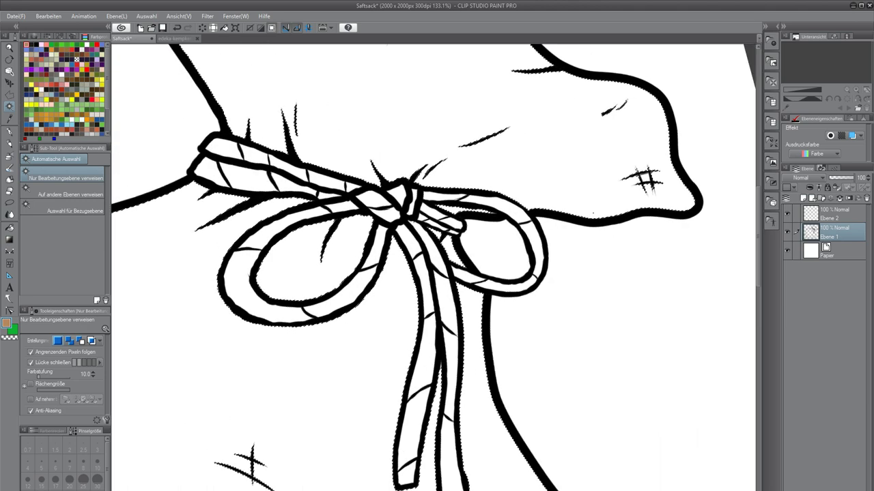
key("b")
scroll(560, 248, "down", 3)
scroll(530, 261, "down", 6)
scroll(473, 360, "up", 1)
scroll(473, 359, "down", 3)
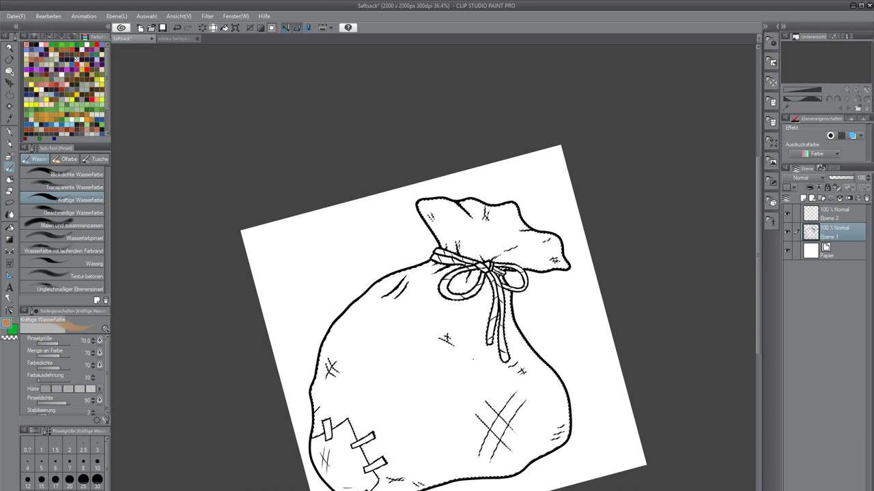
Try the Blickdichte Wasserfarbe brush along the sack's left side, undo it and switch to Kräftige Wasserfarbe at size 150.
left_click(98, 173)
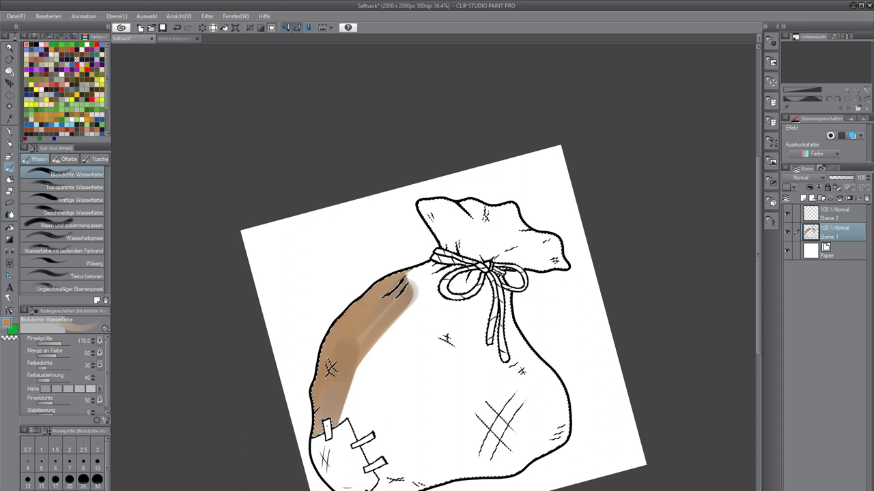
key("ctrl+z")
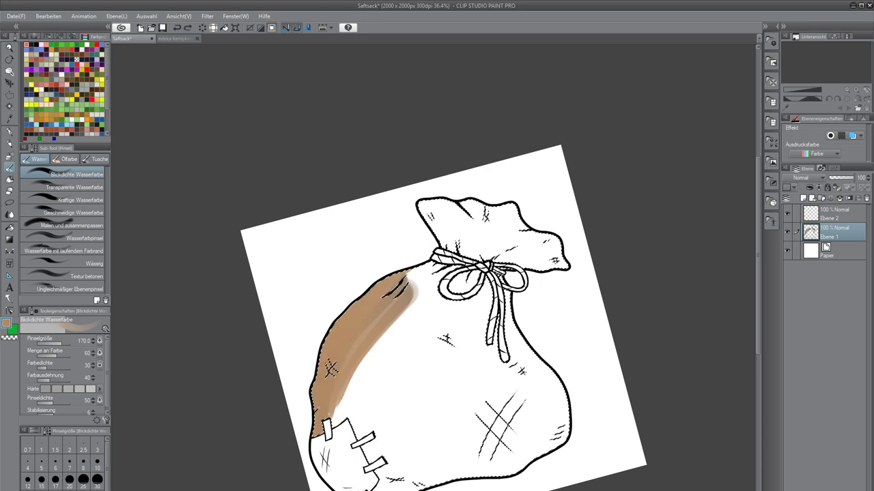
key("ctrl+z")
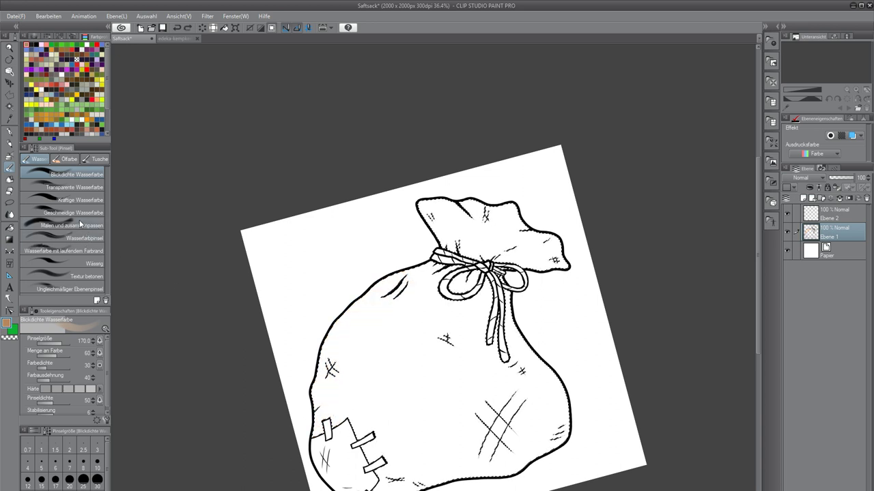
left_click(95, 201)
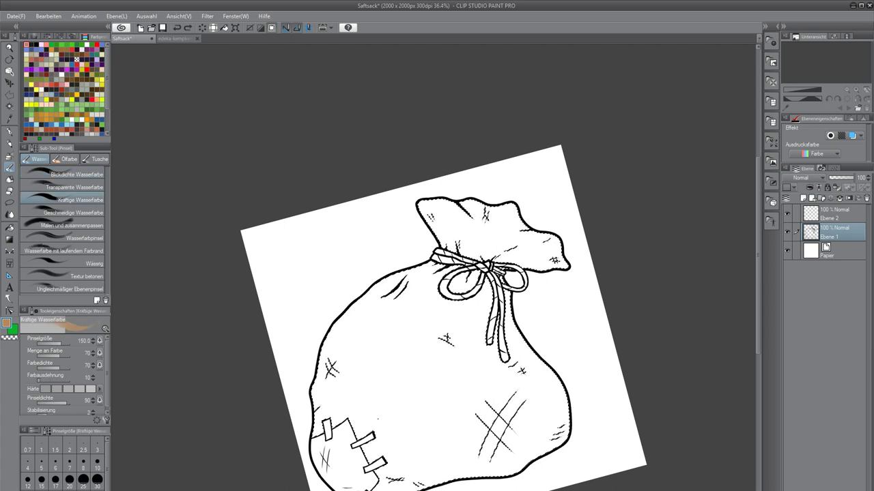
Try painting the sack's left side and gathered top brown on Ebene 1, and undo the strokes.
left_click_drag(420, 270, 374, 292)
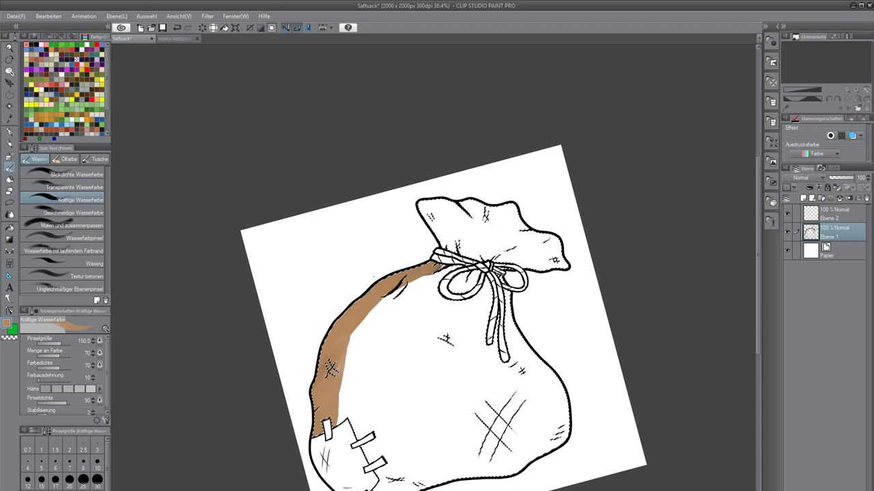
left_click_drag(375, 334, 367, 356)
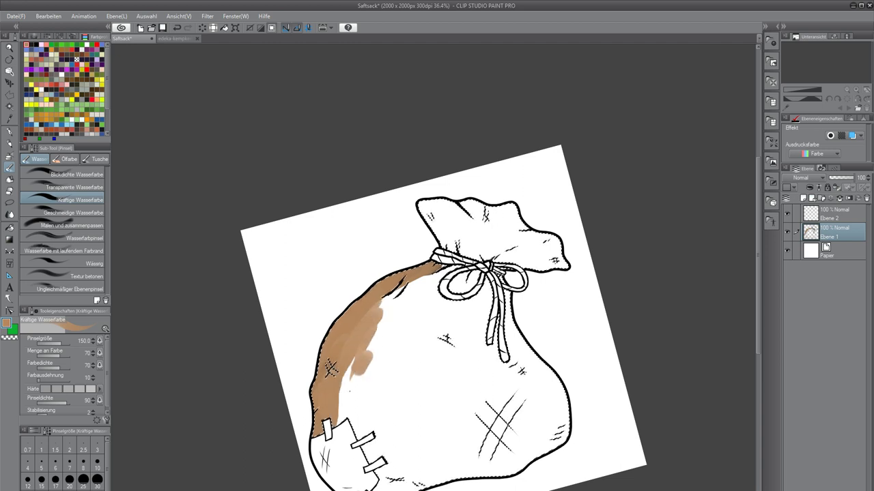
left_click_drag(380, 321, 373, 349)
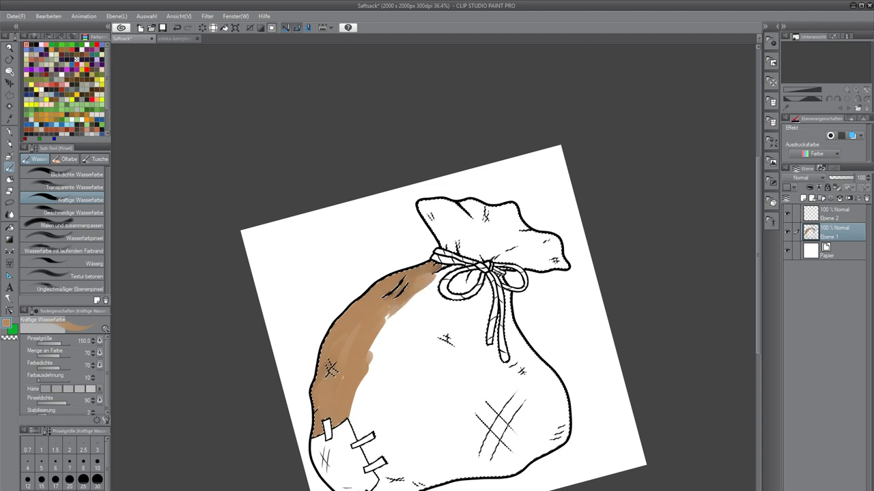
mouse_move(383, 329)
left_mouse_down()
mouse_move(374, 352)
mouse_move(376, 337)
left_mouse_up()
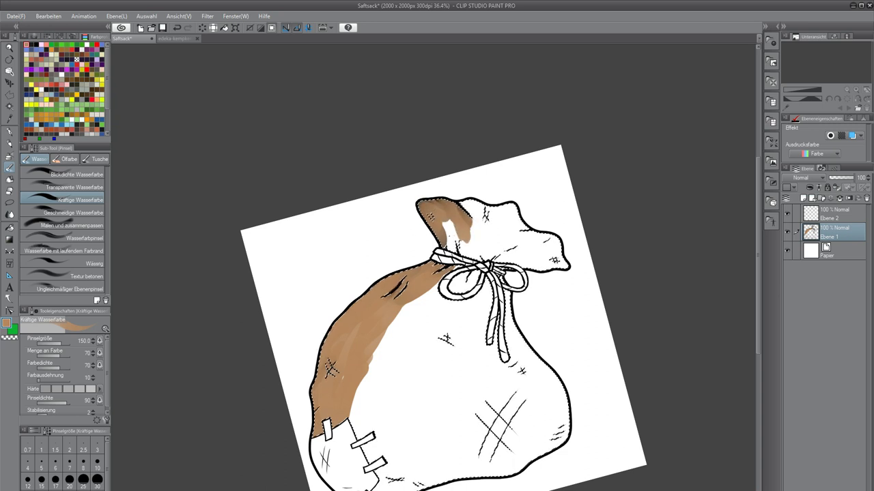
key("ctrl+z")
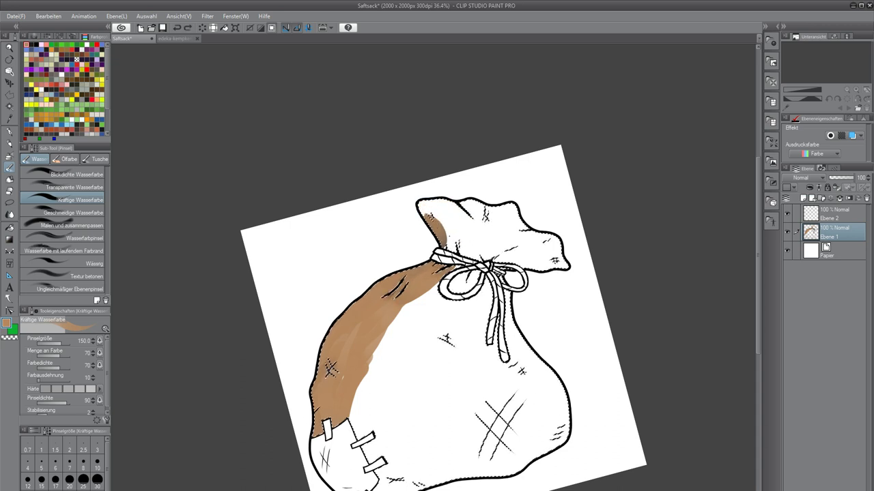
key("ctrl+z")
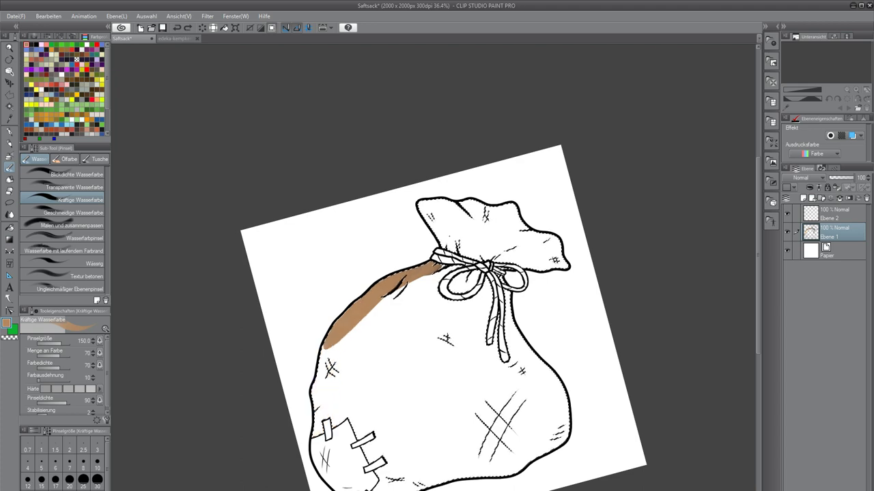
Paint the sack's gathered top and the left side of its body brown on Ebene 2.
left_click(816, 211)
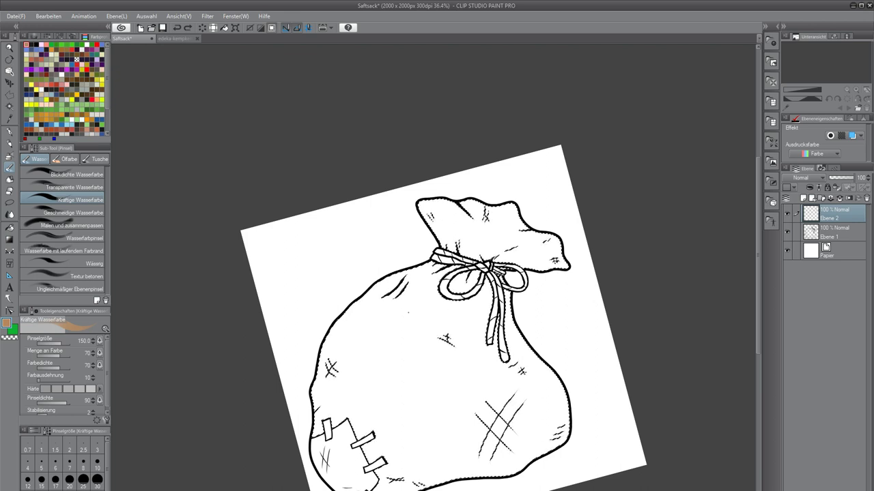
key("ctrl+z")
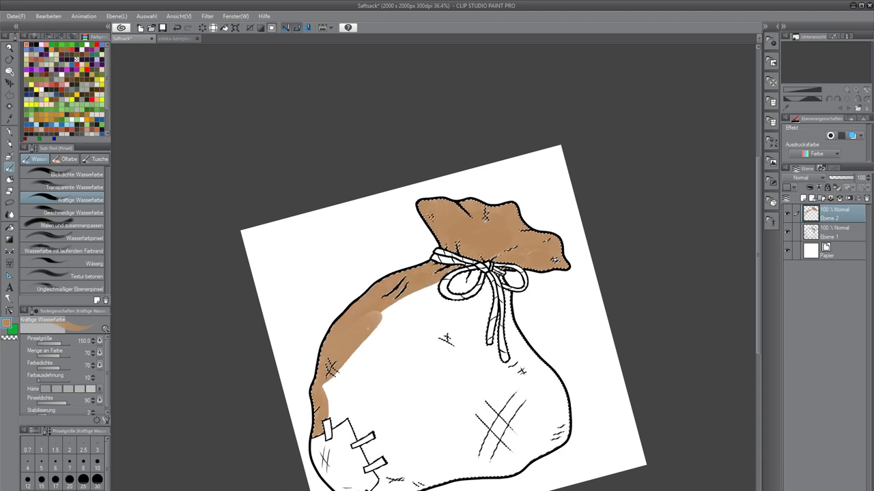
left_click_drag(348, 393, 360, 444)
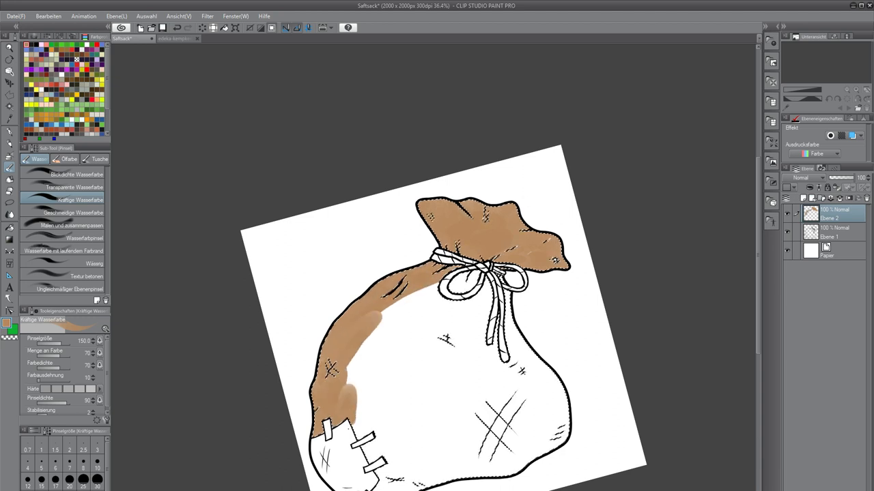
mouse_move(352, 398)
left_mouse_down()
mouse_move(357, 346)
mouse_move(393, 305)
mouse_move(419, 289)
mouse_move(387, 324)
mouse_move(365, 380)
mouse_move(366, 471)
left_mouse_up()
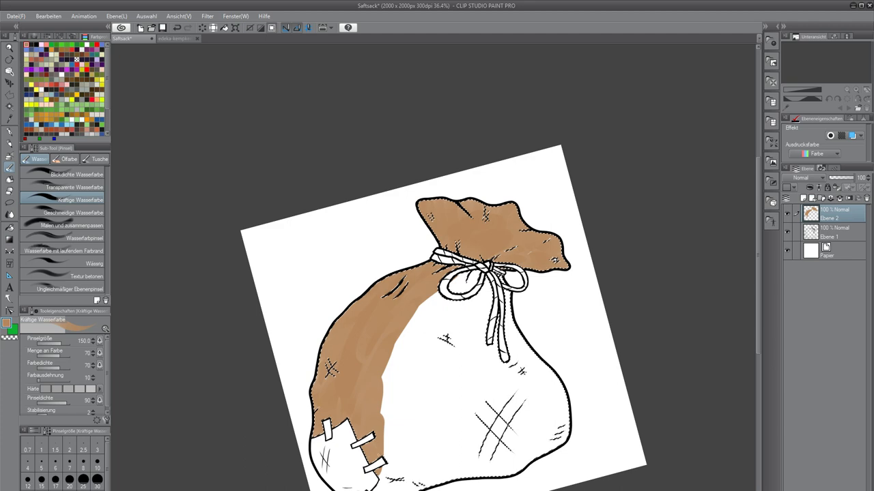
Extend the brown along the sack's lower edge and widen it toward the middle of the body.
left_click_drag(413, 417, 419, 369)
mouse_move(368, 459)
left_mouse_down()
mouse_move(463, 423)
mouse_move(524, 422)
mouse_move(578, 385)
left_mouse_up()
left_click_drag(410, 434, 396, 331)
left_click_drag(394, 389, 409, 276)
mouse_move(400, 310)
left_mouse_down()
mouse_move(417, 281)
mouse_move(394, 328)
mouse_move(437, 258)
mouse_move(407, 347)
mouse_move(404, 390)
left_mouse_up()
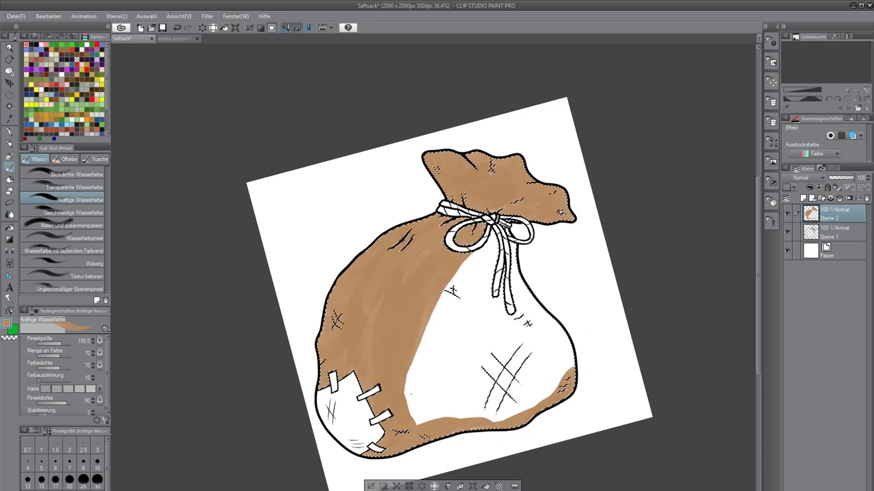
Cover the remaining white centre and right side of the sack's body with brown strokes.
left_click_drag(416, 341, 410, 413)
left_click_drag(416, 382, 420, 426)
left_click_drag(427, 311, 419, 390)
left_click_drag(478, 253, 443, 324)
mouse_move(489, 229)
left_mouse_down()
mouse_move(478, 262)
mouse_move(516, 267)
mouse_move(525, 331)
left_mouse_up()
mouse_move(527, 290)
left_mouse_down()
mouse_move(570, 357)
mouse_move(540, 408)
mouse_move(493, 425)
mouse_move(431, 417)
mouse_move(417, 378)
left_mouse_up()
left_click_drag(434, 318, 437, 404)
mouse_move(455, 287)
left_mouse_down()
mouse_move(439, 327)
mouse_move(441, 411)
left_mouse_up()
mouse_move(451, 352)
left_mouse_down()
mouse_move(449, 393)
mouse_move(448, 349)
left_mouse_up()
left_click_drag(453, 289, 453, 395)
left_click_drag(464, 311, 465, 408)
mouse_move(476, 264)
left_mouse_down()
mouse_move(457, 333)
mouse_move(493, 316)
mouse_move(490, 341)
mouse_move(535, 359)
mouse_move(541, 388)
mouse_move(505, 402)
mouse_move(500, 368)
mouse_move(486, 417)
left_mouse_up()
left_click_drag(477, 332, 476, 414)
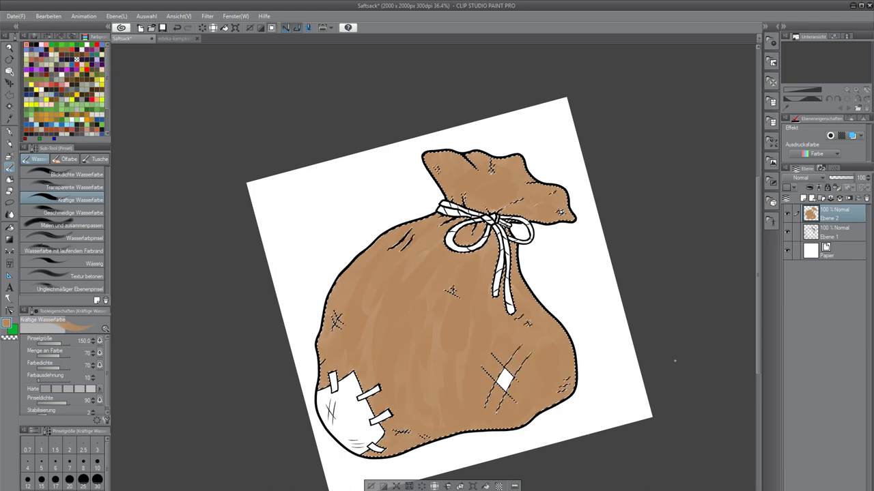
Fill the white diamond inside the large crosshatch with brown and move Ebene 2 below the line-art layer Ebene 1.
scroll(510, 299, "up", 3)
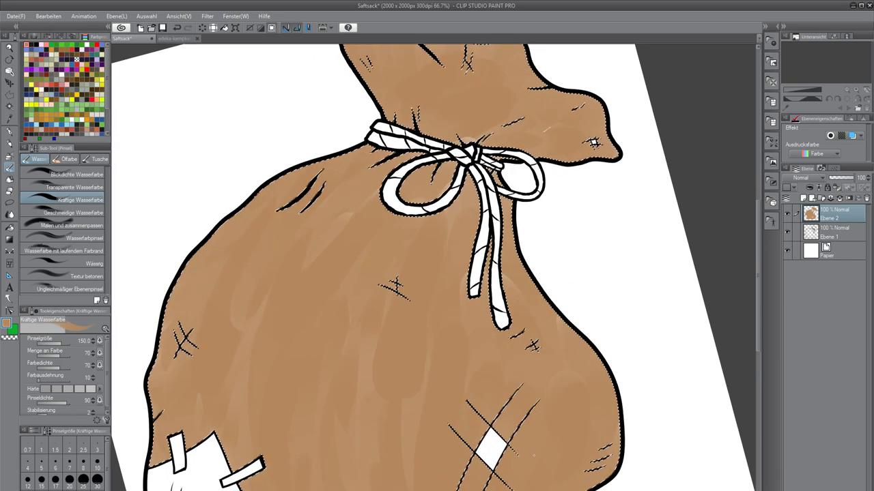
key("w")
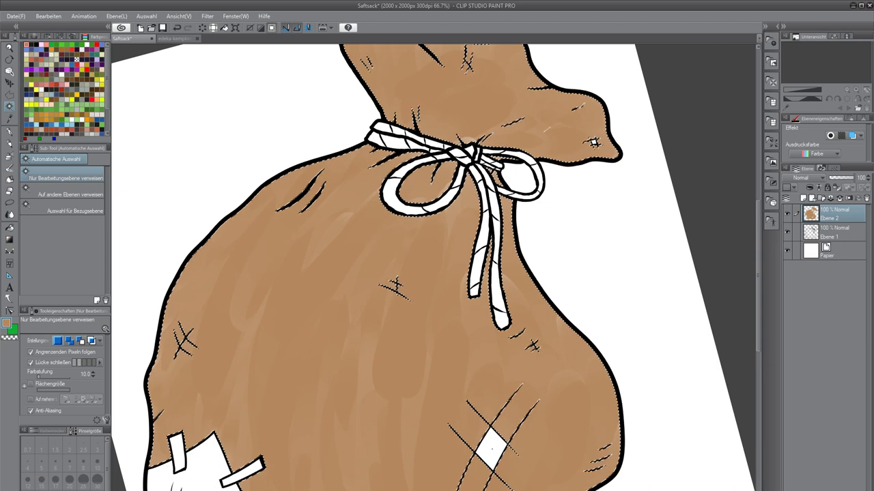
key("b")
mouse_move(493, 455)
left_mouse_down()
mouse_move(484, 417)
mouse_move(471, 478)
left_mouse_up()
left_click_drag(498, 408, 492, 442)
left_click_drag(832, 214, 831, 234)
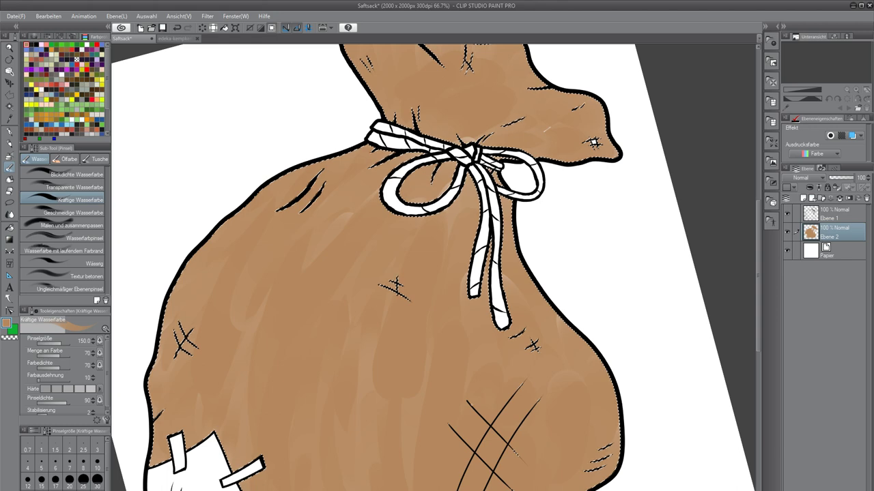
Fill the small white gap inside the crosshatch at the right tip of the sack's gathered top with brown.
left_click_drag(457, 296, 389, 443)
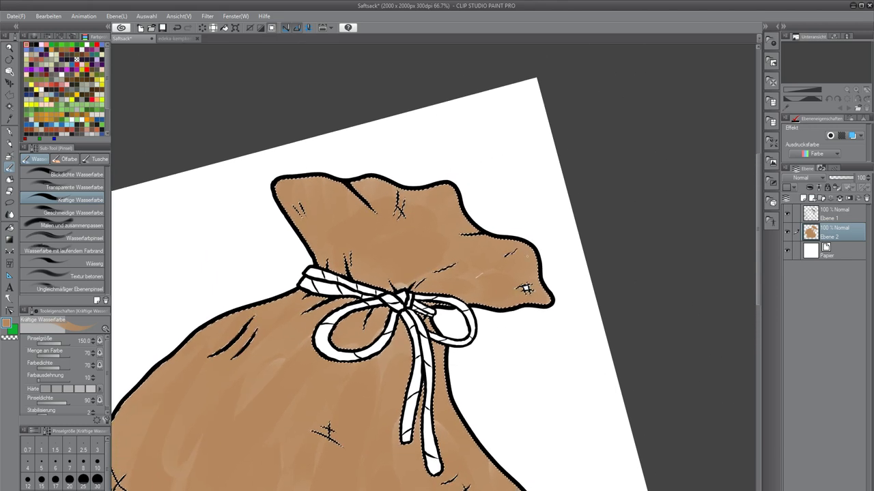
scroll(527, 257, "up", 2)
scroll(527, 257, "up", 6)
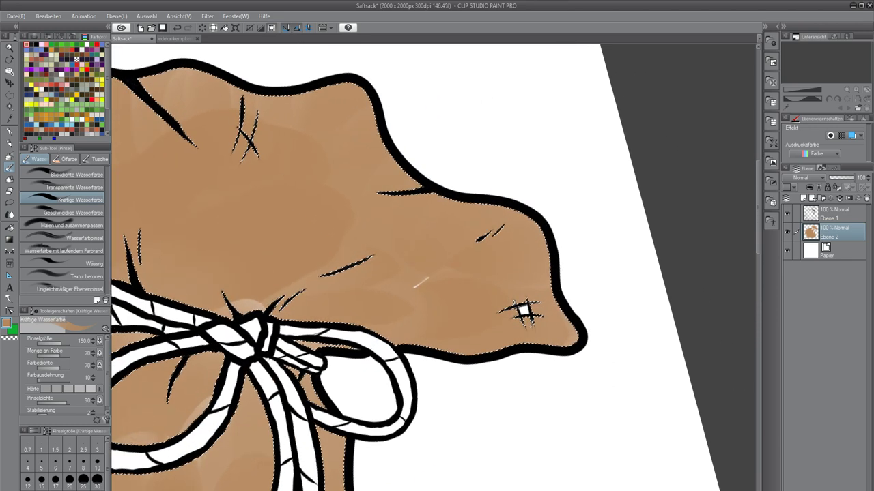
key("w")
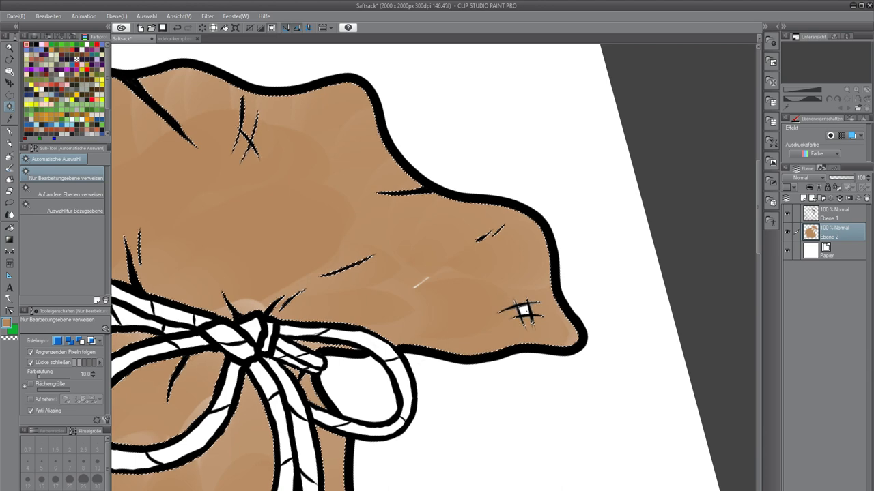
key("b")
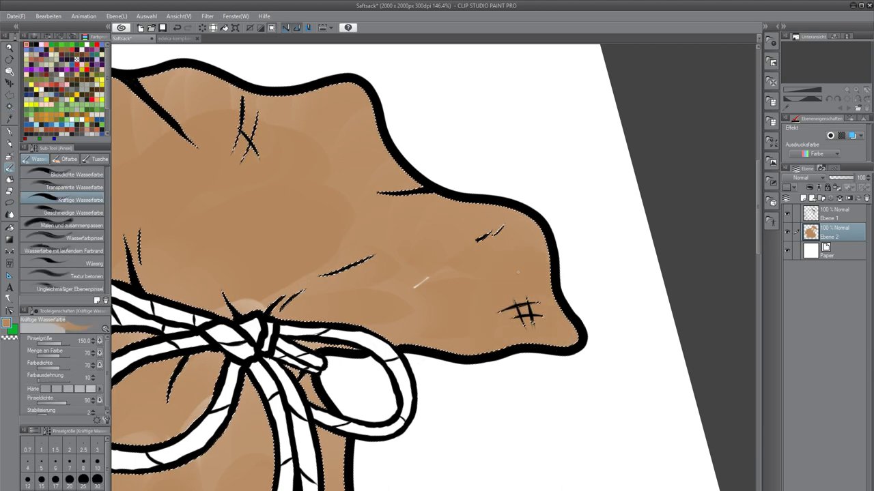
scroll(292, 327, "down", 1)
scroll(292, 327, "down", 6)
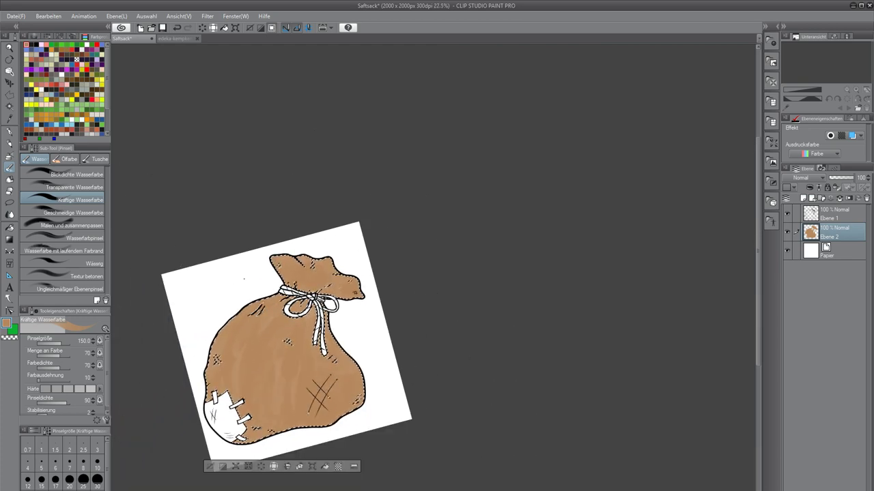
left_click_drag(216, 308, 296, 263)
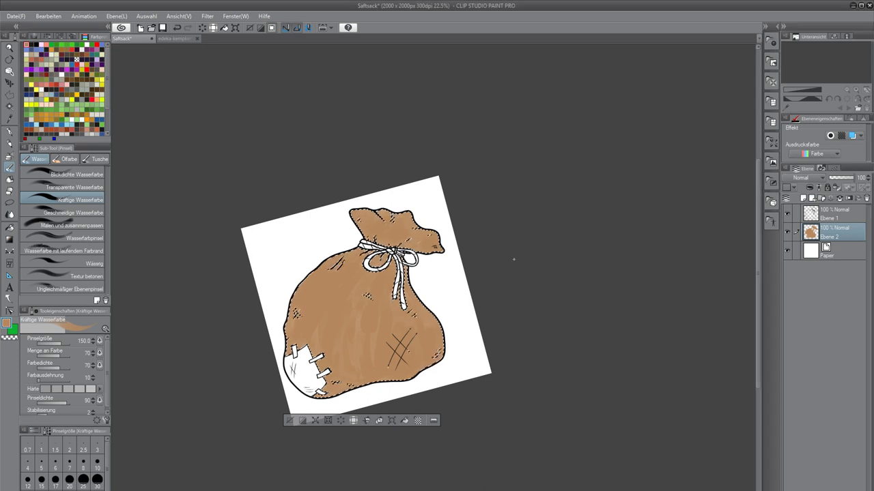
scroll(370, 309, "up", 3)
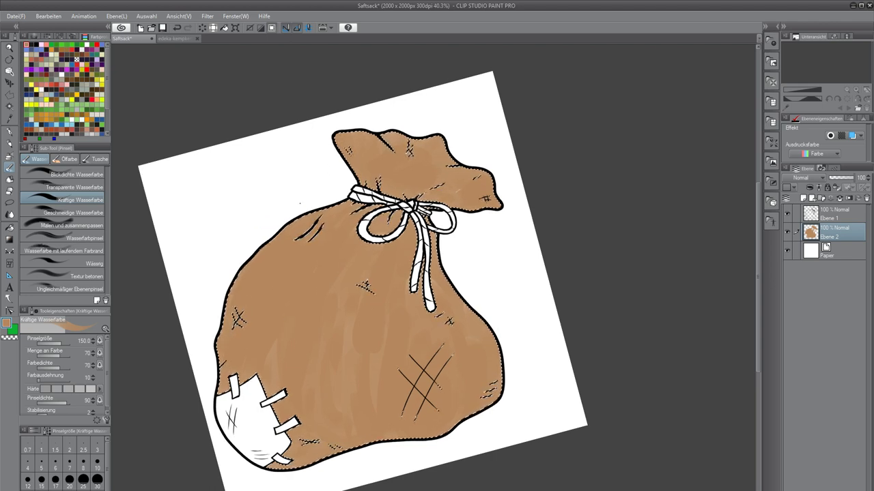
Add a new paint layer between Ebene 2 and the line-art layer Ebene 1.
left_click_drag(292, 321, 362, 249)
key("ctrl+a")
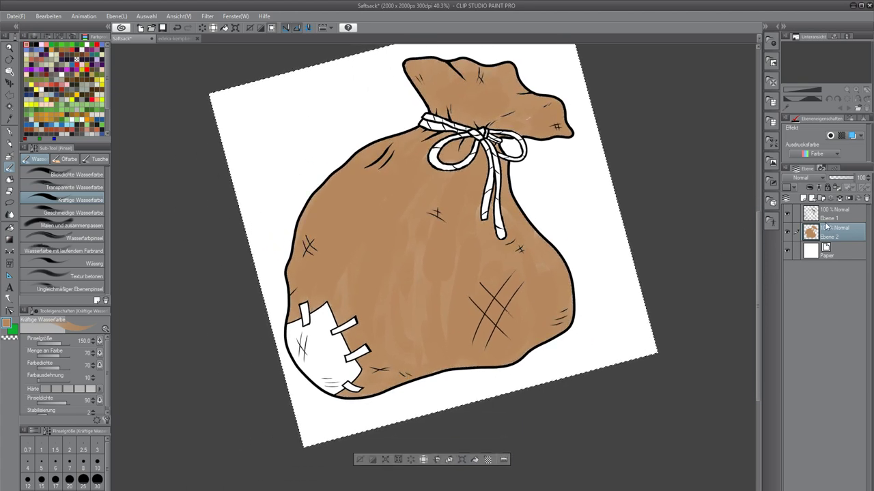
left_click(803, 199)
Clear the existing selection and automatically select the sack's white corner patch using the line-art layer Ebene 1.
left_click(834, 215)
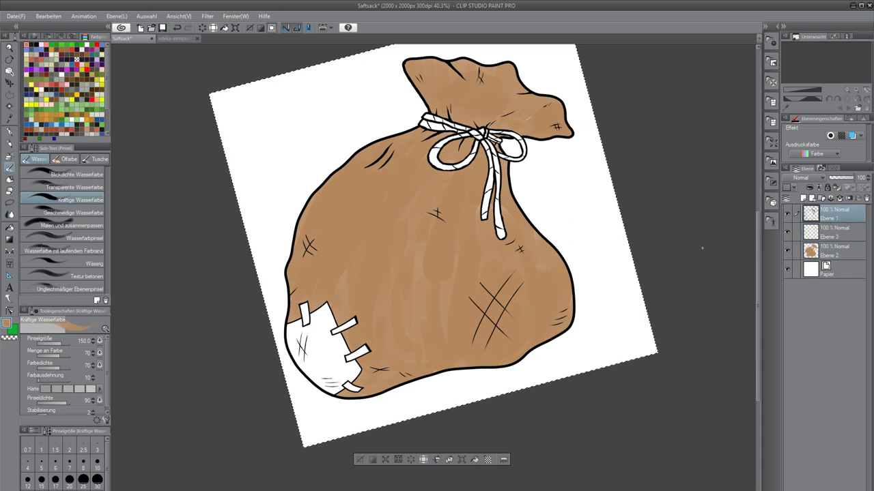
key("w")
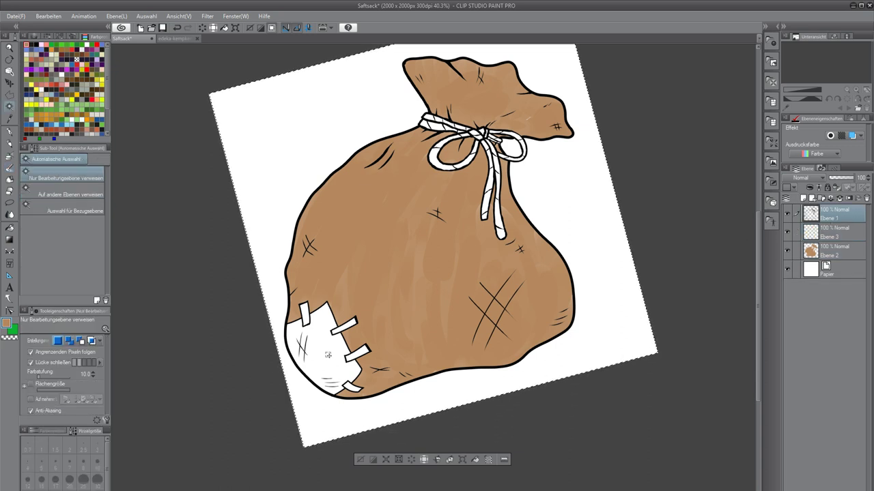
key("b")
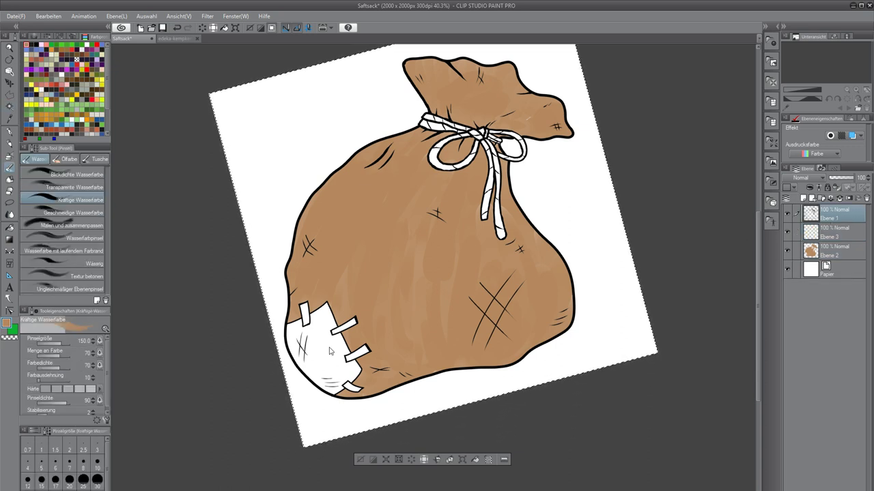
key("ctrl+d")
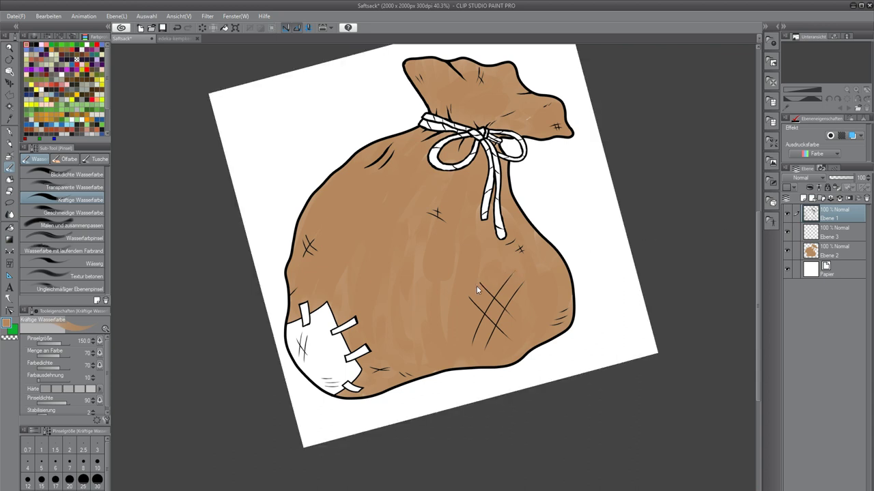
key("w")
left_click(336, 359)
key("b")
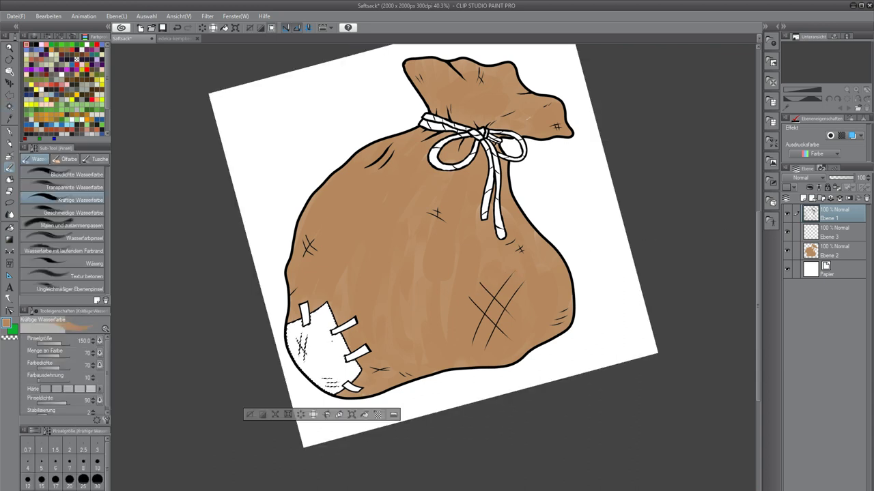
Choose a muted red and paint the selected corner patch on layer Ebene 3.
scroll(286, 351, "down", 2)
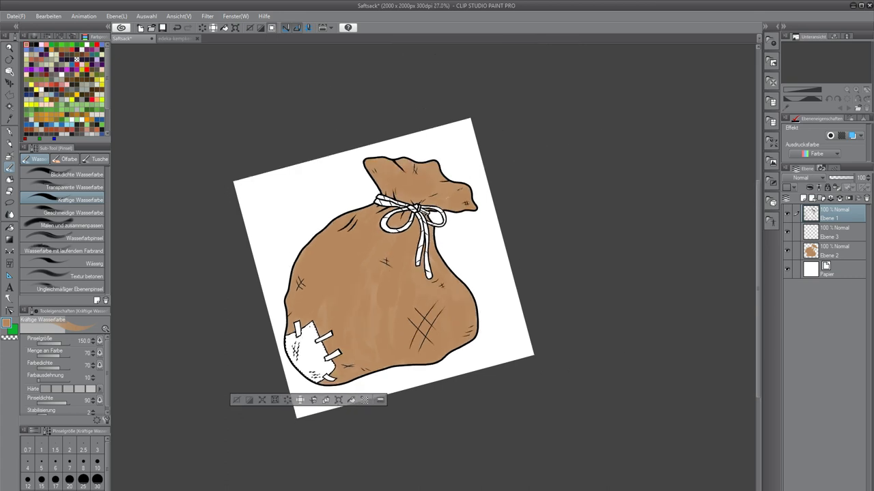
scroll(276, 365, "up", 4)
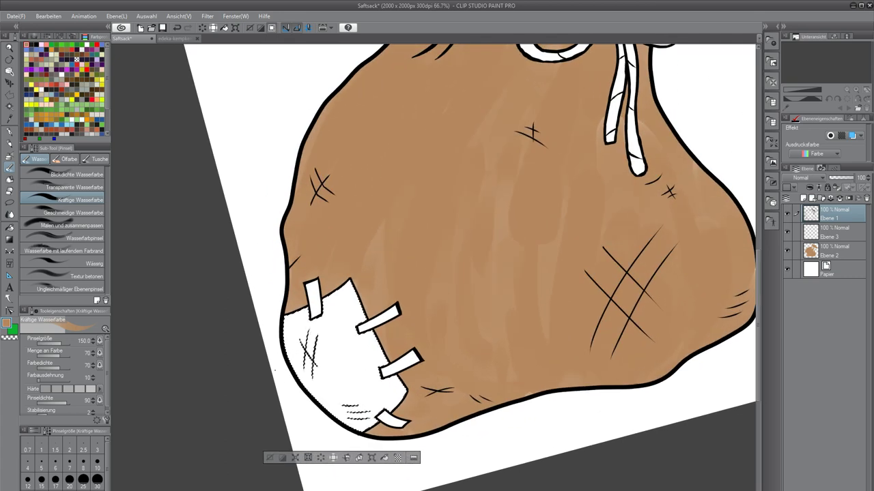
left_click(34, 36)
left_click_drag(42, 55, 30, 64)
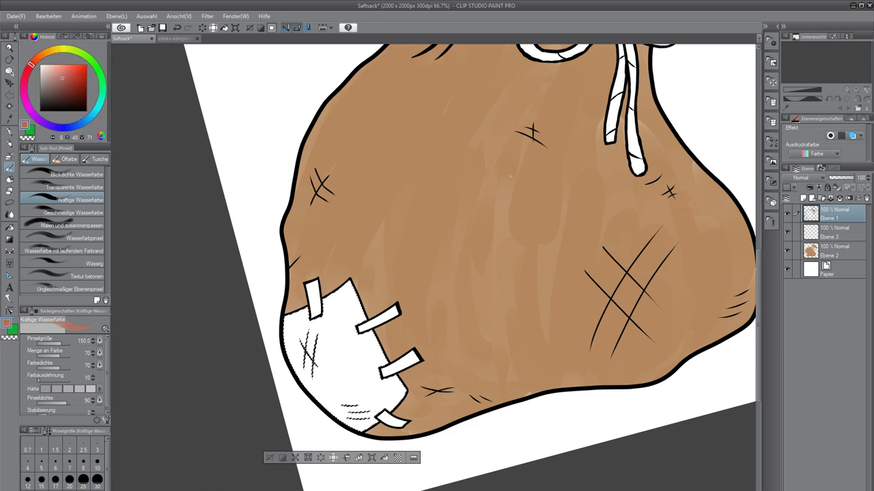
left_click(819, 232)
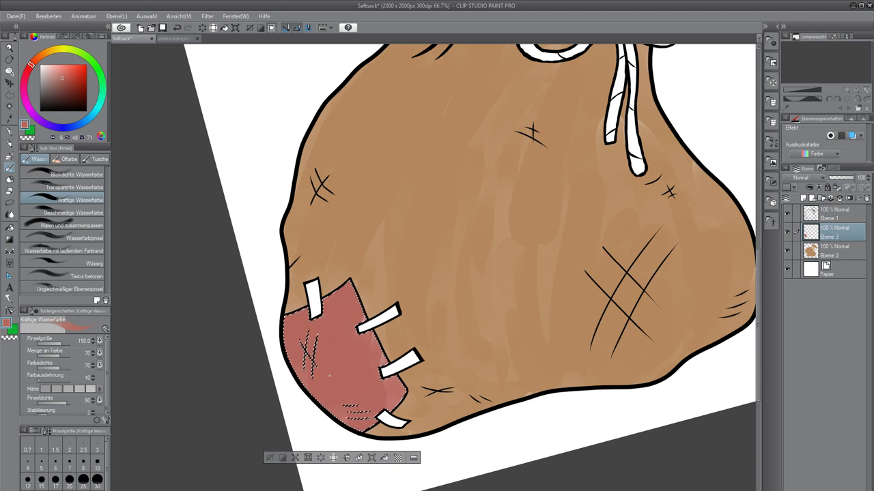
Shift the red to an orange hue of 17, blend it over the patch, and clear the selection.
left_click_drag(31, 64, 37, 59)
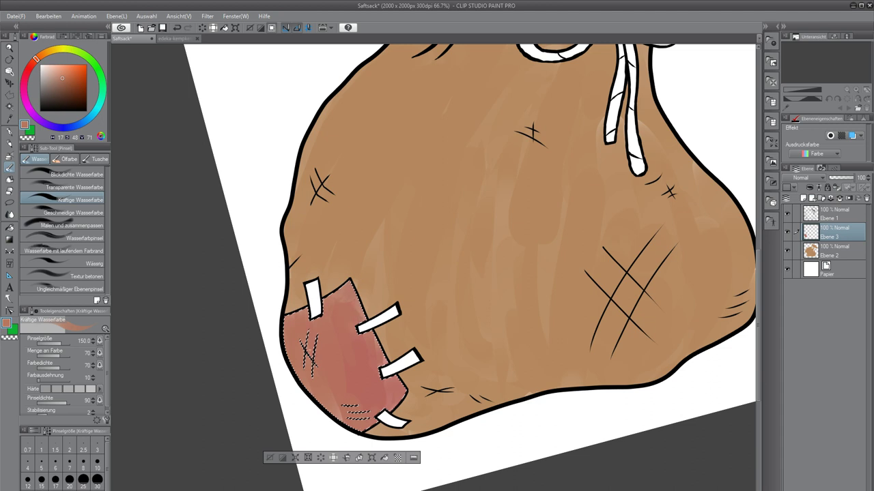
scroll(330, 237, "down", 3)
scroll(348, 234, "down", 5)
scroll(353, 235, "up", 7)
scroll(353, 234, "up", 2)
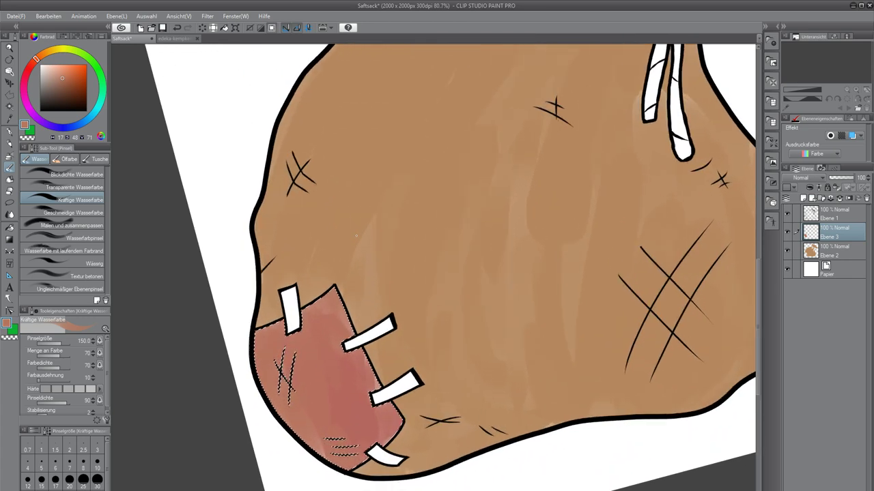
scroll(353, 234, "up", 2)
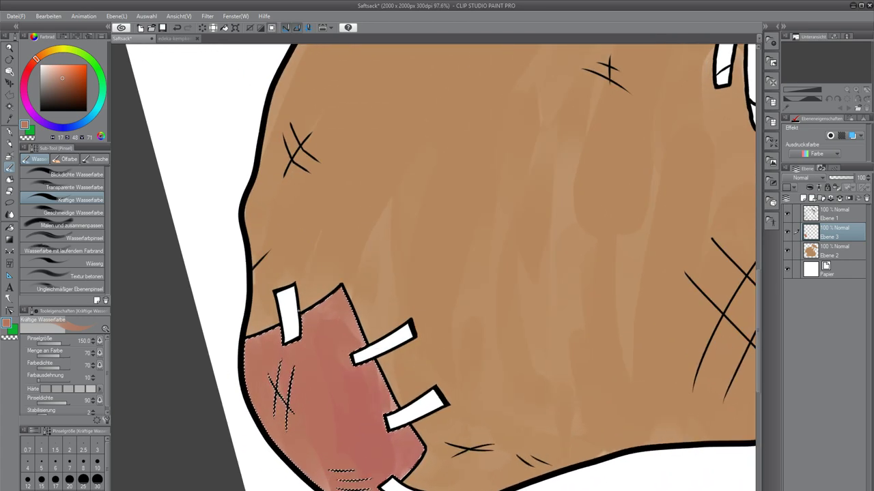
key("ctrl+d")
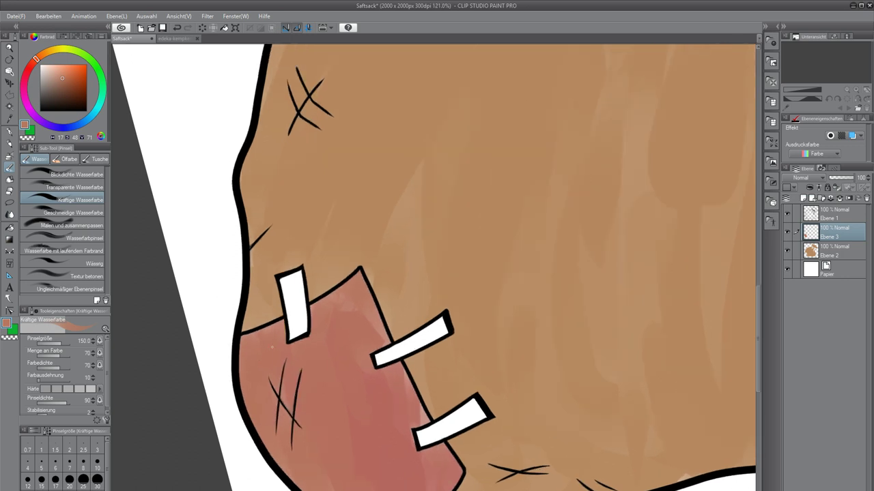
Automatically select the four white stitches along the patch's edge from the line-art layer Ebene 1.
scroll(265, 354, "up", 2)
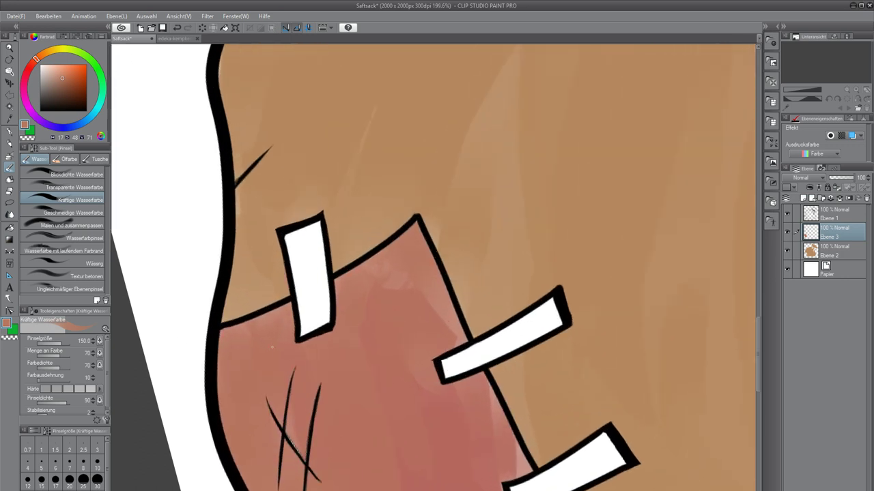
left_click(833, 216)
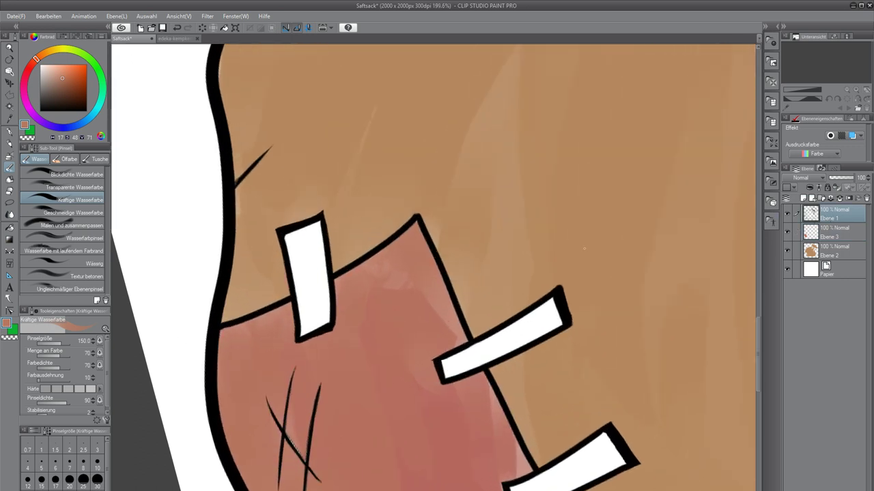
key("w")
left_click(319, 276)
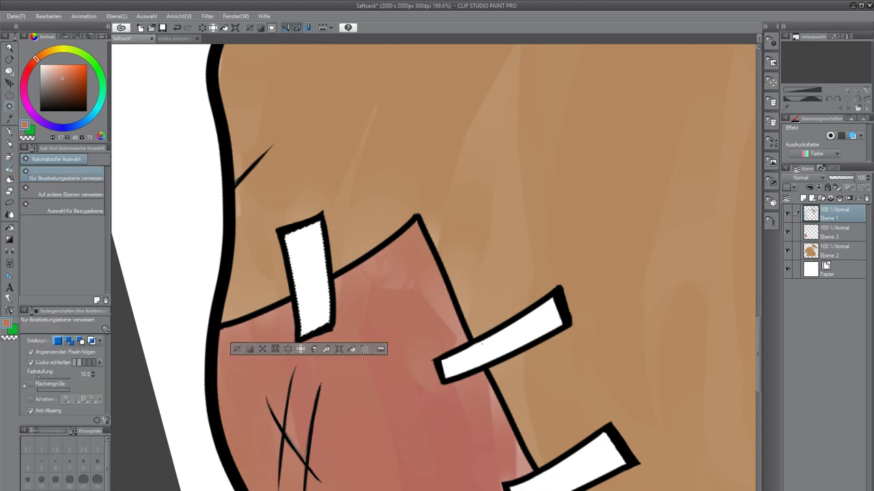
left_click(509, 343, "shift")
left_click(560, 467, "shift")
key("b")
left_click_drag(559, 467, 451, 211)
key("w")
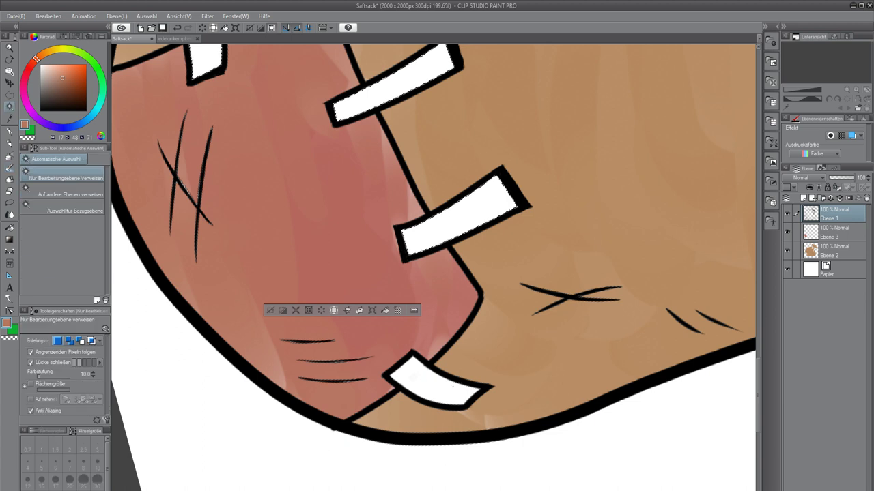
key("b")
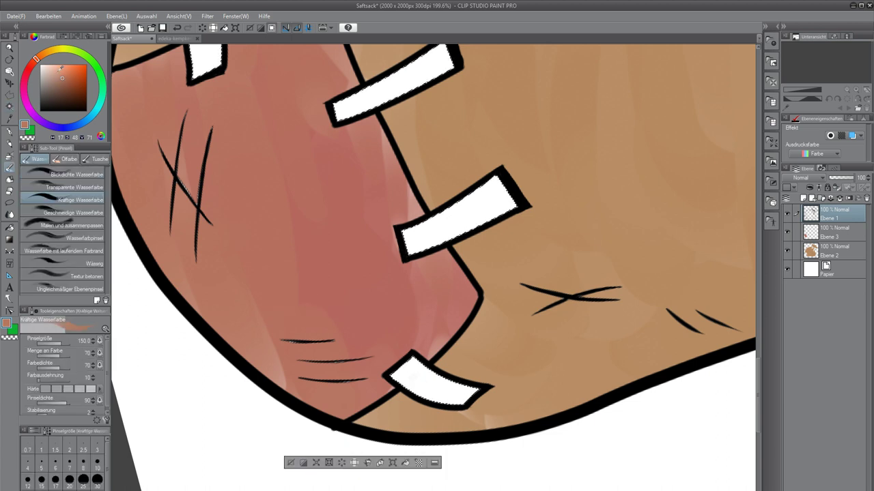
Paint the stitch on the patch's upper edge dark brown on Ebene 3, using a brush size of 80.
left_click_drag(62, 76, 58, 90)
left_click_drag(287, 232, 303, 386)
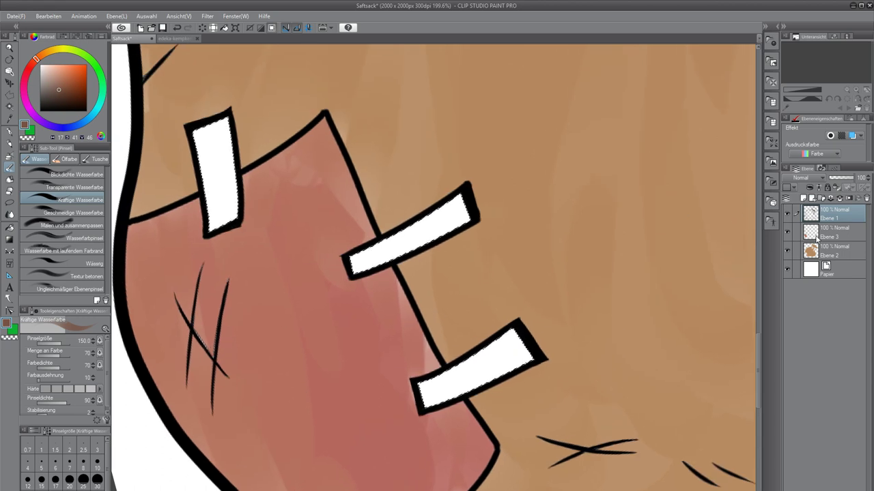
key("alt+bracketleft")
left_click_drag(374, 279, 487, 326)
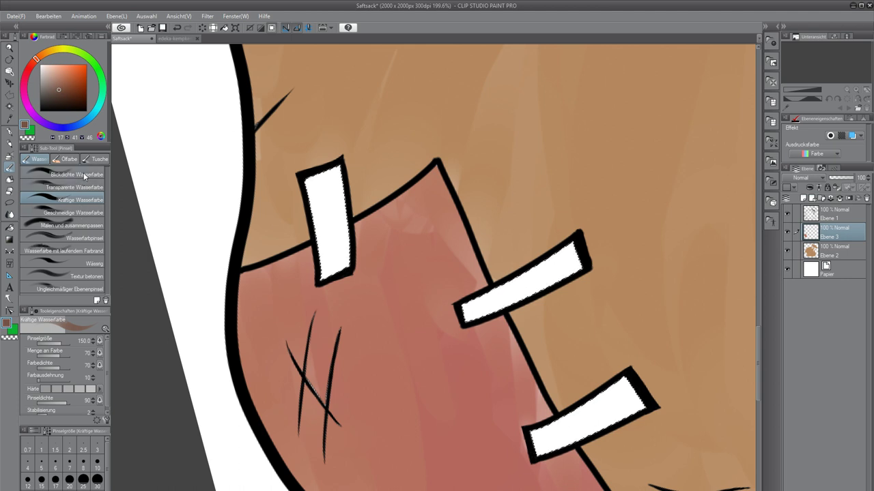
left_click(59, 343)
mouse_move(312, 194)
left_mouse_down()
mouse_move(320, 251)
mouse_move(333, 205)
mouse_move(324, 202)
left_mouse_up()
left_click_drag(331, 269, 335, 205)
Fill the remaining three patch stitches with dark brown and clear the selection.
mouse_move(469, 314)
left_mouse_down()
mouse_move(575, 255)
mouse_move(470, 304)
left_mouse_up()
left_click_drag(581, 294, 466, 109)
left_click_drag(426, 257, 517, 214)
mouse_move(409, 390)
left_mouse_down()
mouse_move(488, 409)
mouse_move(481, 415)
mouse_move(477, 400)
left_mouse_up()
scroll(448, 378, "down", 10)
scroll(429, 361, "down", 3)
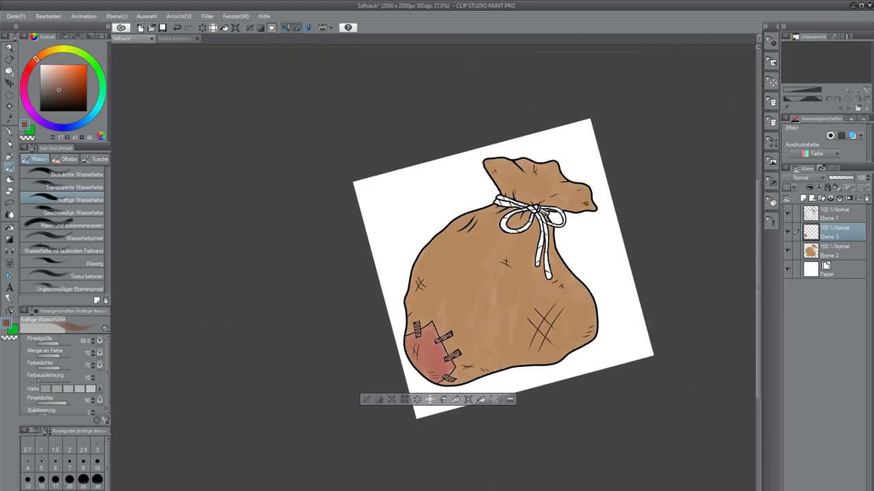
scroll(428, 362, "up", 3)
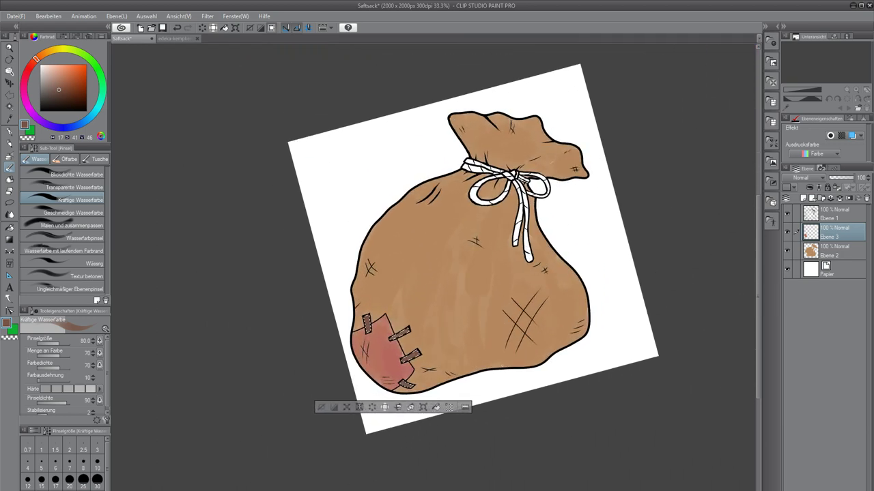
scroll(466, 262, "up", 1)
left_click_drag(467, 263, 377, 326)
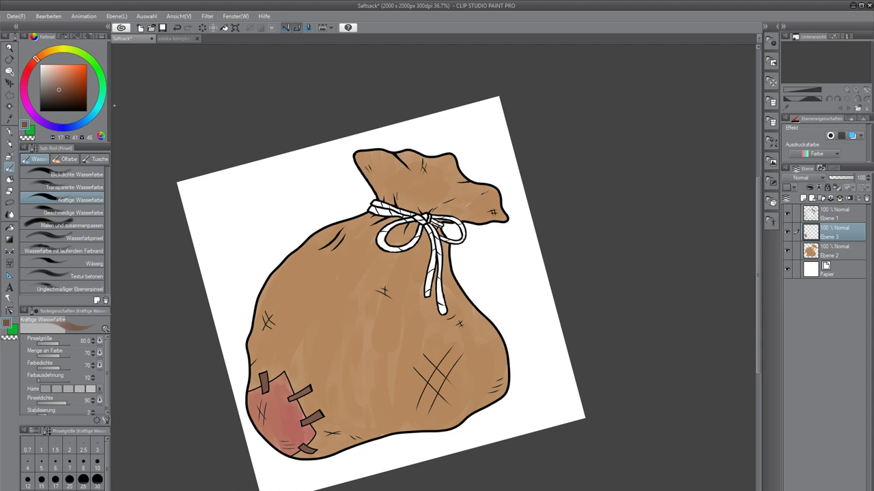
Set the paint colour to a light tan with hue 20, saturation 35 and value 78.
left_click(57, 50)
left_click(53, 80)
mouse_move(56, 50)
left_mouse_down()
mouse_move(37, 58)
mouse_move(56, 75)
left_mouse_up()
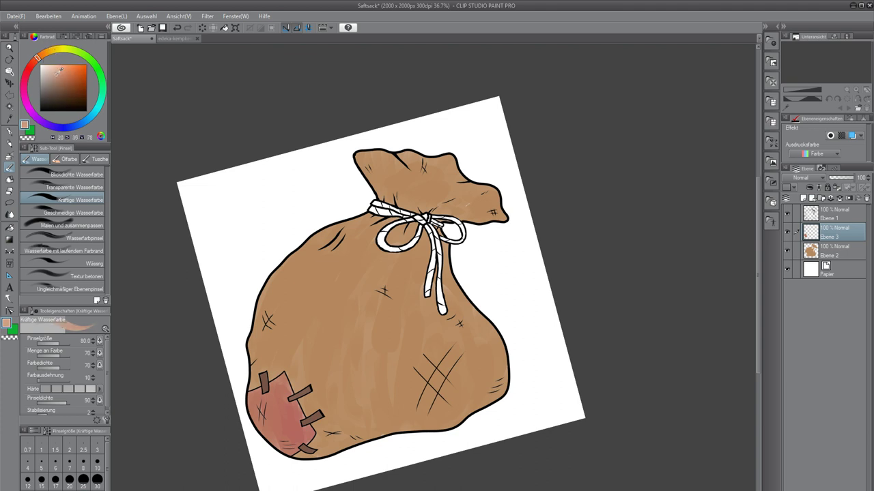
Start an automatic selection of the cord band's white segments left of the knot, using line-art layer Ebene 1.
left_click(826, 218)
scroll(397, 234, "up", 5)
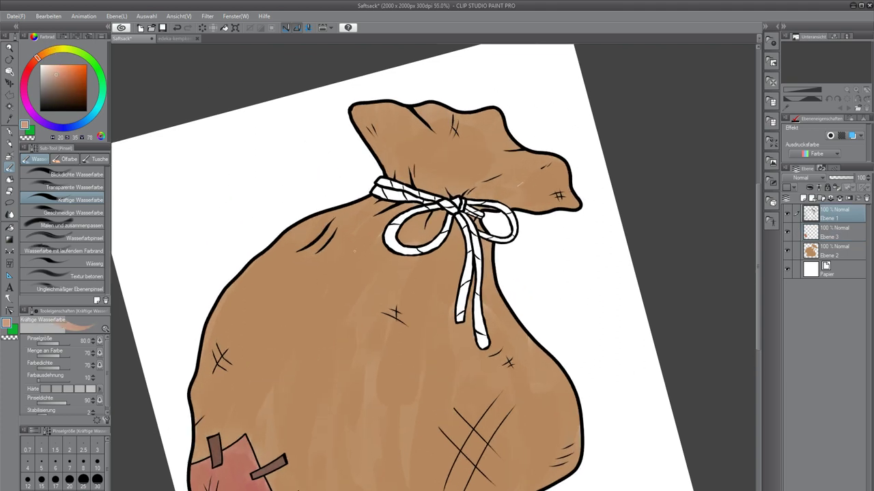
key("ctrl+plus")
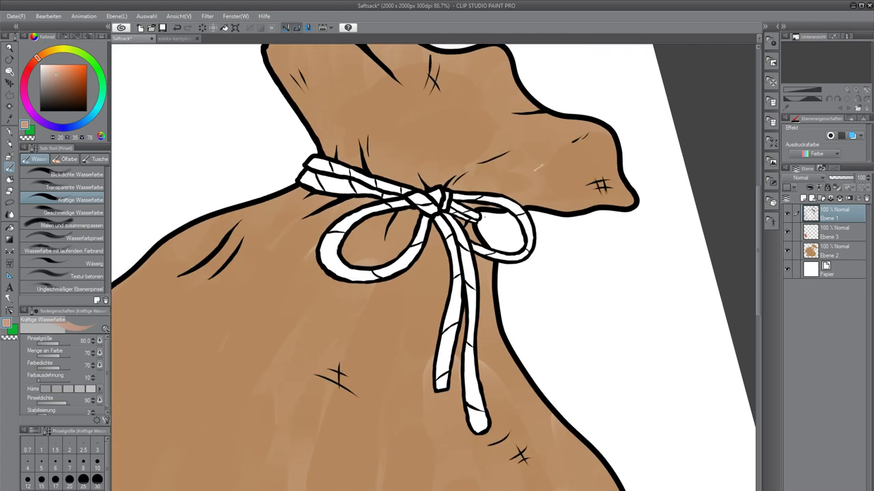
left_click_drag(412, 265, 403, 321)
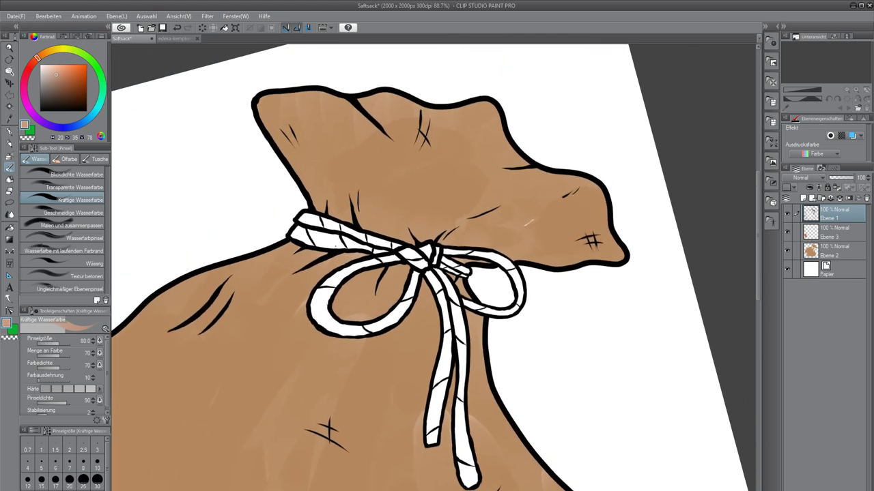
key("w")
left_click(318, 232)
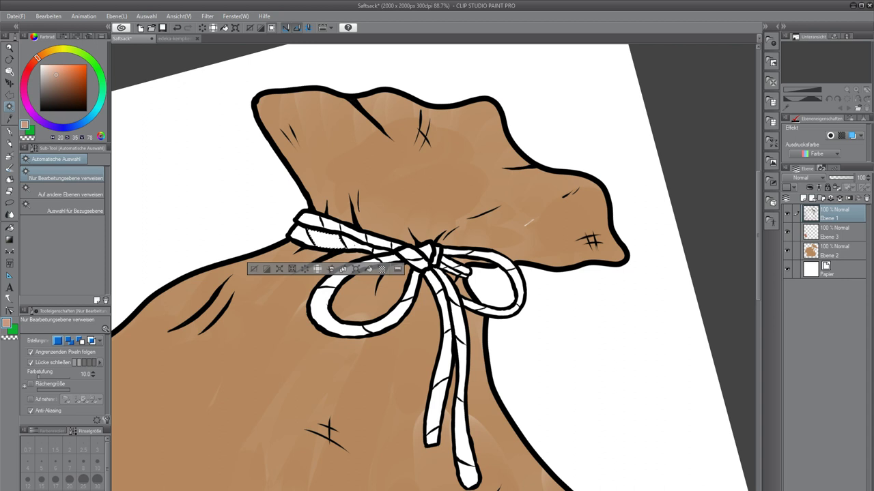
left_click(354, 242, "shift")
left_click(298, 234, "shift")
left_click(310, 219, "shift")
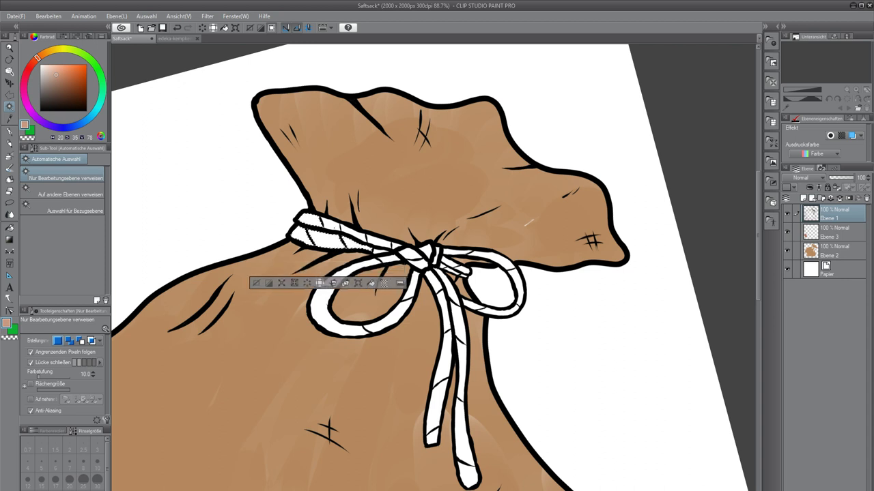
Extend the selection to the cord band's remaining segments, part of the knot and the left bow loop.
left_click(379, 243, "shift")
left_click(397, 248, "shift")
left_click(390, 252, "shift")
left_click(403, 253, "shift")
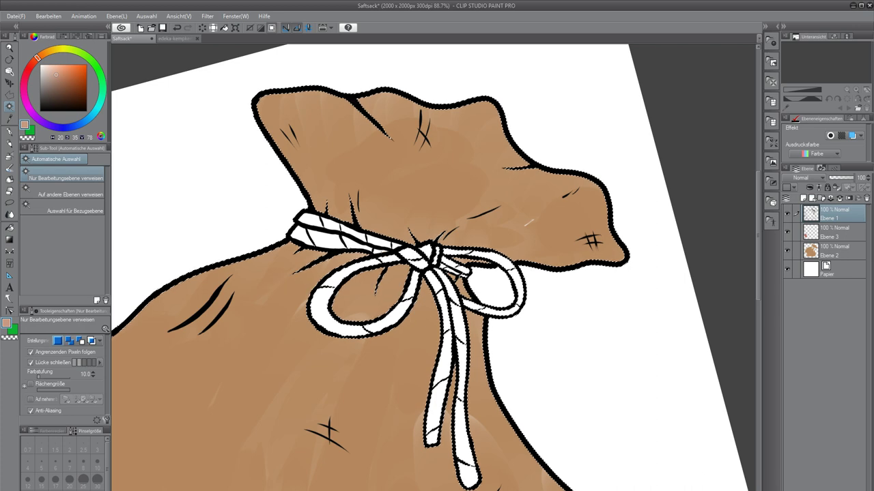
key("b")
key("w")
left_click_drag(271, 286, 290, 359)
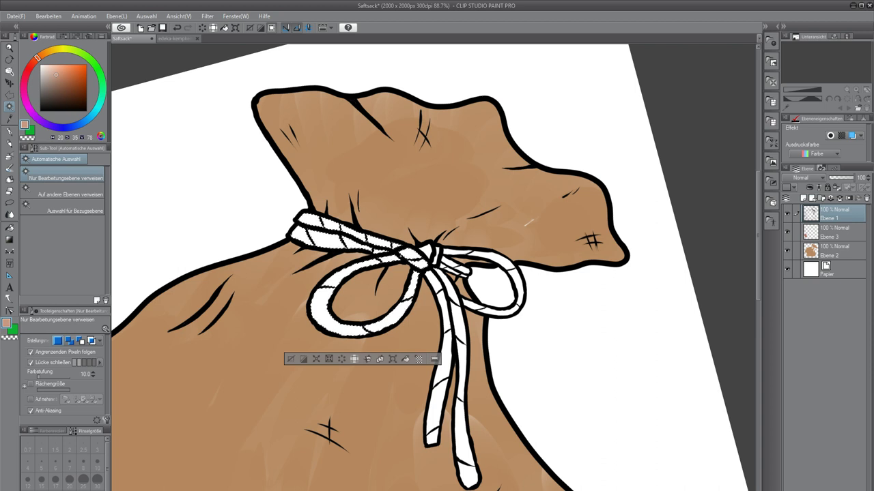
Extend the automatic selection to all the white segments of the two cord ends hanging below the knot.
left_click_drag(290, 359, 334, 376)
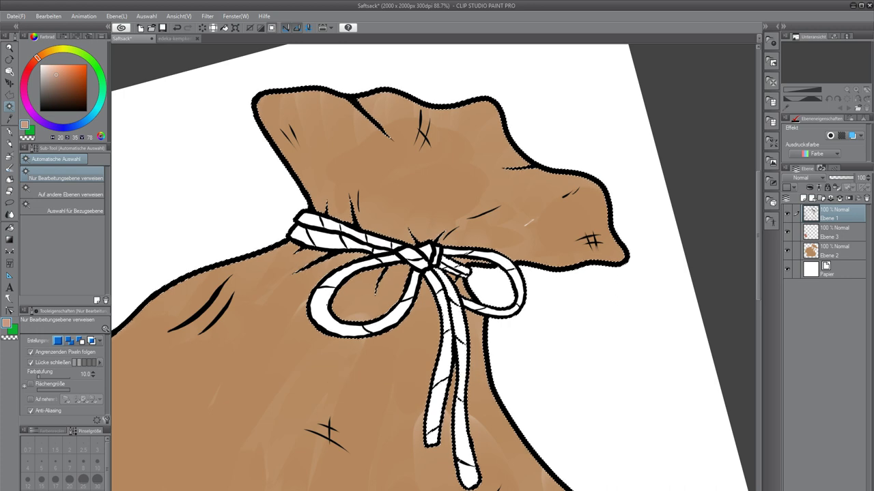
key("b")
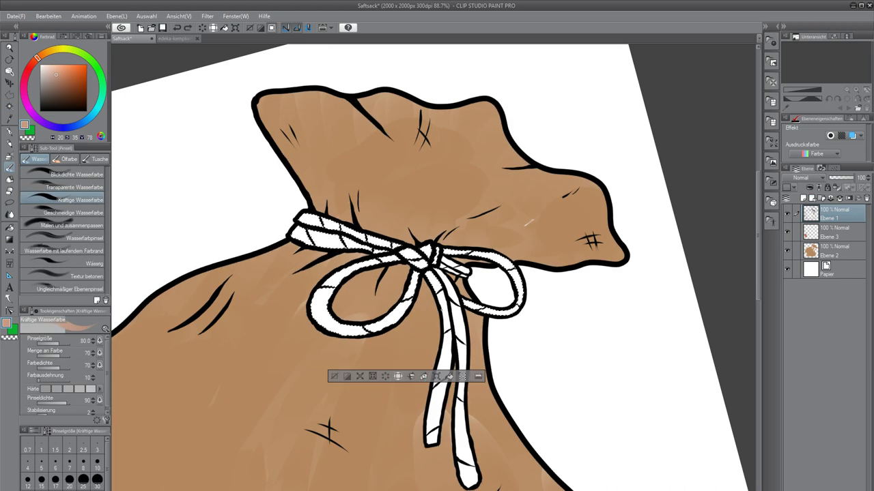
key("w")
left_click(447, 319, "shift")
left_click(446, 359, "shift")
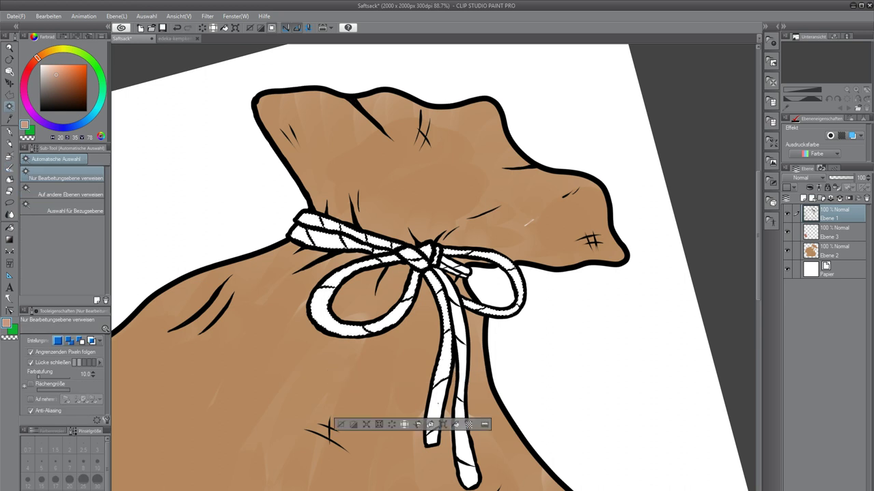
left_click(436, 410, "shift")
left_click(432, 439, "shift")
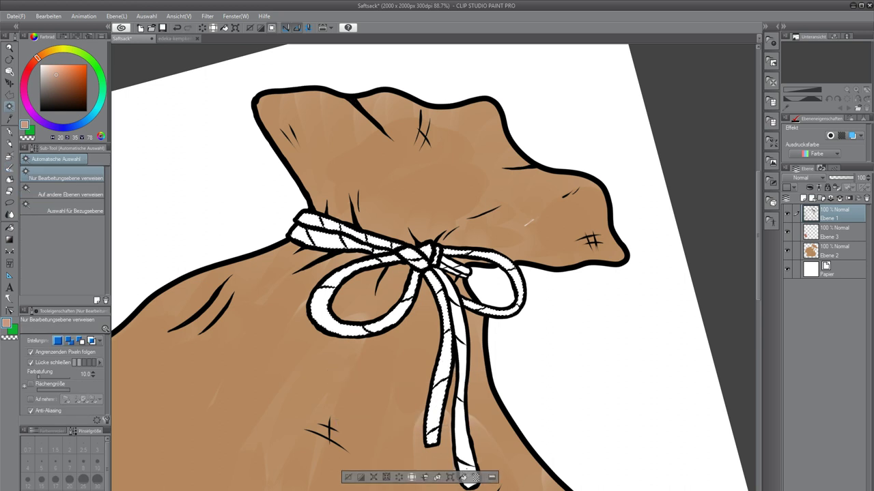
key("ctrl+d")
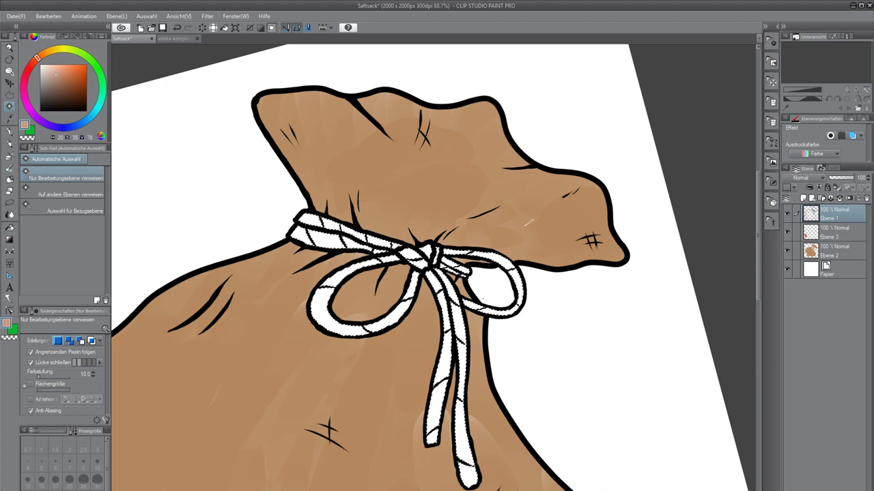
key("b")
key("w")
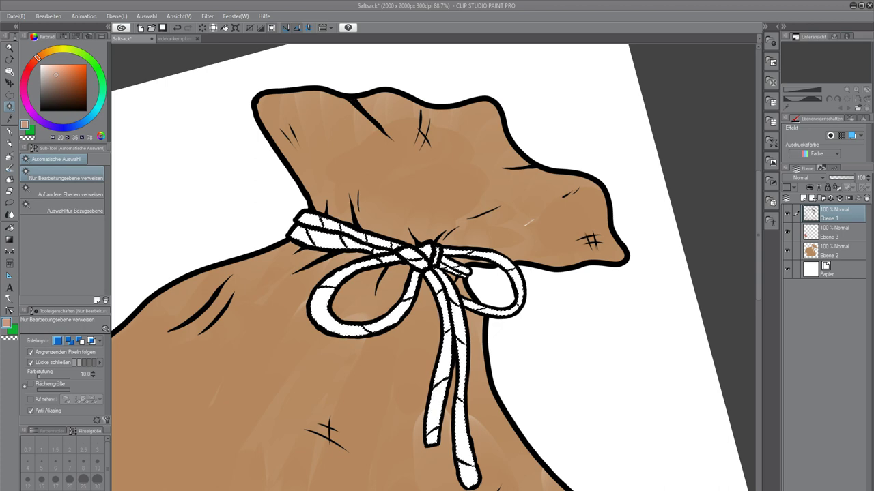
Add a new layer above Ebene 3 and paint the selected cord light tan with the Kräftige Wasserfarbe brush.
scroll(432, 304, "down", 4)
scroll(433, 304, "up", 1)
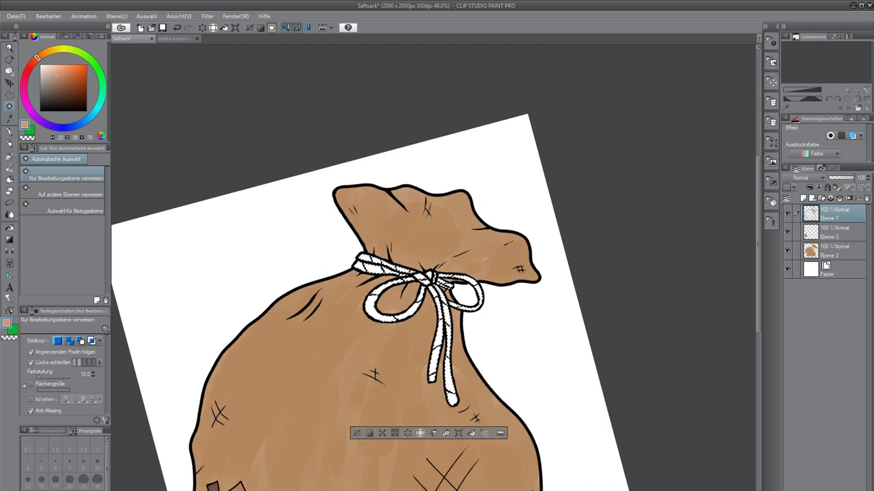
scroll(433, 305, "up", 2)
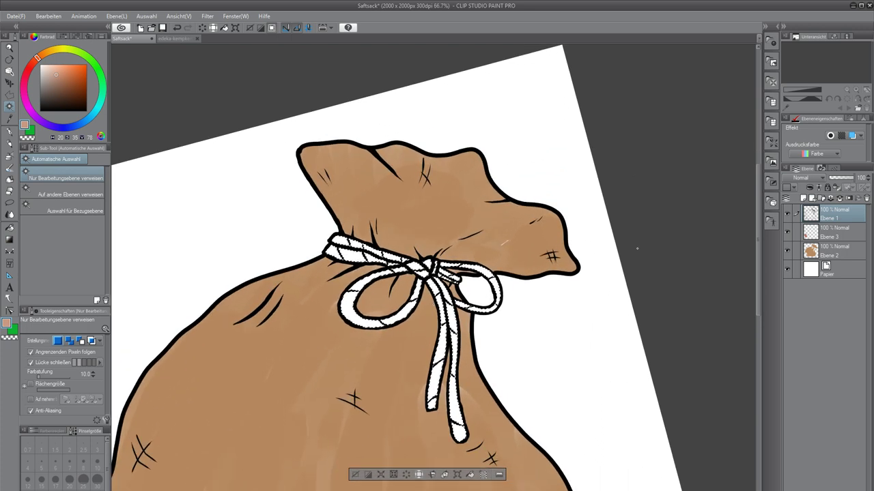
left_click(834, 236)
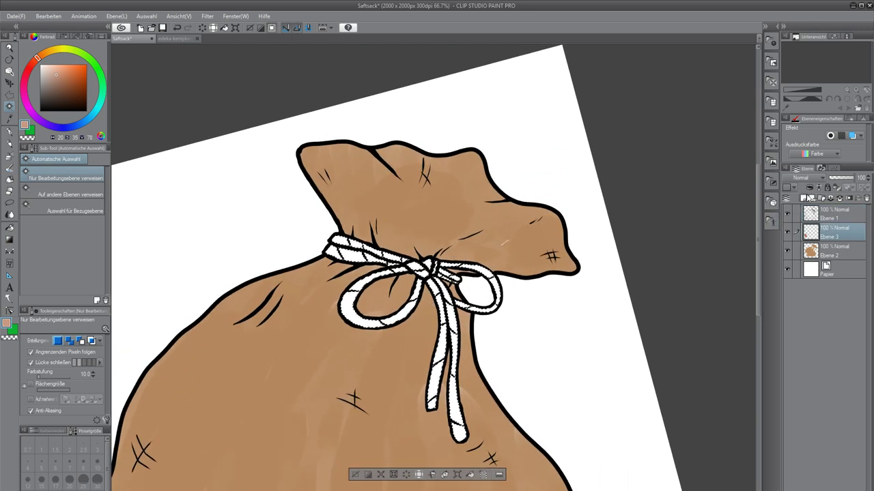
left_click(807, 197)
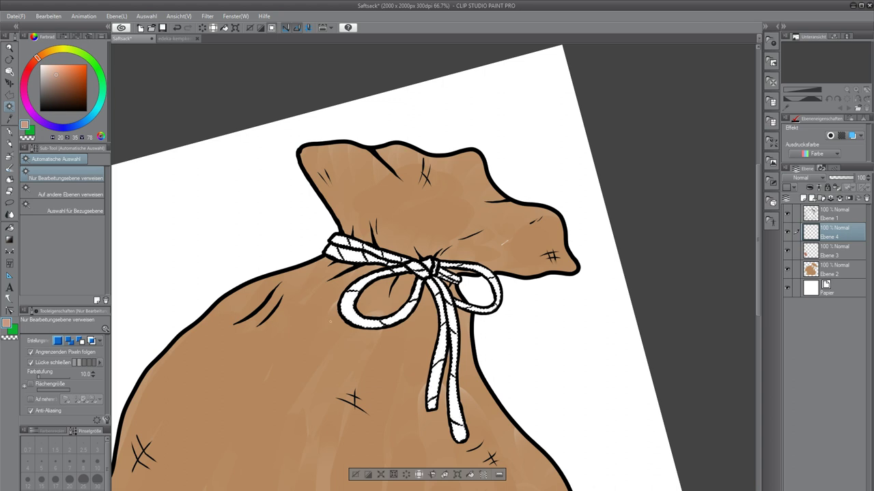
key("b")
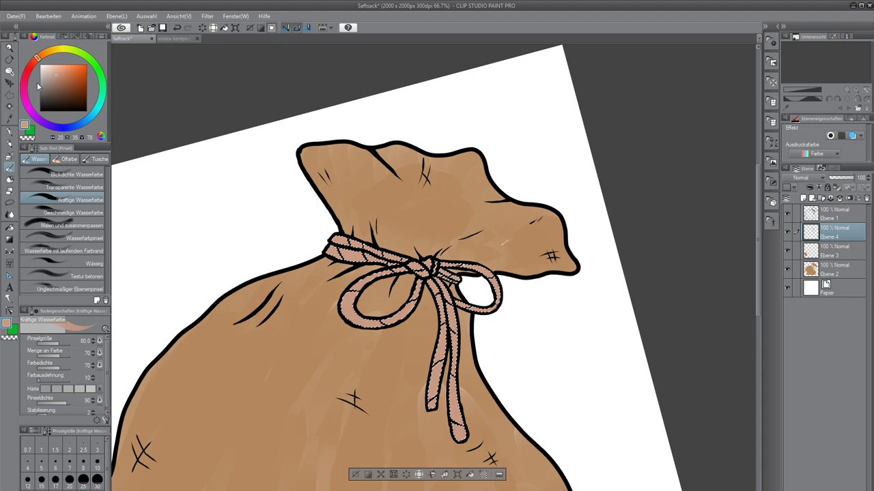
Change the paint colour to a greyish beige with hue 53, saturation 18 and value 78, and repaint the cord.
left_click(58, 49)
left_click(59, 79)
left_click_drag(61, 76, 58, 79)
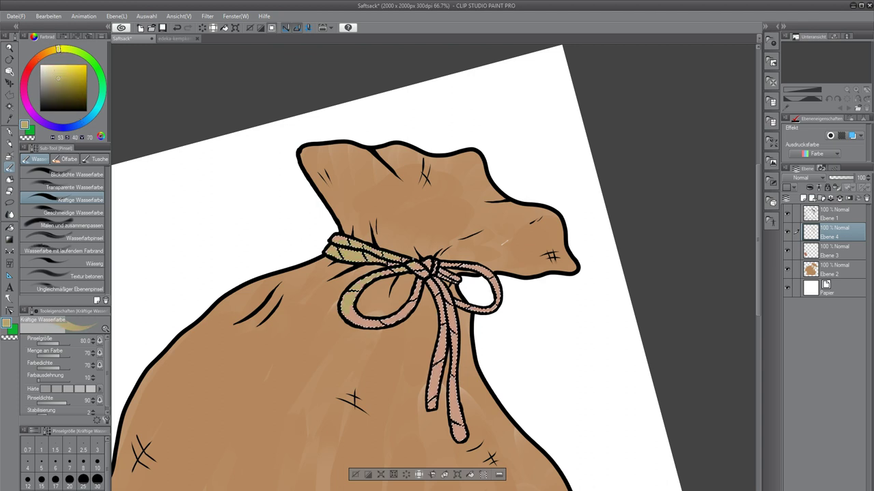
left_click_drag(58, 79, 49, 74)
mouse_move(296, 261)
left_mouse_down()
mouse_move(315, 271)
mouse_move(380, 365)
mouse_move(422, 342)
mouse_move(463, 253)
mouse_move(473, 357)
mouse_move(452, 396)
mouse_move(460, 427)
left_mouse_up()
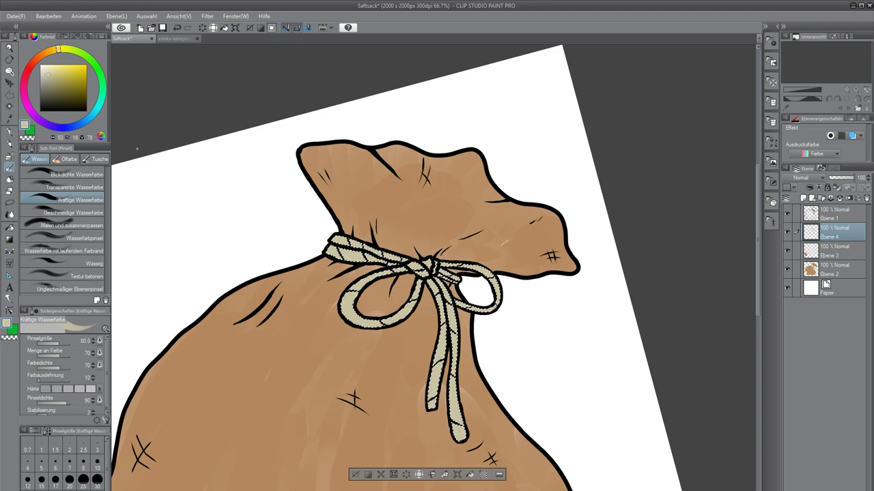
Set the paint colour to a pale yellow with hue 56, saturation 29 and value 90, and repaint the whole cord.
left_click(61, 49)
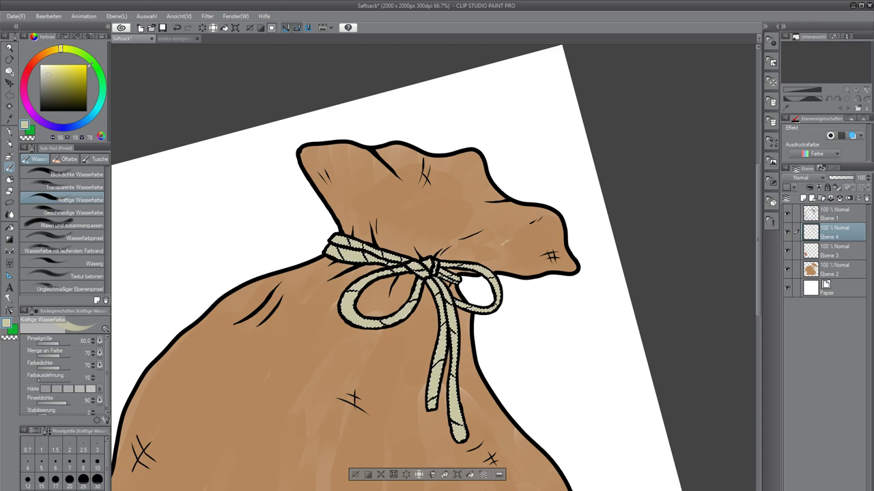
left_click(53, 69)
mouse_move(453, 361)
left_mouse_down()
mouse_move(363, 279)
mouse_move(376, 260)
mouse_move(444, 273)
mouse_move(358, 247)
mouse_move(333, 251)
left_mouse_up()
mouse_move(452, 305)
left_mouse_down()
mouse_move(433, 408)
mouse_move(463, 440)
mouse_move(486, 270)
mouse_move(498, 295)
mouse_move(489, 311)
mouse_move(461, 307)
left_mouse_up()
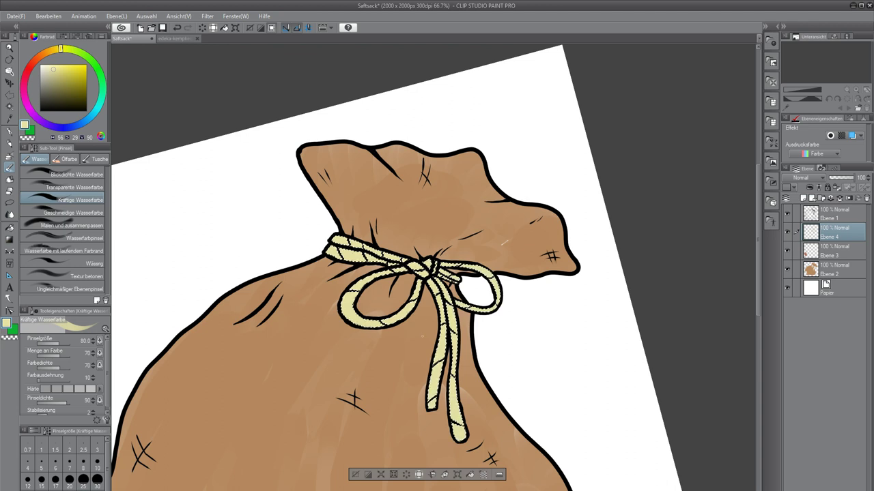
Add a new layer directly above the cord's colour layer Ebene 4 and clear the selection.
scroll(421, 331, "down", 2)
scroll(421, 334, "down", 2)
scroll(450, 336, "up", 1)
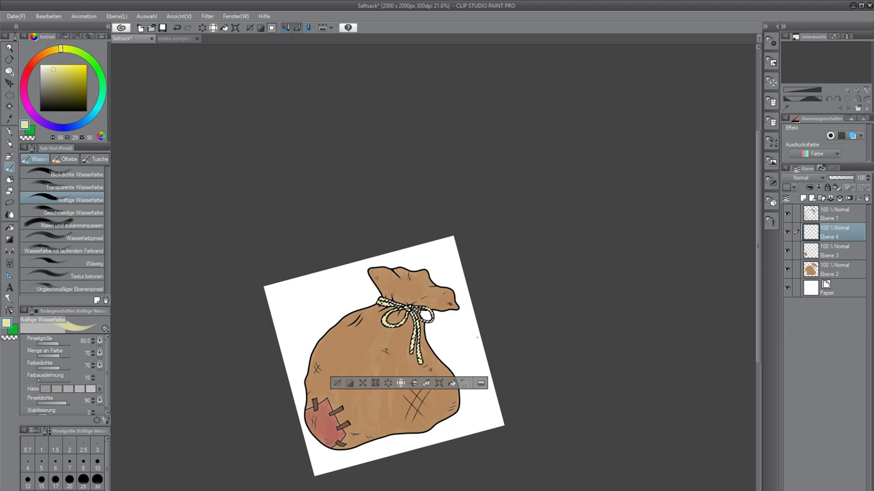
scroll(409, 358, "up", 5)
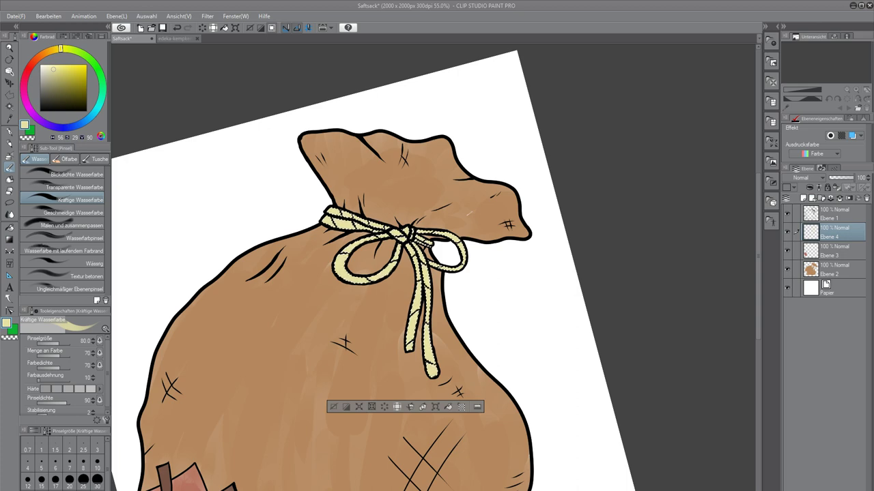
left_click_drag(455, 320, 550, 276)
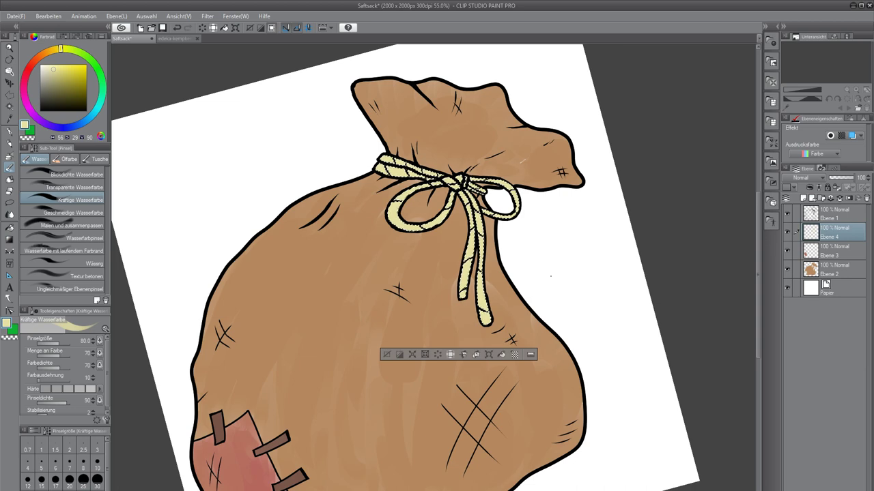
scroll(551, 275, "down", 2)
scroll(546, 278, "down", 2)
scroll(536, 282, "up", 1)
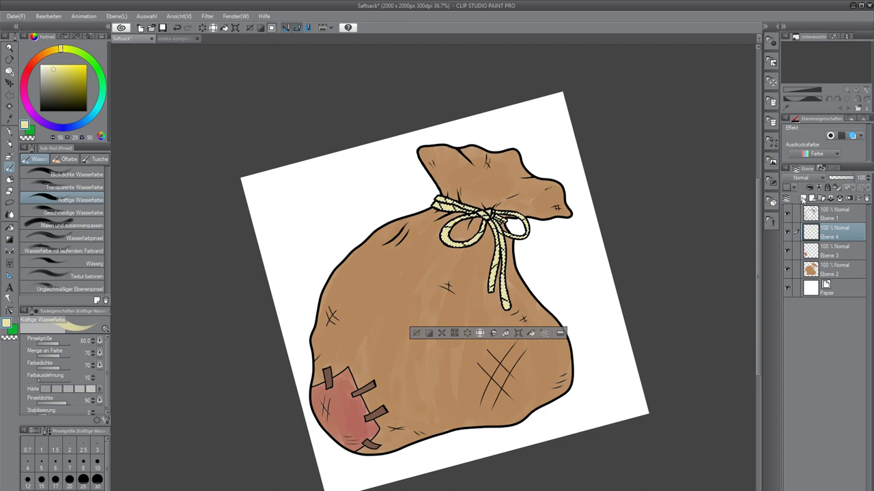
left_click(803, 198)
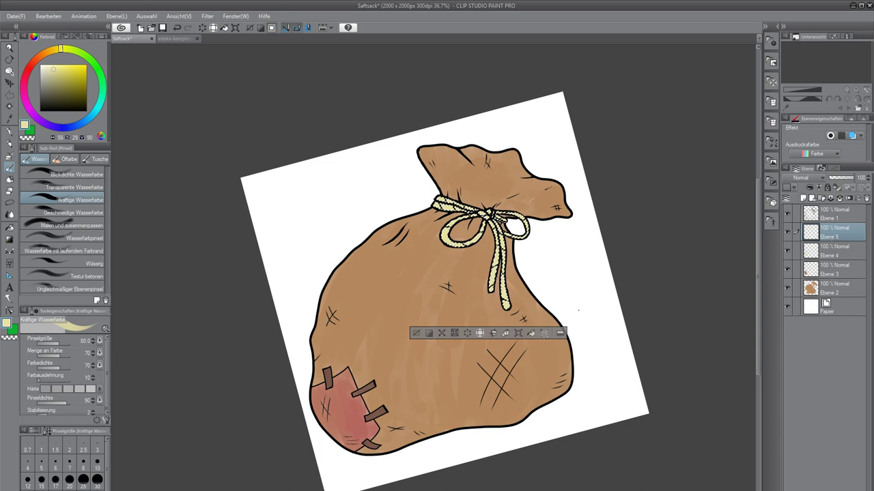
key("ctrl+d")
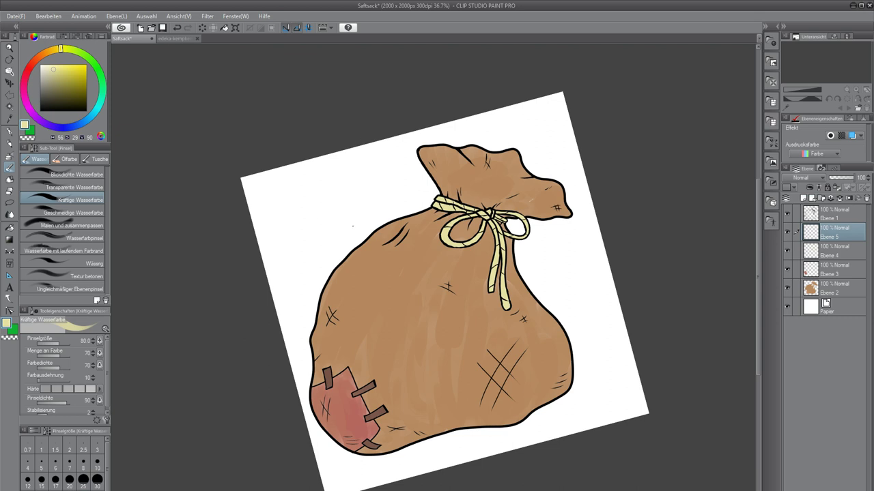
Set the paint colour to a golden ochre with hue 42, saturation 83 and value 76.
left_click_drag(565, 309, 477, 234)
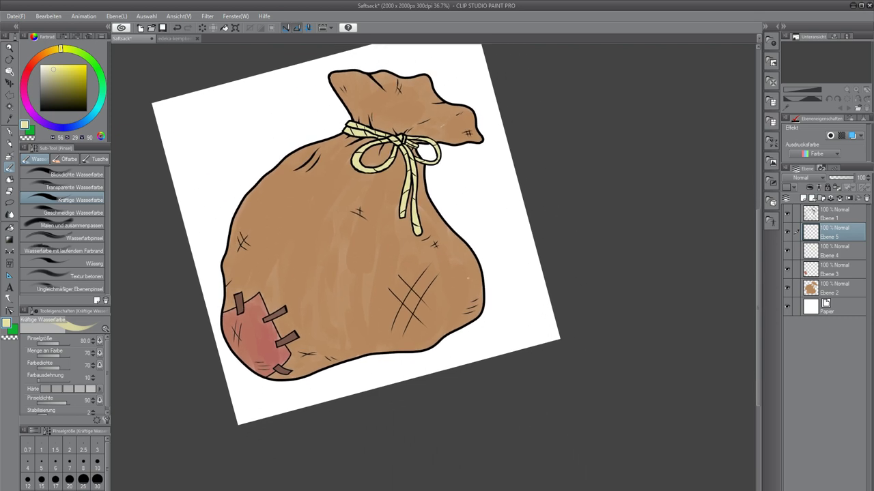
left_click(47, 52)
left_click_drag(64, 75, 68, 81)
left_click(57, 49)
left_click(74, 71)
left_click_drag(58, 50, 51, 50)
left_click(78, 76)
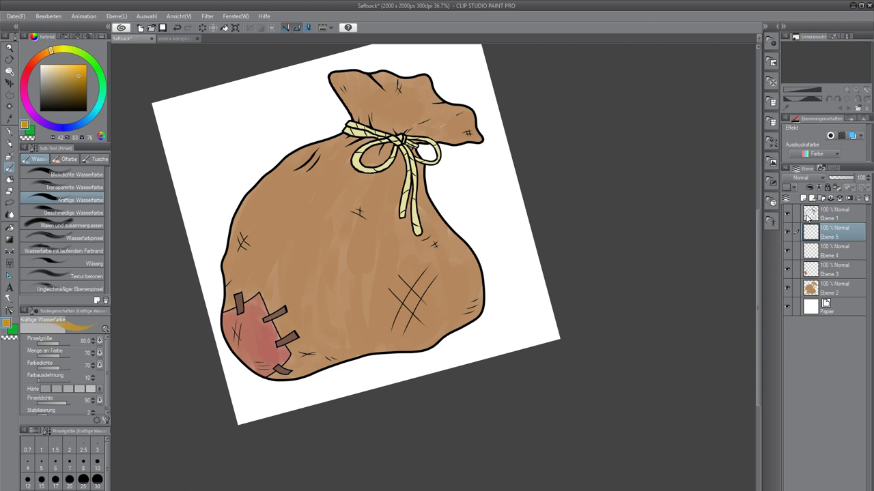
Select the white background around the sack from line-art layer Ebene 1, and make empty layer Ebene 5 active for painting.
left_click(819, 216)
key("w")
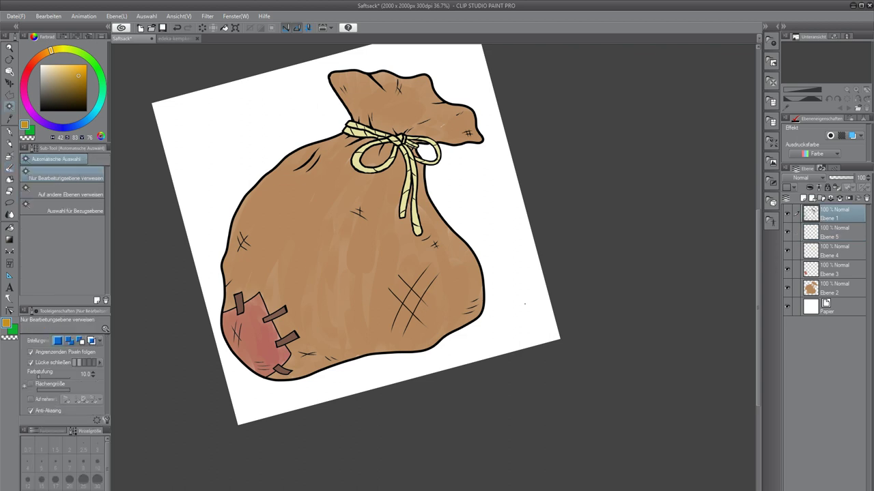
left_click(525, 306)
key("b")
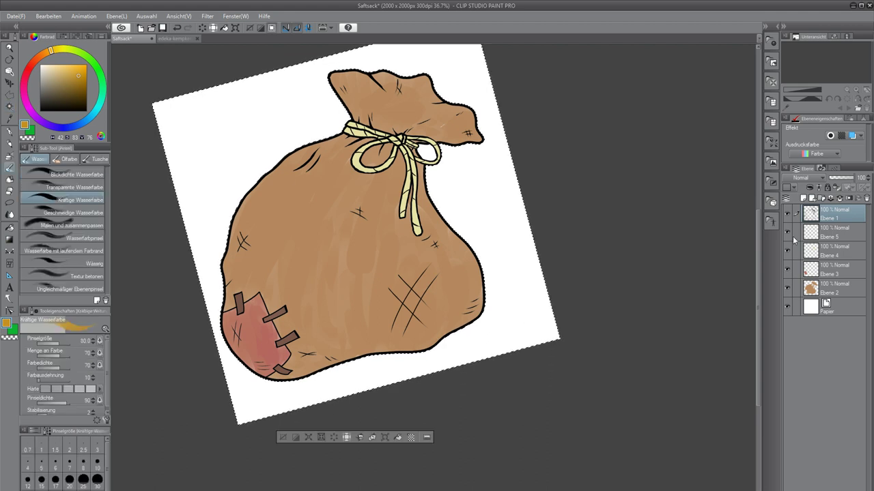
left_click(830, 233)
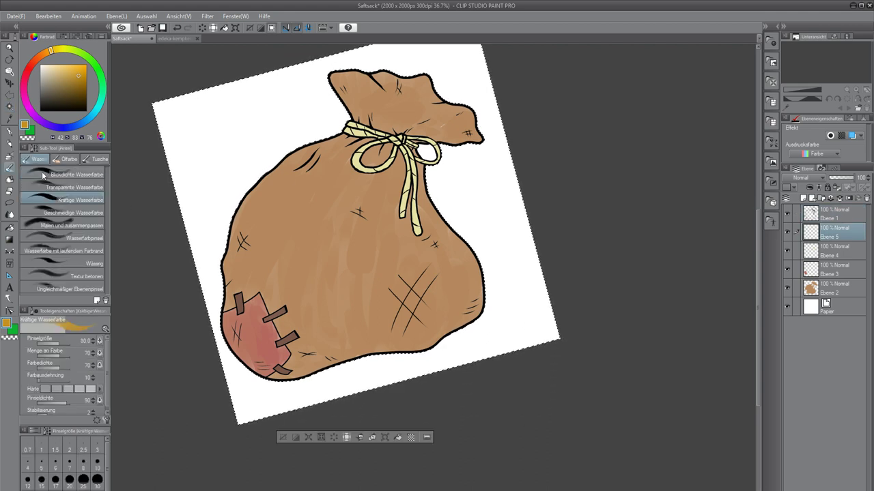
Try the Ölfarbe brush with a scribble on the white background beside the sack and undo it.
left_click(69, 159)
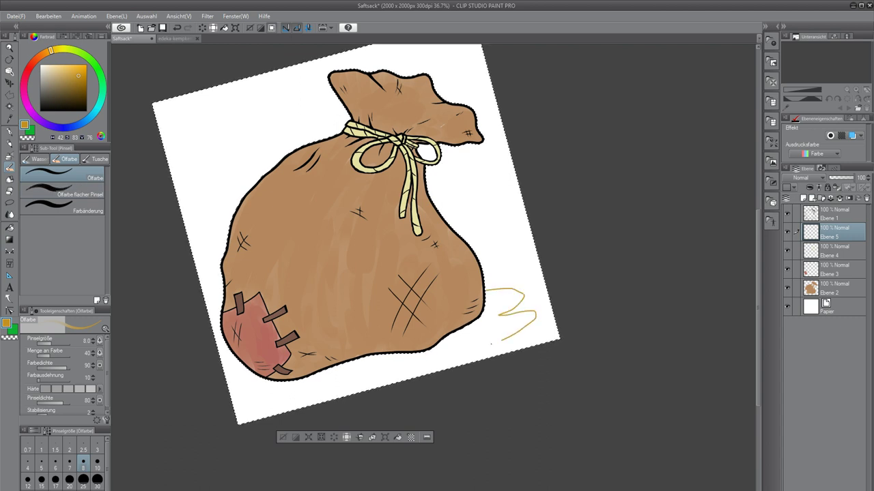
key("t")
key("ctrl+z")
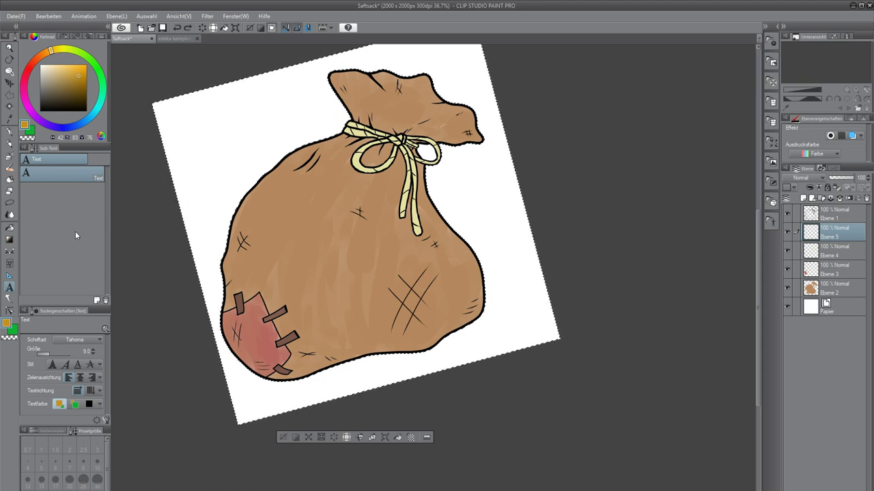
key("b")
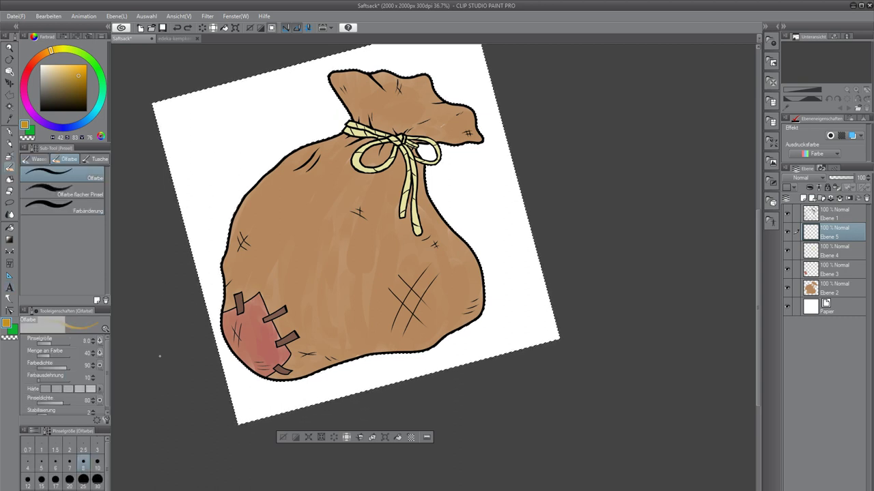
Try the Angeraut ink brush with stabilisation 31 in a test stroke near the sack's lower right and undo it.
left_click(35, 159)
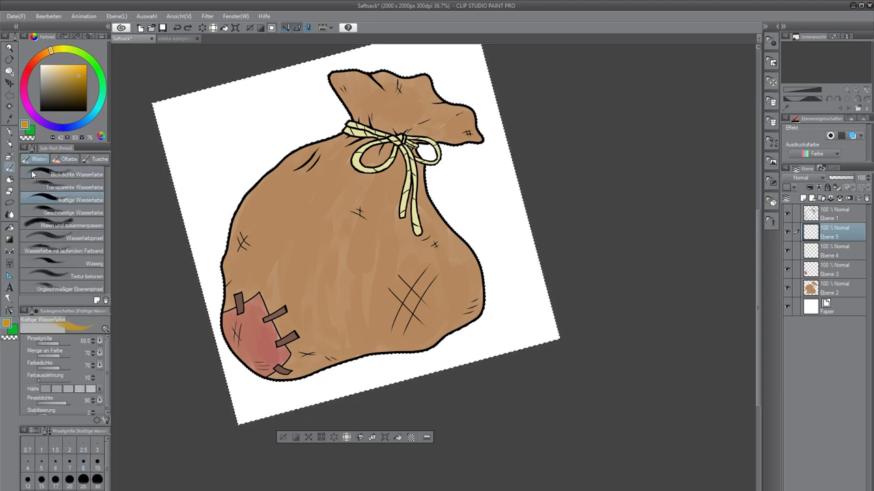
left_click(65, 160)
left_click(93, 160)
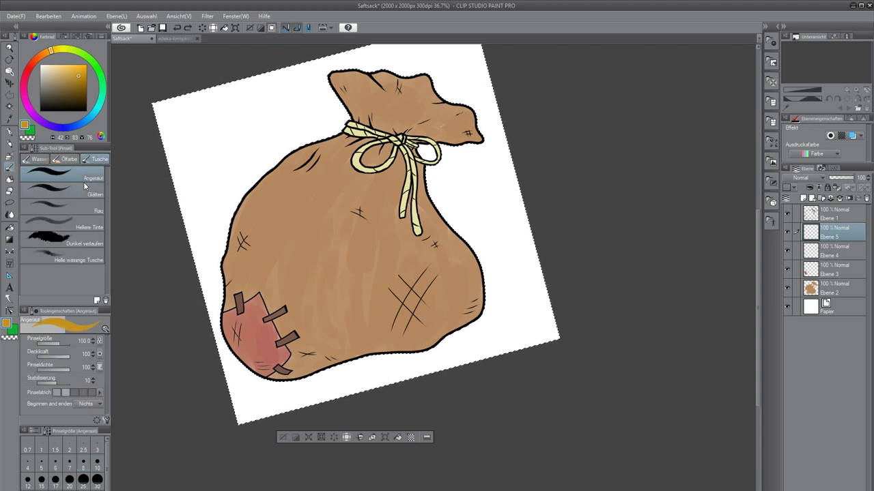
left_click(62, 383)
left_click_drag(521, 312, 560, 259)
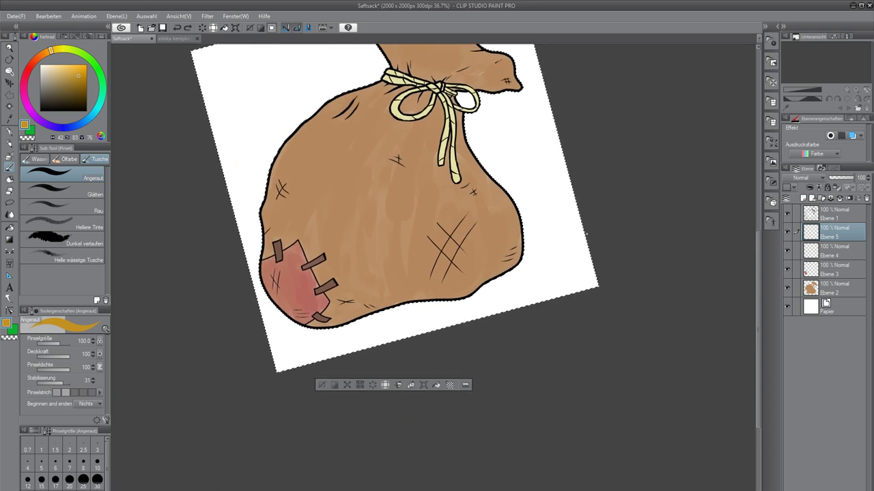
mouse_move(491, 232)
left_mouse_down()
mouse_move(552, 237)
mouse_move(552, 262)
mouse_move(507, 261)
mouse_move(563, 273)
mouse_move(478, 281)
left_mouse_up()
key("ctrl+z")
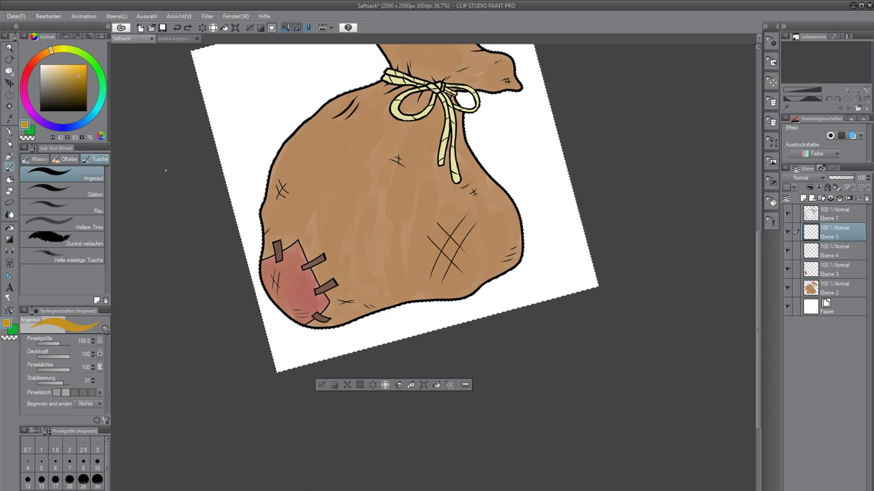
Switch to the Glätten ink brush at size 8, test it with a wavy stroke beside and below the sack, and undo the stroke.
left_click(84, 195)
left_click(84, 466)
left_click_drag(524, 243, 541, 239)
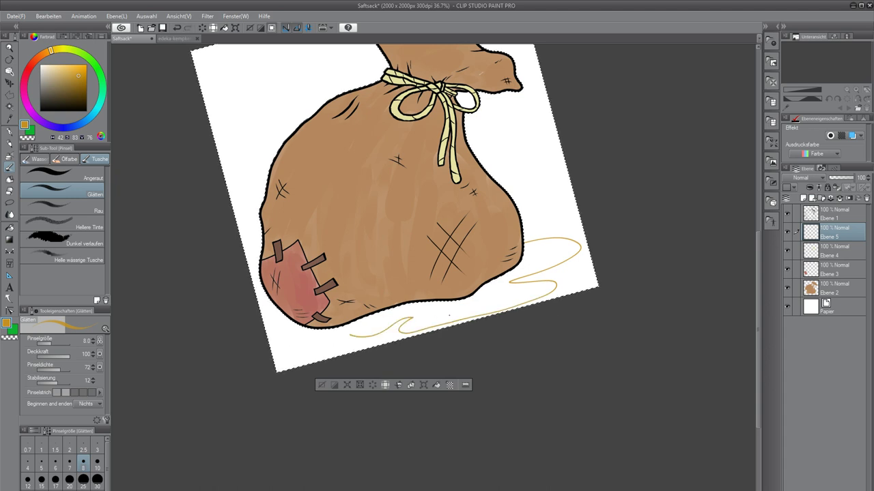
mouse_move(525, 240)
left_mouse_down()
mouse_move(562, 246)
mouse_move(519, 281)
mouse_move(536, 281)
mouse_move(532, 293)
mouse_move(374, 330)
left_mouse_up()
key("ctrl+z")
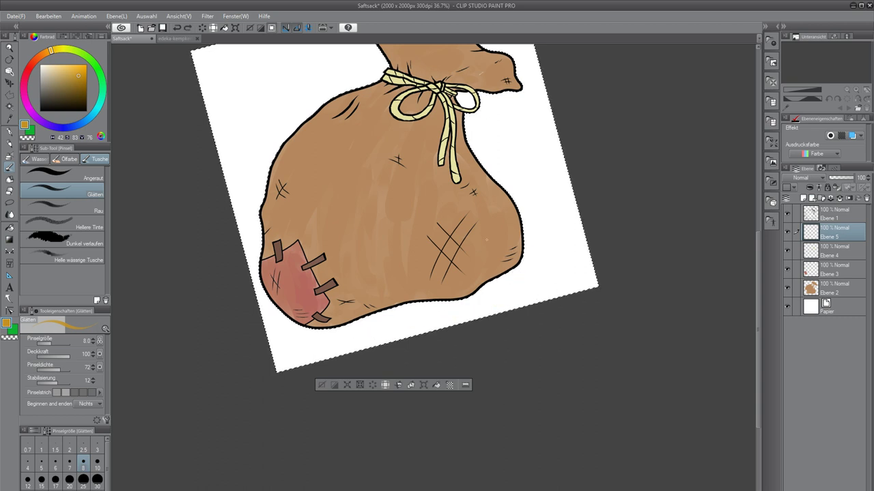
Try two ochre test strokes on the white background beside the sack's lower right side and undo both.
mouse_move(532, 233)
left_mouse_down()
mouse_move(508, 277)
mouse_move(476, 298)
left_mouse_up()
key("ctrl+z")
mouse_move(523, 222)
left_mouse_down()
mouse_move(557, 236)
mouse_move(533, 272)
mouse_move(549, 273)
mouse_move(543, 288)
mouse_move(513, 299)
left_mouse_up()
key("ctrl+z")
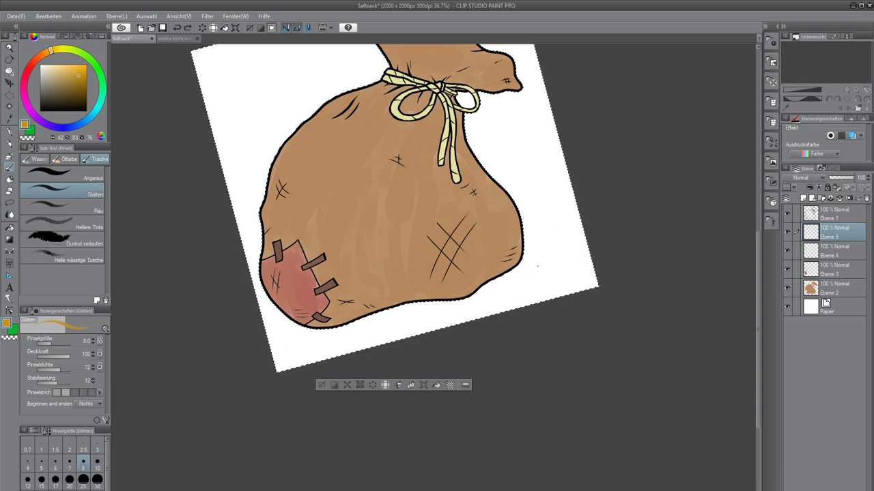
Draw a wavy ochre puddle outline from the sack's lower right side to beneath the patch, and straighten the rotated canvas.
mouse_move(523, 246)
left_mouse_down()
mouse_move(564, 231)
mouse_move(564, 247)
mouse_move(540, 259)
mouse_move(569, 265)
mouse_move(540, 288)
mouse_move(430, 321)
mouse_move(404, 325)
mouse_move(419, 314)
mouse_move(396, 314)
mouse_move(348, 335)
left_mouse_up()
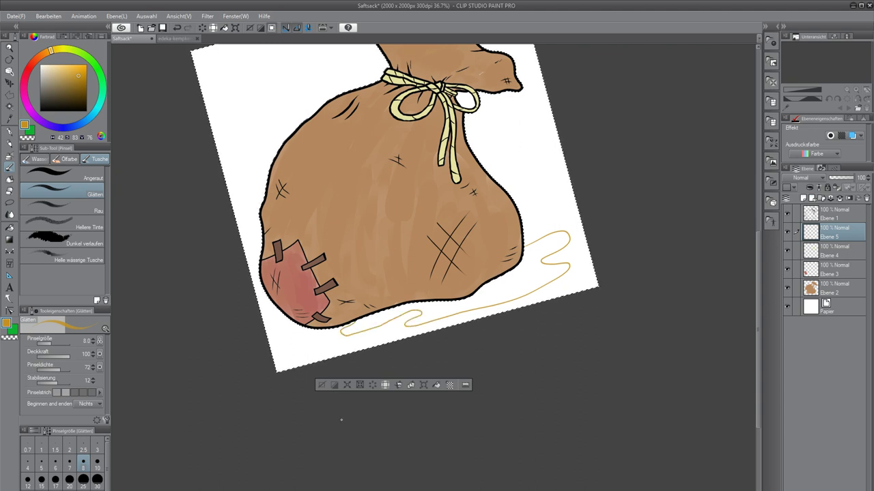
scroll(342, 420, "down", 6)
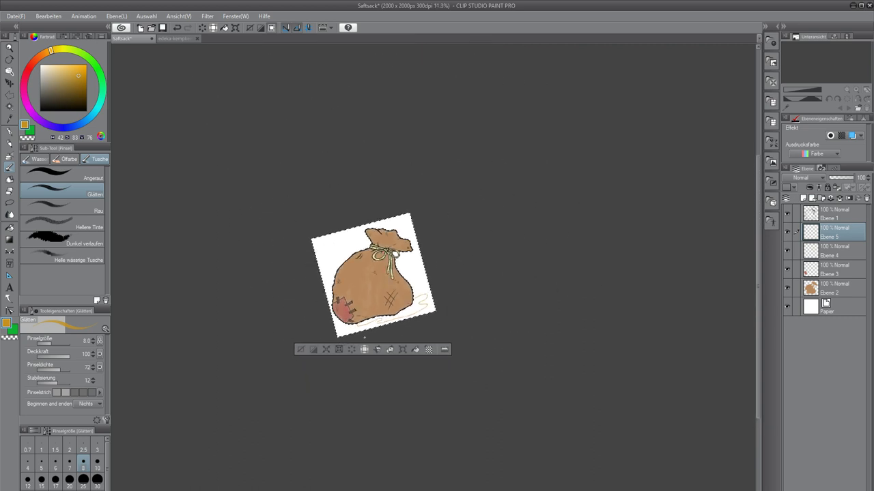
scroll(371, 360, "up", 3)
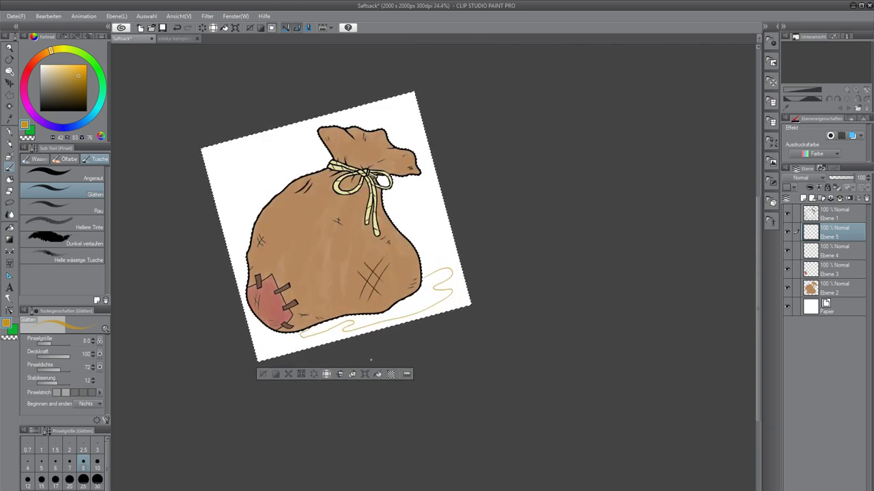
left_click(275, 487)
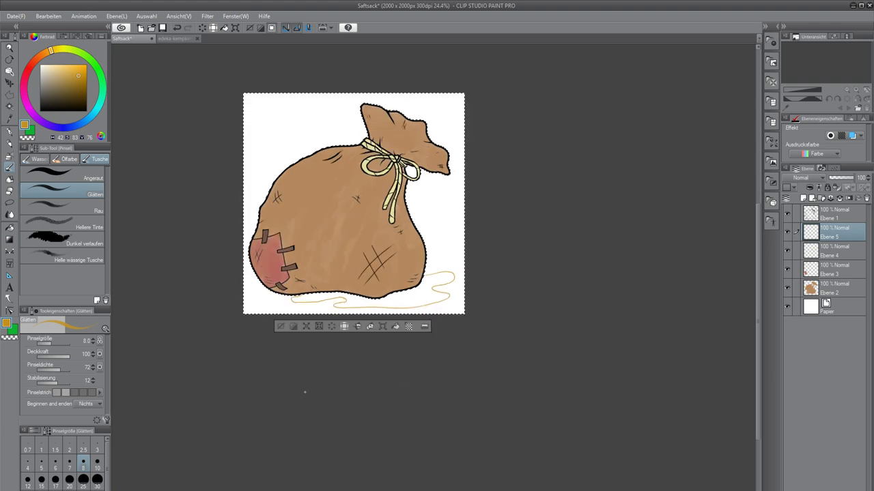
Examine the ochre outline beneath the sack both up close and with the whole drawing in view.
scroll(346, 264, "up", 1)
scroll(346, 264, "up", 4)
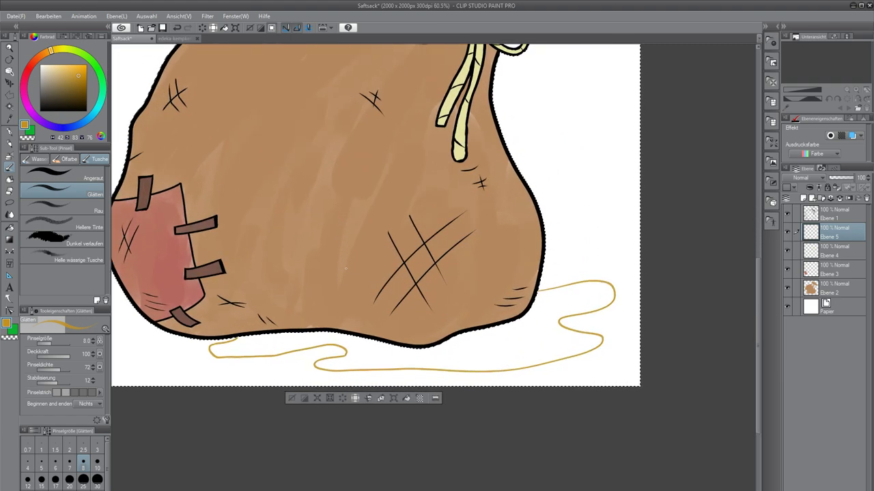
scroll(600, 297, "down", 1)
scroll(600, 298, "down", 2)
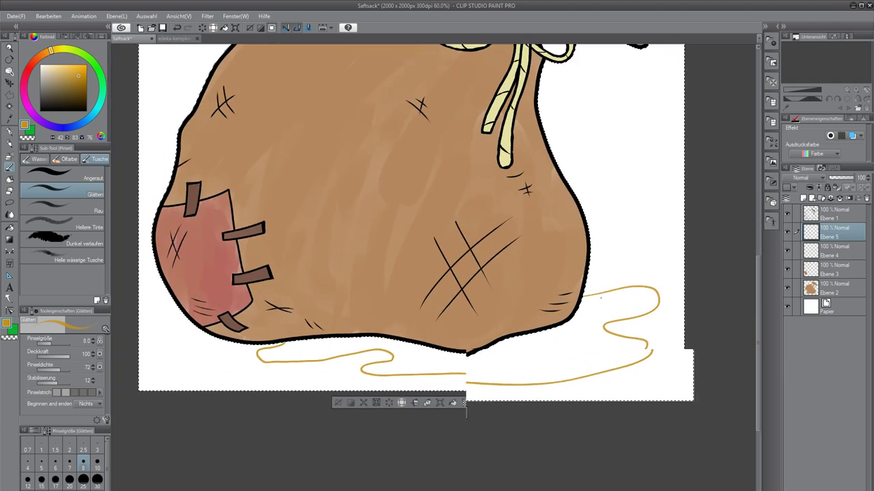
scroll(599, 298, "down", 5)
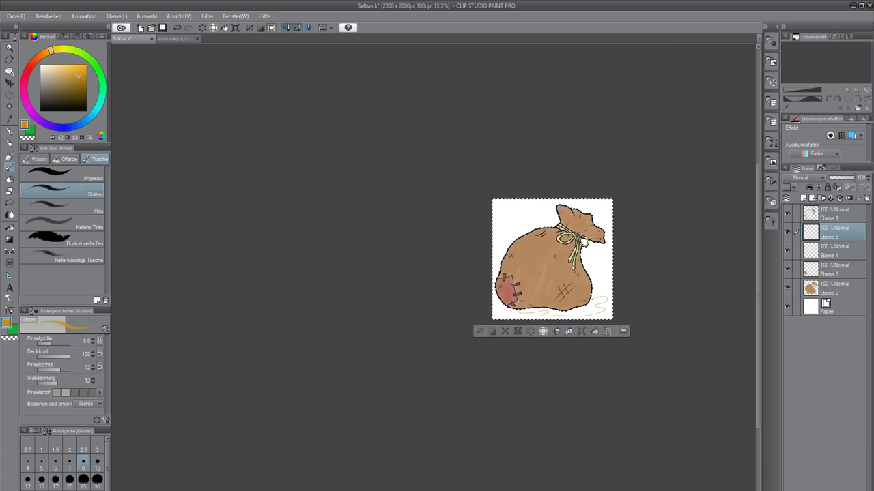
scroll(592, 298, "up", 6)
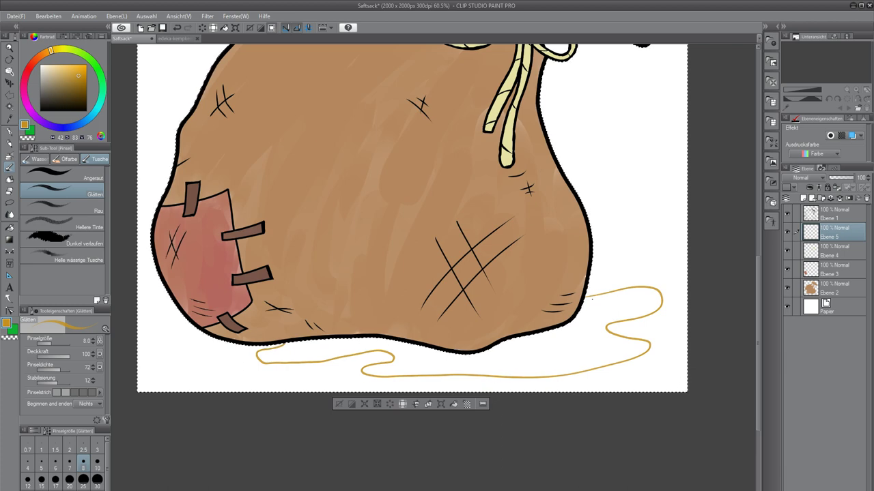
scroll(592, 298, "up", 1)
scroll(592, 298, "up", 1)
scroll(592, 299, "up", 1)
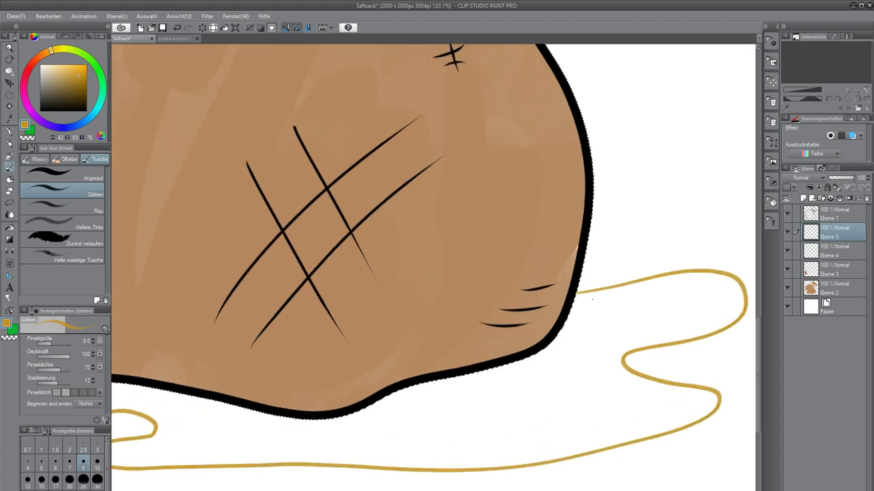
scroll(592, 298, "down", 2)
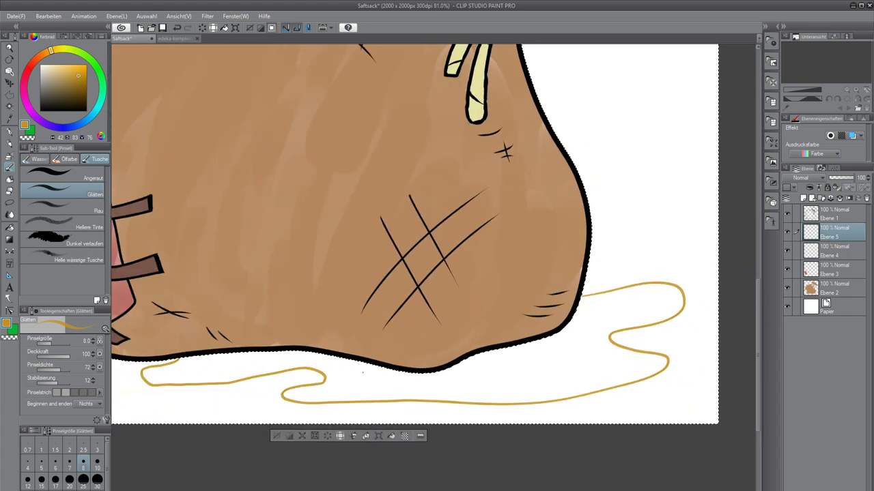
left_click_drag(257, 369, 246, 335)
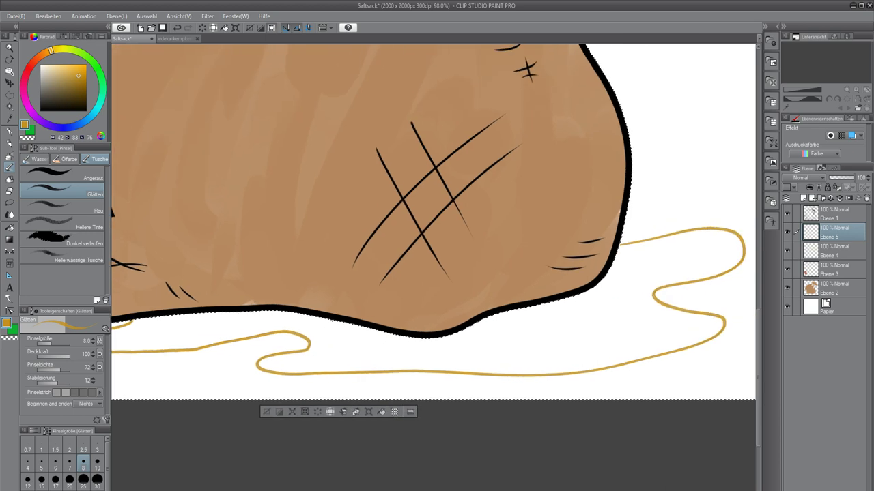
left_click(36, 160)
scroll(514, 289, "down", 4)
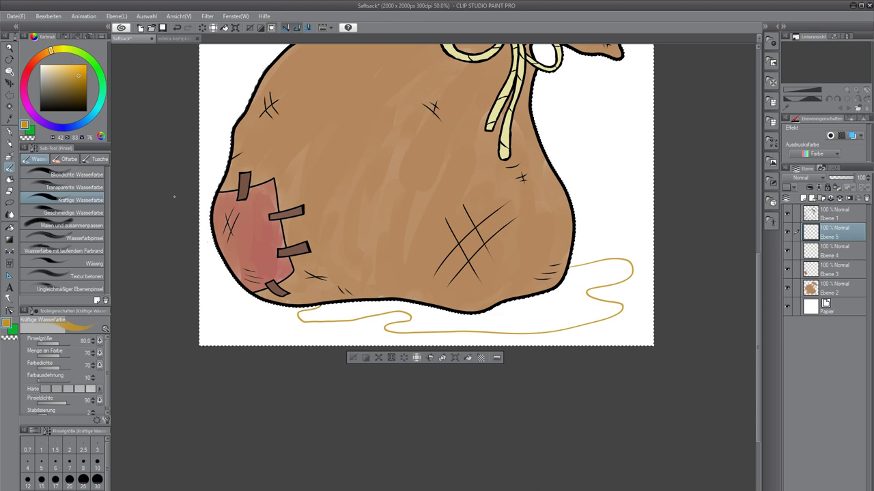
left_click(93, 159)
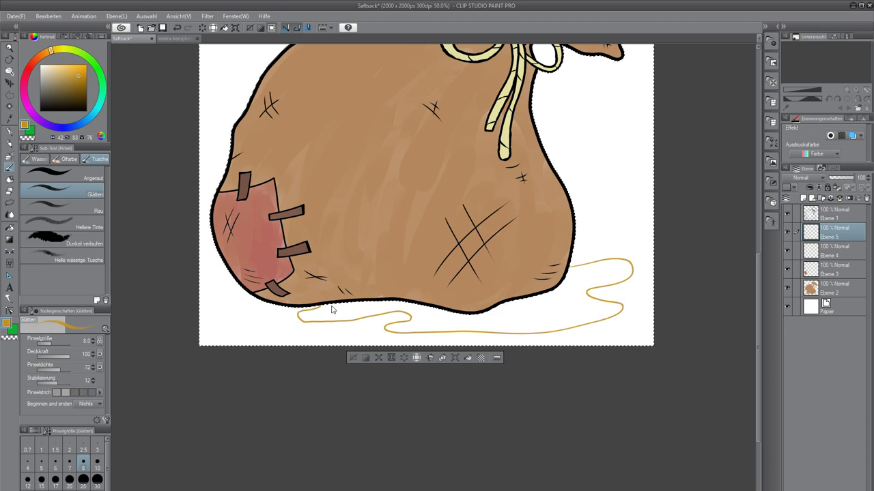
Save the drawing and, with the selection cleared, close the ochre outline with a curve across the sack's lower body.
key("ctrl+s")
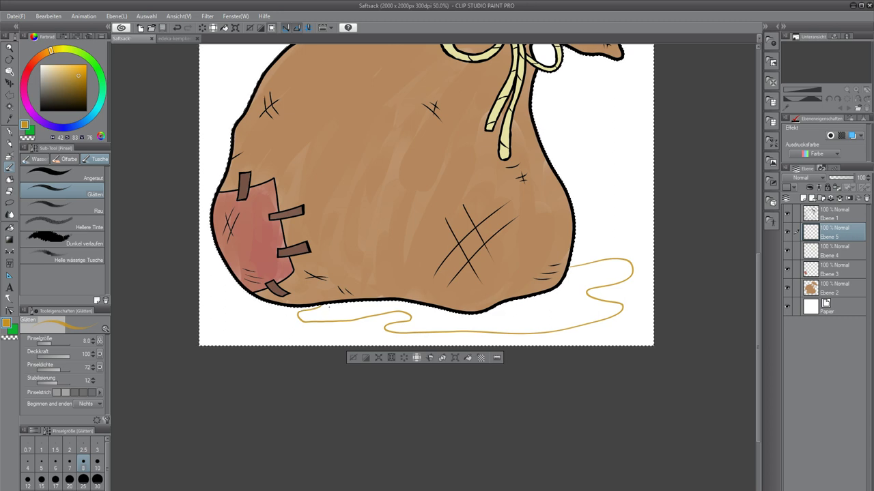
key("ctrl+d")
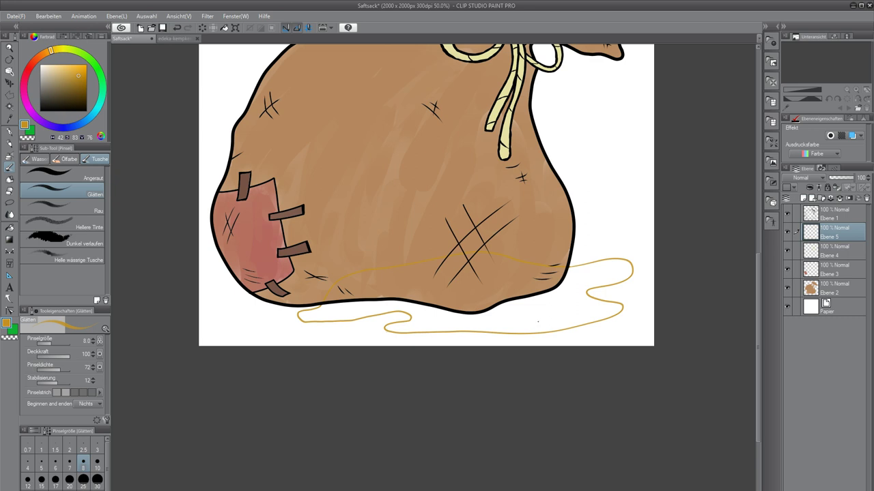
Select the area inside the closed ochre outline and return to the brush.
key("w")
left_click(530, 308)
key("b")
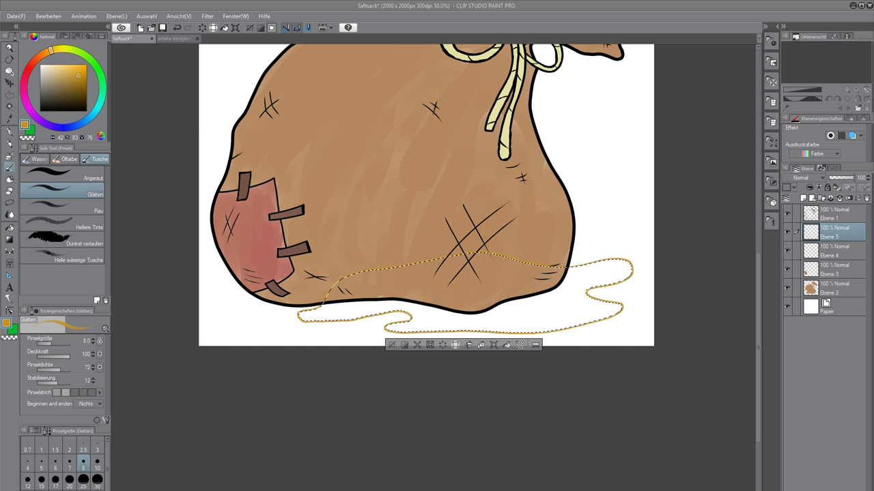
Set a lighter ochre (42, 64, 89) and begin filling the puddle beside the sack with the Kräftige Wasserfarbe brush.
scroll(520, 274, "up", 1)
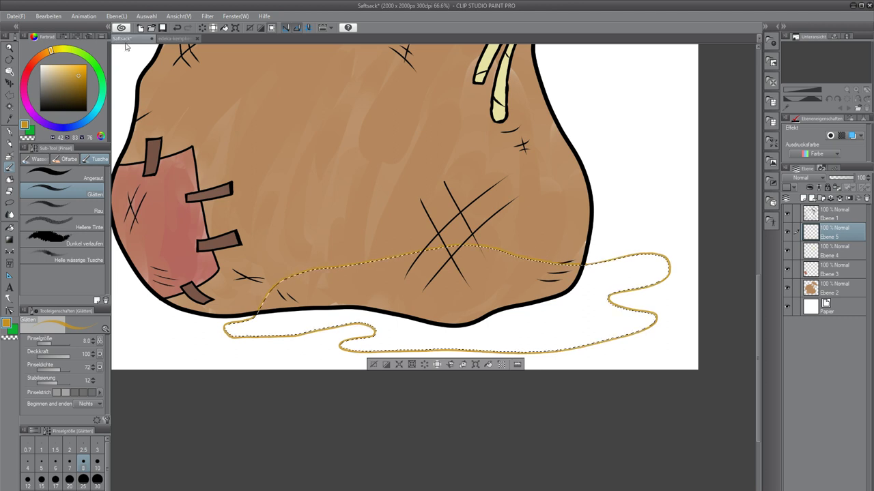
left_click(74, 71)
left_click_drag(76, 69, 69, 70)
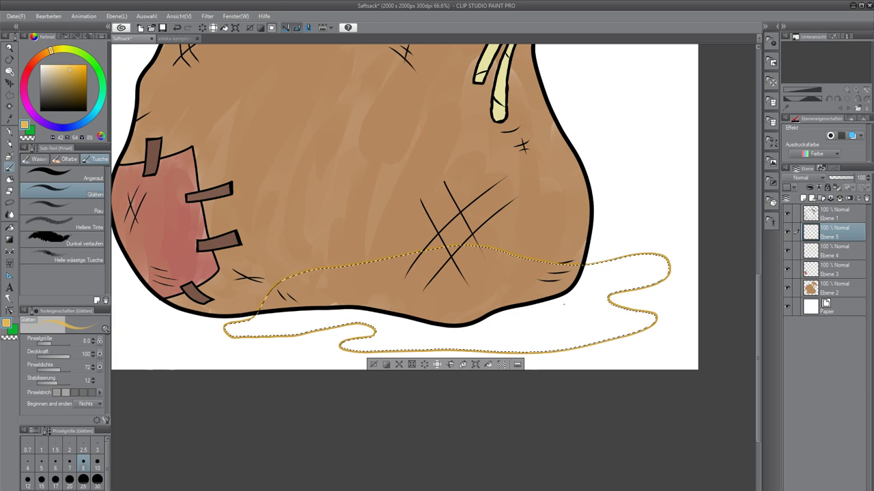
left_click_drag(565, 298, 519, 294)
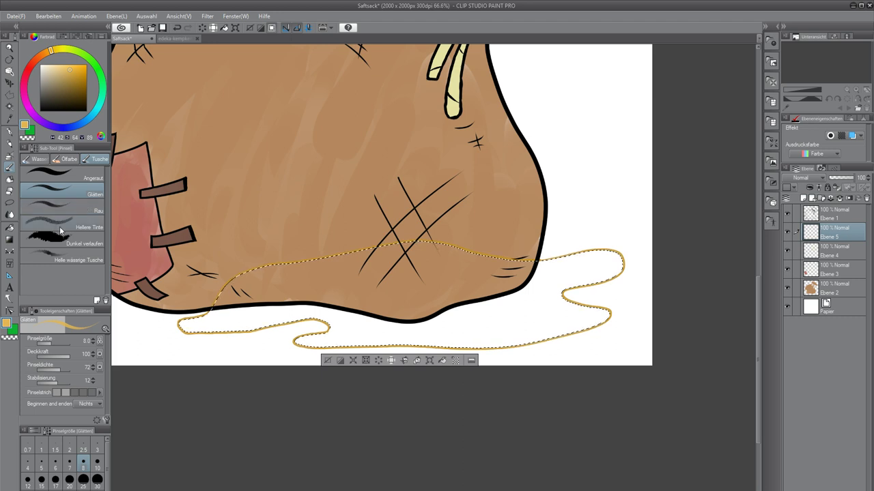
left_click(34, 159)
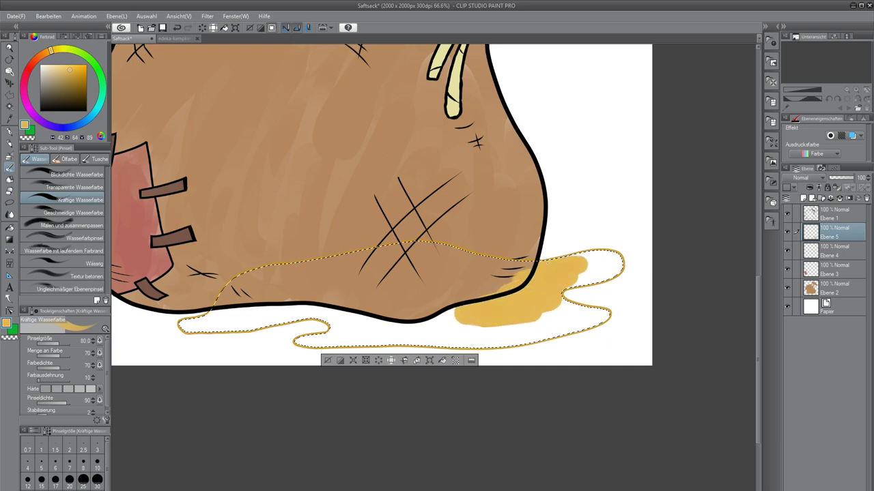
Move layer Ebene 5 below Ebene 2 and paint the rest of the selected puddle in light ochre.
left_click_drag(837, 230, 828, 303)
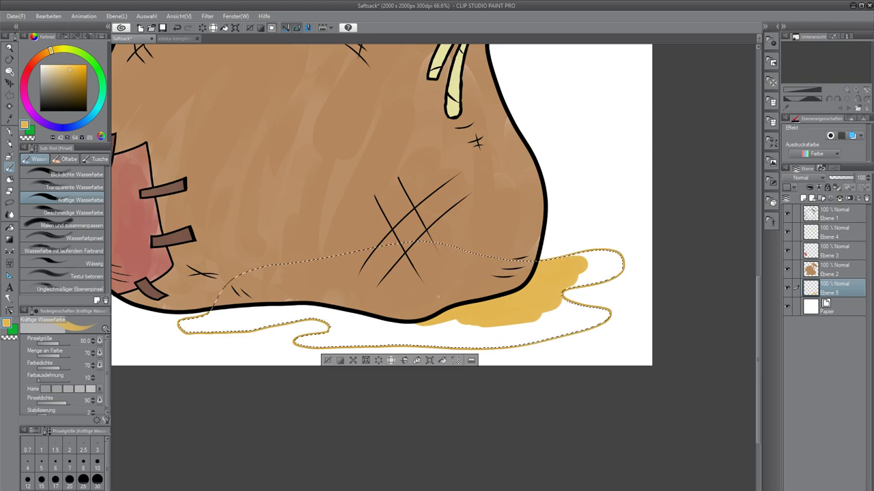
scroll(439, 297, "up", 5)
mouse_move(404, 333)
left_mouse_down()
mouse_move(520, 392)
mouse_move(652, 388)
mouse_move(591, 386)
mouse_move(457, 343)
mouse_move(610, 359)
mouse_move(620, 343)
mouse_move(455, 336)
mouse_move(456, 353)
mouse_move(490, 351)
mouse_move(422, 315)
mouse_move(526, 248)
mouse_move(690, 220)
mouse_move(508, 203)
mouse_move(580, 186)
left_mouse_up()
left_click_drag(301, 280, 580, 219)
mouse_move(275, 220)
left_mouse_down()
mouse_move(217, 247)
mouse_move(308, 245)
mouse_move(248, 255)
mouse_move(515, 219)
mouse_move(523, 239)
mouse_move(655, 249)
mouse_move(597, 277)
mouse_move(352, 279)
left_mouse_up()
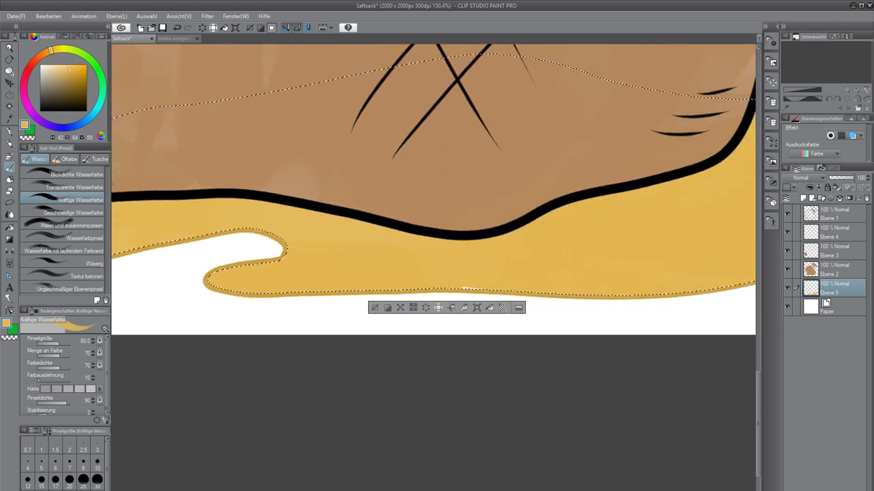
Set the Angeraut ink brush's stabilisation to 5 and paint over the puddle beneath the sack.
left_click(95, 159)
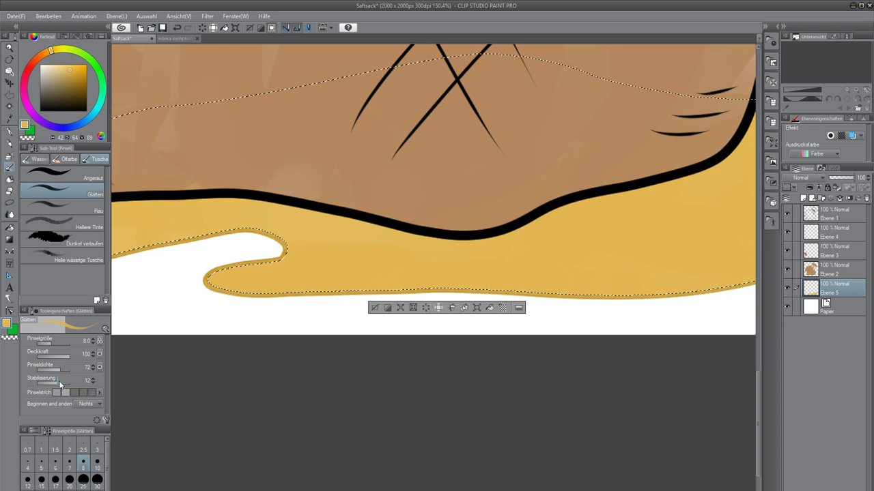
left_click(84, 179)
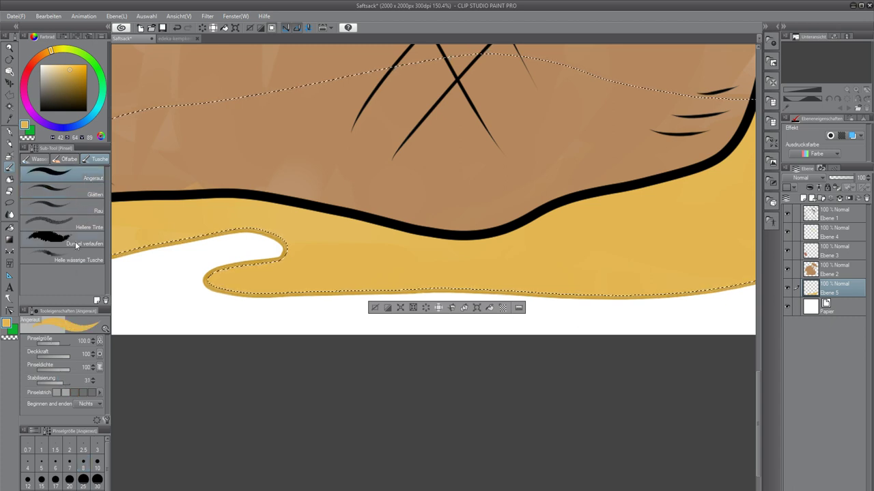
left_click_drag(52, 383, 46, 382)
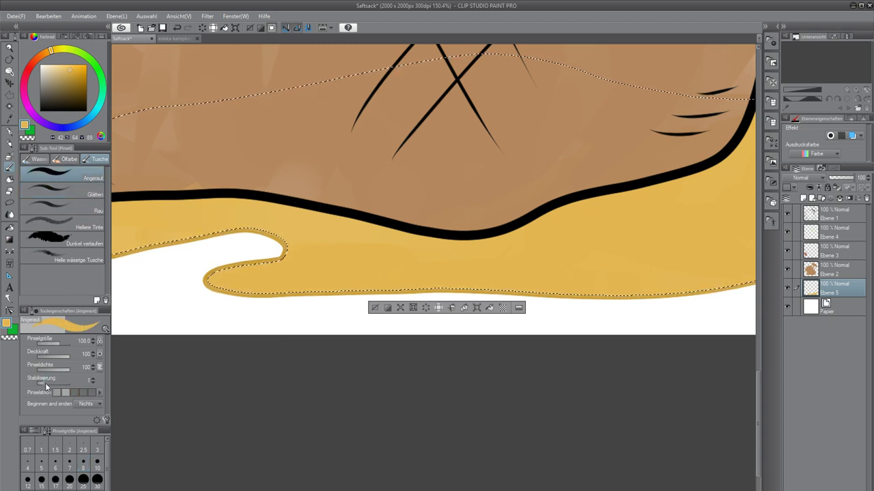
left_click(93, 380)
left_click(93, 380)
left_click(94, 379)
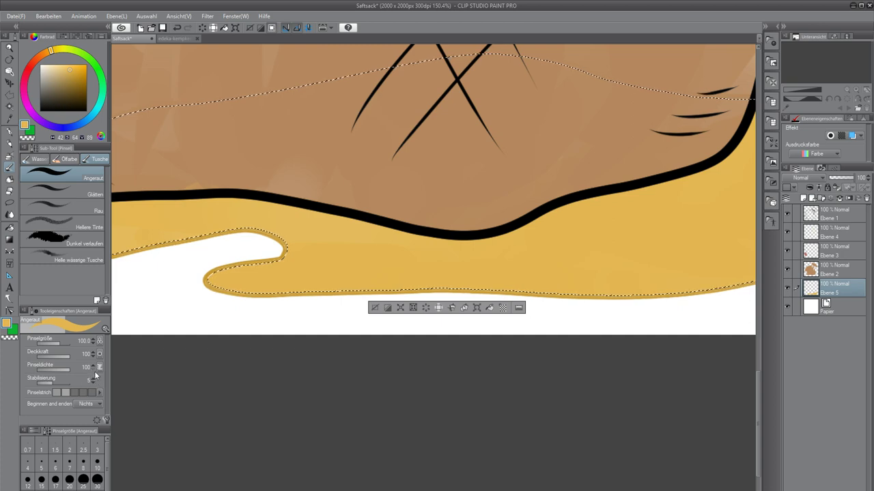
left_click_drag(532, 185, 337, 270)
Check the filled puddle at different magnifications and clear the selection around it.
scroll(507, 202, "down", 6)
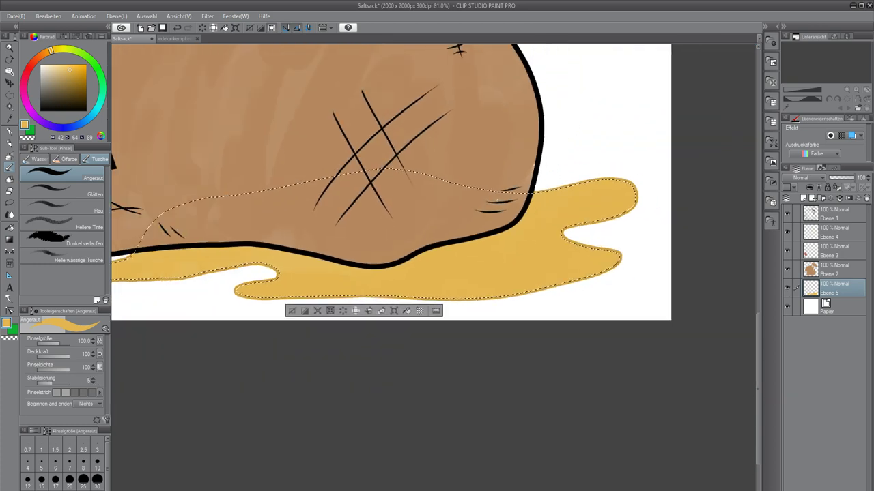
scroll(449, 139, "down", 2)
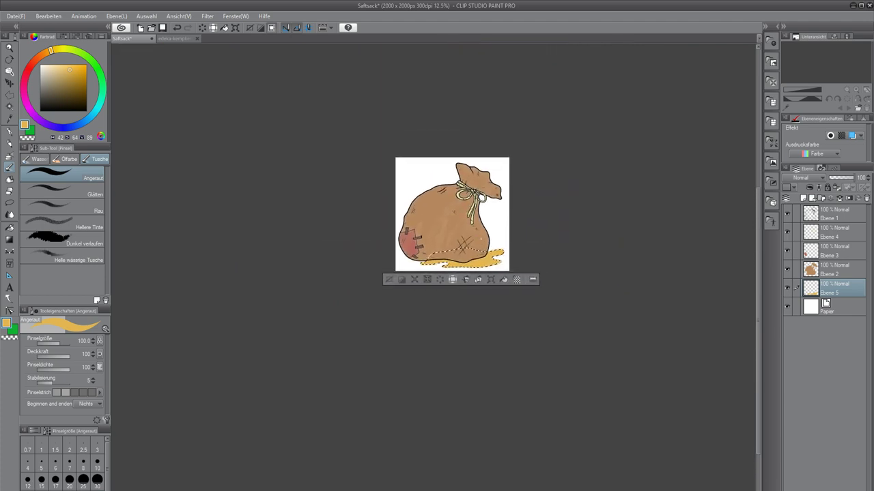
scroll(444, 171, "up", 3)
scroll(410, 265, "up", 3)
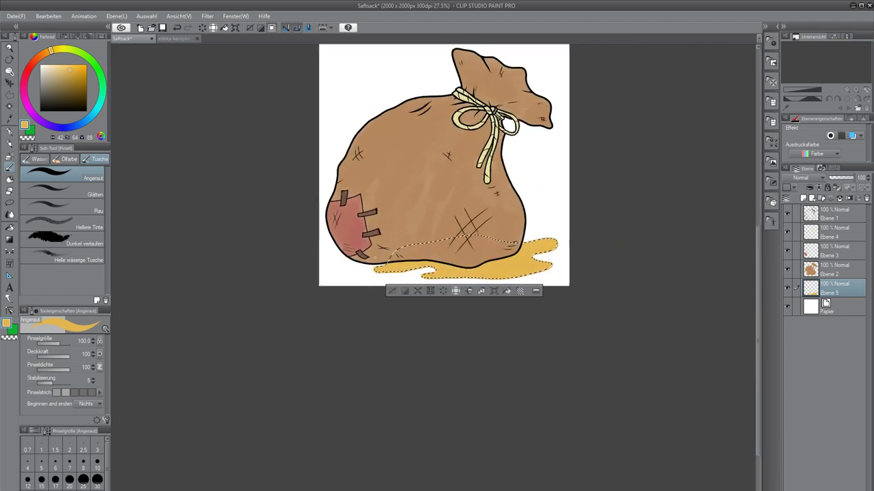
scroll(473, 257, "up", 3)
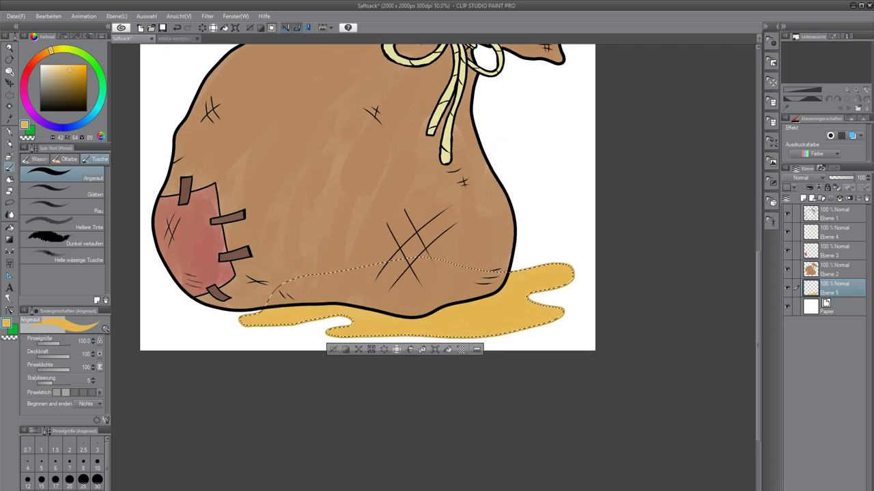
scroll(539, 314, "up", 1)
scroll(539, 314, "up", 2)
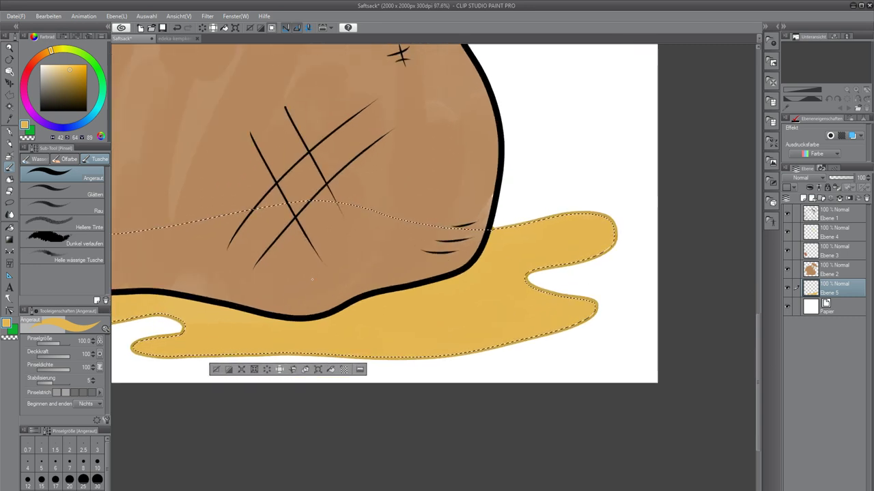
key("ctrl+d")
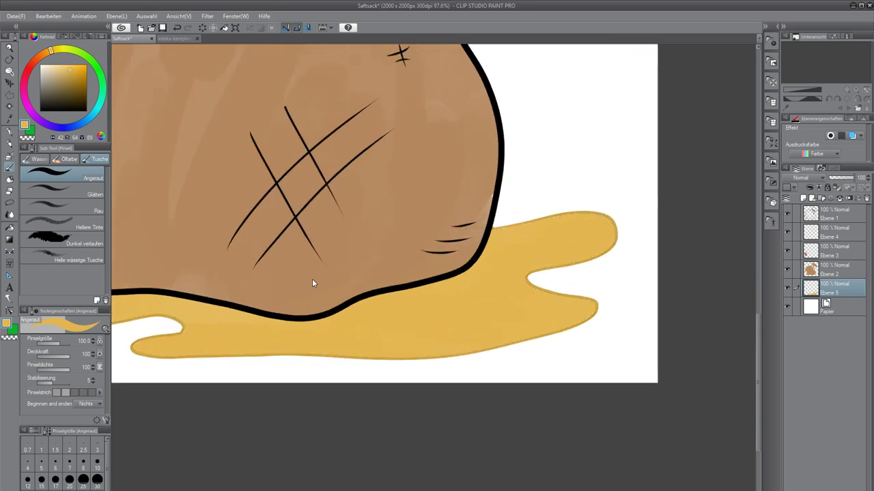
Make line-art layer Ebene 1 the active layer with the whole drawing in view.
scroll(312, 282, "down", 3)
scroll(456, 294, "down", 2)
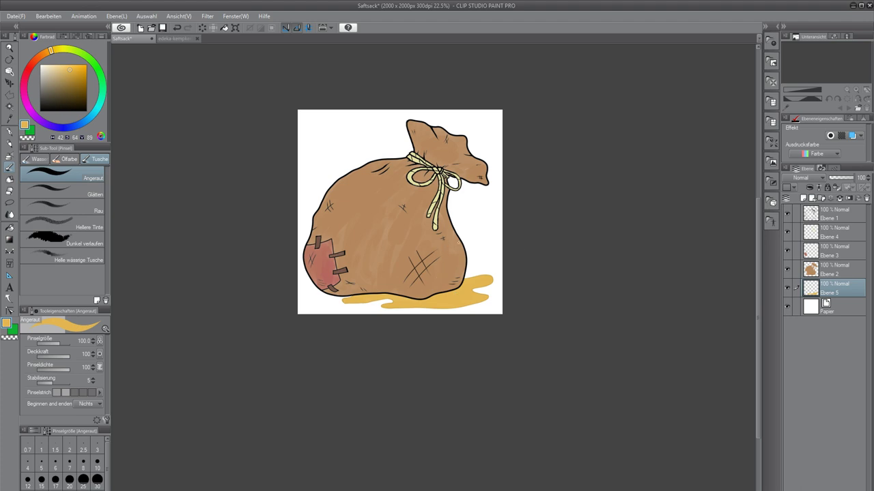
left_click(824, 214)
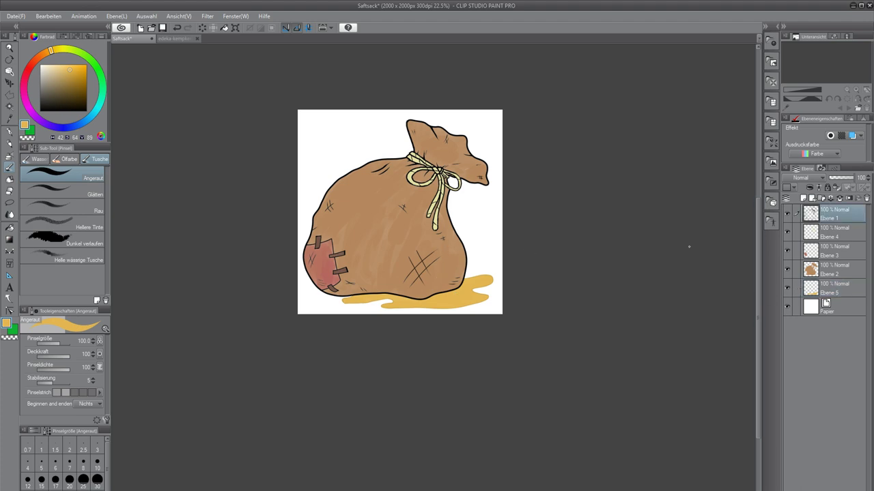
Auto-select the sack body from line-art layer Ebene 1 and add a new raster layer directly above Ebene 4.
scroll(407, 279, "up", 2)
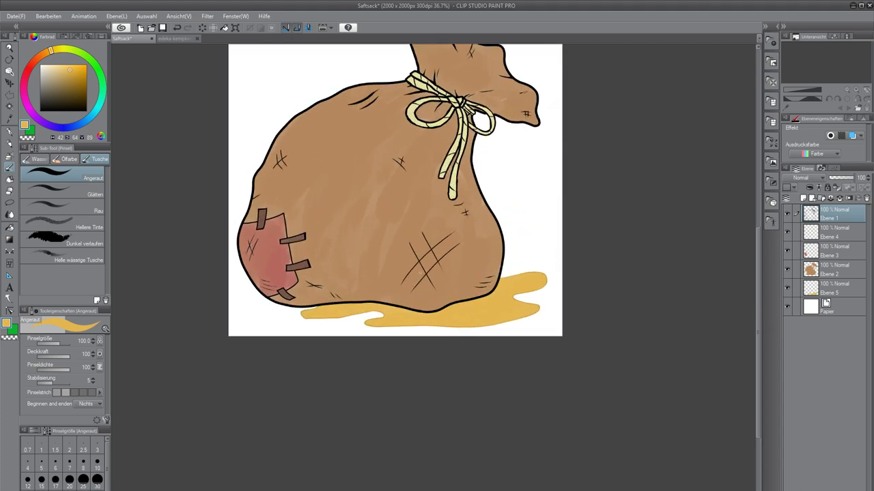
key("w")
left_click(368, 213)
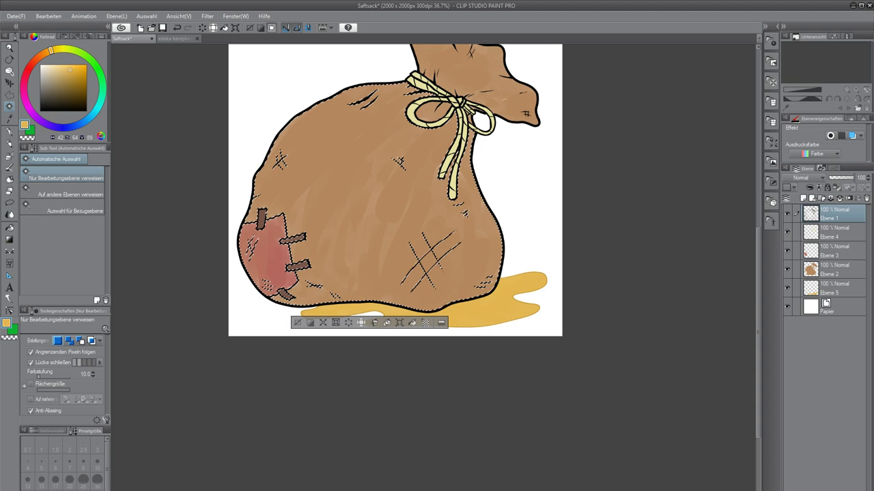
key("b")
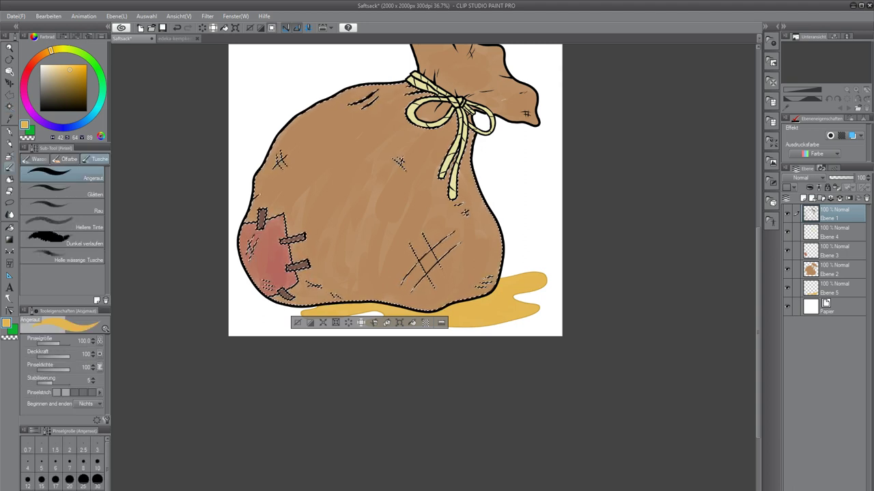
left_click(834, 233)
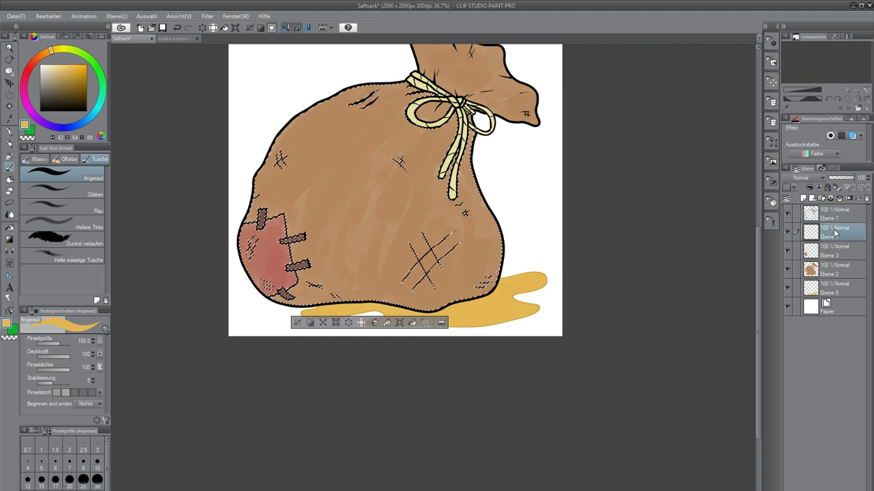
left_click(808, 189)
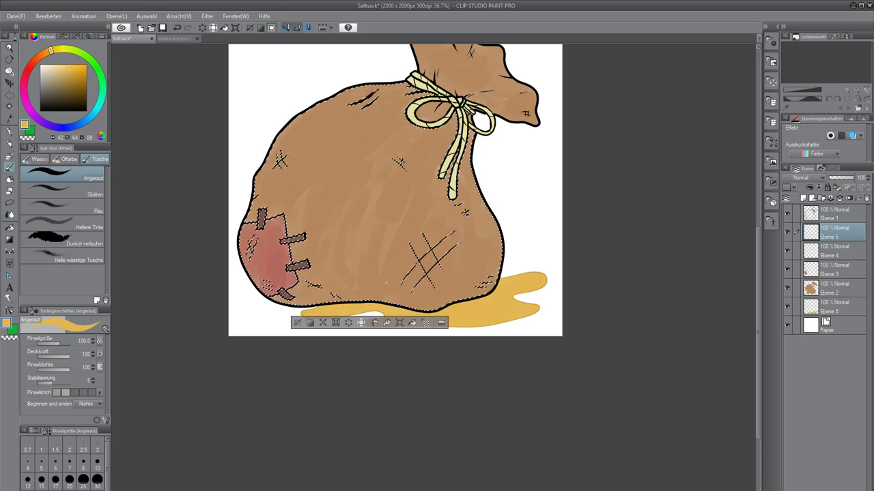
left_click(821, 220)
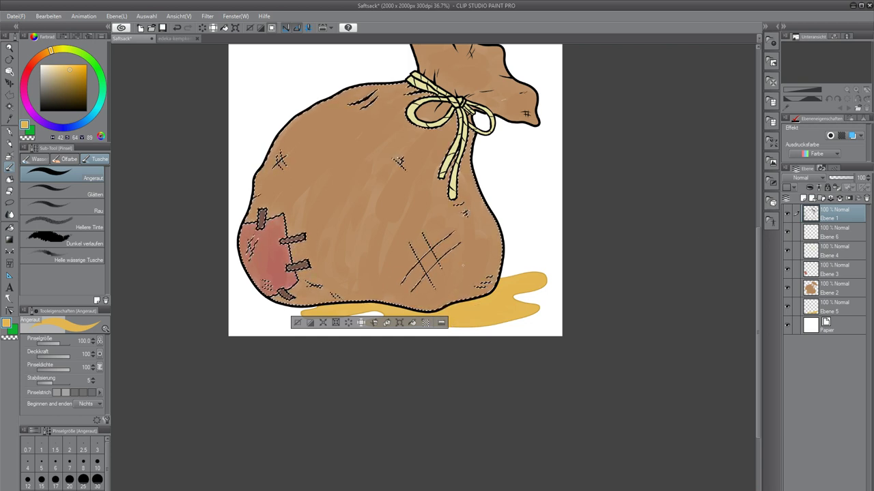
key("w")
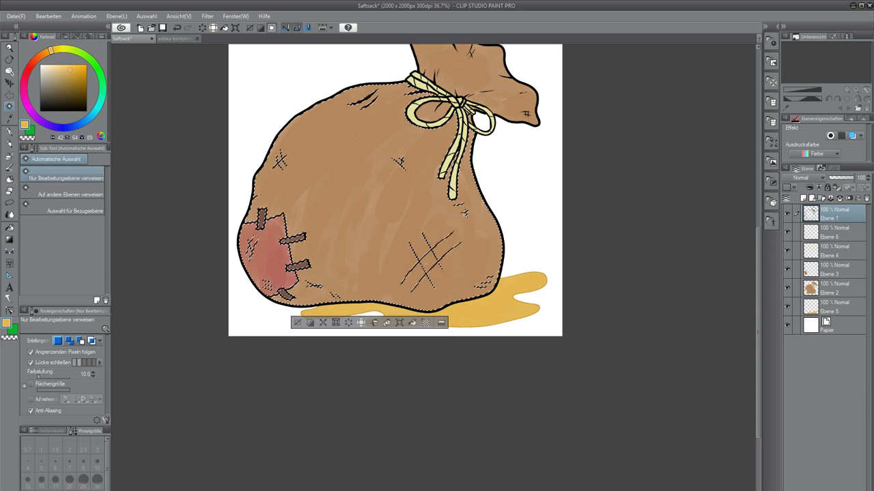
key("b")
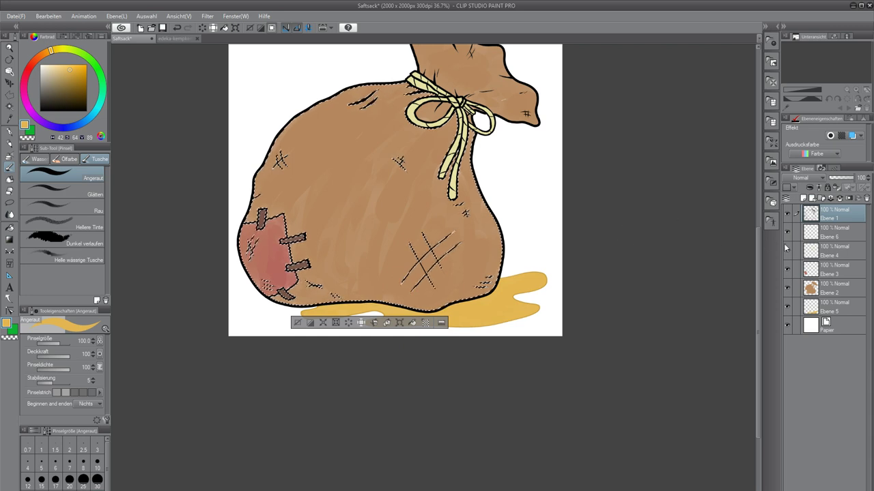
left_click(833, 268)
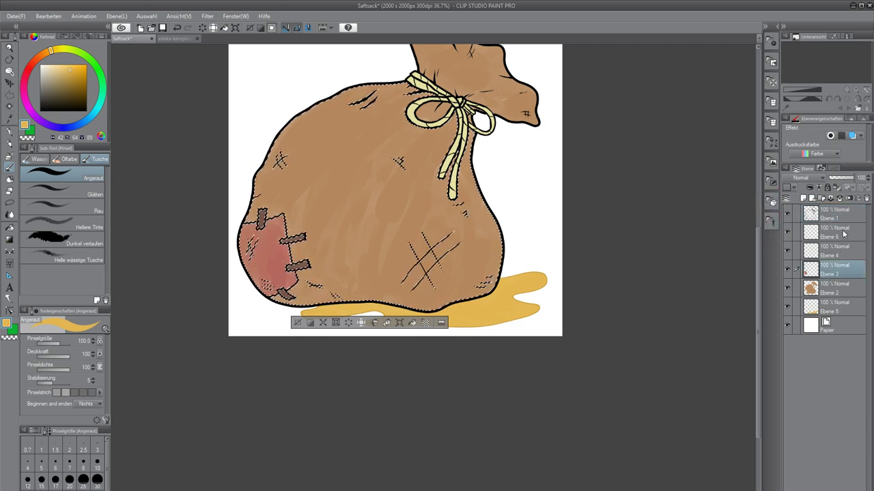
left_click(844, 231)
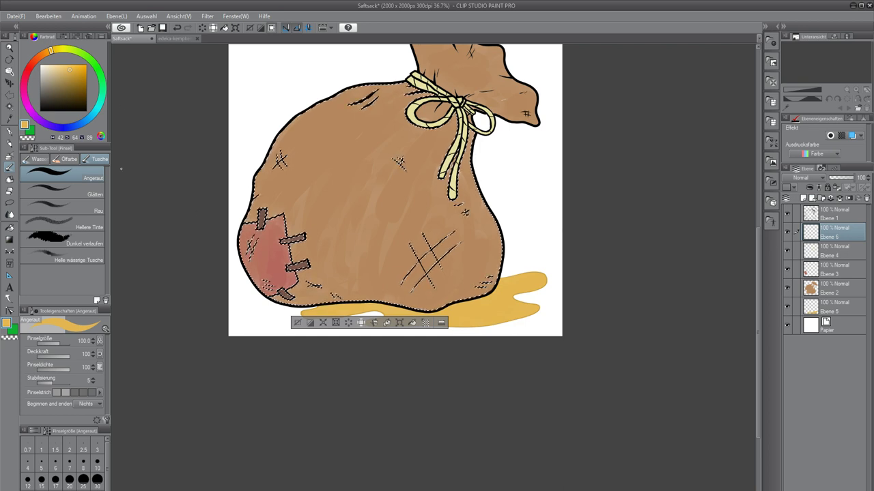
Try the Farbänderung oil brush on the lower sack body and undo the stroke.
left_click(68, 162)
left_click(80, 212)
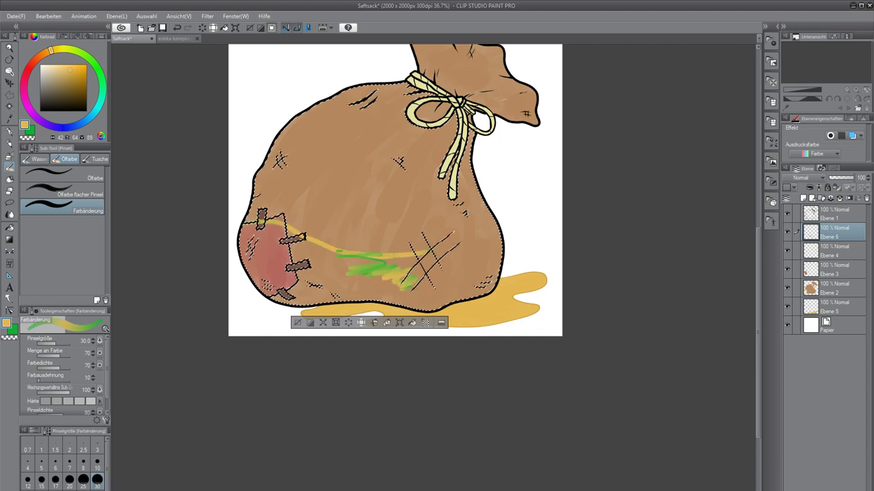
key("ctrl+z")
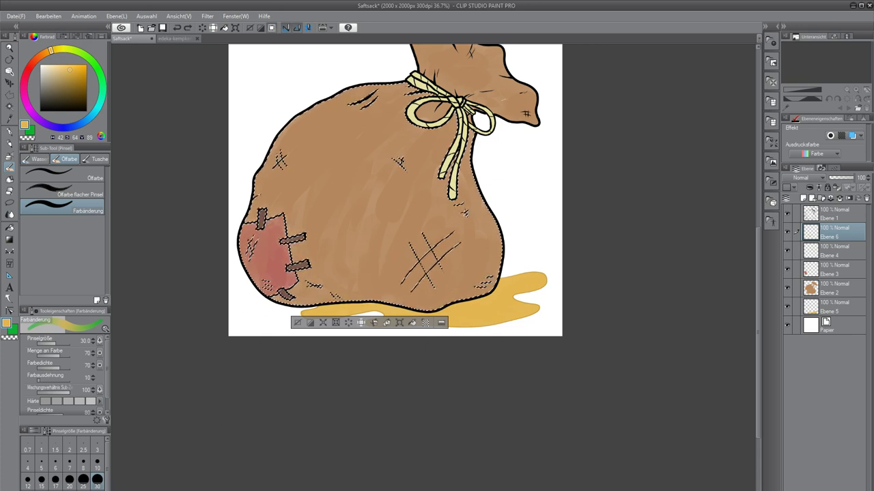
key("asciicircum")
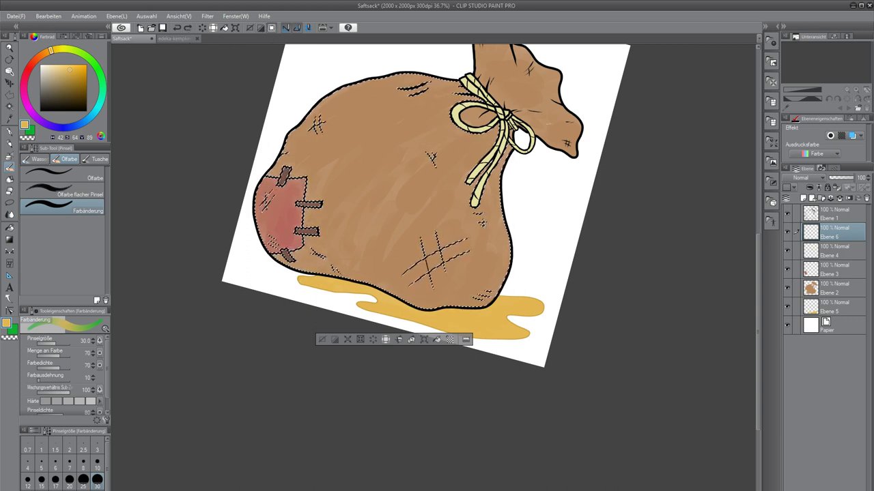
key("minus")
Set the drawing colour to black, test the Wässrig watercolour brush above the red patch, and undo the stroke.
left_click(36, 159)
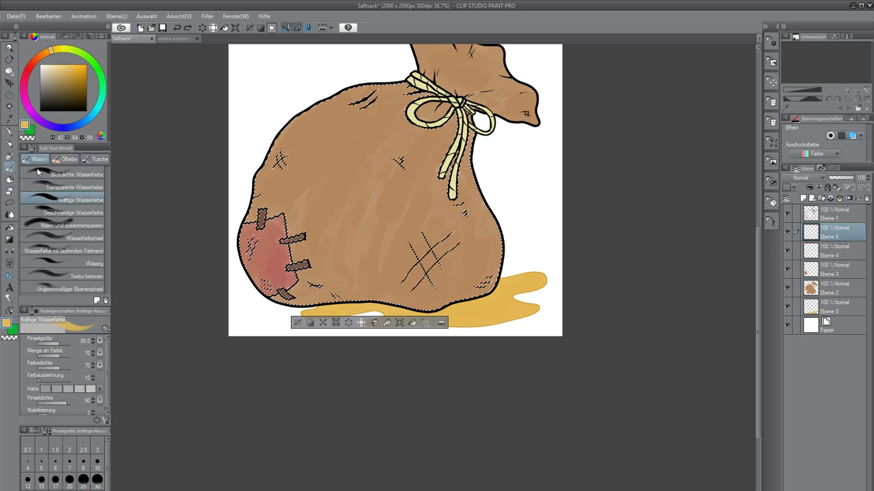
left_click(82, 175)
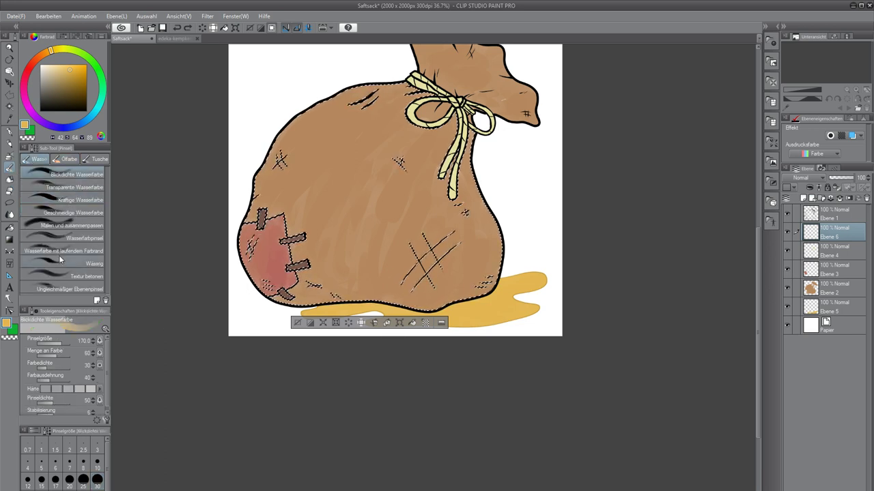
left_click(80, 263)
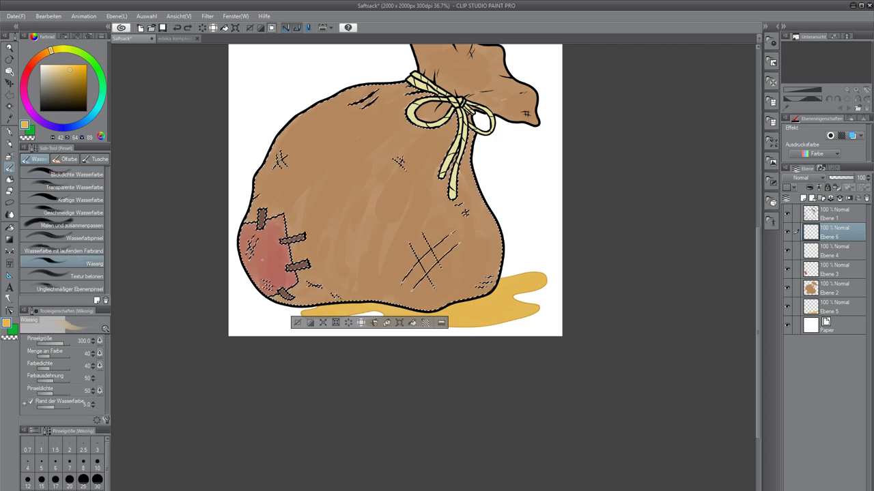
left_click(41, 110)
left_click_drag(254, 203, 286, 206)
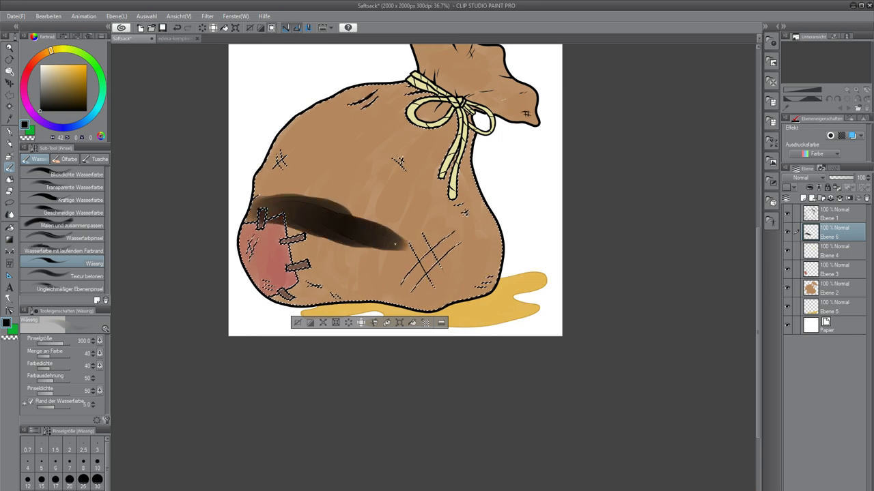
key("ctrl+z")
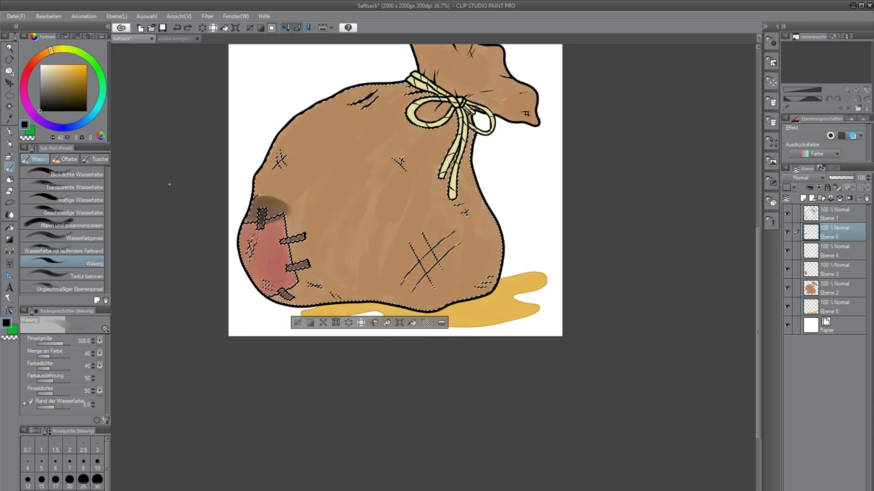
Try the Malen und zusammenpassen watercolour brush in black across the sack body and undo the stroke.
left_click(89, 225)
left_click_drag(253, 213, 326, 233)
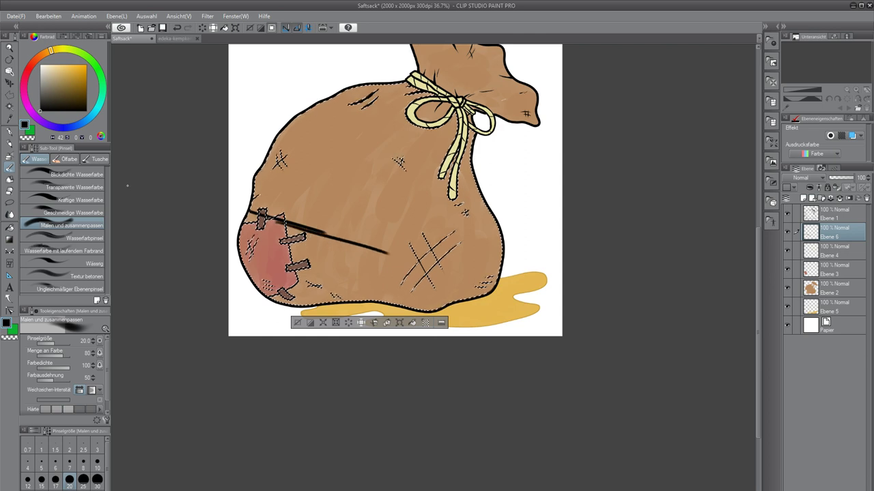
key("ctrl+z")
Cover the lower half of the selected sack body in black on Ebene 6 using the Transparente Wasserfarbe brush.
left_click(77, 210)
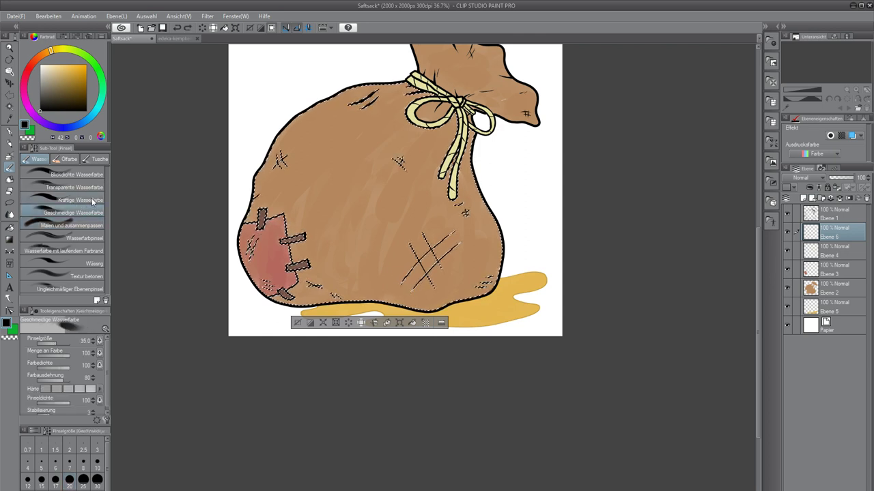
left_click(87, 200)
left_click(87, 176)
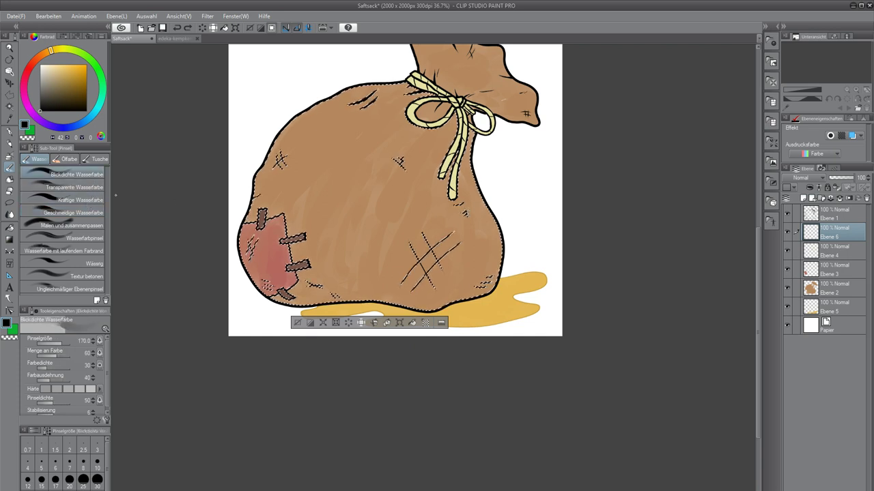
left_click(94, 189)
left_click_drag(259, 206, 295, 205)
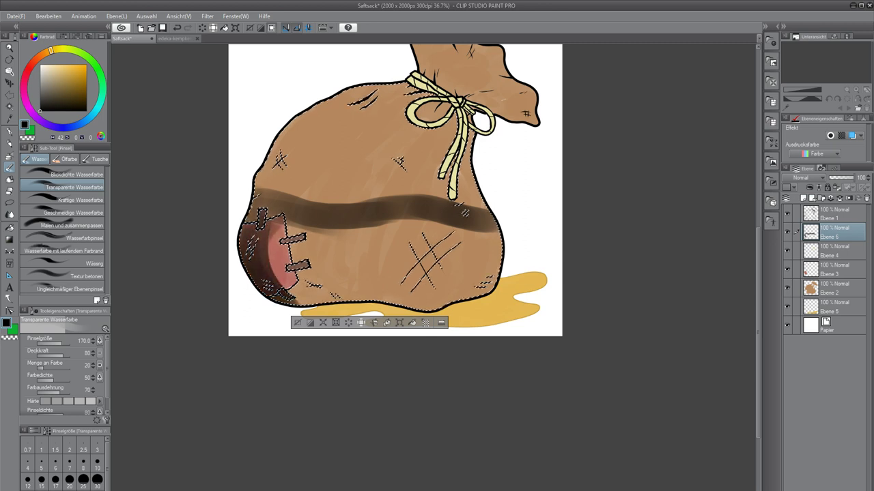
mouse_move(286, 215)
left_mouse_down()
mouse_move(344, 236)
mouse_move(455, 244)
left_mouse_up()
mouse_move(355, 218)
left_mouse_down()
mouse_move(492, 228)
mouse_move(471, 267)
mouse_move(402, 295)
mouse_move(338, 271)
mouse_move(280, 290)
mouse_move(409, 302)
mouse_move(344, 281)
mouse_move(270, 286)
mouse_move(258, 277)
mouse_move(382, 253)
mouse_move(478, 273)
mouse_move(348, 239)
mouse_move(437, 275)
mouse_move(282, 263)
mouse_move(287, 248)
left_mouse_up()
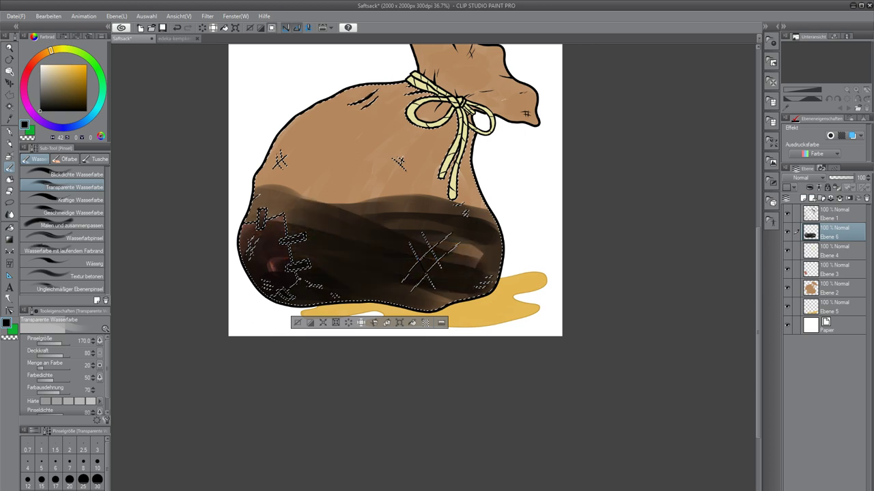
mouse_move(350, 265)
left_mouse_down()
mouse_move(449, 281)
mouse_move(284, 259)
mouse_move(471, 256)
mouse_move(449, 271)
left_mouse_up()
mouse_move(486, 215)
left_mouse_down()
mouse_move(301, 197)
mouse_move(247, 239)
mouse_move(265, 188)
mouse_move(252, 263)
mouse_move(318, 279)
left_mouse_up()
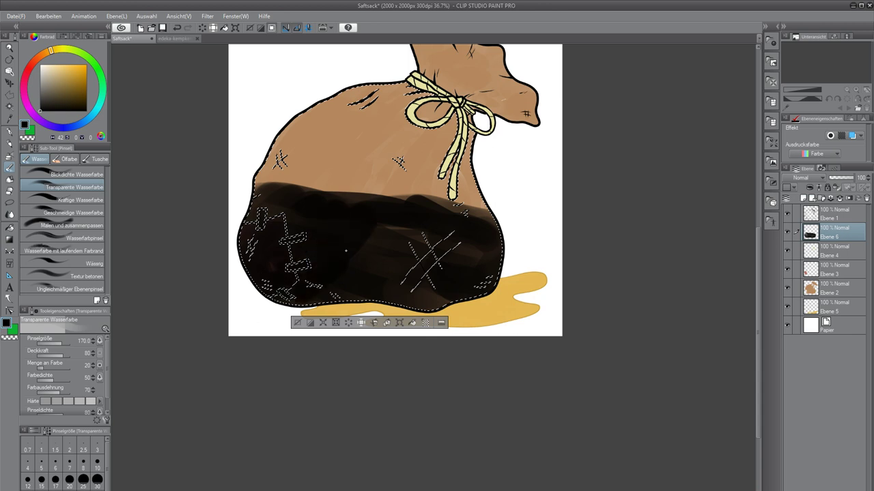
left_click_drag(355, 243, 437, 214)
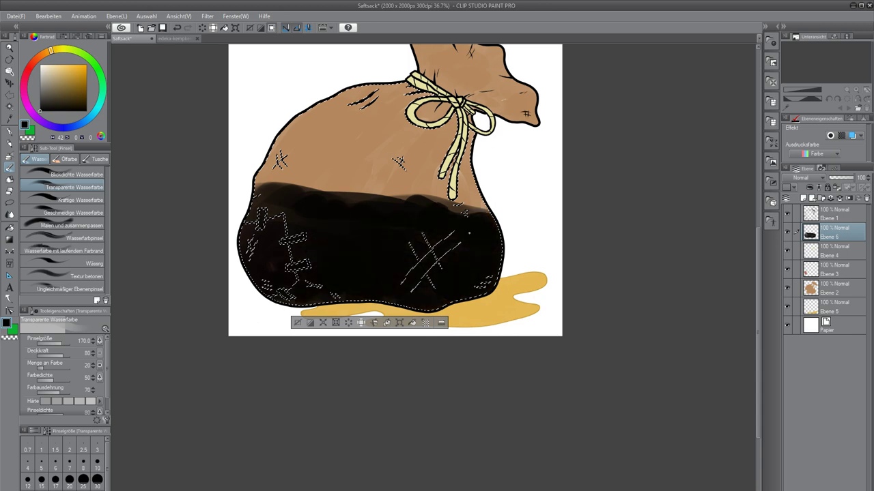
Reduce the opacity of layer Ebene 6 to 45% to turn the black paint into a translucent shadow.
left_click_drag(848, 179, 842, 181)
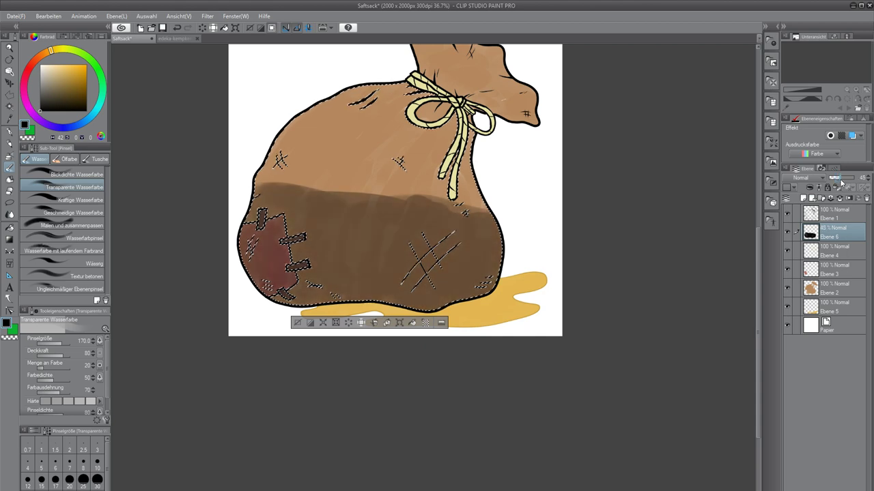
scroll(369, 240, "down", 3)
scroll(369, 240, "up", 1)
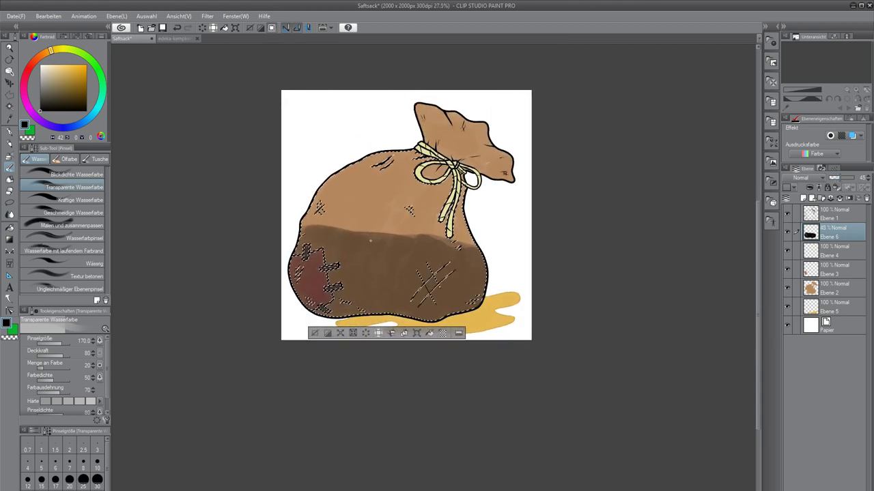
Delete the black shading from layer Ebene 6 and restore the layer's opacity to 100%.
key("Delete")
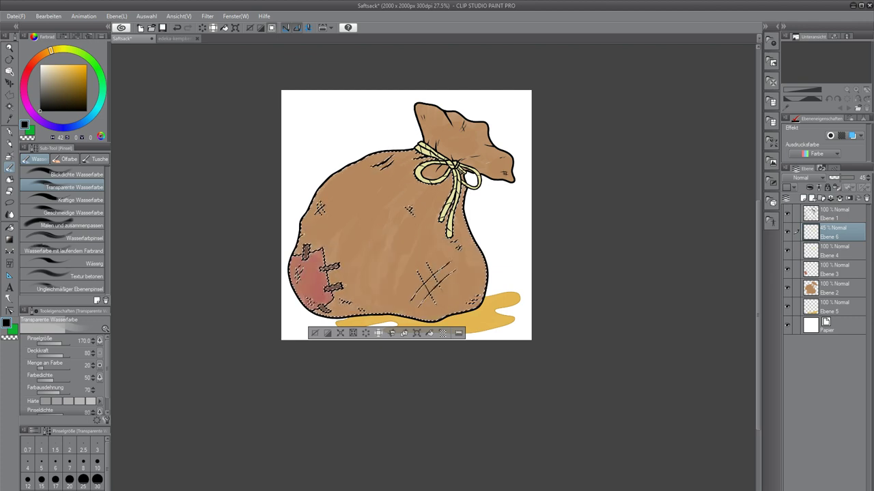
left_click_drag(841, 177, 867, 179)
Try a thin wavy black G-Pen line across the sack body from the red patch to the far edge, and undo it.
scroll(338, 283, "up", 3)
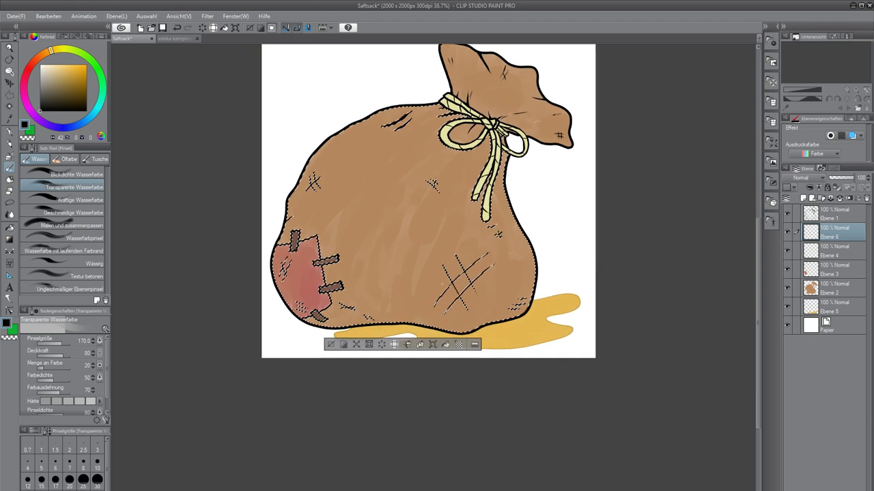
scroll(441, 283, "up", 2)
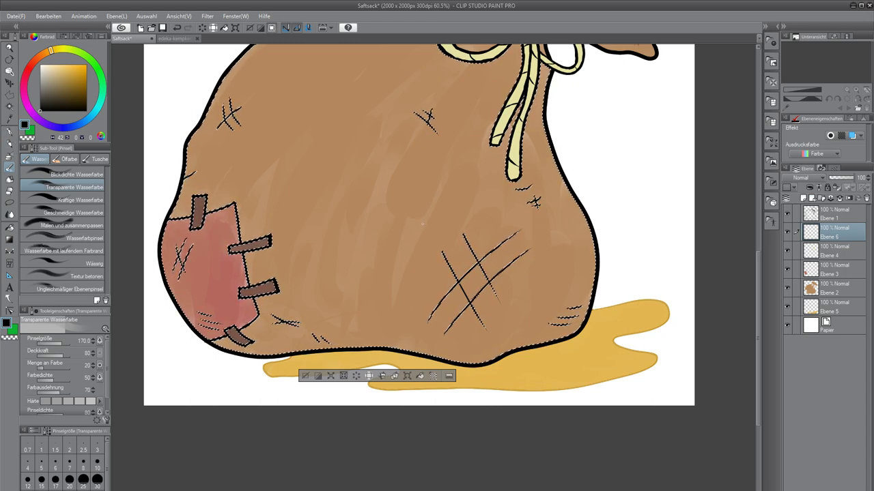
key("p")
left_click_drag(245, 248, 227, 314)
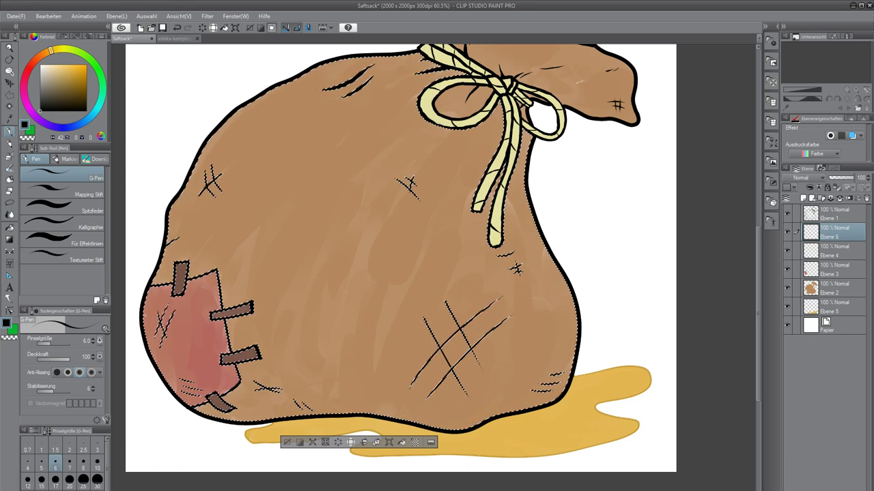
mouse_move(303, 280)
left_mouse_down()
mouse_move(359, 266)
mouse_move(459, 271)
left_mouse_up()
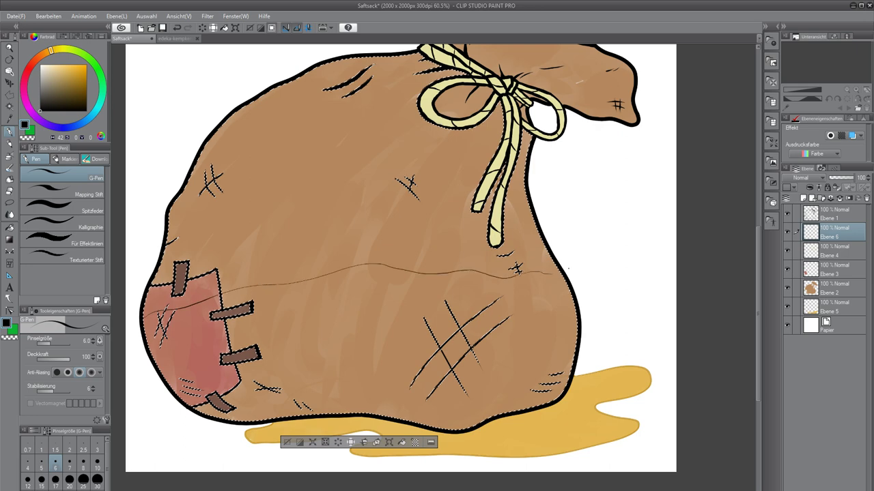
scroll(495, 274, "down", 4)
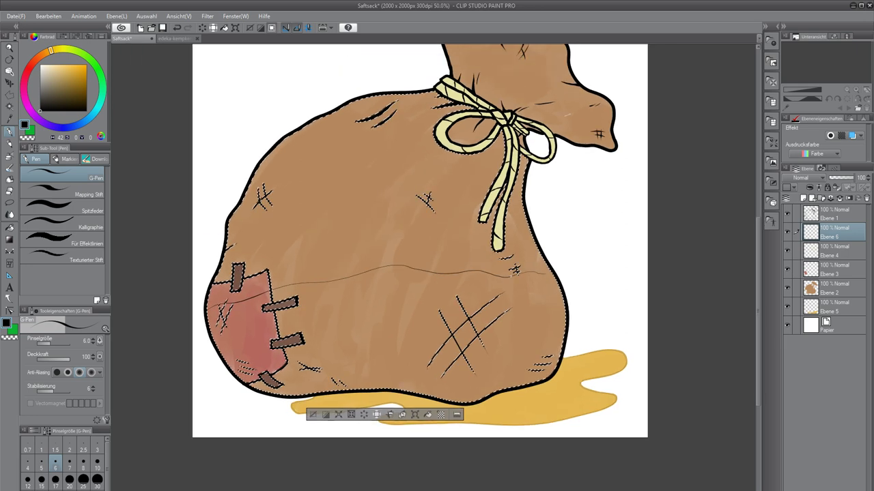
scroll(495, 274, "up", 2)
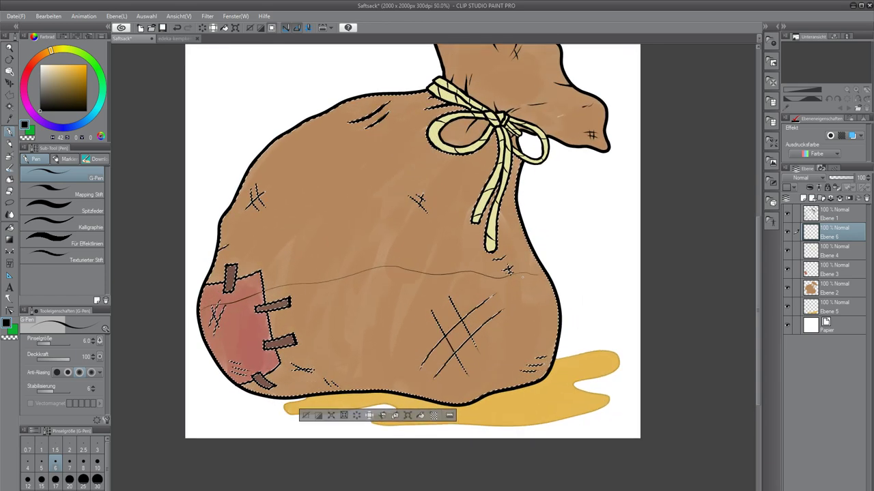
scroll(522, 276, "up", 5)
scroll(538, 278, "up", 1)
key("ctrl+z")
scroll(412, 233, "down", 6)
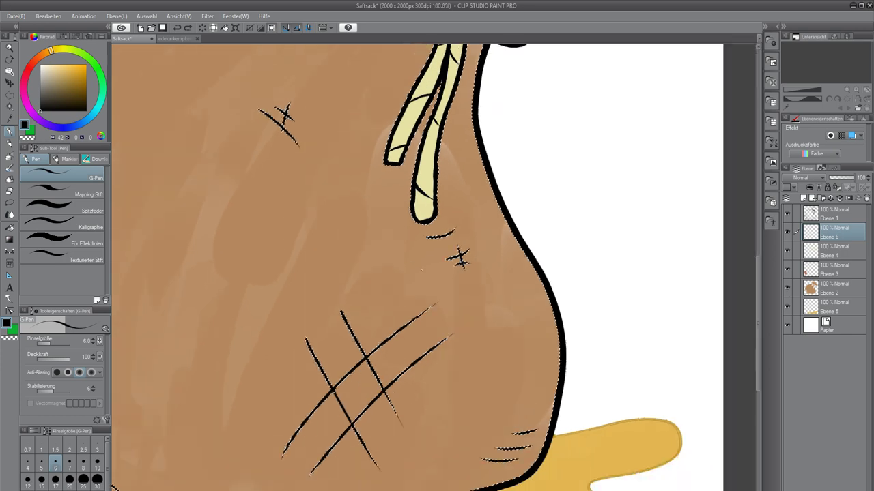
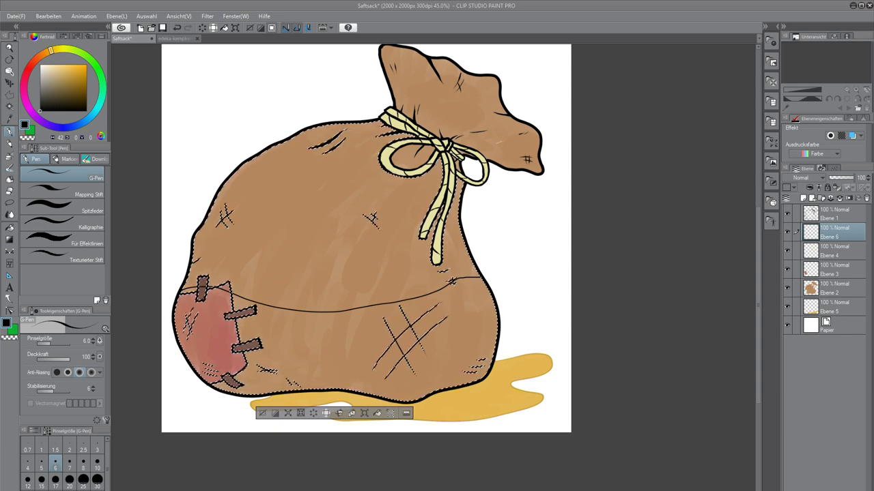
Undo the wavy black line across the sack and the opacity reset of layer Ebene 6.
scroll(392, 318, "up", 4)
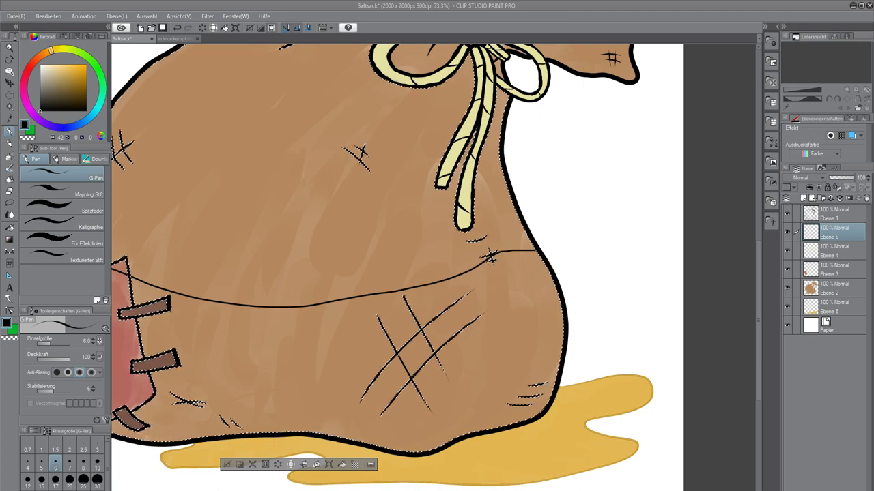
scroll(504, 283, "down", 4)
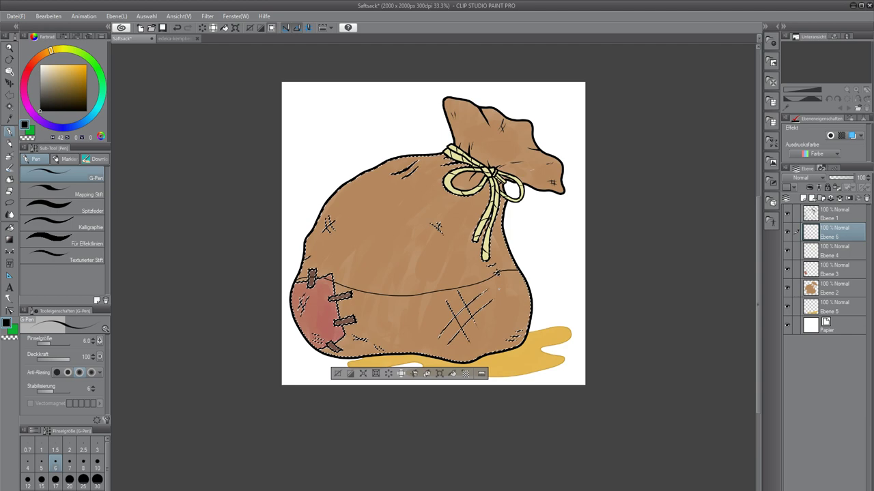
scroll(514, 294, "up", 1)
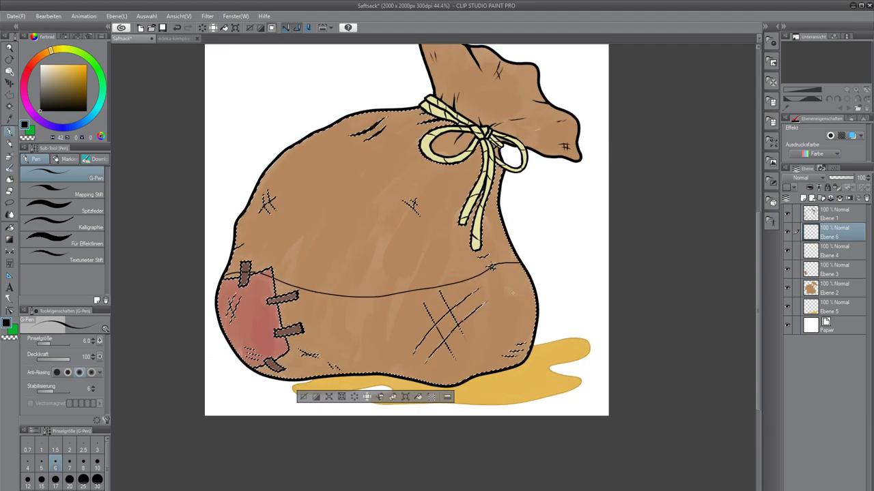
key("ctrl+z")
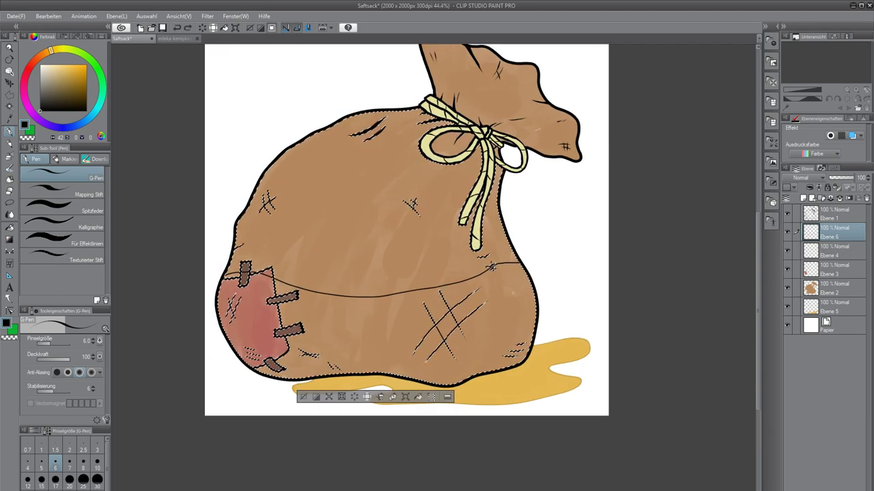
key("ctrl+y")
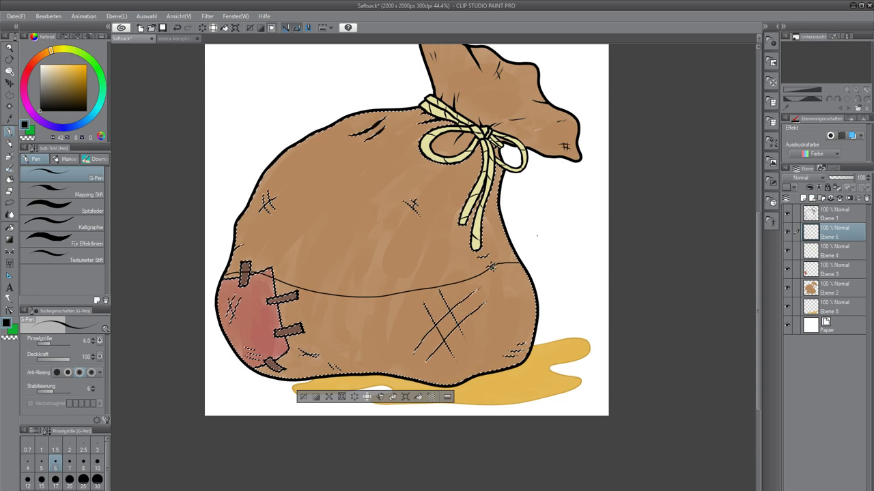
key("ctrl+z")
key("ctrl+z")
key("ctrl+z")
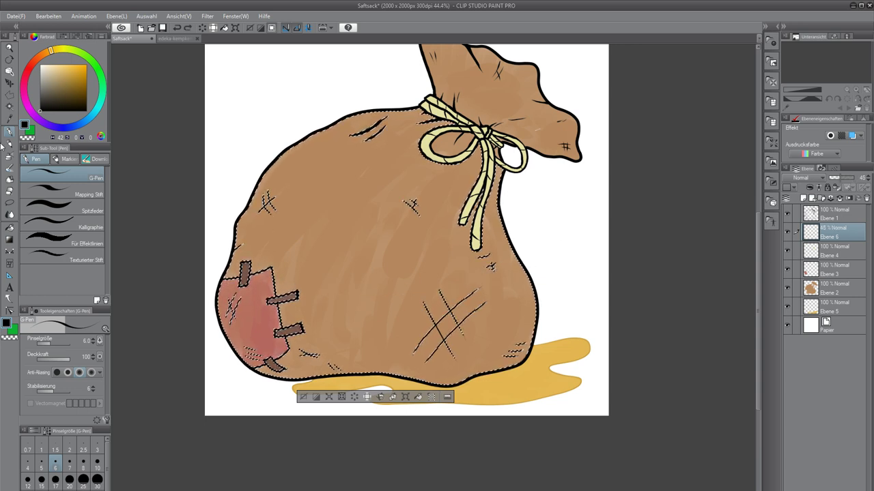
Switch to the Hart mischen airbrush and try it in black at size 300 on the sack's bottom edge.
left_click(10, 156)
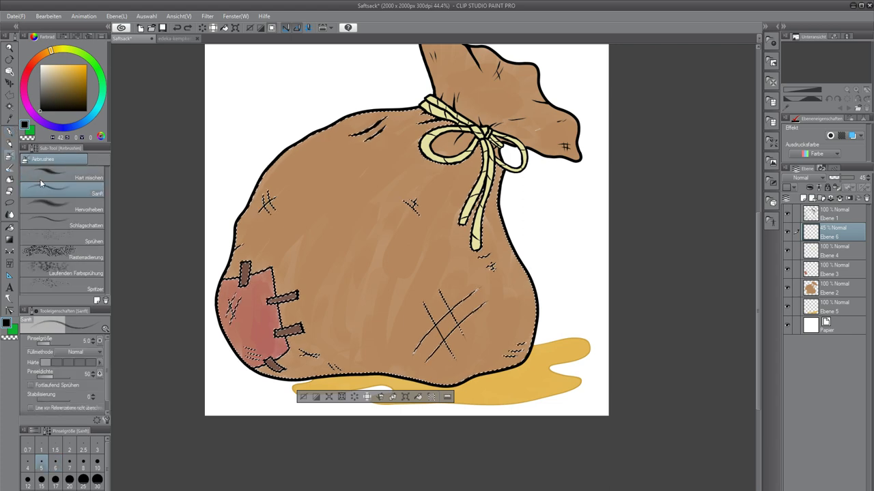
left_click(87, 176)
left_click(69, 463)
left_click(83, 490)
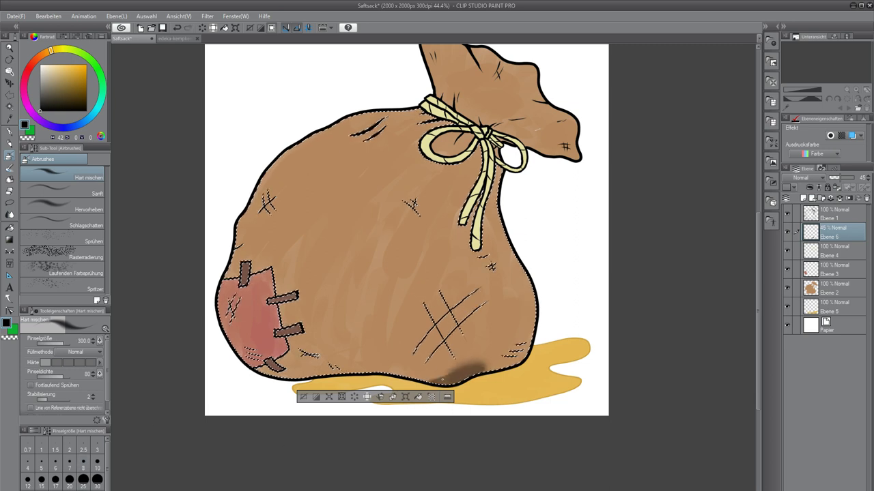
Try the airbrush at size 2000 over the sack's lower body, and undo all the airbrush test strokes.
left_click_drag(107, 469, 107, 490)
left_click(69, 490)
left_click(457, 365)
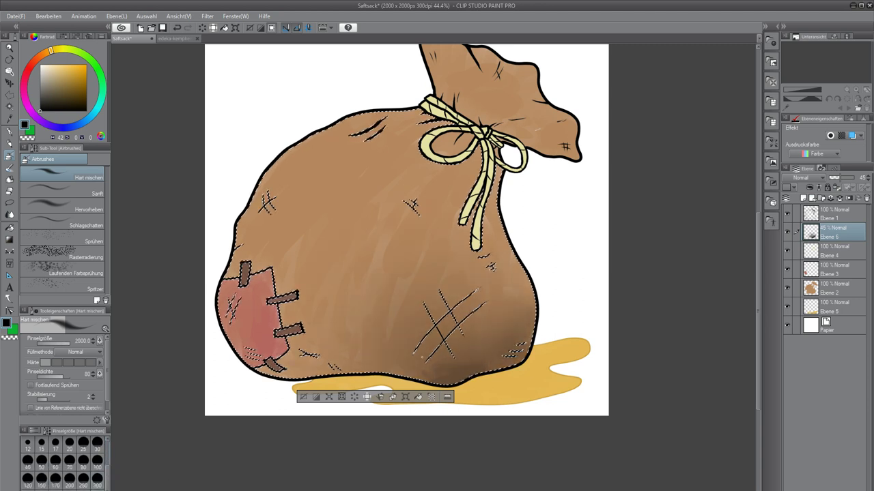
key("ctrl+z")
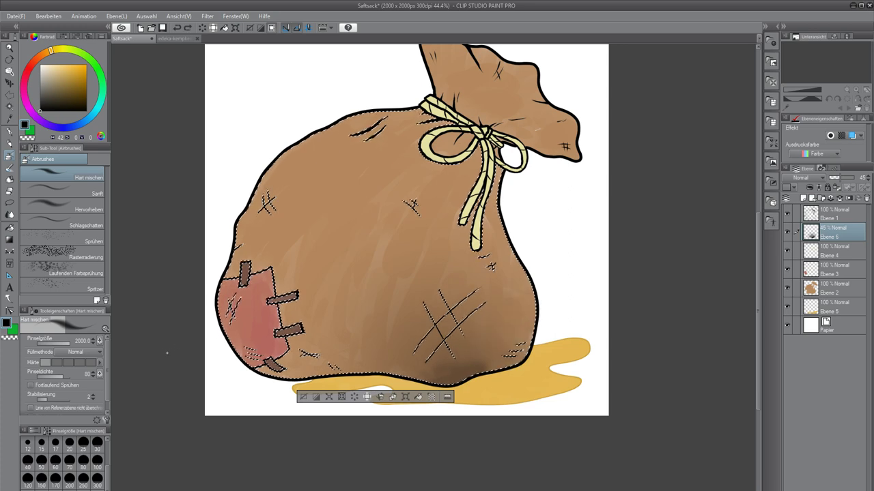
key("ctrl+z")
key("ctrl+z")
Shade the sack's bottom edge below the large cross-hatching in soft black on Ebene 6 with the airbrush at size 1000.
left_click(83, 490)
key("ctrl+z")
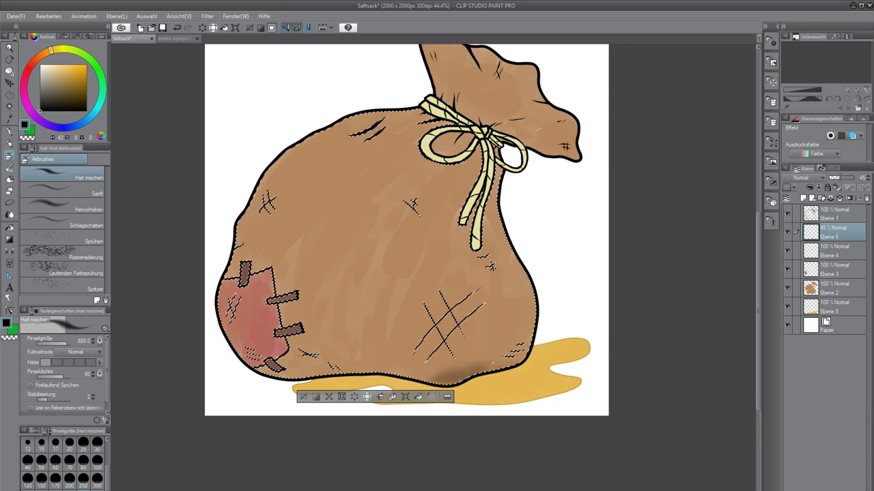
key("bracketright")
left_click_drag(434, 378, 429, 376)
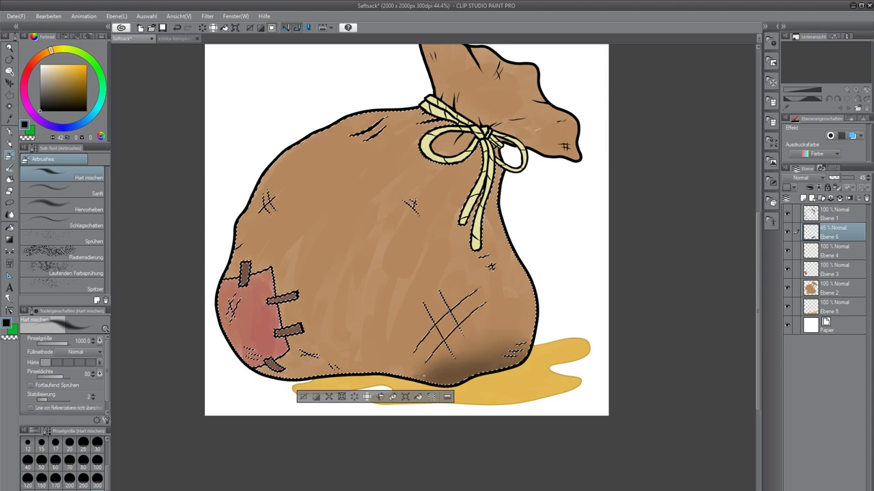
mouse_move(397, 373)
left_mouse_down()
mouse_move(347, 377)
mouse_move(407, 354)
mouse_move(461, 352)
mouse_move(456, 356)
mouse_move(539, 329)
left_mouse_up()
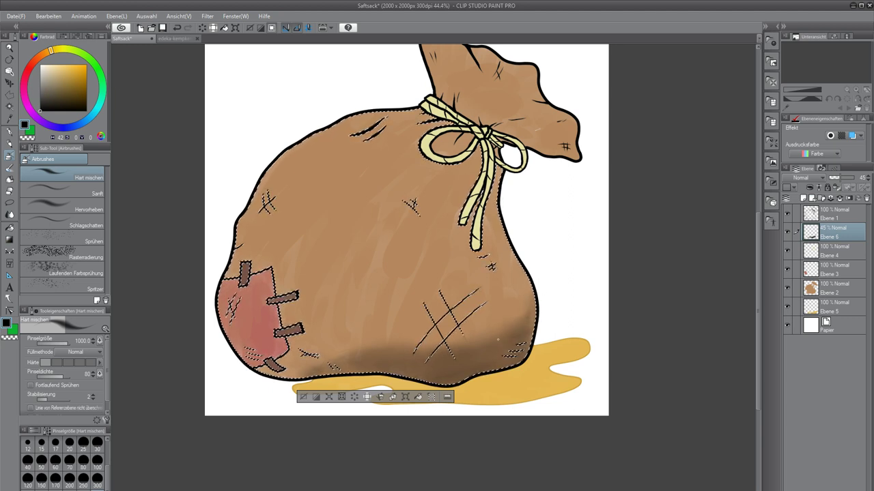
left_click_drag(528, 320, 455, 337)
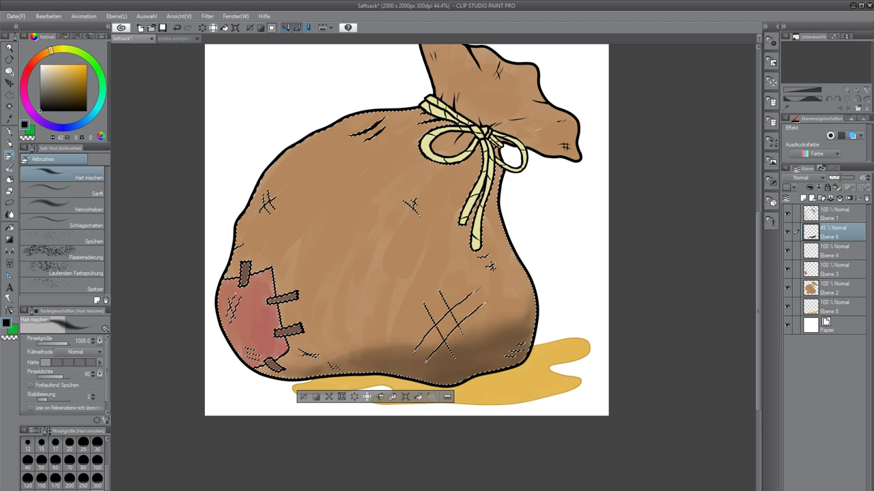
Extend the black shading up the sack's bulging side and across the whole base to the lower part of the red patch.
mouse_move(328, 354)
left_mouse_down()
mouse_move(437, 335)
mouse_move(450, 341)
left_mouse_up()
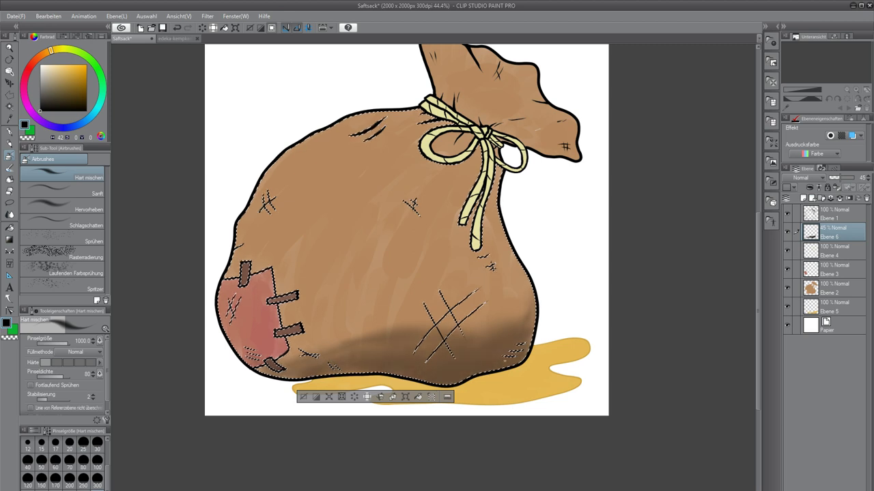
mouse_move(527, 345)
left_mouse_down()
mouse_move(540, 307)
mouse_move(561, 304)
mouse_move(554, 270)
left_mouse_up()
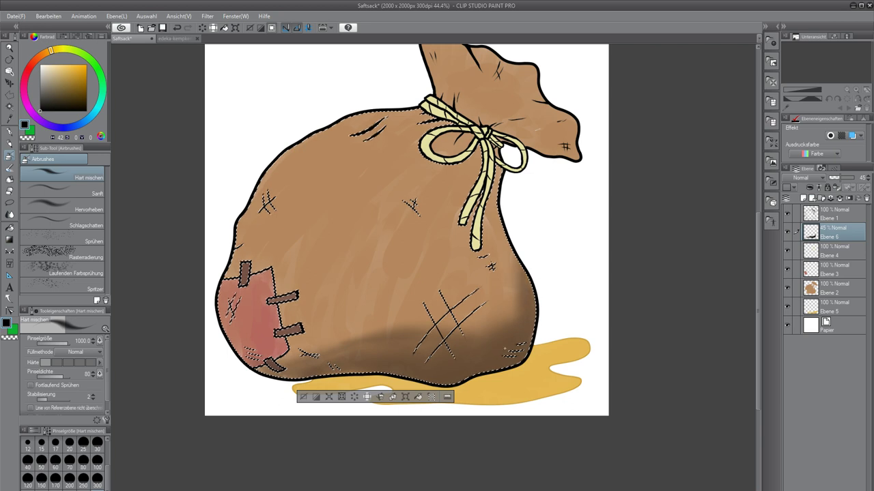
mouse_move(495, 379)
left_mouse_down()
mouse_move(266, 402)
mouse_move(211, 382)
left_mouse_up()
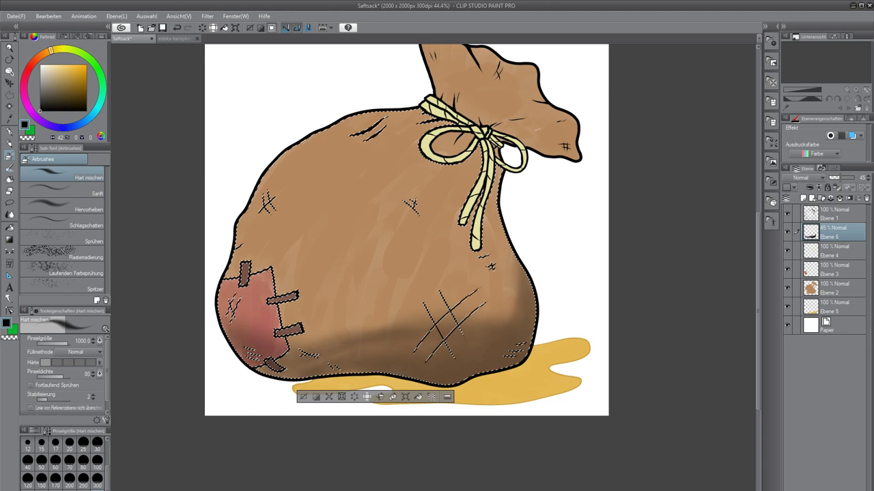
left_click_drag(334, 372, 379, 360)
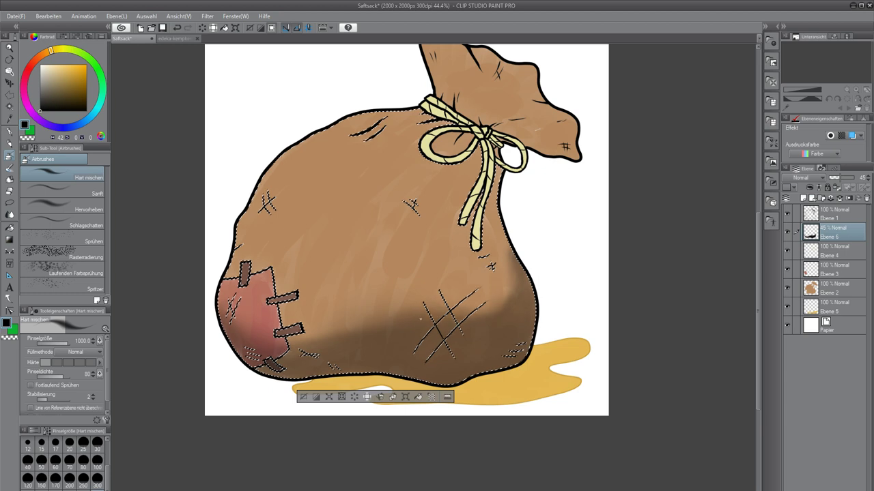
left_click_drag(398, 321, 385, 321)
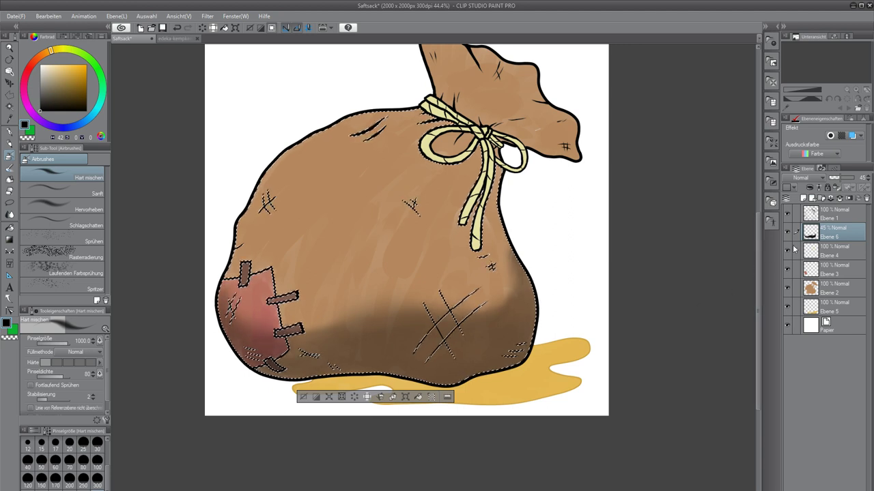
Reduce the opacity of layer Ebene 6 to 20%.
mouse_move(841, 179)
left_mouse_down()
mouse_move(858, 181)
mouse_move(834, 179)
left_mouse_up()
left_click(836, 178)
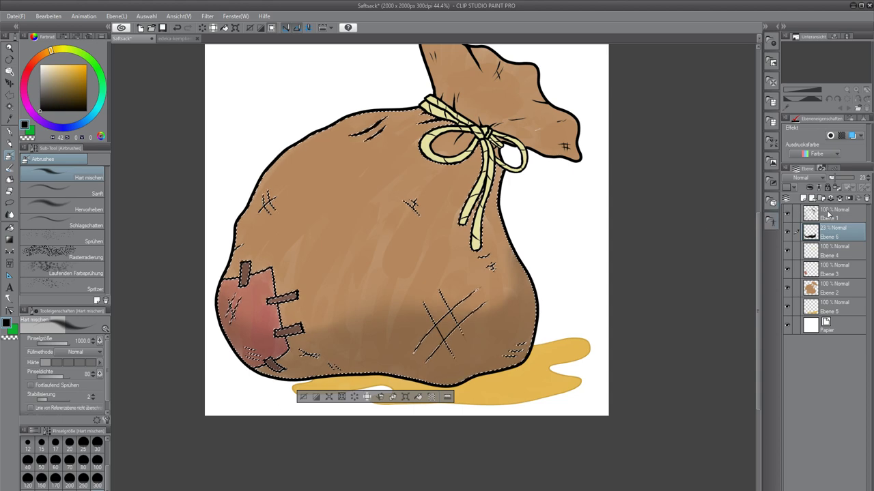
left_click(868, 180)
left_click(868, 180)
left_click(868, 180)
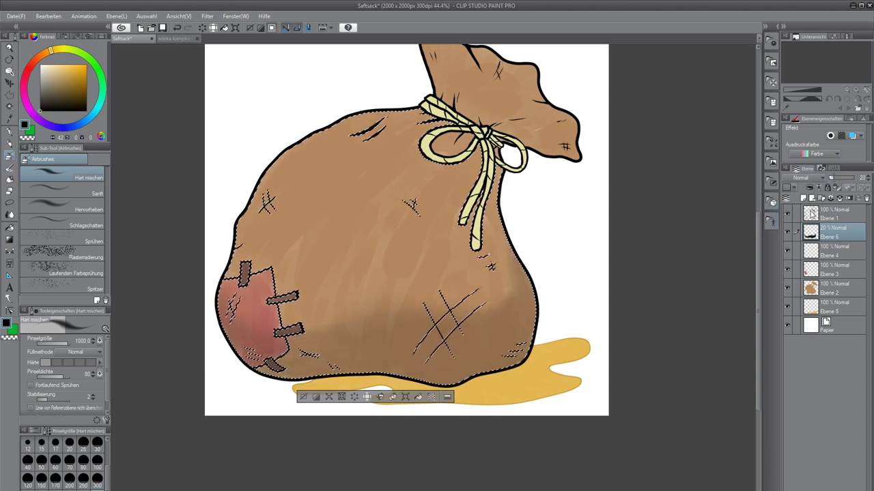
Airbrush a second, narrower shadow along the sack's base on a new layer above Ebene 6 and set that layer's opacity to 25%.
left_click(803, 198)
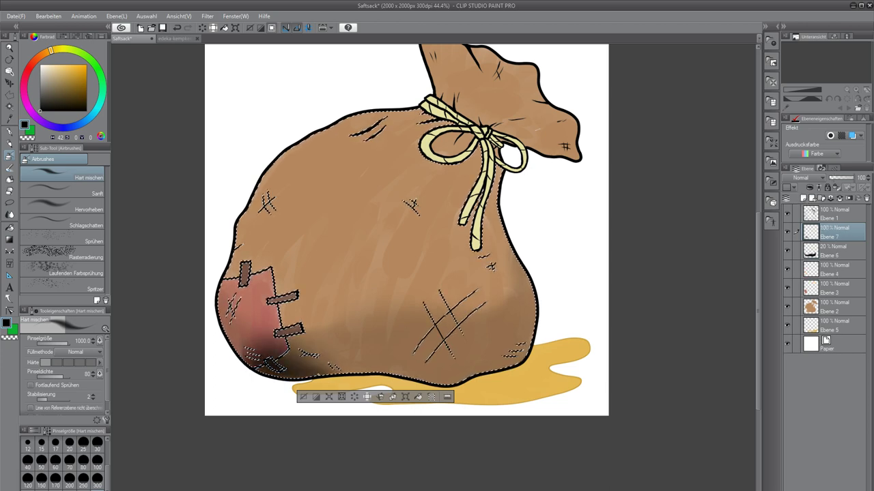
mouse_move(858, 177)
left_mouse_down()
mouse_move(835, 180)
mouse_move(868, 179)
left_mouse_up()
left_click(867, 177)
left_click(867, 177)
left_click(868, 177)
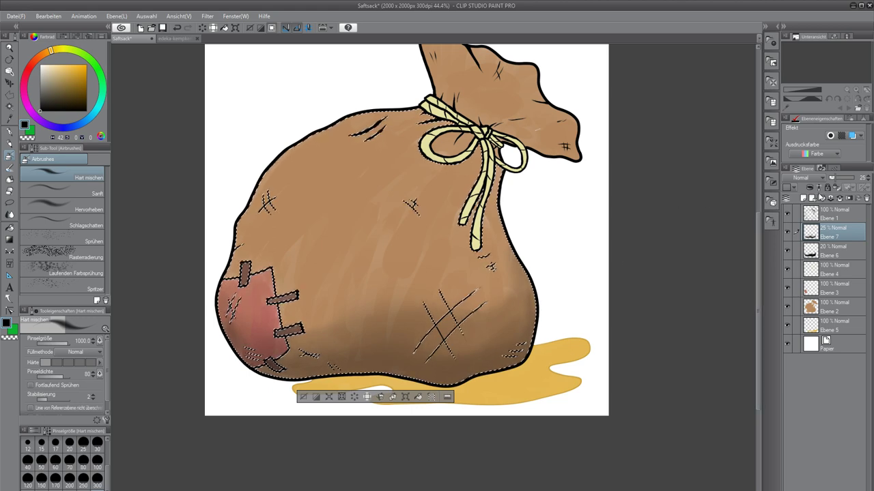
Add another new layer above Ebene 7 and set its opacity to 30%.
left_click(803, 198)
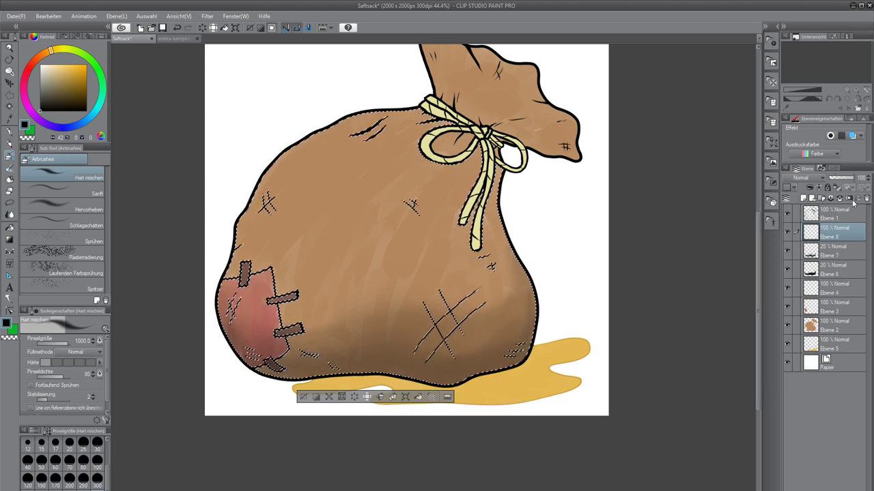
left_click_drag(854, 179, 835, 180)
left_click(868, 177)
left_click(869, 177)
left_click(868, 177)
left_click(868, 177)
left_click(868, 176)
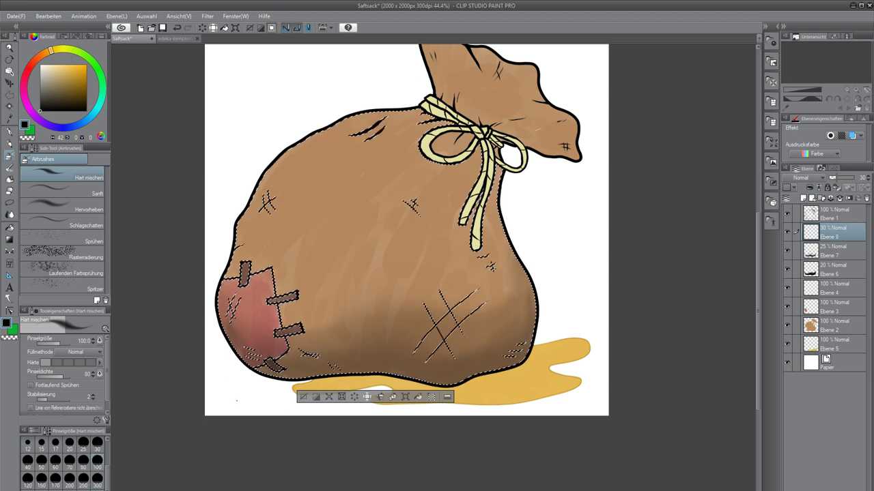
Darken the sack's bottom edge and lower side contour on the 30% layer with the Hart mischen airbrush at size 600.
left_click(56, 489)
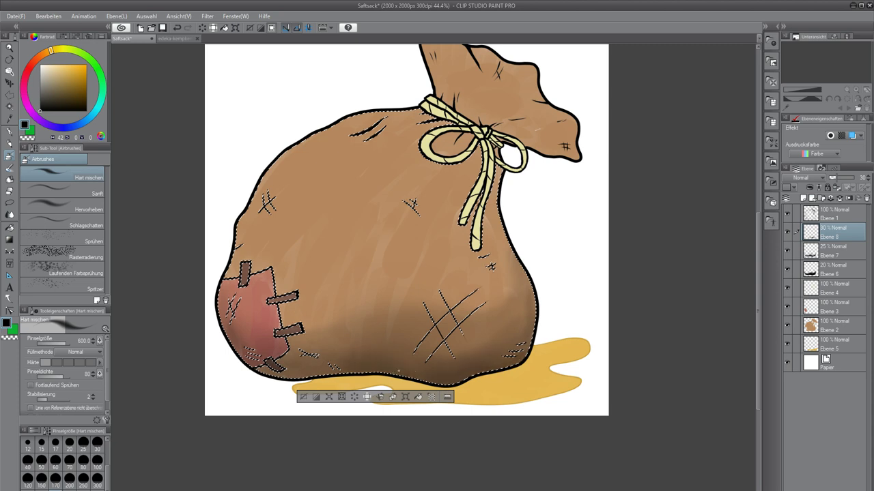
left_click_drag(529, 314, 528, 338)
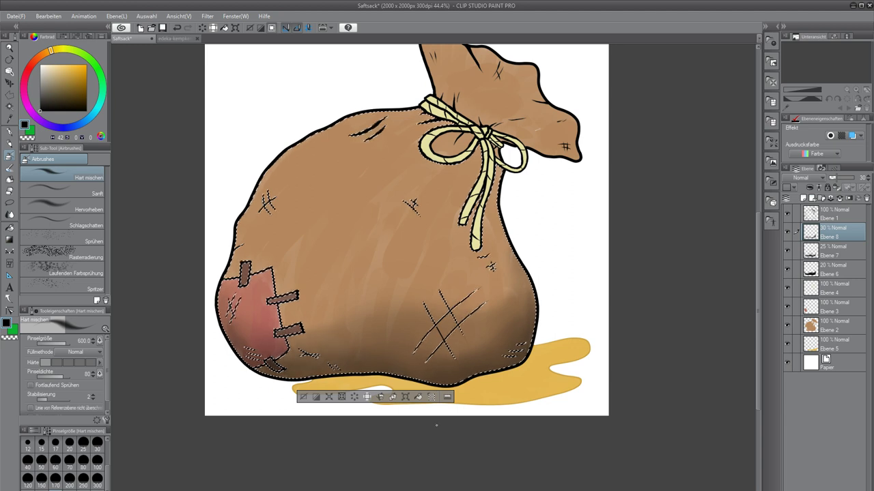
scroll(436, 425, "down", 4)
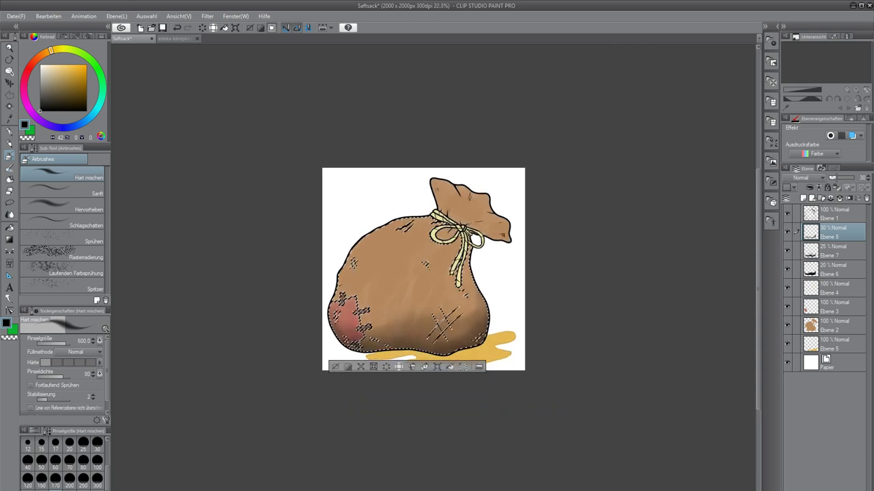
scroll(439, 342, "down", 3)
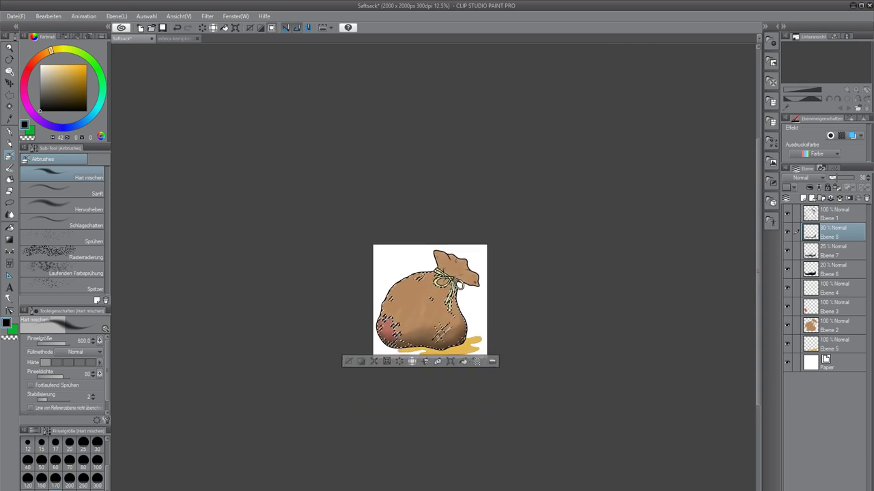
scroll(440, 337, "up", 1)
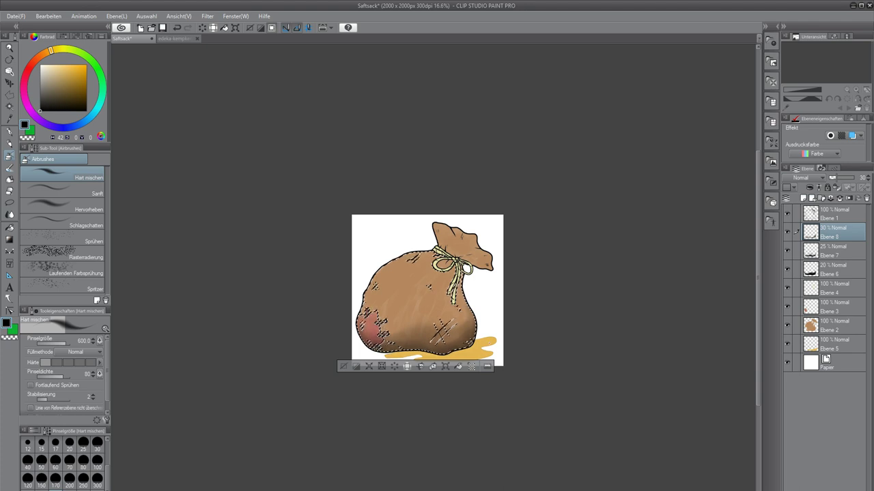
scroll(476, 348, "up", 4)
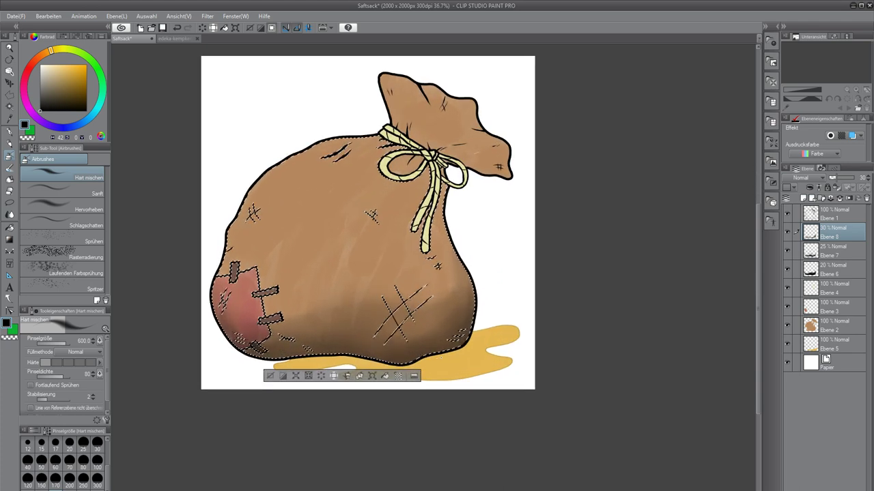
Clear the selection of the sack body and check the layered shading without the outline.
key("ctrl+d")
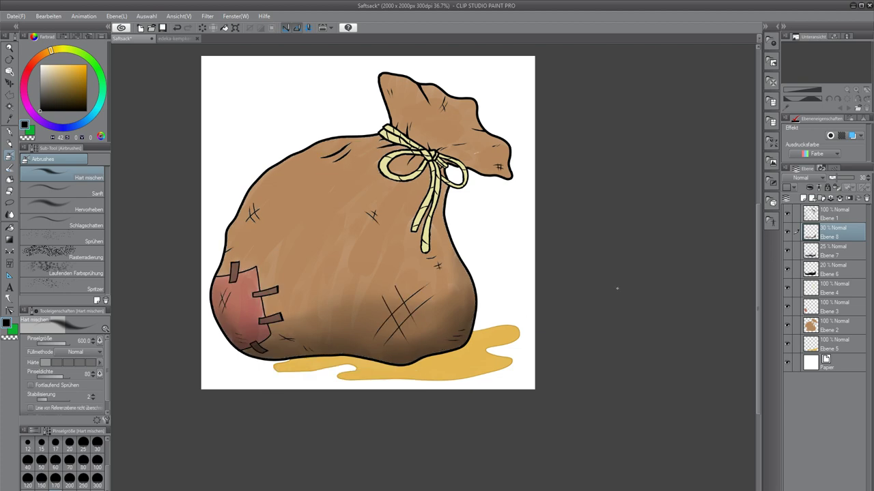
scroll(470, 280, "down", 5)
scroll(469, 279, "up", 8)
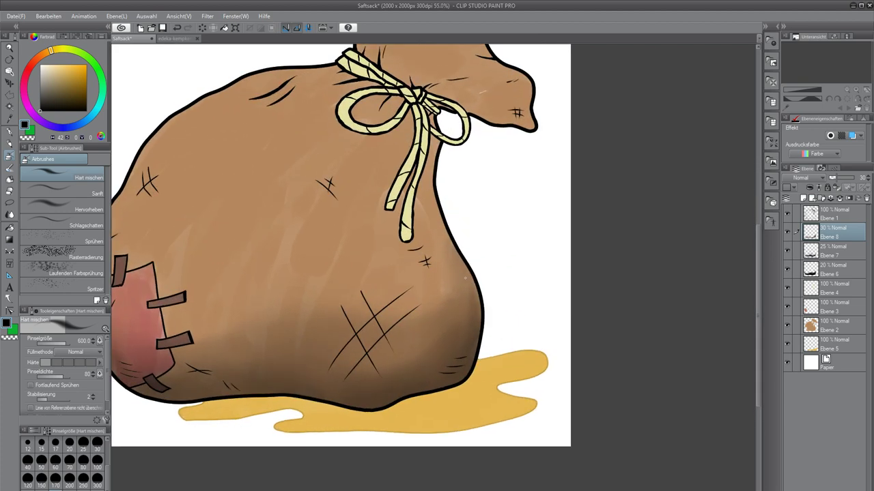
mouse_move(425, 309)
left_mouse_down()
mouse_move(541, 310)
mouse_move(520, 337)
left_mouse_up()
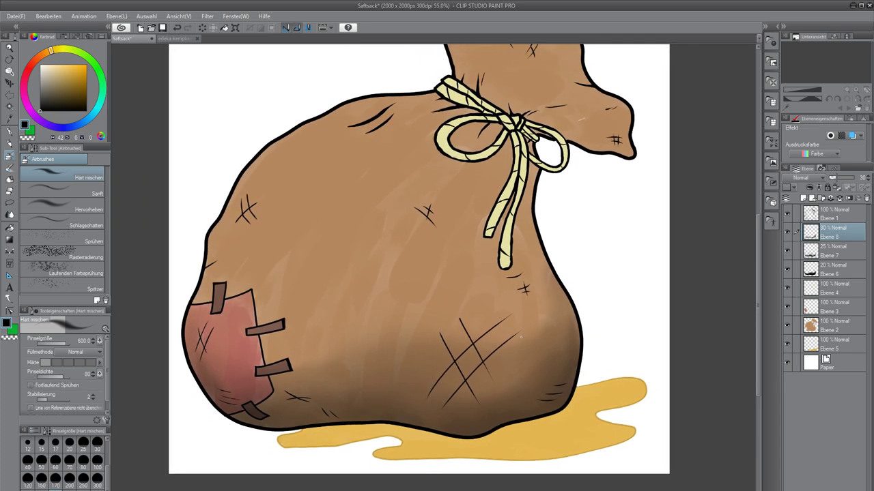
Load the puddle on layer Ebene 5 as a selection.
left_click_drag(322, 440, 327, 366)
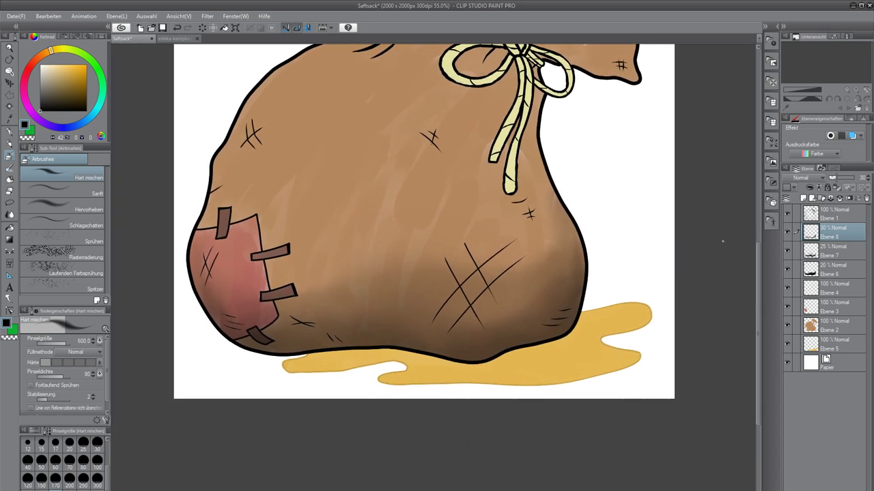
left_click(833, 343)
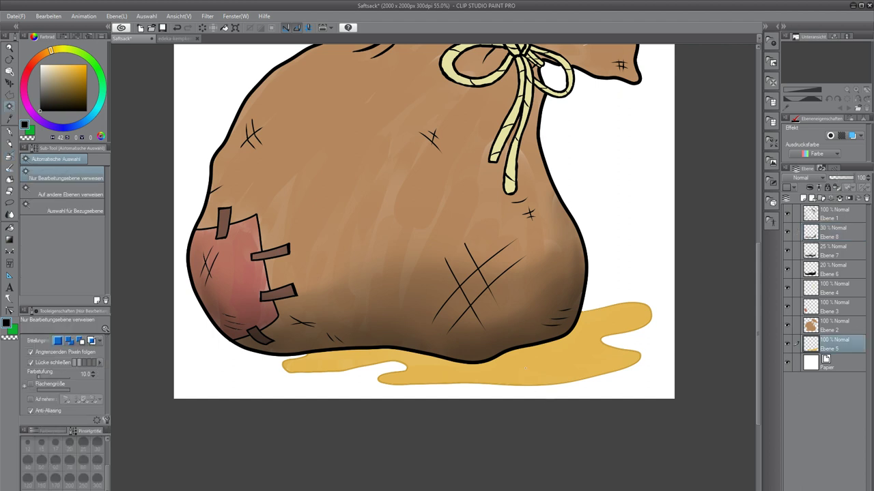
left_click(811, 344, "ctrl")
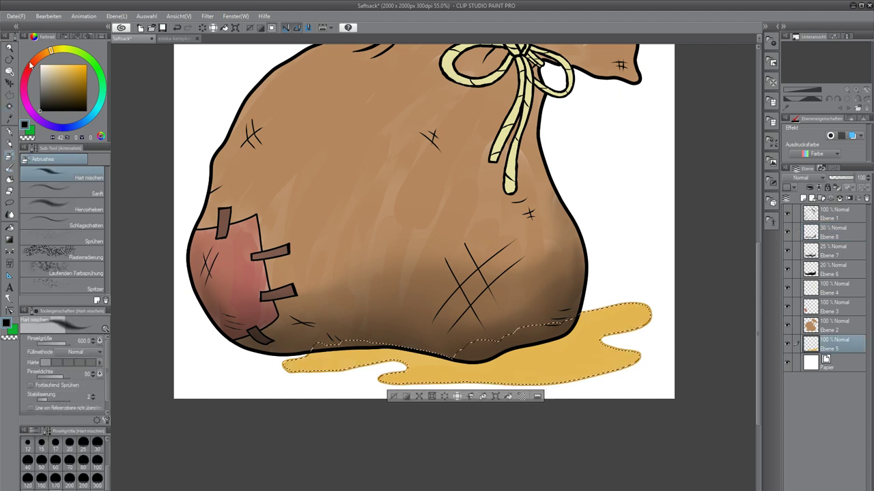
Sample the puddle's ochre, darken it, and shade the selected puddle with the Transparente Wasserfarbe brush at size 80.
key("i")
left_click(437, 370)
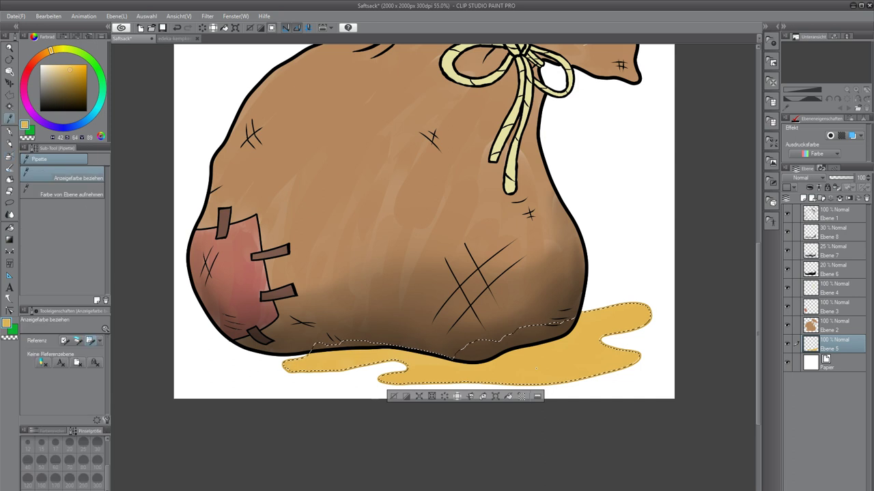
left_click(68, 76)
left_click(66, 79)
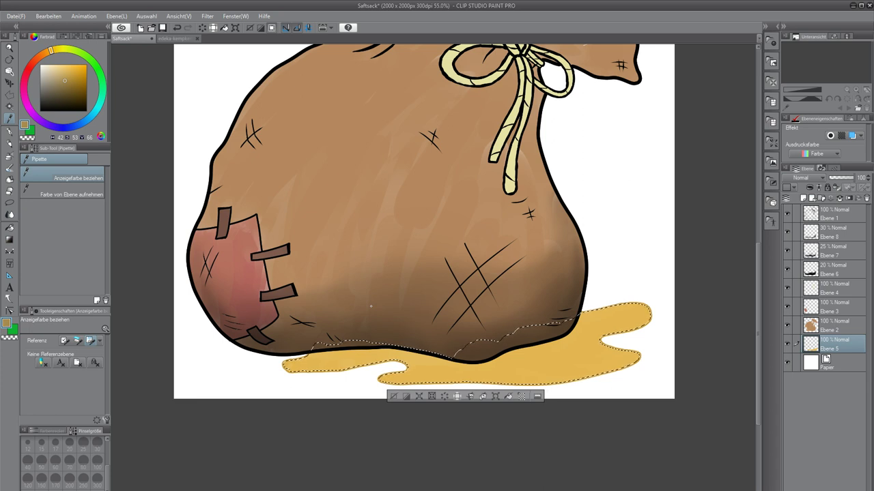
key("b")
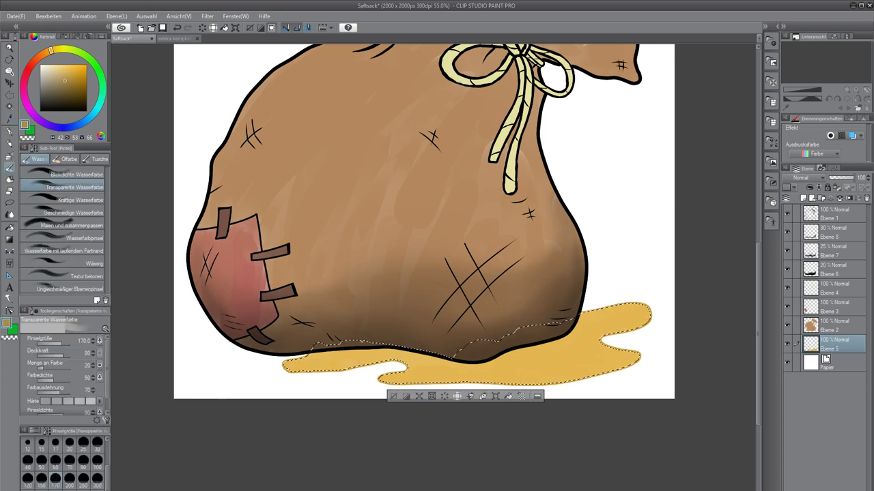
left_click(83, 461)
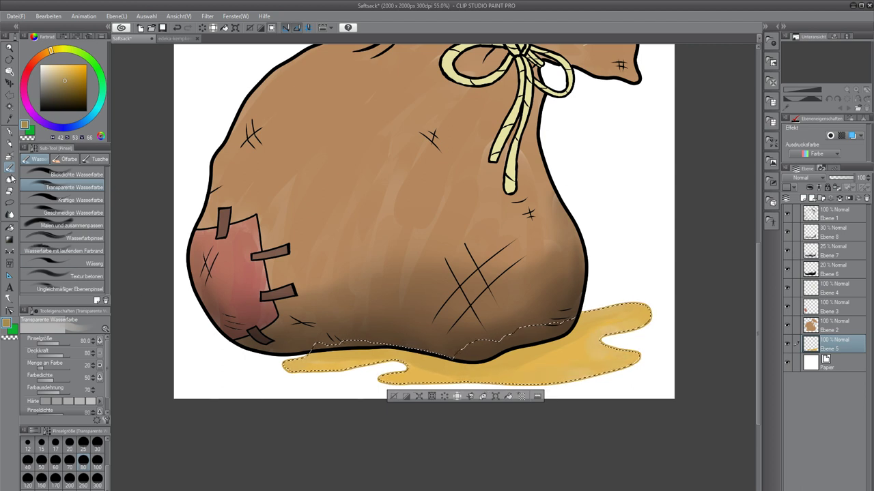
Deepen the puddle's shading with the Textur betonen watercolour brush at size 30.
left_click(10, 156)
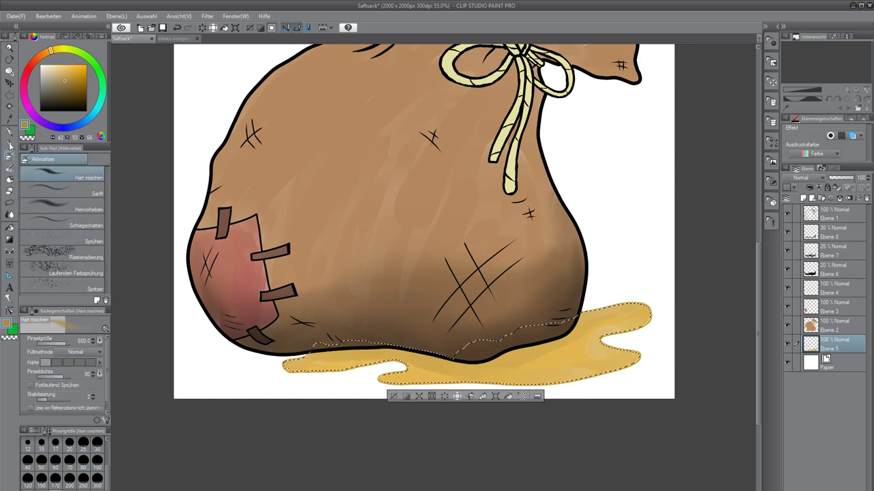
left_click(10, 168)
left_click(67, 161)
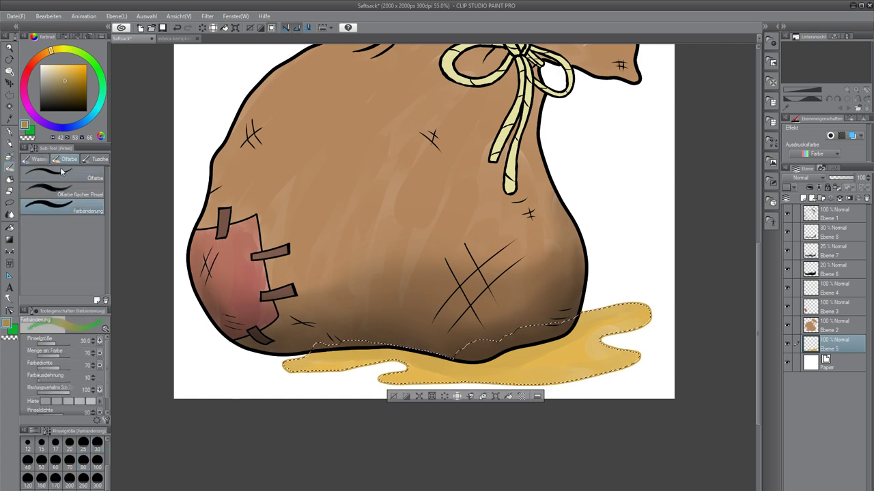
left_click(37, 163)
left_click(75, 200)
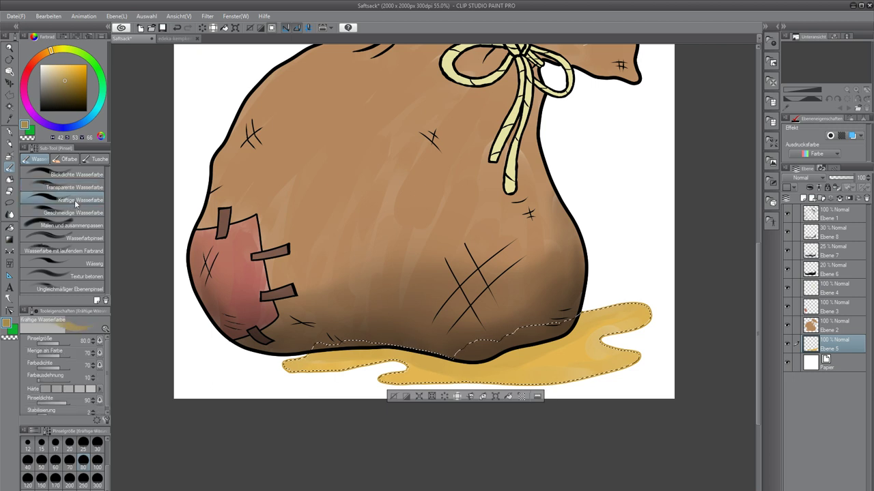
left_click(87, 276)
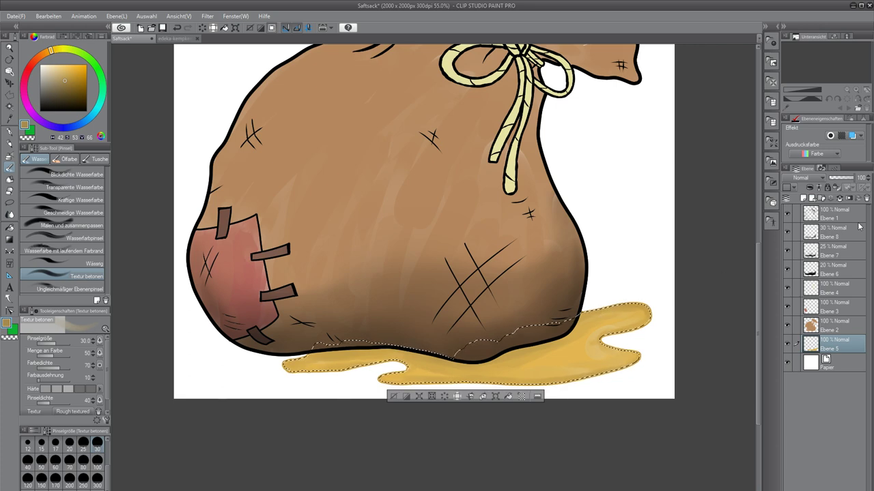
Check the puddle's shading from a distance and close up, and clear its selection.
scroll(478, 289, "down", 10)
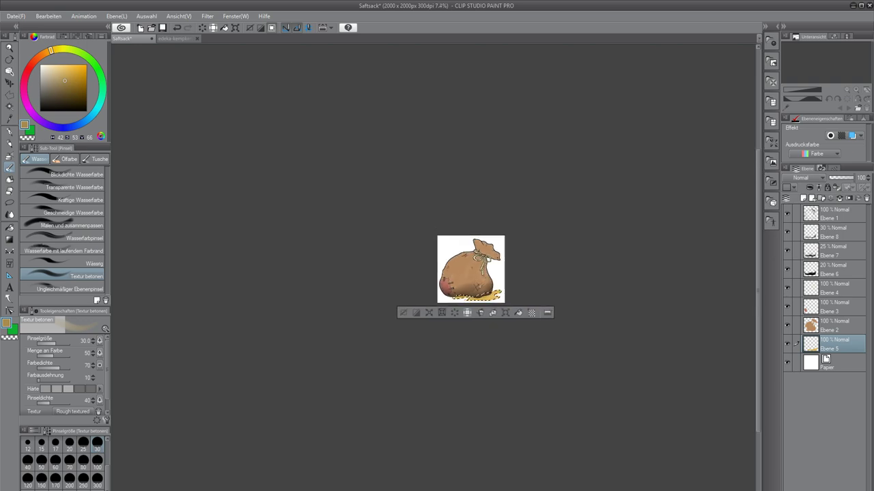
scroll(479, 276, "up", 7)
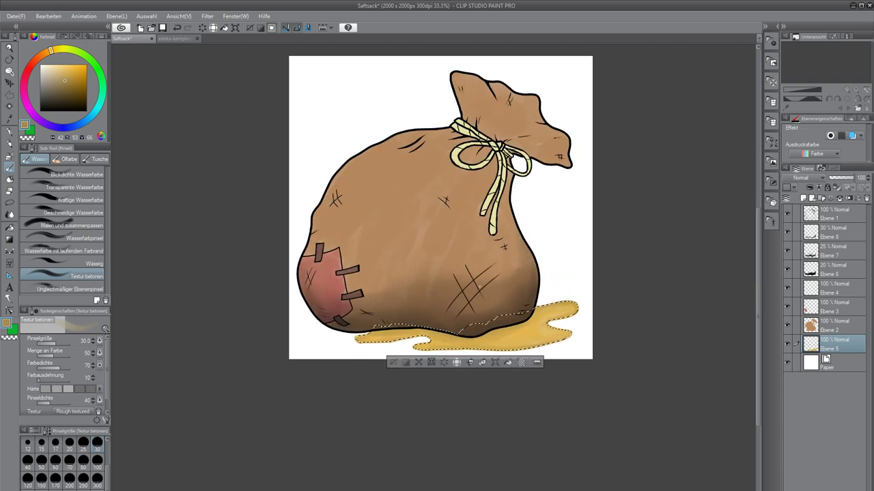
scroll(522, 307, "up", 4)
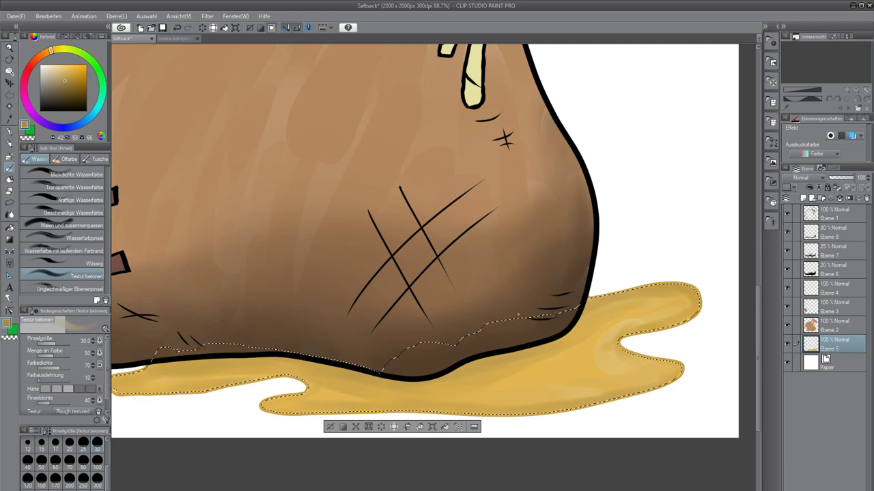
left_click_drag(462, 372, 507, 289)
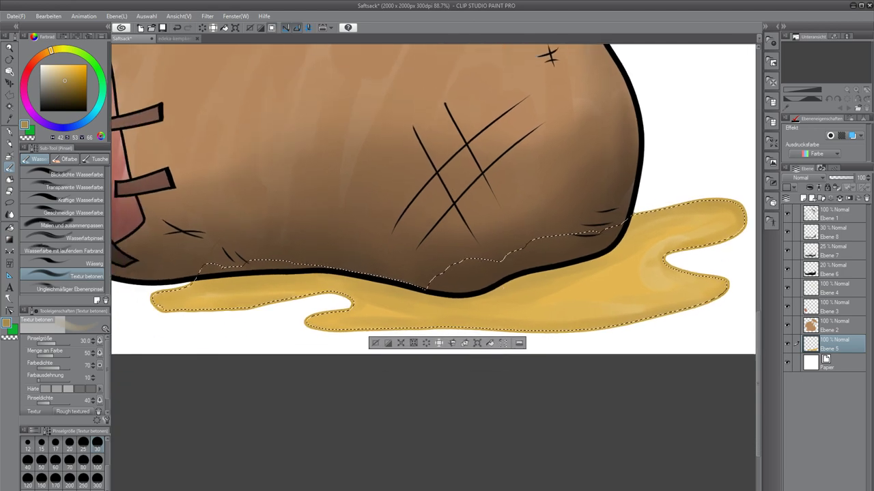
left_click_drag(604, 258, 529, 295)
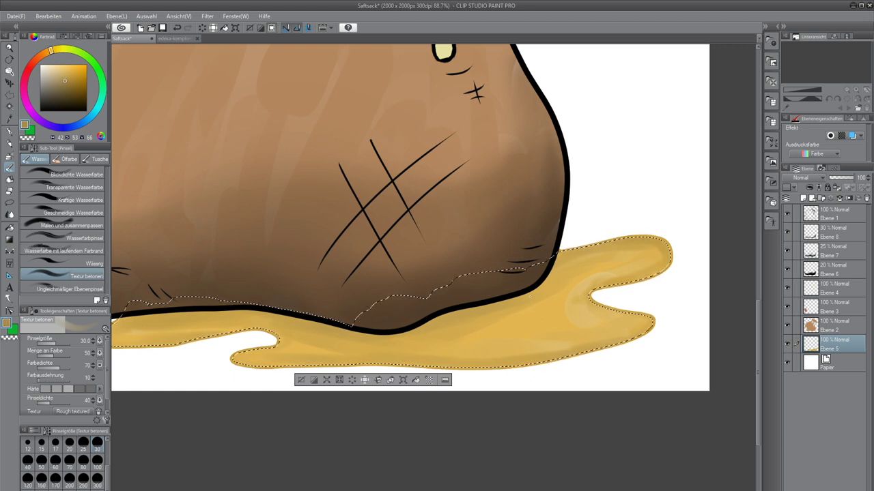
key("ctrl+d")
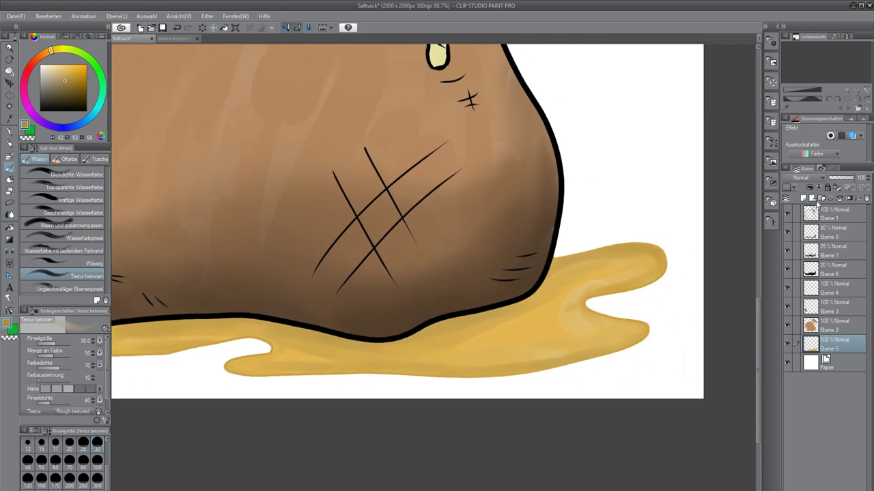
Add a new layer above Ebene 5 and set up the Mapping Stift pen at size 7 with white.
left_click(804, 198)
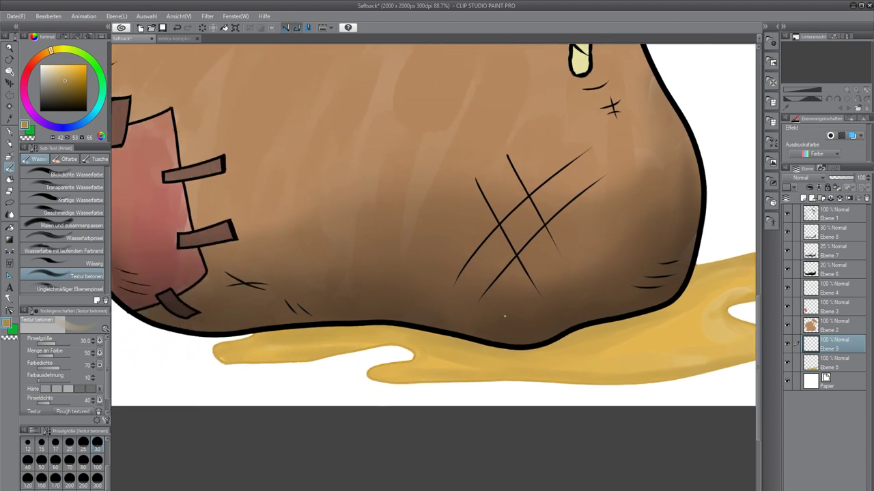
key("p")
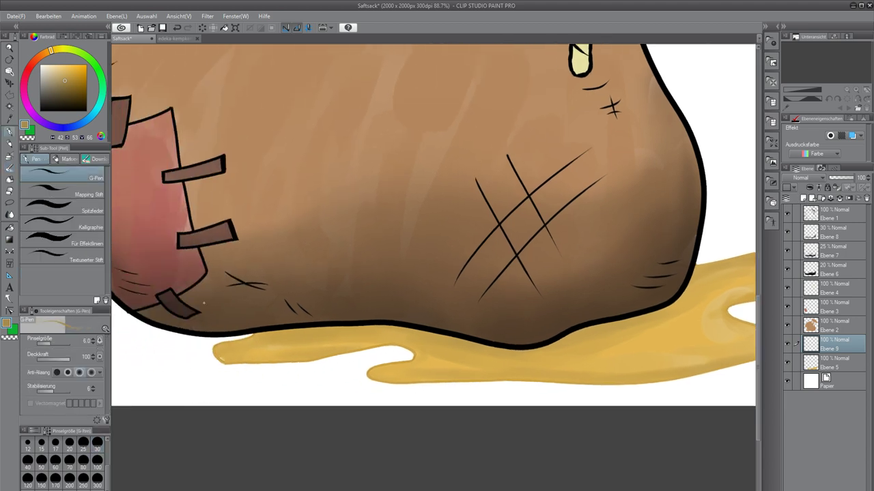
left_click(75, 196)
scroll(102, 478, "up", 2)
left_click(69, 463)
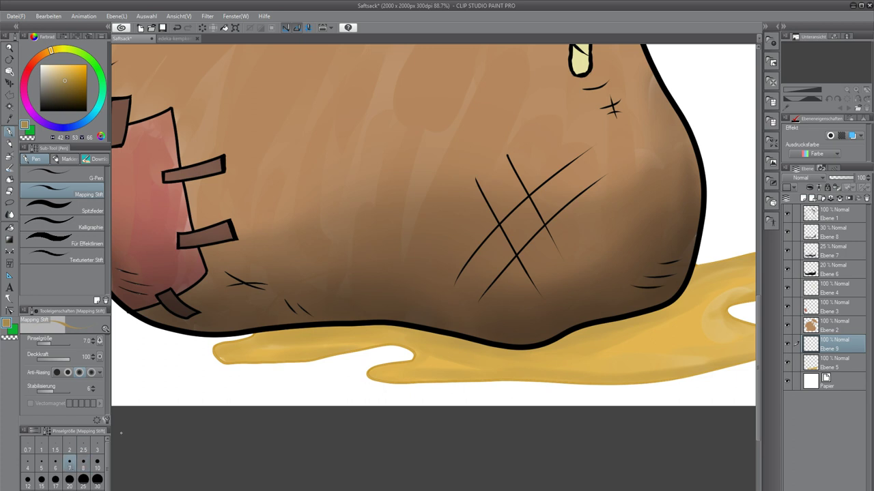
left_click_drag(57, 76, 30, 31)
left_click_drag(213, 348, 219, 363)
key("ctrl+z")
Draw white highlights inside the tip and lower edge of the puddle's left arm and the tip of the lobe beneath it.
scroll(255, 375, "up", 10)
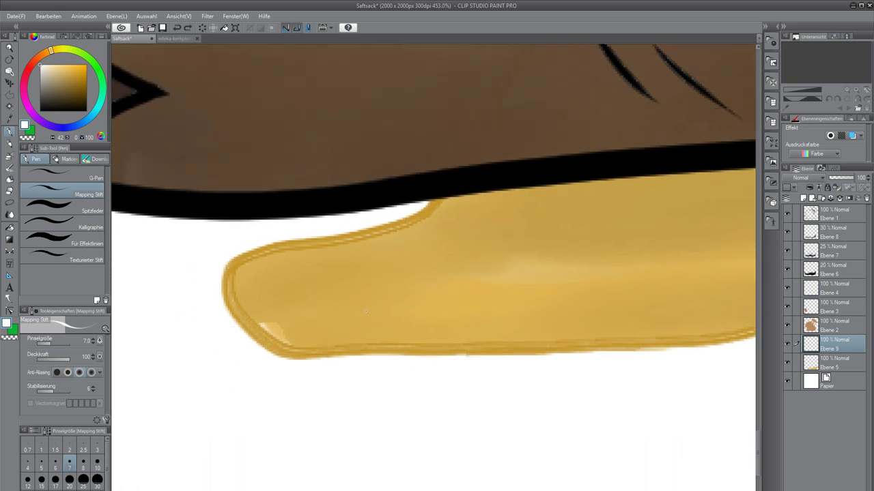
left_click_drag(366, 311, 390, 304)
mouse_move(272, 287)
left_mouse_down()
mouse_move(322, 335)
mouse_move(301, 327)
mouse_move(375, 336)
left_mouse_up()
mouse_move(609, 327)
left_mouse_down()
mouse_move(368, 257)
mouse_move(513, 249)
mouse_move(641, 224)
mouse_move(351, 278)
left_mouse_up()
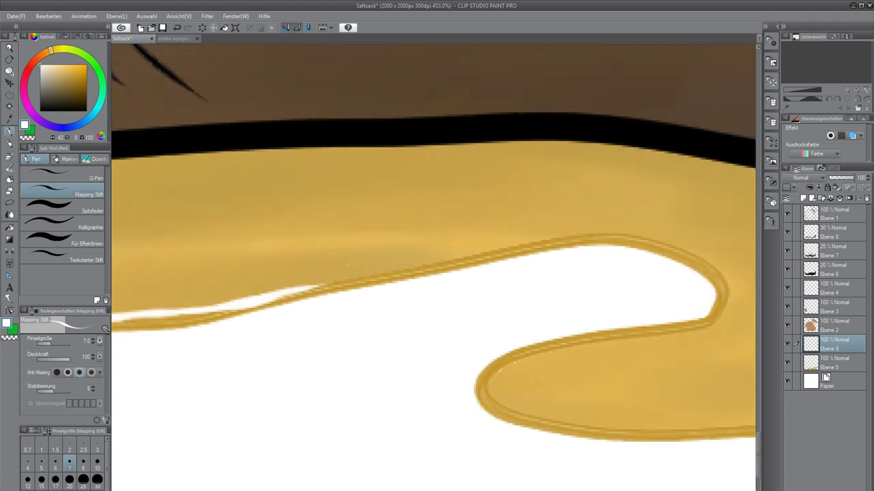
left_click_drag(658, 233, 493, 204)
left_click_drag(426, 288, 436, 206)
mouse_move(340, 261)
left_mouse_down()
mouse_move(334, 285)
mouse_move(375, 306)
left_mouse_up()
left_click_drag(341, 279, 352, 301)
Add a row of thin, overlapping white highlight strokes along the middle of the puddle's bottom edge.
mouse_move(650, 359)
left_mouse_down()
mouse_move(513, 307)
mouse_move(409, 284)
left_mouse_up()
left_click_drag(402, 242, 489, 242)
mouse_move(438, 239)
left_mouse_down()
mouse_move(505, 234)
mouse_move(491, 230)
mouse_move(550, 236)
left_mouse_up()
left_click_drag(466, 234, 581, 235)
left_click_drag(494, 238, 588, 238)
mouse_move(669, 273)
left_mouse_down()
mouse_move(478, 287)
mouse_move(351, 310)
left_mouse_up()
left_click_drag(410, 269, 525, 266)
left_click_drag(464, 265, 613, 266)
mouse_move(543, 263)
left_mouse_down()
mouse_move(664, 265)
mouse_move(641, 271)
mouse_move(688, 276)
left_mouse_up()
mouse_move(692, 269)
left_mouse_down()
mouse_move(461, 238)
mouse_move(555, 249)
left_mouse_up()
left_click_drag(483, 244, 629, 255)
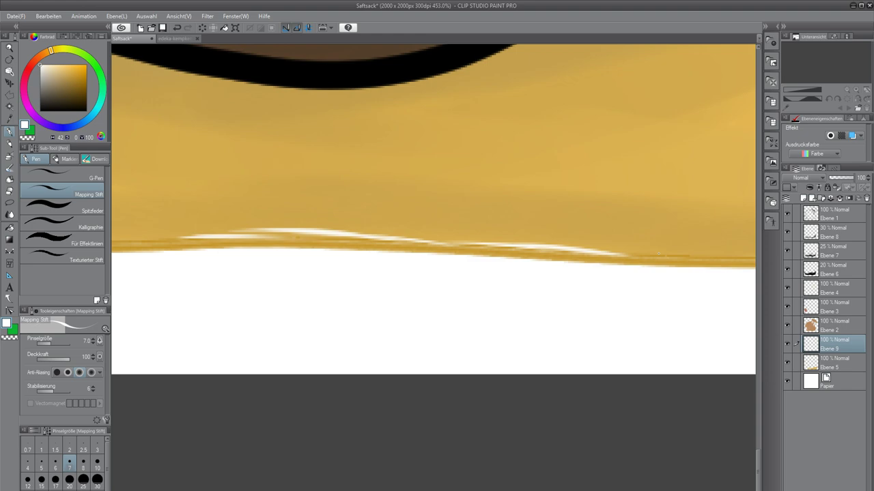
Continue with a long white highlight along the puddle's lower right edge.
scroll(580, 260, "down", 2)
scroll(569, 260, "down", 10)
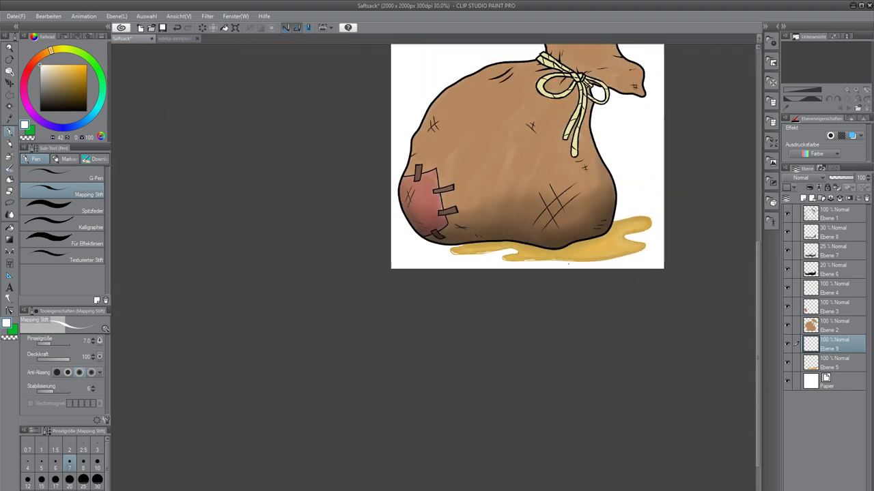
scroll(569, 262, "up", 8)
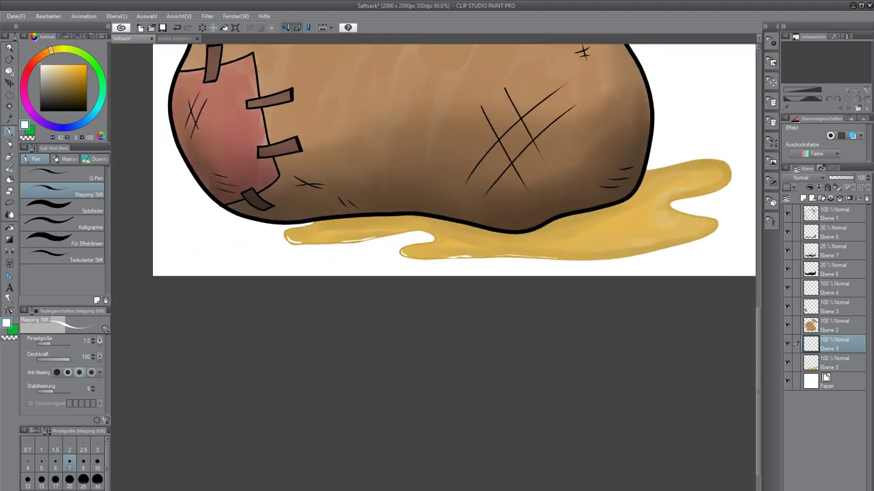
scroll(527, 256, "up", 4)
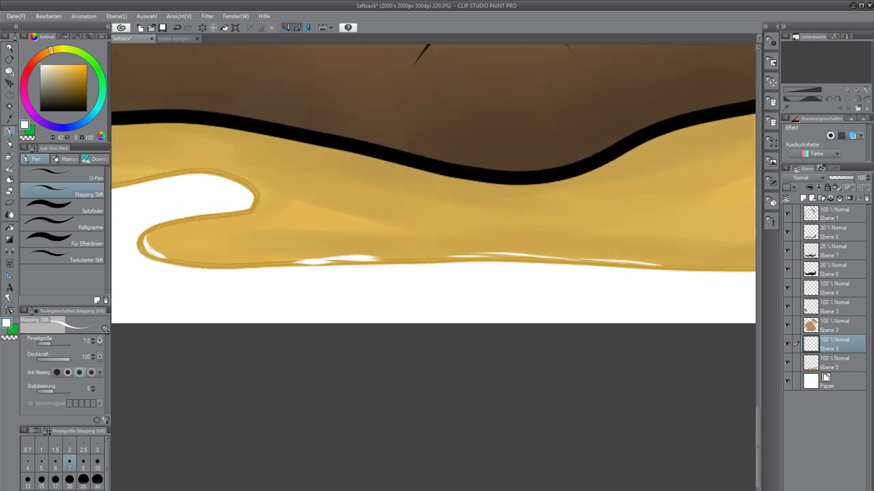
left_click_drag(733, 239, 439, 267)
left_click_drag(565, 263, 519, 301)
left_click_drag(396, 290, 581, 249)
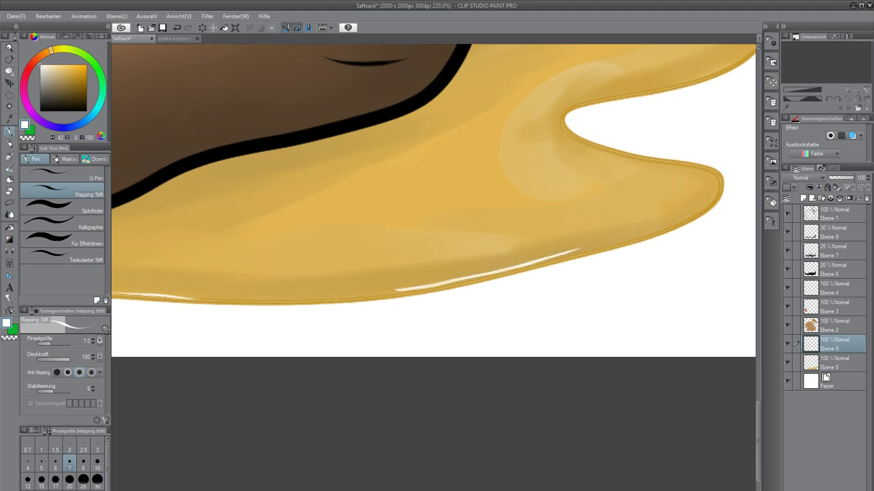
left_click_drag(639, 226, 488, 280)
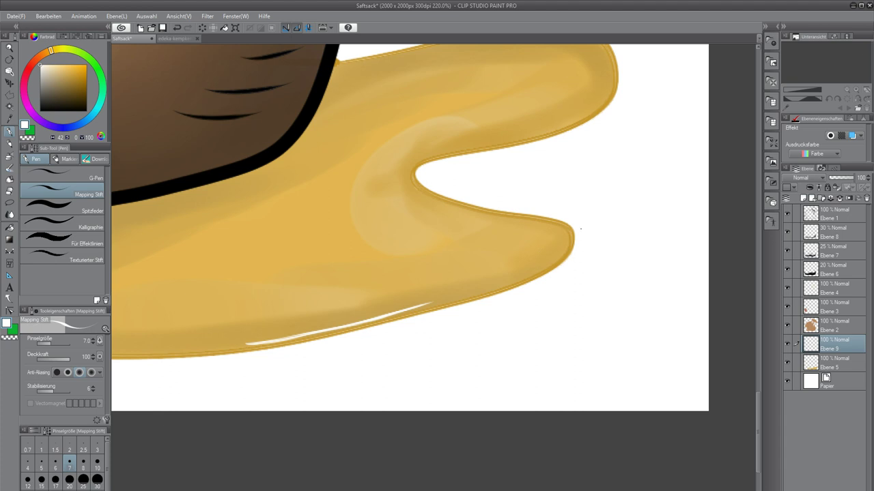
Try a curved white highlight and a short tapered one inside the tip of the puddle's lower right lobe.
scroll(578, 220, "up", 5)
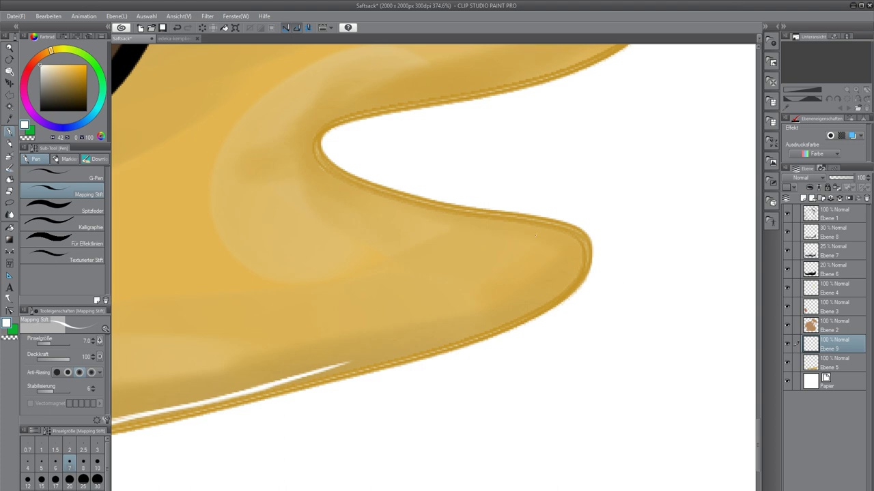
mouse_move(566, 237)
left_mouse_down()
mouse_move(564, 279)
mouse_move(571, 265)
mouse_move(563, 242)
mouse_move(571, 271)
mouse_move(552, 291)
left_mouse_up()
left_click_drag(570, 258, 567, 266)
mouse_move(539, 296)
left_mouse_down()
mouse_move(498, 316)
mouse_move(508, 312)
left_mouse_up()
scroll(419, 303, "down", 5)
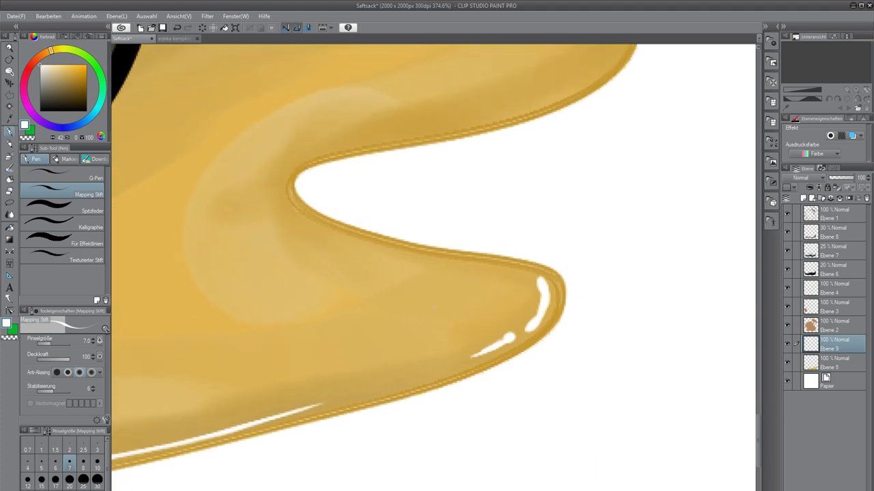
scroll(430, 298, "down", 4)
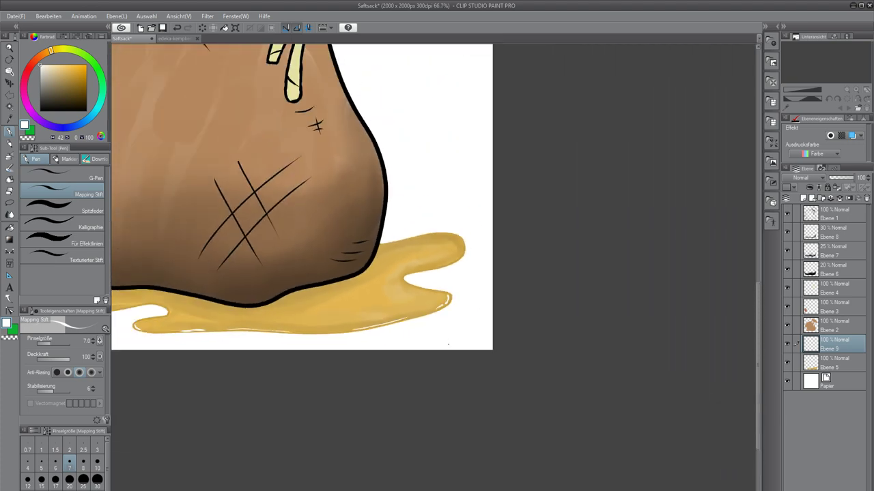
scroll(437, 289, "down", 1)
scroll(437, 289, "up", 5)
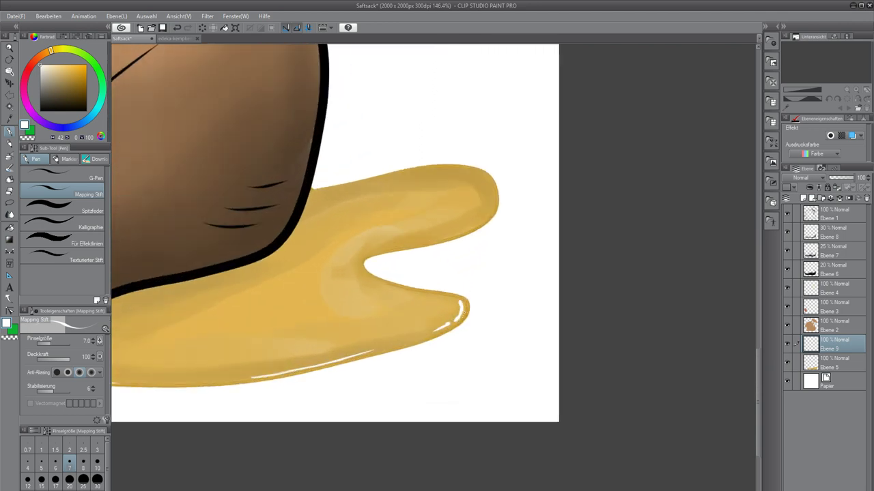
scroll(464, 313, "up", 7)
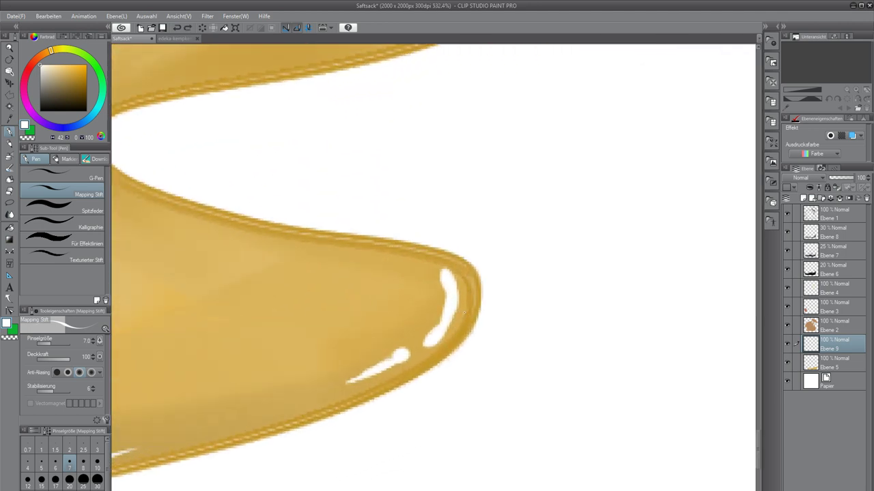
Undo the highlights in the lower right lobe's tip, try another pair of strokes there, and undo those as well.
key("ctrl+z")
key("ctrl+z")
key("ctrl+z")
key("ctrl+z")
key("ctrl+z")
key("ctrl+z")
key("ctrl+z")
left_click_drag(374, 371, 408, 352)
mouse_move(445, 300)
left_mouse_down()
mouse_move(426, 344)
mouse_move(450, 311)
left_mouse_up()
key("ctrl+z")
key("ctrl+z")
key("ctrl+z")
key("ctrl+z")
key("ctrl+z")
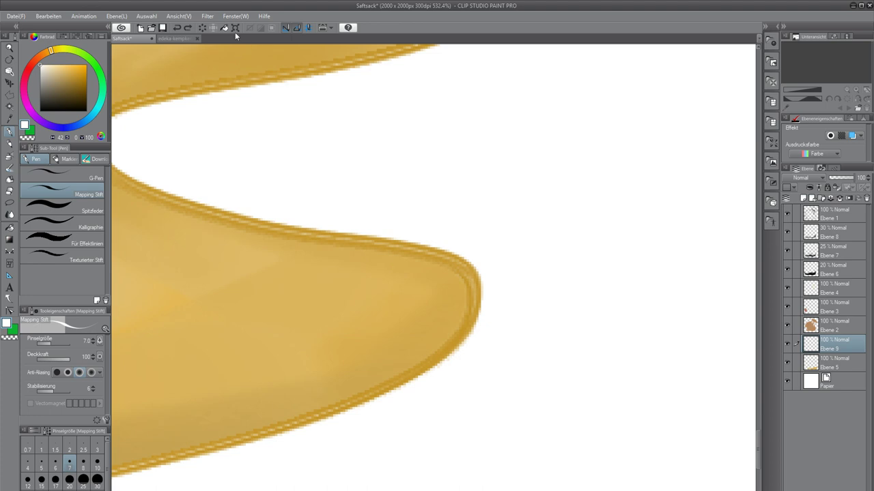
Restore the long highlight on the lower right edge and draw a curved white highlight inside the lobe's tip.
left_click(188, 27)
mouse_move(442, 274)
left_mouse_down()
mouse_move(451, 316)
mouse_move(417, 347)
left_mouse_up()
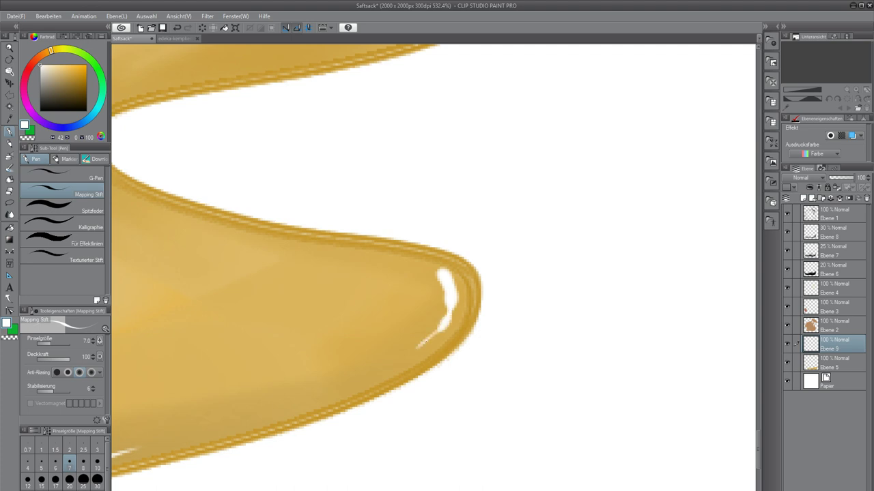
Refine the tapered tail of the curved white highlight inside the puddle's lower right lobe tip.
left_click_drag(447, 310, 413, 353)
mouse_move(365, 374)
left_mouse_down()
mouse_move(468, 297)
mouse_move(402, 306)
mouse_move(517, 264)
mouse_move(476, 280)
left_mouse_up()
left_click_drag(522, 263, 475, 280)
left_click_drag(333, 140, 404, 481)
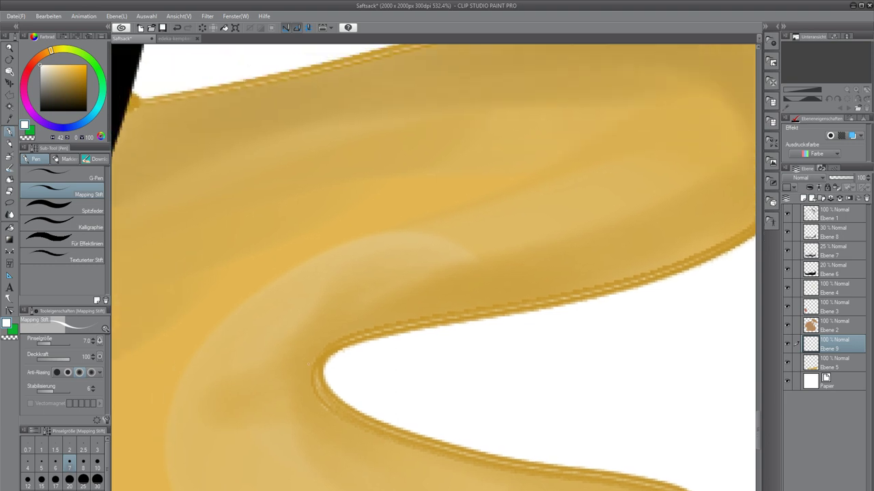
Try a curved white highlight around the inner end of the notch between the puddle's right lobes and undo it.
mouse_move(298, 368)
left_mouse_down()
mouse_move(311, 341)
mouse_move(339, 317)
left_mouse_up()
left_click_drag(307, 344, 362, 312)
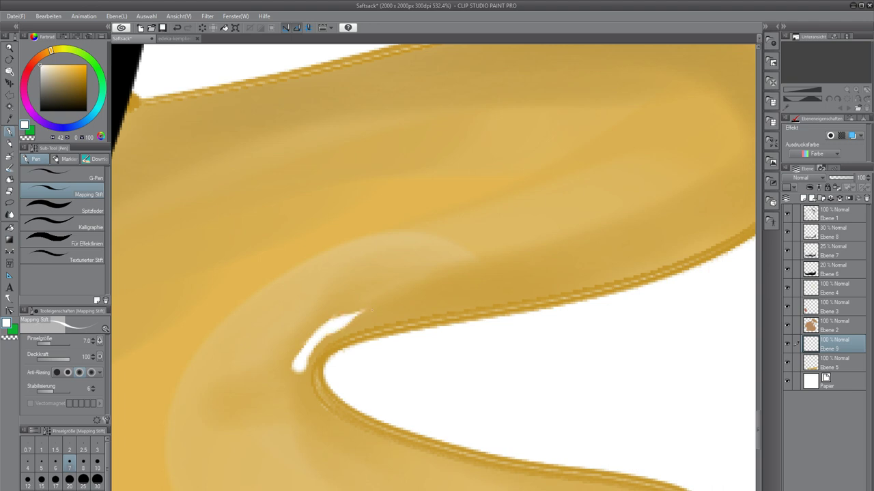
key("ctrl+z")
key("ctrl+z")
key("ctrl+z")
key("ctrl+z")
key("ctrl+z")
key("ctrl+z")
key("ctrl+z")
key("ctrl+z")
key("ctrl+z")
Draw a tapered white highlight around the right notch's inner end and another along the upper right lobe's lower edge.
mouse_move(307, 355)
left_mouse_down()
mouse_move(362, 323)
mouse_move(301, 359)
mouse_move(335, 330)
mouse_move(401, 312)
left_mouse_up()
mouse_move(659, 242)
left_mouse_down()
mouse_move(525, 285)
mouse_move(377, 310)
left_mouse_up()
mouse_move(334, 337)
left_mouse_down()
mouse_move(426, 310)
mouse_move(484, 277)
mouse_move(474, 284)
mouse_move(464, 359)
mouse_move(613, 277)
left_mouse_up()
left_click_drag(286, 231, 518, 377)
left_click_drag(435, 301, 125, 280)
left_click_drag(534, 308, 517, 181)
scroll(470, 333, "down", 10)
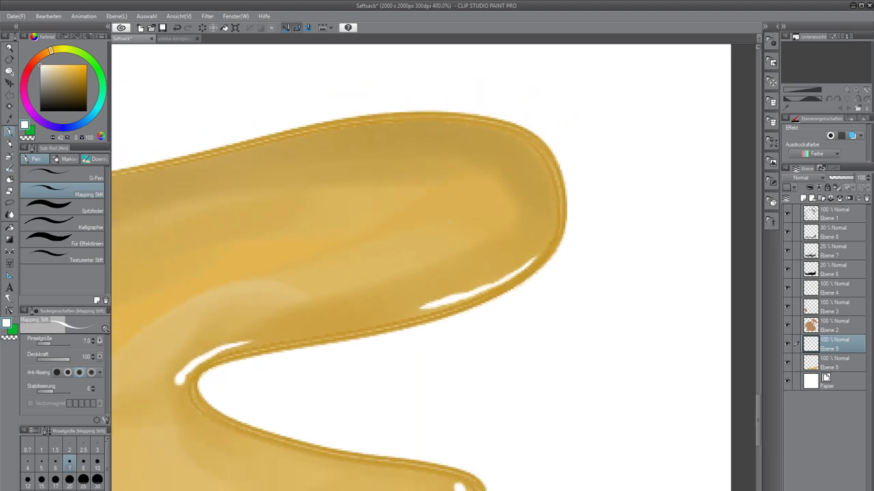
Draw thin white highlights on the puddle under the sack's lowest point, along the curve right of it, and above the left notch.
scroll(472, 337, "down", 2)
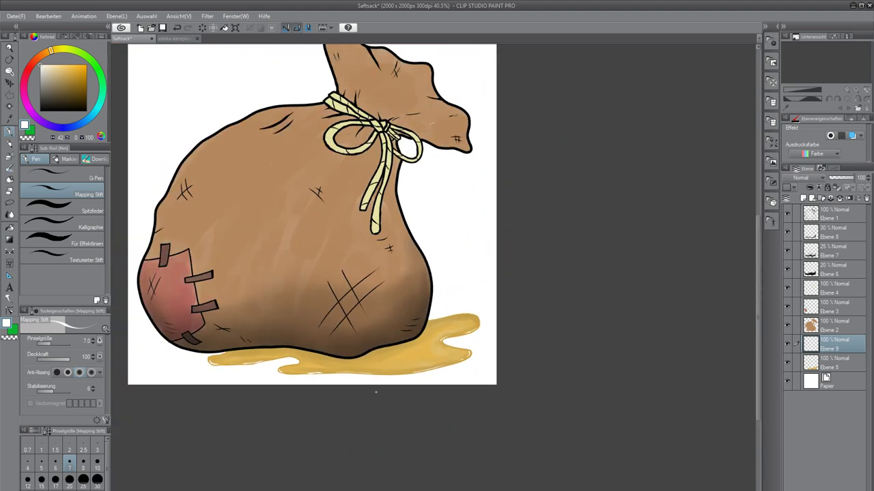
left_click_drag(336, 352, 385, 330)
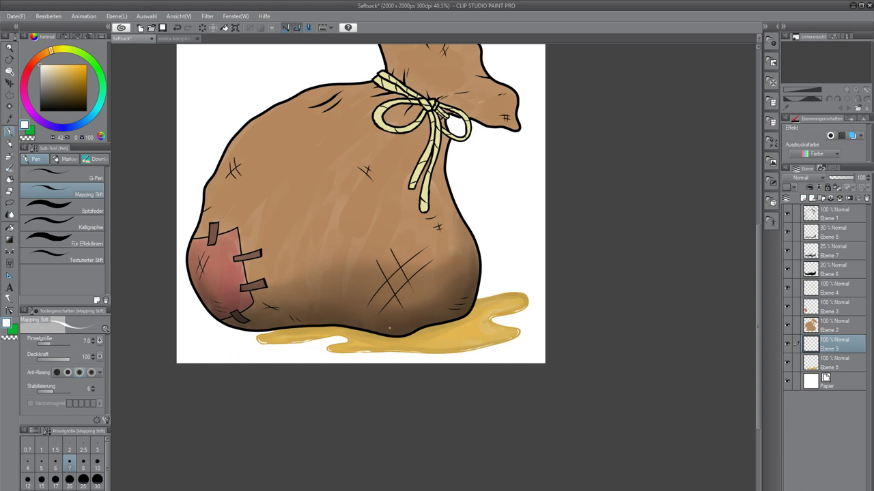
scroll(428, 338, "up", 8)
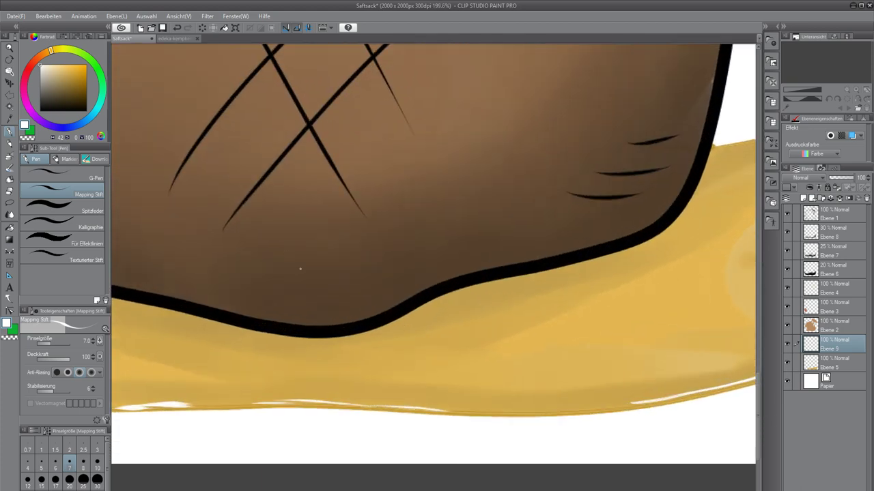
left_click_drag(333, 345, 365, 344)
key("ctrl+z")
left_click_drag(433, 314, 514, 288)
mouse_move(132, 322)
left_mouse_down()
mouse_move(321, 327)
mouse_move(502, 307)
left_mouse_up()
left_click_drag(416, 273, 450, 278)
Strengthen the white highlight on the puddle along the sack's lower right edge with additional strokes.
scroll(503, 283, "down", 5)
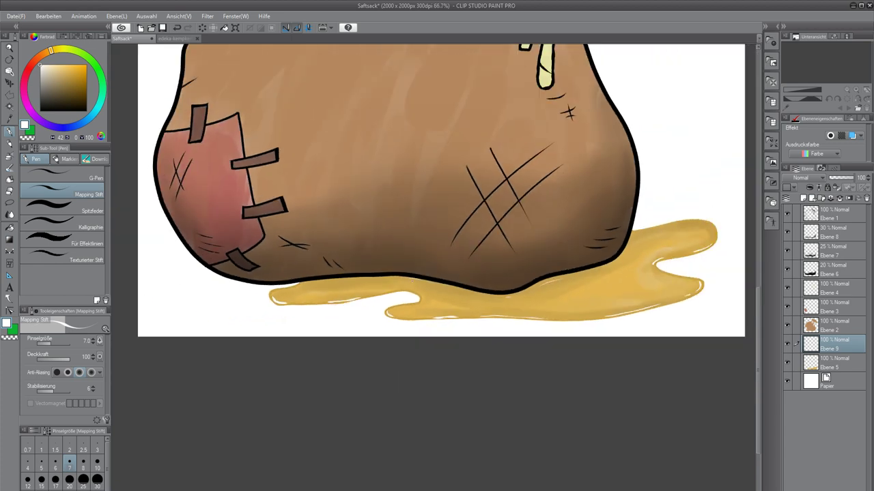
scroll(522, 254, "up", 5)
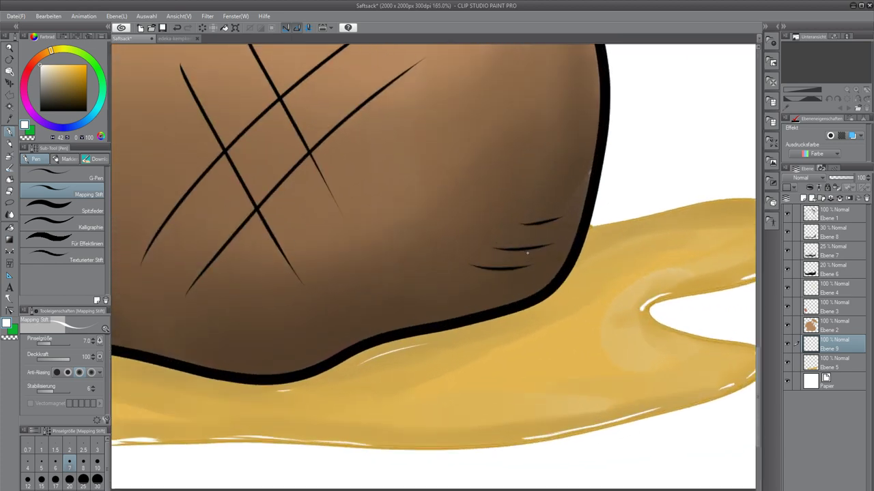
scroll(492, 268, "up", 1)
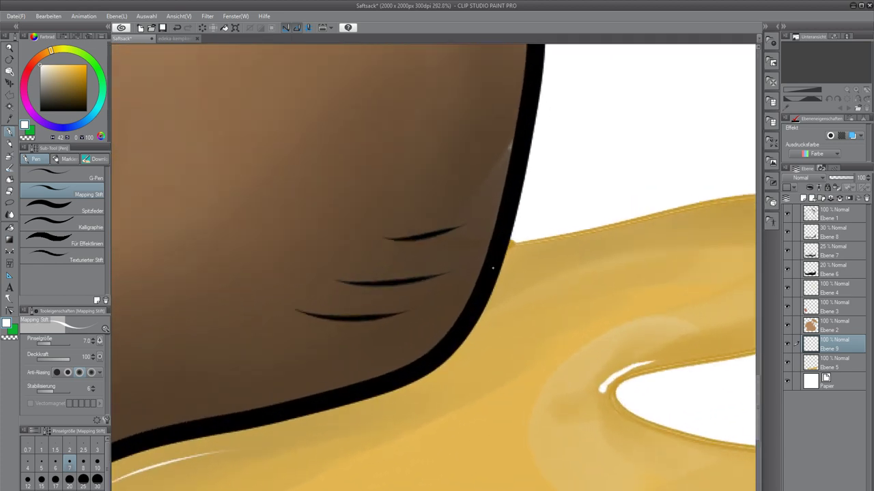
mouse_move(471, 243)
left_mouse_down()
mouse_move(371, 240)
mouse_move(419, 244)
mouse_move(565, 135)
left_mouse_up()
left_click_drag(349, 299, 429, 280)
left_click_drag(416, 287, 643, 205)
left_click_drag(382, 278, 452, 255)
Draw a tapered white highlight at the upper edge of the puddle's leftmost lobe, just below the sack.
left_click_drag(341, 286, 655, 257)
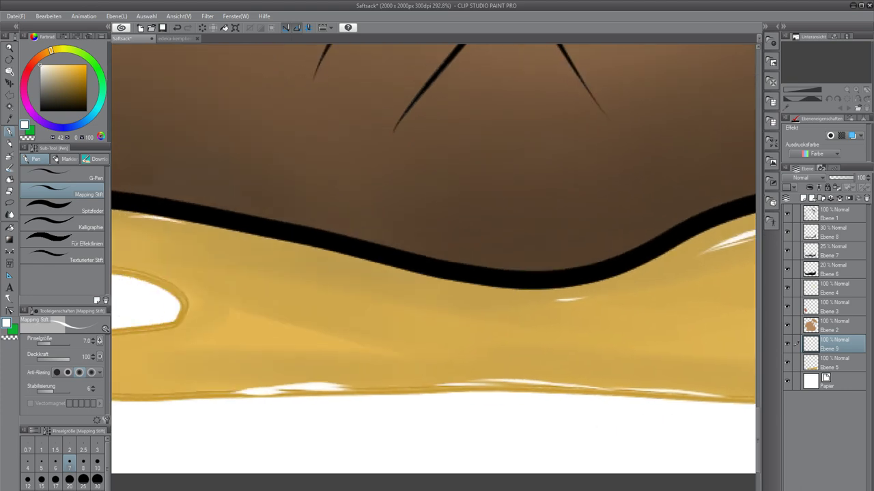
left_click_drag(294, 270, 478, 294)
mouse_move(193, 256)
left_mouse_down()
mouse_move(346, 291)
mouse_move(580, 278)
left_mouse_up()
left_click_drag(215, 298, 389, 256)
left_click_drag(382, 261, 441, 247)
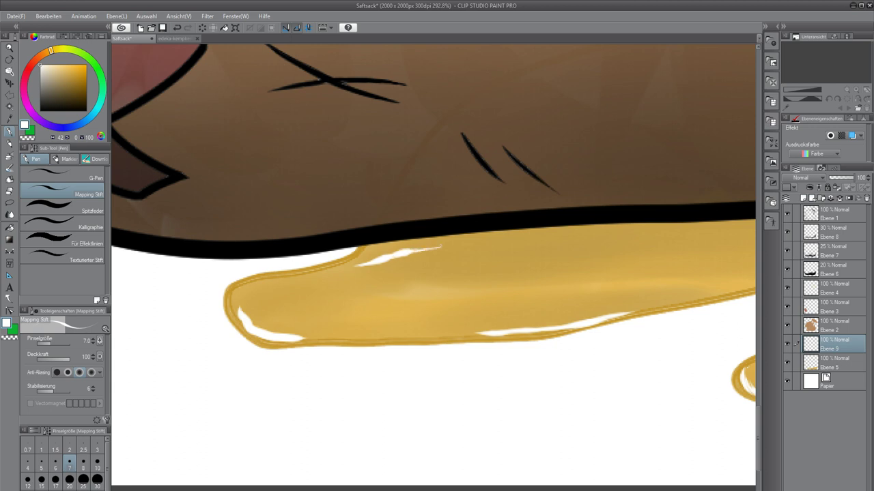
Check the whole drawing on a transparent background by briefly hiding the Papier layer, and show the paper again.
scroll(484, 244, "down", 8)
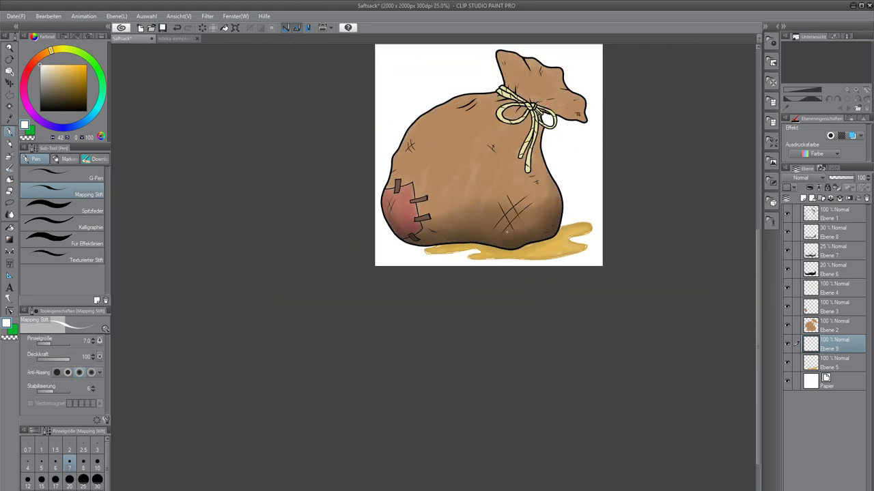
scroll(506, 231, "up", 4)
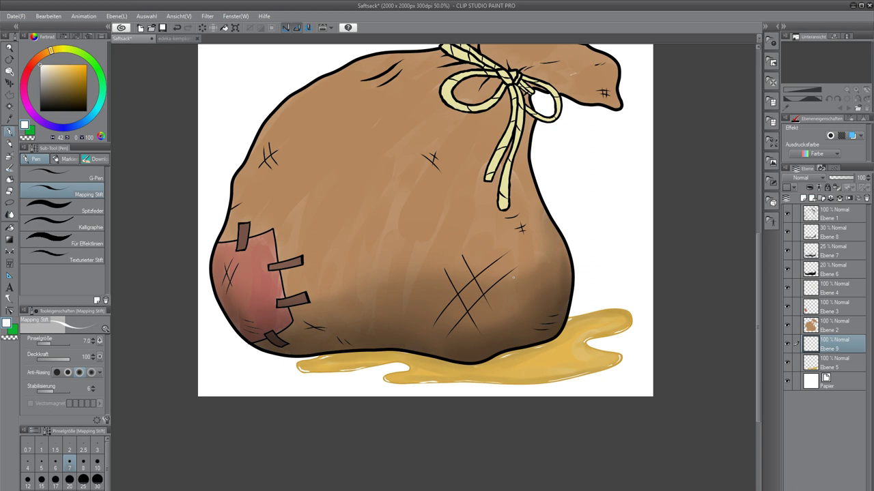
left_click(787, 382)
key("ctrl+minus")
key("ctrl+minus")
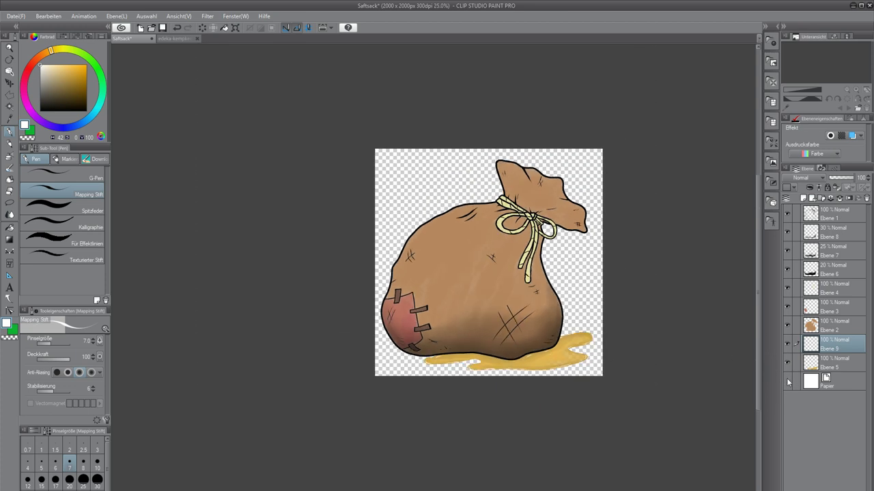
left_click(787, 383)
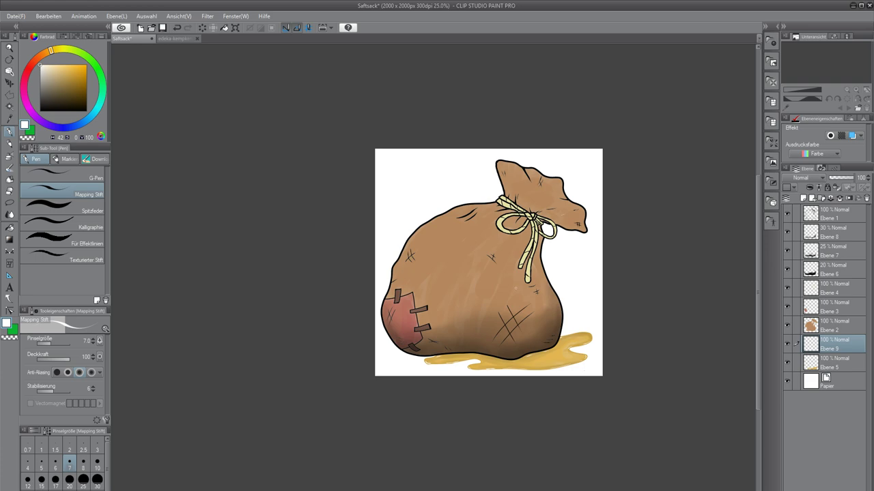
scroll(514, 288, "up", 6)
scroll(510, 328, "down", 5)
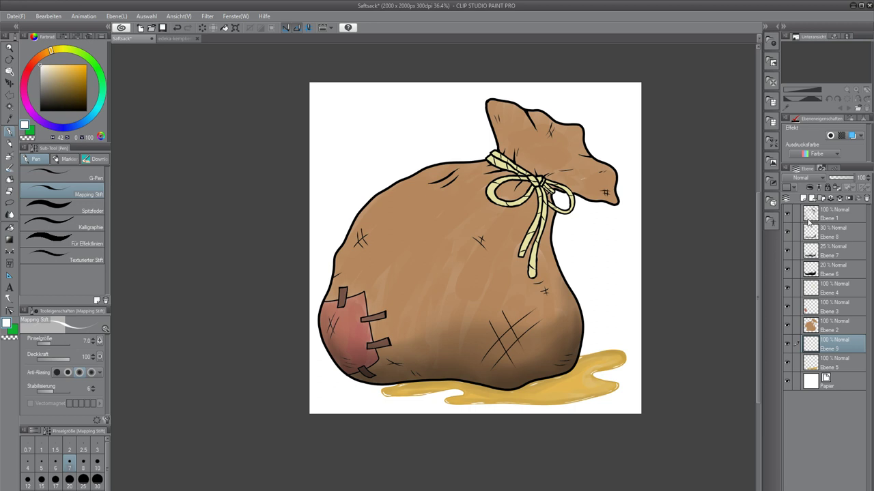
Auto-select the sack's body together with its red patch and straps, based on the line art layer Ebene 1.
left_click(834, 267)
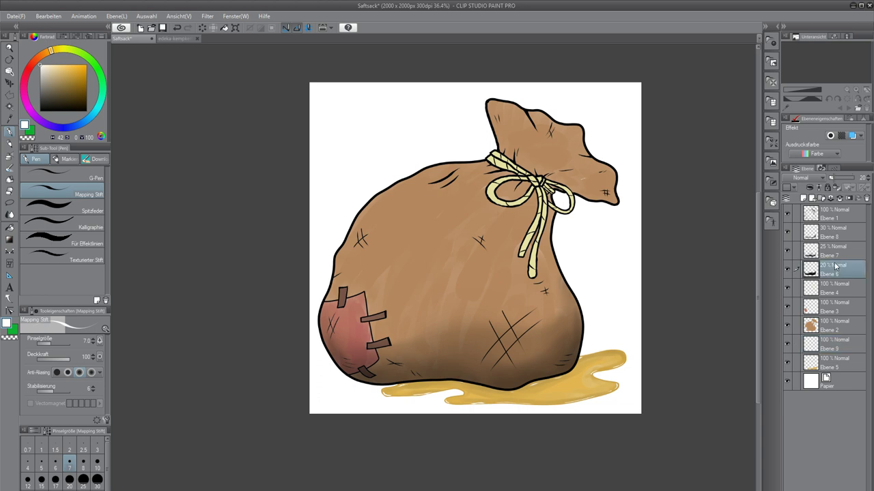
left_click(824, 212)
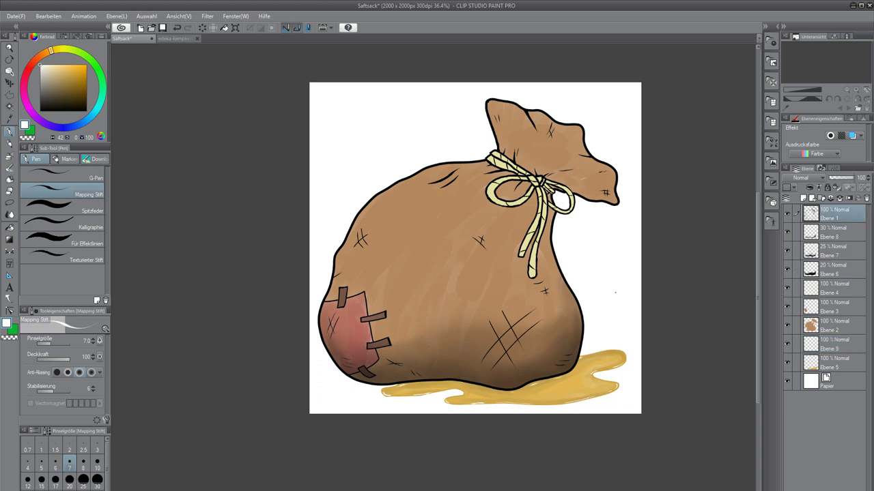
key("w")
left_click(469, 337)
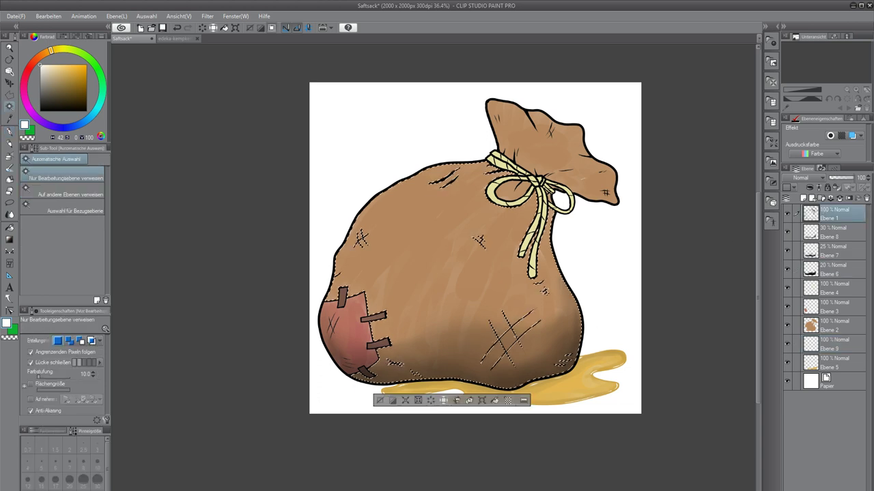
key("p")
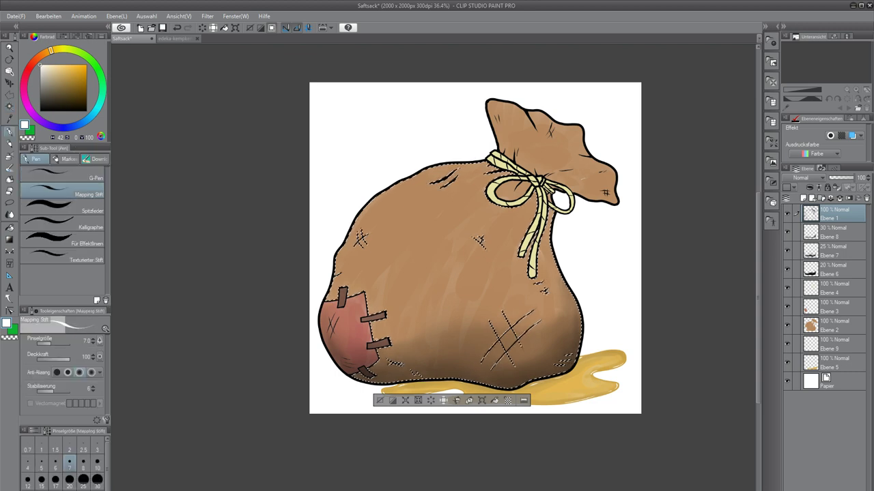
key("w")
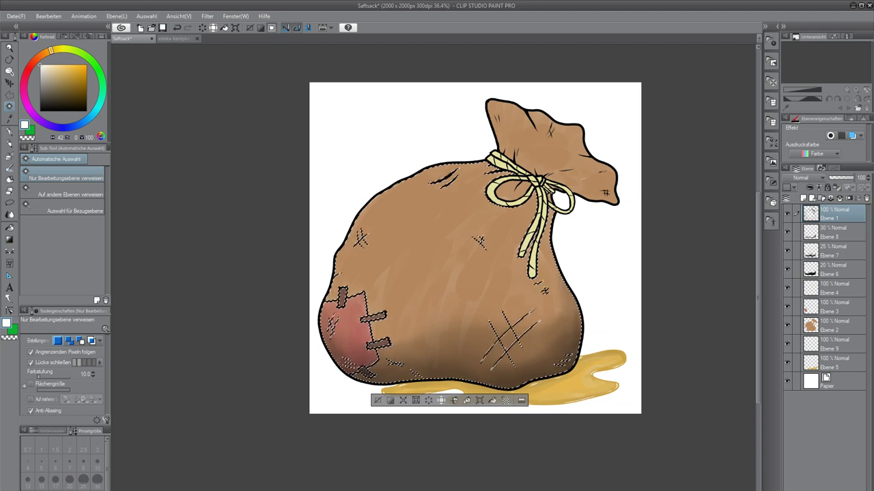
key("p")
Add a new raster layer directly above Ebene 8, keeping the sack selection active.
scroll(459, 369, "down", 1)
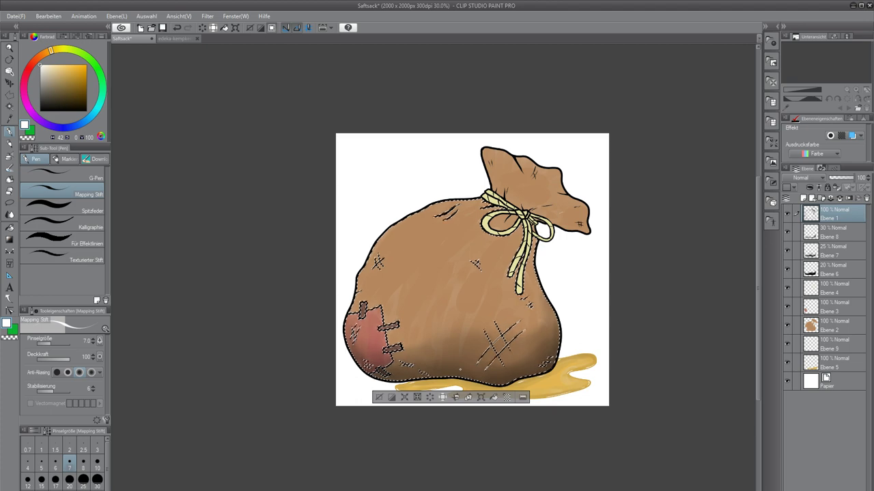
scroll(526, 372, "up", 2)
scroll(527, 372, "up", 1)
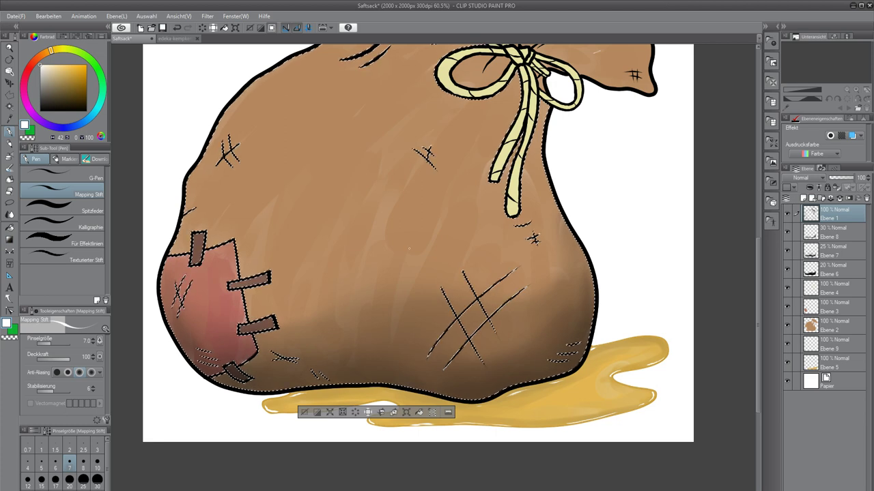
scroll(452, 354, "up", 7)
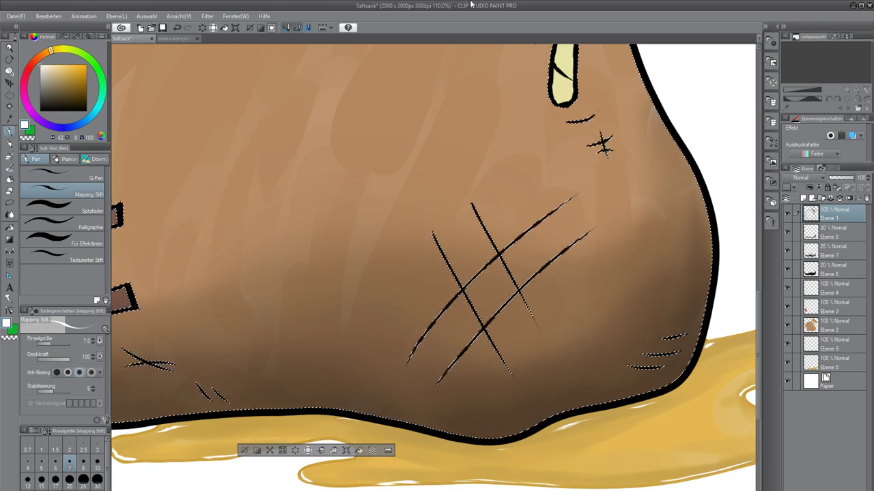
left_click(837, 235)
left_click(803, 198)
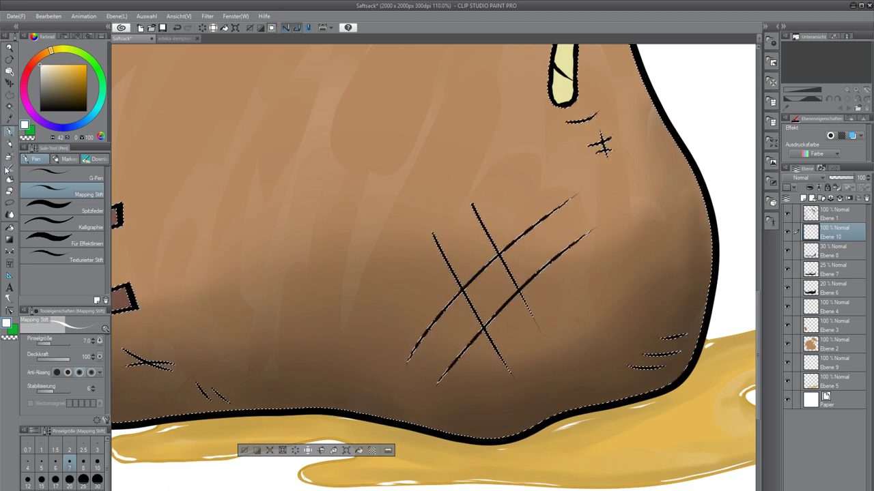
Set up the Hervorheben airbrush at brush size 50 and change the drawing colour to black.
left_click(9, 156)
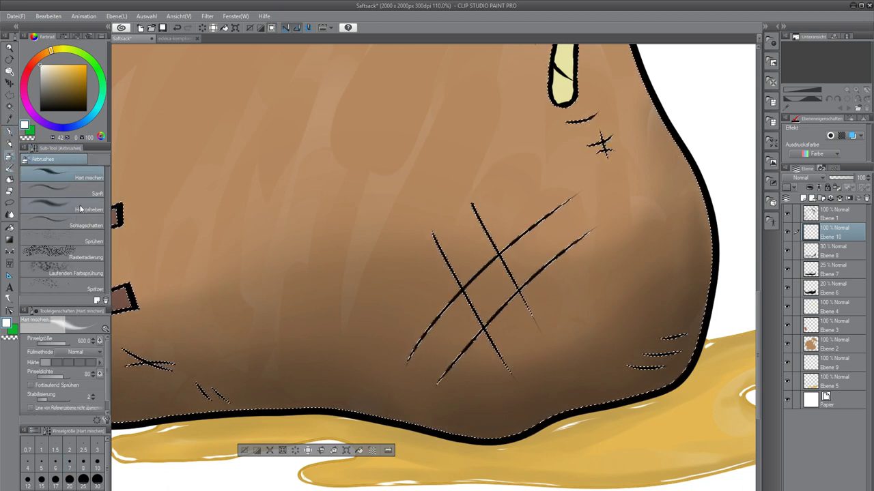
left_click(67, 205)
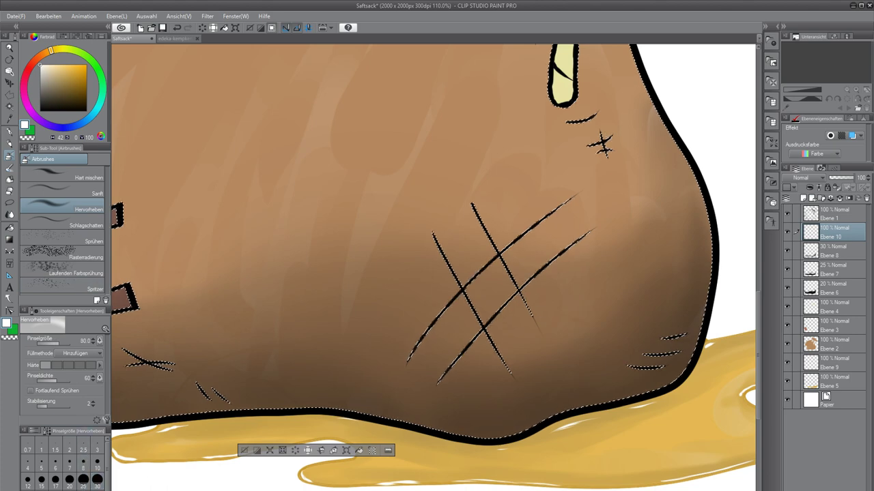
left_click(41, 490)
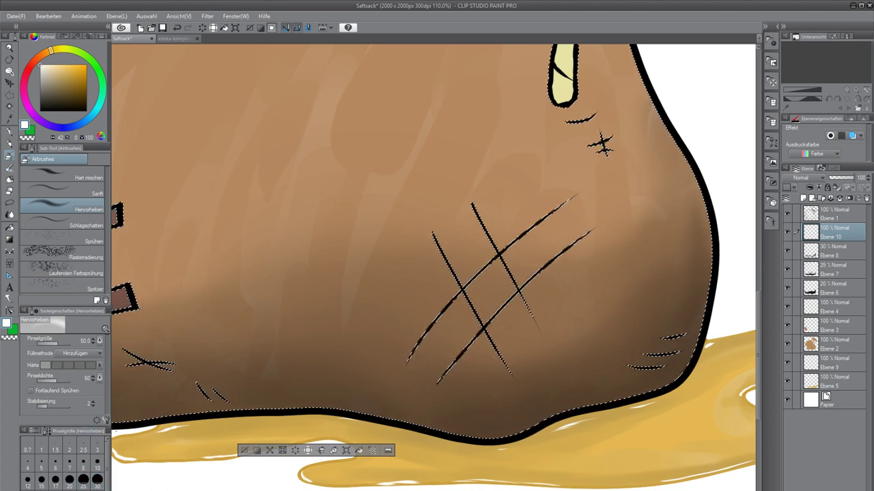
left_click_drag(521, 431, 496, 316)
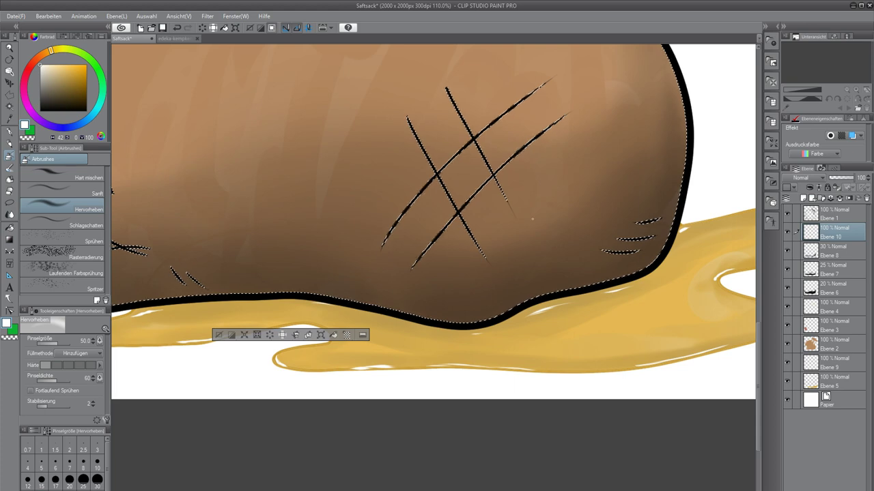
left_click_drag(562, 206, 390, 355)
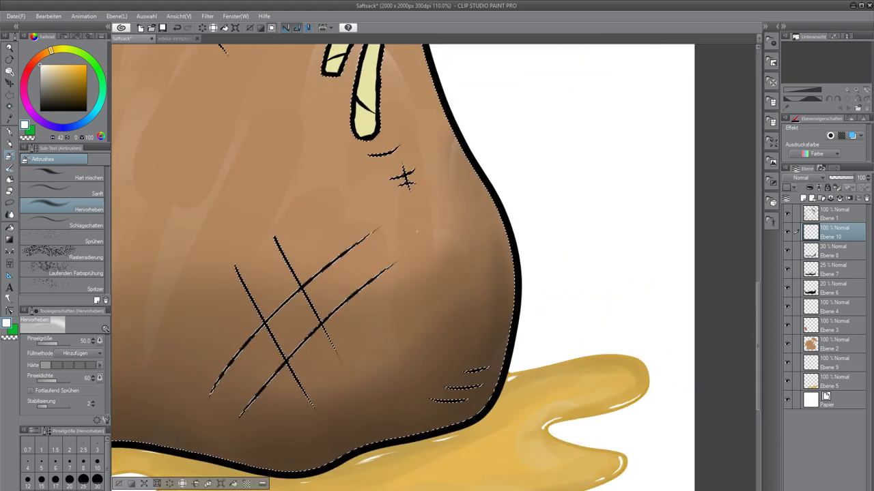
left_click(40, 111)
left_click_drag(385, 340, 418, 203)
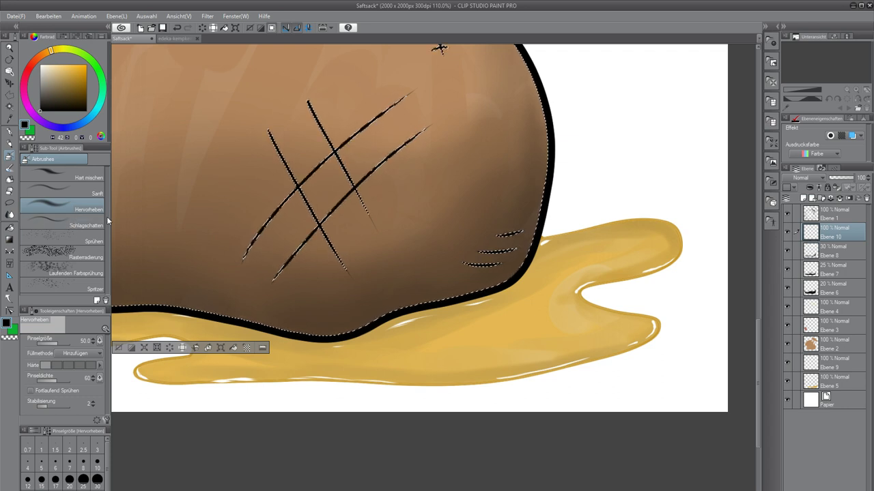
key("b")
mouse_move(402, 198)
left_mouse_down()
mouse_move(410, 225)
mouse_move(399, 242)
left_mouse_up()
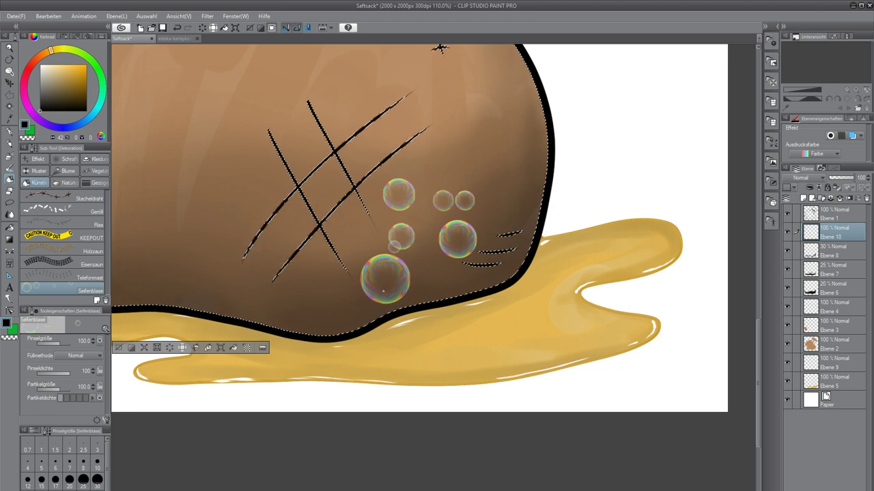
key("ctrl+z")
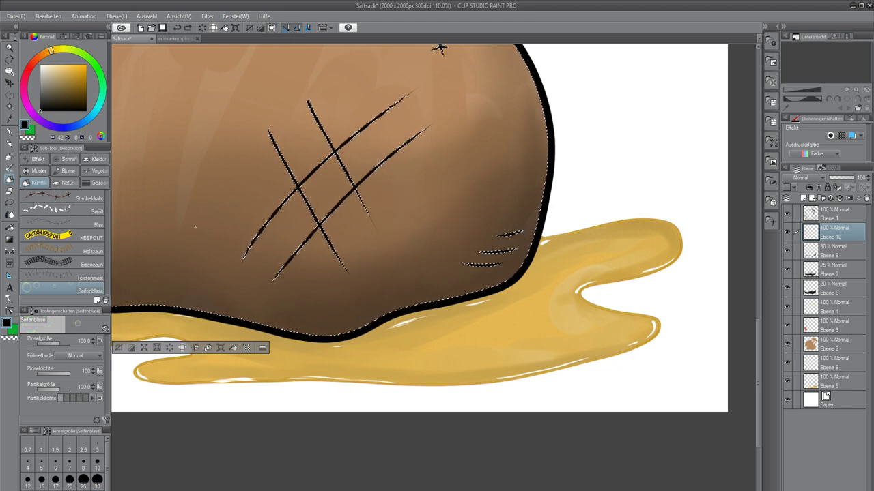
Switch from the Seifenblase decoration brush to the Sanft airbrush.
left_click(8, 157)
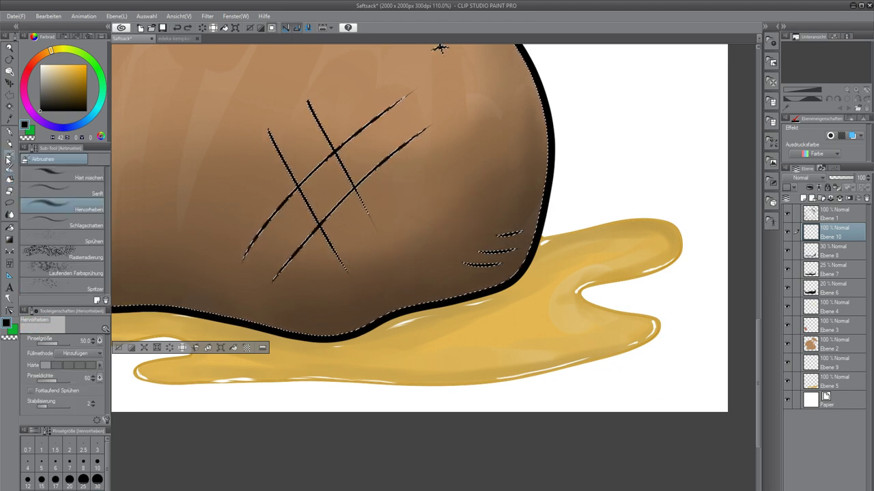
left_click(75, 226)
left_click(87, 193)
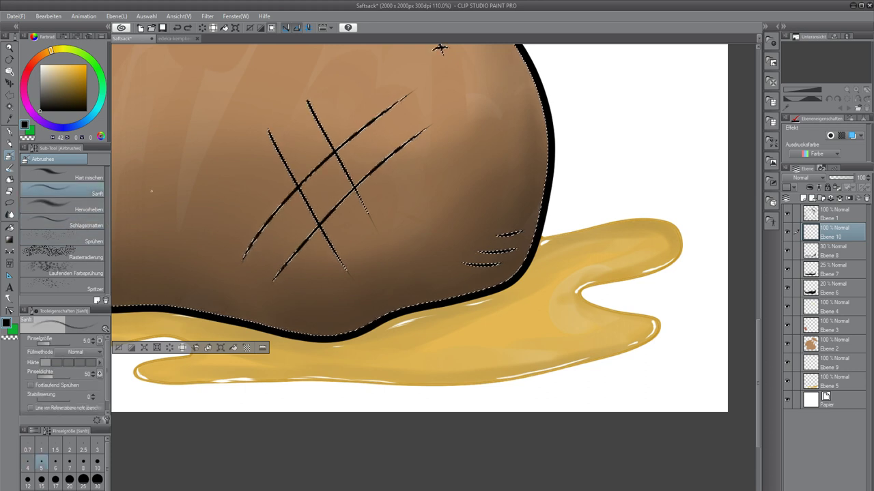
key("ctrl+z")
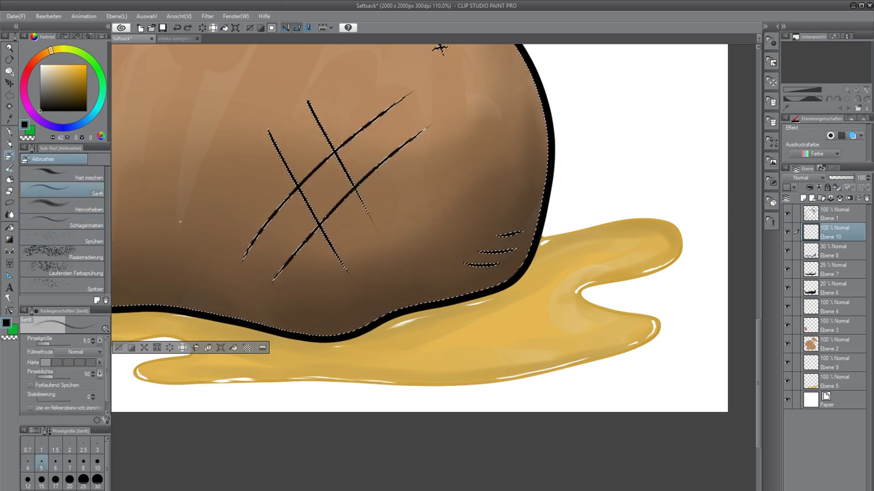
left_click(85, 210)
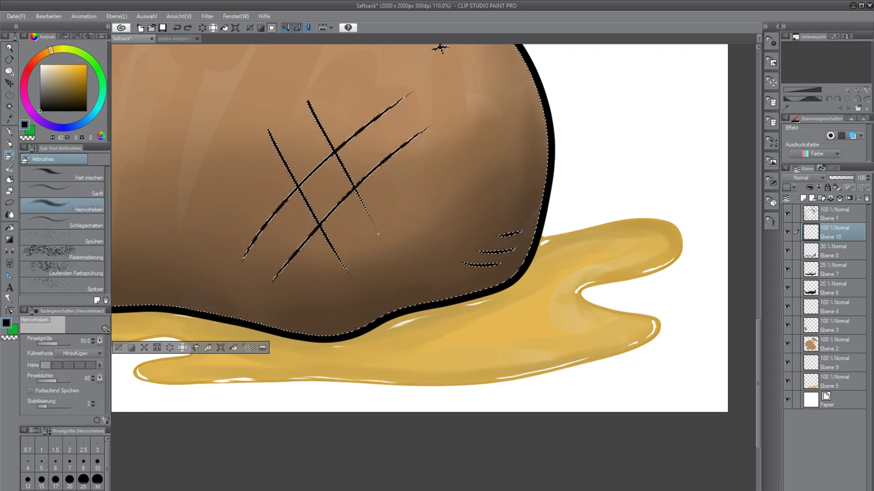
left_click(101, 220)
mouse_move(349, 256)
left_mouse_down()
mouse_move(369, 253)
mouse_move(362, 267)
left_mouse_up()
key("ctrl+z")
left_click(102, 193)
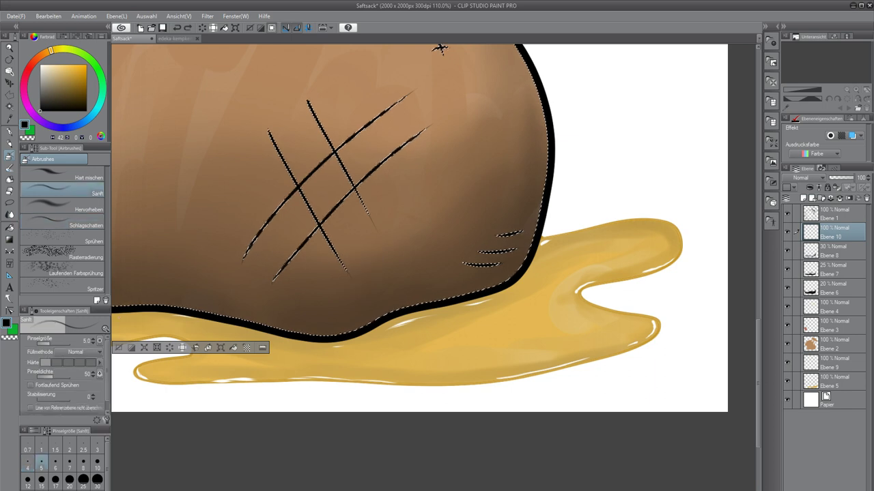
left_click(63, 344)
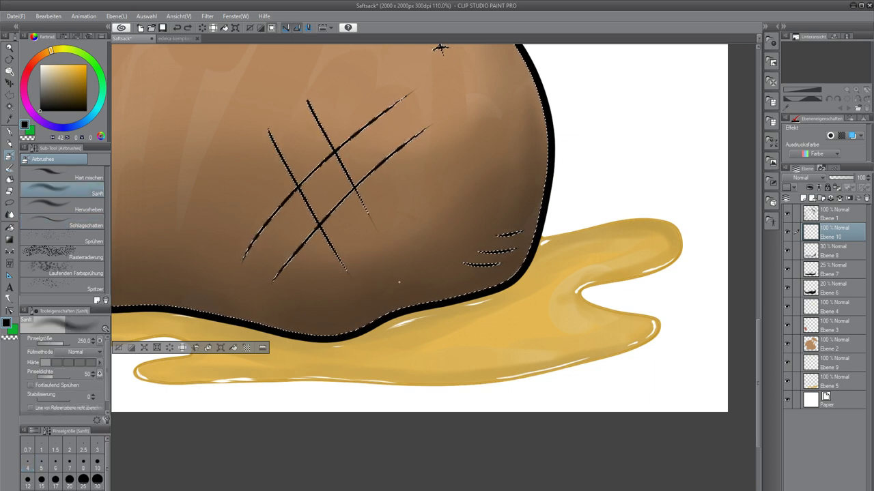
left_click_drag(401, 282, 411, 292)
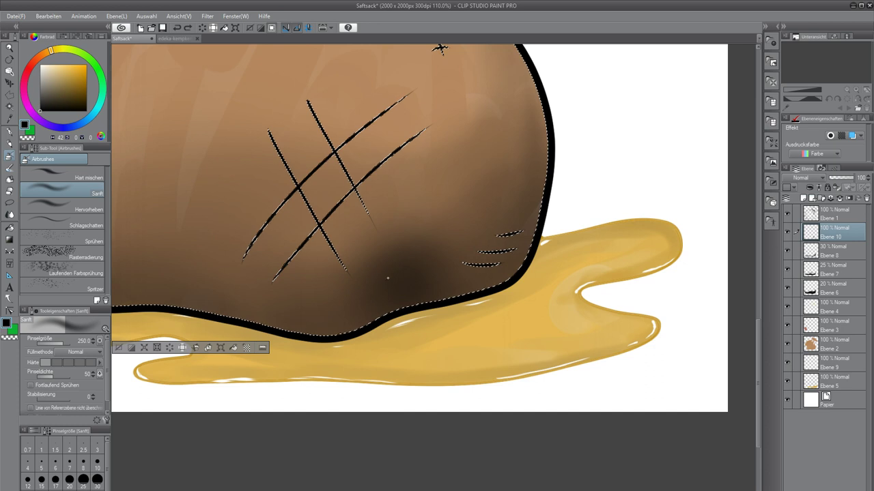
key("ctrl+z")
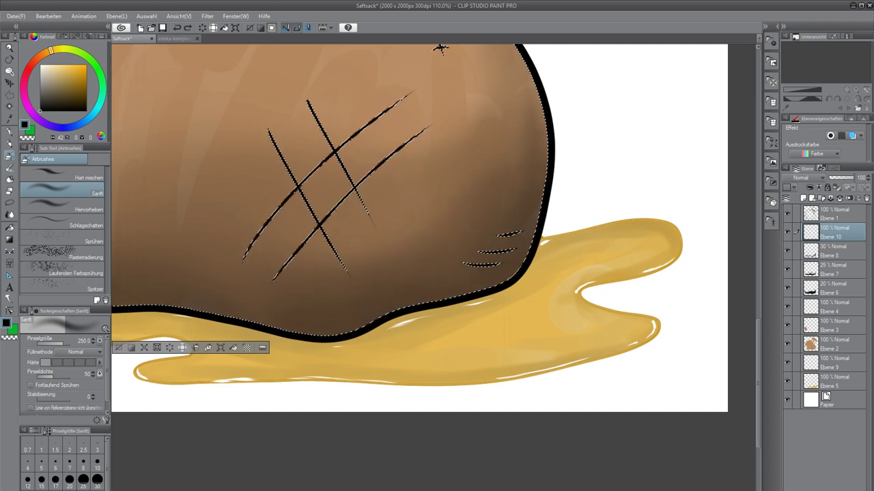
Shade along the sack's bottom edge in black on Ebene 10 with the Sanft airbrush at brush size 80.
left_click_drag(107, 456, 107, 467)
left_click(56, 489)
left_click(84, 475)
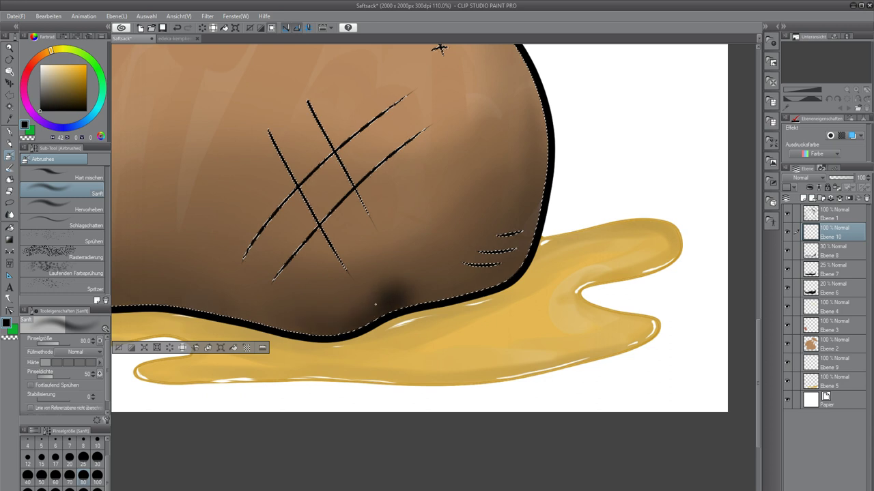
mouse_move(408, 286)
left_mouse_down()
mouse_move(400, 293)
mouse_move(507, 280)
left_mouse_up()
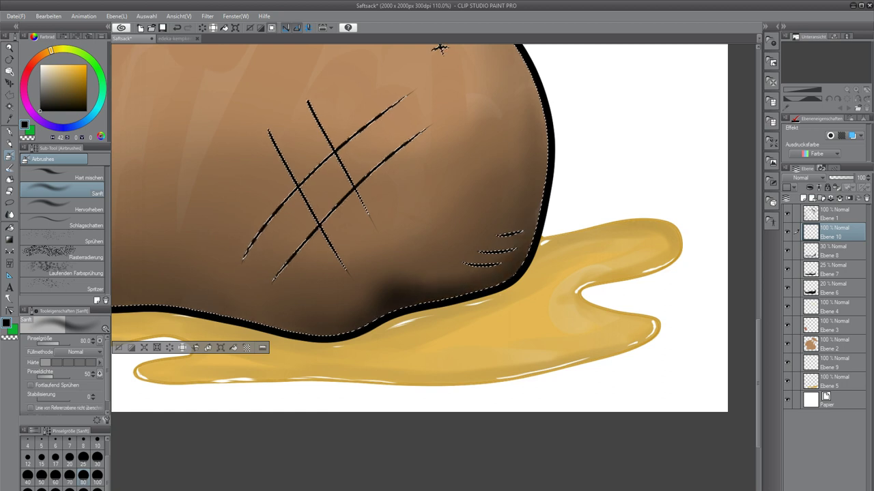
left_click_drag(388, 273, 499, 245)
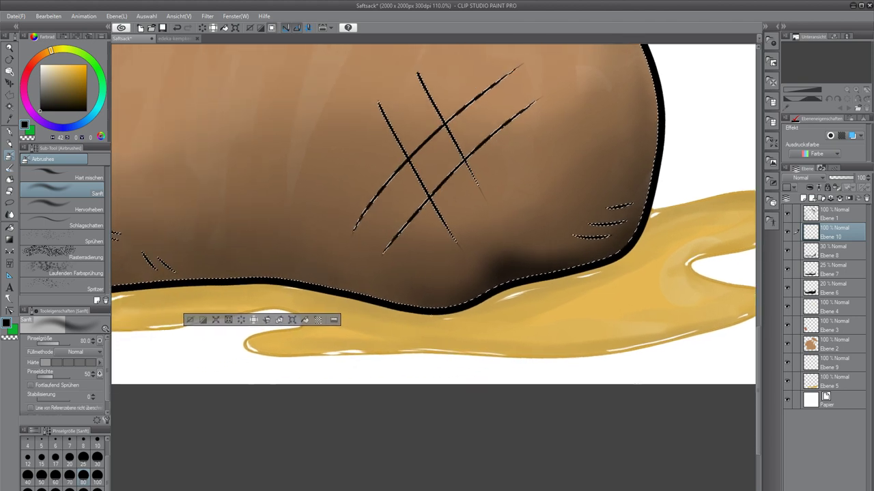
left_click_drag(415, 299, 328, 283)
left_click_drag(259, 297, 456, 284)
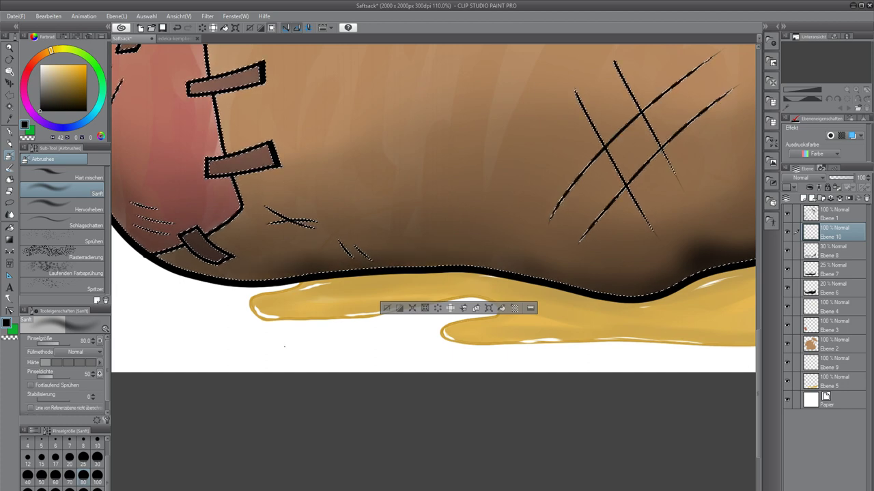
Lower the opacity of layer Ebene 10 to 45 %.
scroll(339, 350, "down", 6)
scroll(342, 349, "down", 2)
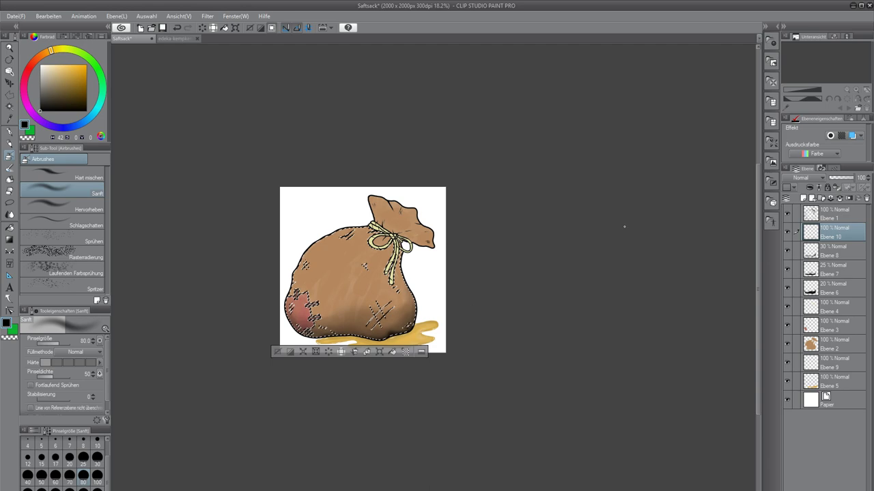
scroll(396, 349, "up", 4)
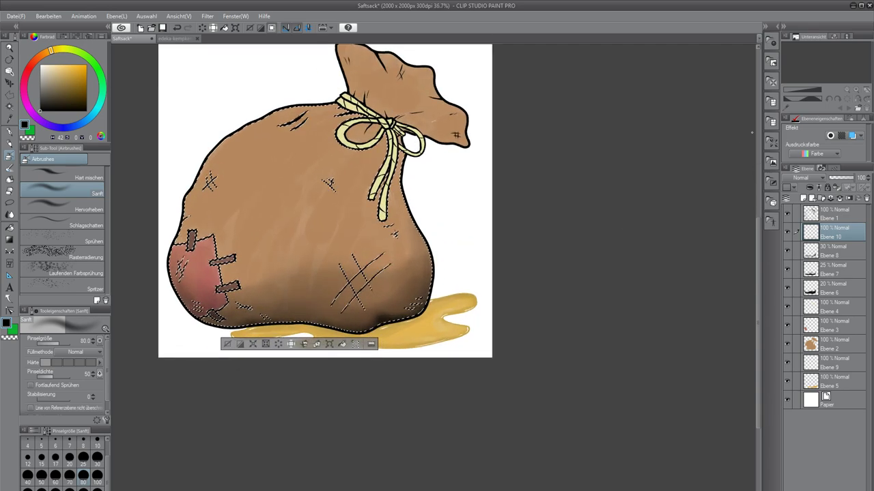
left_click(845, 178)
left_click_drag(844, 178, 840, 179)
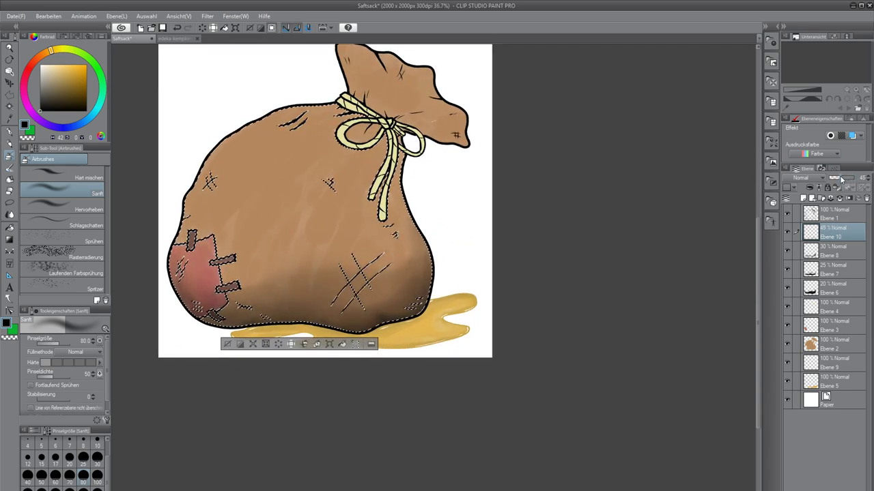
Deepen the soft black shading along the bottom edge of the sack's right-hand bulge, below the short crease lines.
scroll(449, 320, "up", 5)
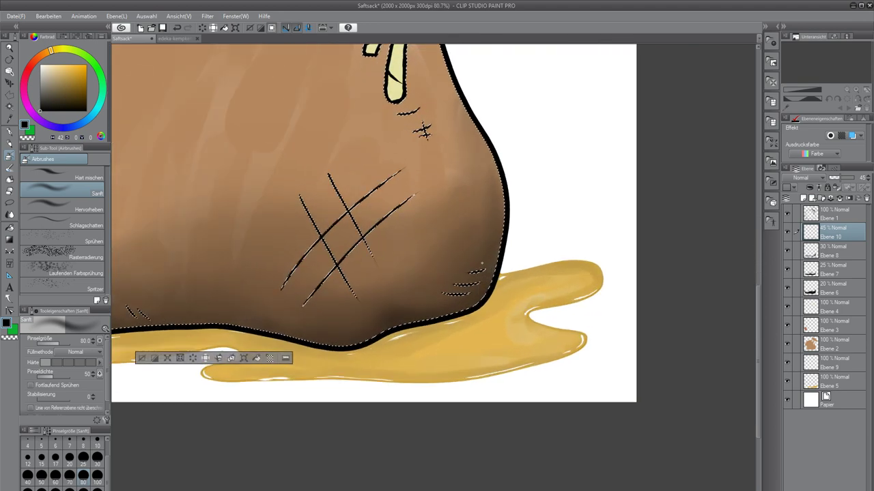
scroll(435, 318, "up", 2)
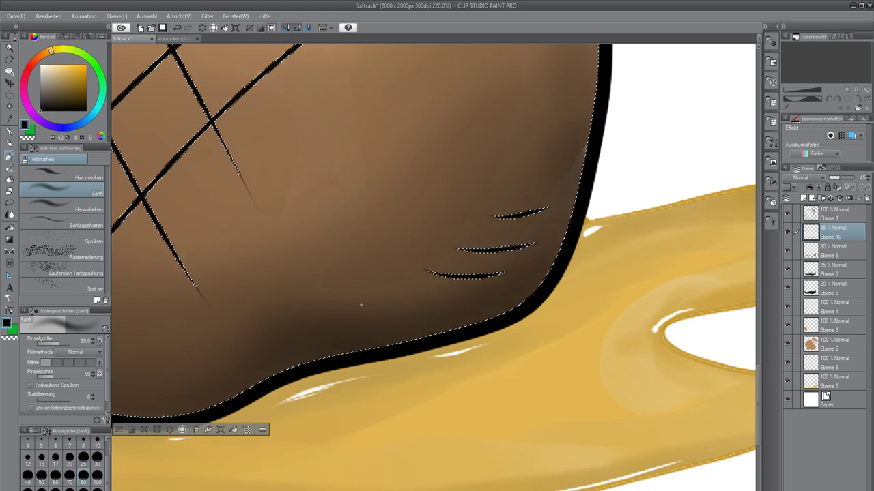
left_click_drag(364, 301, 571, 276)
left_click_drag(302, 340, 499, 320)
left_click_drag(347, 322, 548, 334)
left_click_drag(319, 338, 509, 309)
left_click_drag(328, 320, 569, 301)
left_click_drag(381, 275, 367, 322)
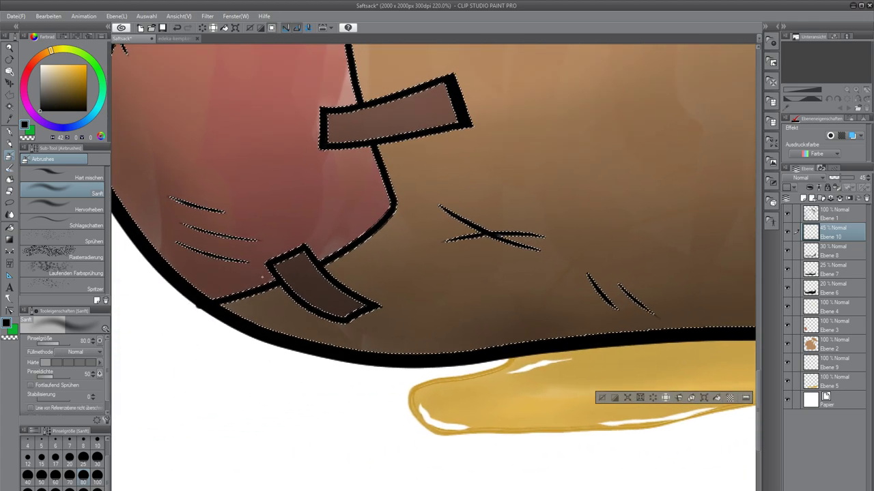
Airbrush soft black shading along the sack's bottom edge beneath the red patch and its lowest strap.
mouse_move(315, 327)
left_mouse_down()
mouse_move(293, 324)
mouse_move(447, 338)
left_mouse_up()
left_click_drag(381, 339, 532, 332)
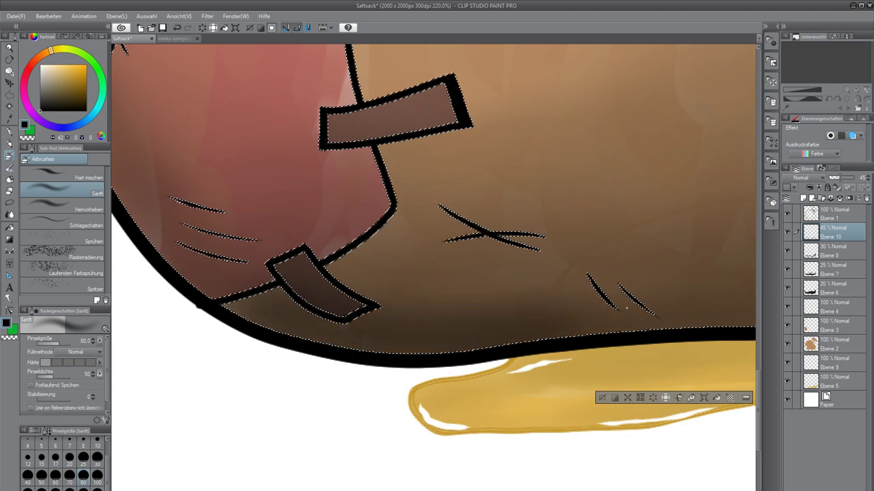
scroll(526, 337, "down", 2)
scroll(526, 337, "down", 8)
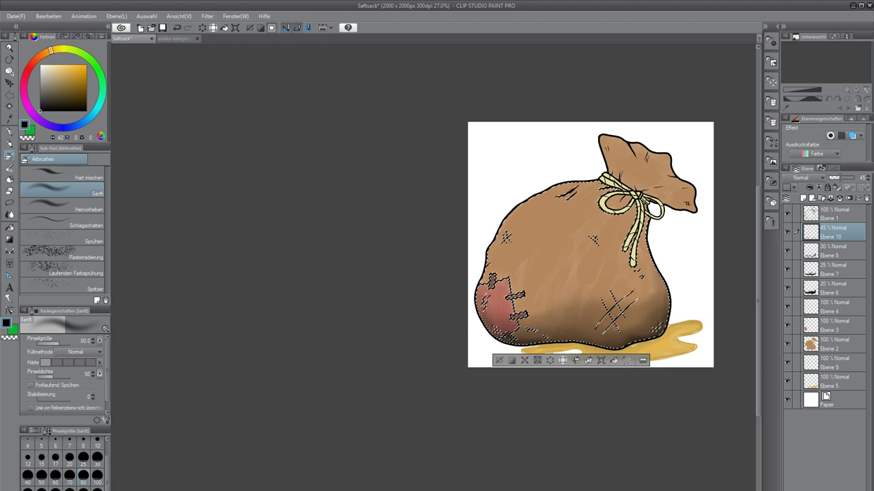
Airbrush a soft dark fold shadow over the lower part of the large crossed lines on the sack.
scroll(639, 340, "up", 2)
scroll(618, 346, "up", 4)
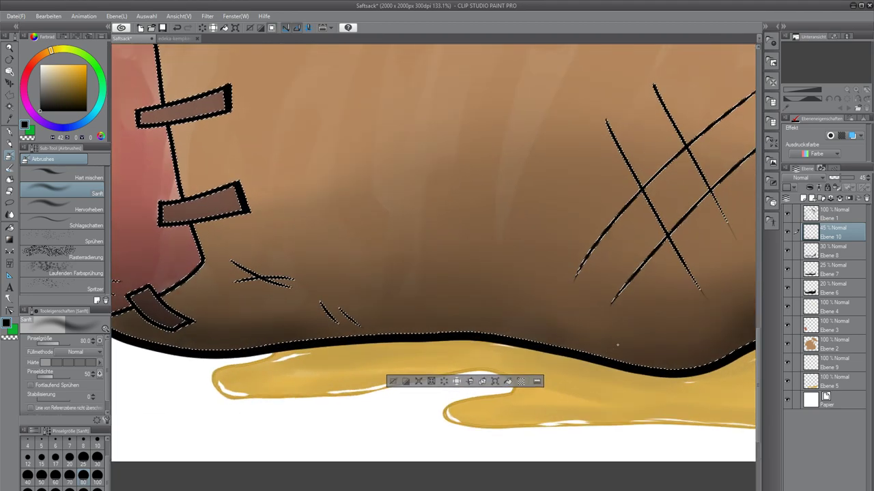
left_click_drag(617, 345, 514, 363)
left_click_drag(548, 246, 561, 266)
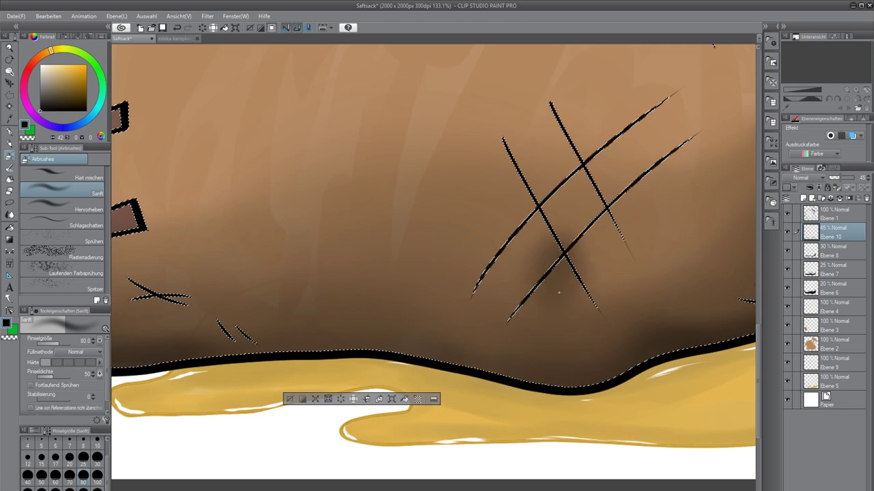
left_click_drag(544, 326, 468, 398)
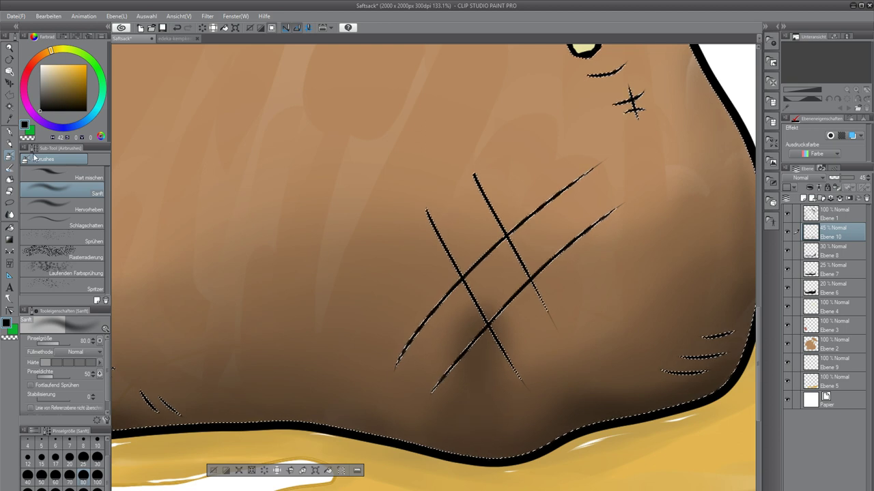
Blend the fold shadow at the large crossed lines with the Überblenden tool at brush size 100.
left_click(10, 168)
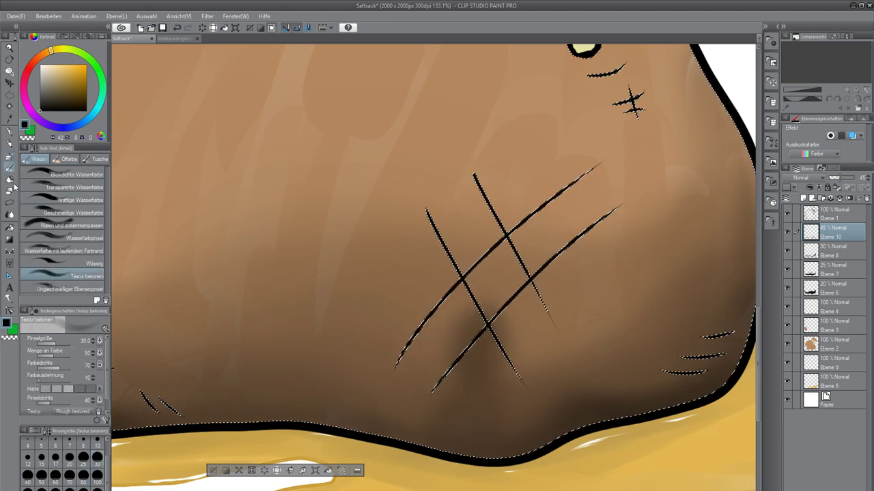
left_click(9, 156)
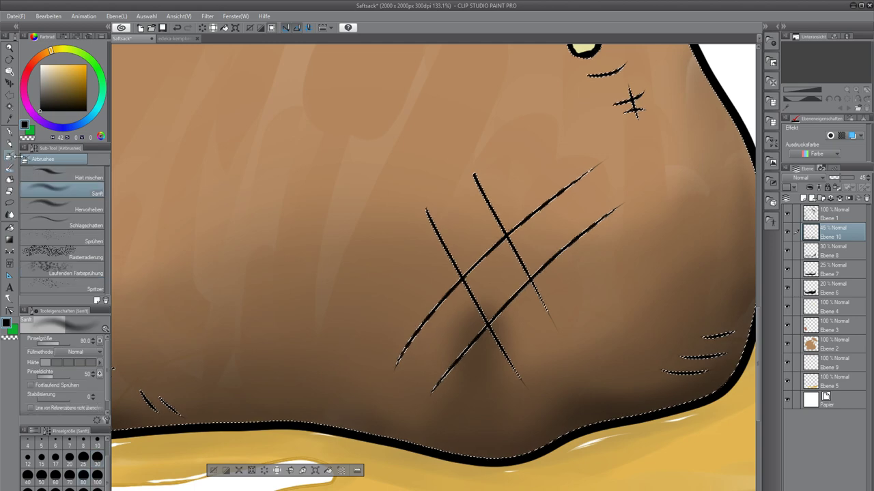
left_click(10, 214)
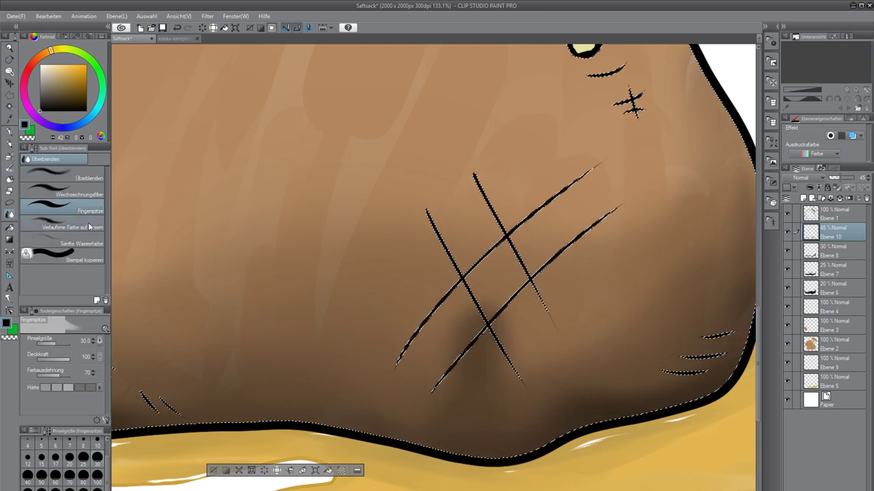
left_click(75, 175)
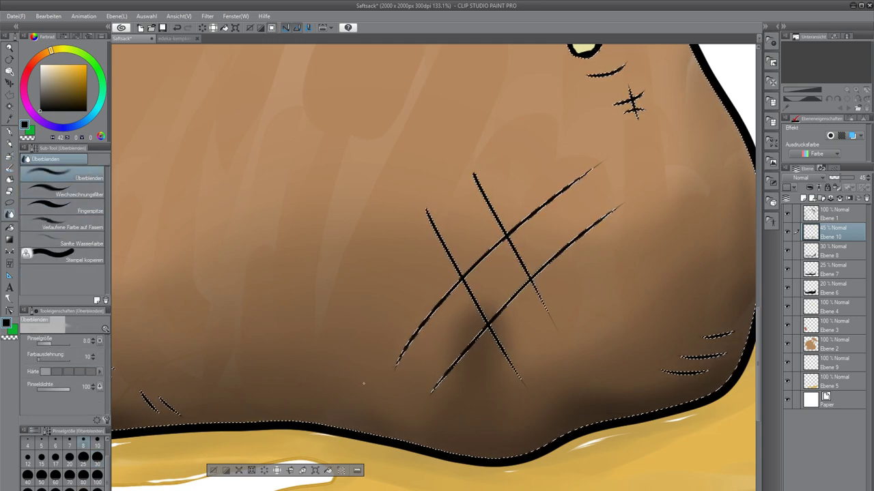
left_click(97, 476)
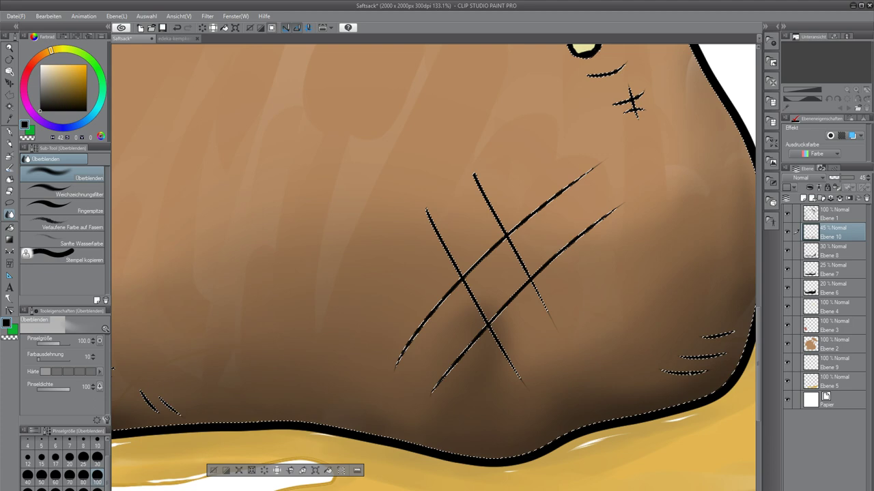
left_click_drag(736, 316, 604, 346)
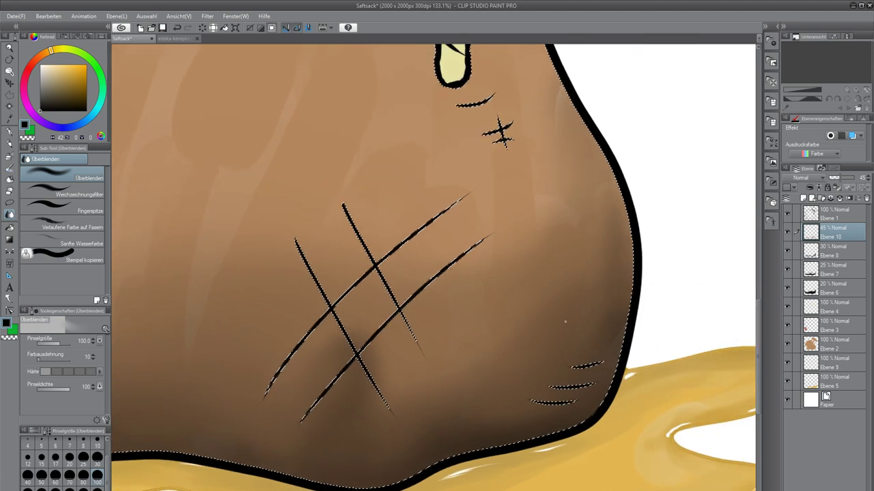
Soften the shading on the lower part of the sack with the Weichzeichnungsfilter blending tool.
key("u")
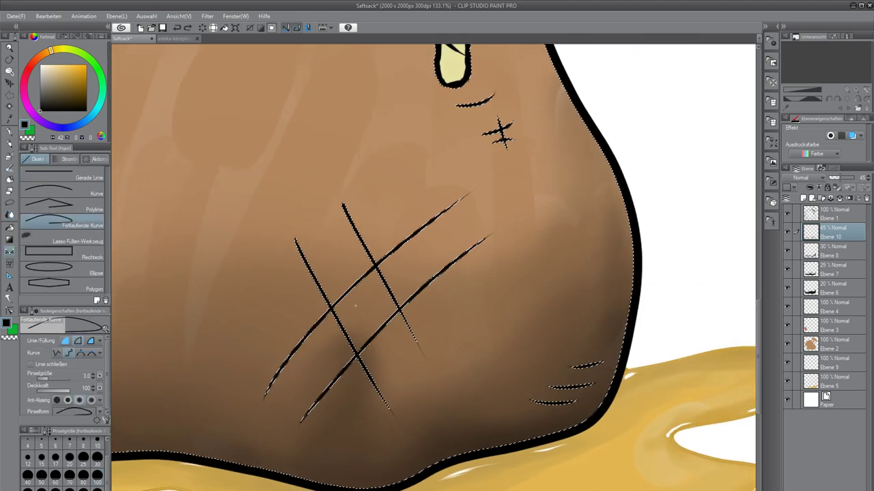
left_click(10, 214)
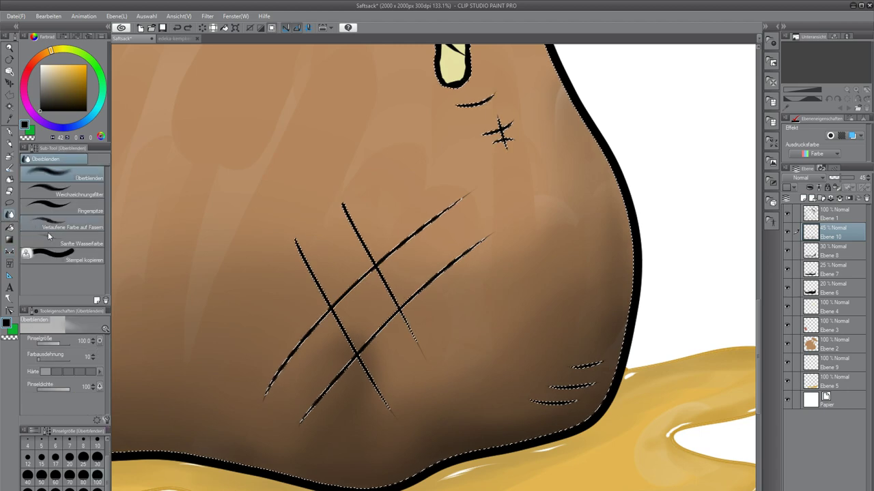
left_click(89, 194)
left_click_drag(220, 294, 607, 148)
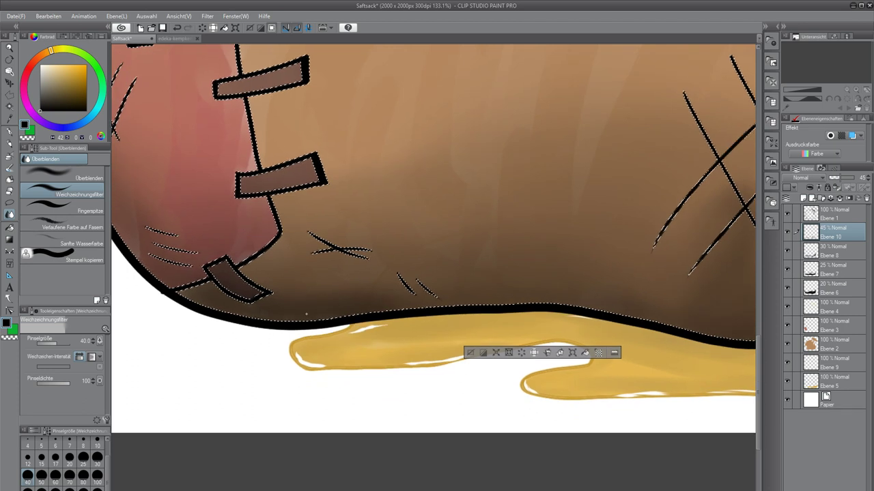
left_click_drag(737, 218, 251, 235)
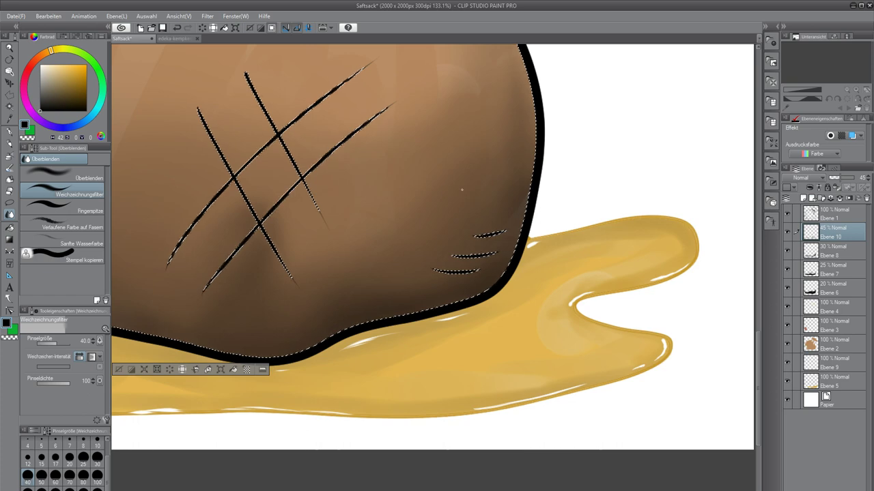
Review the shading along the sack's lower edge and deselect the selected area.
left_click_drag(131, 326, 317, 304)
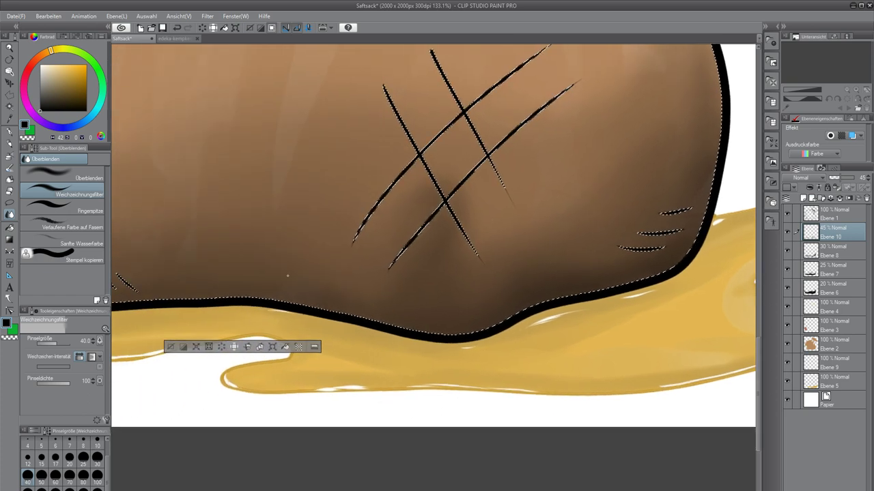
scroll(317, 304, "left", 9)
scroll(315, 282, "left", 3)
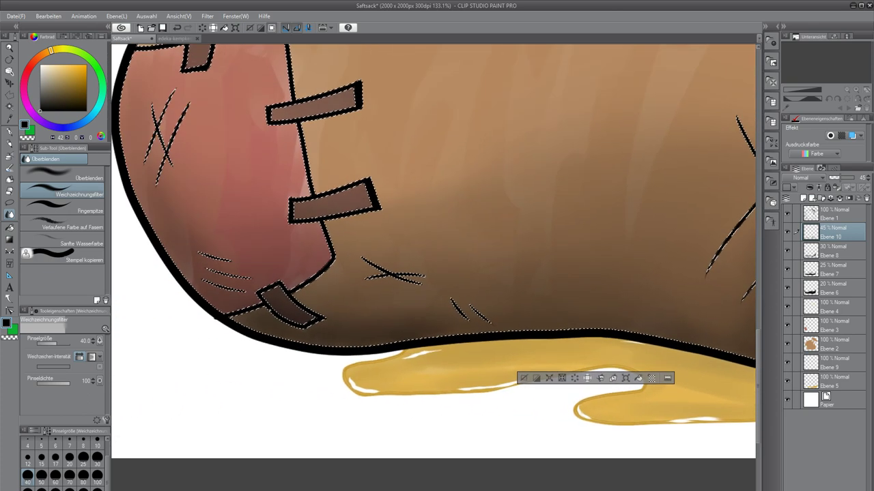
scroll(340, 278, "right", 10)
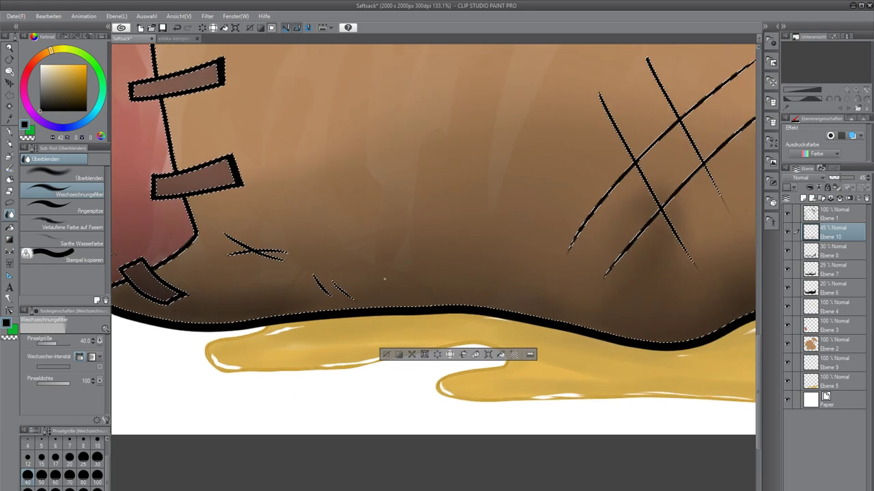
scroll(340, 279, "down", 3)
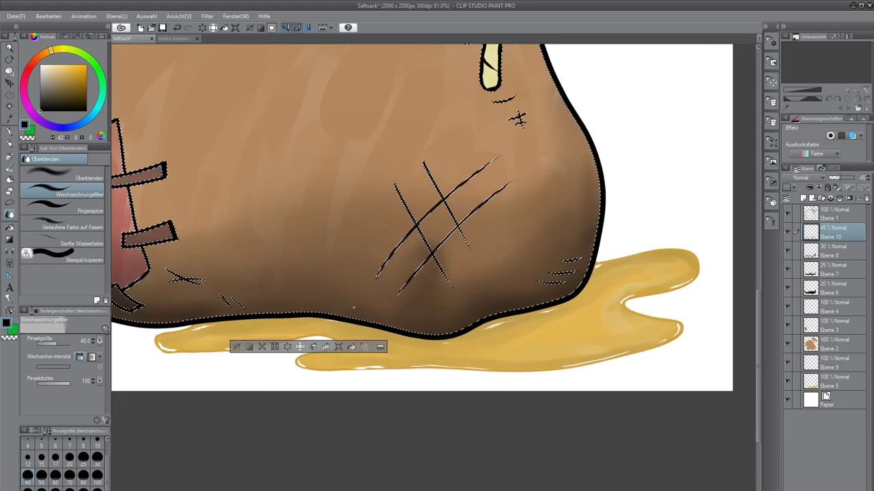
scroll(355, 314, "down", 6)
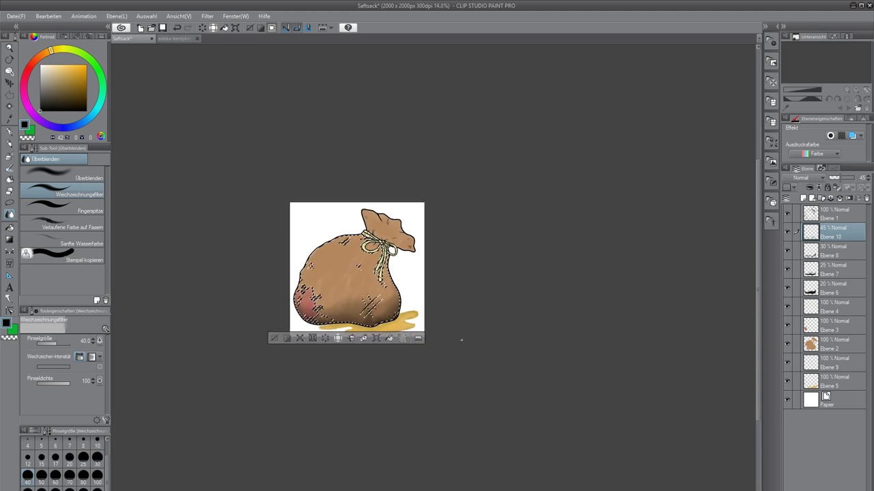
left_click_drag(356, 287, 388, 315)
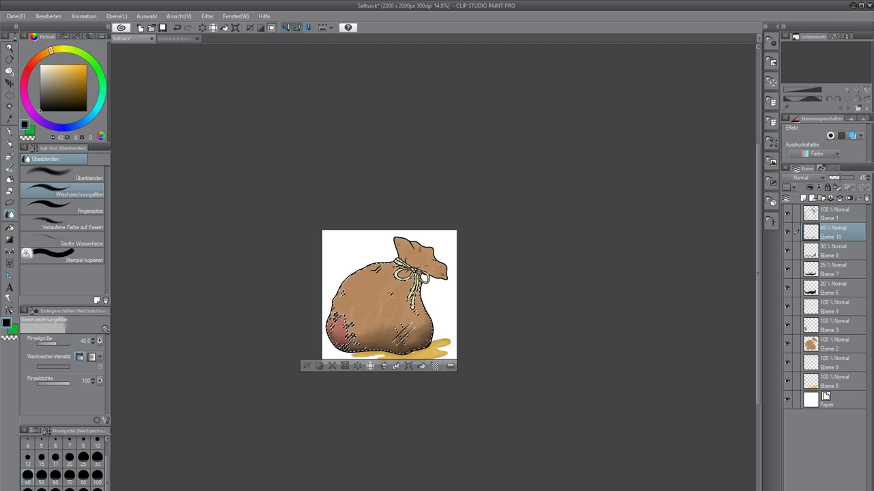
key("ctrl+d")
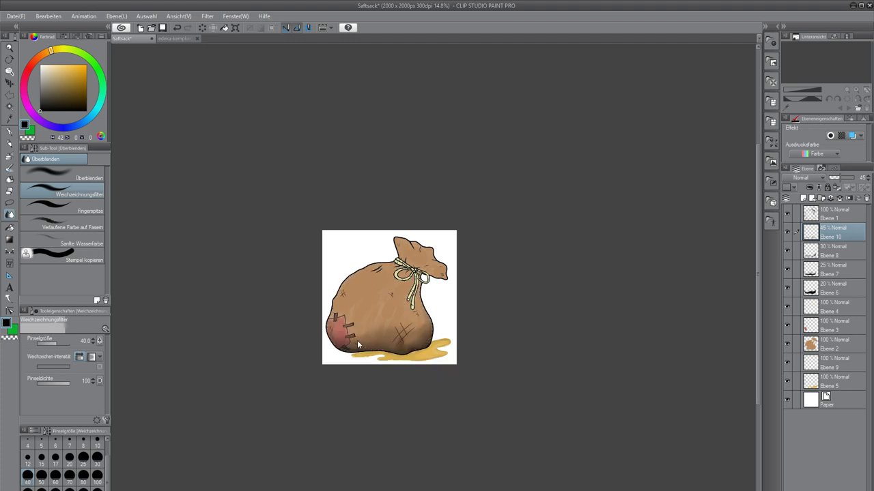
Auto-select the sack's brown body using the line art on Ebene 1, and add a new layer above Ebene 10.
key("ctrl+0")
scroll(439, 367, "up", 3)
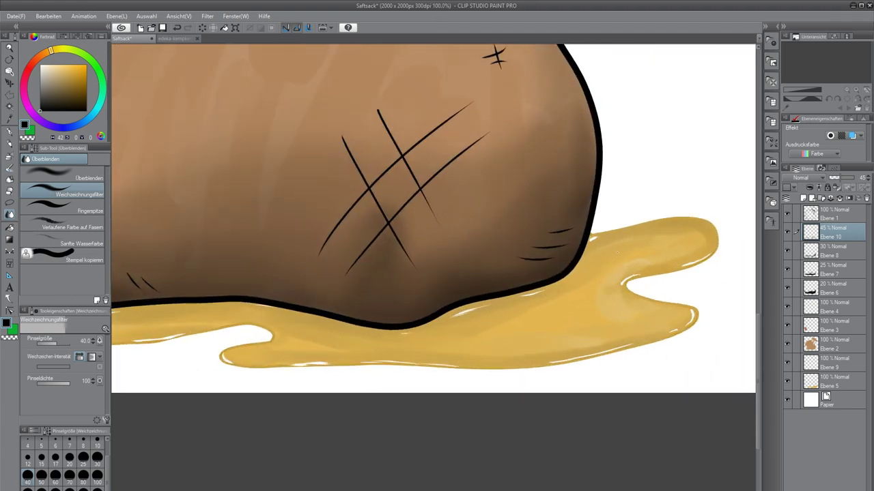
scroll(573, 238, "down", 5)
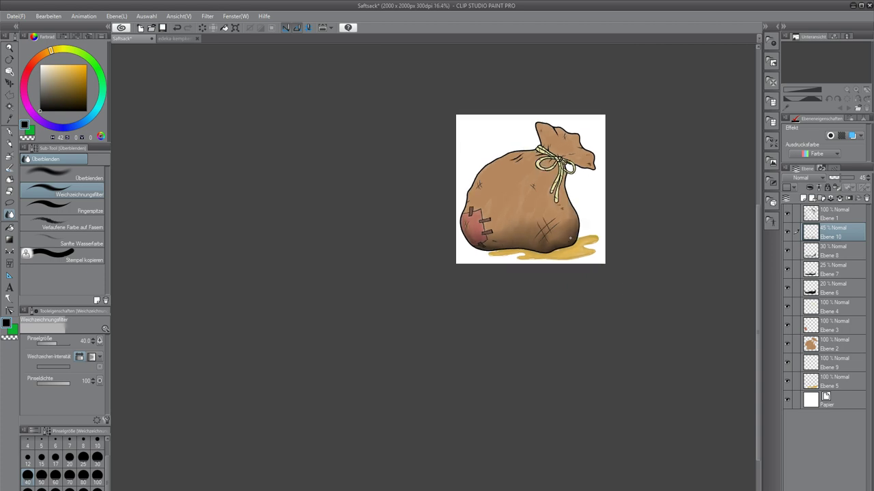
scroll(486, 238, "up", 5)
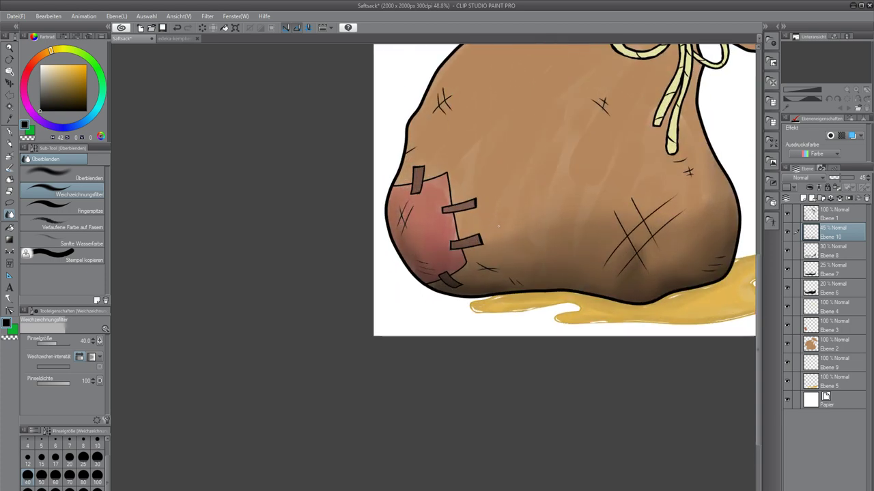
scroll(498, 226, "up", 1)
left_click(825, 209)
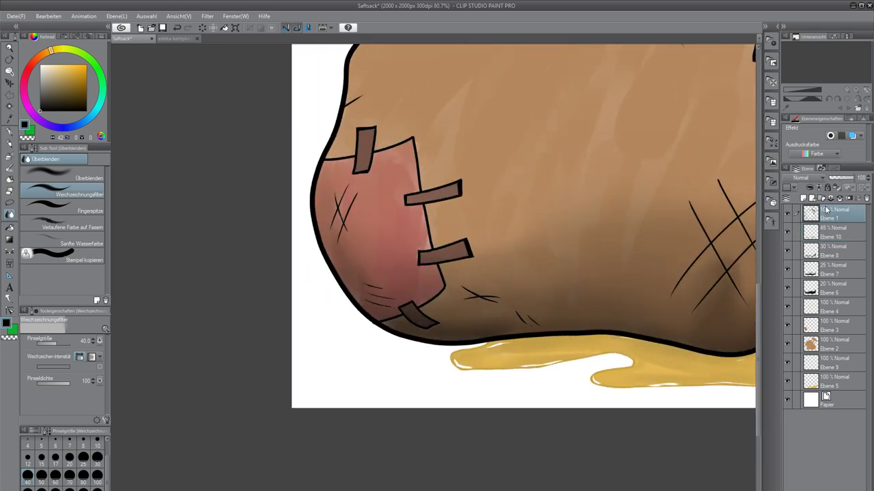
key("w")
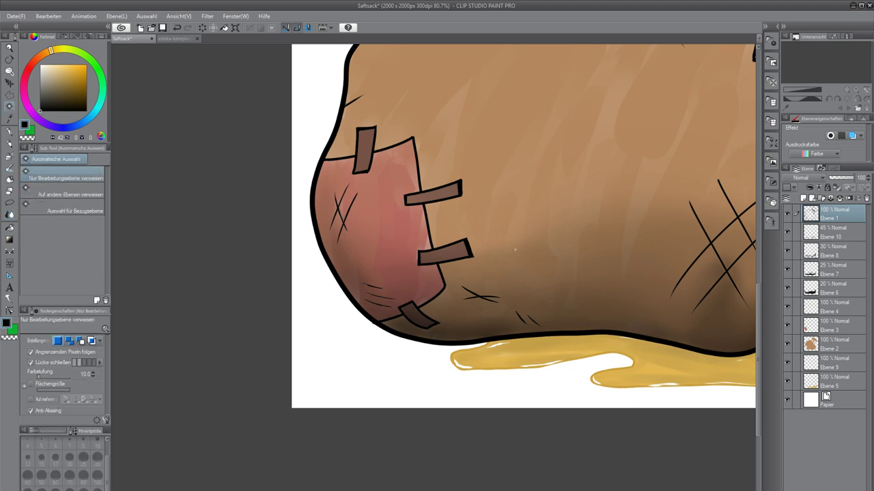
left_click(515, 250)
key("j")
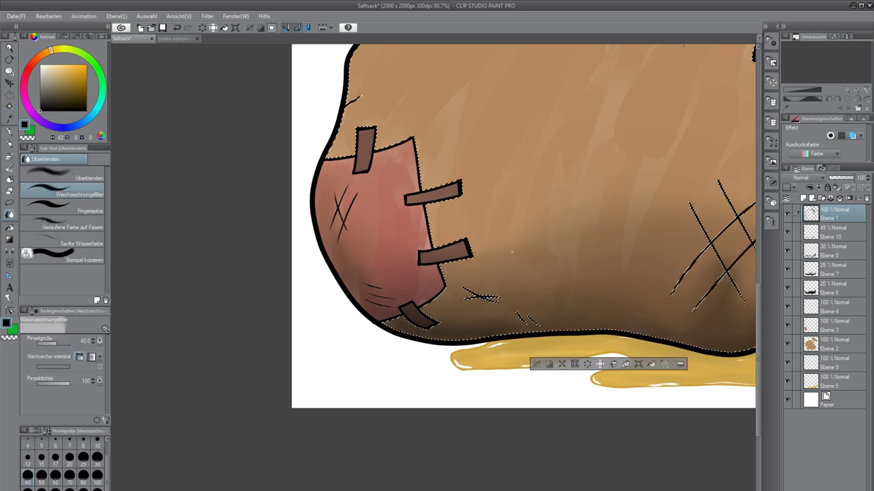
left_click(831, 233)
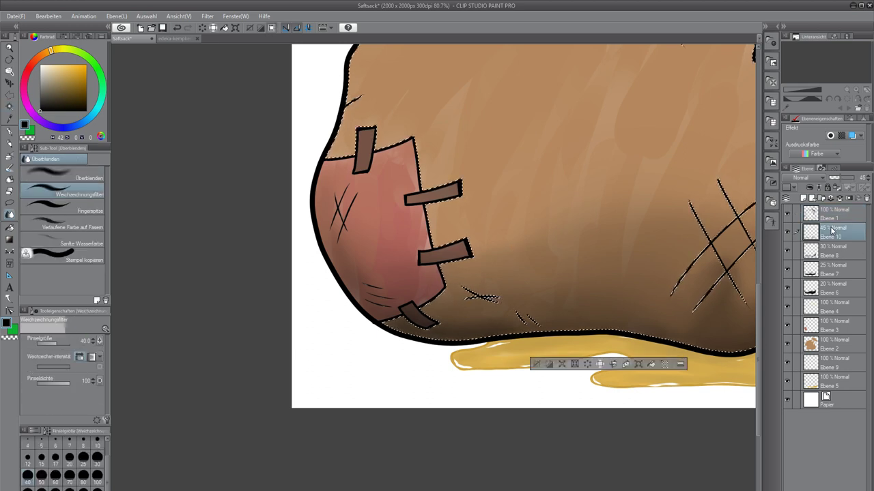
left_click(803, 198)
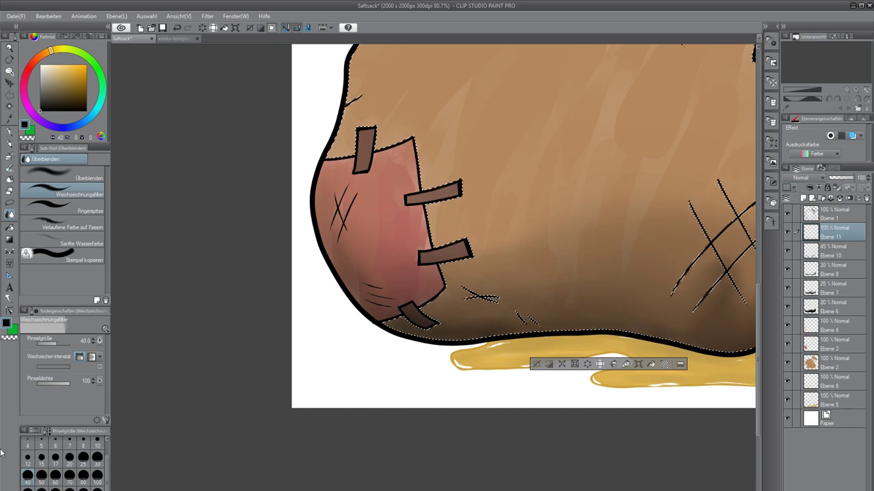
Choose the Malen und zusammenpassen watercolor brush and set the paint color to a sampled brown with HSV 29, 47, 46.
left_click(9, 167)
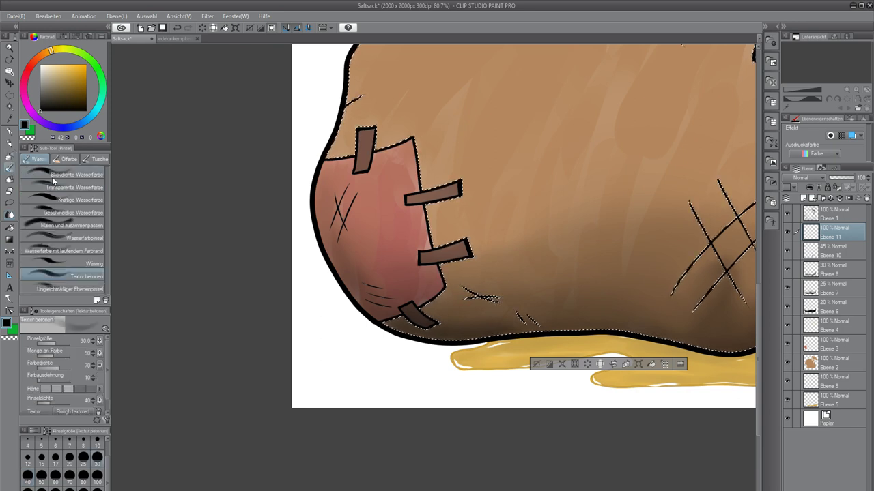
left_click(73, 216)
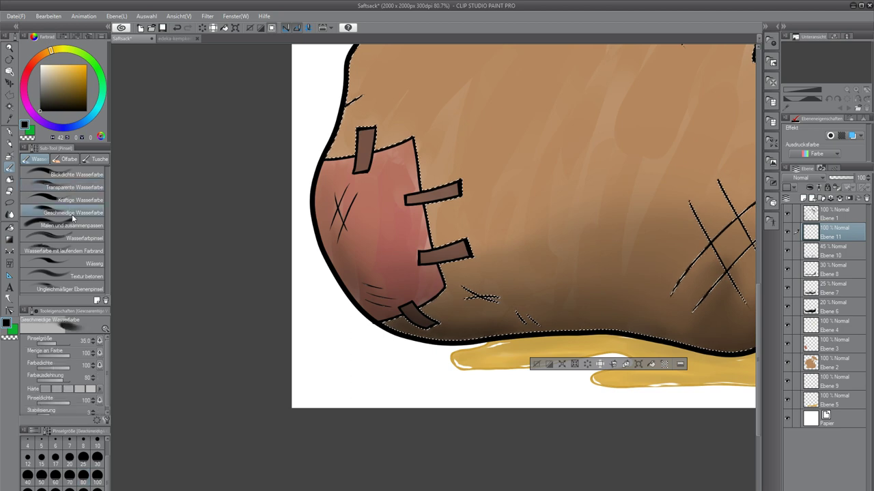
left_click(75, 227)
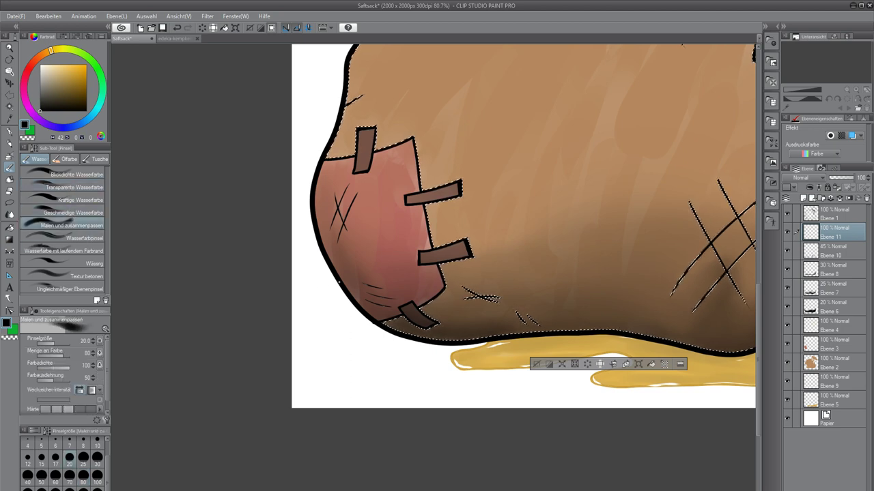
scroll(426, 270, "up", 5)
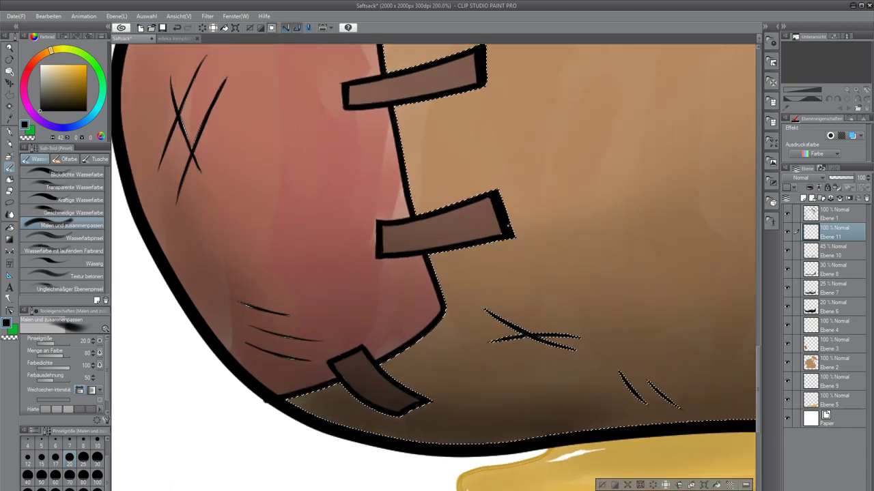
left_click(574, 247, "alt")
left_click(63, 88)
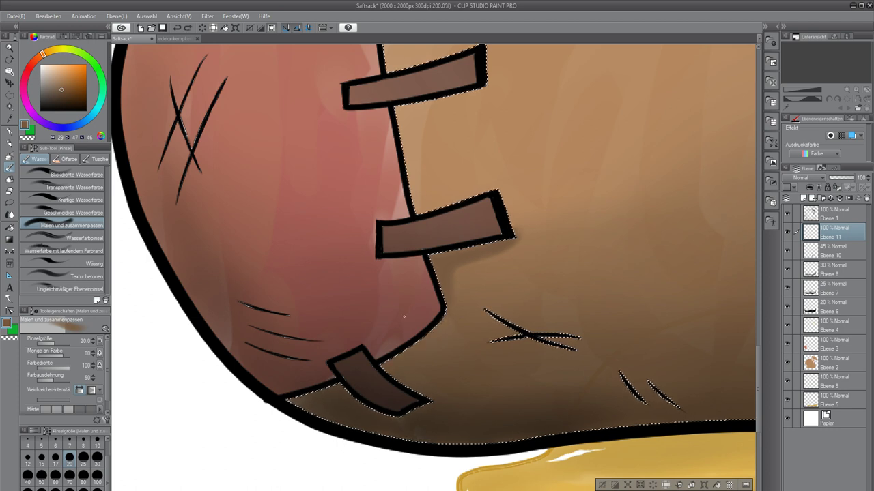
Undo the shadow stroke beneath the patch's lower right stitch, try a second one there and undo it as well.
key("ctrl+z")
left_click_drag(464, 266, 486, 254)
key("ctrl+z")
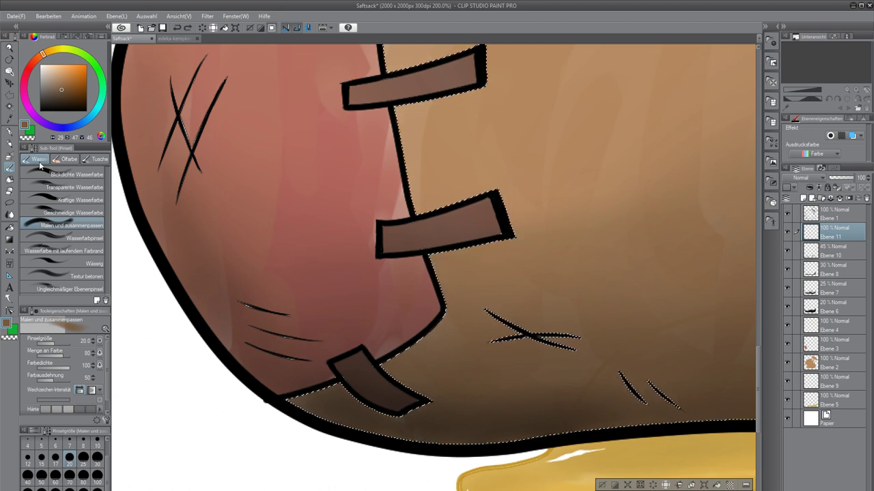
Try to paint the stitch's shadow with the Ölfarbe oil brush at sizes 8, 70 and 50.
left_click(66, 160)
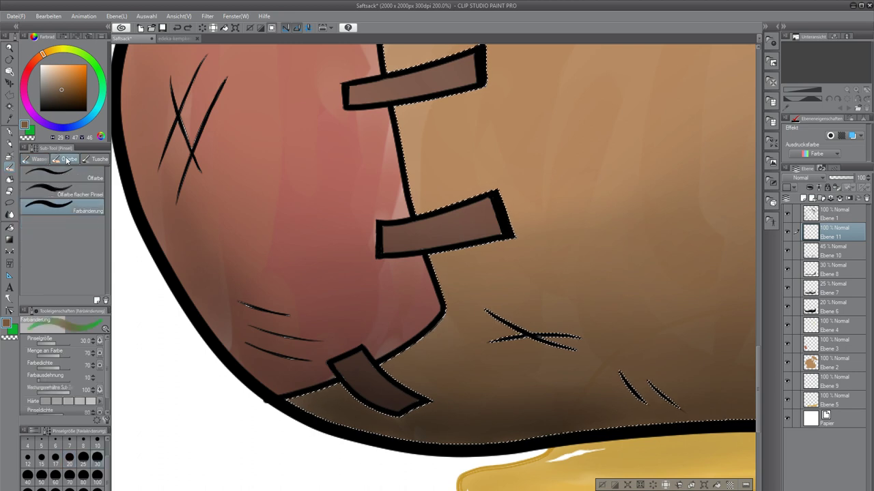
left_click(73, 172)
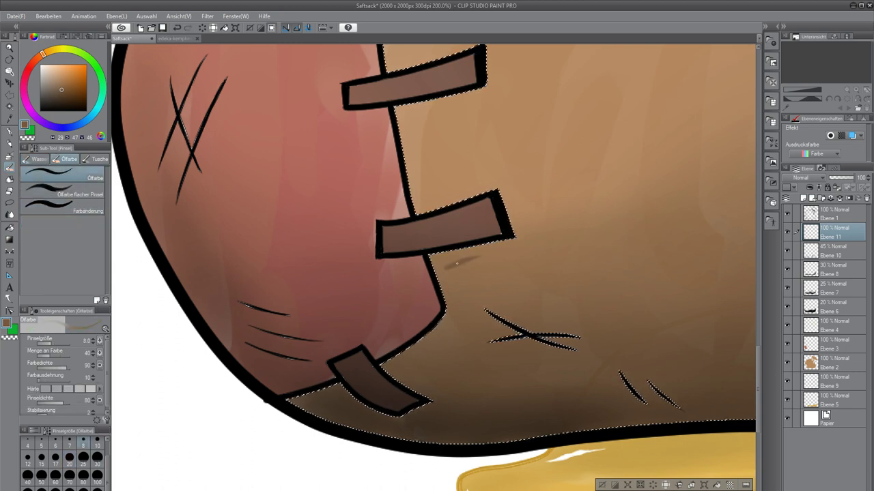
key("ctrl+z")
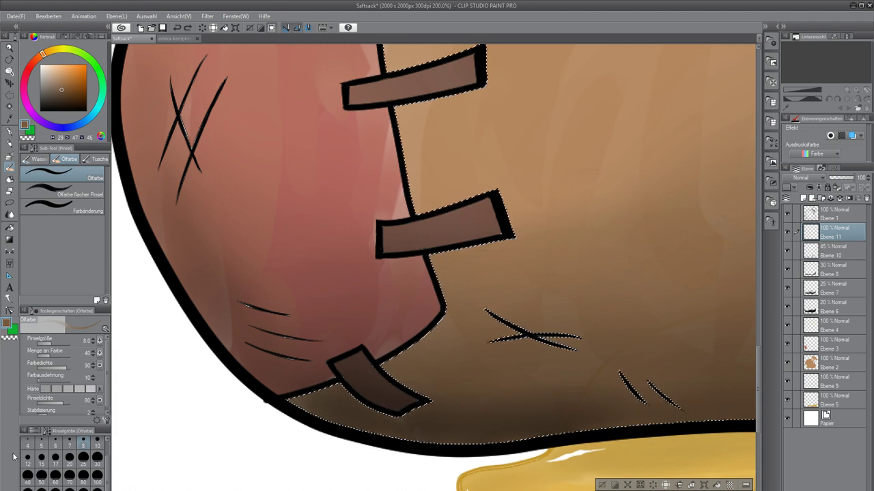
left_click(69, 479)
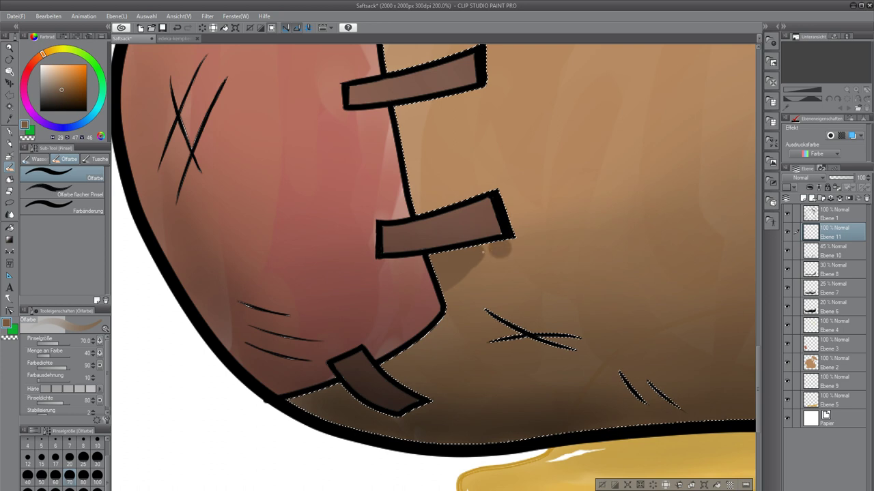
left_click(41, 476)
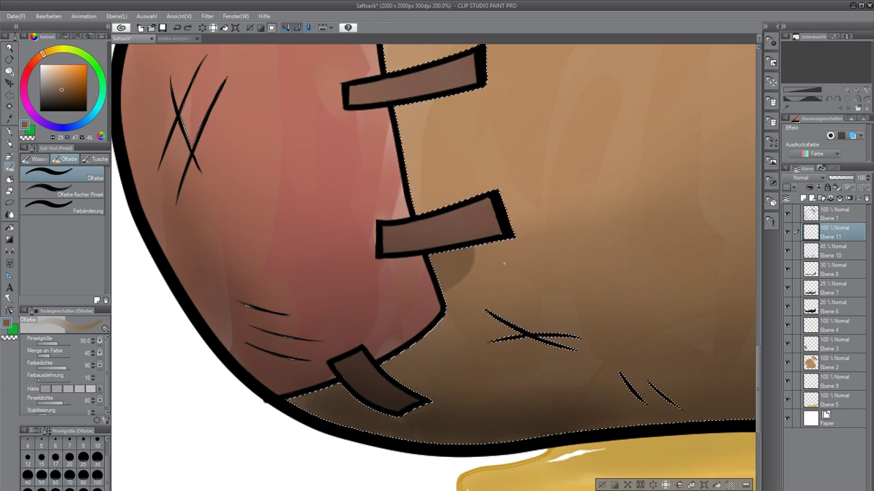
key("ctrl+z")
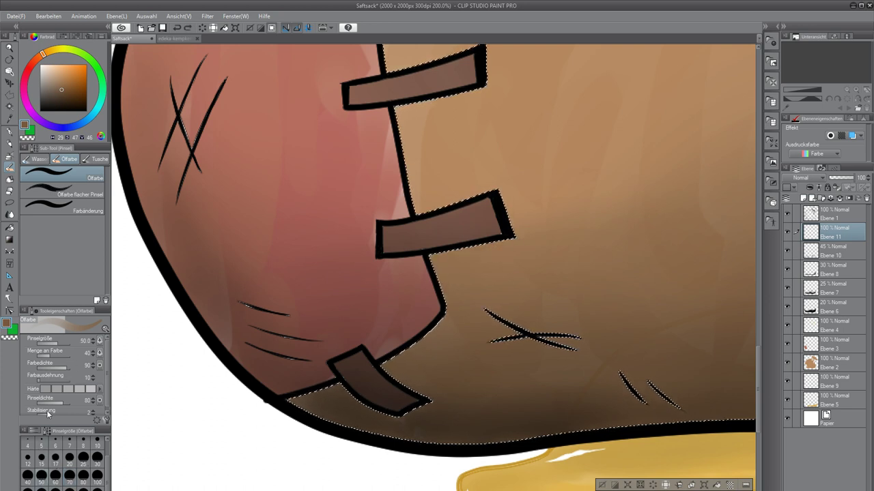
Test the Ölfarbe flacher Pinsel brush beneath the stitch and move layer Ebene 11 directly below Ebene 6.
left_click(78, 195)
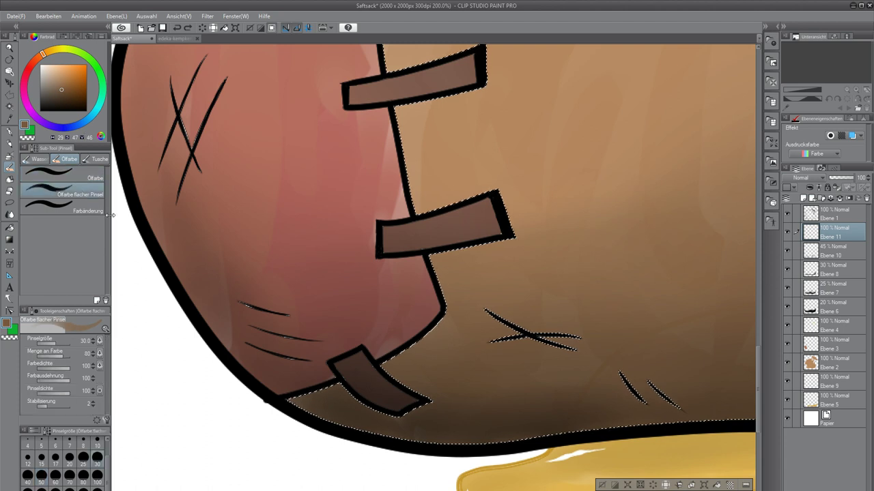
left_click_drag(480, 270, 498, 259)
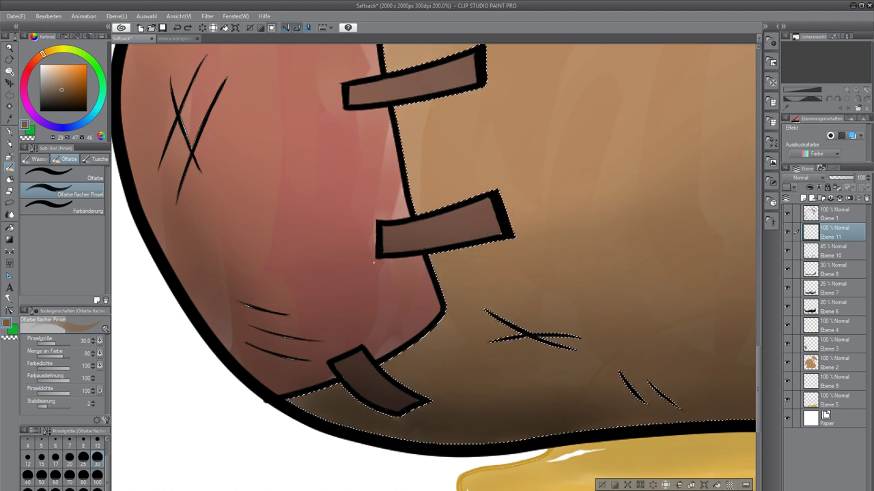
left_click_drag(846, 232, 832, 317)
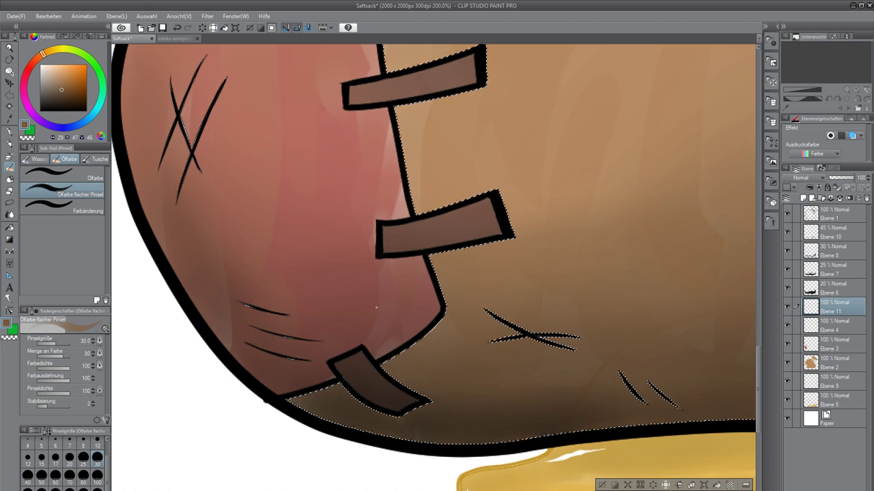
Try to paint a shadow along the red patch's bottom edge with the flat oil brush at size 30.
key("ctrl+z")
left_click_drag(301, 403, 354, 381)
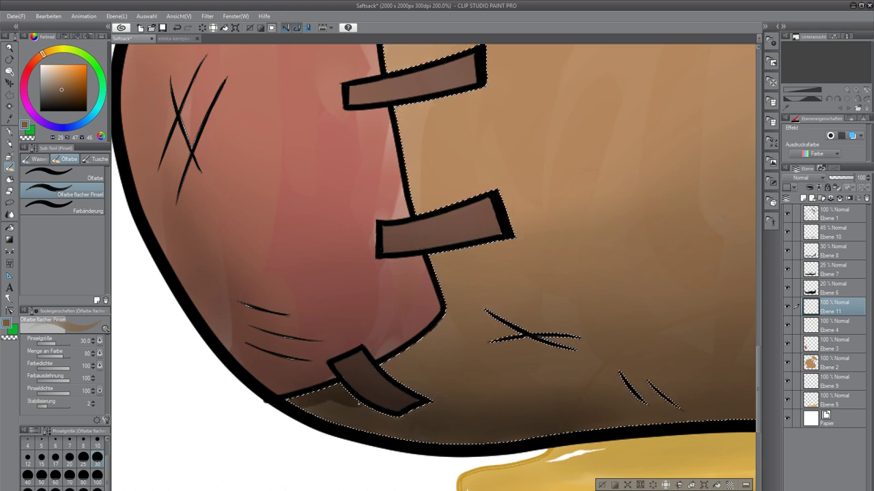
key("ctrl+z")
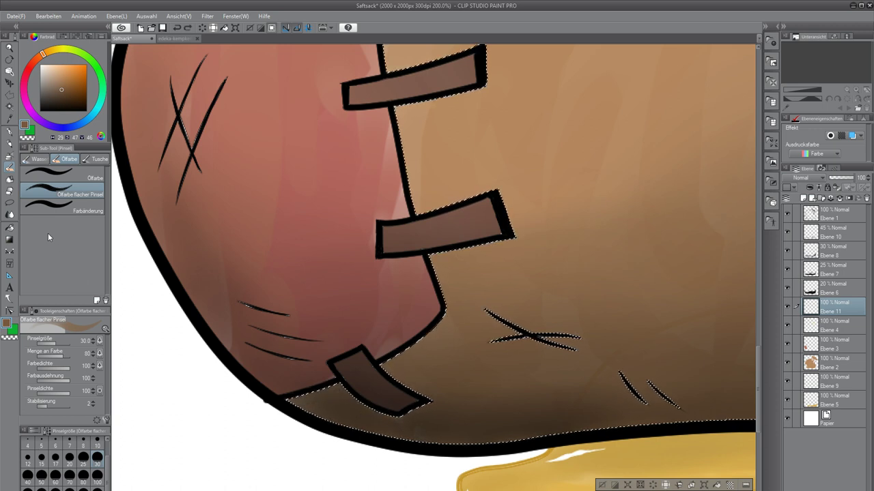
Try the Geschmeidige Wasserfarbe brush at size 35 for the shadow under the patch's bottom edge.
left_click(41, 159)
left_click(75, 187)
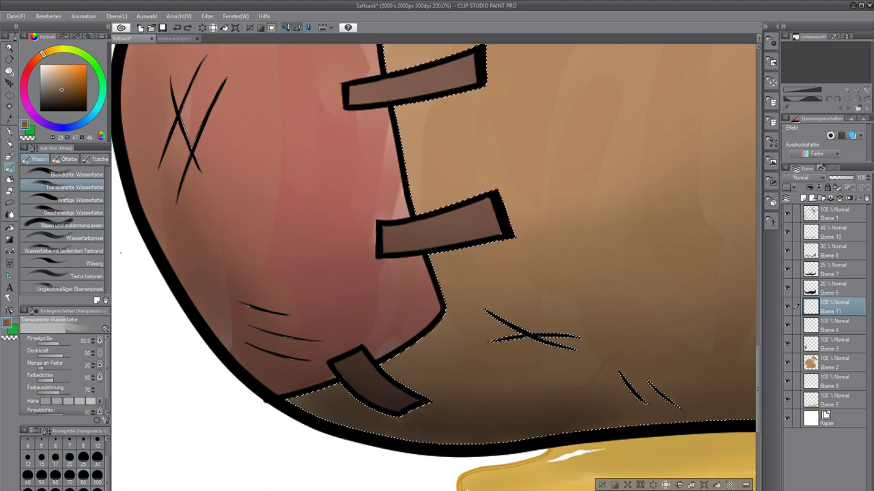
left_click(75, 225)
left_click(85, 212)
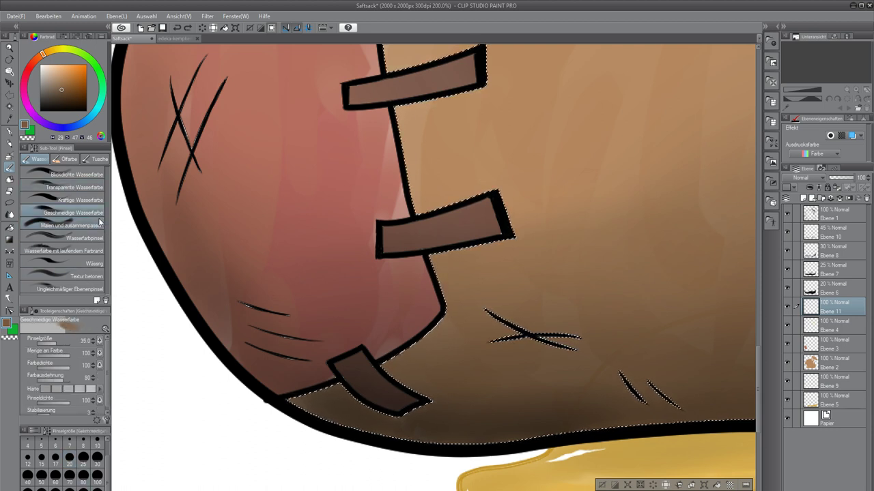
left_click_drag(300, 401, 340, 386)
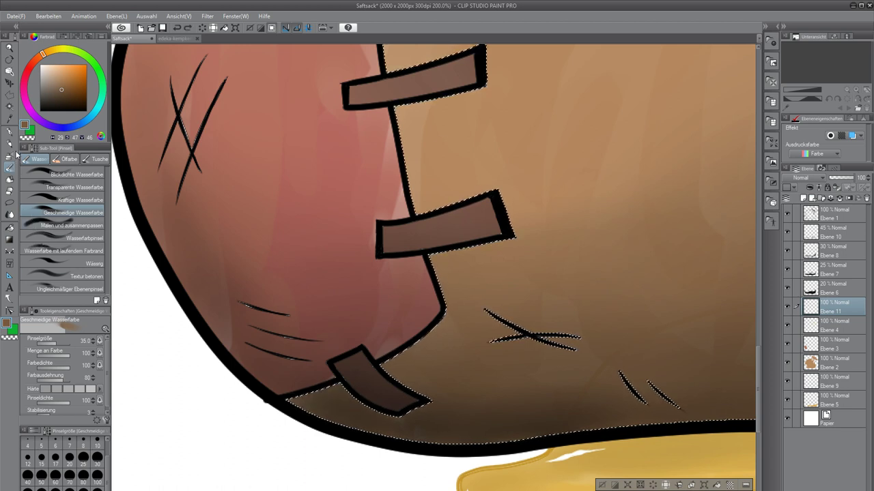
Paint a shadow beneath the lower right-hand stitch and along the patch's lower right edge with the Kräftige Wasserfarbe brush at size 80.
left_click(75, 187)
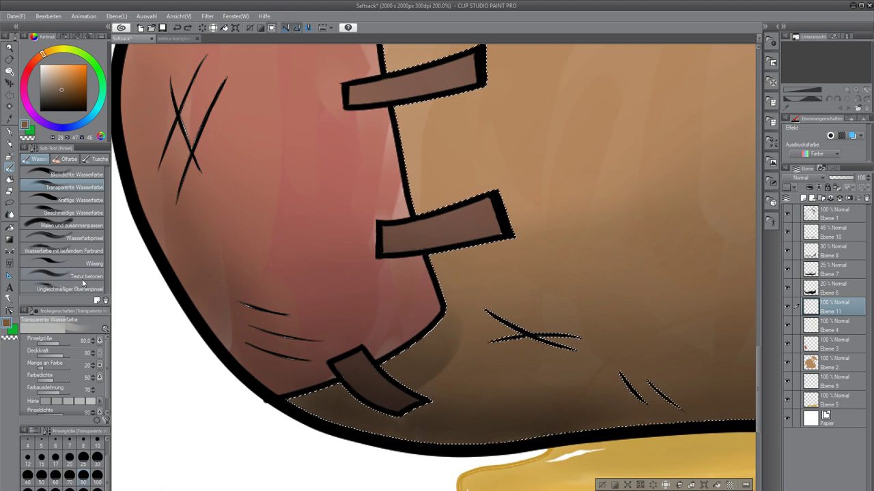
left_click(75, 199)
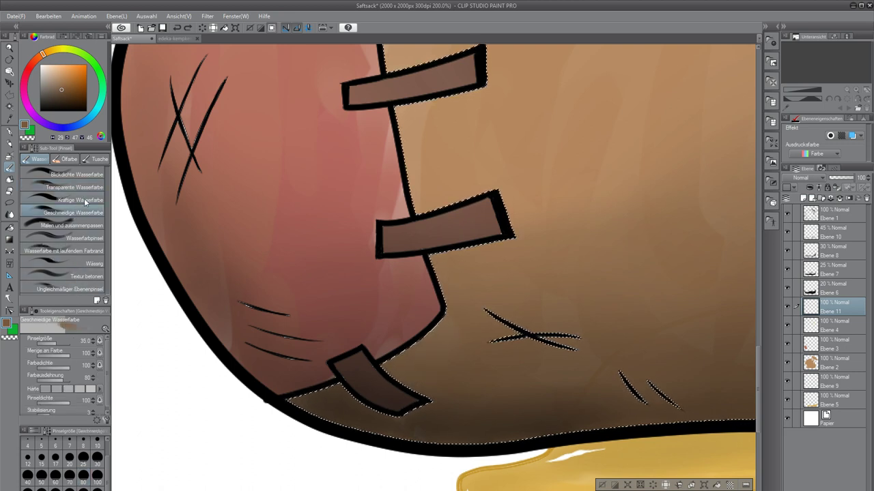
mouse_move(503, 253)
left_mouse_down()
mouse_move(465, 246)
mouse_move(451, 258)
mouse_move(496, 246)
mouse_move(434, 257)
left_mouse_up()
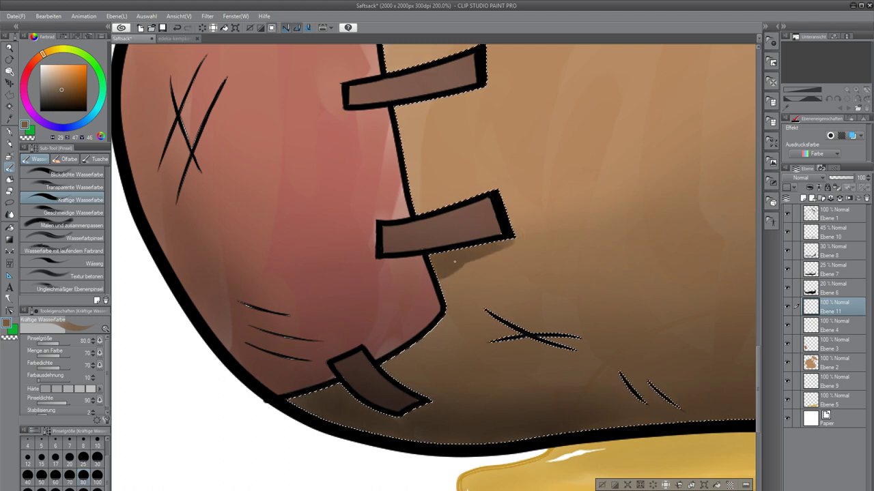
mouse_move(445, 311)
left_mouse_down()
mouse_move(400, 359)
mouse_move(413, 363)
mouse_move(396, 374)
mouse_move(421, 394)
mouse_move(408, 370)
left_mouse_up()
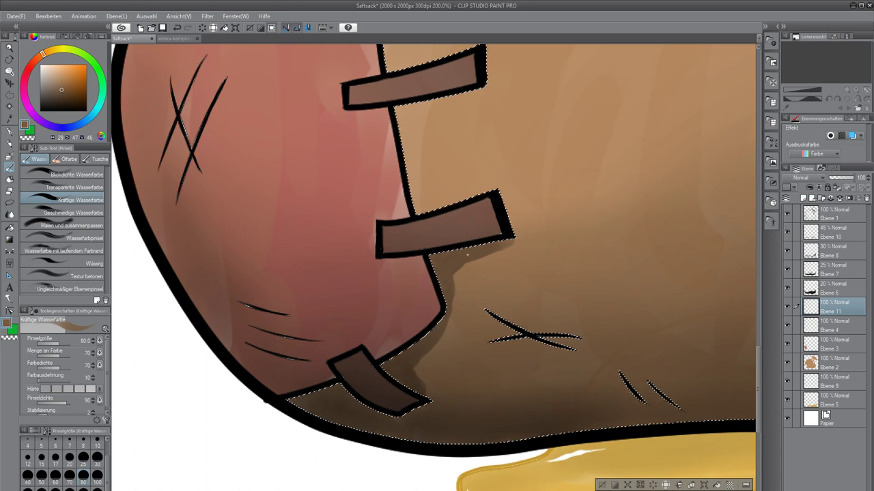
mouse_move(516, 239)
left_mouse_down()
mouse_move(503, 196)
mouse_move(509, 246)
mouse_move(471, 260)
mouse_move(323, 383)
left_mouse_up()
key("ctrl+z")
key("ctrl+z")
key("ctrl+z")
key("ctrl+z")
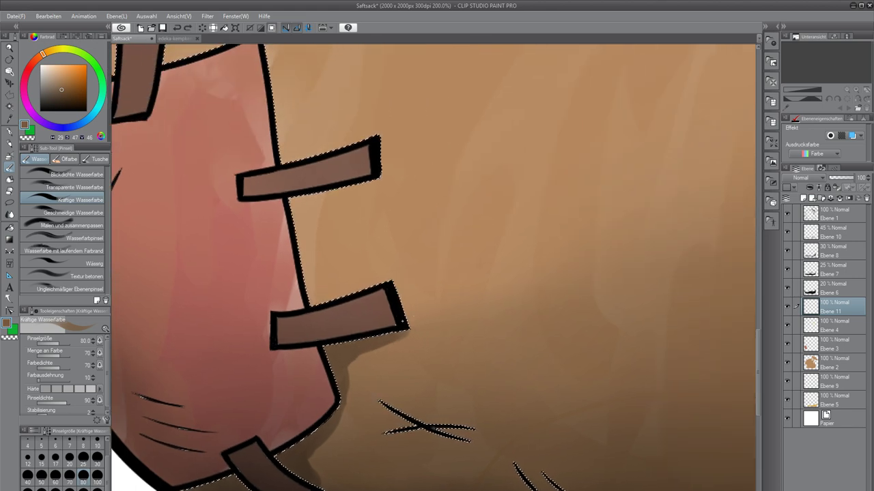
Set the brush size to 20 and shade the lower stitch's outer end and the patch's right edge between the two stitches.
left_click_drag(404, 298, 395, 286)
key("ctrl+z")
left_click(69, 458)
left_click_drag(396, 285, 408, 329)
key("ctrl+z")
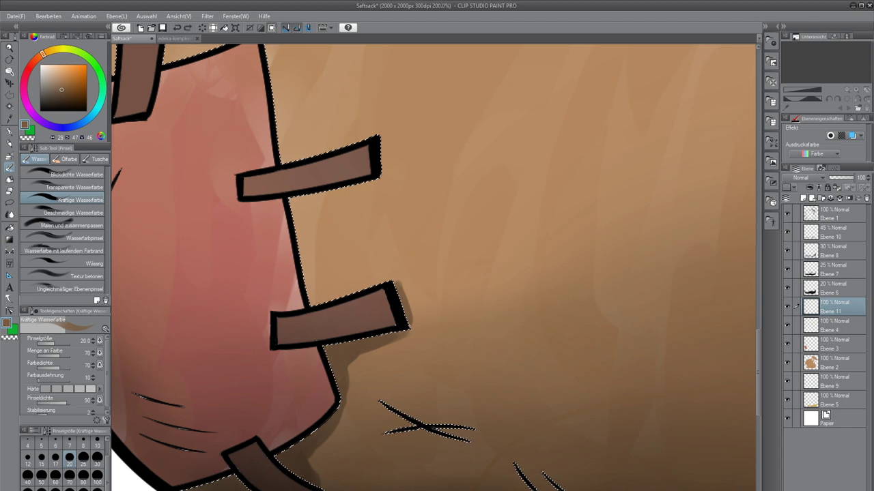
mouse_move(396, 283)
left_mouse_down()
mouse_move(409, 329)
mouse_move(351, 367)
mouse_move(351, 380)
left_mouse_up()
mouse_move(320, 205)
left_mouse_down()
mouse_move(251, 338)
mouse_move(265, 406)
left_mouse_up()
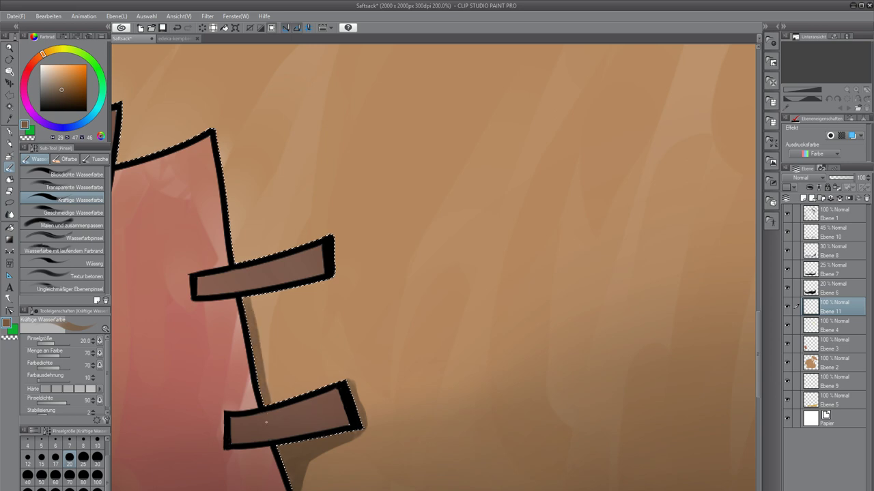
Paint a shadow beneath the upper right-hand stitch and around its outer end.
mouse_move(269, 296)
left_mouse_down()
mouse_move(255, 318)
mouse_move(252, 301)
mouse_move(332, 280)
left_mouse_up()
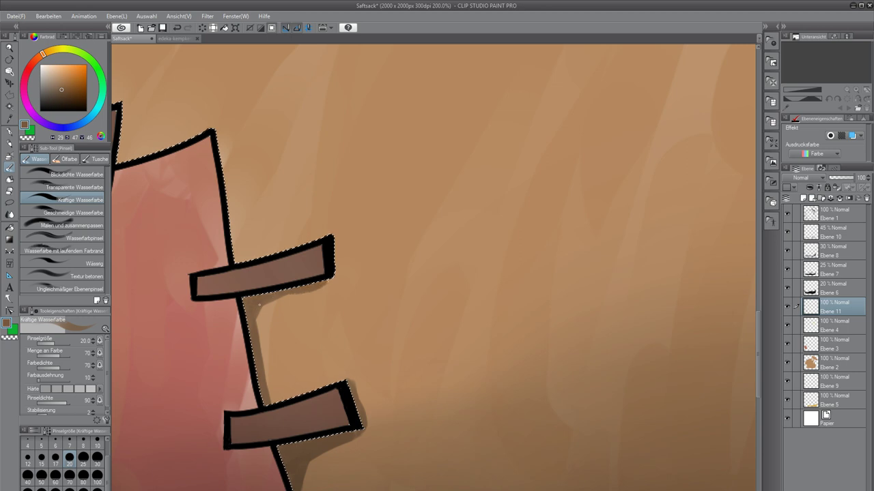
mouse_move(262, 308)
left_mouse_down()
mouse_move(318, 291)
mouse_move(335, 263)
mouse_move(335, 238)
mouse_move(337, 267)
left_mouse_up()
left_click_drag(281, 298, 259, 329)
left_click_drag(236, 286, 371, 347)
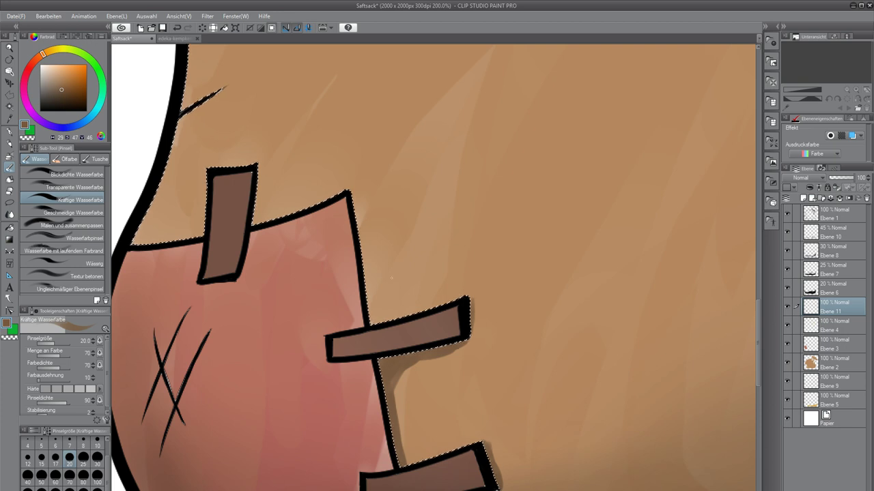
Shade the patch's right edge above the upper stitch, including the corner where the stitch meets the patch.
left_click_drag(356, 214, 367, 292)
left_click_drag(361, 243, 368, 315)
left_click_drag(365, 268, 378, 325)
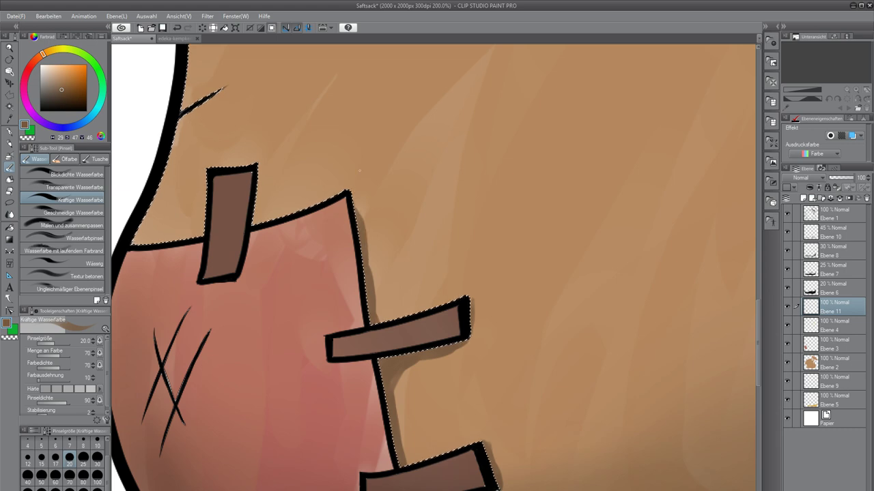
scroll(376, 205, "down", 3)
scroll(411, 230, "down", 4)
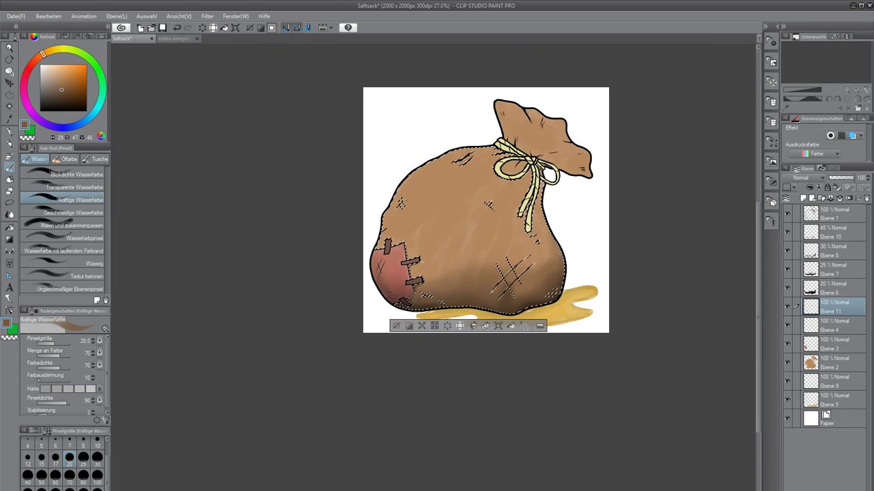
scroll(390, 254, "up", 5)
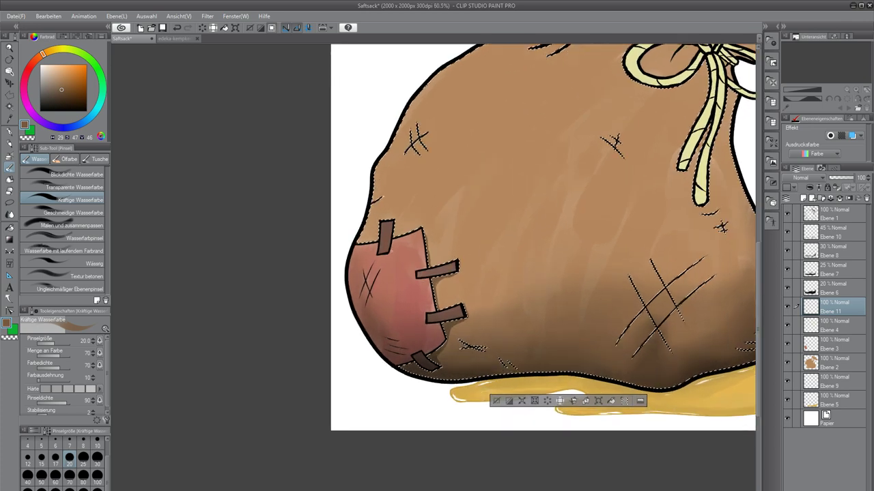
scroll(392, 252, "up", 4)
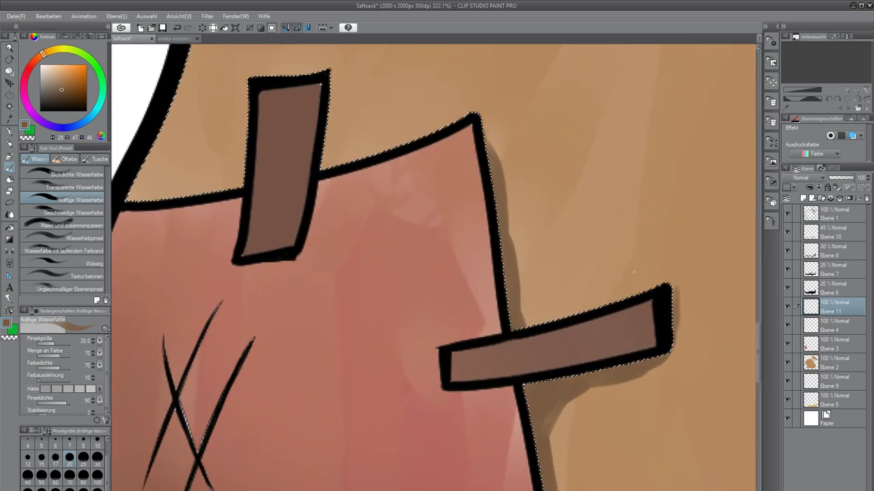
left_click_drag(634, 271, 512, 250)
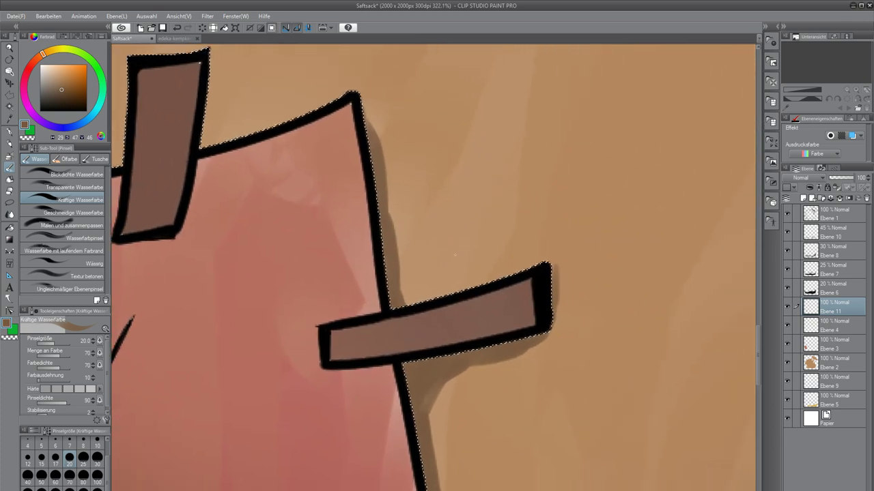
mouse_move(402, 303)
left_mouse_down()
mouse_move(439, 297)
mouse_move(402, 298)
mouse_move(403, 285)
left_mouse_up()
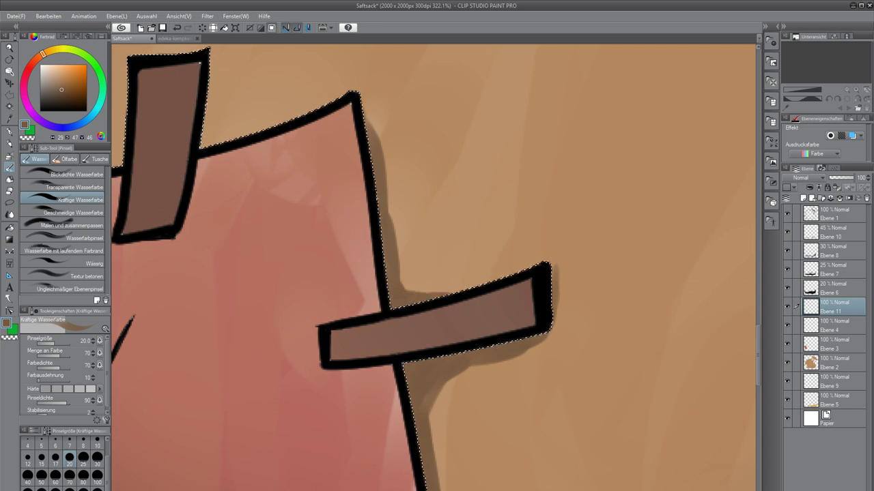
left_click_drag(401, 171, 414, 306)
Paint shadows along the patch's top edge and along both long sides of the vertical stitch crossing it.
left_click_drag(140, 82, 372, 52)
left_click_drag(247, 283, 363, 277)
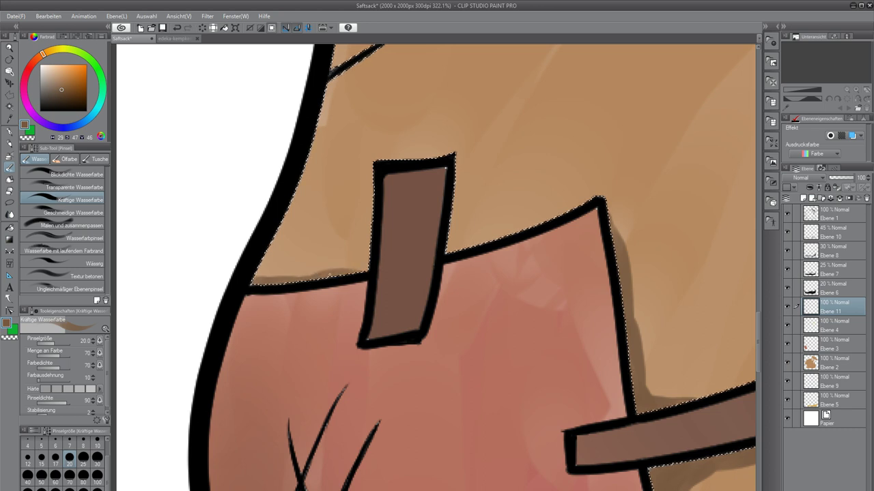
mouse_move(447, 251)
left_mouse_down()
mouse_move(591, 210)
mouse_move(587, 201)
mouse_move(574, 205)
mouse_move(601, 196)
mouse_move(445, 251)
mouse_move(395, 313)
left_mouse_up()
key("ctrl+z")
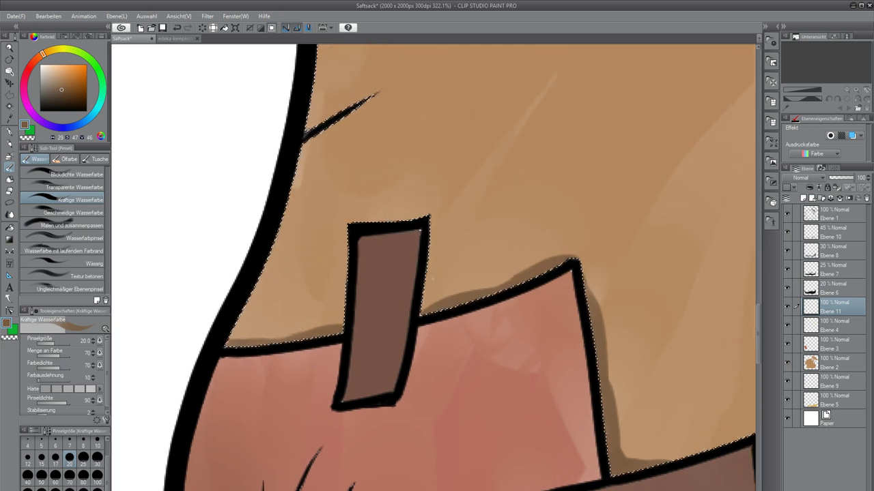
left_click_drag(431, 241, 424, 295)
mouse_move(428, 259)
left_mouse_down()
mouse_move(432, 233)
mouse_move(431, 243)
left_mouse_up()
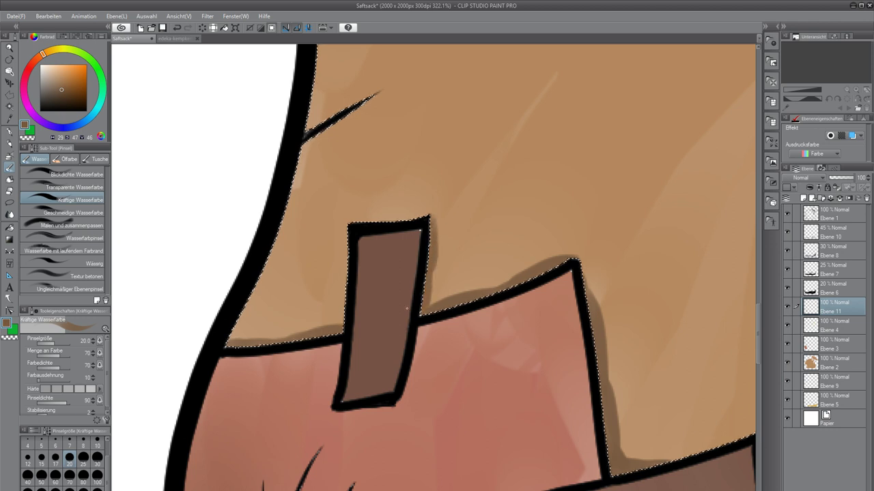
left_click_drag(341, 323, 346, 245)
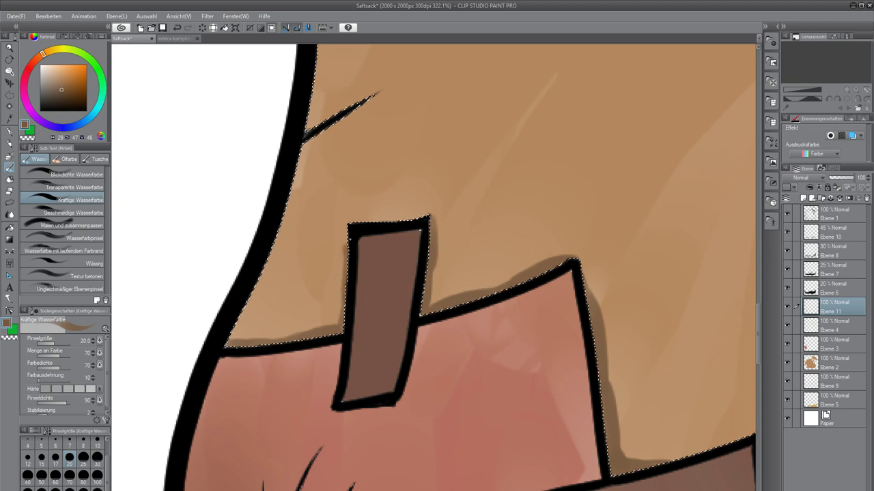
Shade the short crease above the patch and the sack's inner outline between that crease and the patch.
left_click_drag(247, 318, 220, 413)
mouse_move(266, 252)
left_mouse_down()
mouse_move(277, 223)
mouse_move(194, 387)
mouse_move(256, 305)
mouse_move(338, 252)
left_mouse_up()
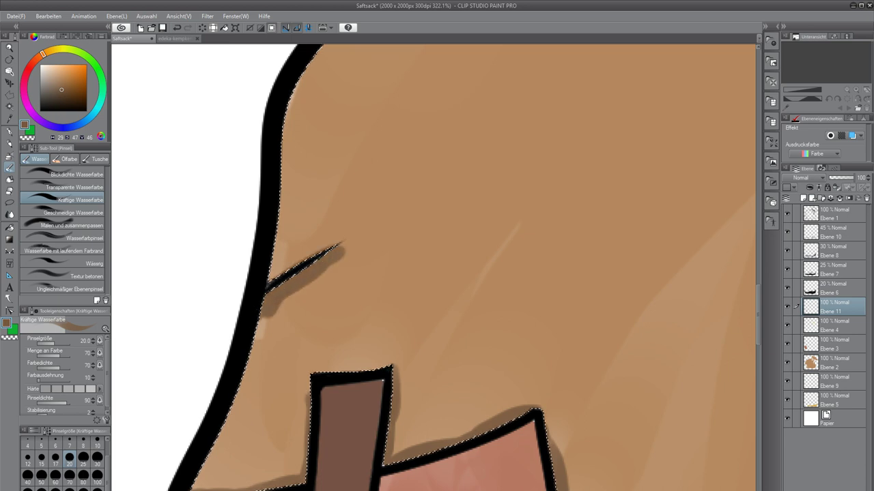
left_click_drag(270, 287, 360, 145)
mouse_move(345, 194)
left_mouse_down()
mouse_move(282, 314)
mouse_move(346, 212)
mouse_move(293, 349)
mouse_move(297, 339)
mouse_move(328, 346)
mouse_move(311, 318)
mouse_move(327, 340)
mouse_move(340, 338)
mouse_move(314, 300)
mouse_move(318, 326)
mouse_move(335, 249)
mouse_move(375, 159)
mouse_move(357, 174)
mouse_move(454, 94)
left_mouse_up()
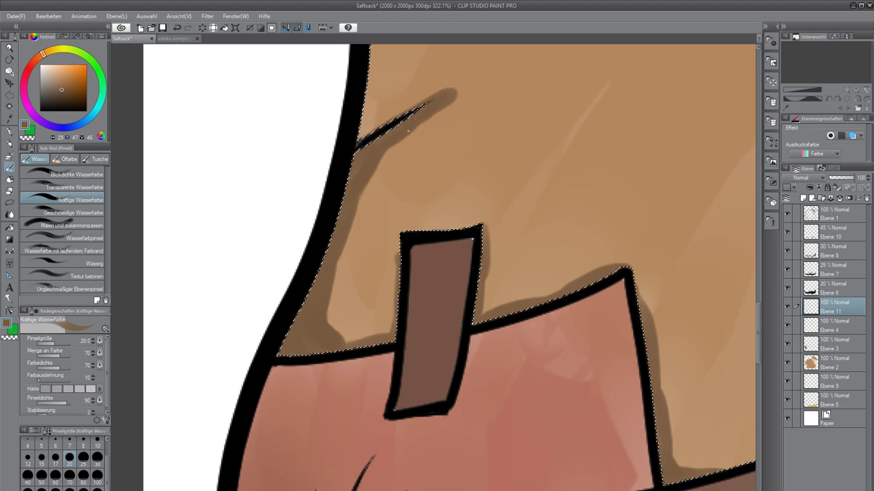
Paint a shadow along the inside of the sack's left outline, from the short crease up to the sack's shoulder.
left_click_drag(431, 61, 328, 398)
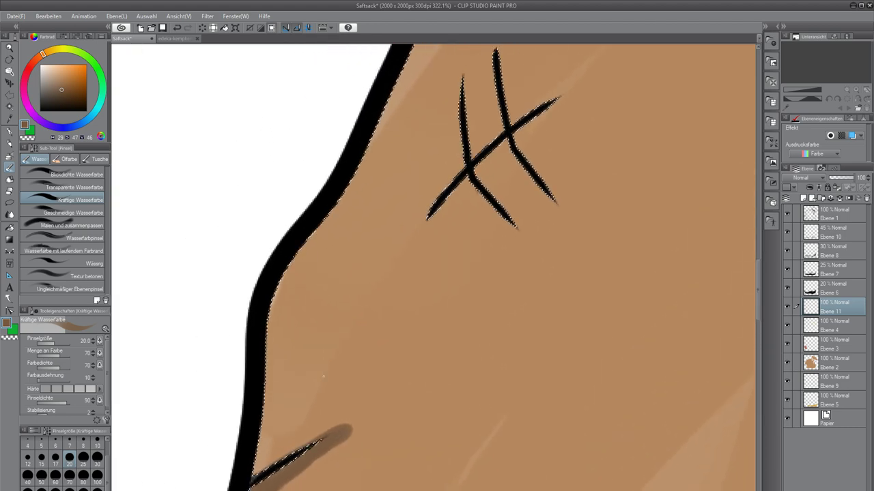
mouse_move(281, 421)
left_mouse_down()
mouse_move(240, 476)
mouse_move(263, 398)
mouse_move(243, 458)
left_mouse_up()
mouse_move(256, 417)
left_mouse_down()
mouse_move(269, 287)
mouse_move(307, 194)
mouse_move(283, 314)
mouse_move(269, 285)
mouse_move(336, 146)
mouse_move(243, 318)
left_mouse_up()
mouse_move(239, 355)
left_mouse_down()
mouse_move(297, 231)
mouse_move(291, 170)
mouse_move(163, 371)
left_mouse_up()
left_click_drag(158, 432, 251, 271)
left_click_drag(225, 311, 329, 194)
left_click_drag(273, 246, 418, 112)
mouse_move(418, 113)
left_mouse_down()
mouse_move(378, 143)
mouse_move(290, 244)
left_mouse_up()
left_click_drag(229, 285, 477, 120)
left_click_drag(431, 156, 525, 103)
mouse_move(480, 121)
left_mouse_down()
mouse_move(234, 304)
mouse_move(420, 229)
left_mouse_up()
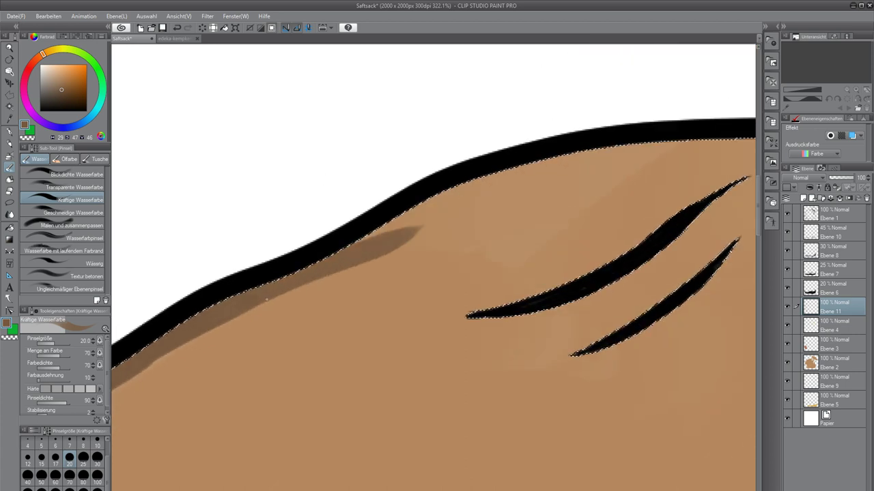
Extend the outline shadow along the sack's upper edge as far as the rope.
left_click_drag(352, 247, 490, 177)
left_click_drag(406, 229, 498, 181)
left_click_drag(395, 245, 520, 181)
left_click_drag(486, 205, 607, 158)
mouse_move(491, 183)
left_mouse_down()
mouse_move(634, 147)
mouse_move(632, 155)
left_mouse_up()
mouse_move(628, 174)
left_mouse_down()
mouse_move(358, 223)
mouse_move(479, 197)
left_mouse_up()
left_click_drag(348, 214, 565, 192)
left_click_drag(486, 198, 653, 186)
left_click_drag(517, 201, 669, 184)
mouse_move(600, 194)
left_mouse_down()
mouse_move(473, 222)
mouse_move(489, 231)
mouse_move(481, 232)
mouse_move(543, 222)
left_mouse_up()
left_click_drag(451, 246, 543, 232)
Try to paint broad shadows beneath the two curved creases near the sack's upper edge.
mouse_move(161, 404)
left_mouse_down()
mouse_move(402, 322)
mouse_move(564, 206)
mouse_move(346, 295)
mouse_move(389, 267)
left_mouse_up()
mouse_move(327, 295)
left_mouse_down()
mouse_move(408, 257)
mouse_move(414, 243)
left_mouse_up()
left_click_drag(382, 269, 453, 214)
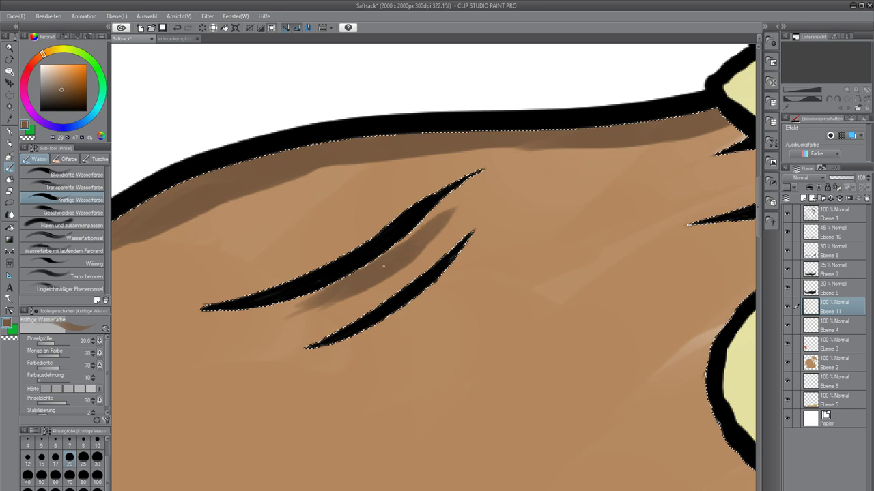
left_click_drag(408, 255, 468, 195)
left_click_drag(430, 230, 499, 172)
left_click_drag(341, 290, 196, 326)
left_click_drag(253, 320, 324, 299)
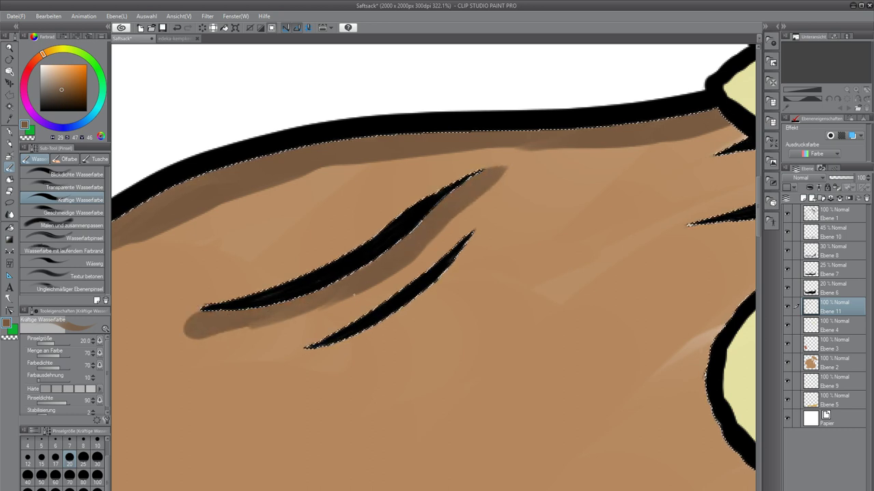
mouse_move(317, 346)
left_mouse_down()
mouse_move(413, 306)
mouse_move(303, 354)
mouse_move(417, 303)
mouse_move(314, 360)
mouse_move(406, 311)
mouse_move(352, 341)
mouse_move(473, 246)
mouse_move(486, 252)
mouse_move(492, 225)
left_mouse_up()
Check the whole sack and undo the broad shadows beneath the two curved creases.
scroll(510, 185, "down", 10)
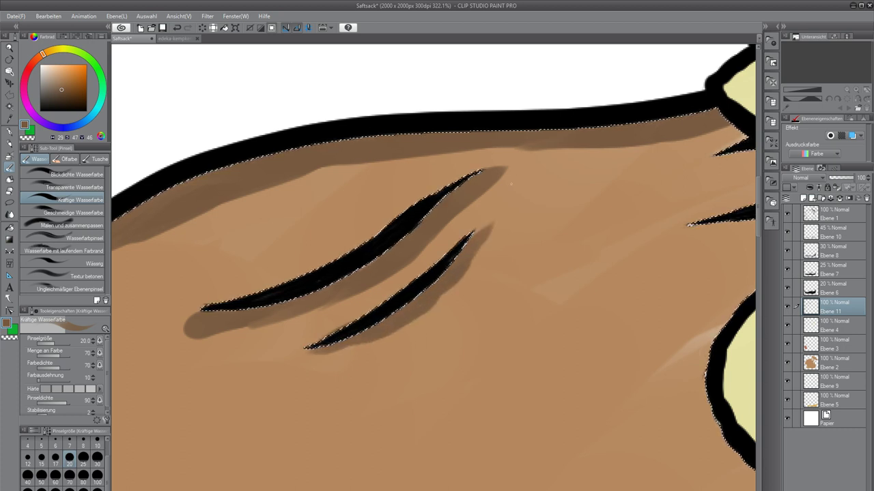
scroll(416, 273, "down", 5)
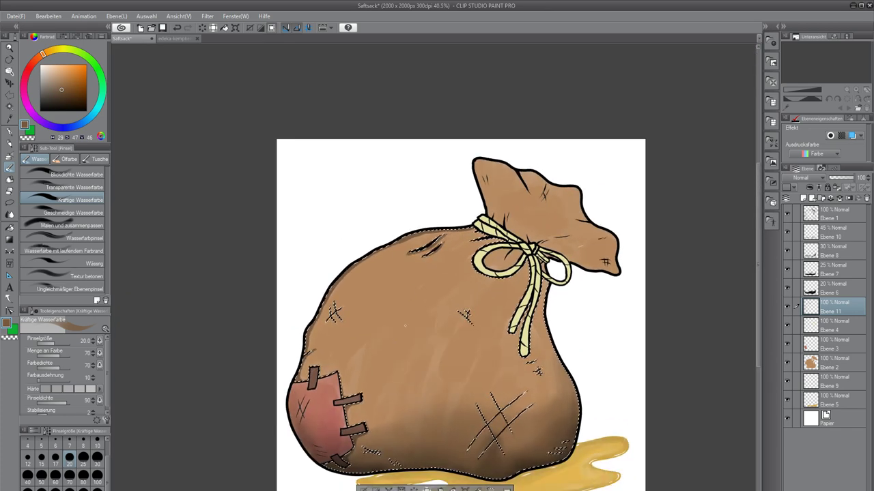
scroll(420, 266, "up", 5)
scroll(420, 239, "up", 3)
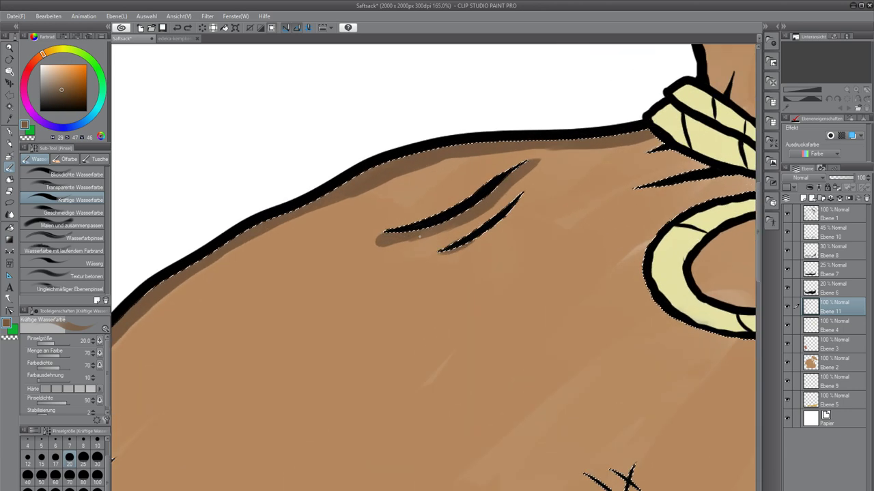
scroll(419, 239, "up", 3)
scroll(445, 227, "up", 1)
key("ctrl+z")
key("ctrl+z")
key("ctrl+z")
key("ctrl+z")
key("ctrl+z")
key("ctrl+z")
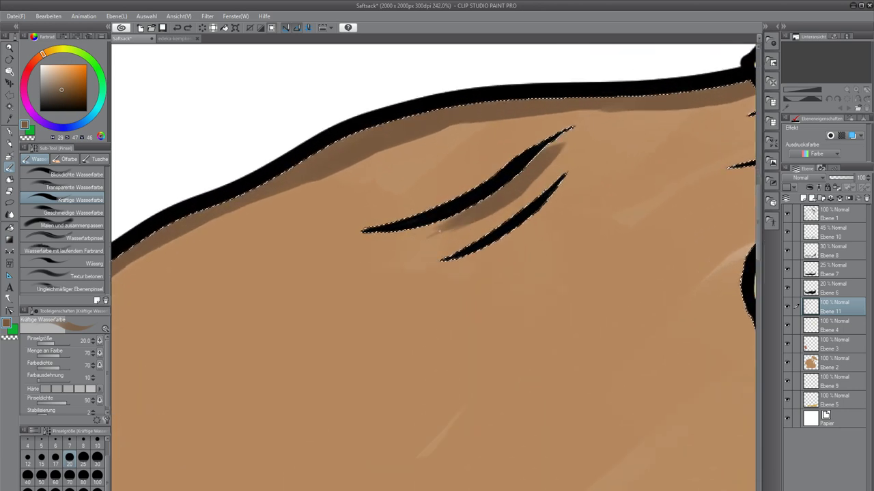
Paint thin, narrow shadows directly beneath the two curved creases near the sack's upper edge.
scroll(441, 230, "up", 2)
scroll(439, 231, "up", 1)
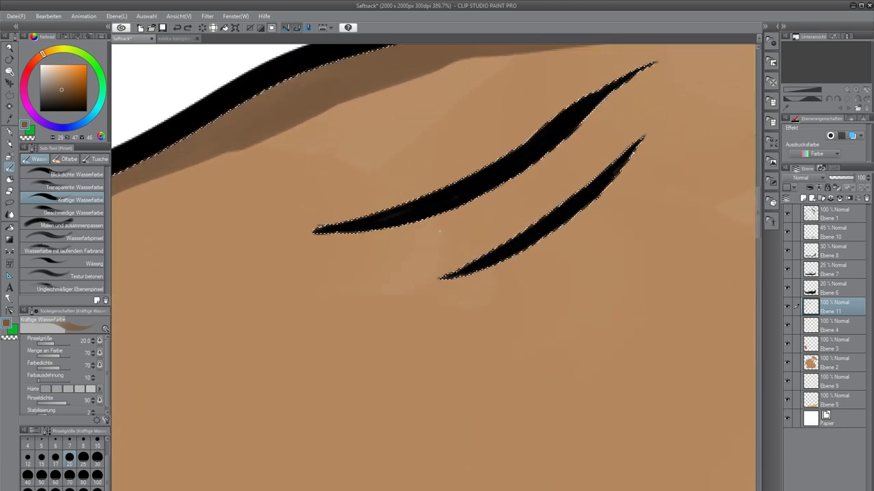
left_click_drag(642, 239, 645, 302)
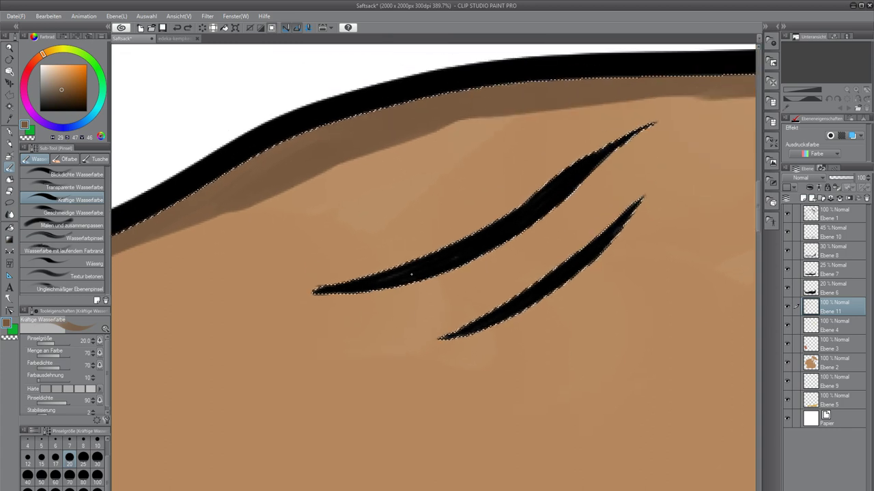
mouse_move(355, 294)
left_mouse_down()
mouse_move(440, 281)
mouse_move(599, 183)
left_mouse_up()
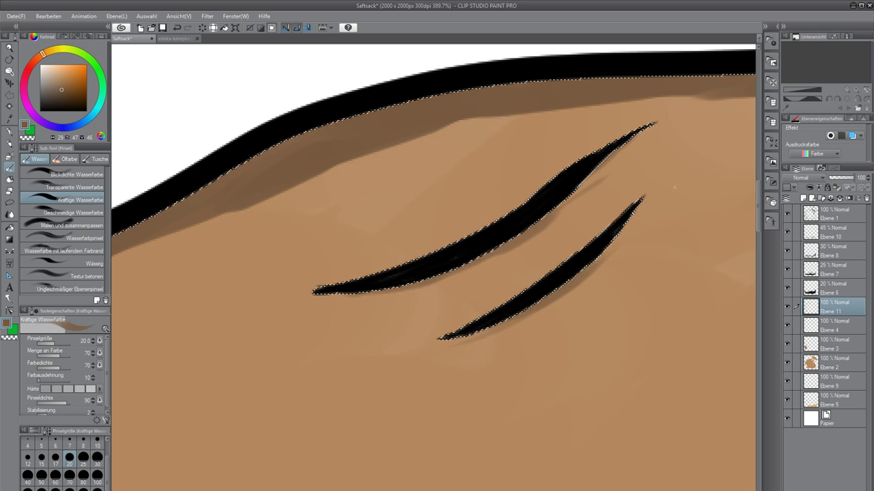
scroll(489, 291, "down", 2)
scroll(489, 291, "down", 8)
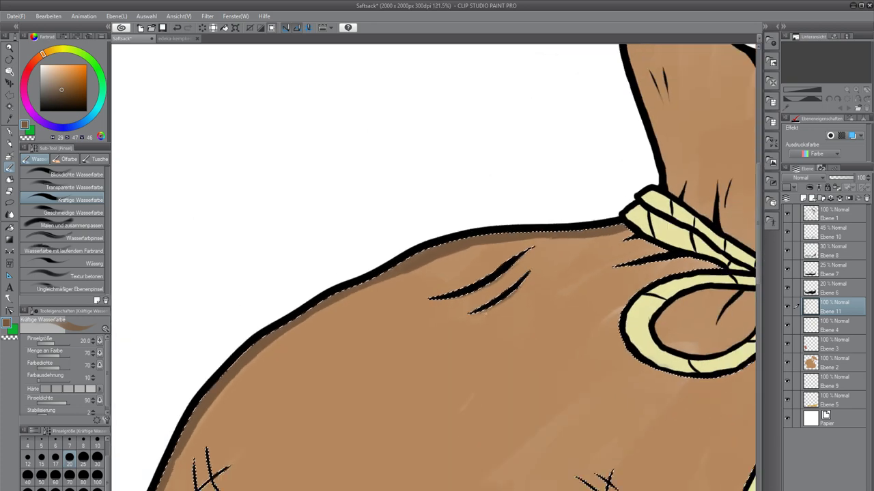
scroll(489, 291, "down", 3)
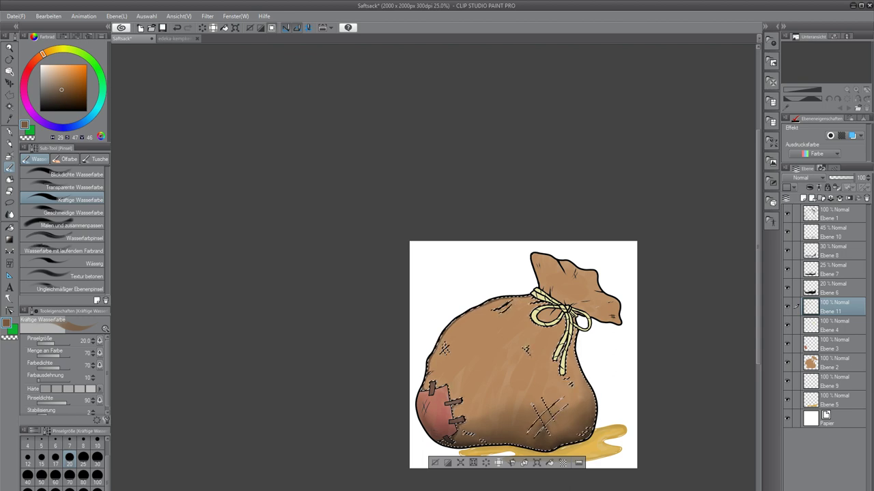
scroll(513, 352, "up", 12)
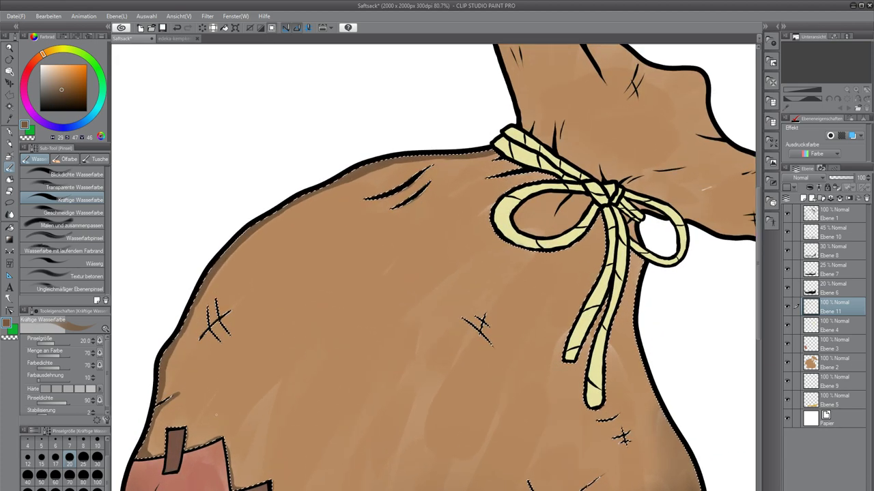
Add the sack area inside the rope bow's large loop to the selection, using the line-art layer Ebene 1.
scroll(609, 210, "up", 3)
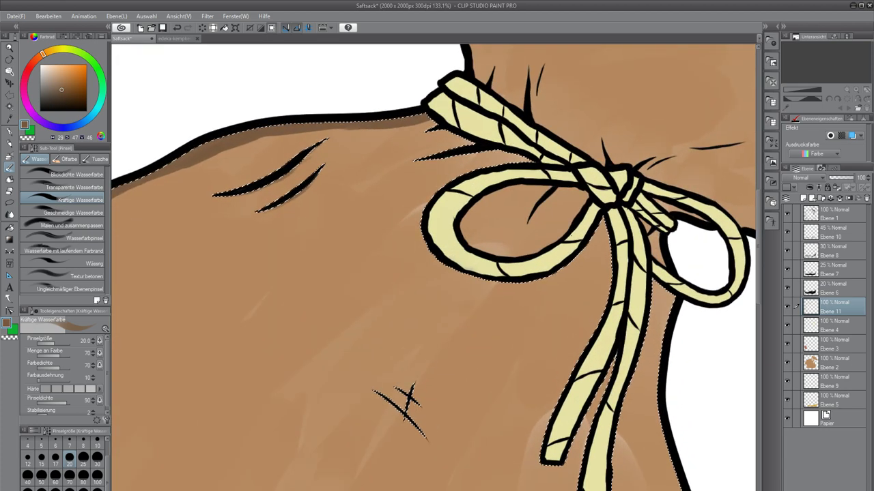
left_click_drag(609, 210, 485, 234)
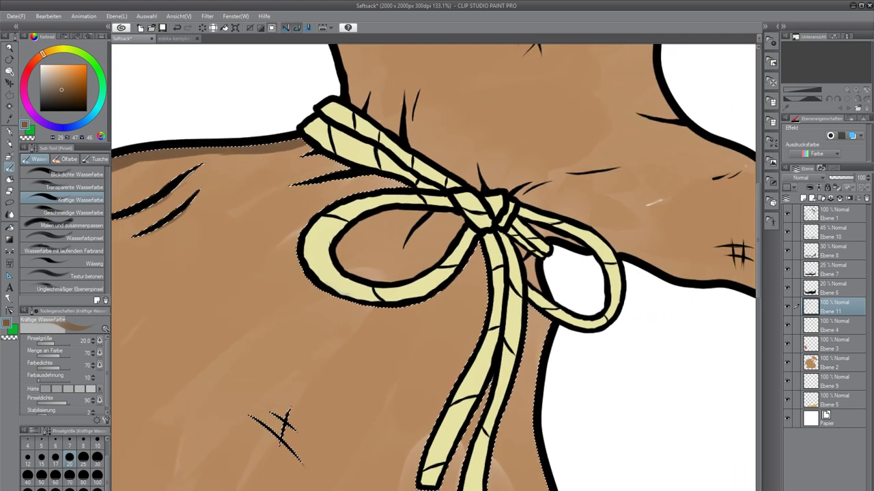
left_click(840, 217)
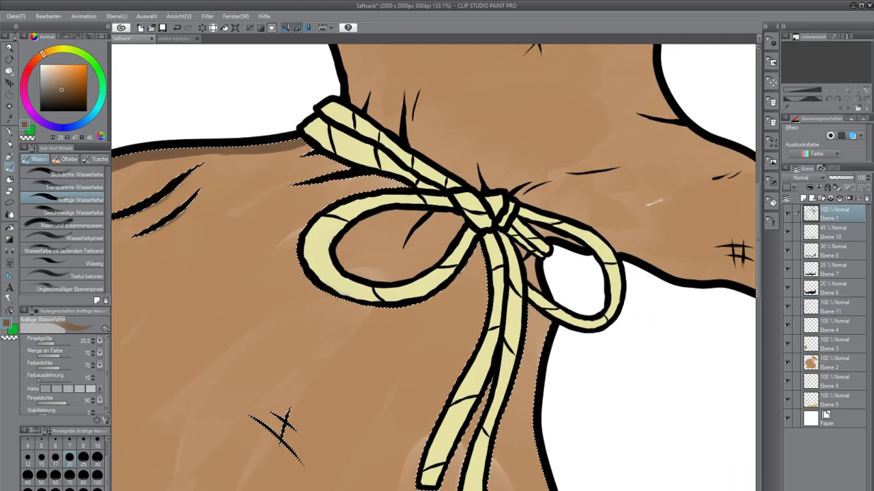
key("w")
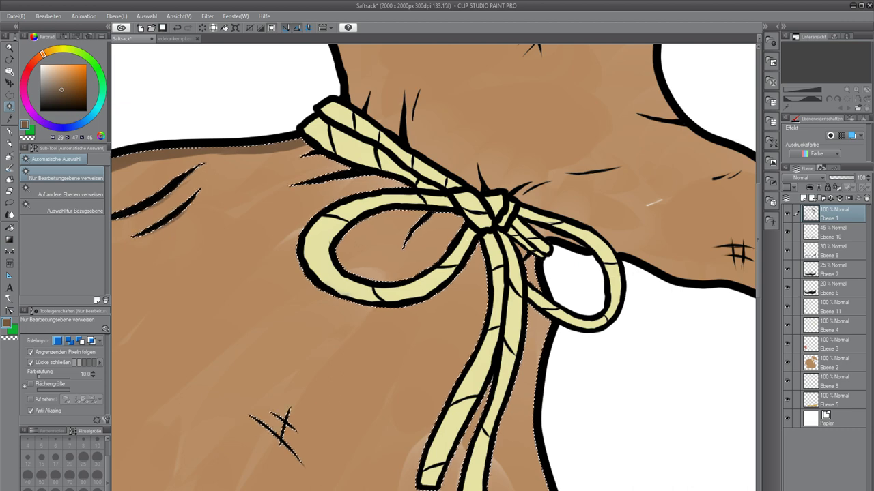
key("b")
left_click_drag(221, 173, 342, 247)
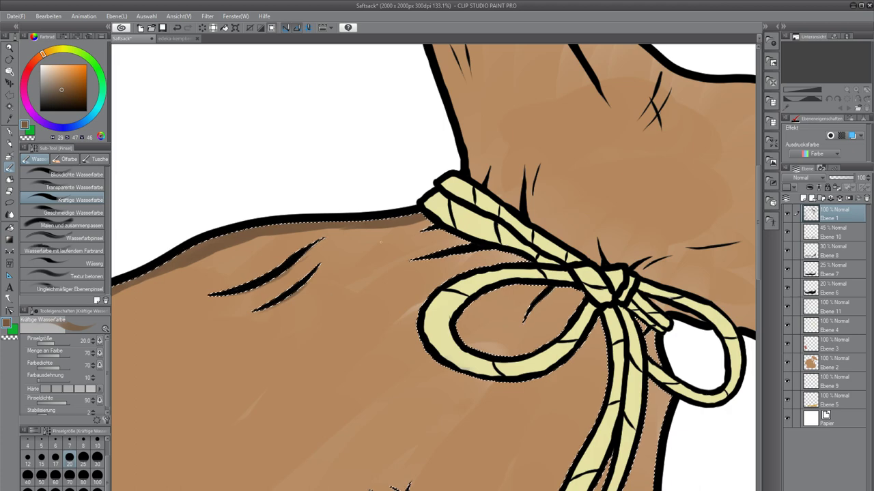
key("r")
left_click_drag(372, 193, 337, 334)
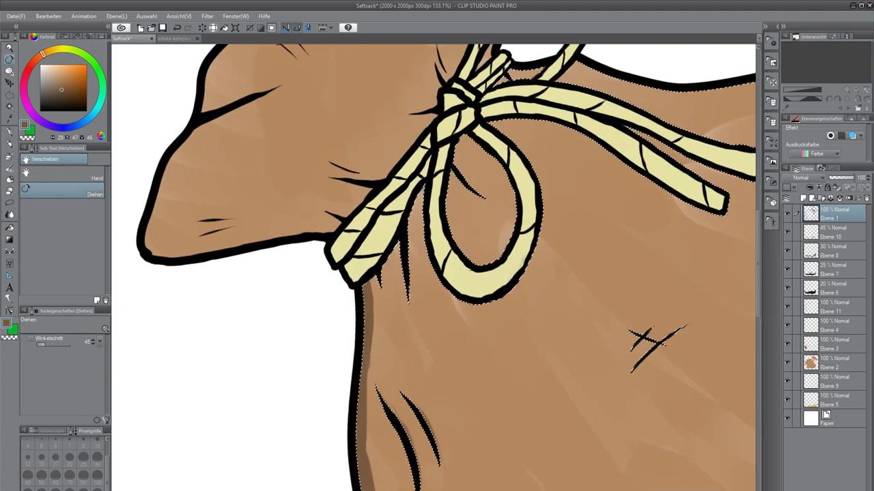
key("b")
left_click(815, 237)
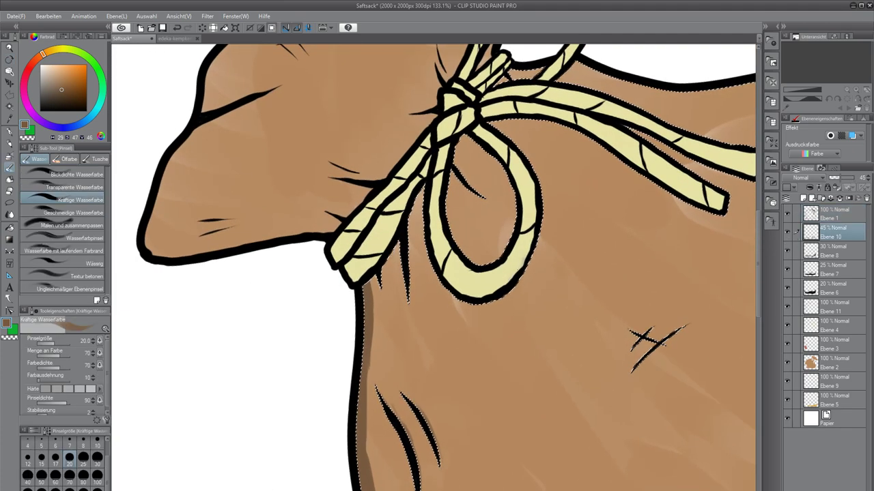
scroll(399, 294, "up", 4)
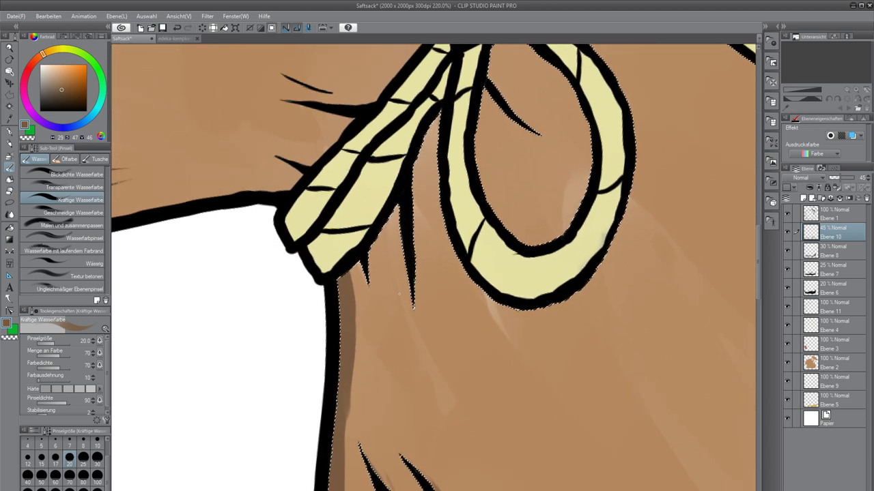
mouse_move(321, 248)
left_mouse_down()
mouse_move(300, 281)
mouse_move(239, 335)
mouse_move(197, 405)
left_mouse_up()
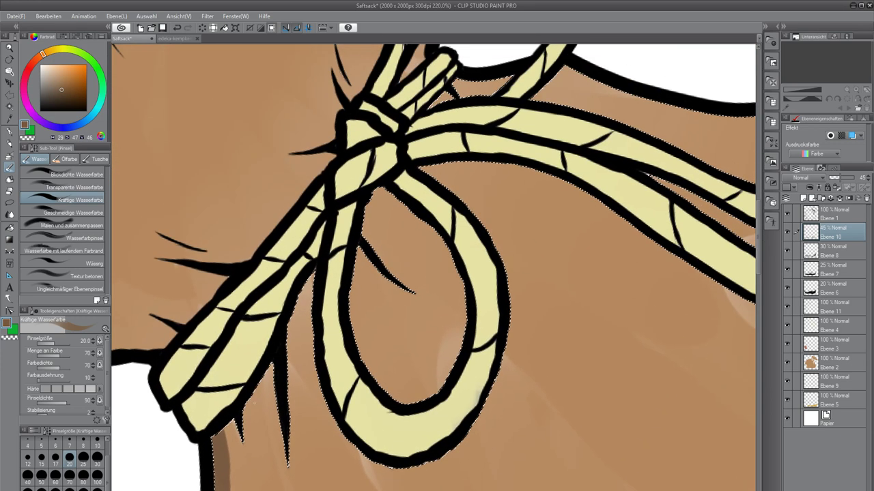
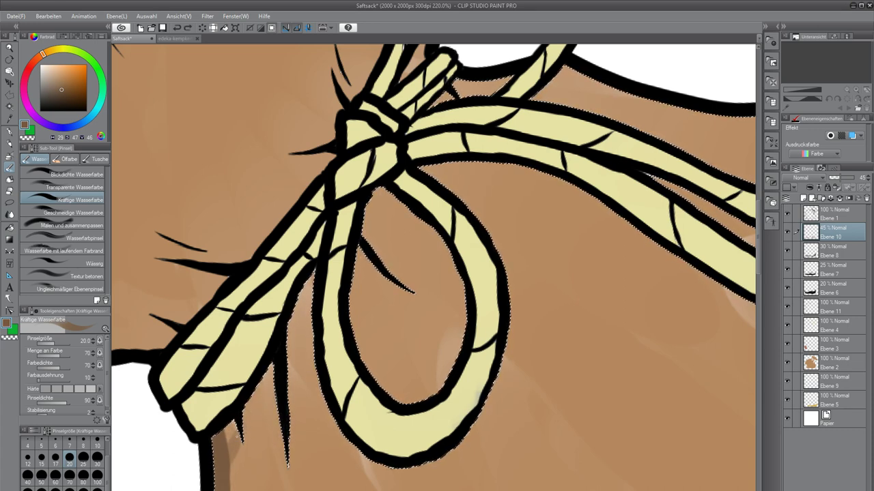
scroll(237, 436, "down", 5)
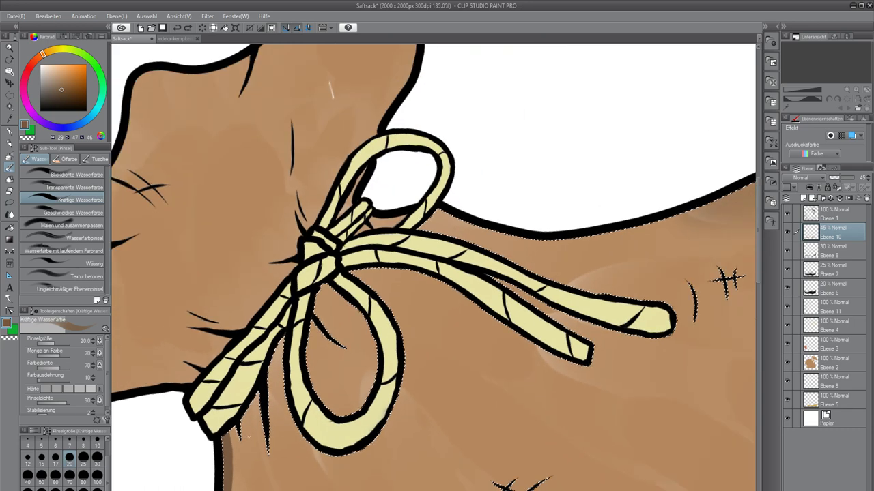
left_click_drag(248, 437, 258, 323)
scroll(229, 437, "down", 3)
scroll(253, 457, "up", 2)
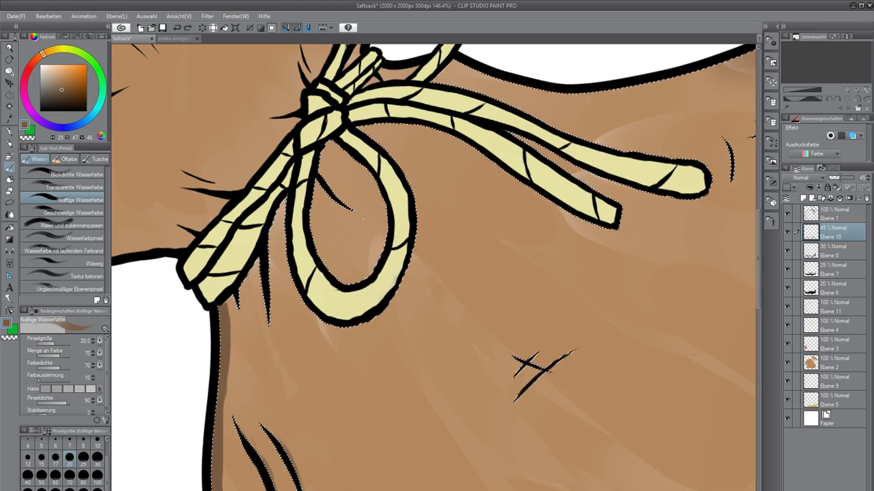
Identify the shadow layer by toggling layer visibility, and make Ebene 11 the active layer.
left_click(787, 216)
left_click(786, 215)
left_click(788, 217)
left_click(788, 217)
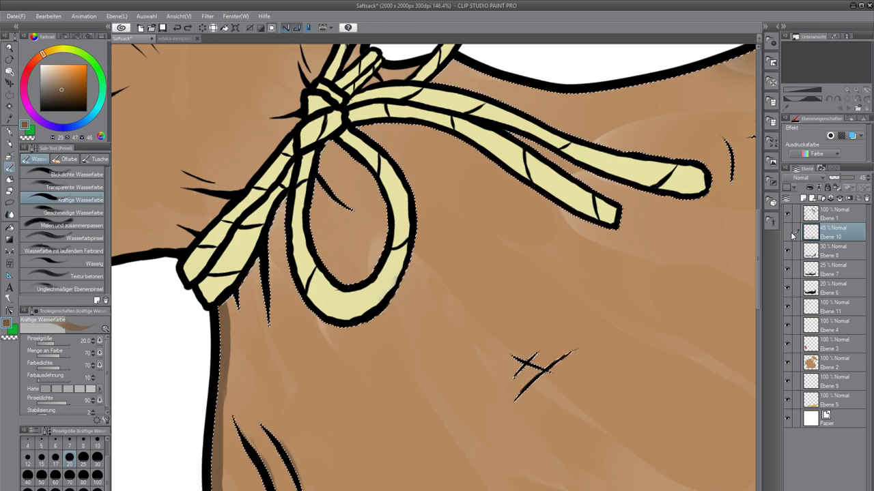
left_click(822, 311)
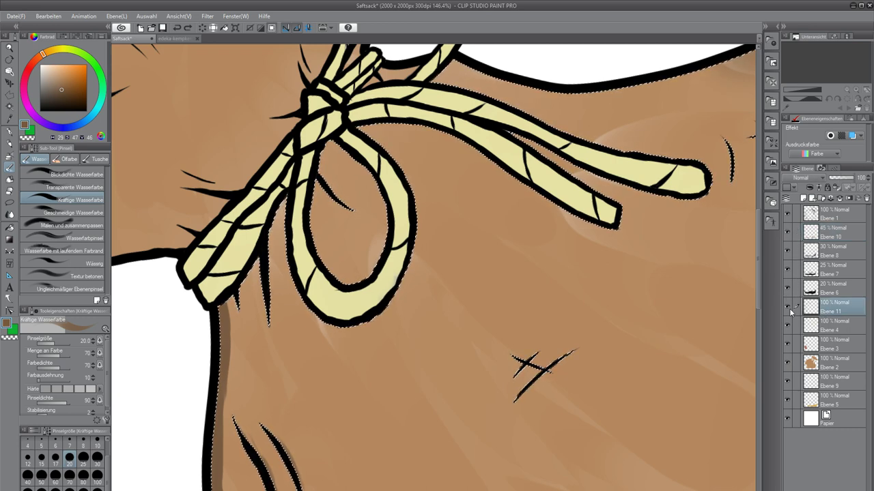
left_click(789, 308)
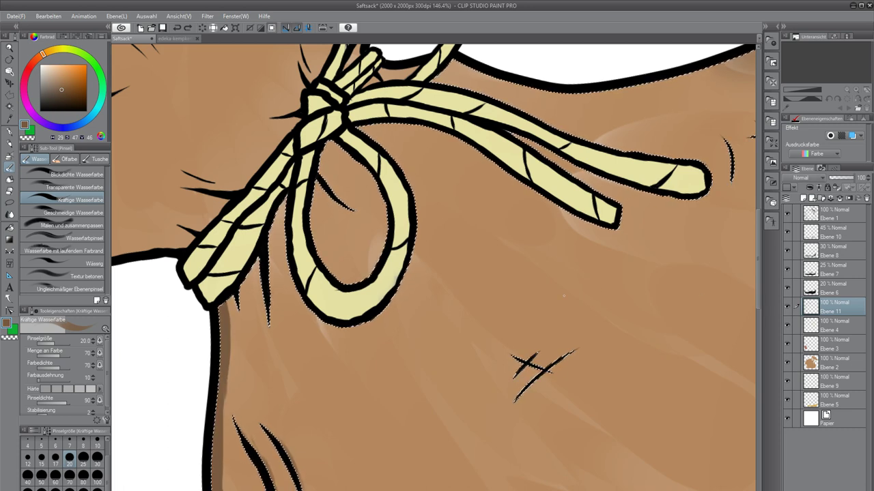
Paint shadows beneath the outer end of the rope wrap and along the long pointed crease below it.
left_click_drag(221, 333, 278, 352)
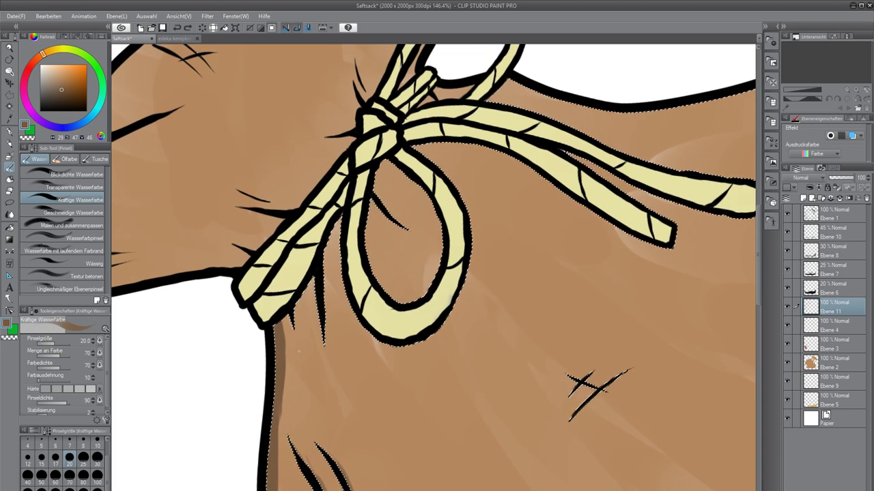
scroll(294, 352, "up", 7)
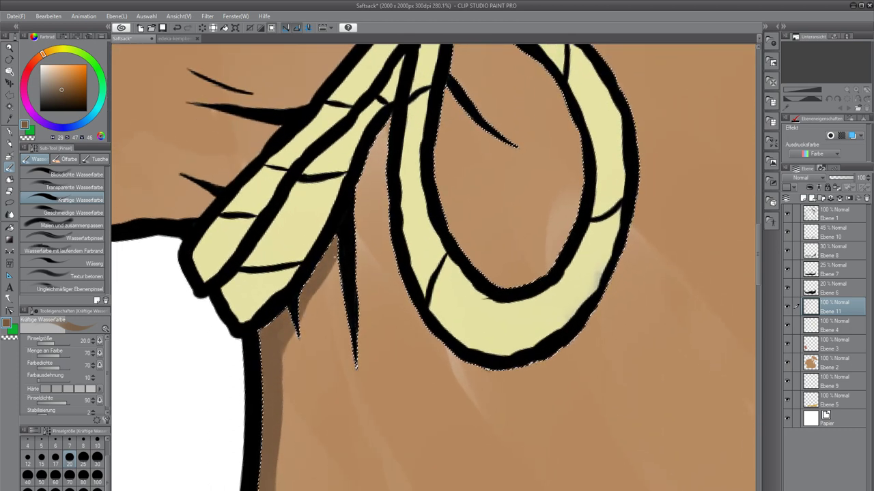
left_click_drag(437, 211, 378, 307)
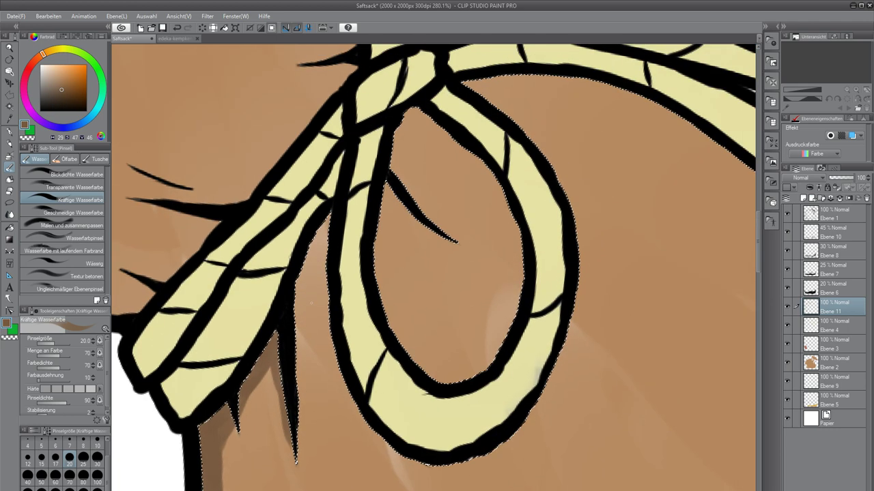
left_click_drag(296, 293, 303, 402)
left_click_drag(303, 369, 298, 475)
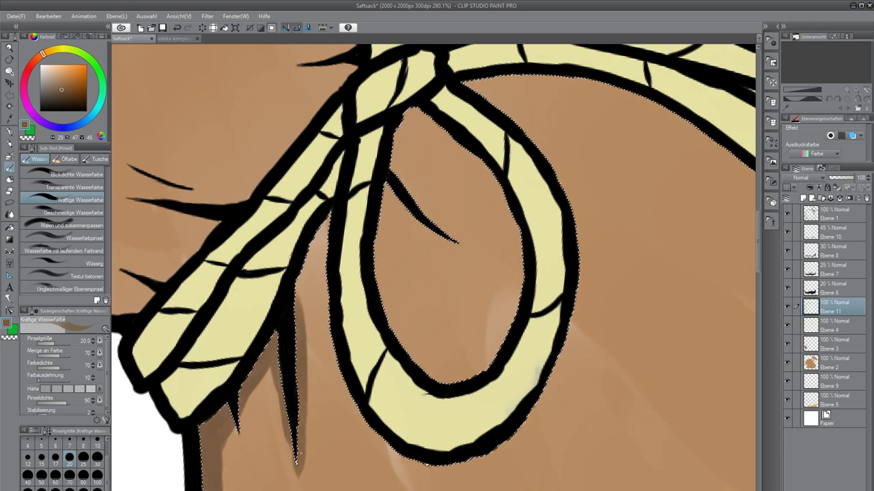
Extend the shadow beneath the rope wrap into the narrow gap beside the bow's large loop.
left_click_drag(327, 266, 306, 351)
mouse_move(280, 393)
left_mouse_down()
mouse_move(321, 284)
mouse_move(317, 372)
left_mouse_up()
left_click_drag(317, 328, 319, 399)
mouse_move(317, 348)
left_mouse_down()
mouse_move(322, 442)
mouse_move(293, 373)
left_mouse_up()
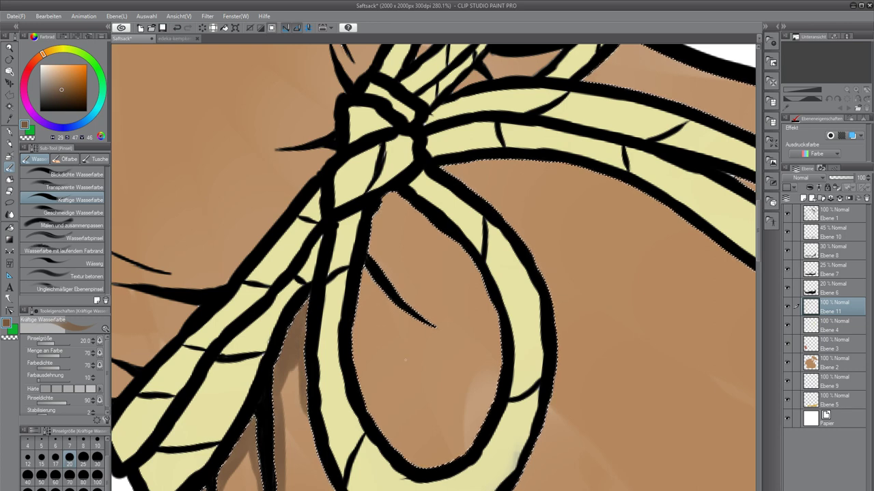
Paint a shadow on the sack along the lower outer edge of the bow's large loop.
left_click_drag(383, 362, 316, 264)
left_click_drag(341, 401, 295, 265)
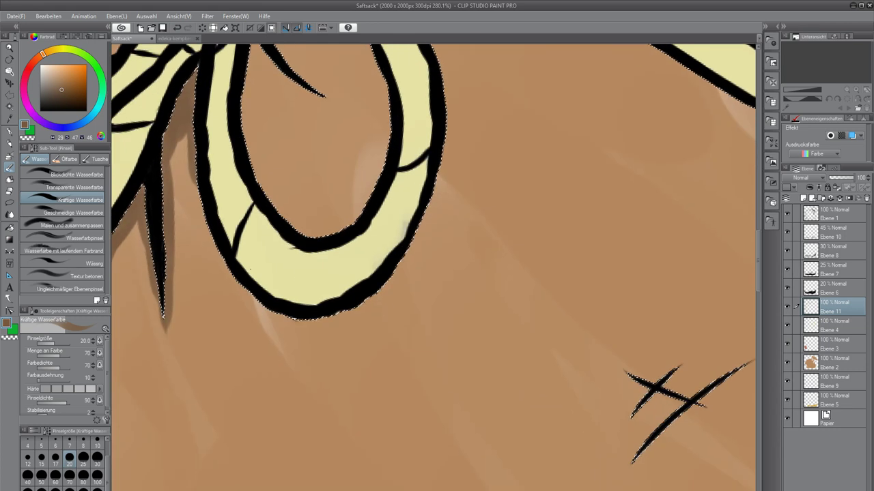
left_click_drag(294, 321, 286, 236)
mouse_move(239, 207)
left_mouse_down()
mouse_move(320, 234)
mouse_move(341, 229)
mouse_move(367, 215)
mouse_move(317, 232)
mouse_move(391, 191)
mouse_move(408, 157)
mouse_move(385, 186)
mouse_move(418, 131)
left_mouse_up()
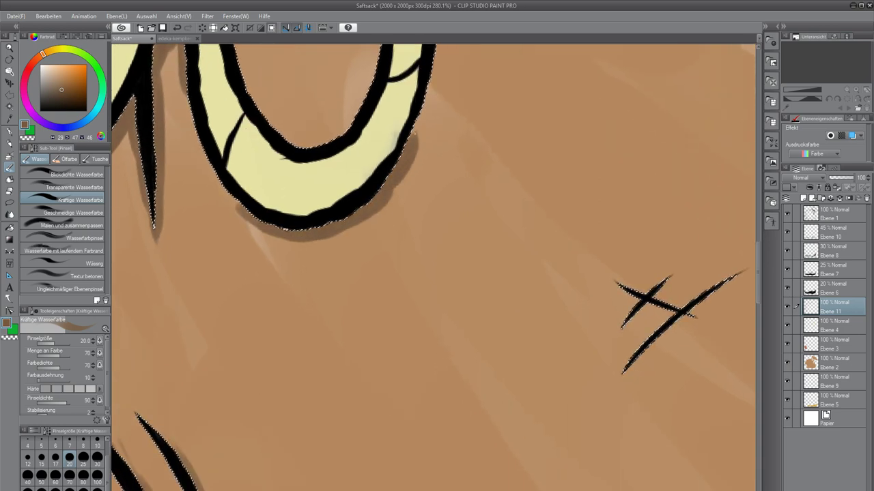
left_click_drag(394, 193, 399, 182)
mouse_move(412, 137)
left_mouse_down()
mouse_move(319, 278)
mouse_move(348, 207)
mouse_move(345, 128)
mouse_move(354, 163)
left_mouse_up()
mouse_move(343, 259)
left_mouse_down()
mouse_move(300, 352)
mouse_move(249, 385)
mouse_move(203, 385)
mouse_move(319, 331)
left_mouse_up()
mouse_move(194, 383)
left_mouse_down()
mouse_move(149, 367)
mouse_move(154, 376)
mouse_move(142, 359)
mouse_move(260, 343)
mouse_move(290, 289)
mouse_move(307, 222)
mouse_move(285, 322)
left_mouse_up()
left_click_drag(242, 298, 247, 349)
mouse_move(246, 313)
left_mouse_down()
mouse_move(254, 346)
mouse_move(371, 410)
mouse_move(465, 384)
left_mouse_up()
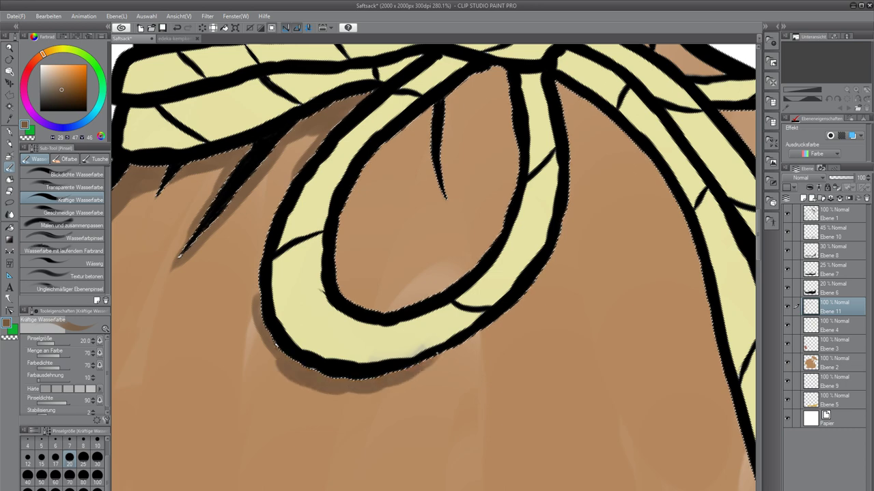
mouse_move(430, 374)
left_mouse_down()
mouse_move(352, 399)
mouse_move(318, 395)
mouse_move(382, 396)
mouse_move(447, 360)
left_mouse_up()
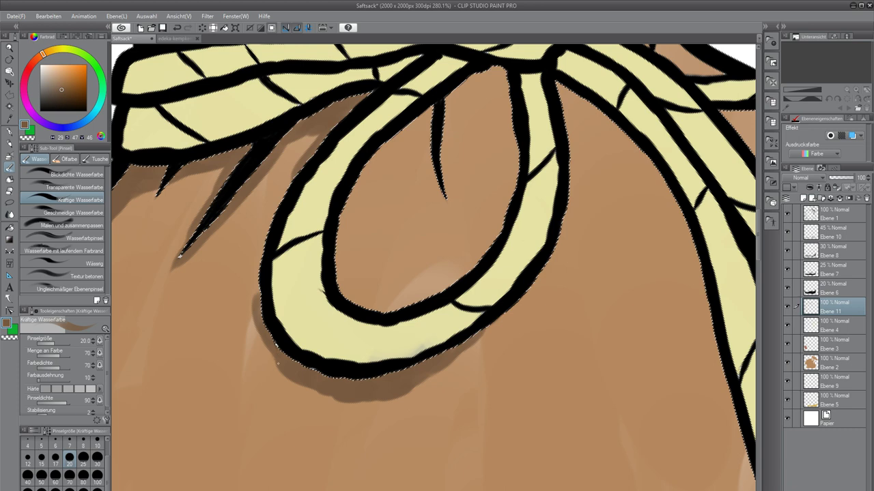
Paint a shadow inside the bow's large loop, below the knot and along the loop's inner edge.
mouse_move(348, 189)
left_mouse_down()
mouse_move(214, 304)
mouse_move(254, 258)
mouse_move(346, 194)
mouse_move(362, 187)
mouse_move(350, 198)
mouse_move(372, 205)
mouse_move(335, 214)
mouse_move(359, 199)
left_mouse_up()
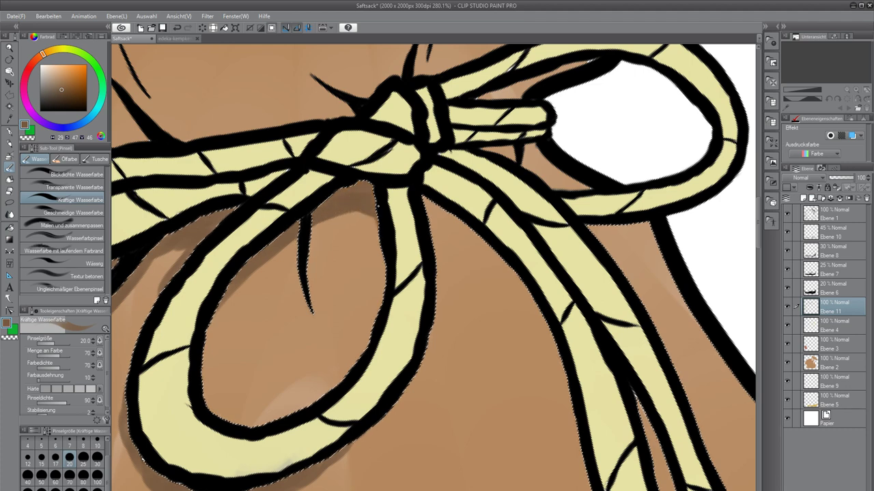
left_click_drag(211, 317, 212, 412)
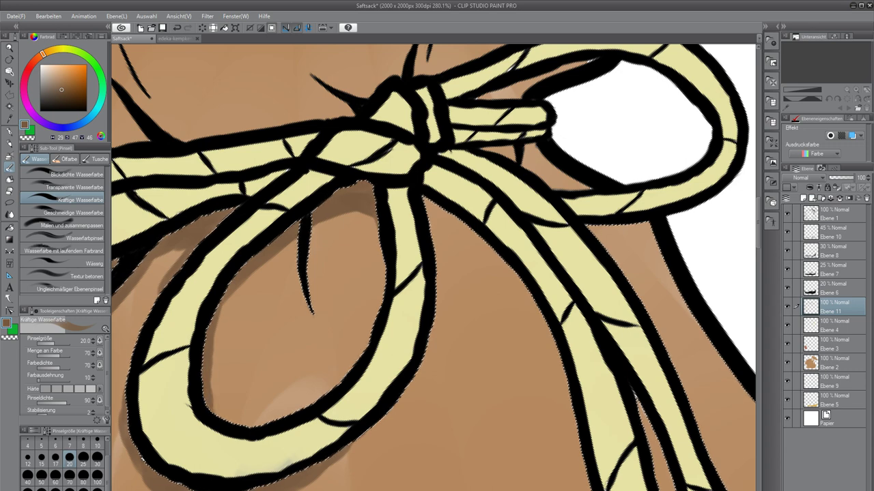
left_click_drag(414, 271, 345, 323)
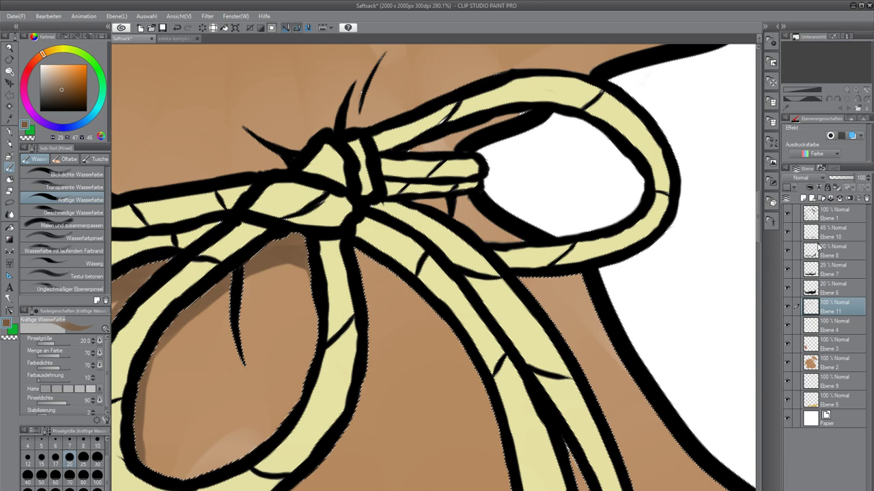
Add the small sack area between the short rope end and the bow's smaller loop to the selection, using Ebene 1.
left_click(837, 215)
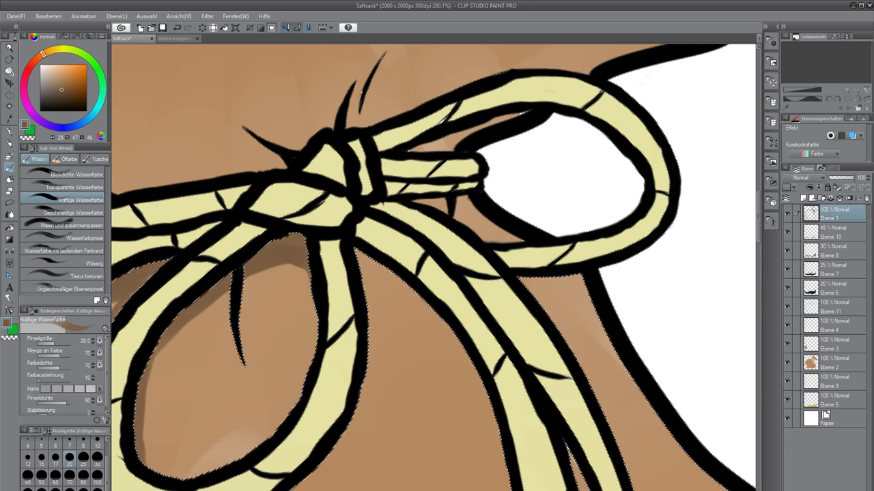
key("w")
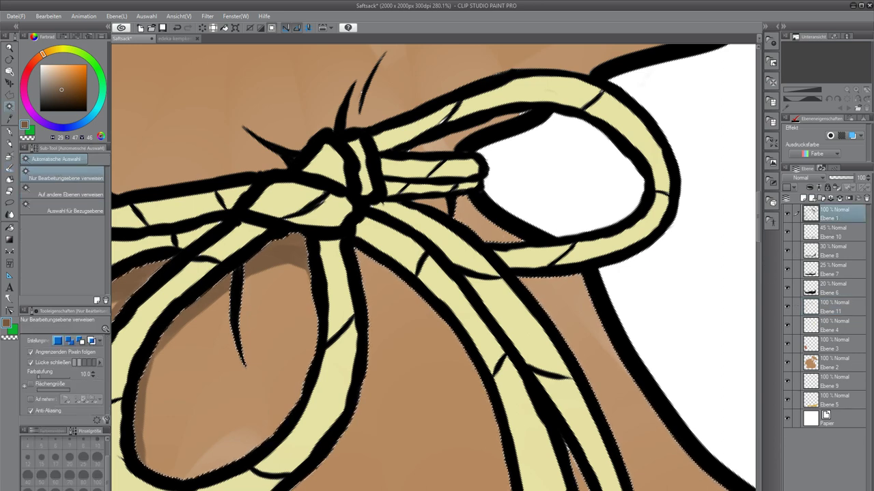
key("b")
Rename the shadow layer Ebene 11 to Schatten.
left_click(829, 307)
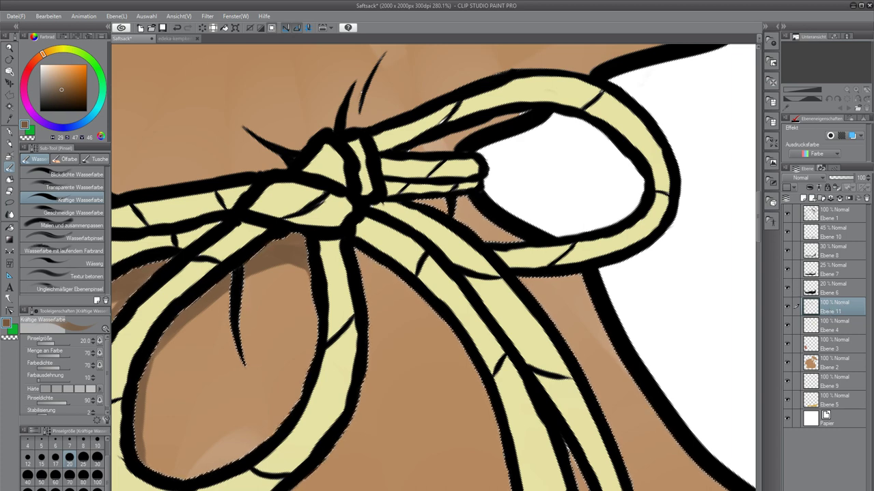
type("Schatten")
key("Return")
Paint shadows on the sack along the underside of the hanging rope end and the facing outer edge of the large loop.
left_click_drag(409, 247, 462, 187)
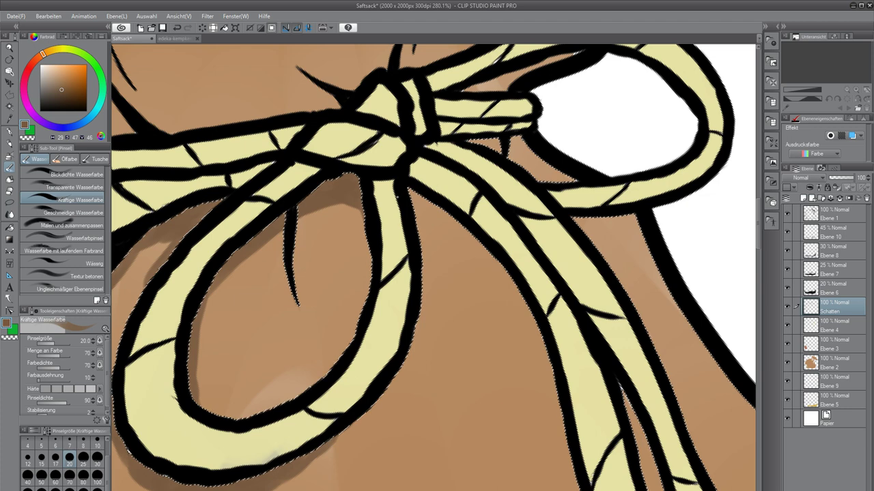
mouse_move(403, 193)
left_mouse_down()
mouse_move(469, 237)
mouse_move(526, 306)
left_mouse_up()
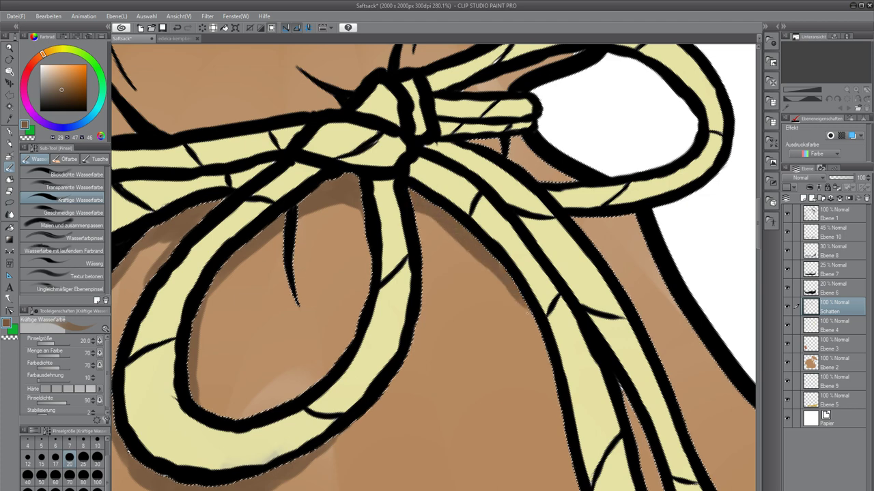
left_click_drag(415, 195, 419, 275)
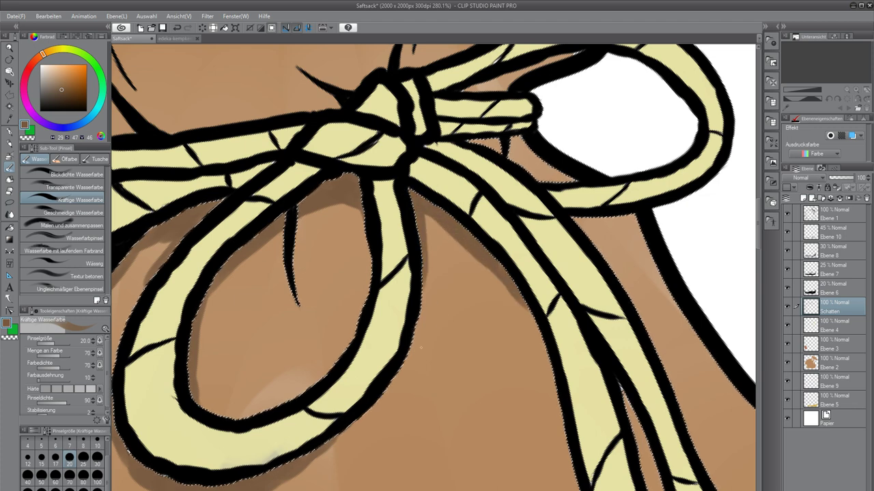
scroll(422, 347, "down", 3)
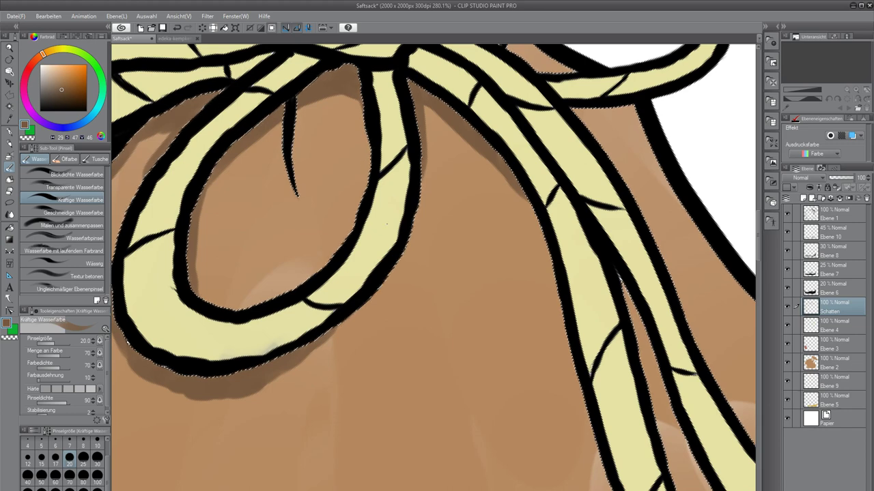
mouse_move(392, 277)
left_mouse_down()
mouse_move(402, 232)
mouse_move(423, 189)
left_mouse_up()
left_click_drag(423, 204, 421, 207)
scroll(433, 267, "up", 3)
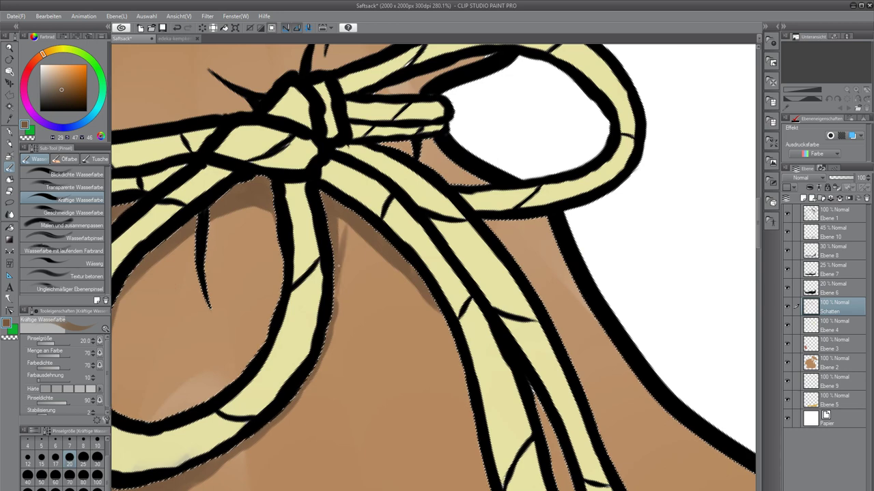
Inspect the hanging rope ends and the whole sack to check the shadows painted around the bow.
left_click_drag(374, 235, 372, 236)
left_click_drag(404, 266, 409, 285)
left_click_drag(465, 406, 402, 228)
mouse_move(448, 354)
left_mouse_down()
mouse_move(433, 224)
mouse_move(526, 170)
left_mouse_up()
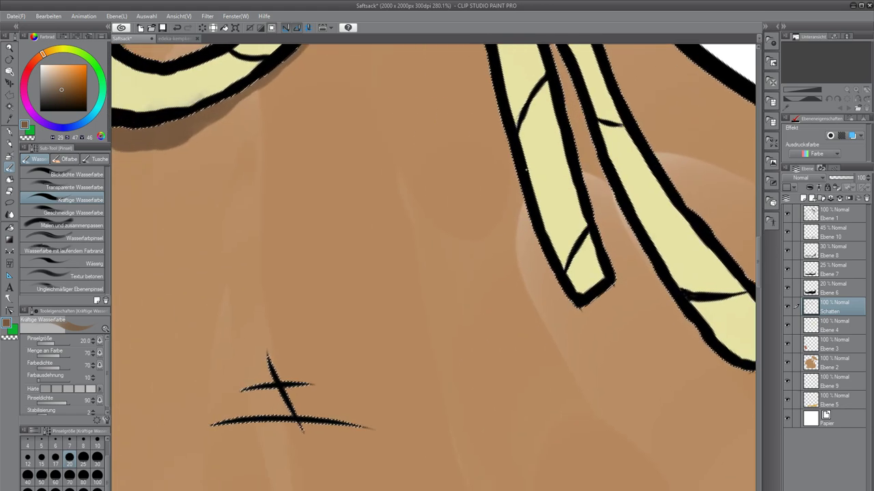
scroll(394, 281, "down", 5)
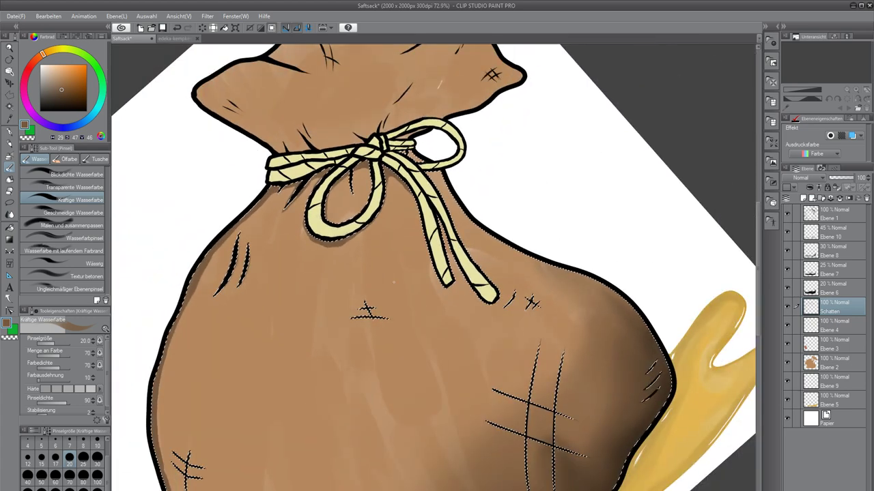
scroll(394, 281, "down", 4)
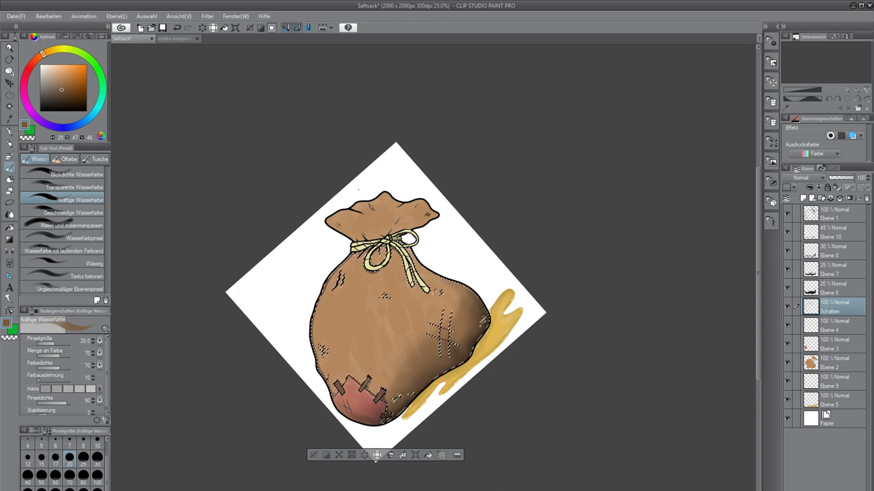
scroll(393, 254, "up", 10)
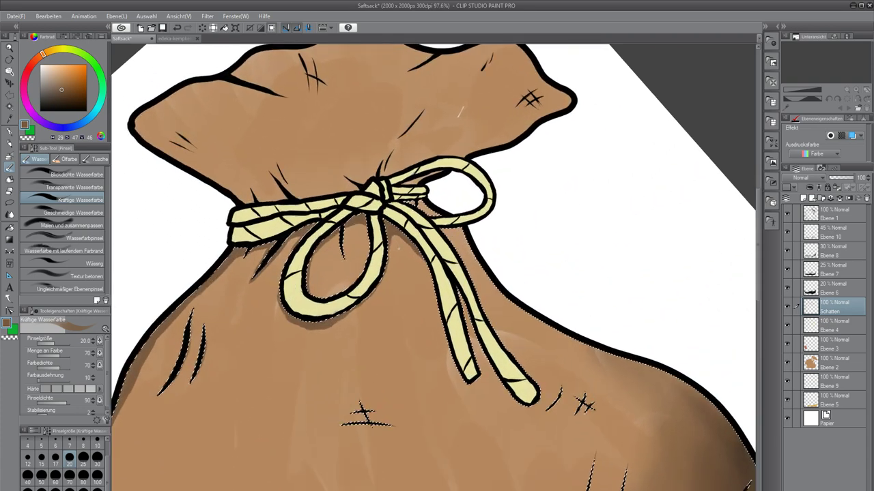
scroll(409, 208, "up", 5)
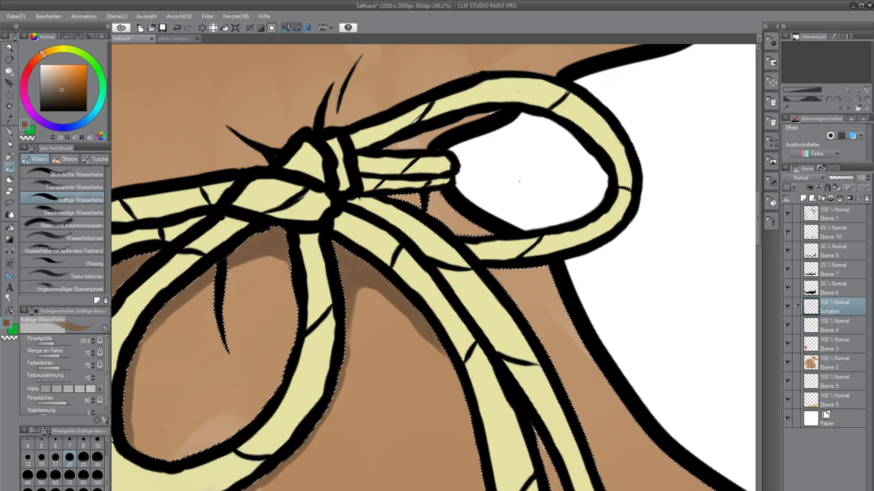
Paint shadows on the sack beneath the bow's smaller loop, including the small enclosed area, and along the upper outer edge of the longer rope end.
left_click_drag(522, 191, 474, 223)
left_click_drag(341, 228, 437, 261)
left_click_drag(341, 228, 392, 243)
left_click_drag(444, 279, 418, 216)
mouse_move(473, 241)
left_mouse_down()
mouse_move(433, 249)
mouse_move(415, 239)
mouse_move(455, 238)
left_mouse_up()
left_click_drag(426, 265, 369, 200)
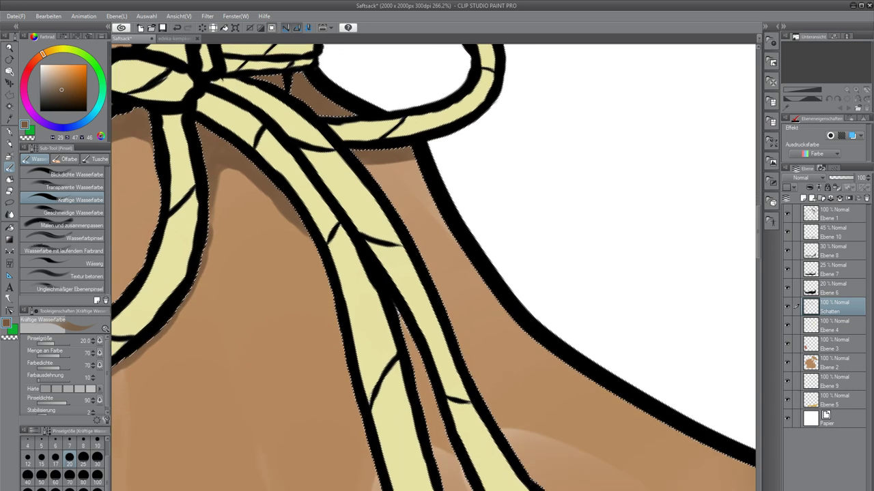
left_click_drag(367, 162, 425, 269)
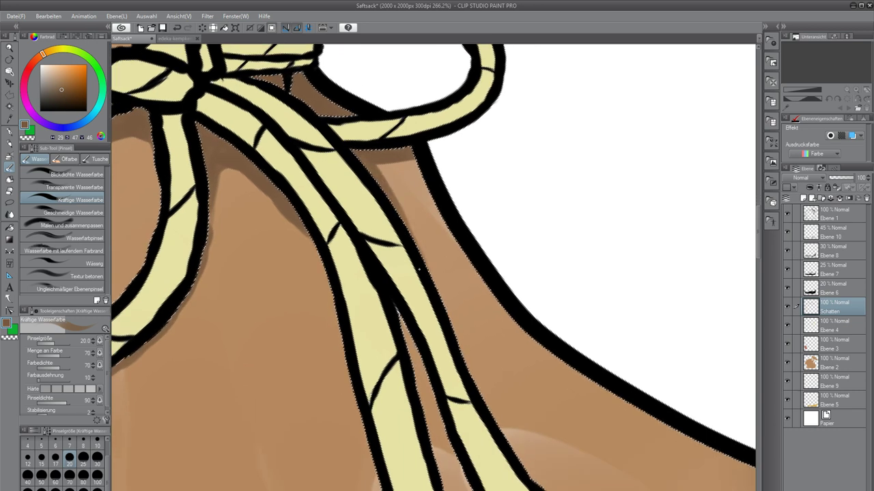
mouse_move(386, 165)
left_mouse_down()
mouse_move(386, 173)
mouse_move(383, 157)
left_mouse_up()
Fill the narrow gap between the two hanging rope ends with shadow and shade the edges facing each other.
mouse_move(395, 306)
left_mouse_down()
mouse_move(367, 180)
mouse_move(427, 334)
mouse_move(387, 233)
mouse_move(426, 408)
left_mouse_up()
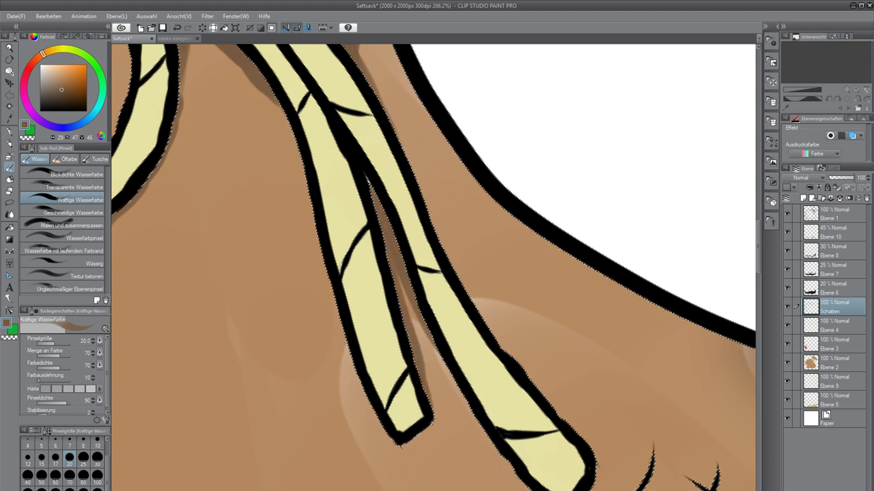
mouse_move(396, 239)
left_mouse_down()
mouse_move(420, 336)
mouse_move(469, 409)
left_mouse_up()
left_click_drag(427, 343, 435, 366)
left_click_drag(417, 330, 432, 358)
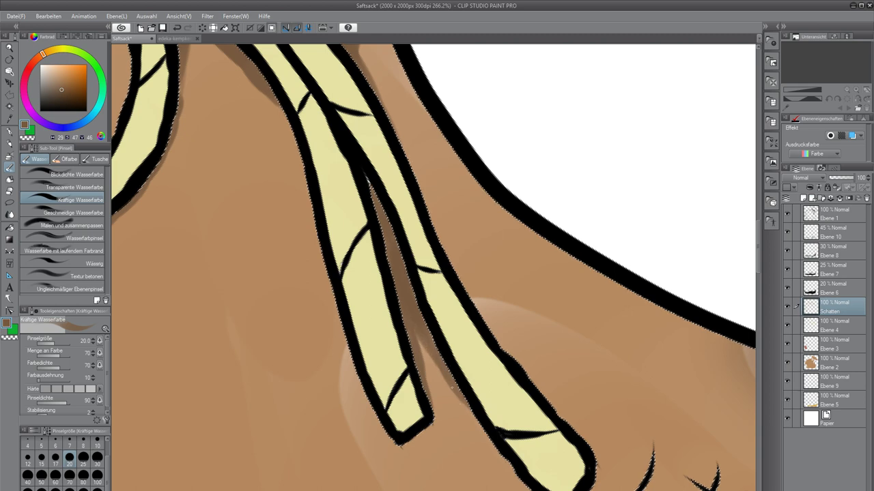
left_click_drag(432, 420, 375, 259)
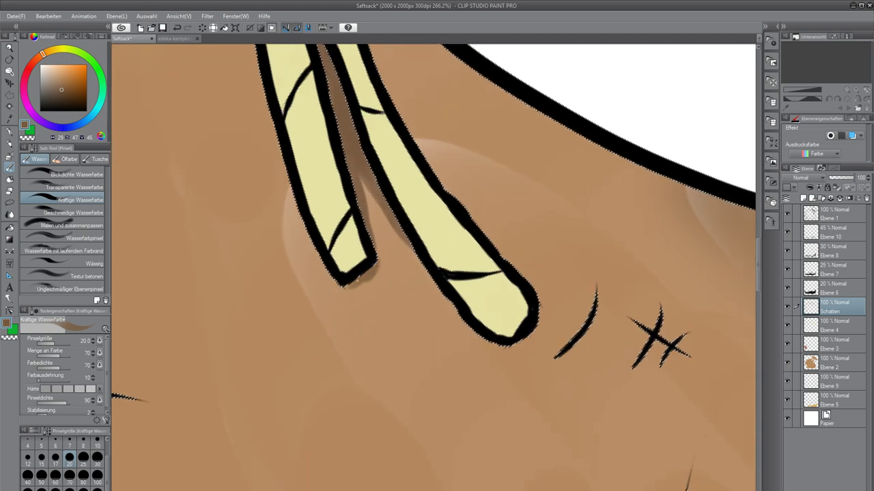
left_click_drag(376, 198, 486, 395)
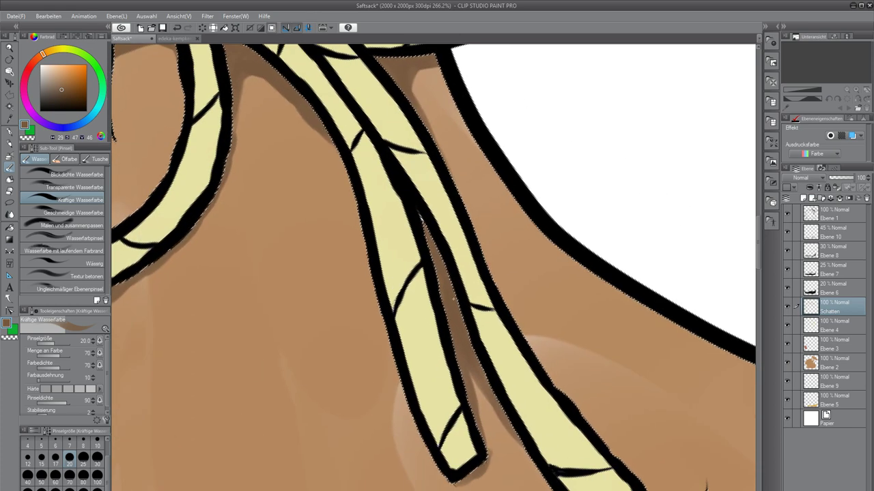
scroll(434, 253, "up", 6)
scroll(412, 196, "up", 3)
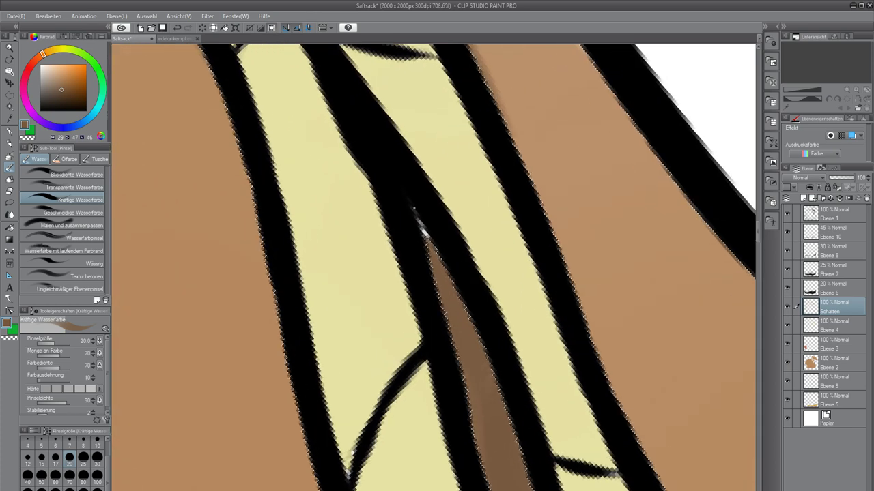
scroll(424, 235, "down", 3)
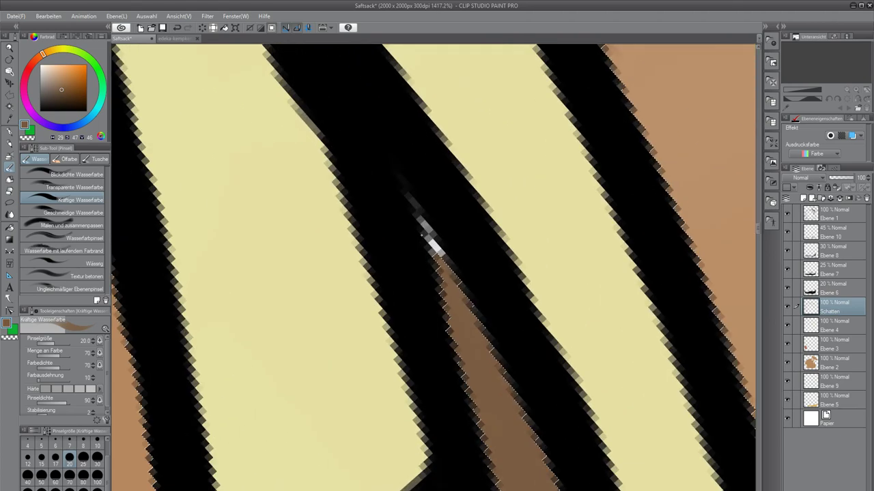
scroll(408, 293, "down", 9)
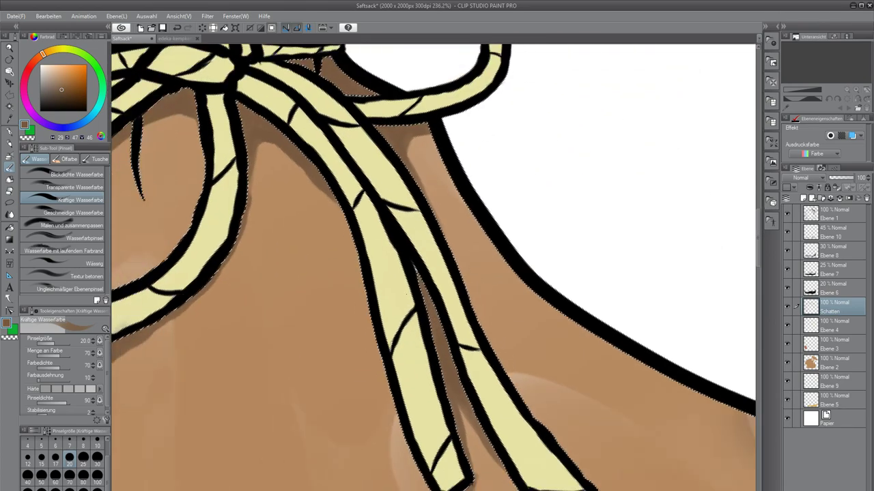
Rotate the canvas and widen the shadow along the shorter rope end's inner edge, continuing it smoothly around the tip.
left_click_drag(452, 433, 413, 296)
scroll(418, 297, "down", 3)
scroll(424, 303, "up", 5)
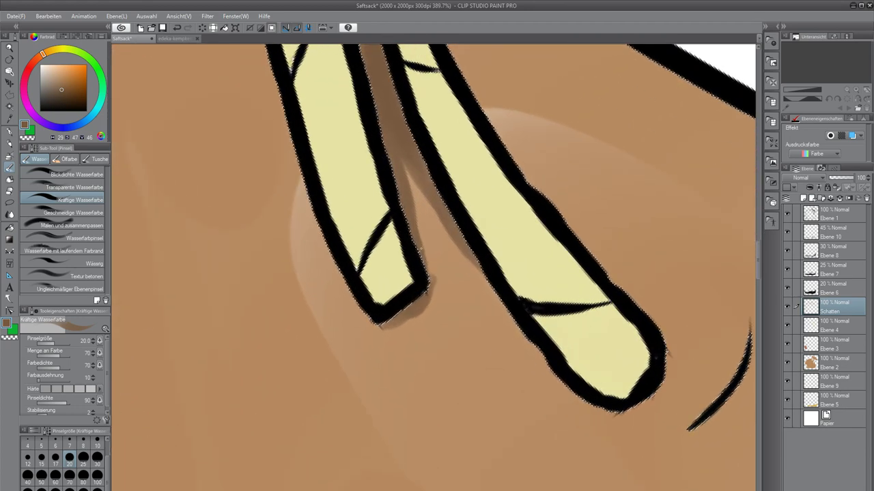
scroll(410, 239, "up", 1)
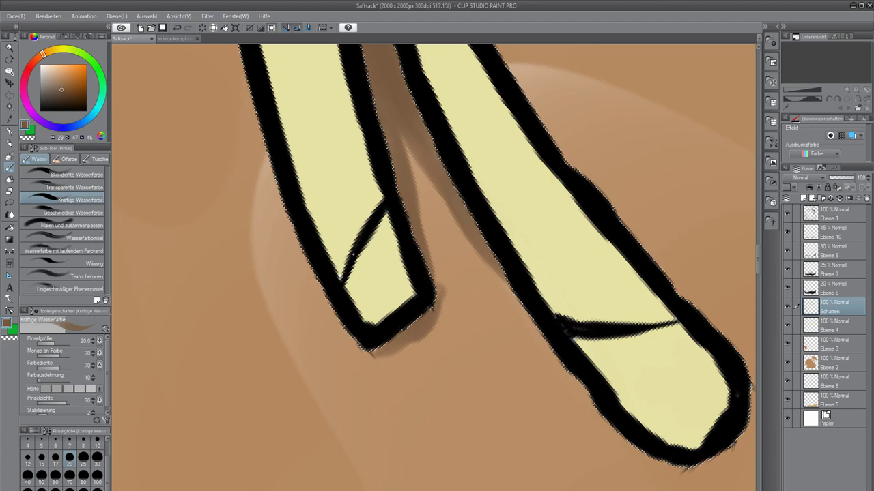
key("r")
mouse_move(401, 271)
left_mouse_down()
mouse_move(466, 258)
mouse_move(468, 318)
mouse_move(415, 329)
left_mouse_up()
key("b")
left_click_drag(368, 348, 304, 300)
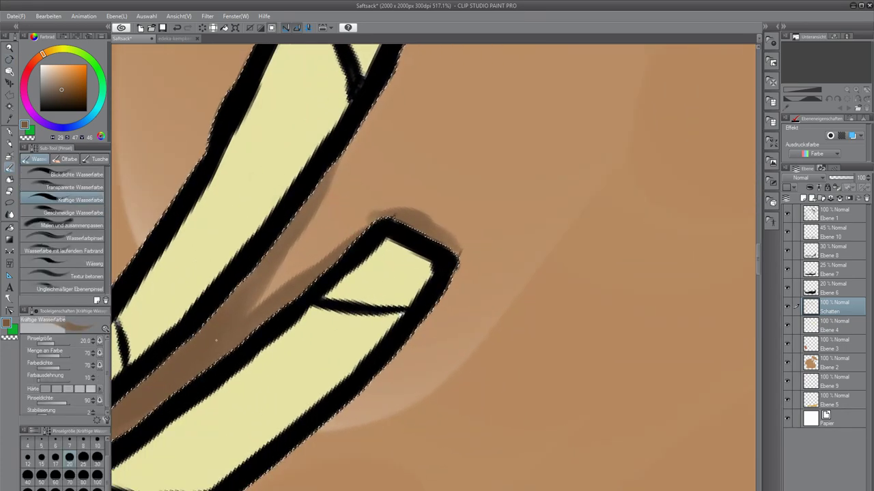
left_click_drag(329, 253, 247, 312)
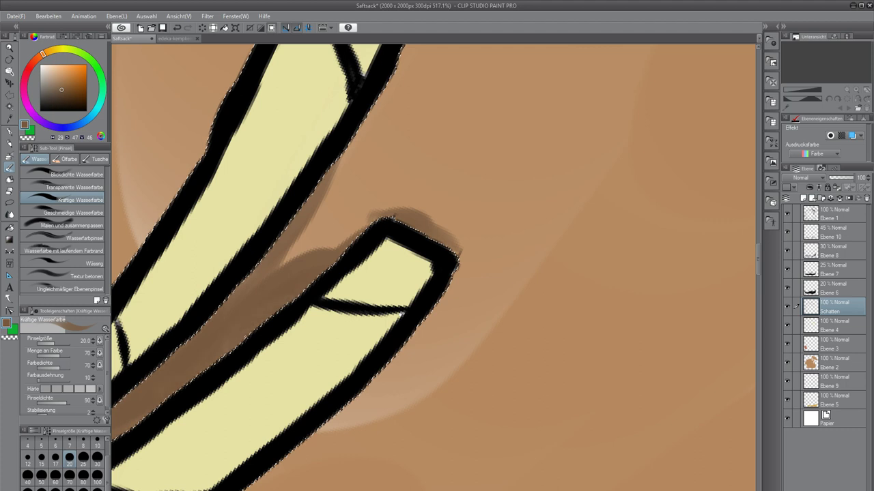
left_click_drag(358, 232, 305, 254)
left_click_drag(379, 210, 330, 238)
left_click_drag(362, 211, 319, 243)
left_click_drag(406, 205, 373, 210)
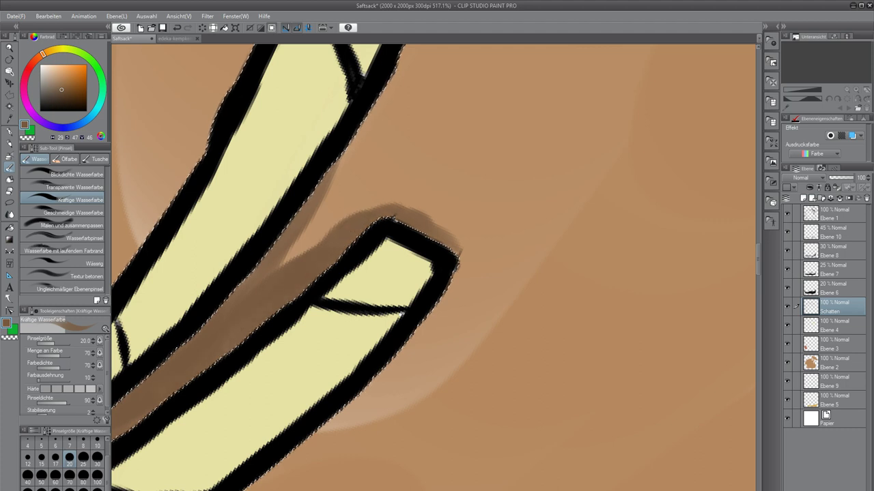
left_click_drag(434, 232, 459, 252)
Paint a narrow shadow on the sack along the shorter rope end's edge facing the large loop.
mouse_move(205, 423)
left_mouse_down()
mouse_move(270, 320)
mouse_move(499, 70)
left_mouse_up()
mouse_move(125, 450)
left_mouse_down()
mouse_move(399, 248)
mouse_move(174, 378)
mouse_move(184, 304)
mouse_move(370, 148)
mouse_move(202, 311)
left_mouse_up()
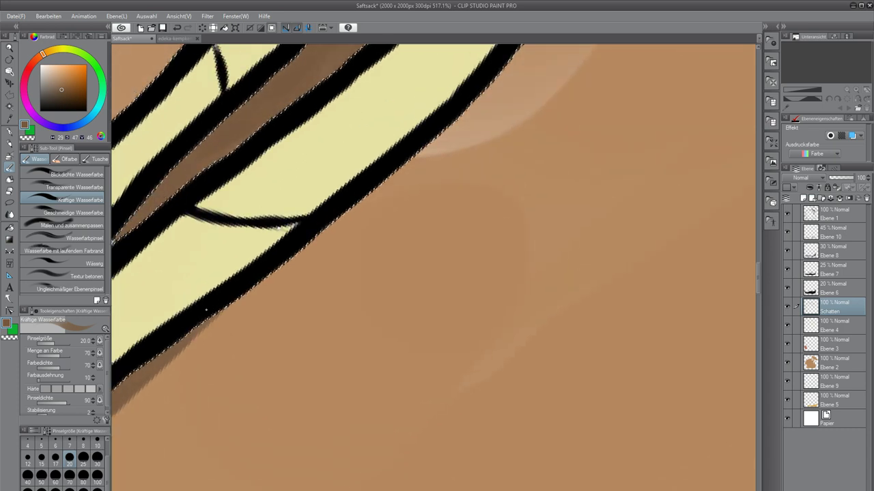
left_click_drag(186, 343, 322, 229)
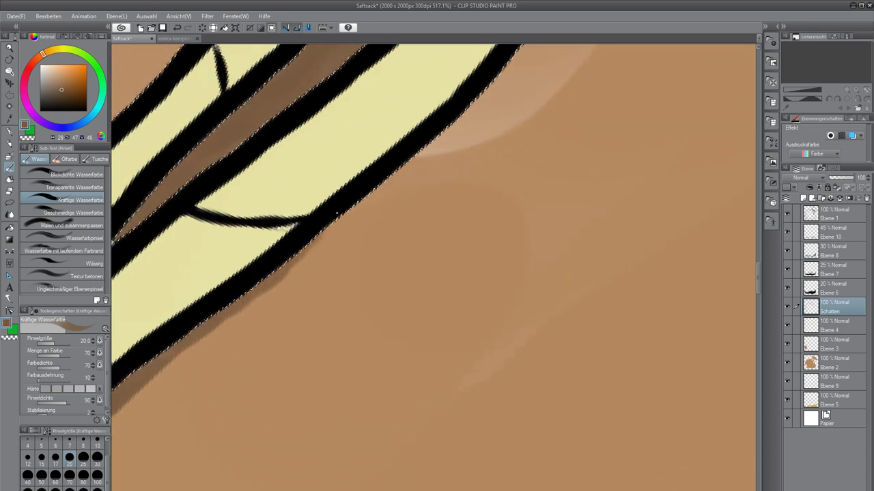
scroll(504, 149, "down", 2)
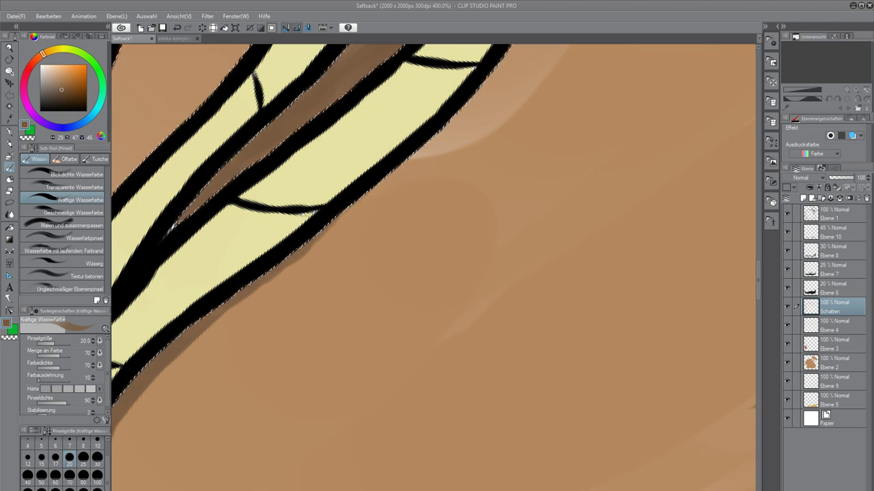
scroll(416, 178, "down", 4)
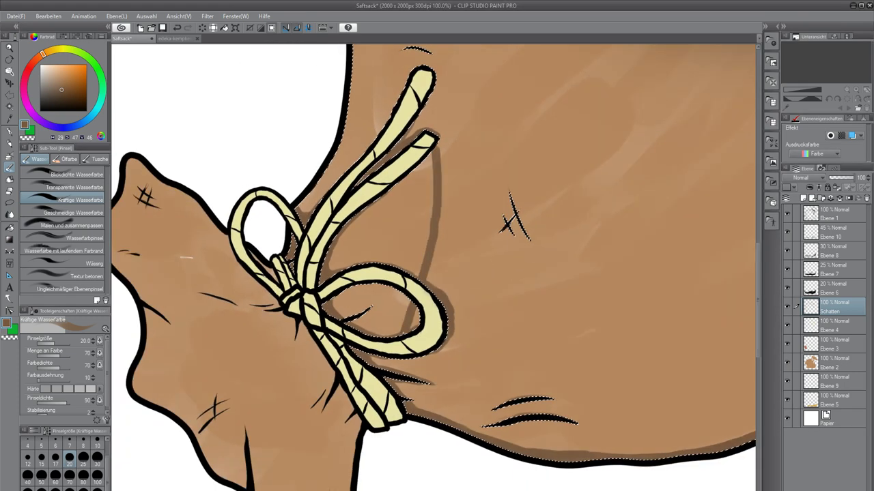
Try to paint a shadow inside the sack's outline beside the bow's smaller loop.
left_click_drag(474, 104, 471, 298)
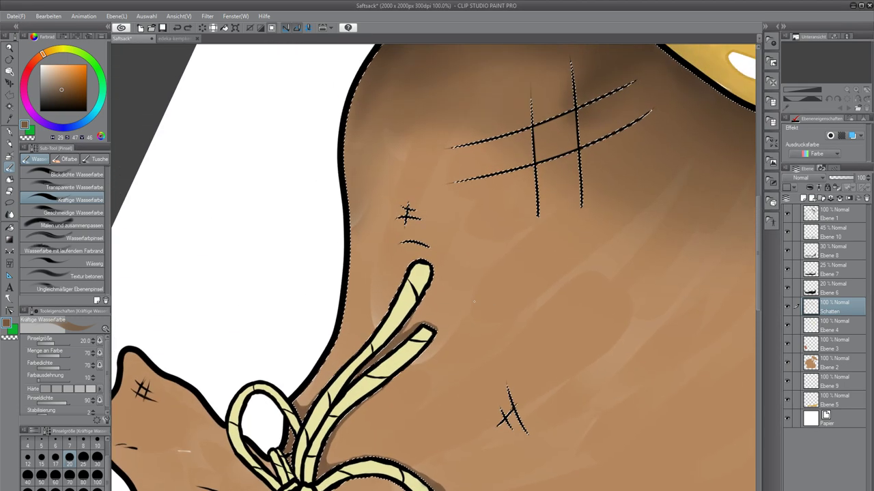
scroll(471, 298, "down", 3)
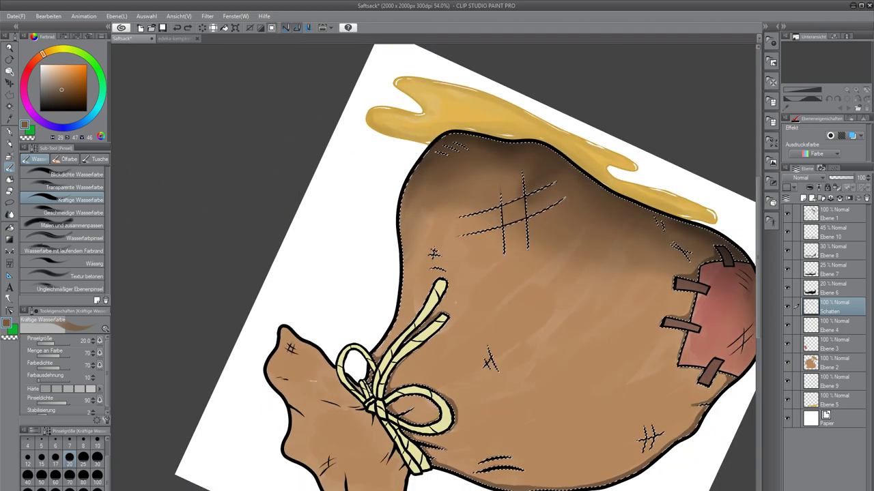
scroll(370, 345, "up", 9)
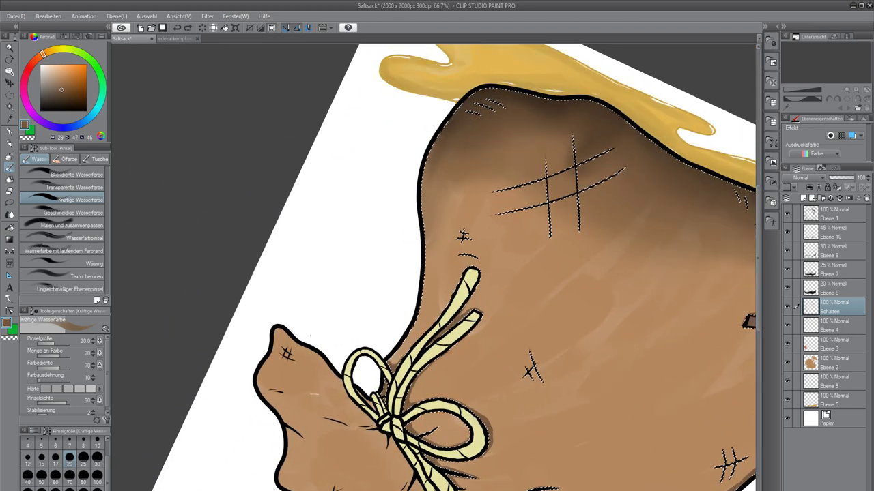
scroll(435, 394, "up", 3)
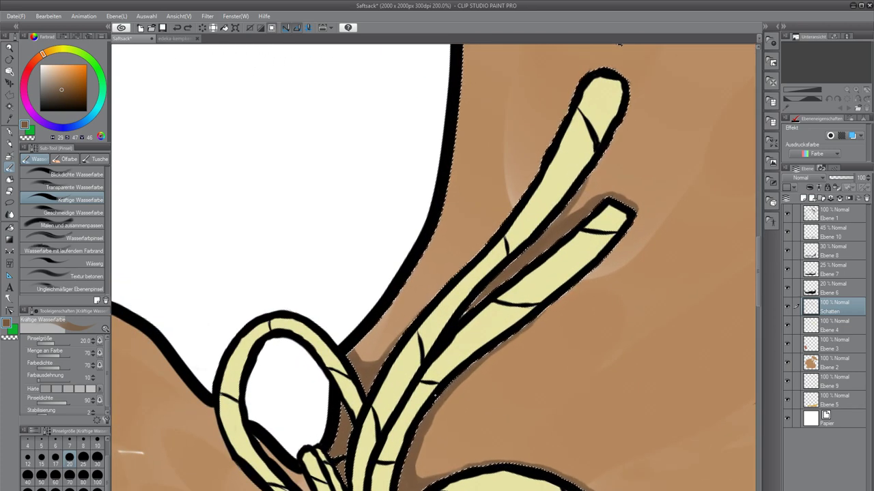
left_click_drag(337, 340, 350, 292)
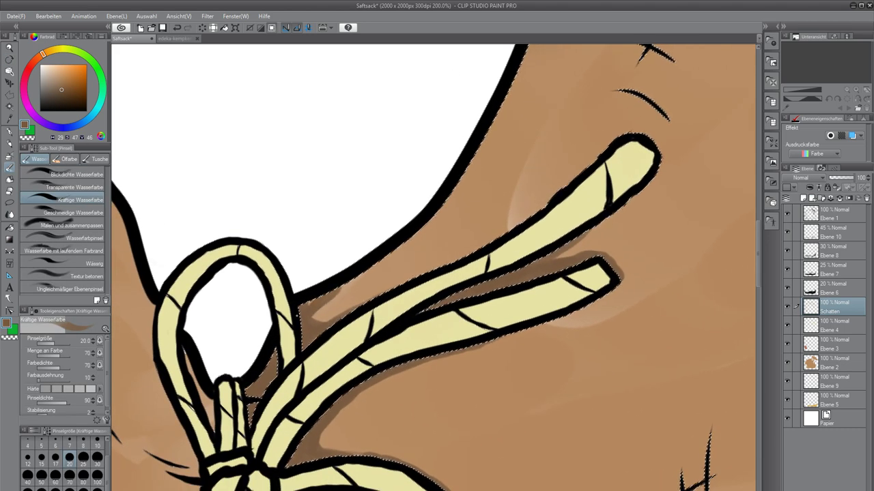
left_click_drag(322, 300, 363, 271)
left_click_drag(409, 240, 447, 216)
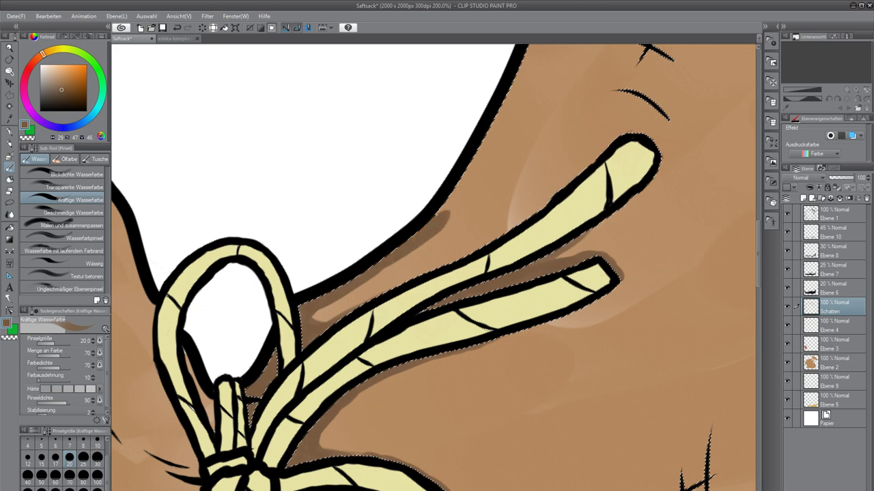
key("ctrl+z")
key("ctrl+z")
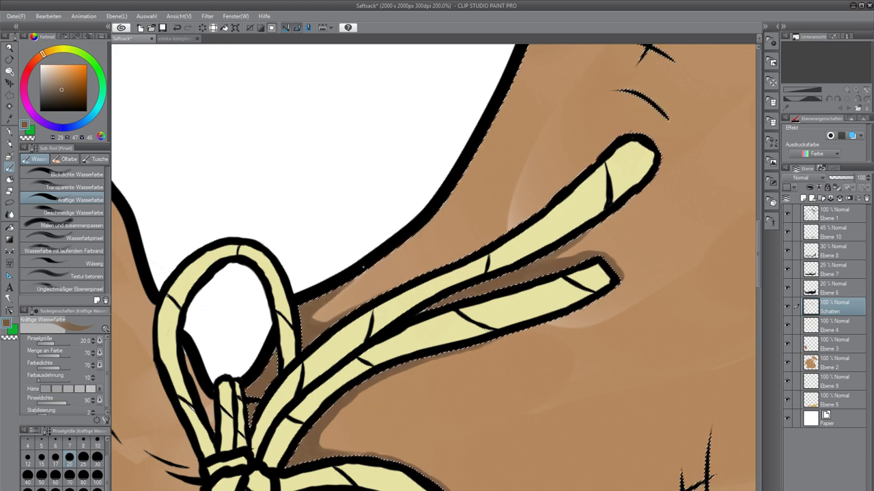
Rotate the canvas and paint a narrow shadow inside the sack's side outline, beside the longer rope end.
left_click_drag(437, 217, 345, 321)
left_click_drag(426, 194, 350, 316)
left_click_drag(408, 209, 352, 305)
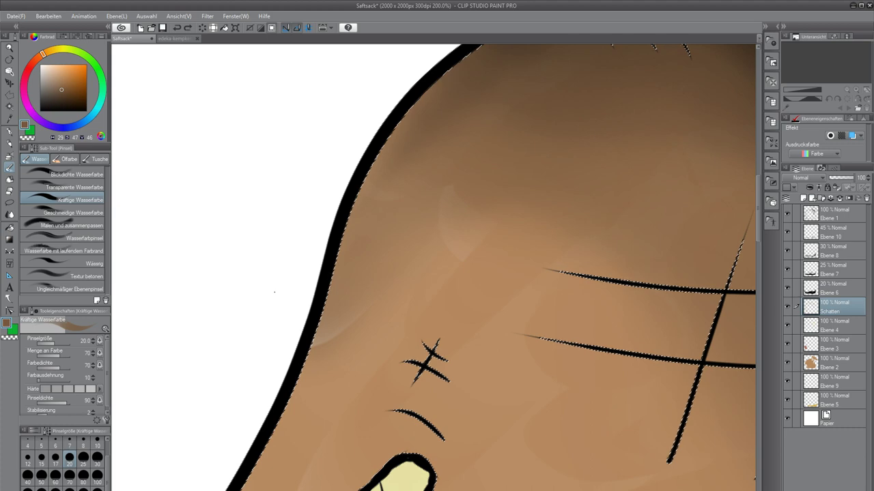
key("b")
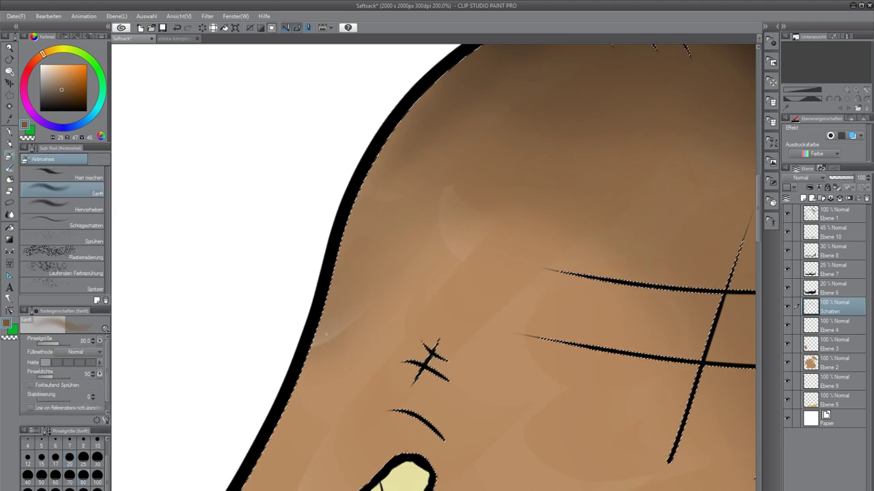
key("b")
left_click_drag(341, 307, 334, 335)
key("r")
mouse_move(340, 282)
left_mouse_down()
mouse_move(347, 231)
mouse_move(460, 223)
mouse_move(550, 198)
mouse_move(538, 198)
mouse_move(285, 394)
mouse_move(265, 445)
mouse_move(325, 395)
mouse_move(429, 214)
left_mouse_up()
key("b")
left_click_drag(392, 268, 274, 450)
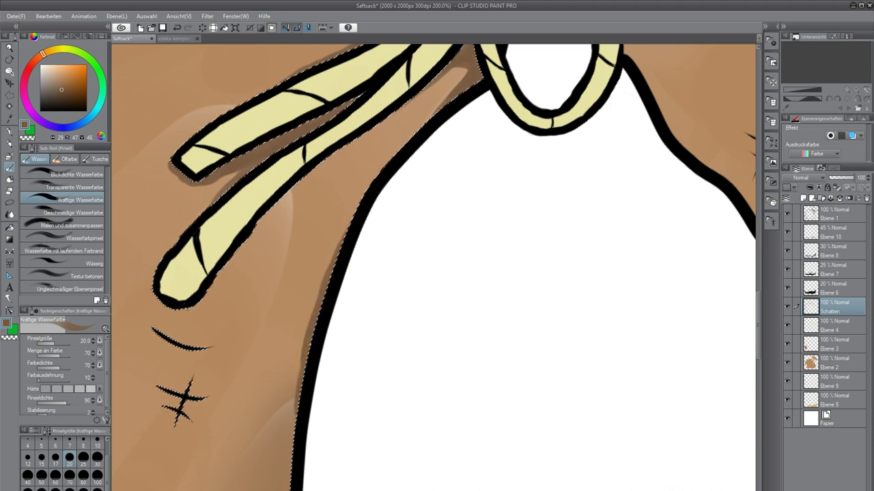
Continue the narrow shadow inside the outline down the sack's bulging side toward the puddle.
left_click_drag(301, 469, 362, 229)
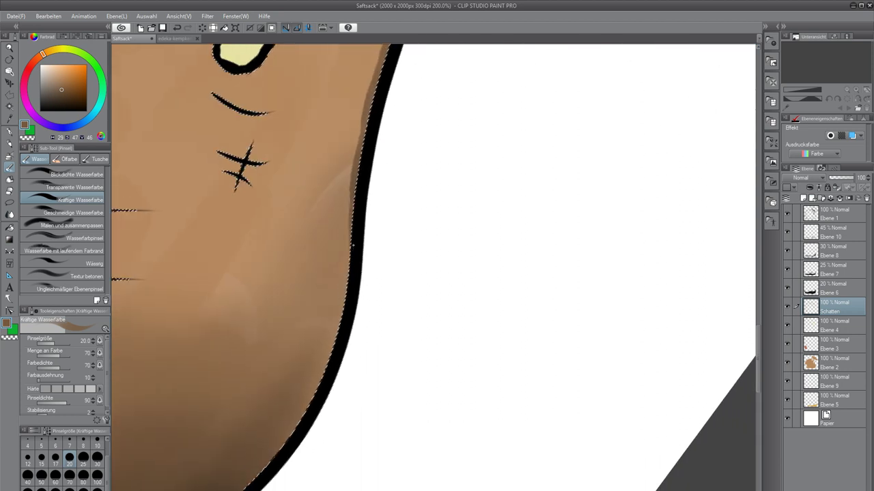
left_click_drag(342, 282, 323, 369)
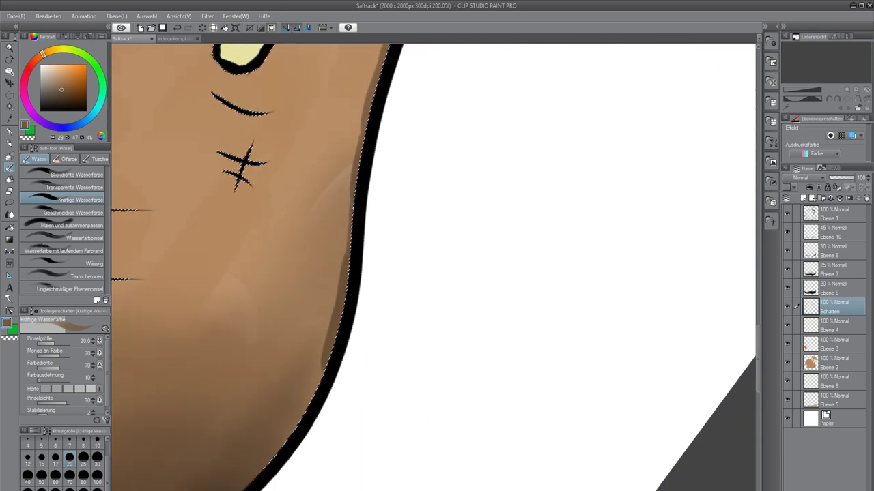
mouse_move(313, 394)
left_mouse_down()
mouse_move(365, 220)
mouse_move(342, 266)
left_mouse_up()
mouse_move(318, 299)
left_mouse_down()
mouse_move(255, 367)
mouse_move(391, 242)
left_mouse_up()
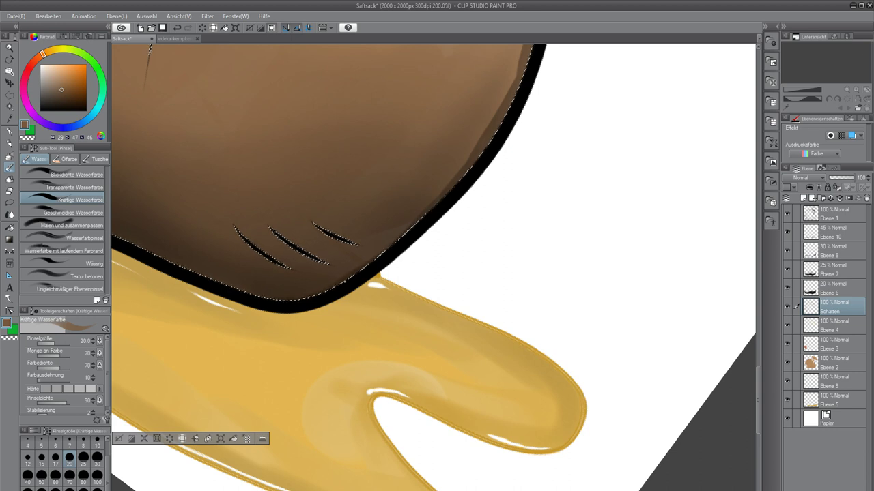
left_click_drag(394, 230, 280, 323)
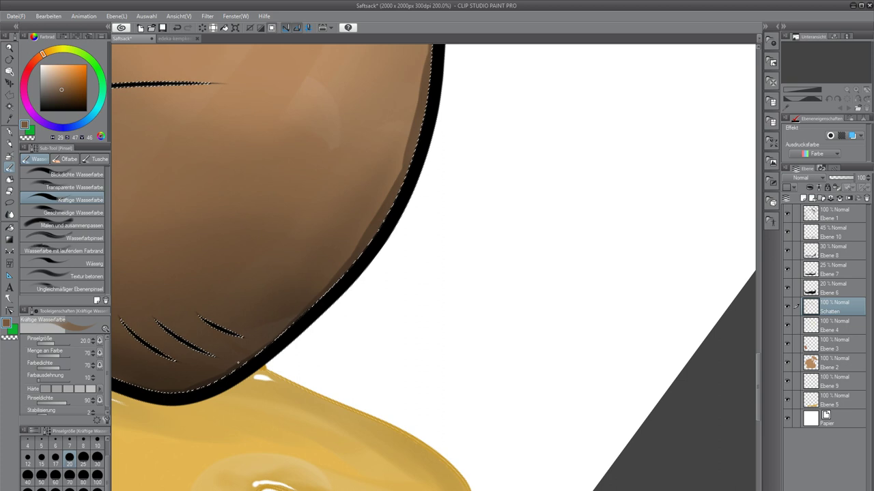
mouse_move(445, 60)
left_mouse_down()
mouse_move(405, 122)
mouse_move(327, 383)
left_mouse_up()
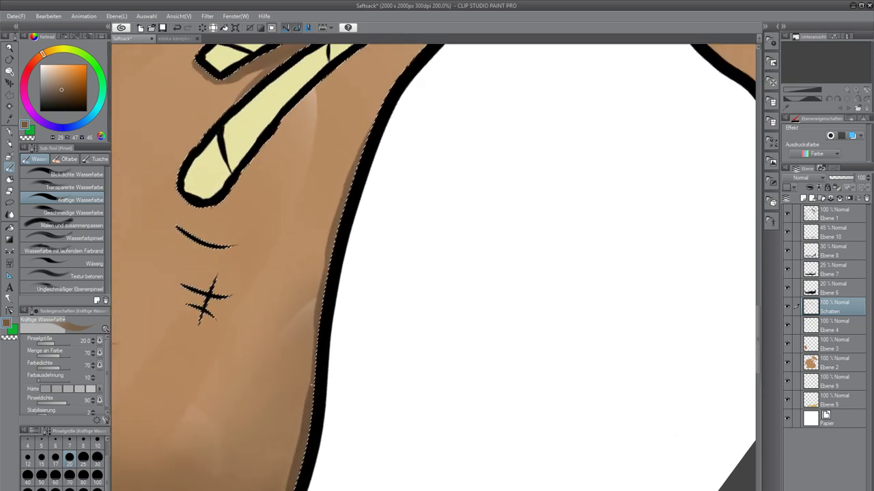
Thicken the side outline's shadow from the neck past the rope ends and carry it down to the lower corner.
left_click_drag(380, 134, 285, 331)
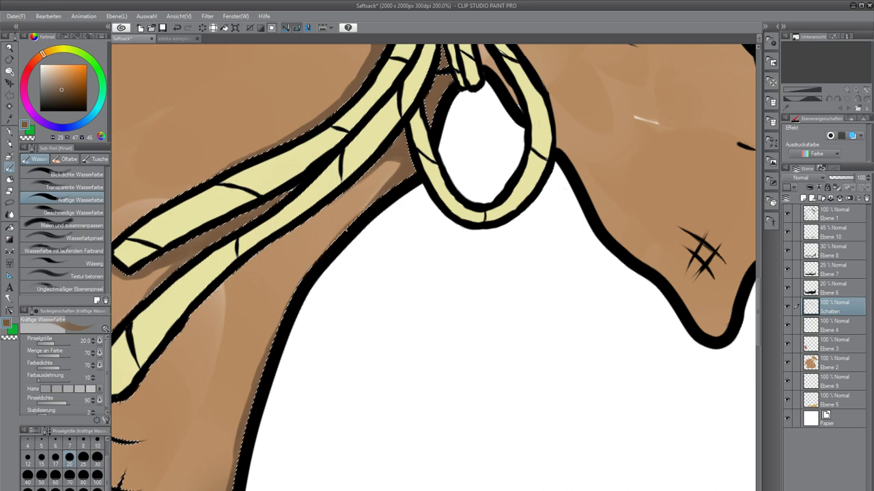
left_click_drag(295, 284, 264, 348)
left_click_drag(277, 318, 245, 397)
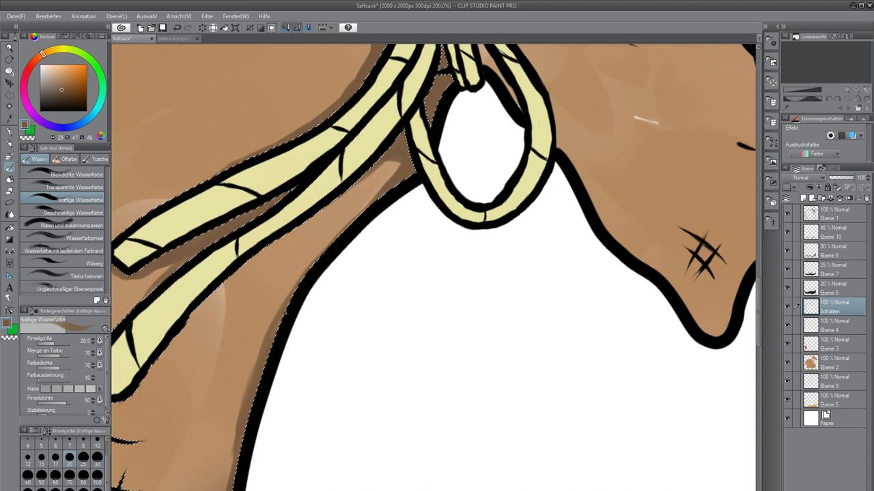
left_click_drag(277, 370, 368, 189)
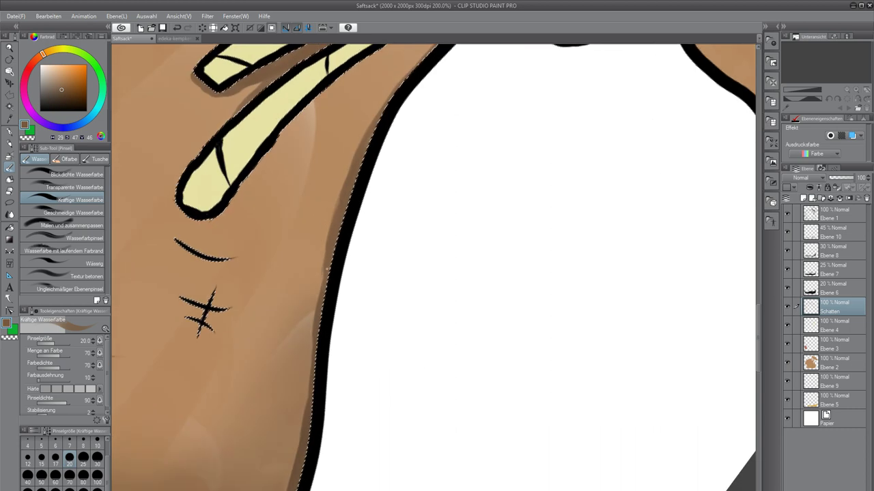
left_click_drag(326, 276, 319, 307)
mouse_move(331, 236)
left_mouse_down()
mouse_move(314, 317)
mouse_move(308, 437)
left_mouse_up()
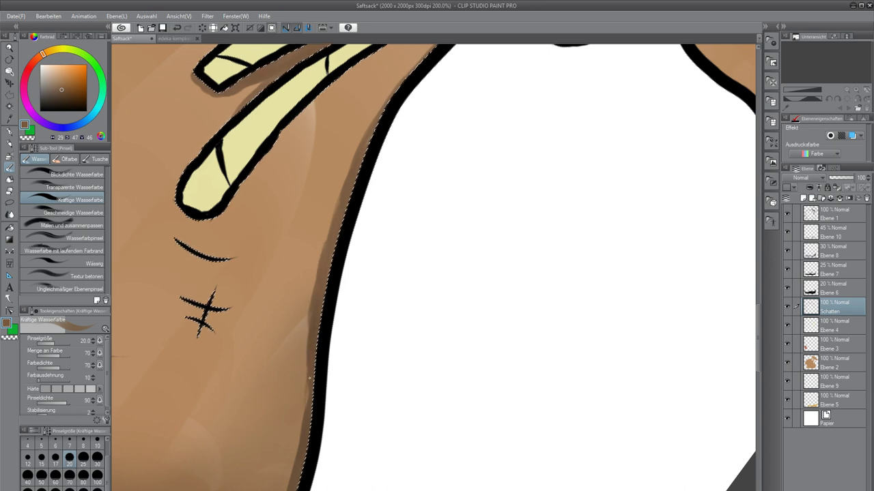
scroll(433, 266, "down", 10)
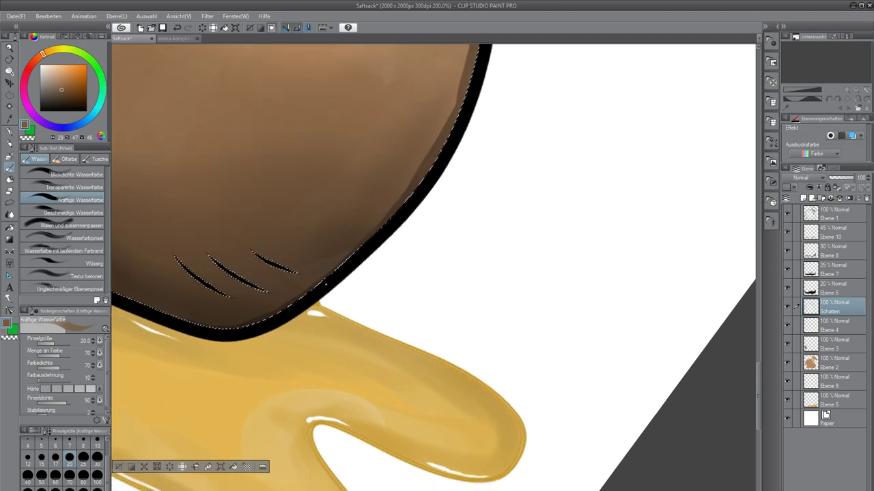
left_click_drag(326, 285, 366, 255)
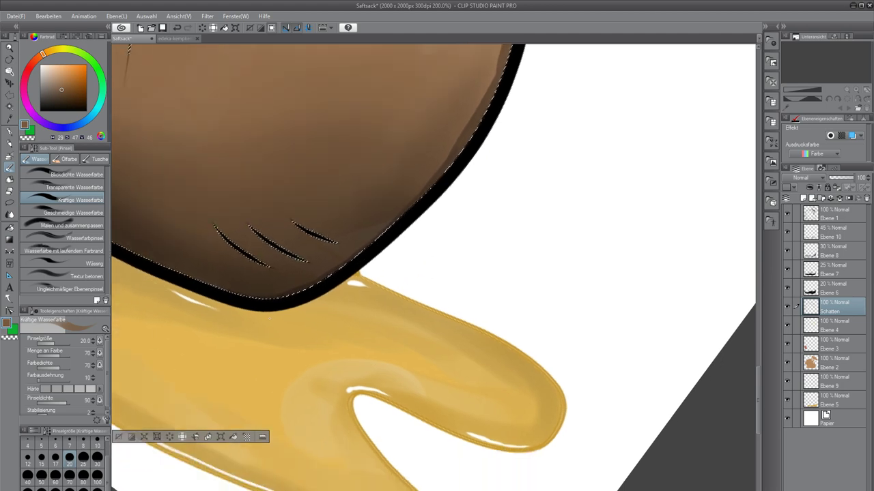
Paint a shadow inside the sack's outline just below the red patch and its lower stitch.
left_click_drag(270, 319, 377, 381)
left_click_drag(263, 300, 462, 360)
left_click_drag(219, 250, 322, 361)
left_click_drag(256, 316, 461, 424)
left_click_drag(271, 294, 452, 416)
left_click_drag(271, 242, 469, 382)
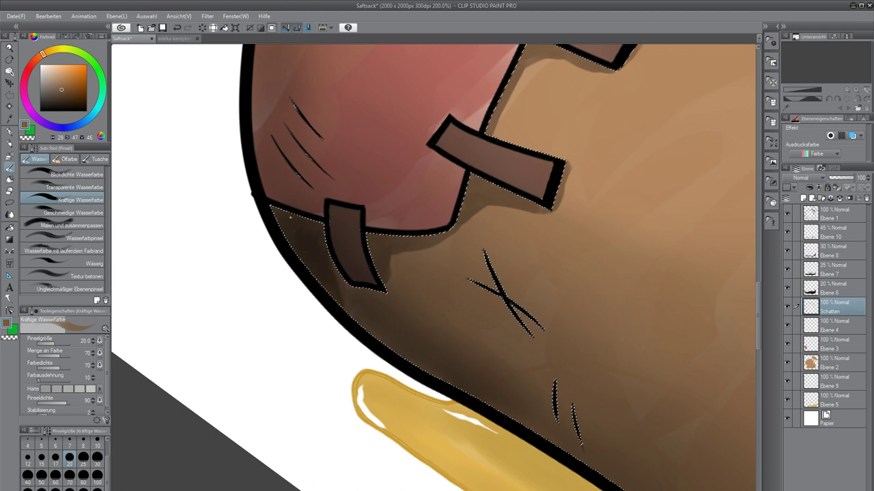
mouse_move(347, 284)
left_mouse_down()
mouse_move(355, 322)
mouse_move(338, 267)
left_mouse_up()
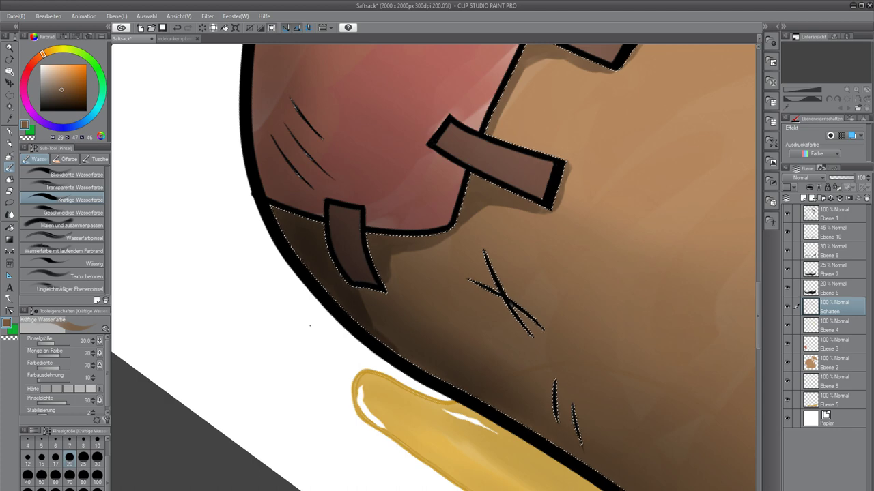
Rotate the canvas and paint a shadow inside the sack's bottom outline where it rests on the puddle.
key("r")
mouse_move(311, 319)
left_mouse_down()
mouse_move(392, 157)
mouse_move(414, 151)
left_mouse_up()
mouse_move(382, 328)
left_mouse_down()
mouse_move(433, 223)
mouse_move(401, 245)
left_mouse_up()
mouse_move(237, 353)
left_mouse_down()
mouse_move(184, 399)
mouse_move(288, 292)
mouse_move(196, 397)
mouse_move(300, 263)
mouse_move(254, 336)
mouse_move(410, 145)
mouse_move(322, 263)
mouse_move(429, 126)
mouse_move(471, 104)
left_mouse_up()
left_click_drag(259, 362, 595, 104)
left_click_drag(232, 367, 448, 216)
mouse_move(411, 248)
left_mouse_down()
mouse_move(483, 195)
mouse_move(317, 344)
mouse_move(359, 296)
left_mouse_up()
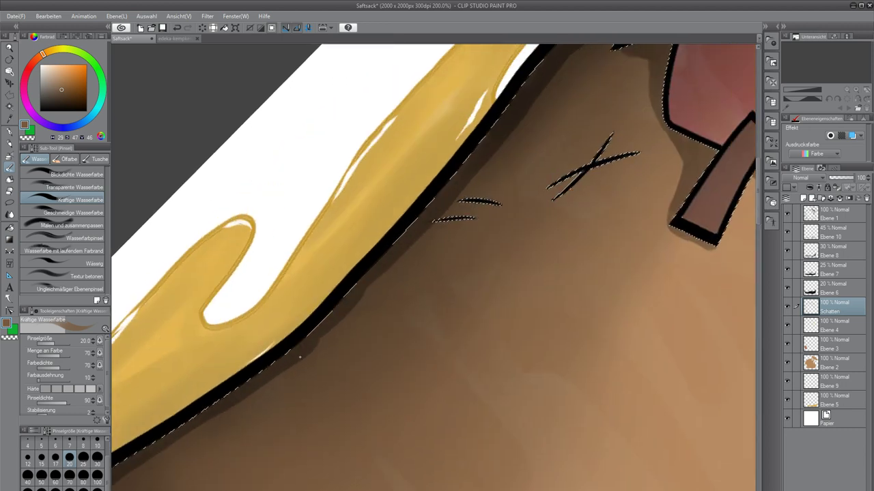
Continue the bottom shadow along the curved outline and around the corner beside the three short creases.
mouse_move(205, 409)
left_mouse_down()
mouse_move(344, 285)
mouse_move(527, 95)
left_mouse_up()
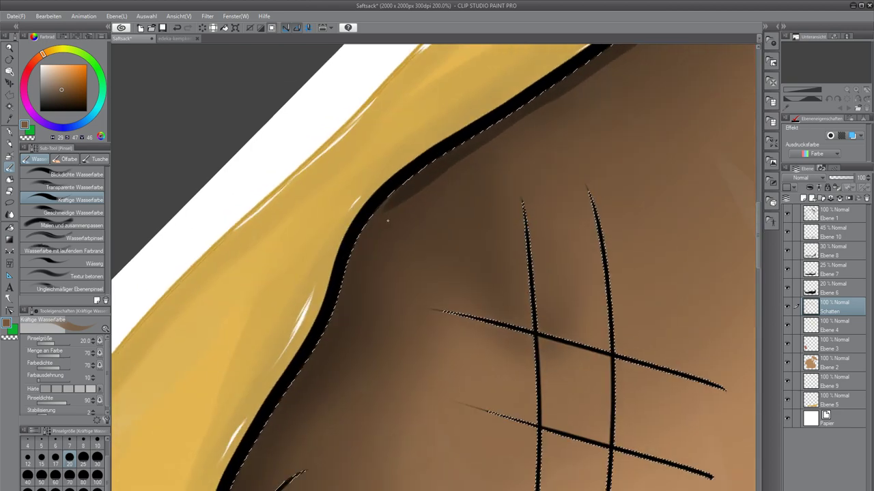
left_click_drag(355, 249, 399, 203)
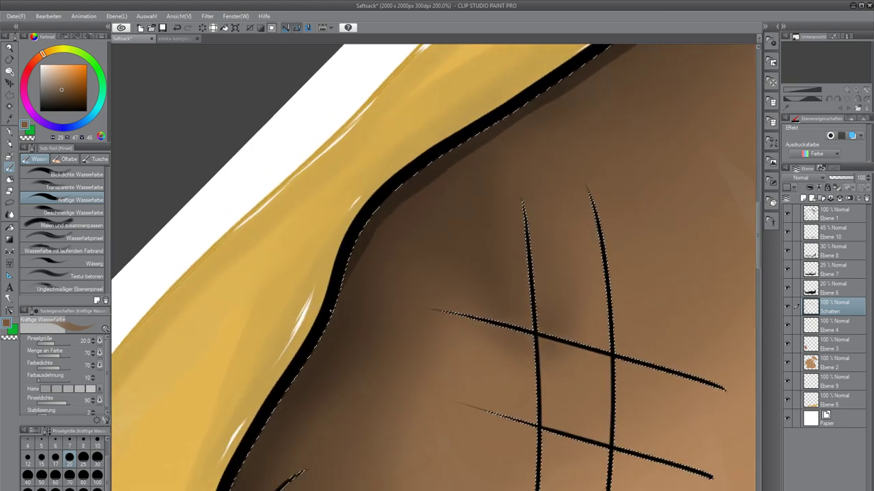
left_click_drag(295, 391, 362, 238)
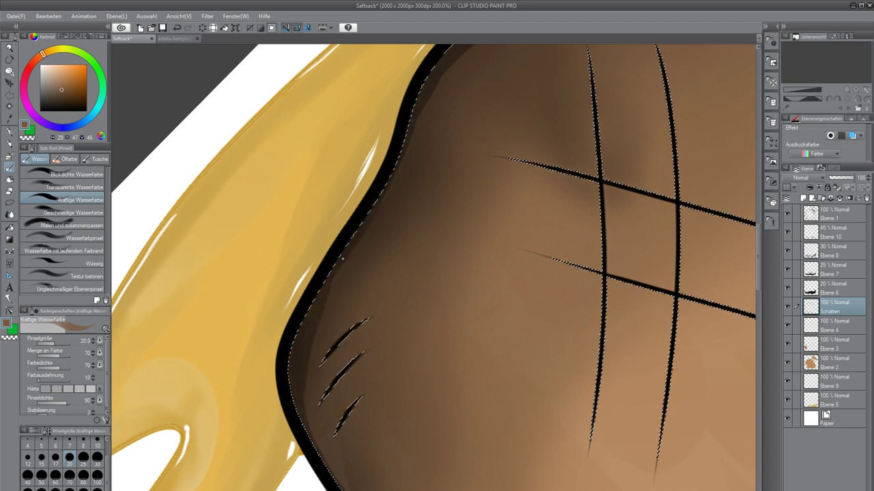
left_click_drag(312, 416, 329, 476)
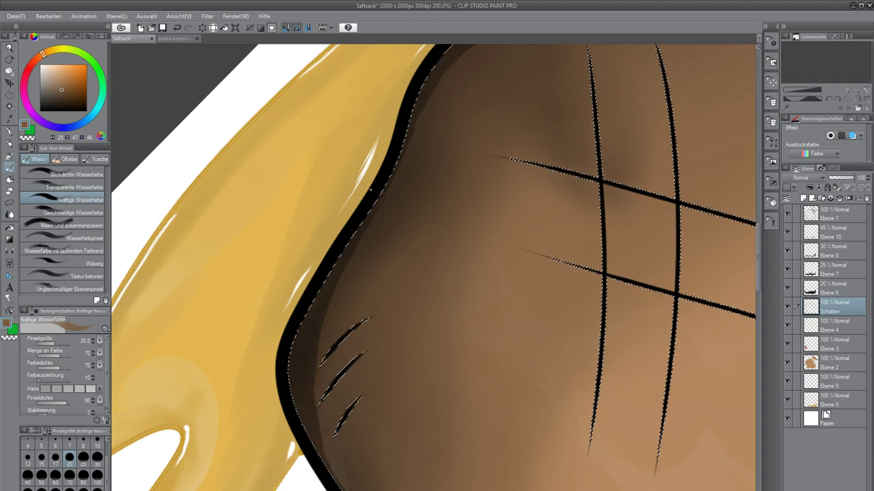
scroll(371, 189, "down", 4)
scroll(405, 200, "down", 5)
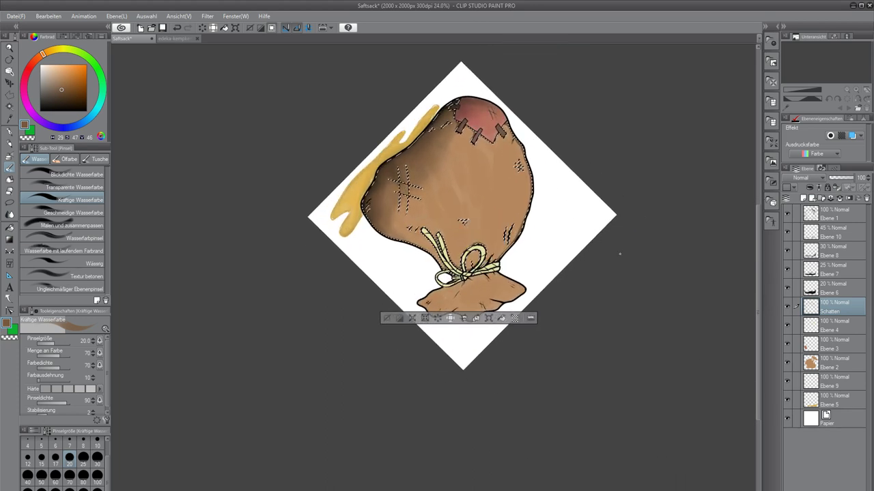
Turn the canvas nearly upright and paint a long tapering shadow from the crease under the rope wrap across the sack's shoulder.
key("shift+space")
mouse_move(547, 261)
left_mouse_down()
mouse_move(542, 240)
mouse_move(488, 178)
mouse_move(356, 194)
mouse_move(322, 245)
mouse_move(327, 226)
left_mouse_up()
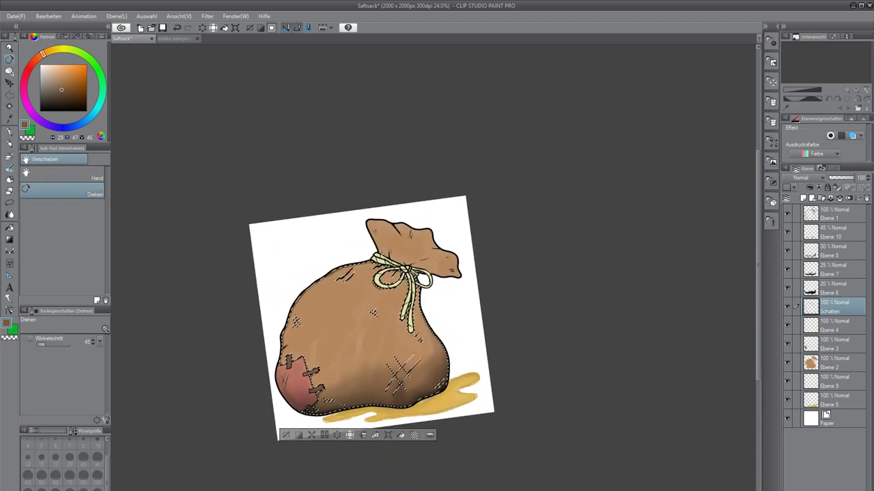
scroll(380, 271, "up", 4)
scroll(367, 271, "up", 5)
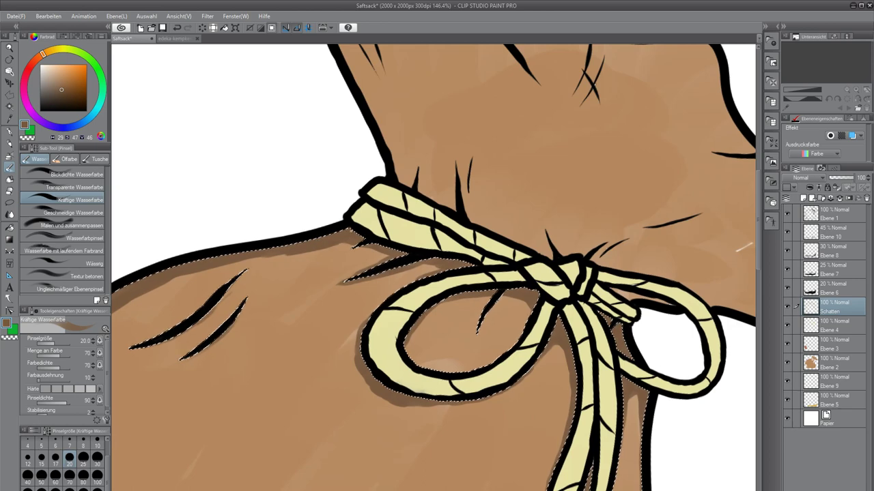
left_click_drag(373, 253, 455, 203)
left_click_drag(408, 236, 322, 288)
left_click_drag(392, 250, 320, 287)
left_click_drag(360, 264, 317, 294)
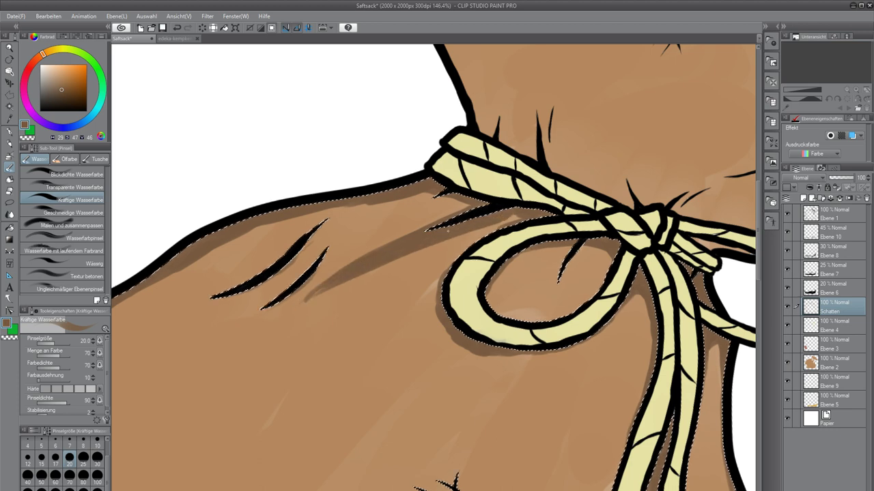
Paint the crease's shadow inside the bow's large loop and continue it as a tapering fold below the loop.
scroll(414, 260, "down", 9)
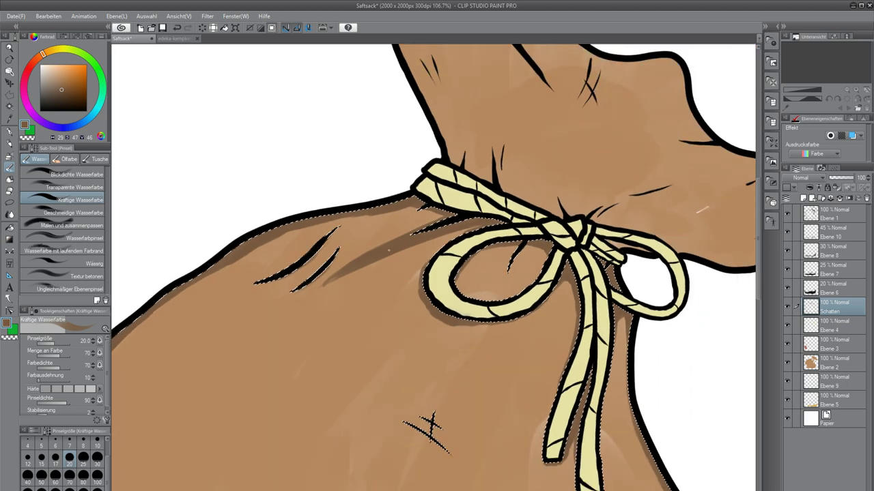
scroll(434, 268, "down", 2)
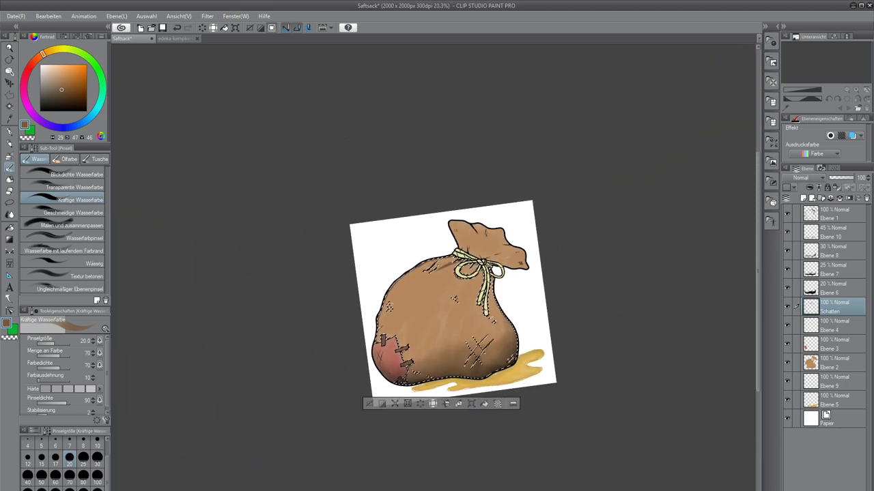
scroll(467, 274, "up", 7)
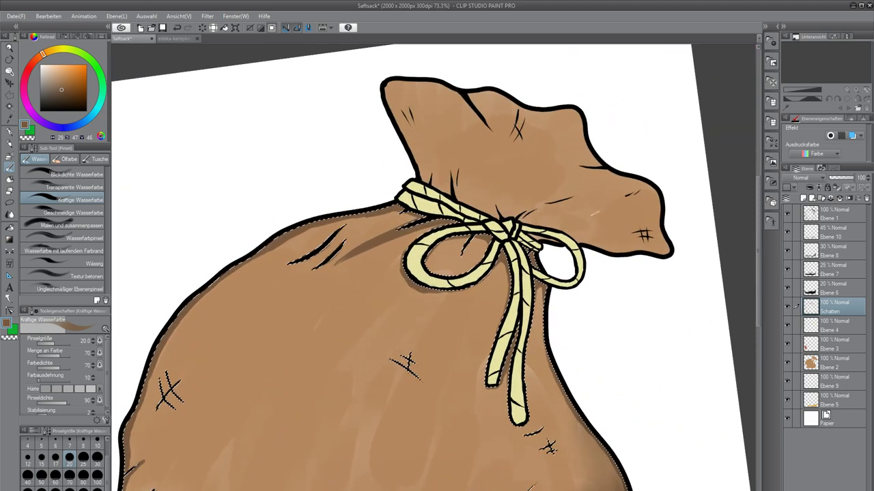
scroll(468, 275, "up", 2)
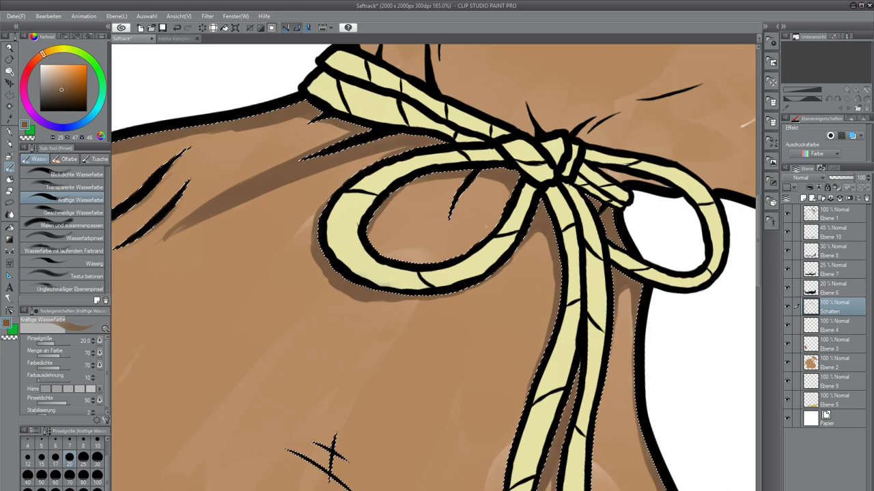
left_click_drag(389, 224, 364, 277)
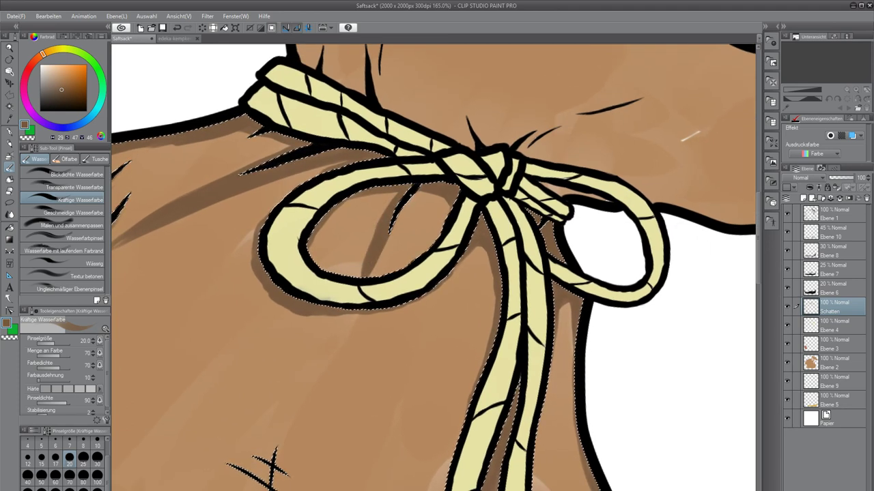
left_click_drag(402, 220, 357, 275)
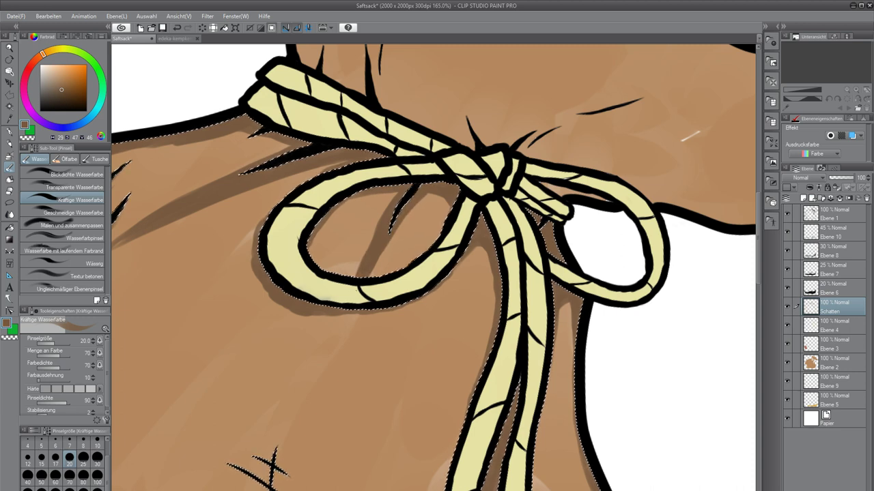
scroll(330, 357, "down", 3)
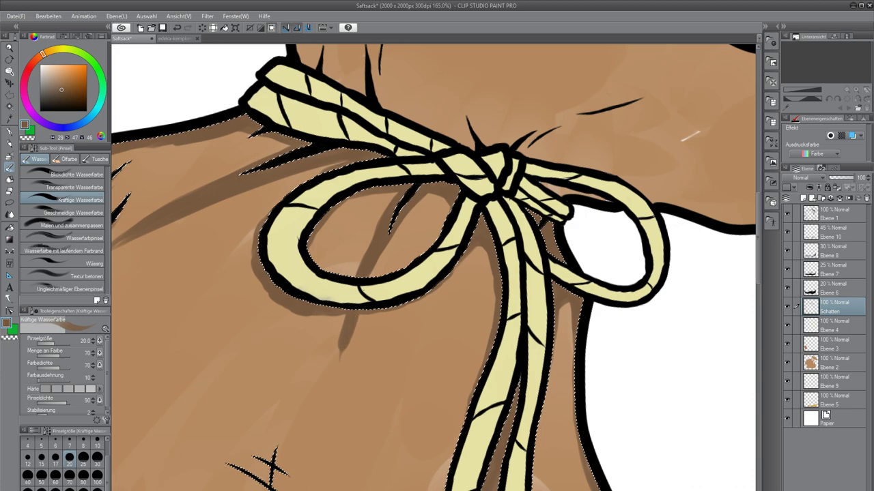
scroll(382, 352, "down", 6)
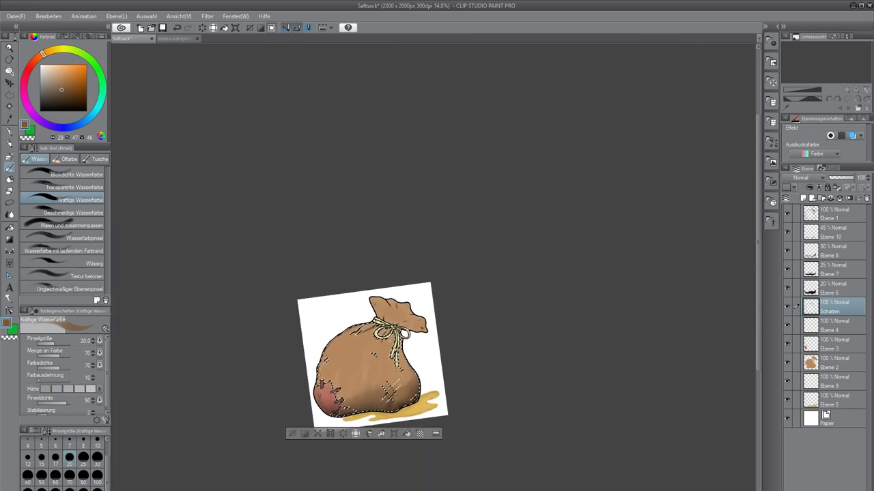
scroll(381, 329, "up", 2)
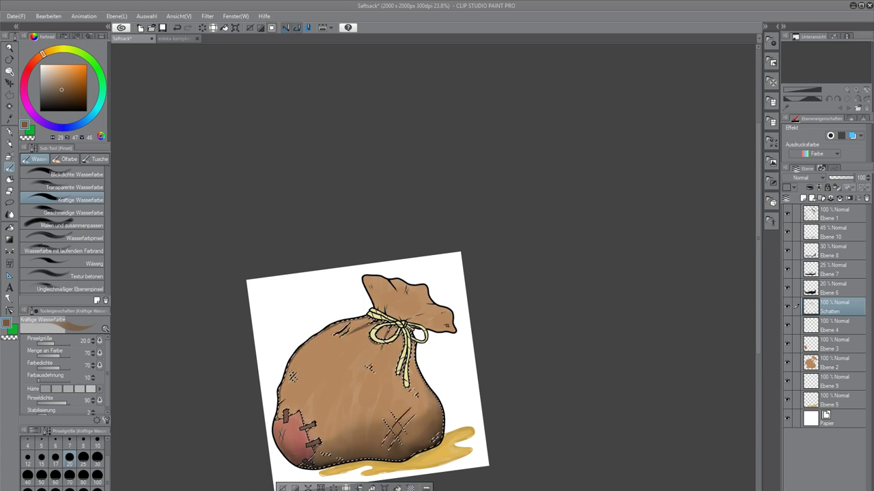
scroll(404, 346, "up", 10)
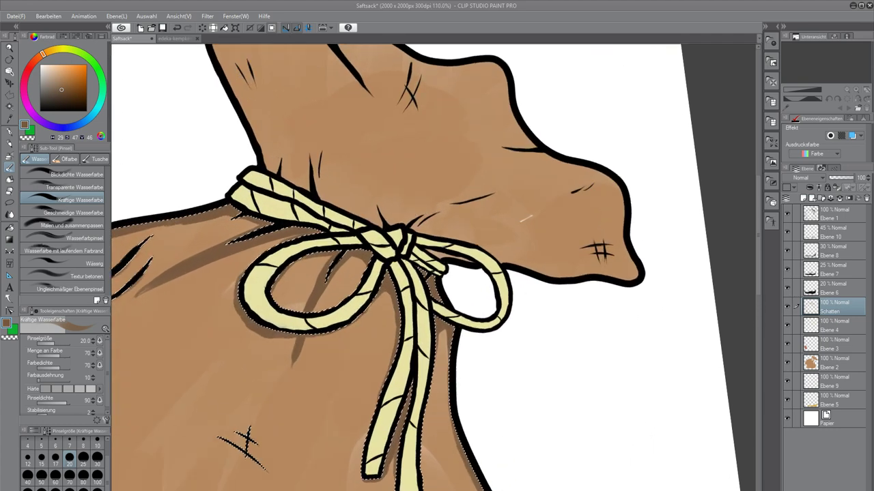
Undo the last shadow stroke between the bow's large loop and the hanging rope ends.
scroll(392, 321, "up", 5)
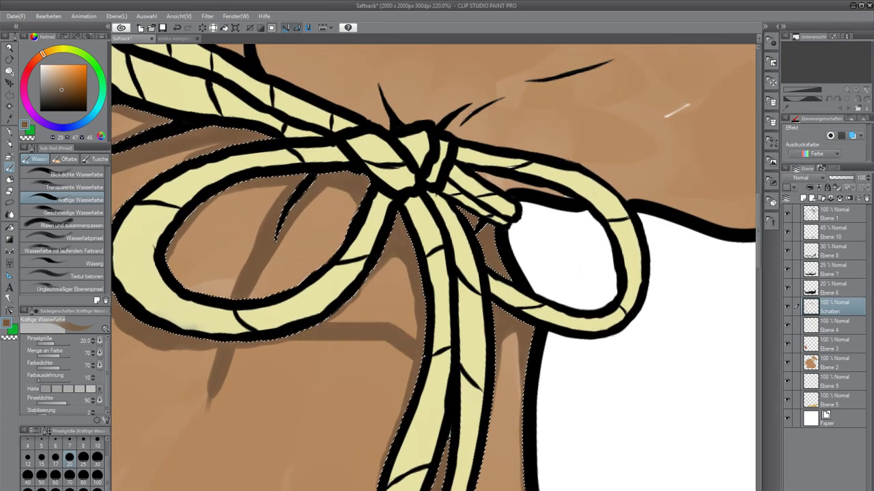
key("ctrl+z")
left_click_drag(318, 335, 399, 404)
scroll(398, 405, "down", 4)
scroll(381, 344, "up", 4)
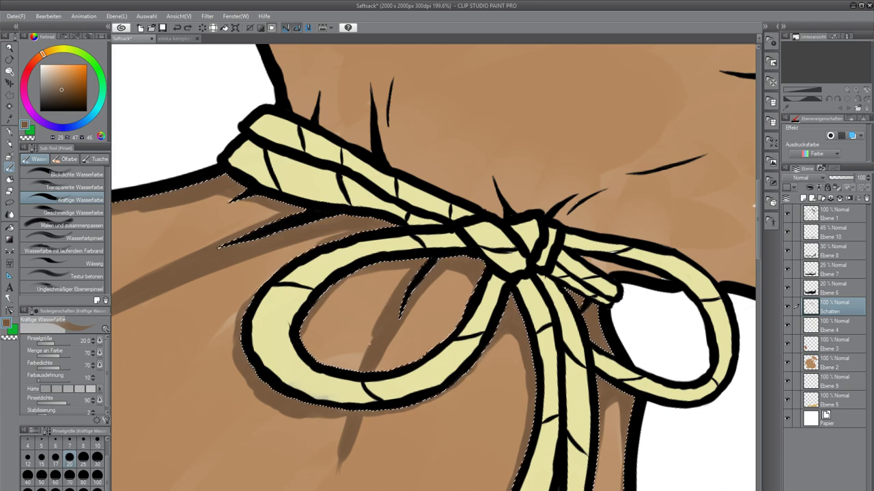
Examine the shaded sack up close and as a whole, checking the bow, shoulder, patch and upper flap.
mouse_move(332, 263)
left_mouse_down()
mouse_move(385, 223)
mouse_move(528, 182)
mouse_move(446, 282)
mouse_move(265, 405)
mouse_move(288, 448)
left_mouse_up()
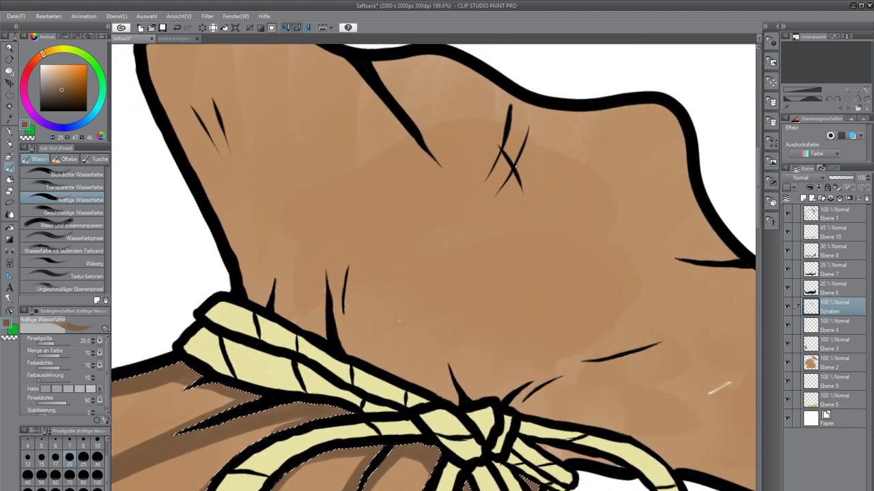
scroll(420, 319, "down", 1)
scroll(420, 319, "down", 8)
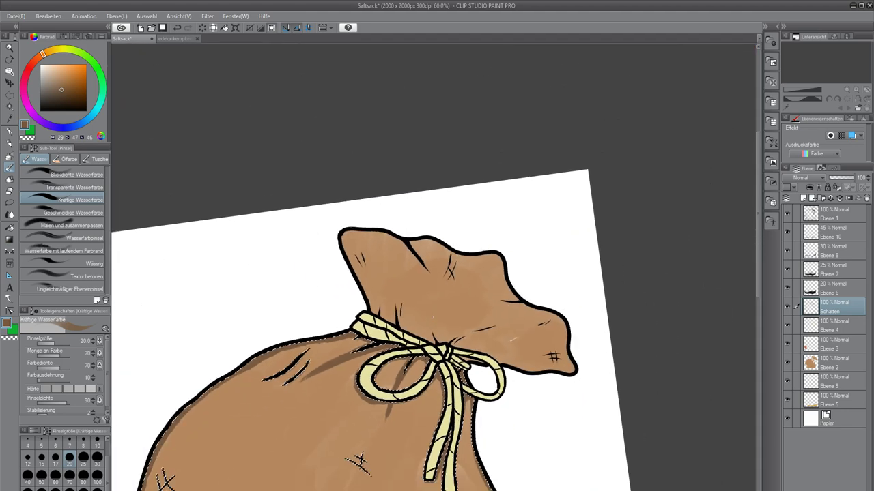
scroll(420, 318, "up", 4)
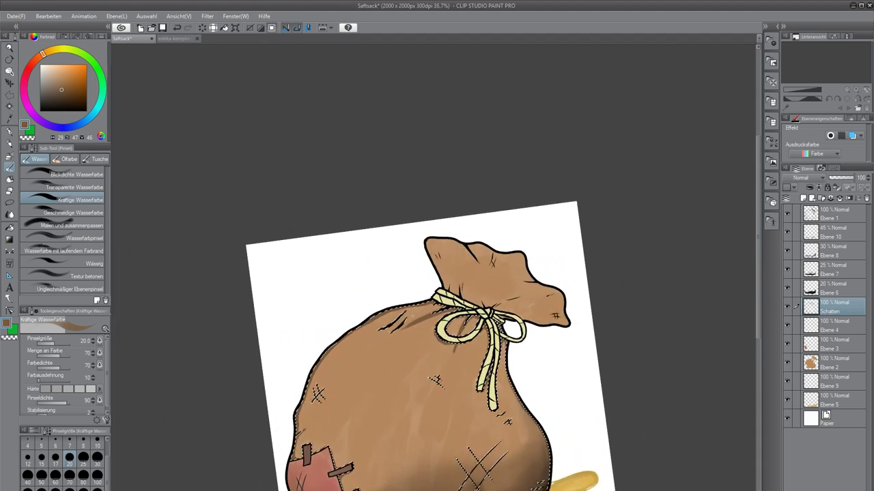
scroll(495, 316, "up", 4)
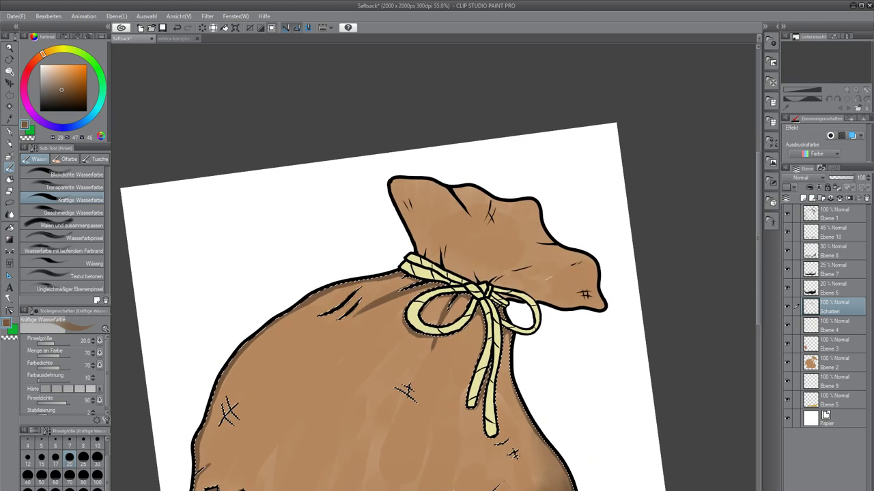
scroll(498, 318, "up", 1)
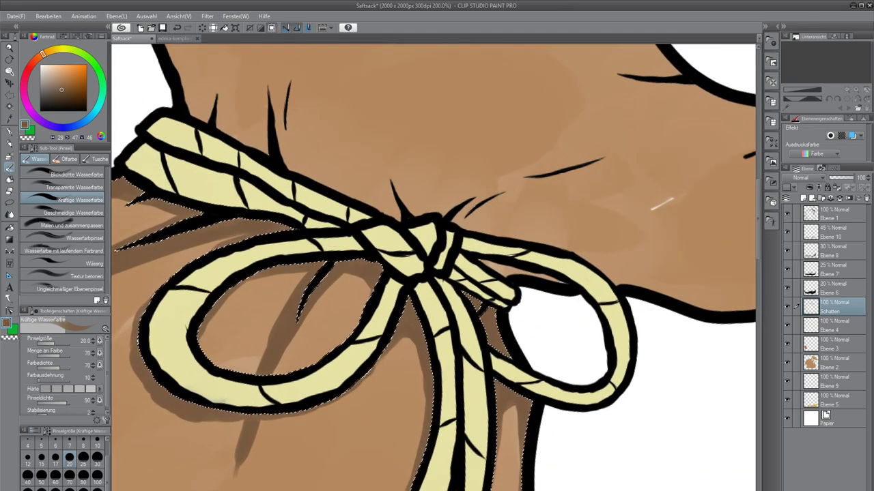
scroll(494, 321, "down", 6)
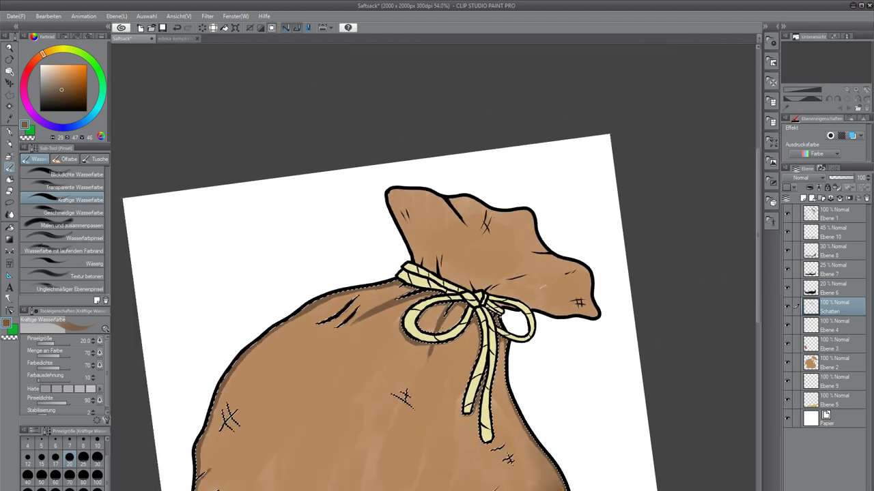
scroll(362, 437, "up", 2)
scroll(409, 441, "up", 1)
scroll(434, 390, "down", 3)
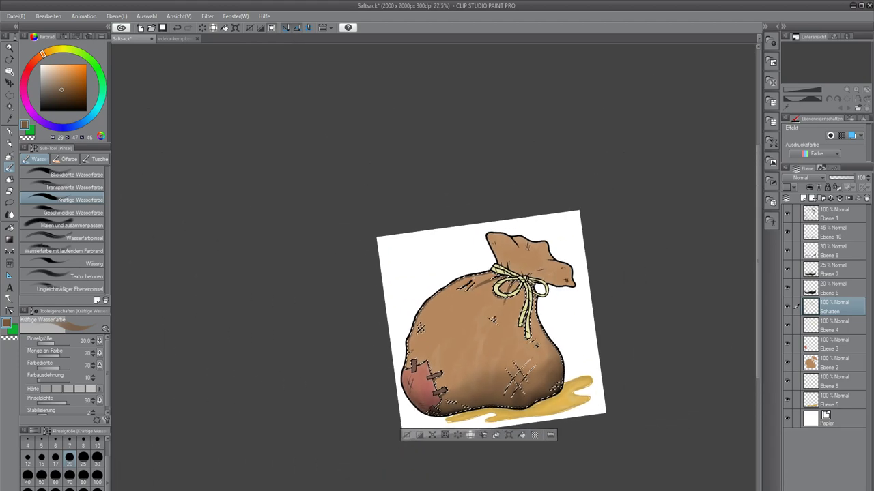
scroll(423, 391, "up", 3)
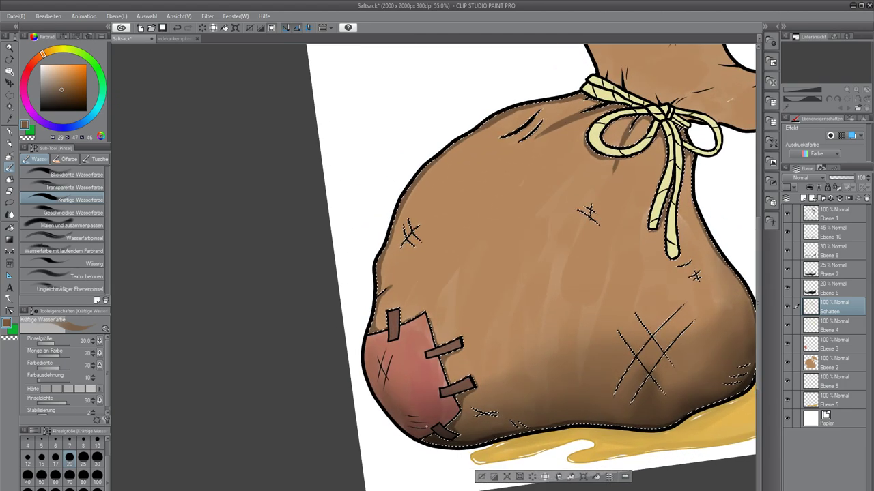
scroll(682, 329, "down", 3)
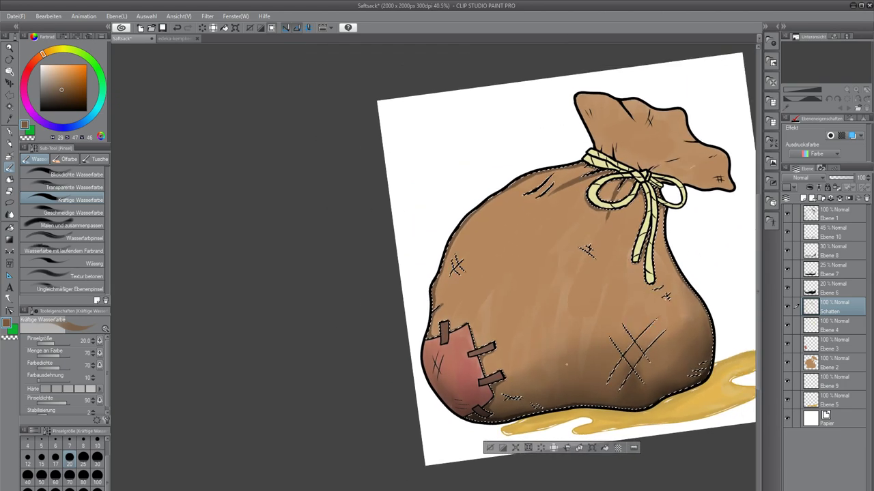
scroll(683, 329, "up", 2)
scroll(593, 318, "down", 2)
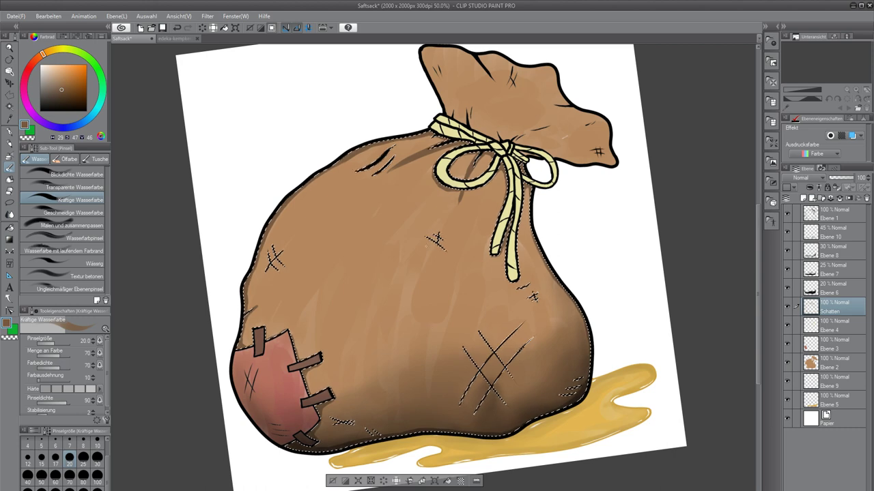
scroll(448, 170, "down", 1)
scroll(475, 155, "up", 2)
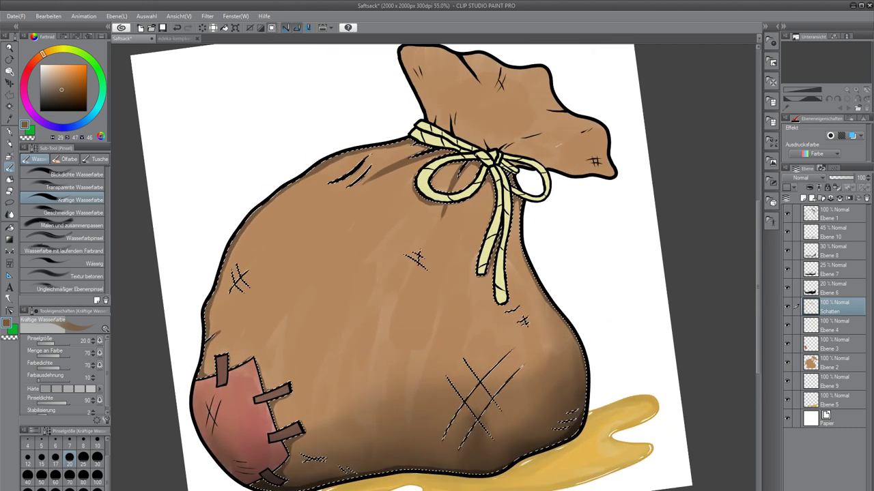
left_click_drag(511, 116, 480, 229)
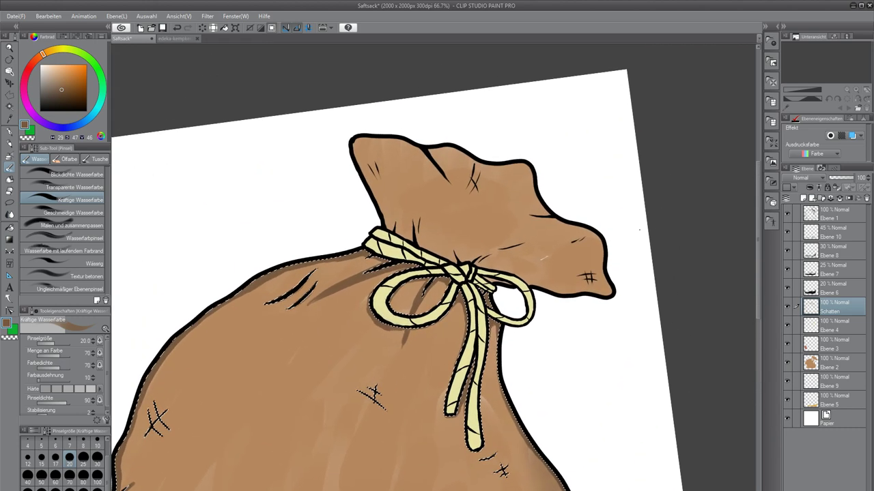
Clear the selection and hide the Papier layer to check the sack's coloring against transparency.
key("ctrl+d")
left_click_drag(567, 251, 535, 251)
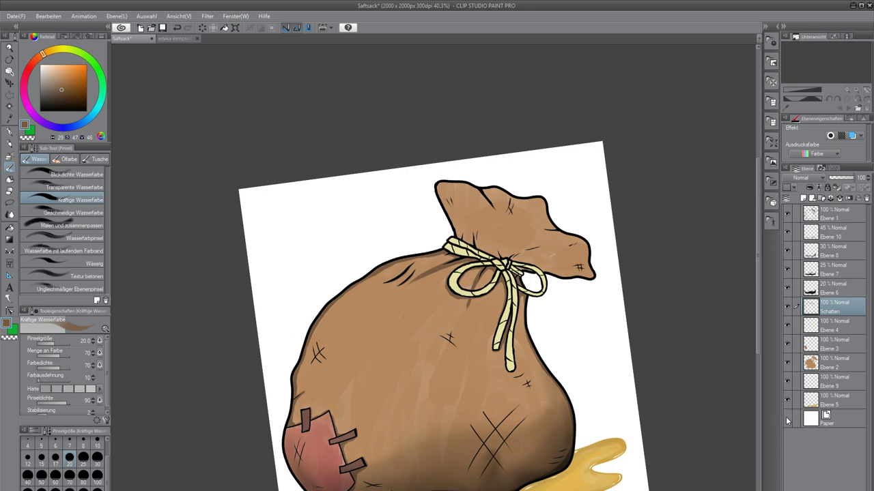
left_click(787, 418)
scroll(404, 420, "up", 1)
scroll(404, 420, "up", 2)
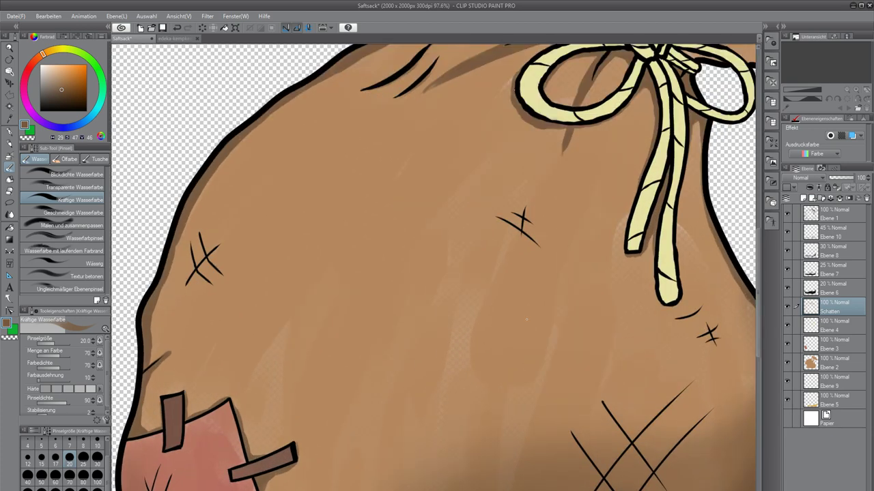
scroll(526, 319, "down", 3)
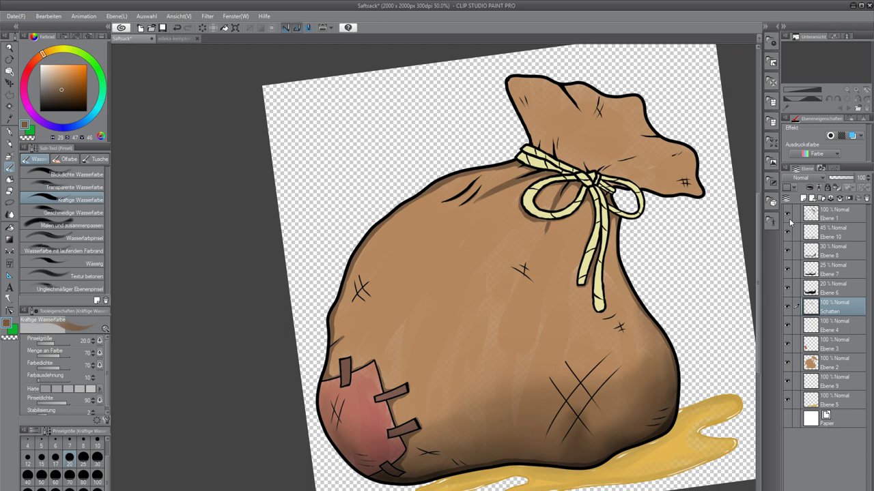
Hide the Schatten layer and show it again to compare the sack with and without shadows.
left_click_drag(628, 196, 540, 290)
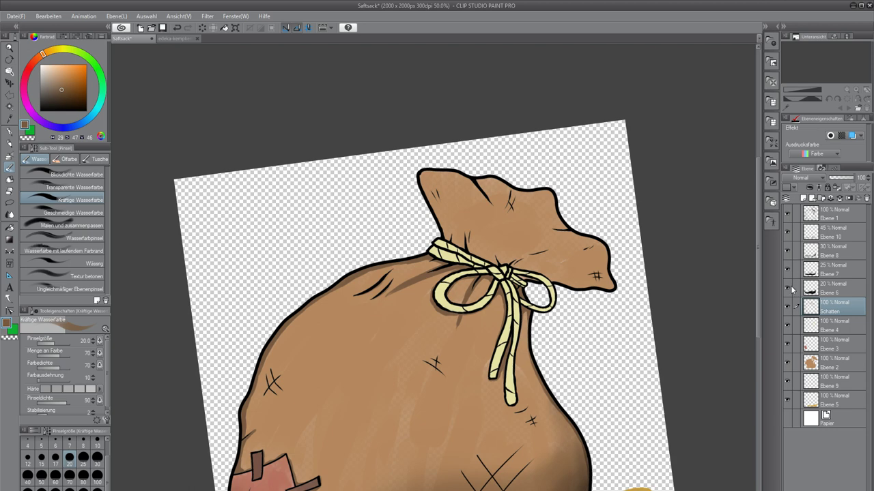
left_click(787, 307)
left_click(786, 307)
scroll(496, 202, "up", 1)
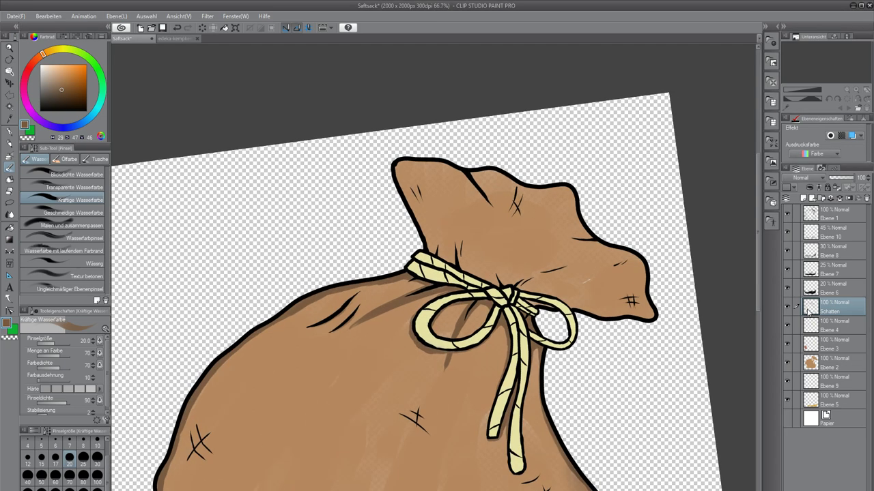
Select the sack's upper flap above the rope from the line art on Ebene 1, and return to the Schatten layer with the brush.
left_click(828, 237)
left_click(837, 214)
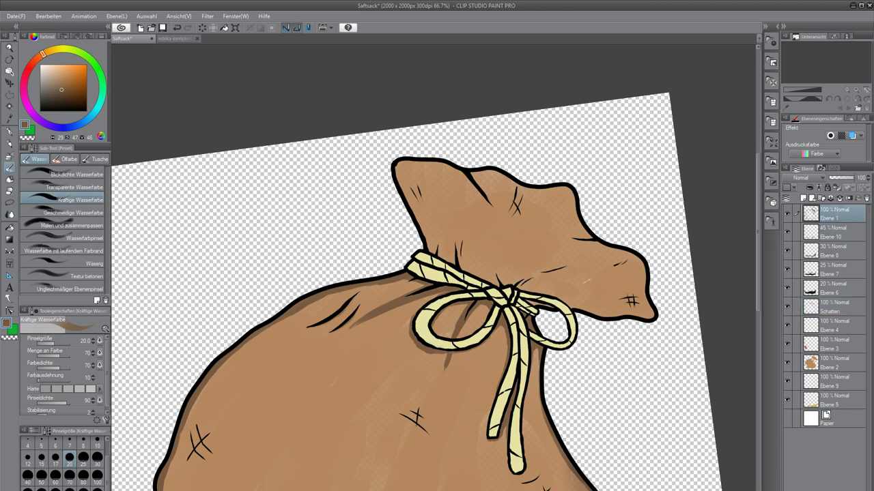
scroll(543, 329, "down", 2)
scroll(543, 297, "up", 4)
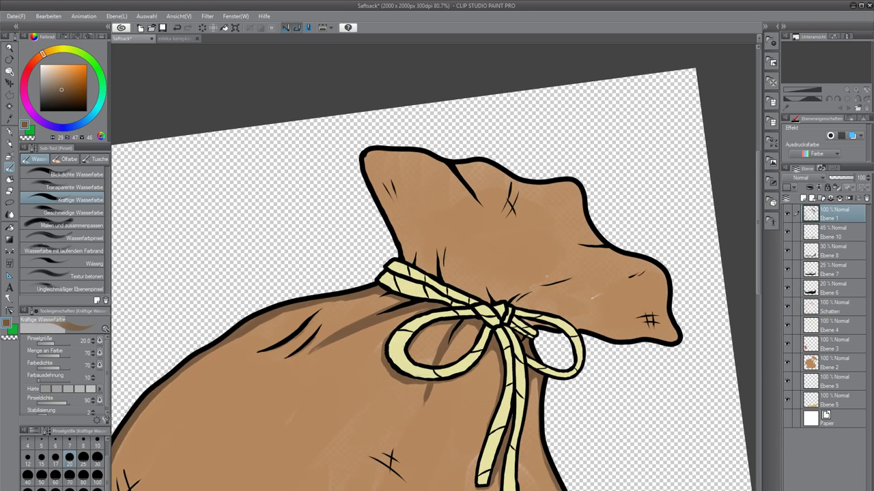
key("w")
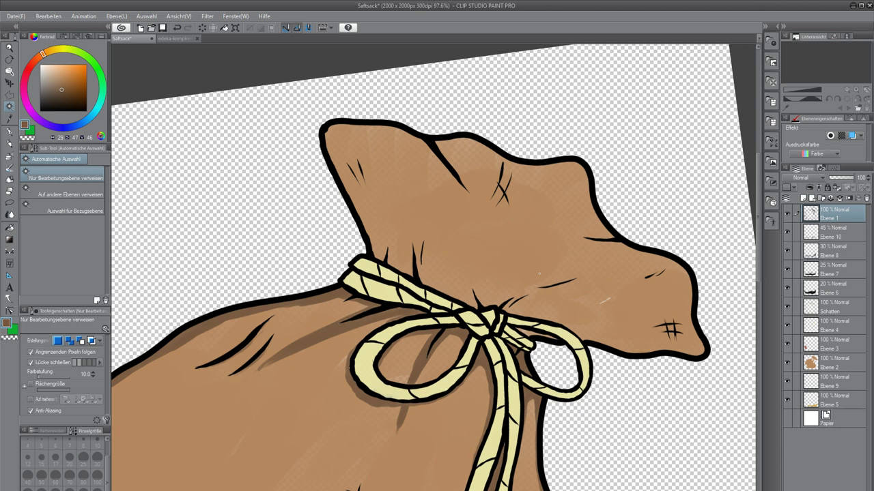
left_click(539, 274)
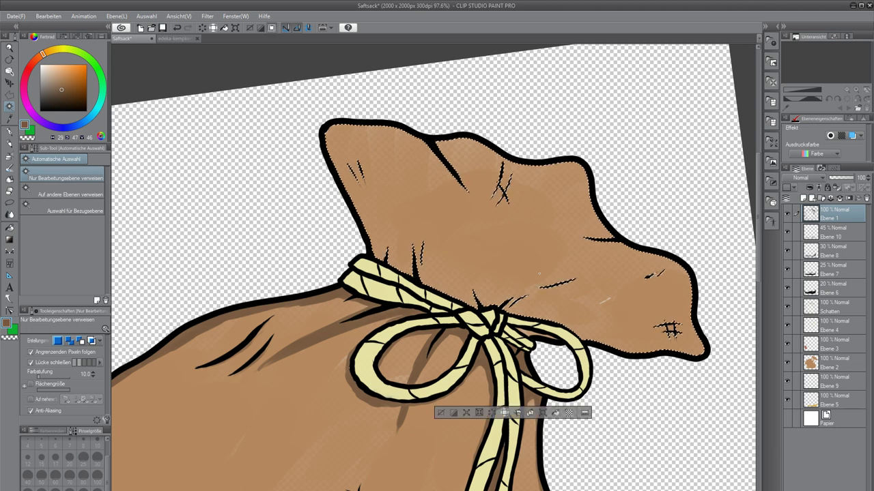
key("b")
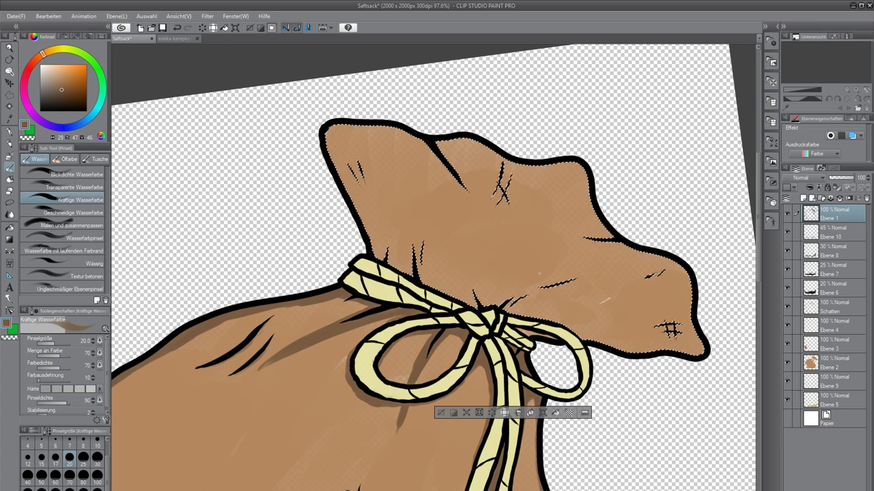
left_click(842, 307)
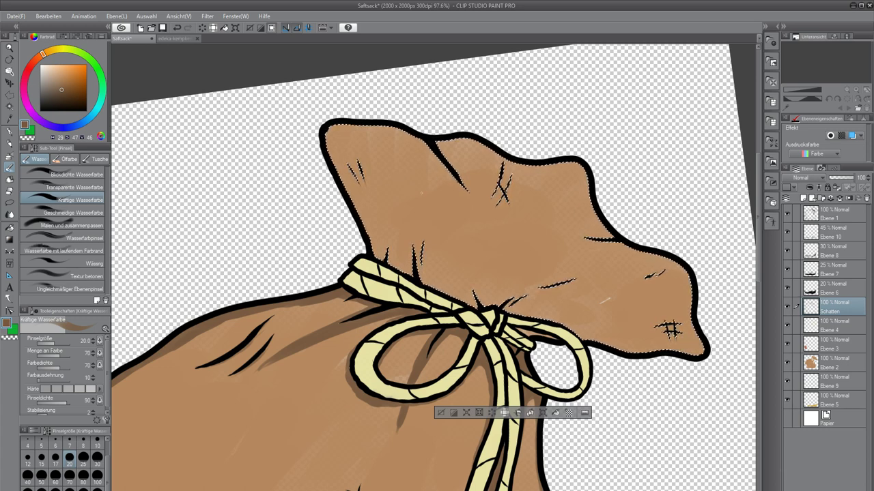
Rotate the canvas so the flap points downward, and add the narrow gap inside the bow's small loop to the selection for painting on Schatten.
key("r")
mouse_move(419, 220)
left_mouse_down()
mouse_move(448, 219)
mouse_move(473, 301)
mouse_move(510, 178)
left_mouse_up()
key("space")
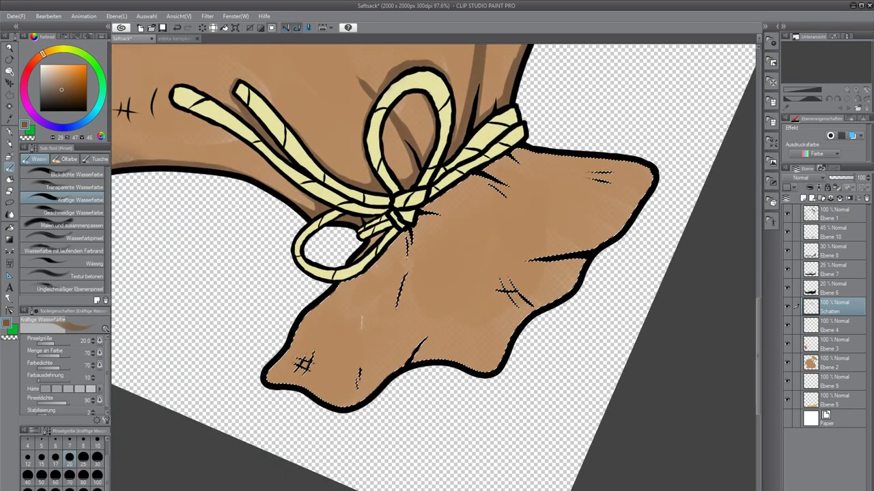
left_click(827, 214)
key("w")
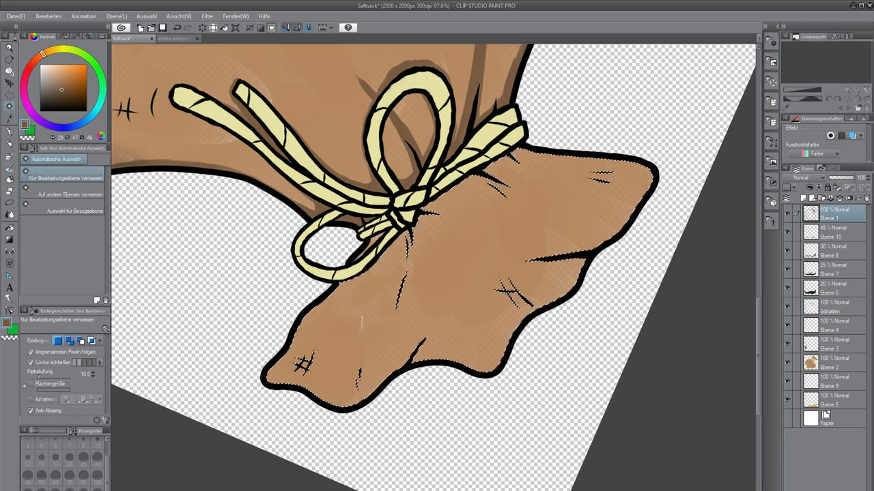
key("b")
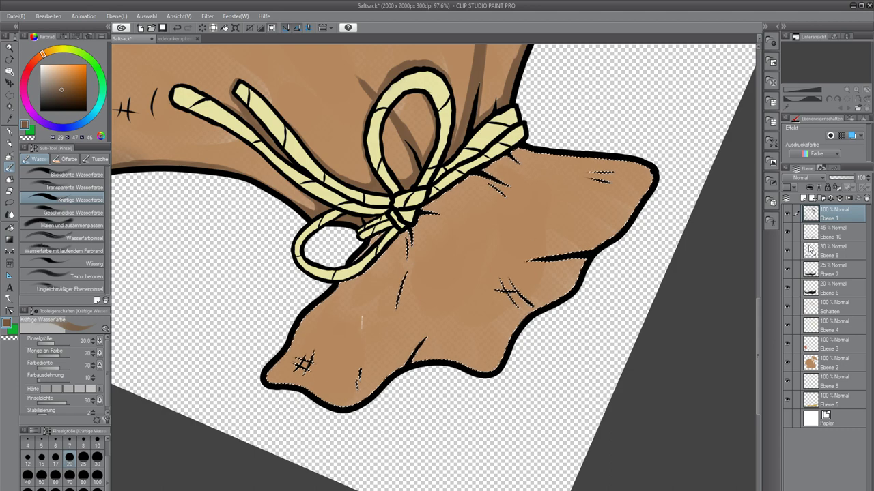
left_click(848, 314)
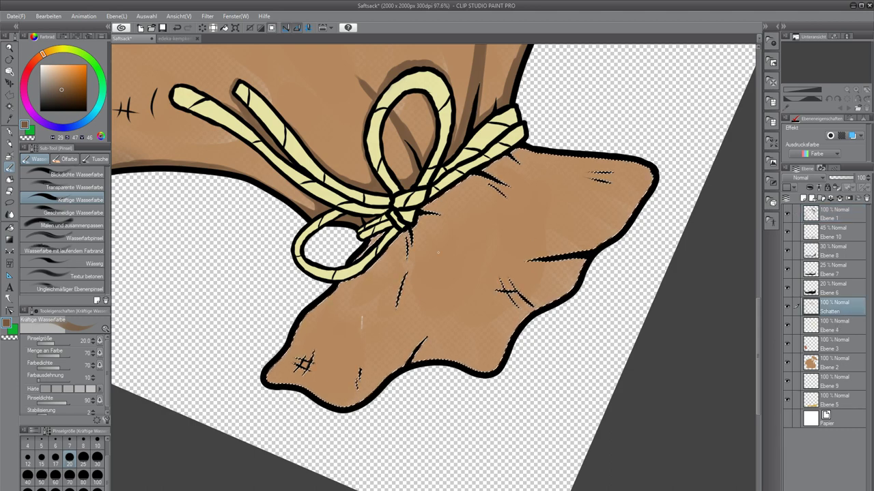
Shade the narrow strip of sack inside the bow's small loop beside the short rope end.
left_click_drag(362, 322, 340, 333)
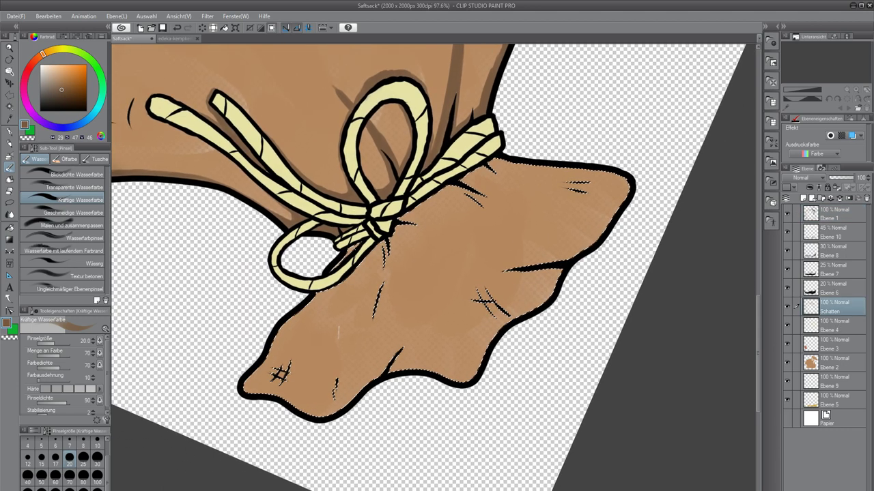
scroll(340, 333, "up", 1)
scroll(296, 297, "up", 3)
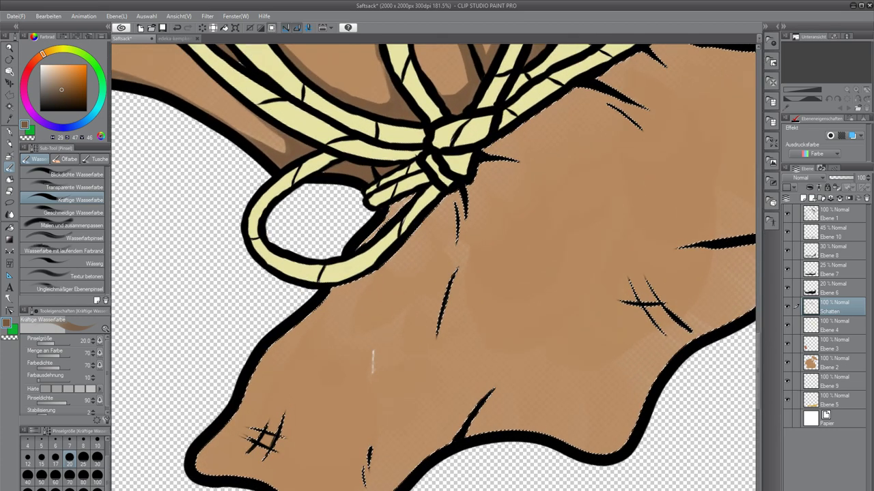
left_click_drag(296, 296, 248, 338)
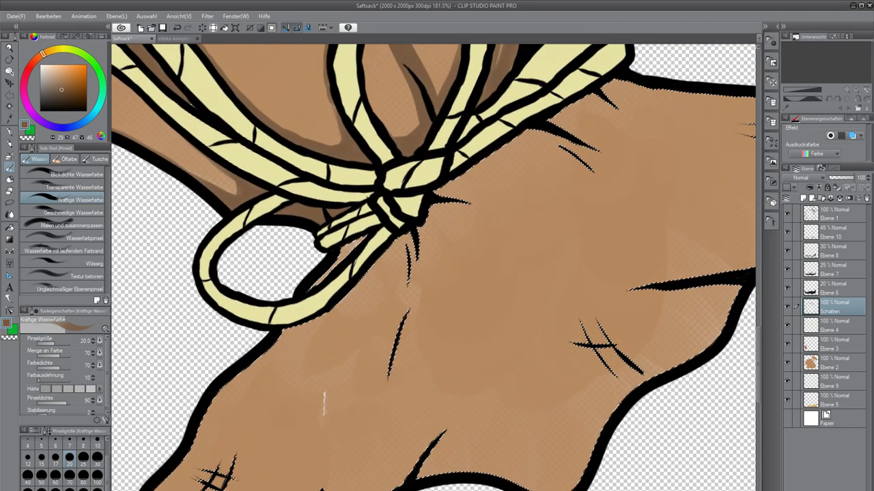
left_click_drag(419, 224, 319, 281)
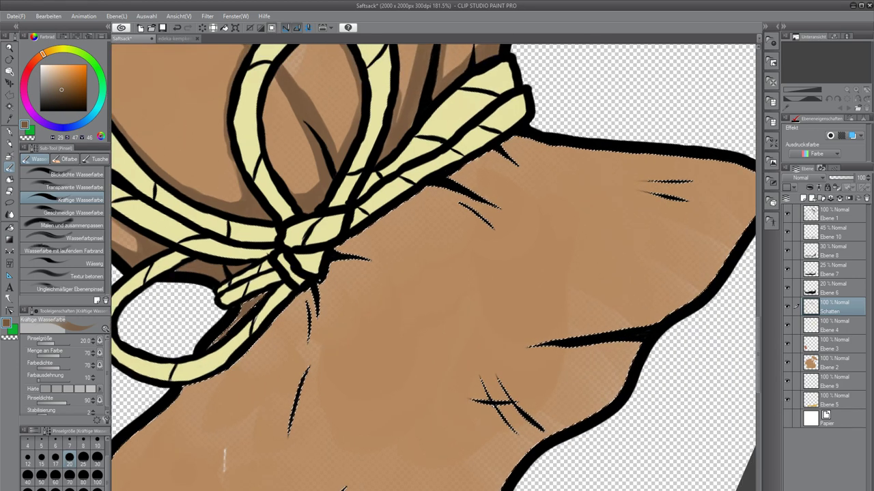
left_click_drag(382, 314, 454, 236)
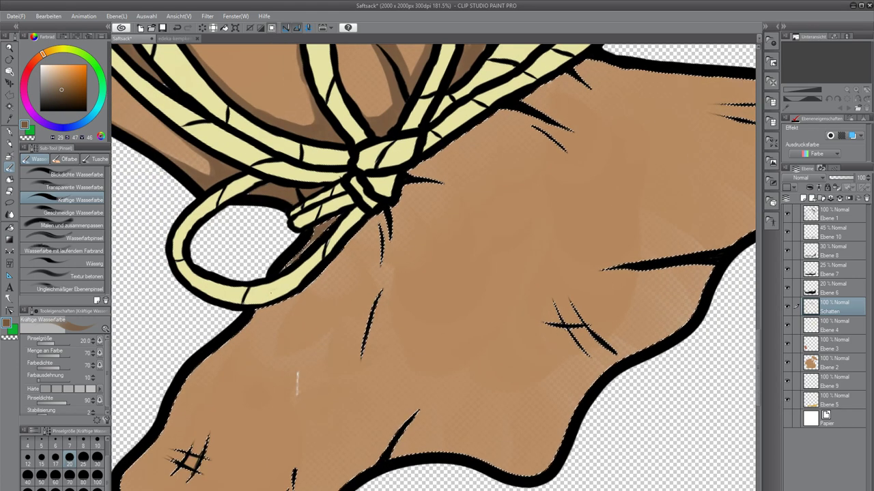
Paint a shadow on the sack's upper flap from its outer edge along the small loop to the knot.
left_click_drag(410, 293, 449, 235)
mouse_move(162, 433)
left_mouse_down()
mouse_move(184, 421)
mouse_move(179, 393)
mouse_move(212, 356)
mouse_move(174, 405)
mouse_move(220, 327)
left_mouse_up()
mouse_move(251, 295)
left_mouse_down()
mouse_move(233, 320)
mouse_move(413, 161)
mouse_move(399, 171)
left_mouse_up()
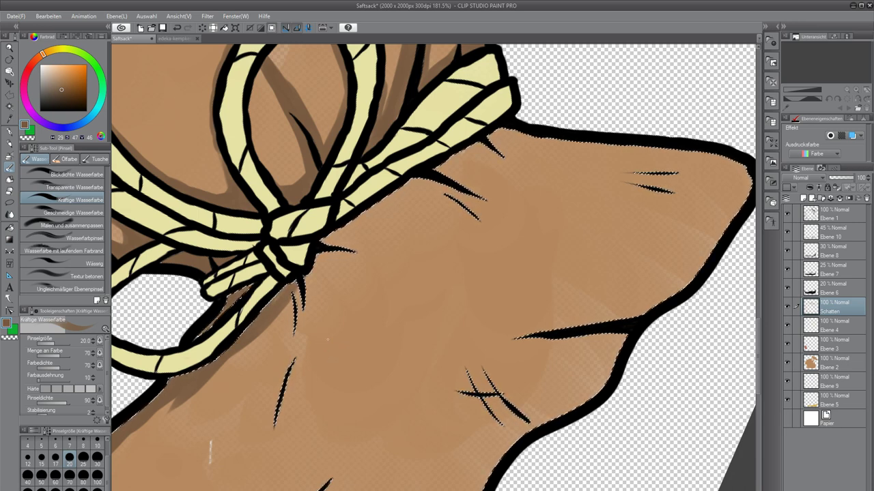
Rotate the canvas so the flap points upward and shade the creases running from the knot into the flap beside the small loop.
left_click_drag(262, 365, 333, 322)
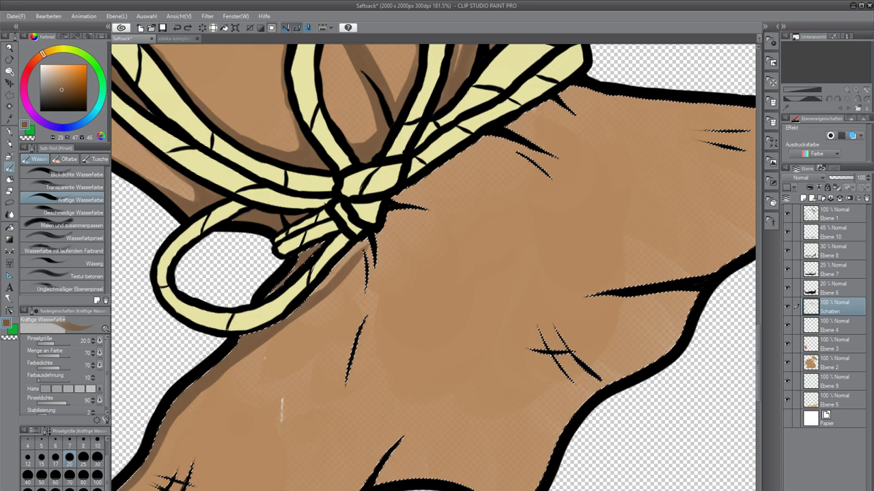
left_click_drag(281, 410, 203, 469)
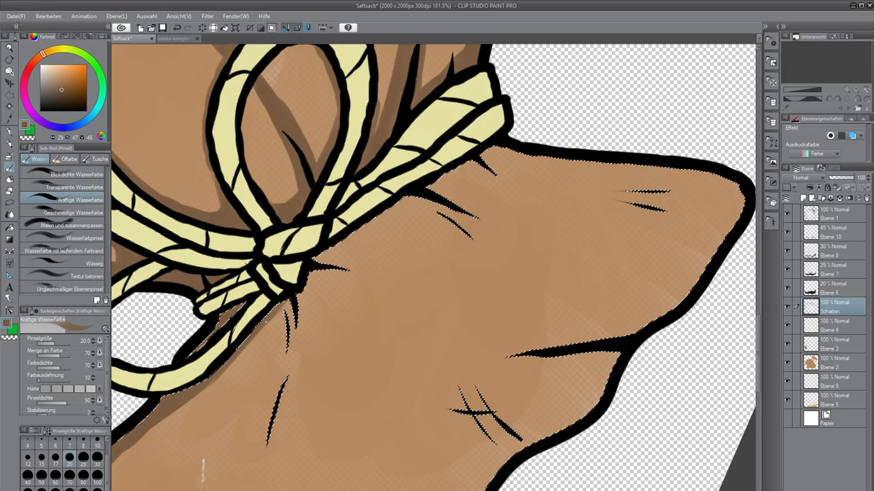
key("r")
mouse_move(372, 240)
left_mouse_down()
mouse_move(410, 203)
mouse_move(393, 317)
mouse_move(430, 328)
mouse_move(455, 298)
mouse_move(316, 299)
left_mouse_up()
key("b")
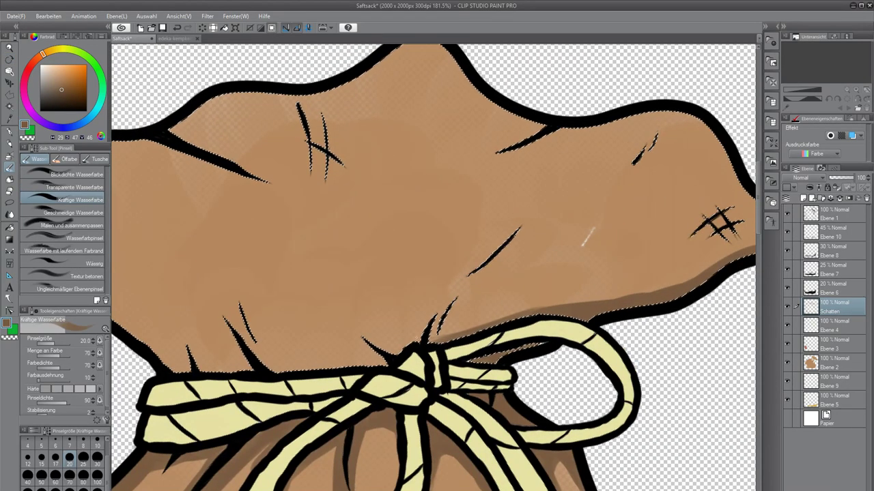
scroll(552, 227, "up", 4)
left_click_drag(329, 438, 339, 397)
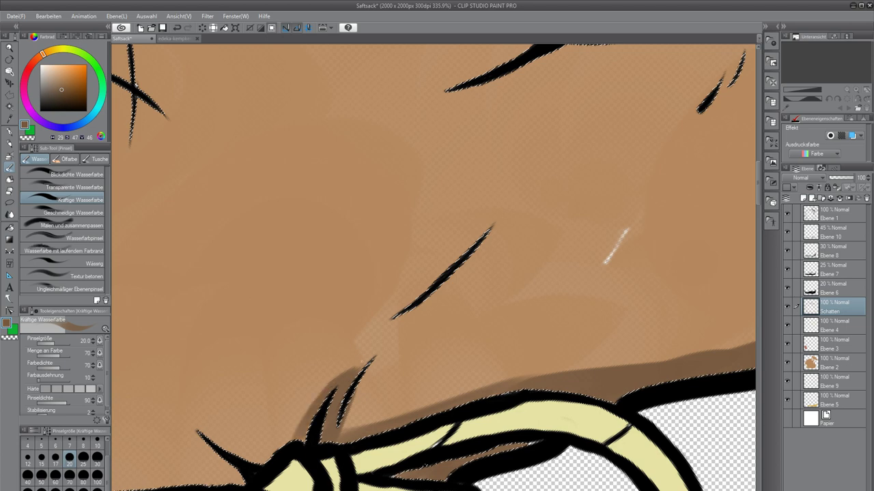
mouse_move(376, 339)
left_mouse_down()
mouse_move(441, 290)
mouse_move(486, 236)
left_mouse_up()
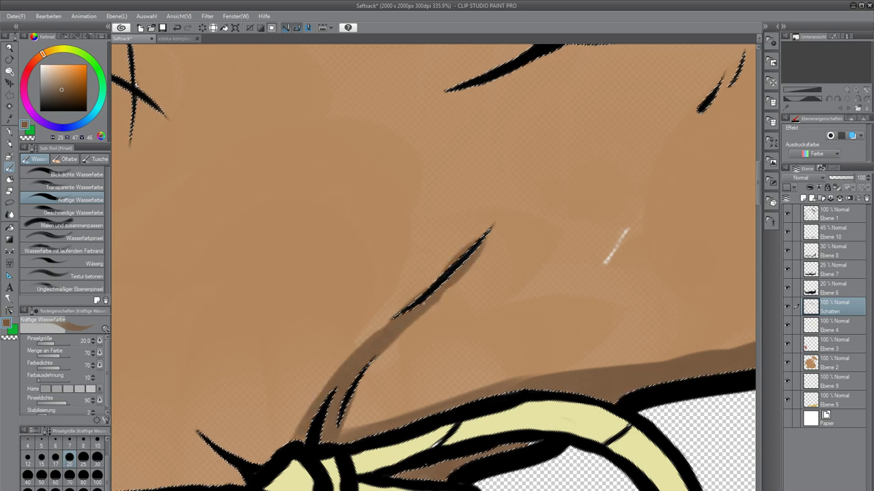
left_click_drag(441, 288, 370, 363)
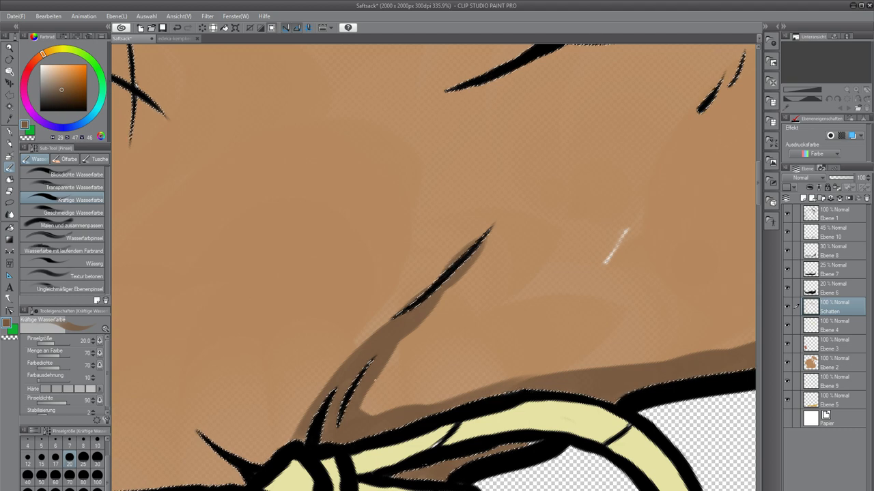
Paint tapering shadows along the short crease on the other side of the knot and the larger crease further along the rope.
left_click_drag(319, 467, 453, 360)
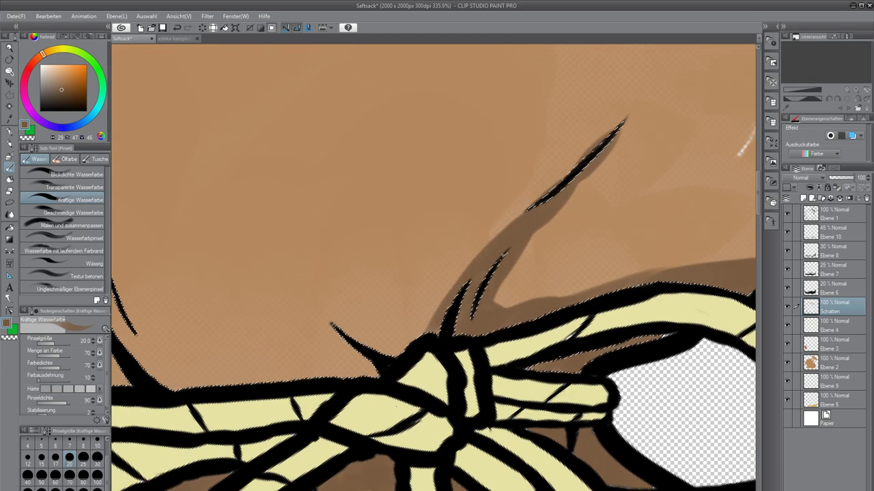
mouse_move(355, 361)
left_mouse_down()
mouse_move(313, 309)
mouse_move(371, 255)
mouse_move(357, 277)
mouse_move(352, 271)
mouse_move(380, 242)
mouse_move(346, 306)
mouse_move(364, 264)
mouse_move(344, 301)
mouse_move(328, 311)
mouse_move(405, 223)
mouse_move(378, 247)
mouse_move(440, 194)
left_mouse_up()
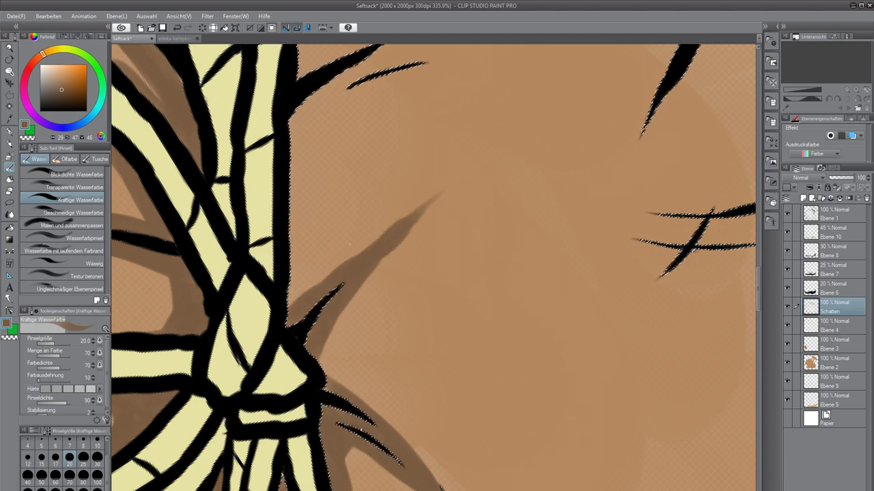
scroll(340, 248, "up", 1)
scroll(339, 249, "up", 1)
mouse_move(259, 319)
left_mouse_down()
mouse_move(301, 273)
mouse_move(399, 202)
left_mouse_up()
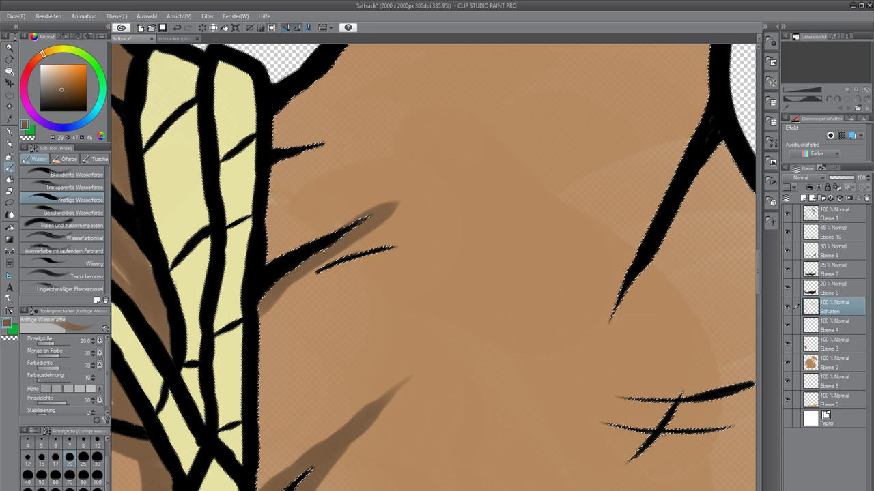
mouse_move(269, 258)
left_mouse_down()
mouse_move(246, 271)
mouse_move(458, 166)
left_mouse_up()
left_click_drag(403, 197, 470, 163)
left_click_drag(361, 236, 421, 197)
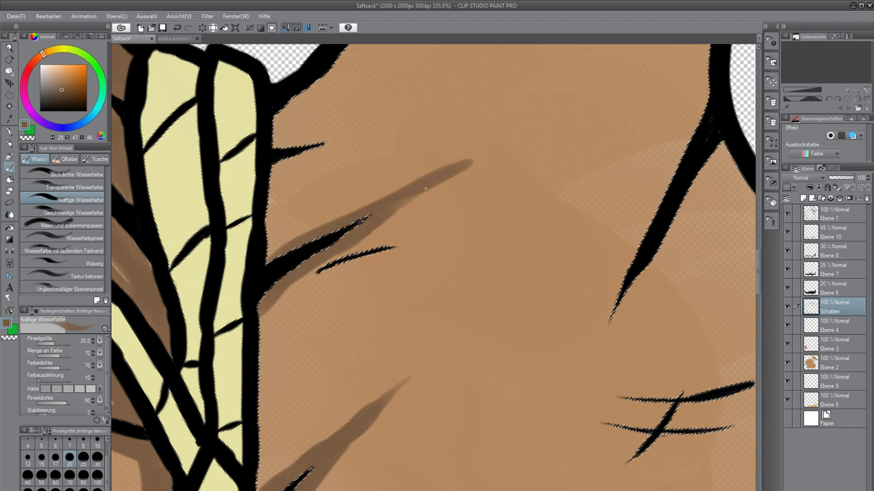
Shade the strip of flap along the rope's edge from the knot past the larger crease to the short crease near the rope's end.
left_click_drag(305, 277, 266, 341)
left_click_drag(287, 290, 262, 372)
left_click_drag(271, 313, 262, 481)
left_click_drag(264, 437, 267, 487)
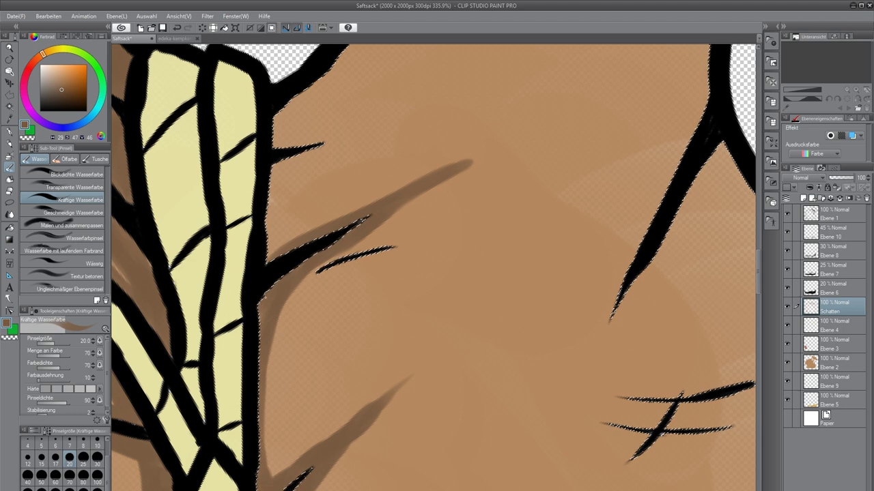
left_click_drag(423, 185, 396, 359)
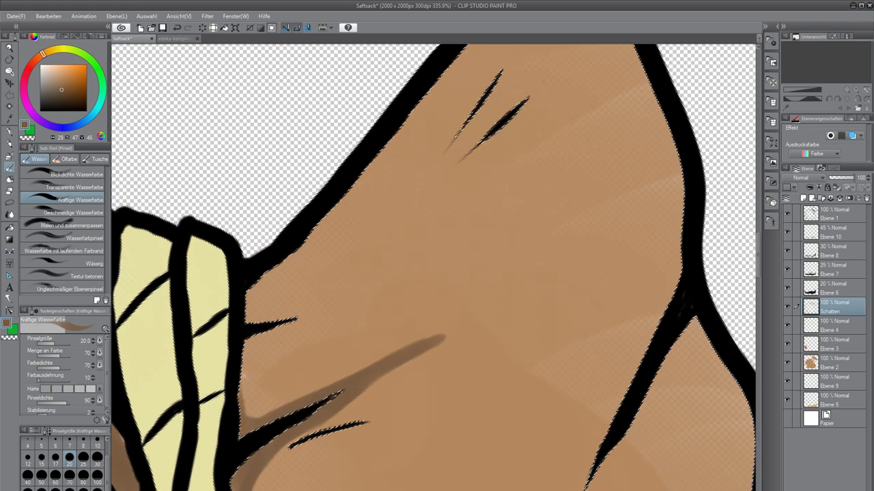
mouse_move(244, 396)
left_mouse_down()
mouse_move(252, 339)
mouse_move(319, 305)
mouse_move(298, 329)
left_mouse_up()
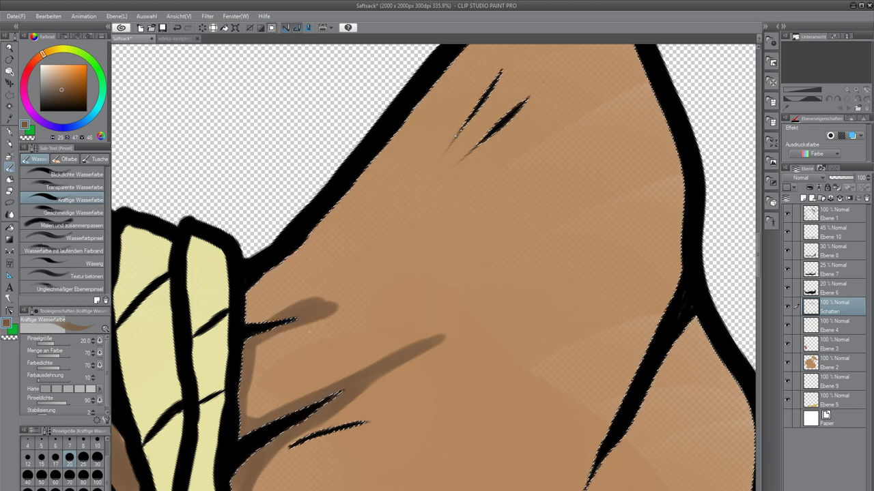
key("ctrl+z")
key("ctrl+z")
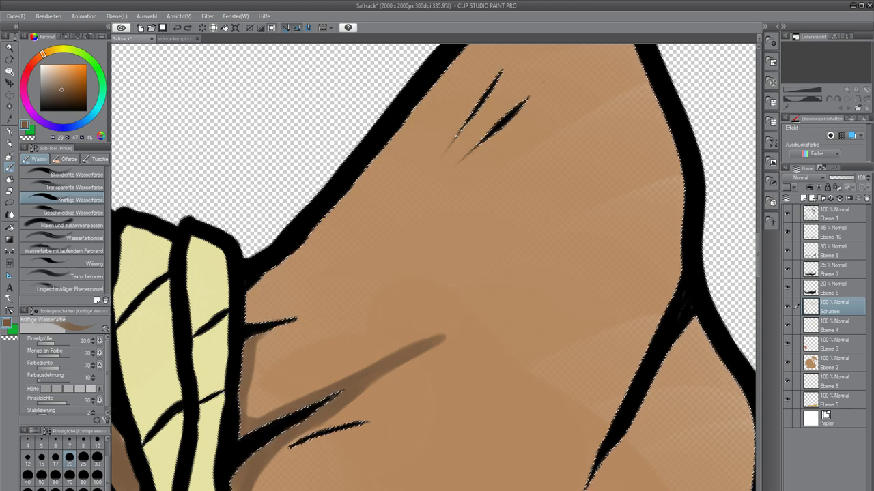
key("p")
left_click_drag(250, 303, 400, 284)
key("b")
key("ctrl+z")
key("r")
mouse_move(334, 288)
left_mouse_down()
mouse_move(333, 278)
mouse_move(411, 369)
mouse_move(387, 362)
mouse_move(395, 375)
left_mouse_up()
key("b")
left_click_drag(332, 439, 372, 315)
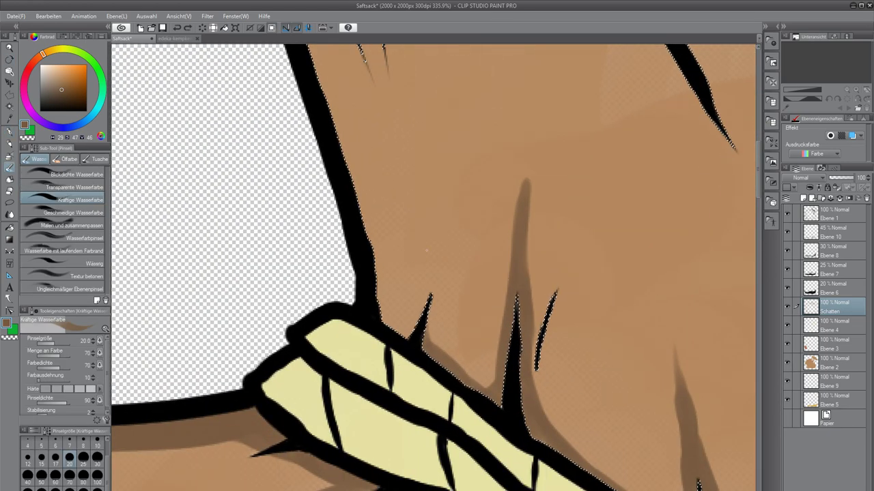
left_click_drag(445, 214, 401, 304)
key("t")
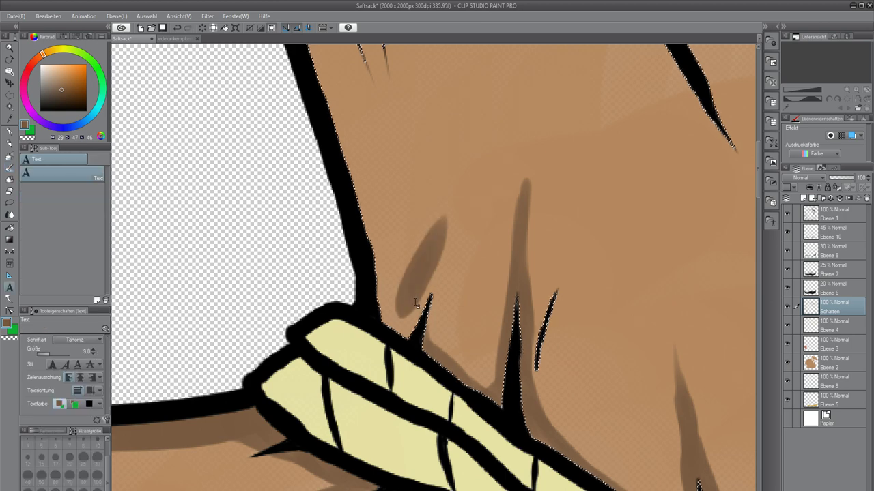
key("p")
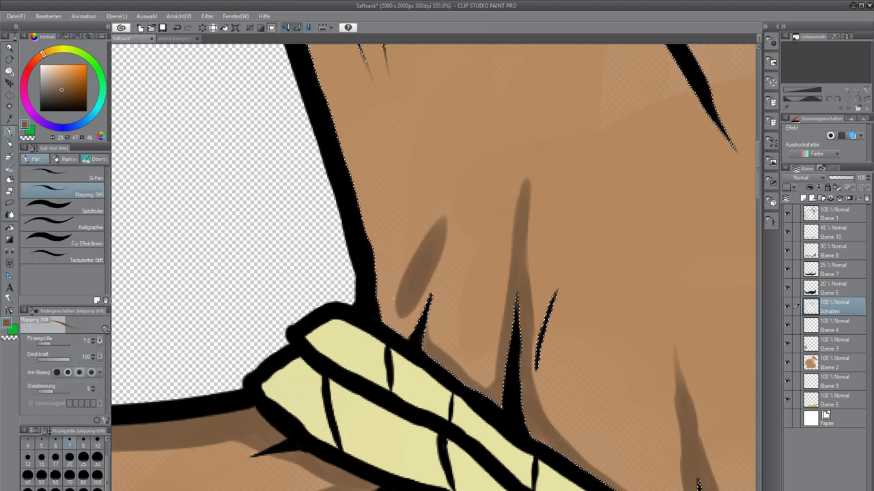
key("ctrl+z")
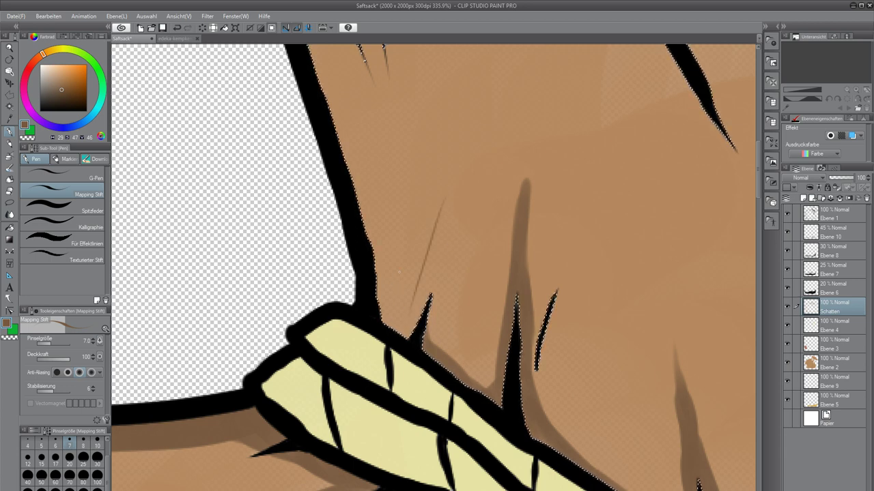
key("b")
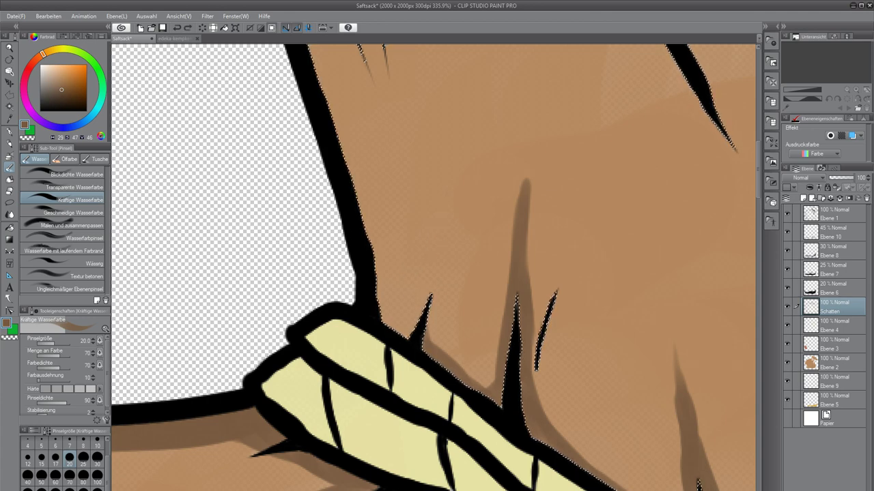
Paint a tapering shadow along the short crease near the rope's end and shade the flap's corner beside it.
mouse_move(406, 311)
left_mouse_down()
mouse_move(438, 216)
mouse_move(469, 229)
mouse_move(491, 195)
mouse_move(483, 186)
mouse_move(443, 245)
mouse_move(401, 372)
left_mouse_up()
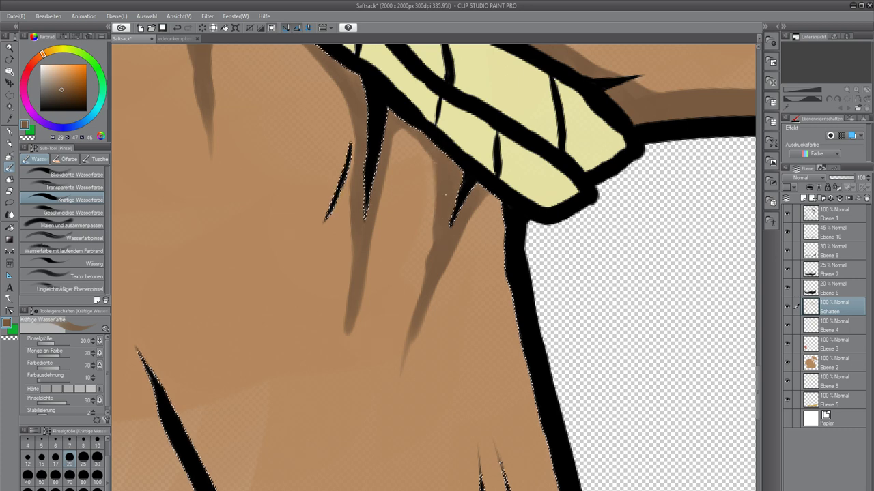
left_click_drag(418, 308, 402, 379)
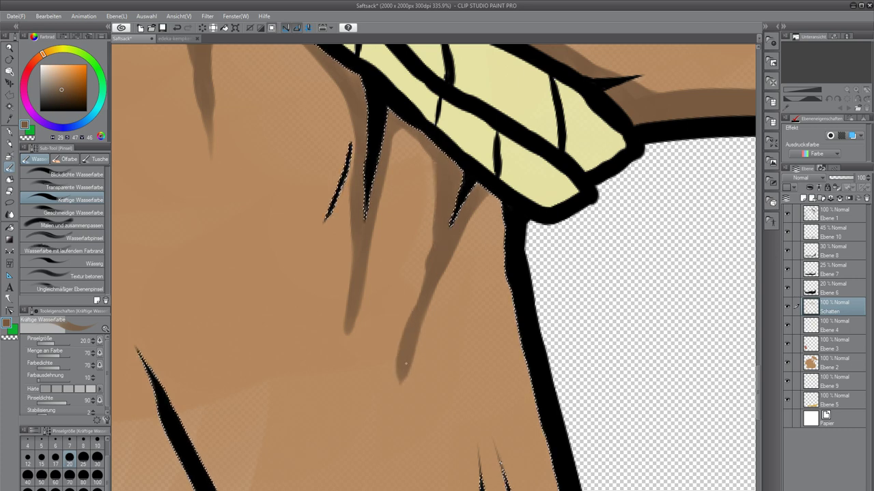
key("ctrl+z")
key("ctrl+z")
key("ctrl+z")
key("ctrl+z")
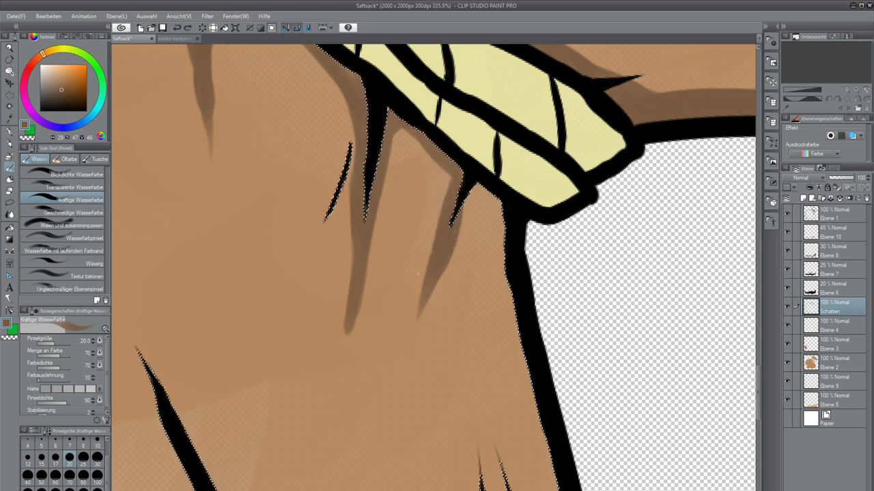
key("shift+space")
mouse_move(416, 267)
left_mouse_down()
mouse_move(366, 283)
mouse_move(372, 298)
left_mouse_up()
key("space")
left_click_drag(448, 282, 379, 298)
mouse_move(332, 327)
left_mouse_down()
mouse_move(470, 241)
mouse_move(397, 274)
mouse_move(446, 247)
mouse_move(461, 290)
mouse_move(454, 263)
left_mouse_up()
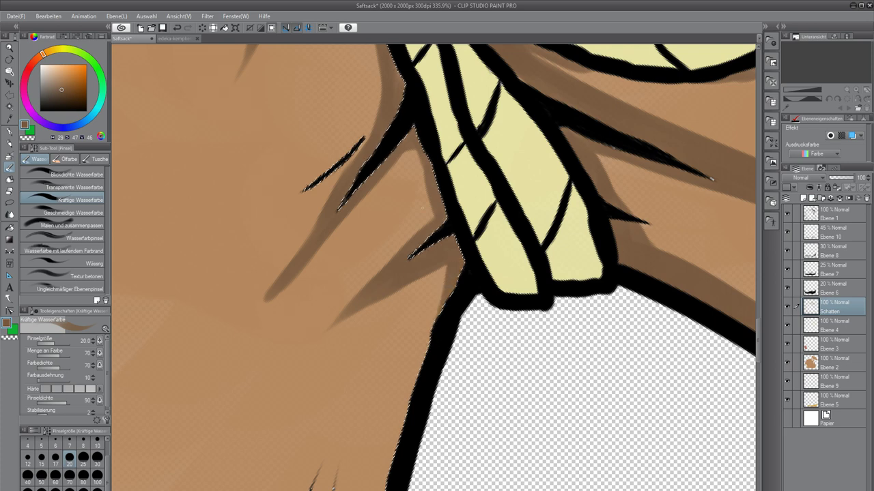
left_click_drag(424, 228, 431, 189)
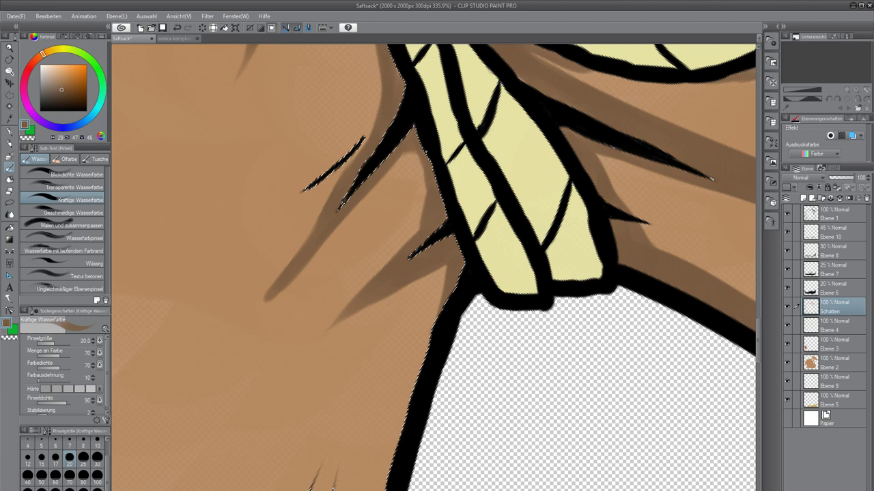
Shade the long crease at the flap's outer edge, extending the shadow beyond its tip and along the adjoining outline.
scroll(444, 185, "down", 10)
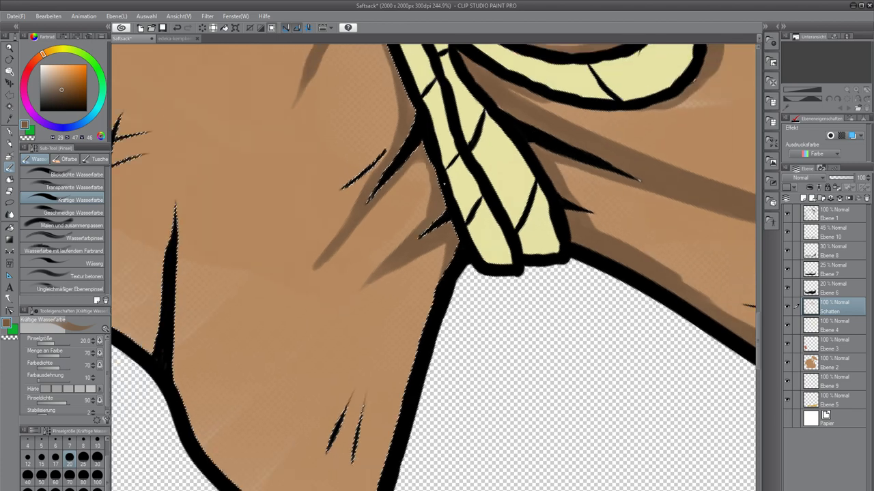
scroll(436, 266, "down", 5)
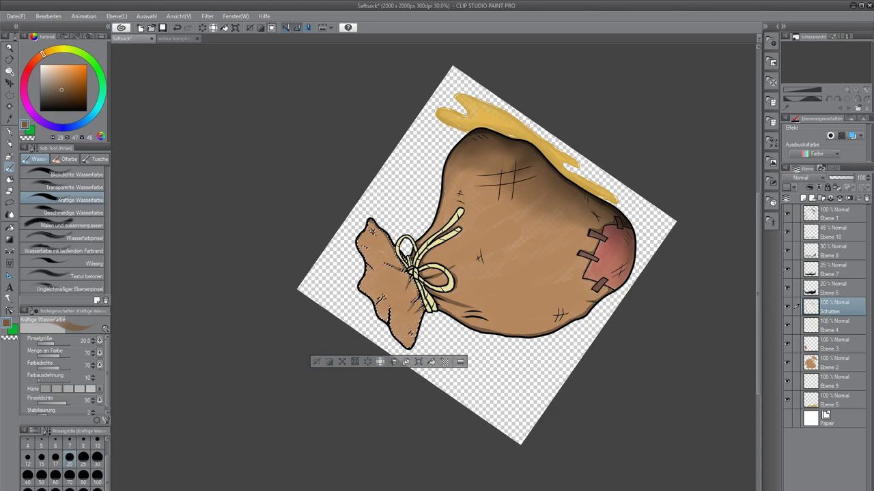
scroll(405, 307, "up", 8)
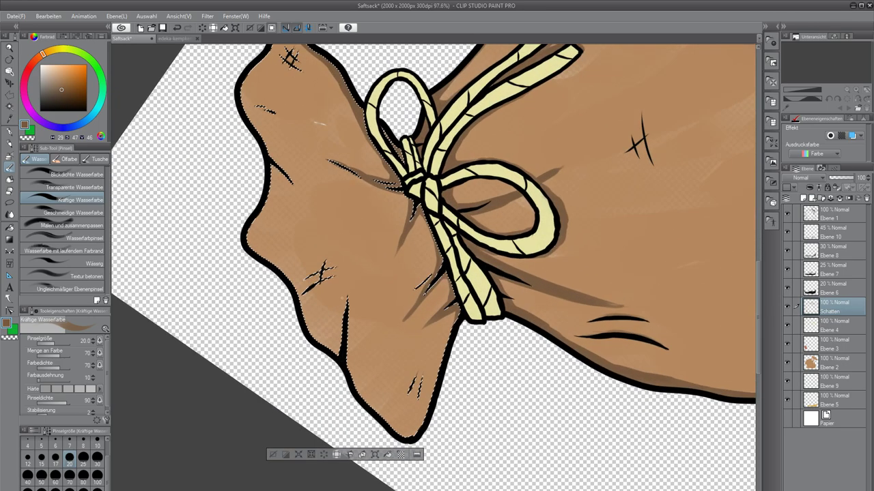
scroll(338, 315, "up", 3)
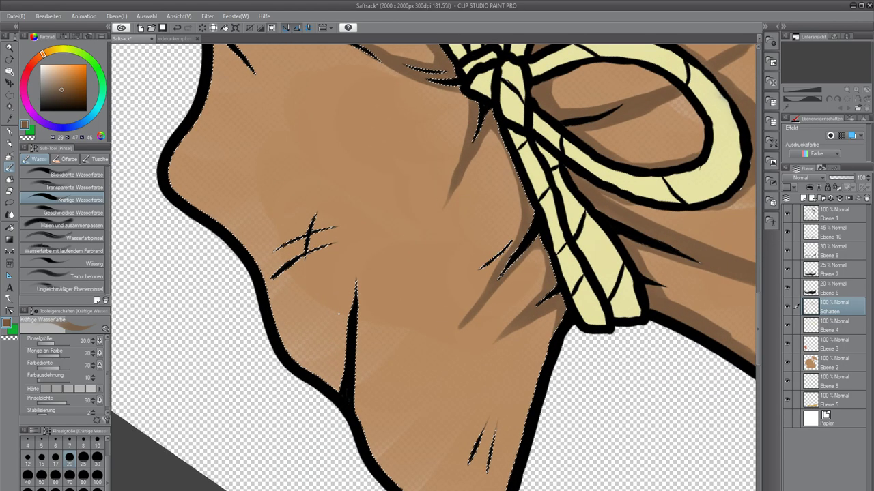
scroll(338, 315, "up", 2)
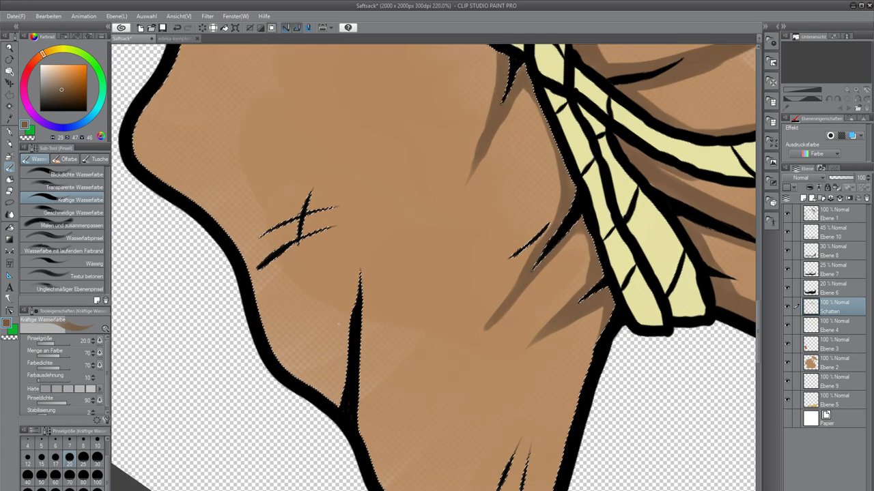
left_click_drag(338, 324, 323, 264)
left_click_drag(286, 348, 238, 357)
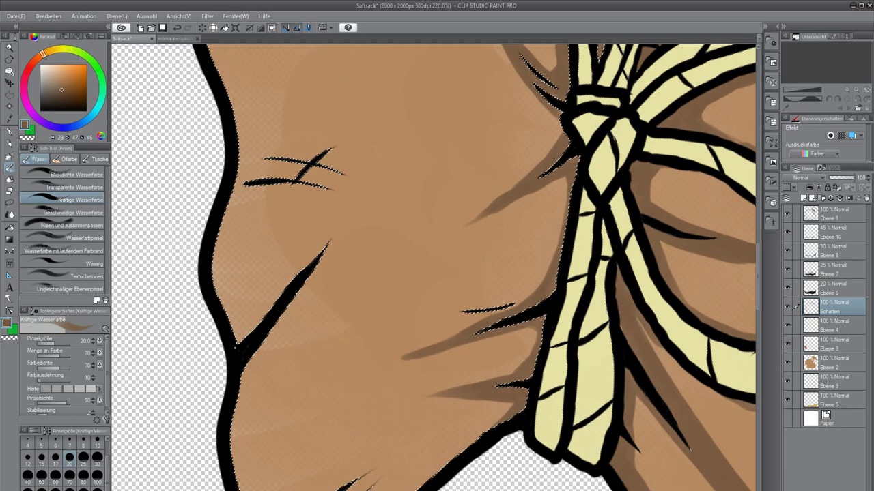
mouse_move(254, 328)
left_mouse_down()
mouse_move(327, 245)
mouse_move(242, 338)
mouse_move(294, 275)
left_mouse_up()
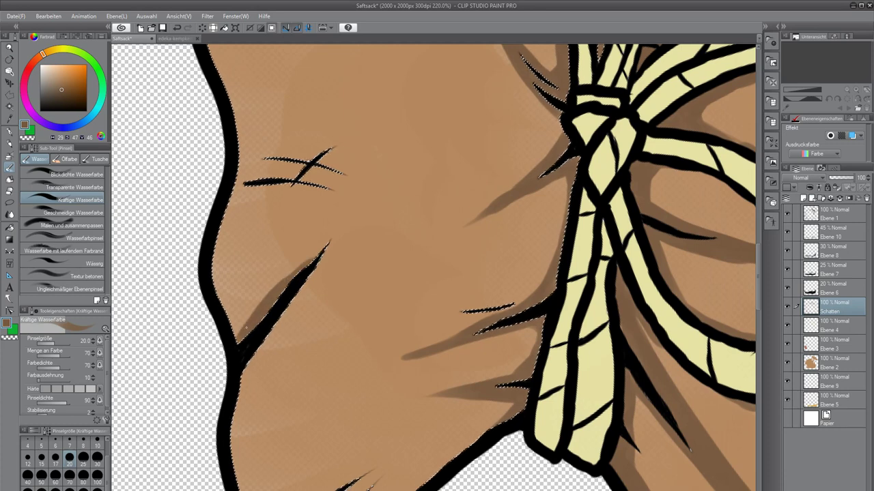
left_click_drag(366, 200, 322, 246)
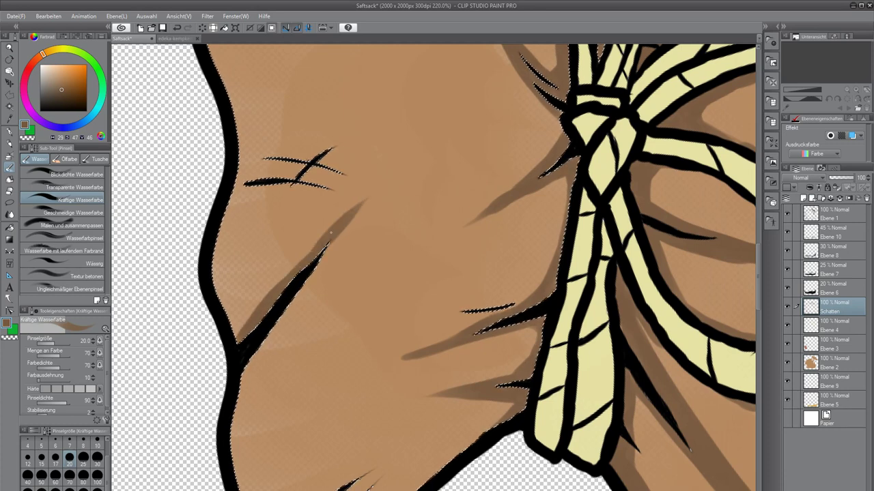
mouse_move(273, 291)
left_mouse_down()
mouse_move(255, 314)
mouse_move(267, 310)
mouse_move(235, 327)
mouse_move(213, 258)
left_mouse_up()
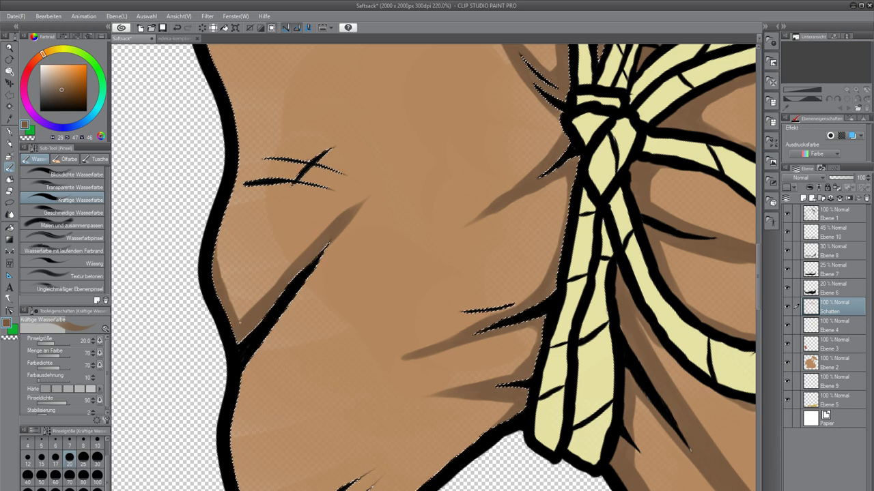
left_click_drag(329, 234, 392, 178)
Shade the flap's outline from the long crease around the pointed corner toward the rope, and the small crease inside that corner.
mouse_move(349, 222)
left_mouse_down()
mouse_move(281, 318)
mouse_move(239, 403)
left_mouse_up()
mouse_move(249, 370)
left_mouse_down()
mouse_move(235, 469)
mouse_move(260, 278)
mouse_move(252, 304)
mouse_move(276, 412)
mouse_move(322, 414)
mouse_move(372, 382)
left_mouse_up()
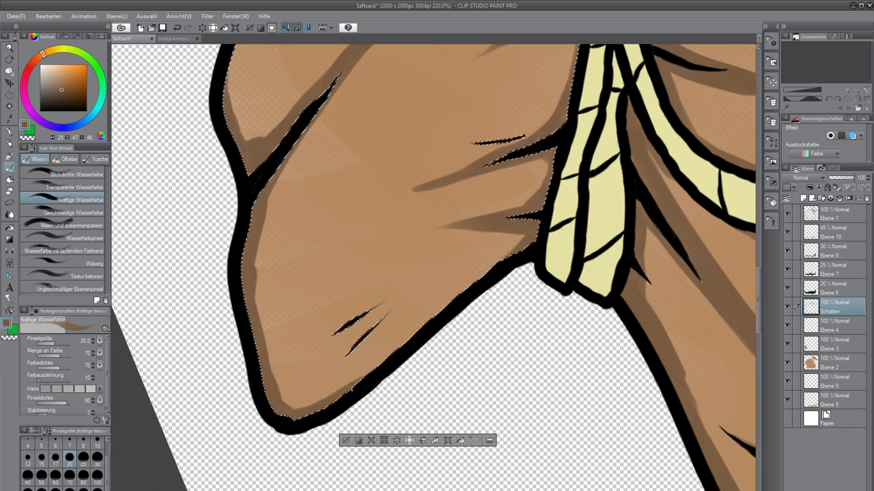
left_click_drag(350, 353, 387, 320)
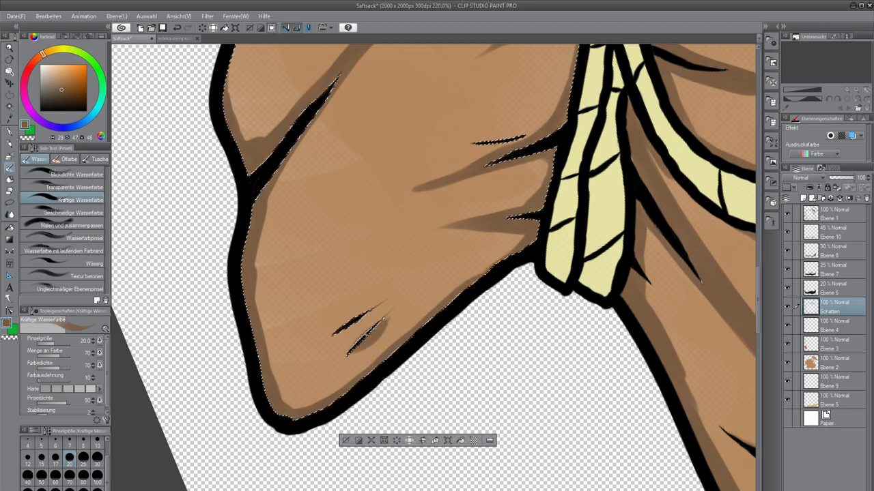
Undo the last strokes and repaint the tapering shadow beneath the first small crease inside the flap's pointed corner.
scroll(359, 339, "up", 3)
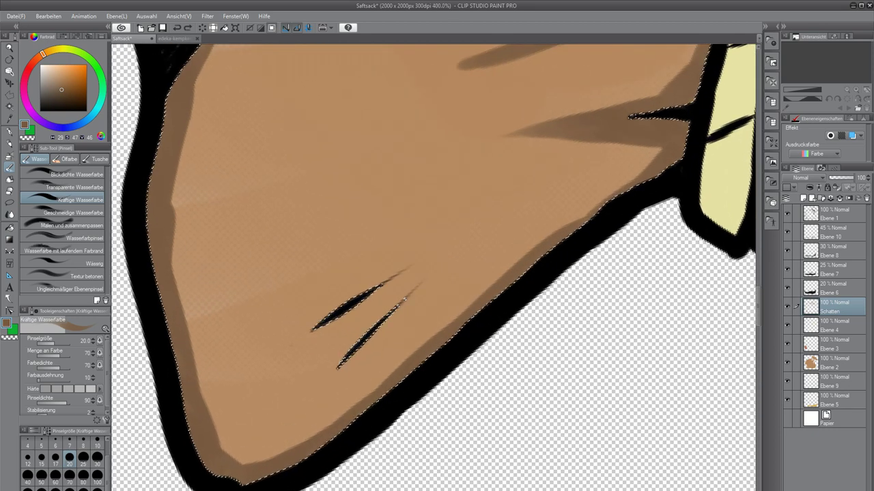
scroll(406, 298, "up", 2)
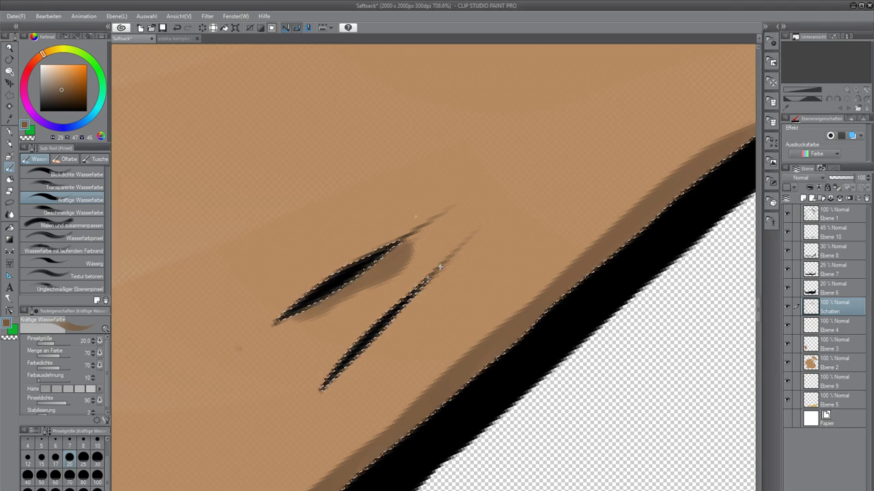
scroll(440, 266, "up", 3)
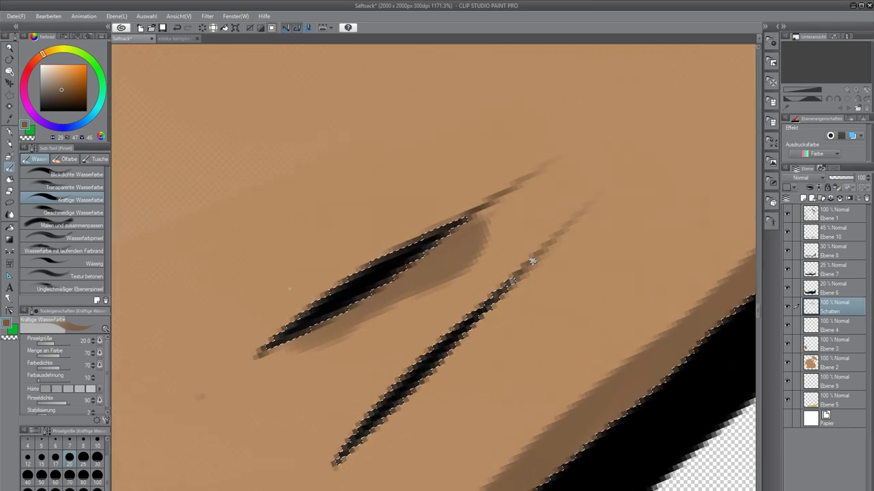
left_click_drag(533, 261, 417, 337)
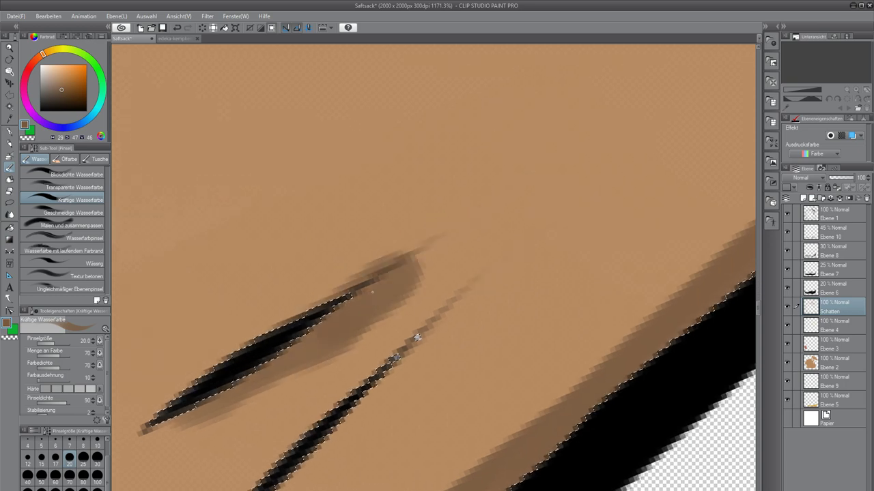
key("ctrl+z")
key("ctrl+z")
left_click_drag(182, 428, 284, 374)
left_click_drag(239, 396, 331, 329)
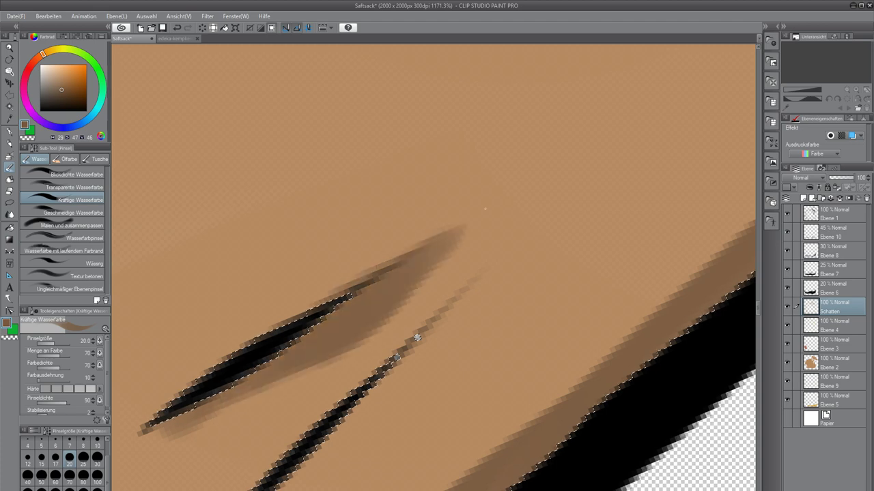
Paint a tapering shadow beneath the second, parallel small crease inside the pointed corner, extending past its tip.
left_click_drag(417, 337, 499, 205)
mouse_move(355, 377)
left_mouse_down()
mouse_move(449, 294)
mouse_move(528, 202)
left_mouse_up()
left_click_drag(496, 239, 561, 173)
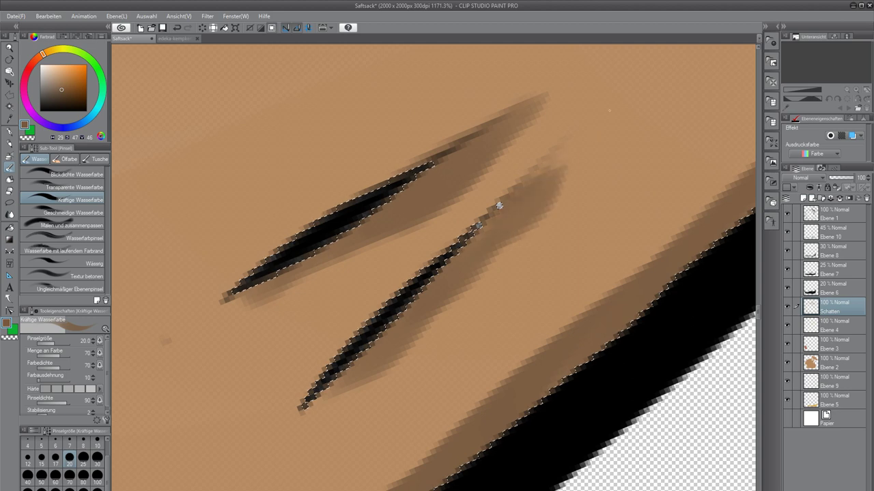
scroll(588, 131, "up", 5)
scroll(470, 233, "up", 1)
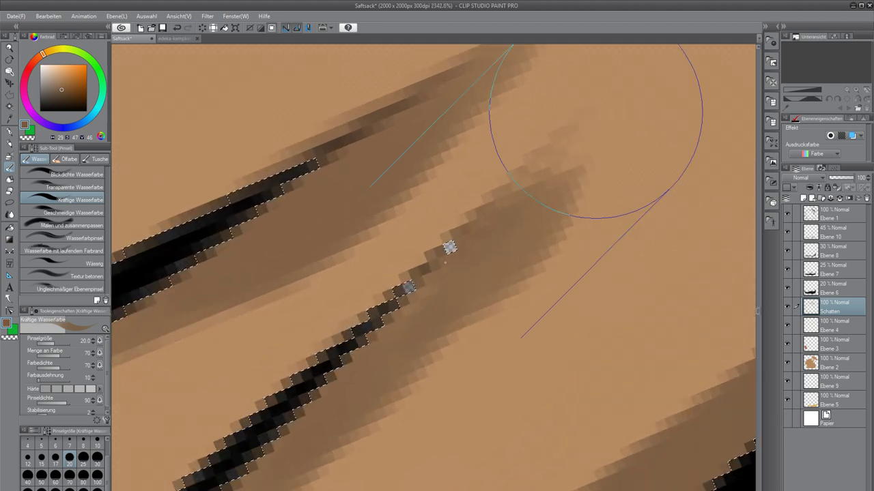
key("w")
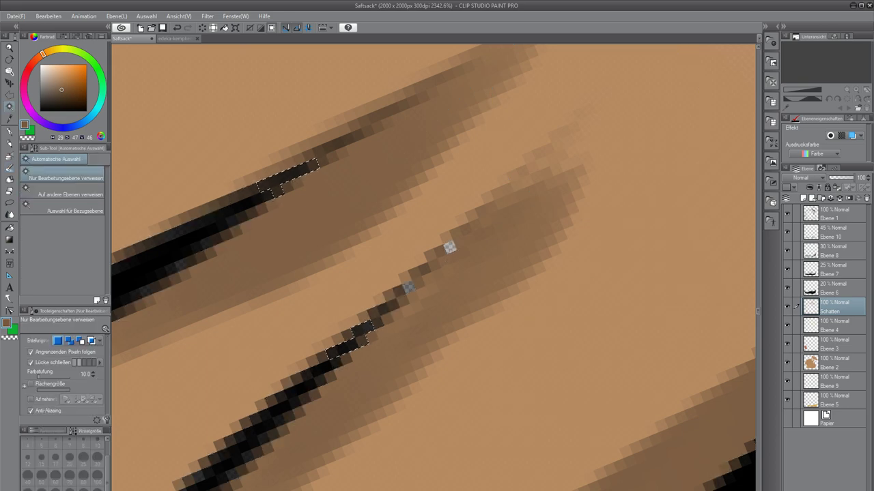
key("b")
scroll(449, 247, "down", 6)
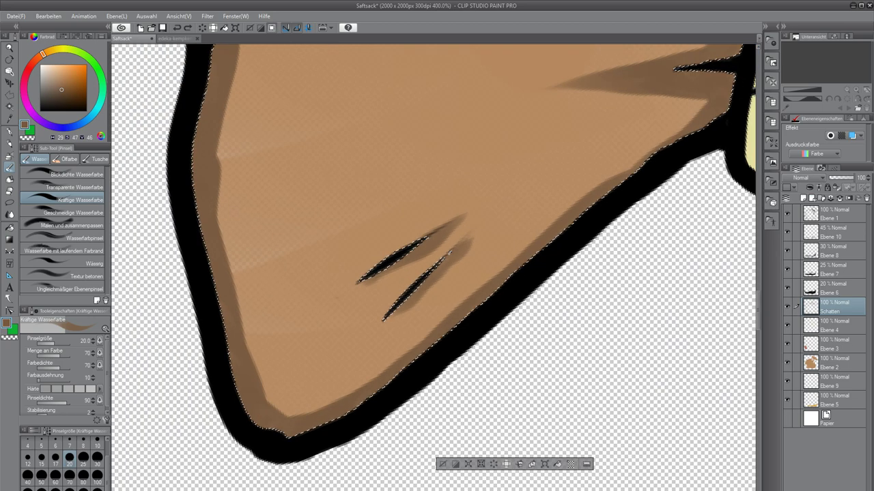
scroll(449, 253, "down", 4)
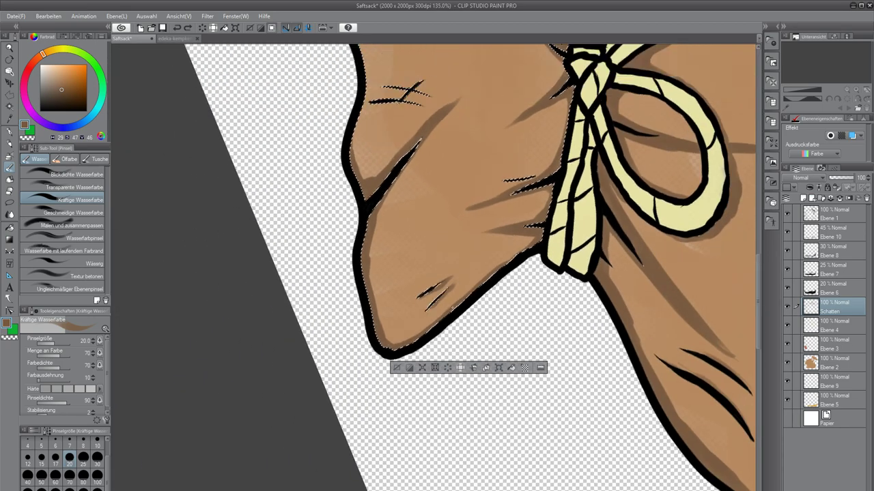
Shade the flap's outer outline from the long crease around the blunt middle corner up to the notch.
left_click_drag(444, 205, 421, 370)
left_click_drag(416, 182, 384, 326)
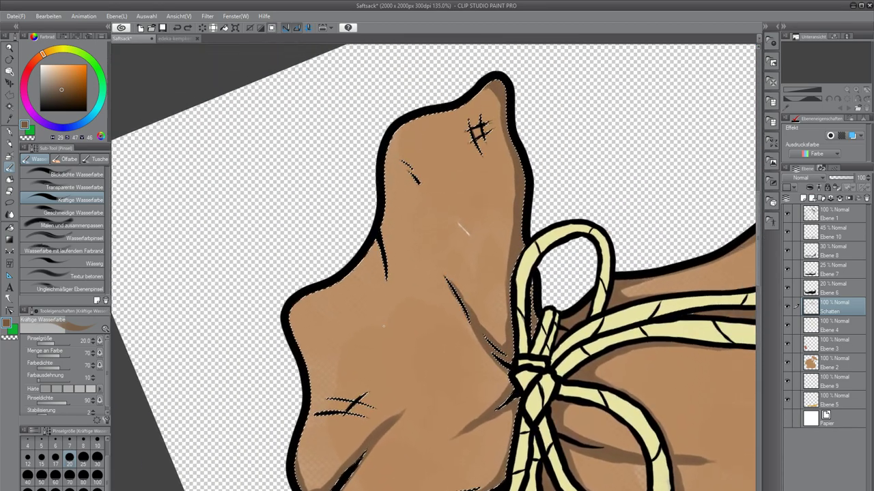
scroll(260, 212, "down", 5)
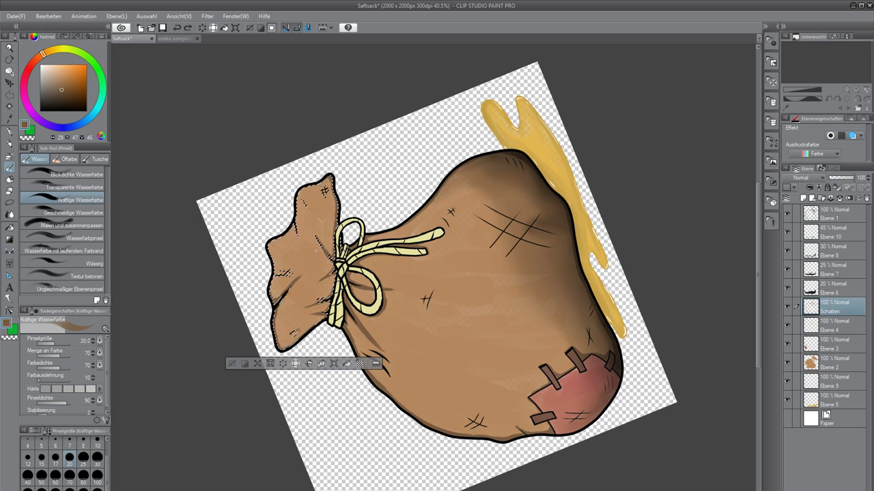
scroll(284, 300, "up", 7)
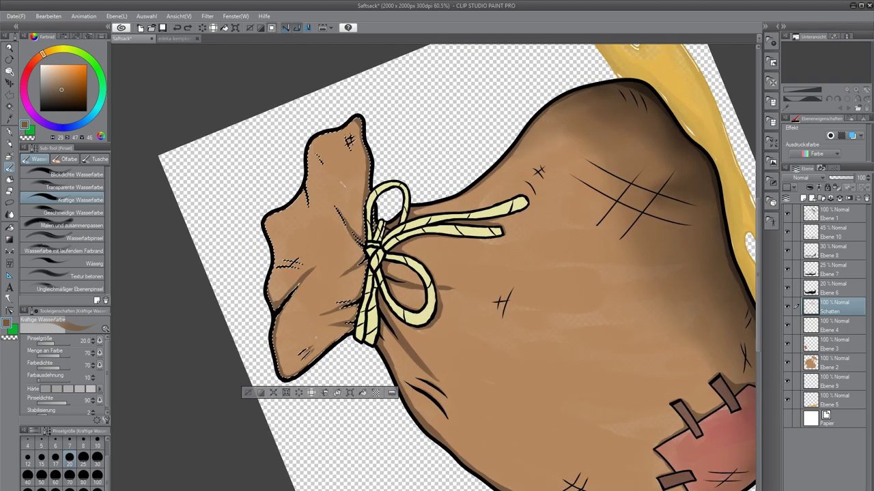
scroll(289, 316, "up", 3)
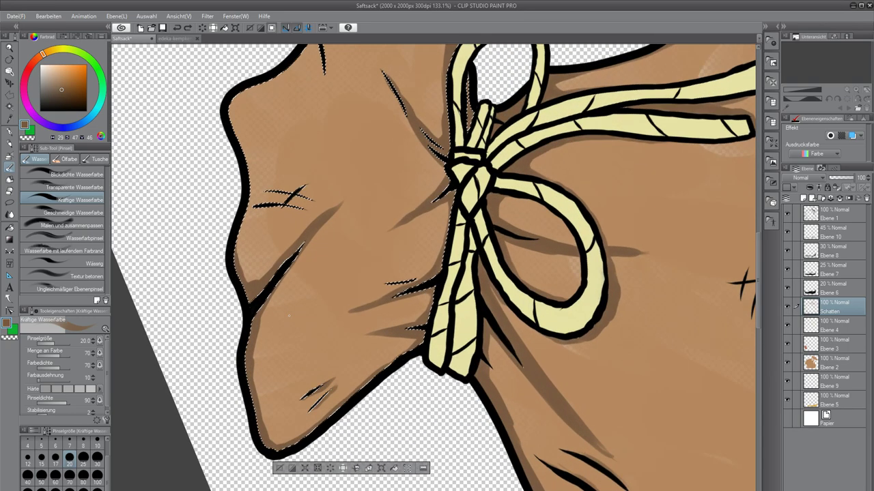
left_click_drag(281, 119, 322, 286)
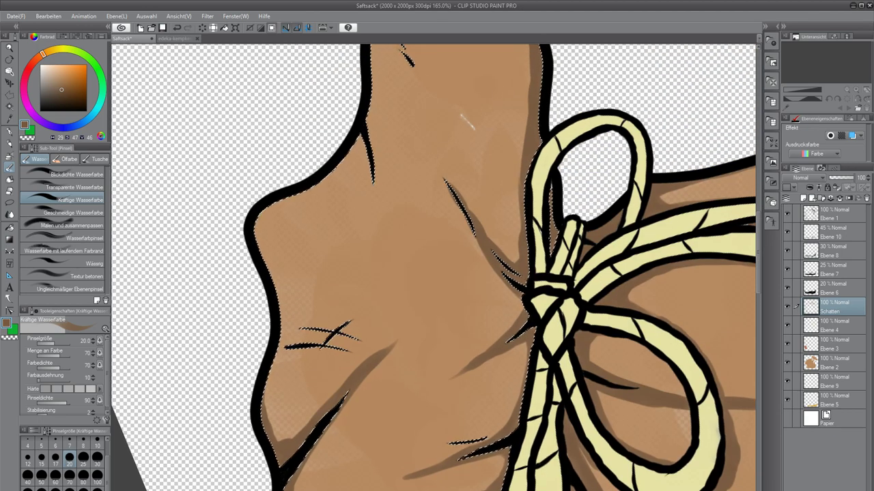
left_click_drag(322, 286, 332, 278)
left_click_drag(285, 402, 304, 430)
scroll(308, 423, "up", 3)
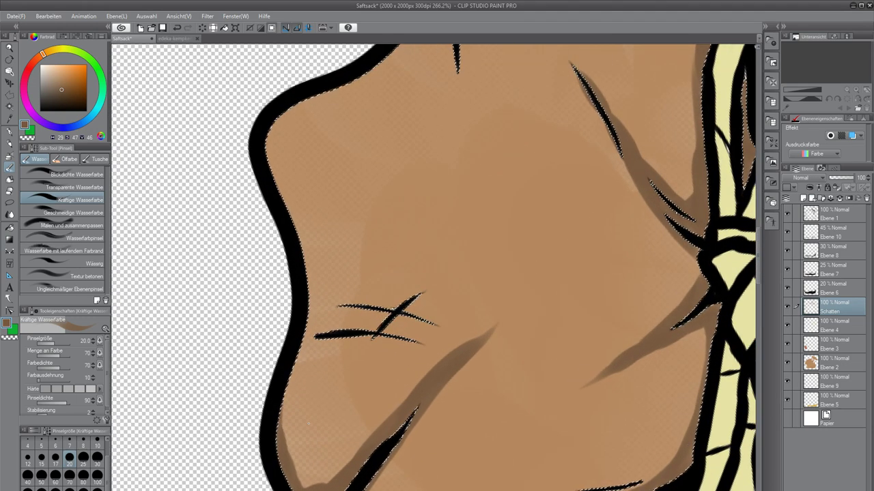
left_click_drag(321, 150, 354, 184)
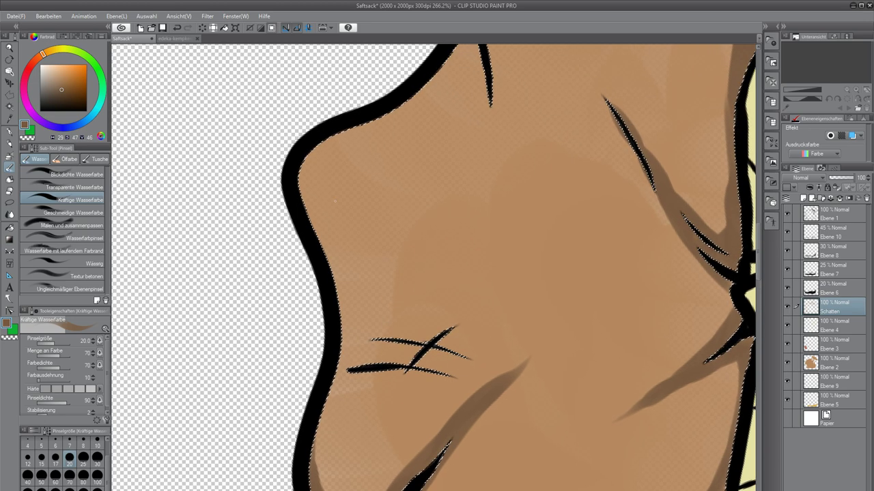
mouse_move(367, 125)
left_mouse_down()
mouse_move(318, 161)
mouse_move(303, 194)
mouse_move(343, 368)
mouse_move(320, 423)
mouse_move(304, 345)
left_mouse_up()
left_click_drag(301, 396, 312, 426)
left_click_drag(321, 177, 270, 395)
Shade the narrow crease at the notch and the flap's outline from there around to its far tip.
mouse_move(297, 264)
left_mouse_down()
mouse_move(264, 293)
mouse_move(342, 237)
mouse_move(404, 165)
mouse_move(423, 263)
left_mouse_up()
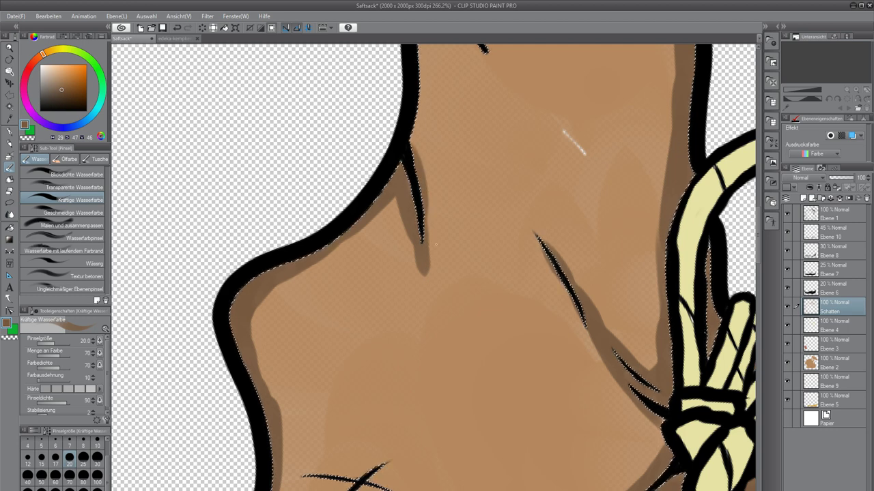
key("ctrl+z")
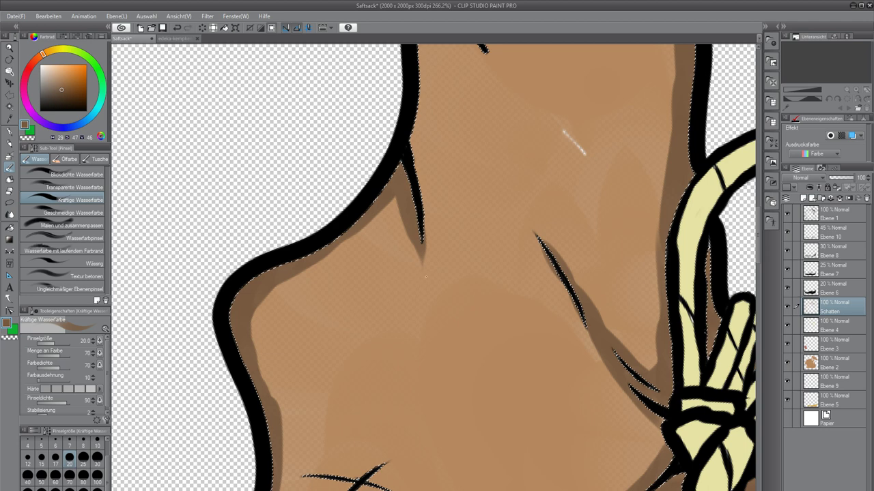
mouse_move(420, 262)
left_mouse_down()
mouse_move(421, 287)
mouse_move(419, 174)
mouse_move(378, 362)
mouse_move(354, 425)
left_mouse_up()
left_click_drag(350, 365, 359, 288)
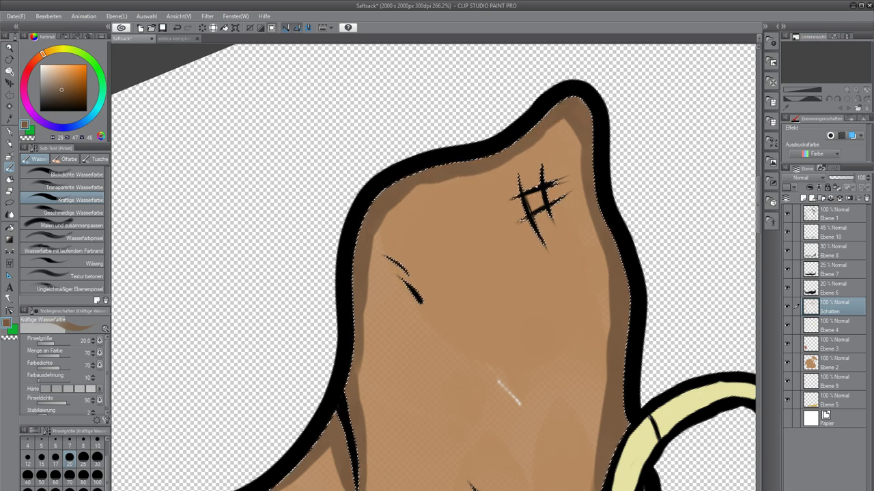
Add the enclosed centre of the hatch marks near the flap's tip to the selection using layer Ebene 1, checking that layer's visibility.
left_click(836, 216)
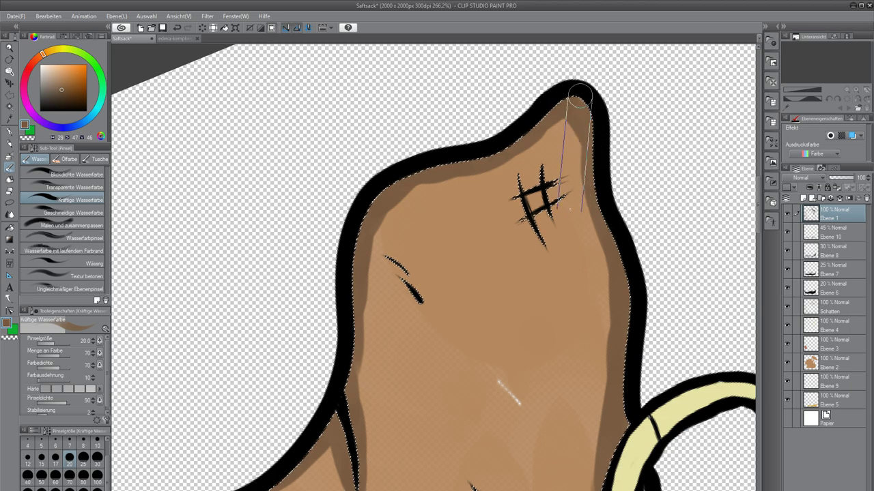
key("w")
key("b")
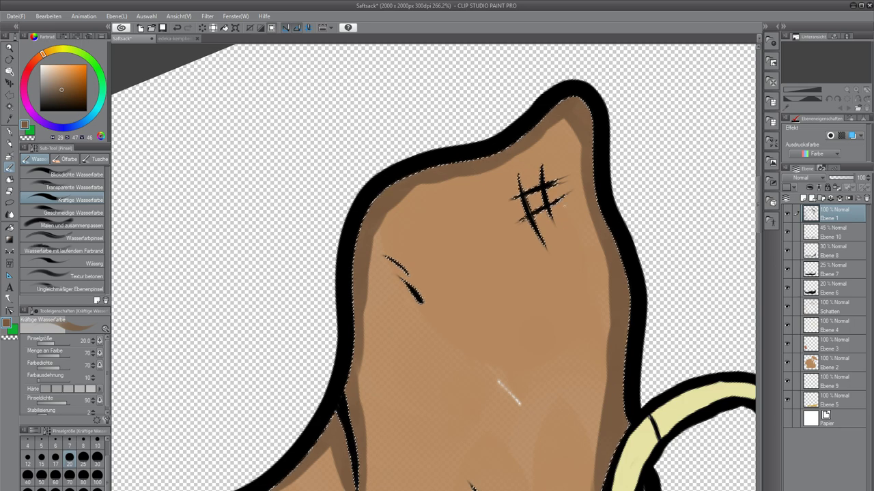
left_click(788, 214)
left_click(787, 215)
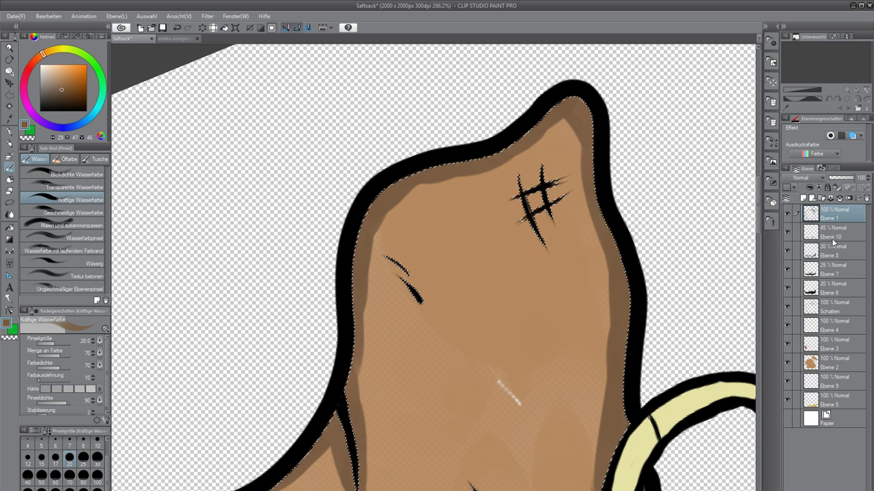
Return to the Schatten layer and shade the hatch marks and the two short creases near the flap's tip.
left_click(823, 311)
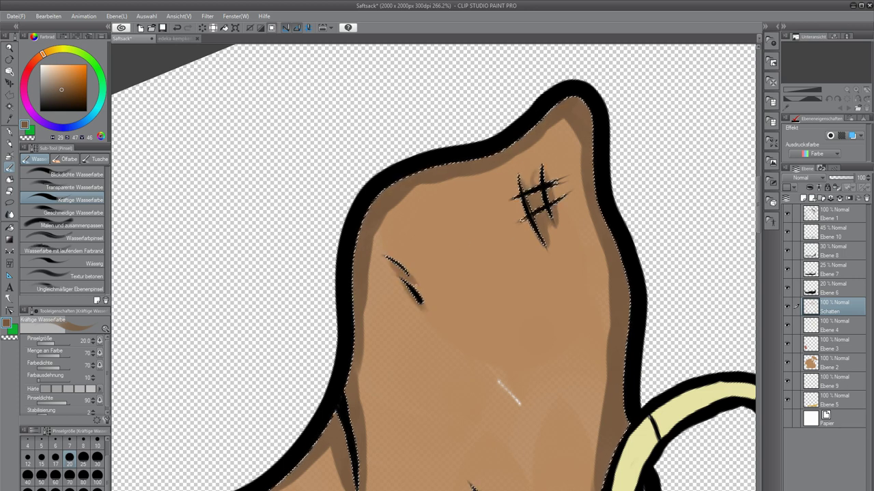
scroll(457, 327, "down", 15)
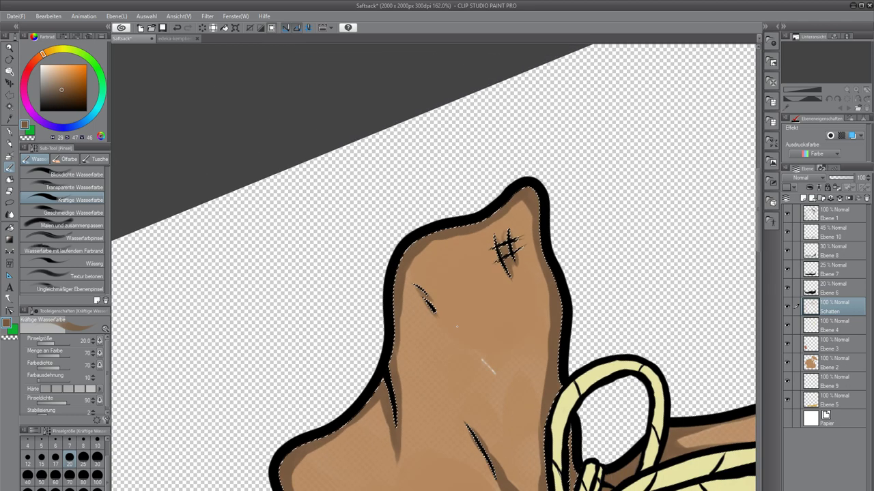
scroll(424, 430, "up", 8)
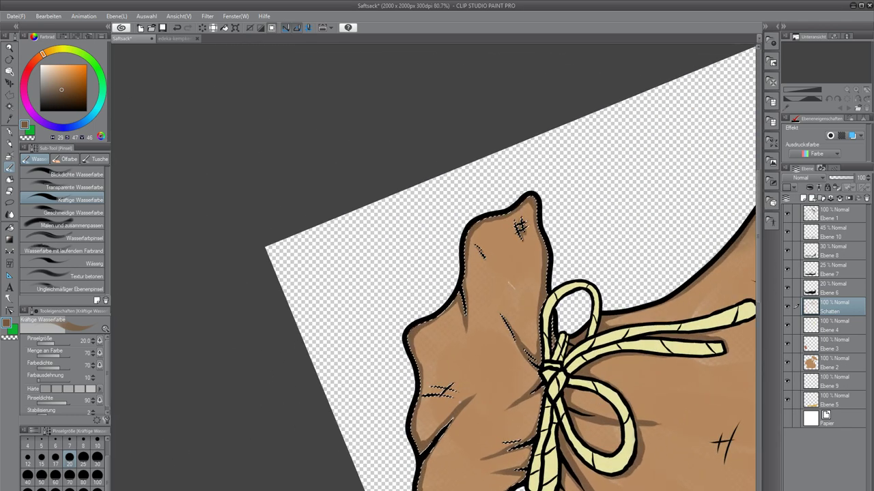
Paint small shadows along the three crossing creases beside the flap's outer edge.
scroll(439, 408, "up", 7)
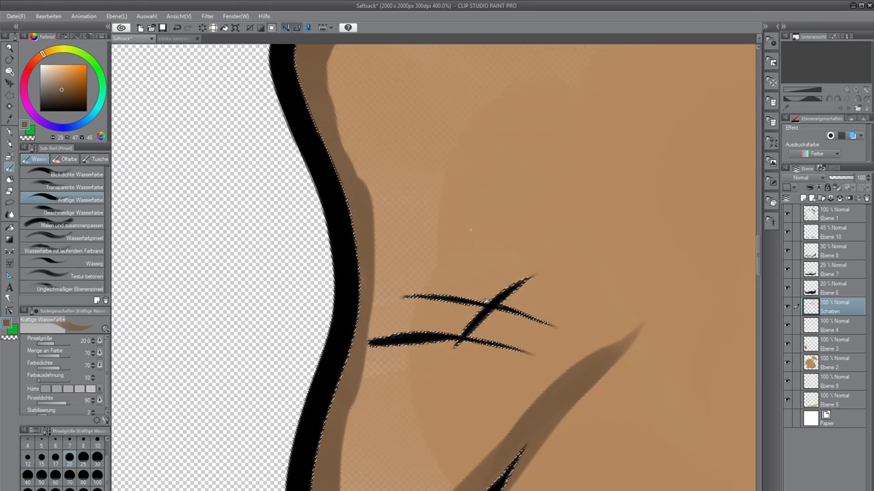
mouse_move(375, 252)
left_mouse_down()
mouse_move(363, 332)
mouse_move(350, 315)
left_mouse_up()
mouse_move(468, 357)
left_mouse_down()
mouse_move(326, 388)
mouse_move(356, 333)
mouse_move(432, 259)
left_mouse_up()
left_click_drag(298, 334, 393, 248)
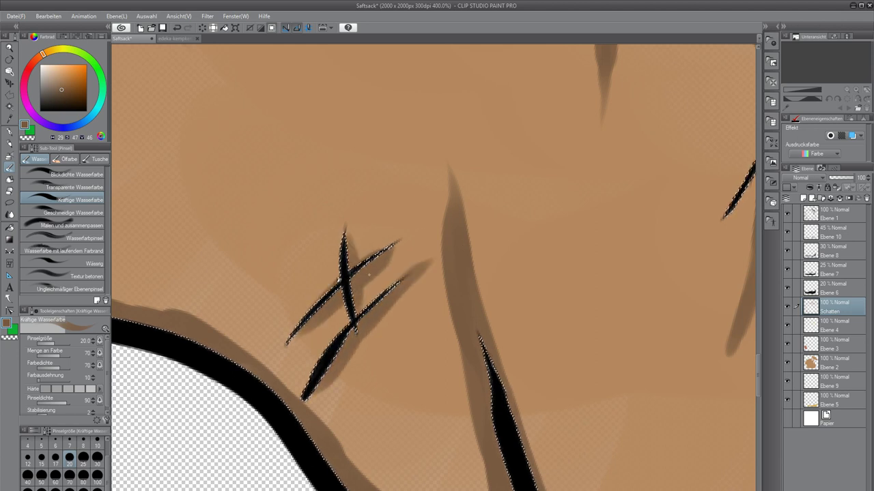
Shade the small detached crease beside the larger crease near the rope's end, undoing the first stroke and repainting it as a tapering shadow.
left_click_drag(382, 123, 318, 341)
left_click_drag(270, 206, 486, 275)
mouse_move(291, 133)
left_mouse_down()
mouse_move(359, 247)
mouse_move(342, 391)
mouse_move(482, 458)
mouse_move(126, 95)
left_mouse_up()
mouse_move(587, 341)
left_mouse_down()
mouse_move(448, 277)
mouse_move(344, 199)
left_mouse_up()
left_click_drag(509, 238, 479, 293)
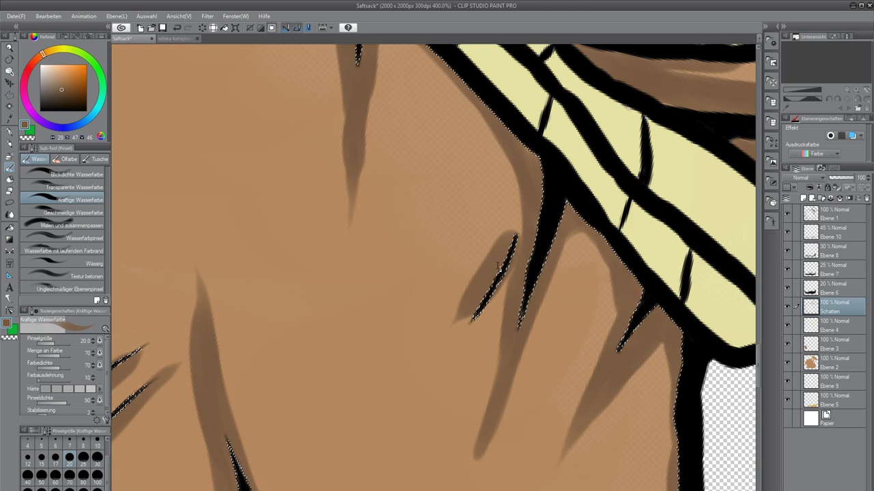
key("t")
key("ctrl+z")
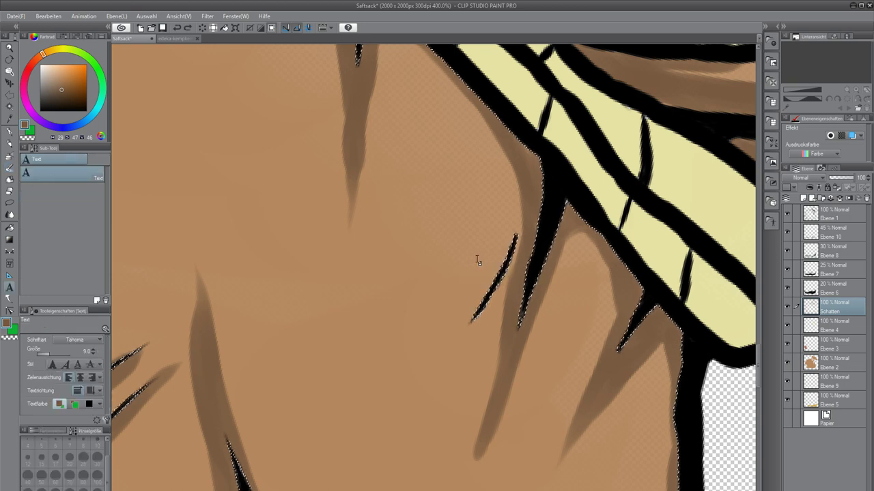
key("b")
left_click_drag(515, 231, 440, 345)
scroll(439, 340, "down", 6)
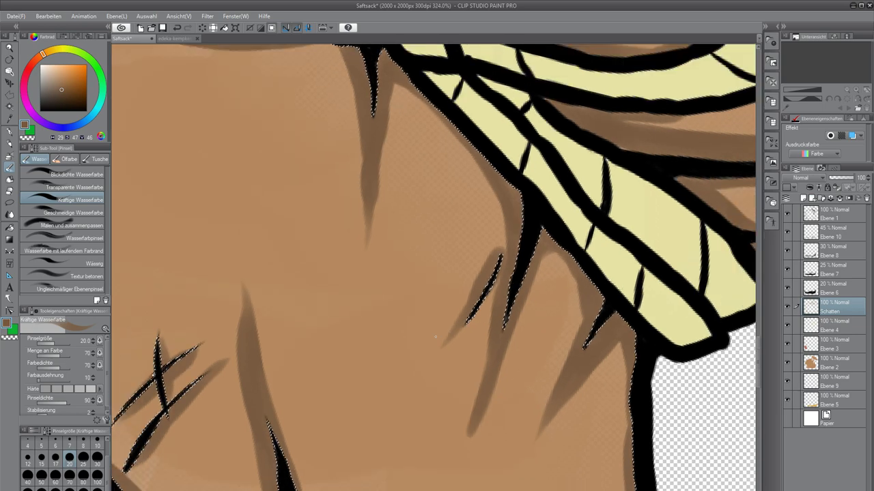
Reset the canvas rotation to upright and clear the selection around the flap.
scroll(456, 340, "down", 11)
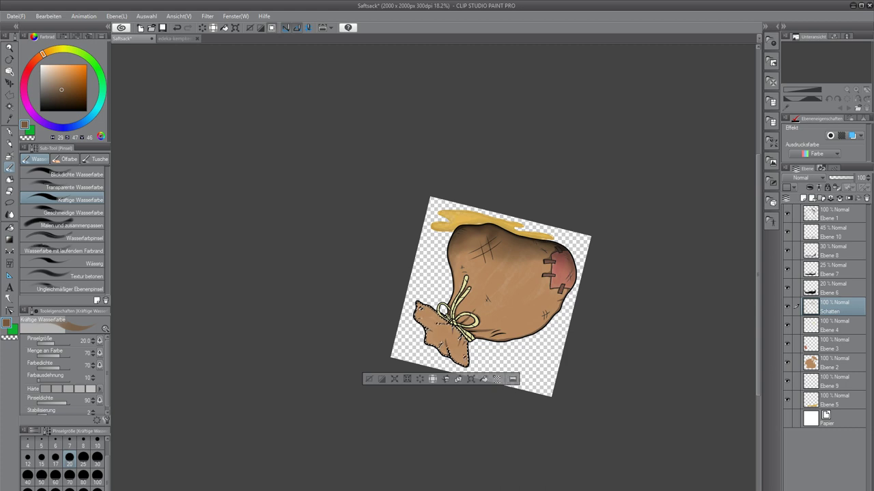
key("ctrl+@")
scroll(265, 360, "up", 1)
scroll(289, 360, "up", 2)
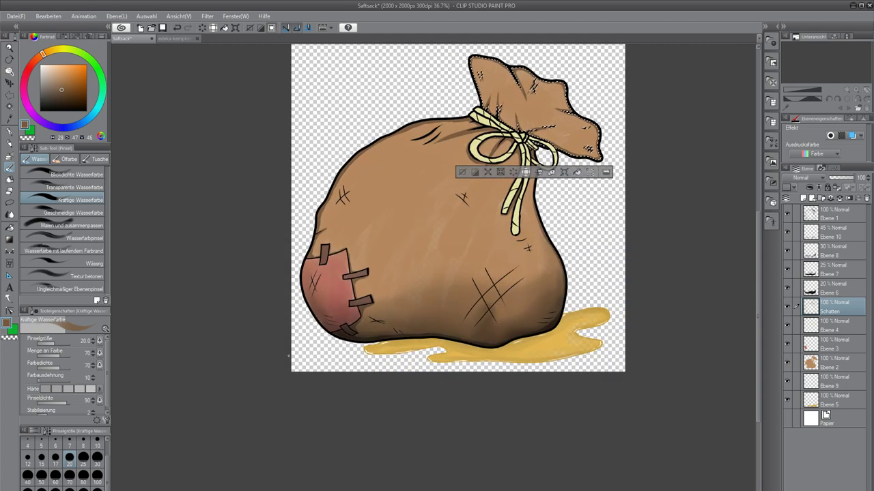
key("ctrl+d")
left_click_drag(431, 227, 417, 271)
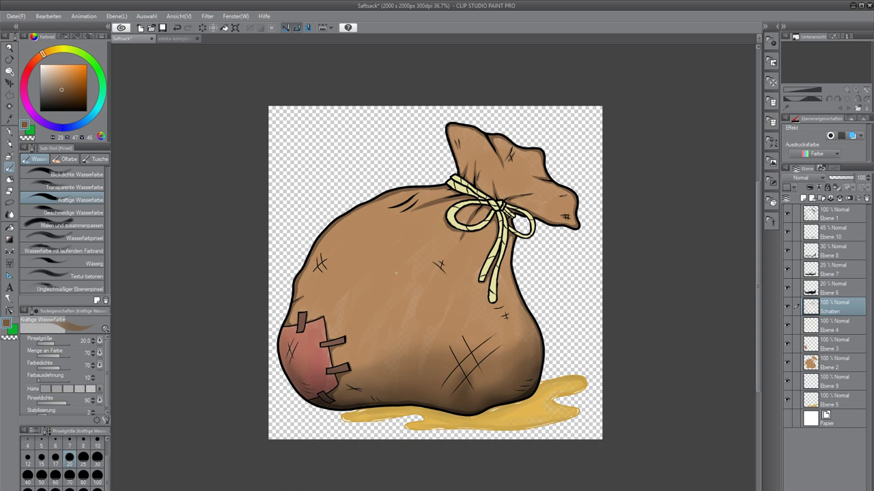
scroll(415, 273, "up", 4)
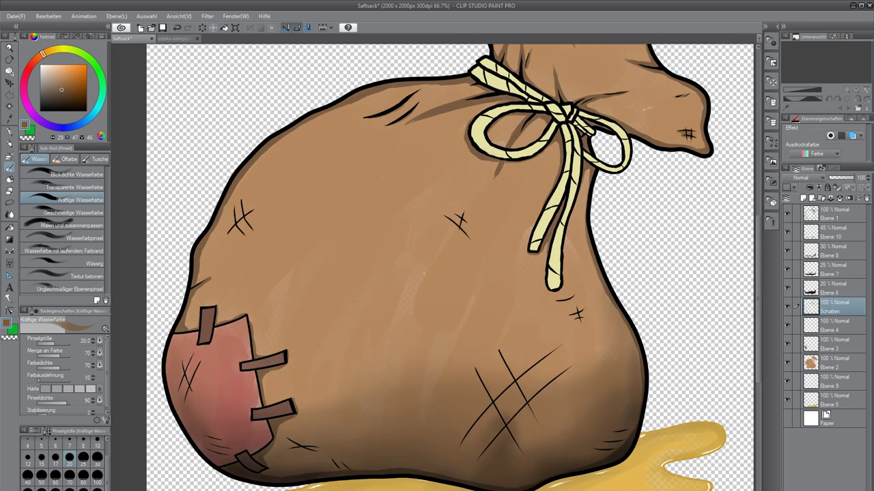
Make layer Ebene 4 active and switch its visibility off and on to check which parts of the sack it holds.
scroll(390, 278, "down", 4)
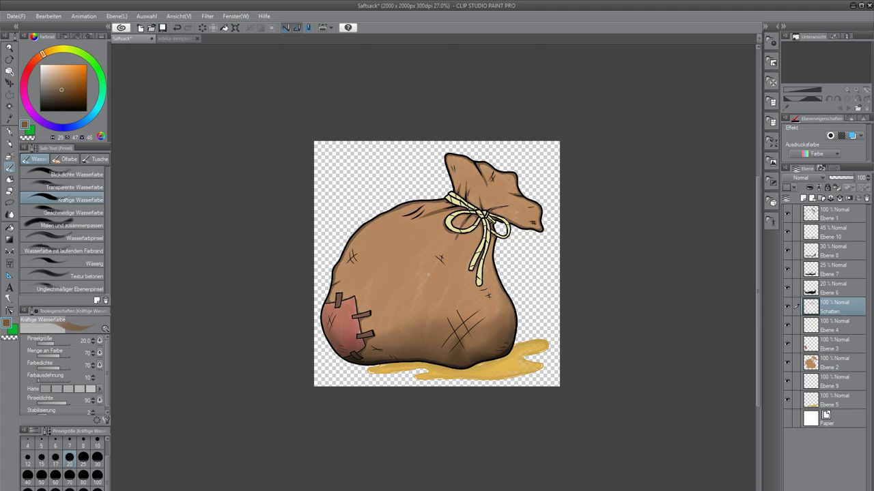
scroll(267, 148, "up", 3)
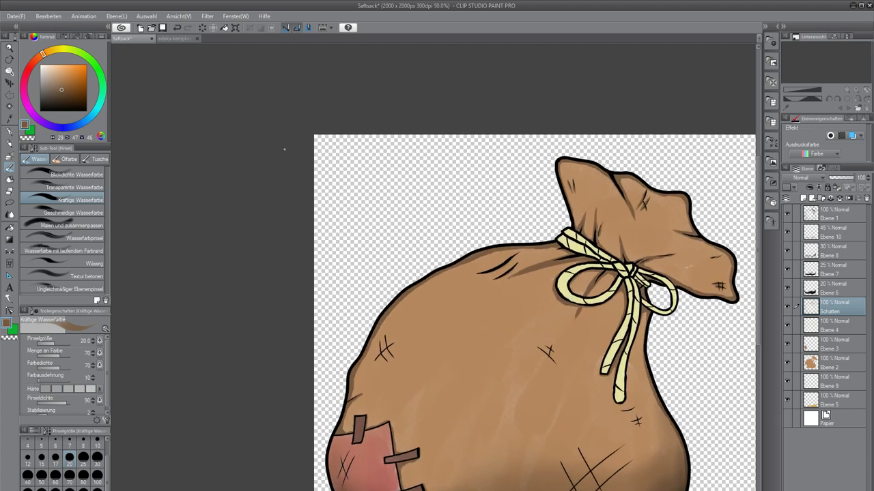
left_click(832, 215)
scroll(612, 320, "up", 4)
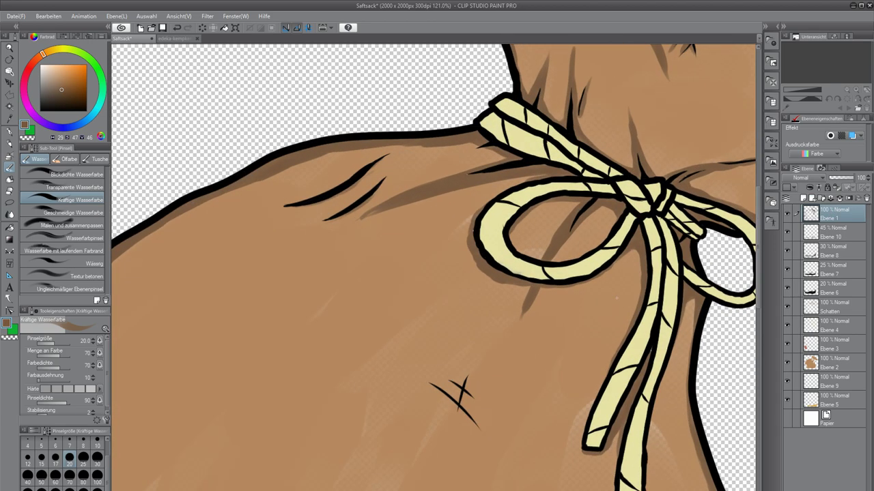
key("w")
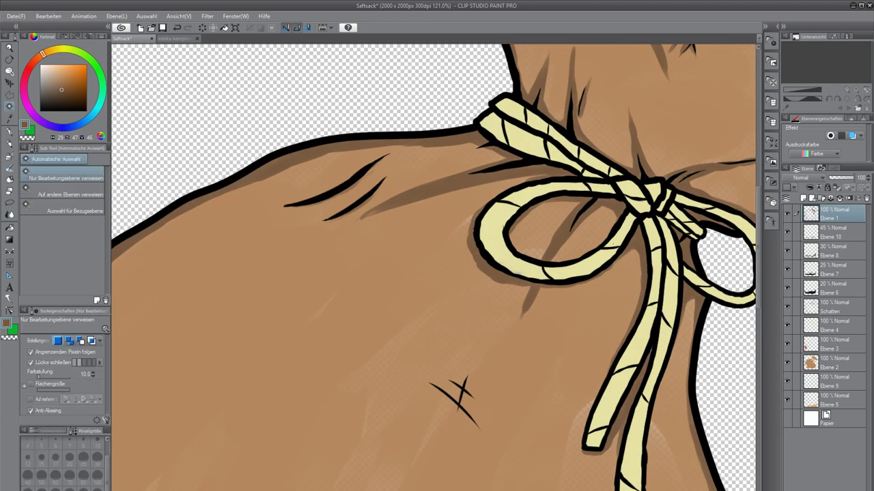
key("b")
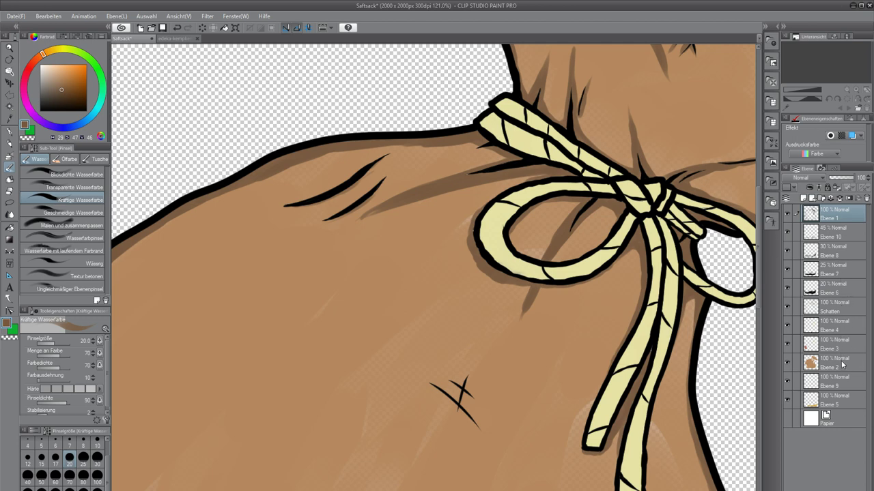
left_click(843, 330)
left_click(788, 327)
left_click(788, 327)
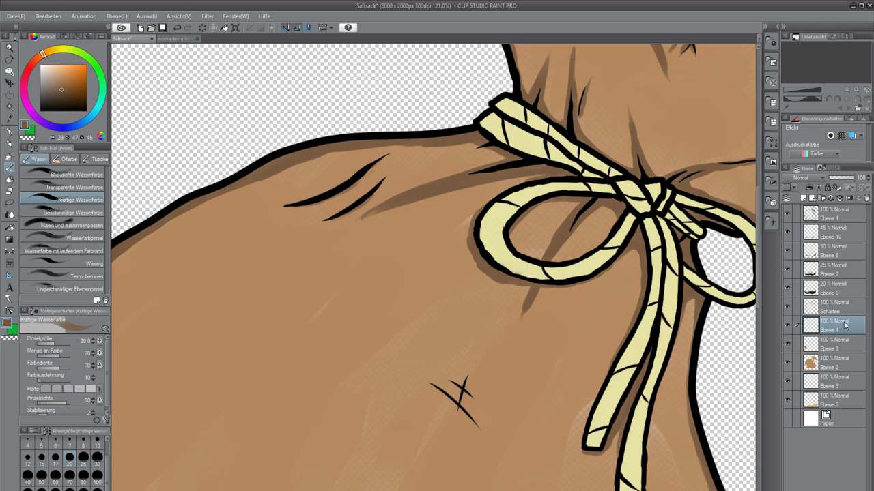
Auto-select the broad outer section of the rope bow's large loop.
key("w")
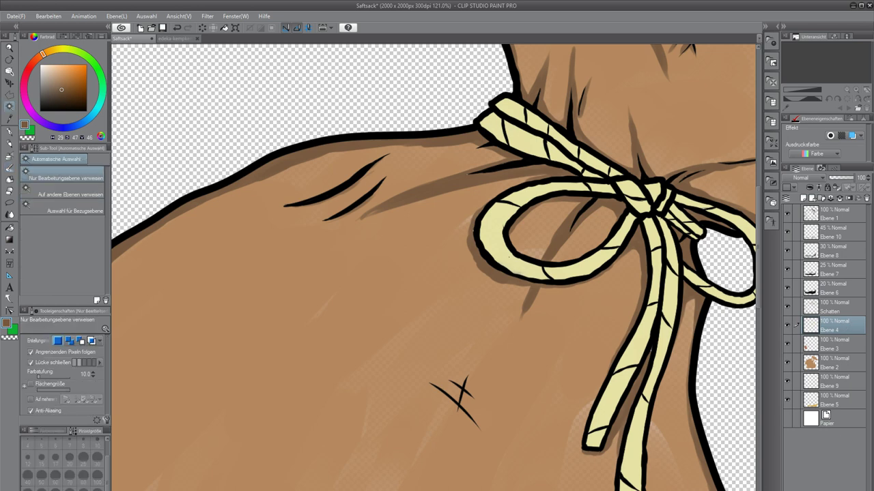
left_click(509, 258)
key("b")
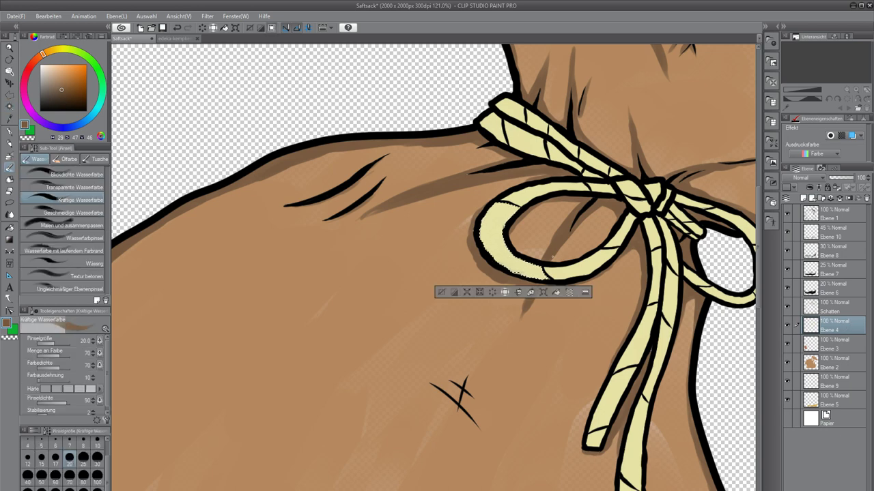
key("w")
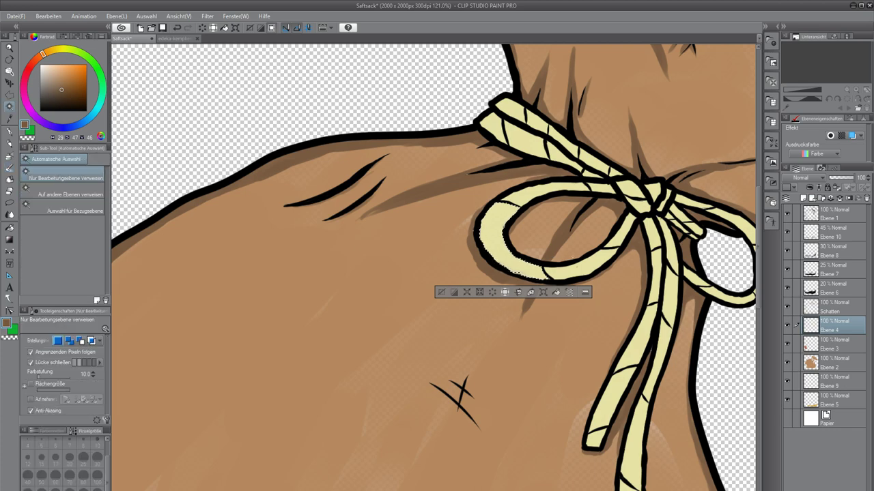
key("b")
scroll(544, 275, "up", 8)
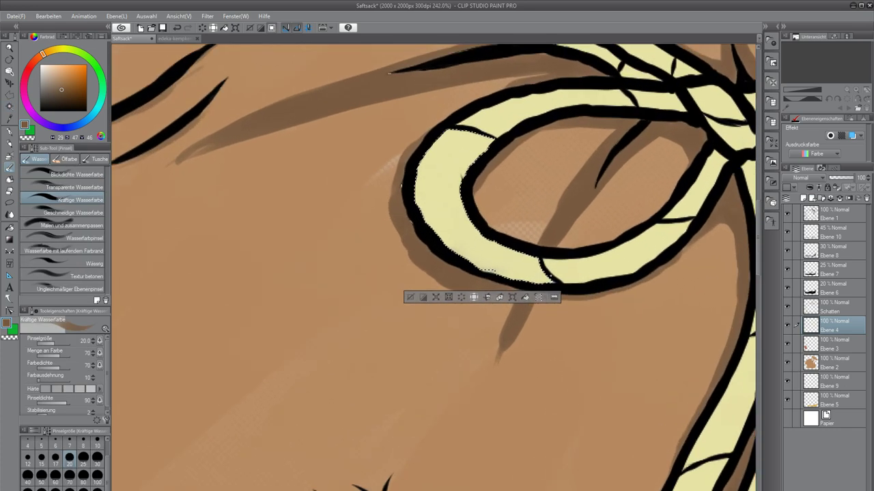
scroll(544, 275, "down", 12)
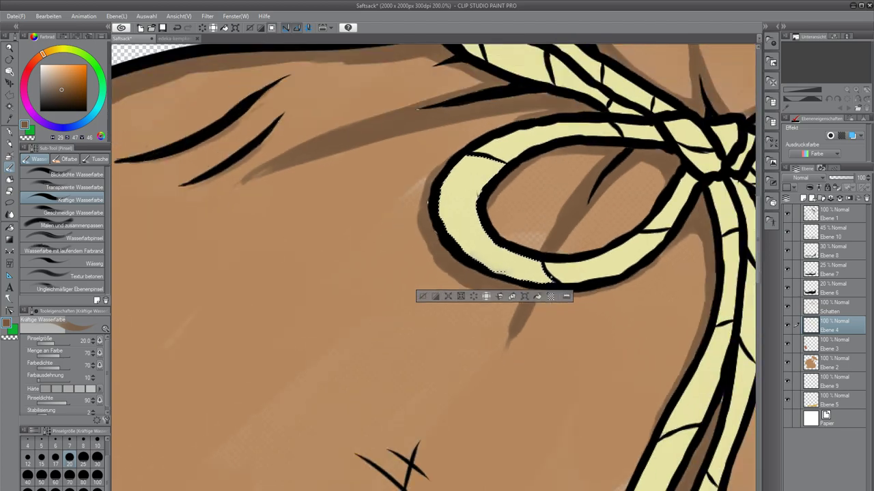
scroll(546, 276, "down", 2)
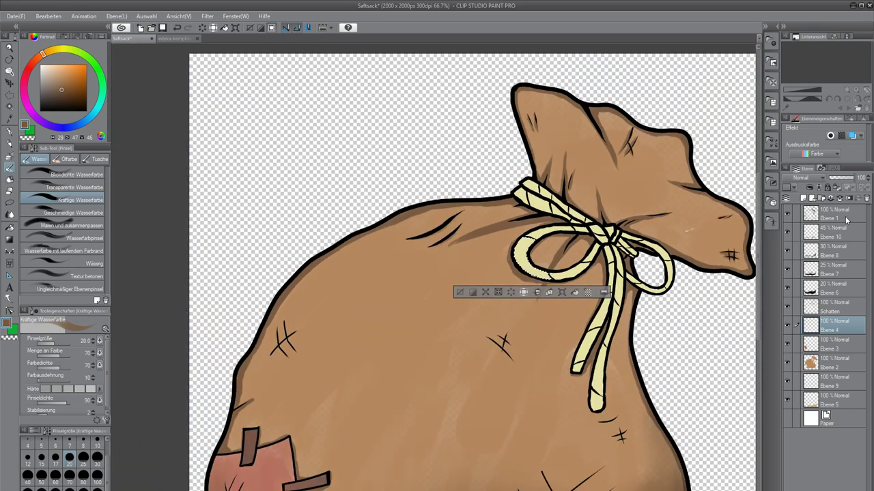
On line art layer Ebene 1, add the remaining sections of the bow's large loop to the selection.
left_click(845, 217)
scroll(541, 235, "up", 5)
scroll(593, 287, "up", 2)
key("w")
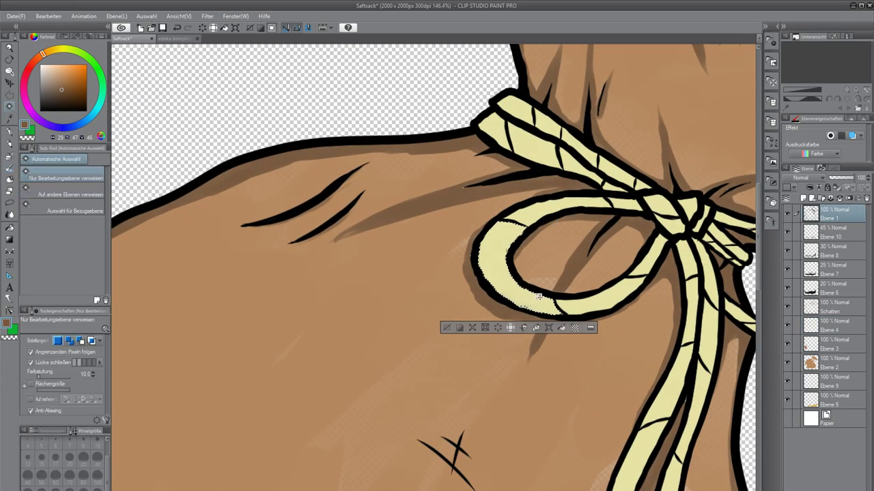
left_click(552, 207, "shift")
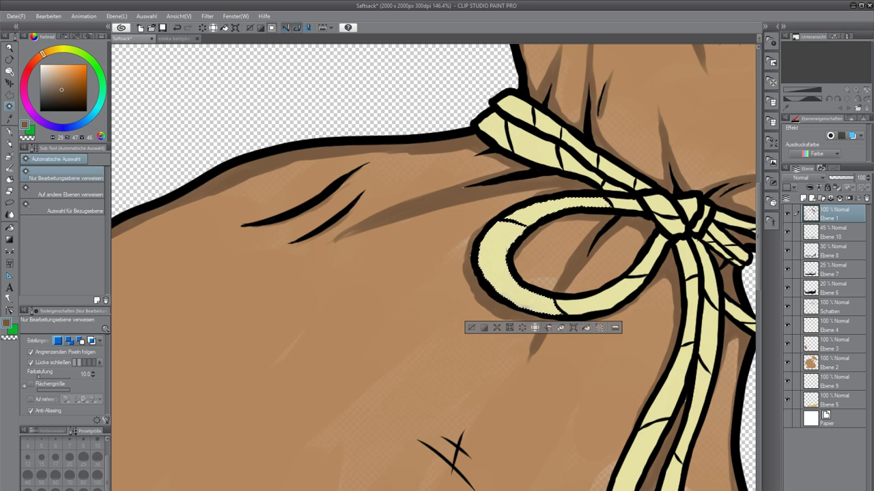
left_click(623, 203, "shift")
left_click(647, 261, "shift")
left_click(609, 299, "shift")
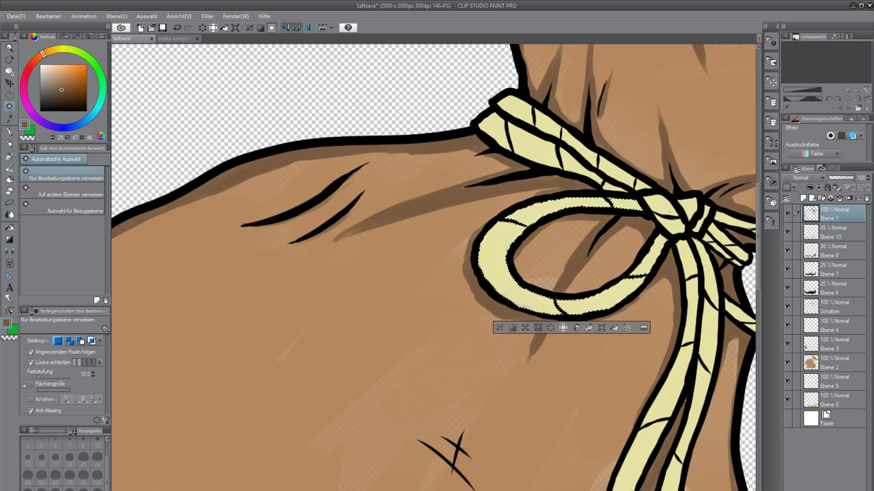
Extend the selection with the front of the knot and the sections of the rope band wrapped around the sack's neck.
left_click(672, 222, "shift")
left_click(660, 206, "shift")
left_click(642, 187, "shift")
left_click(617, 172, "shift")
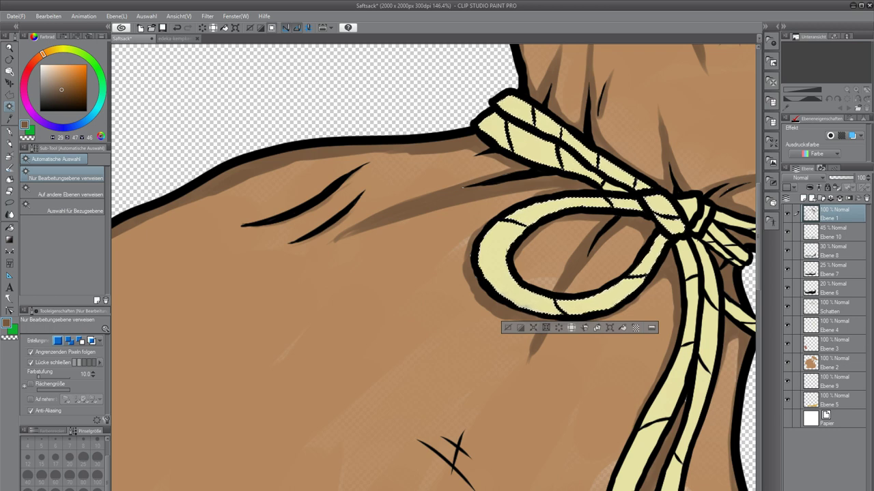
Add the rest of the knot, the short rope stub, the small loop and the upper hanging strands to the selection.
key("b")
scroll(434, 268, "right", 5)
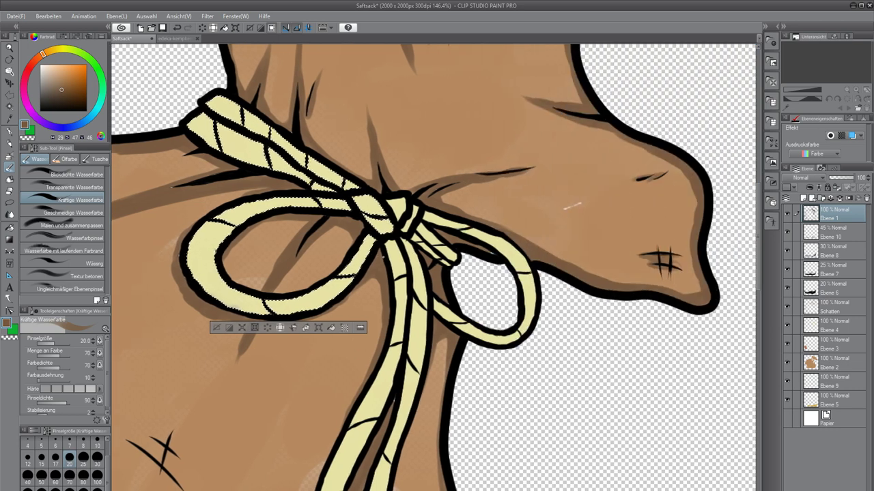
key("w")
left_click(395, 206, "shift")
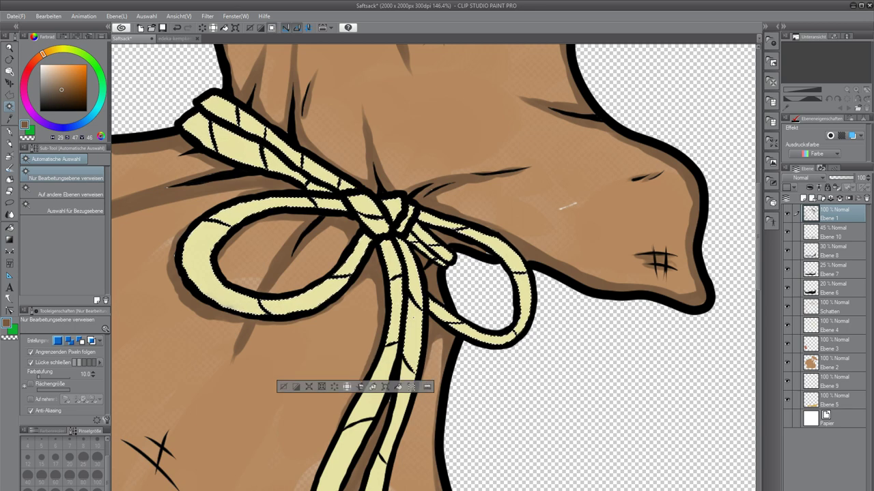
Add the lower sections and both end pieces of the hanging rope strands to the selection.
left_click(398, 418, "shift")
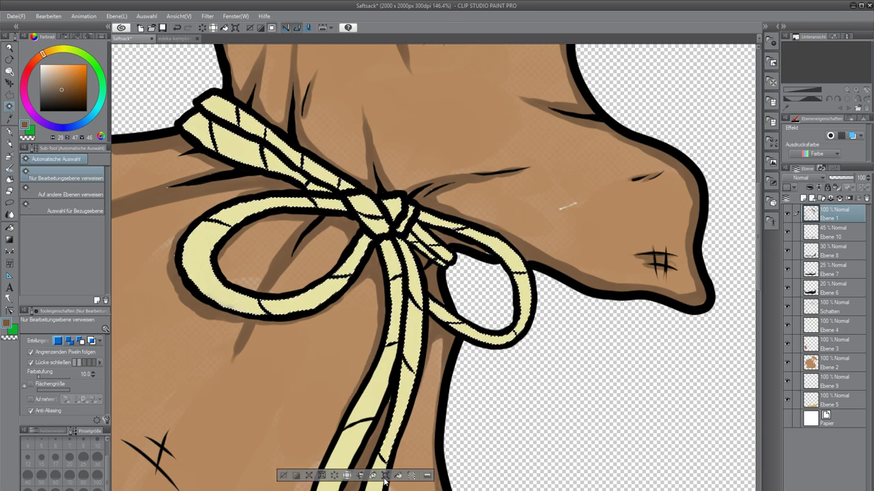
left_click(378, 485, "shift")
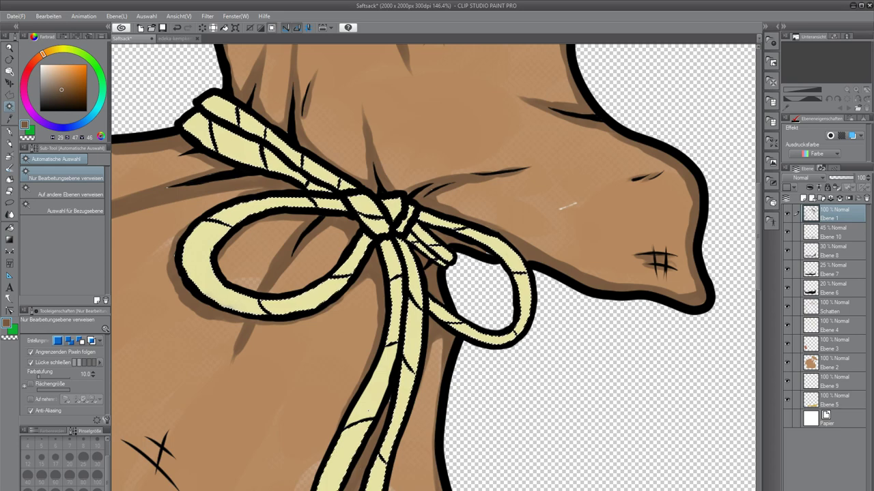
key("b")
left_click_drag(372, 435, 436, 291)
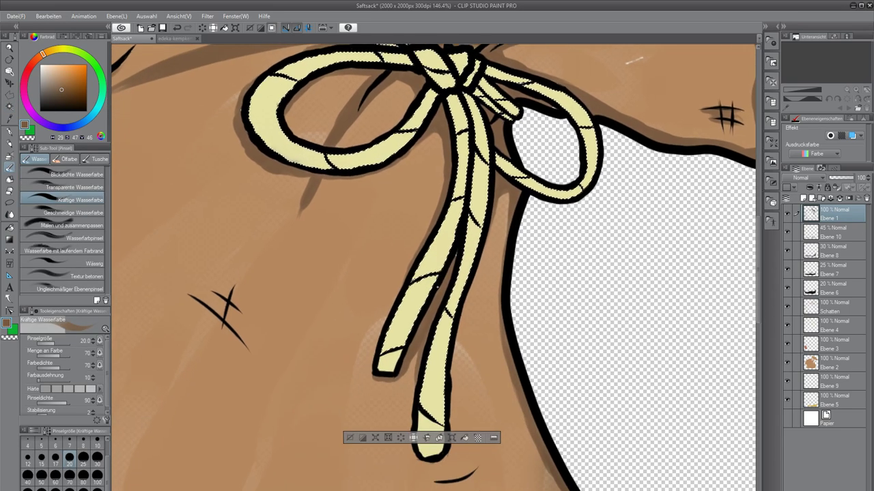
key("w")
left_click(388, 363, "shift")
left_click(432, 448, "shift")
key("b")
Create a new raster layer directly above Ebene 4, keeping the rope selection active.
scroll(437, 385, "down", 3)
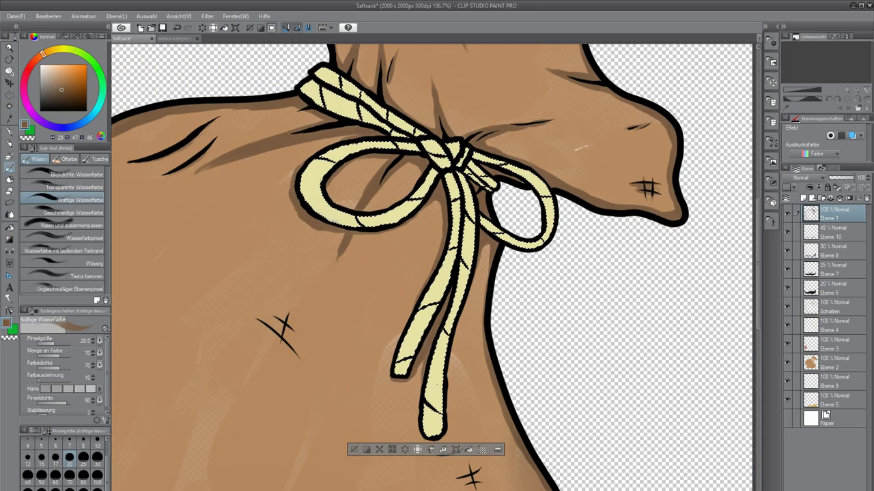
scroll(437, 380, "down", 8)
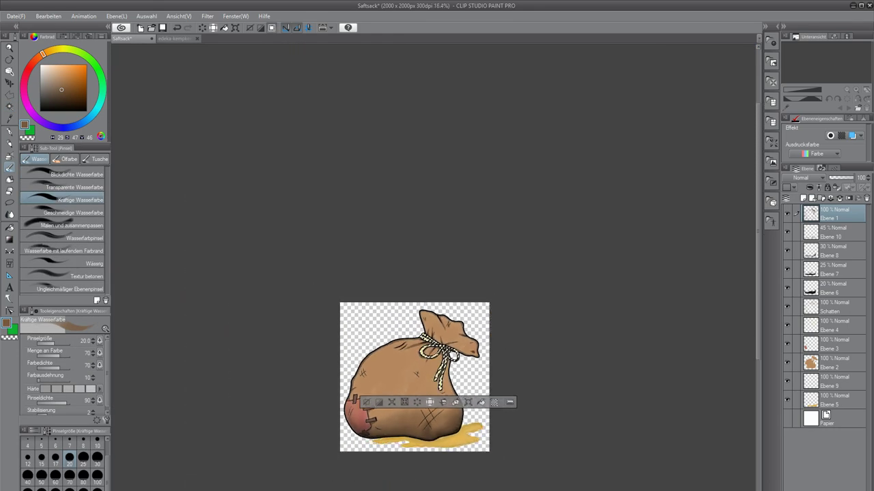
scroll(453, 373, "up", 3)
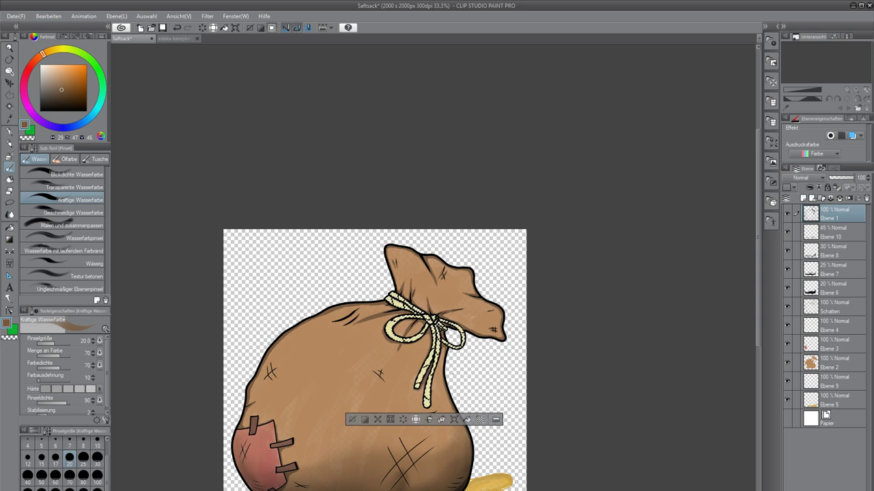
scroll(452, 374, "up", 13)
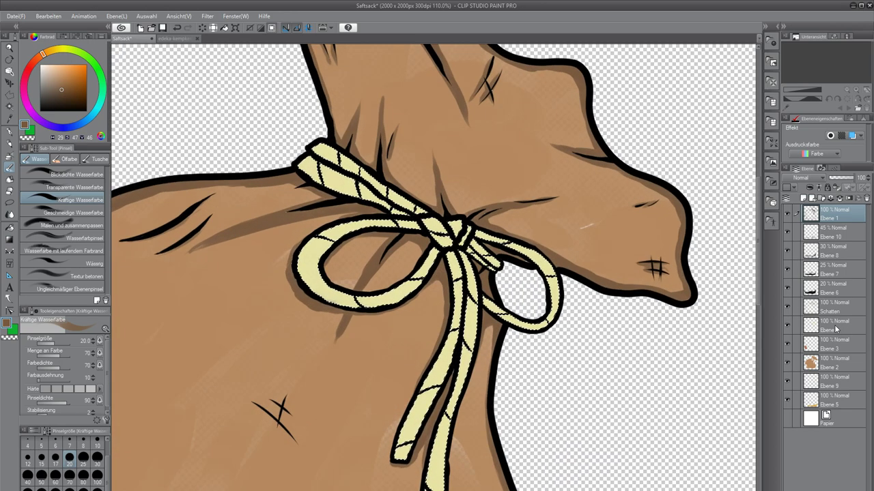
left_click(838, 329)
left_click(788, 328)
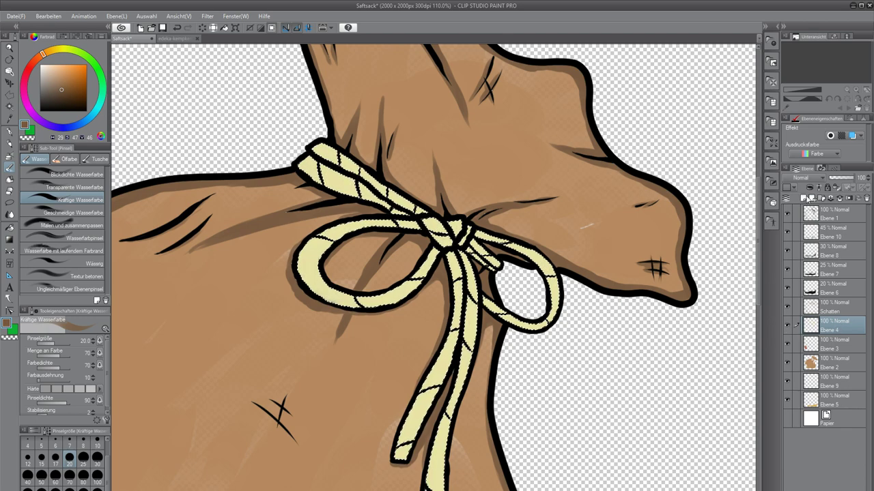
left_click(804, 199)
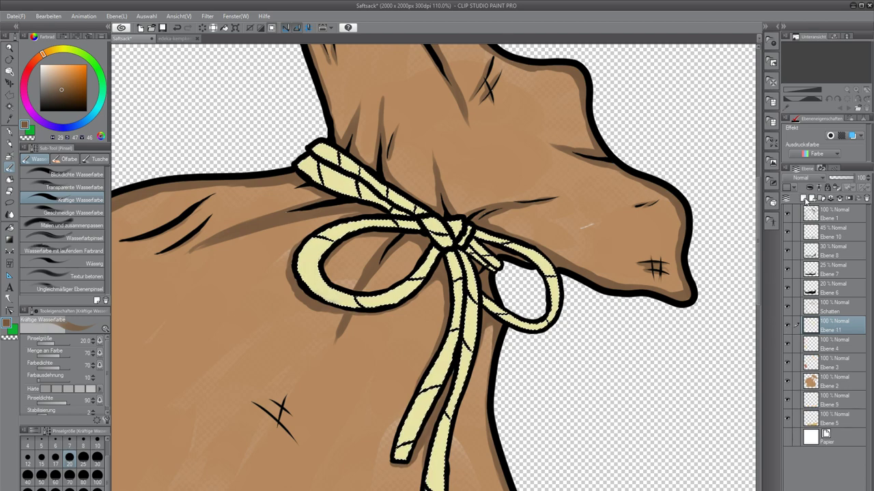
Hide and reshow the Schatten layer to check its shadows, and make the new layer Ebene 11 active again.
left_click(838, 310)
left_click(787, 309)
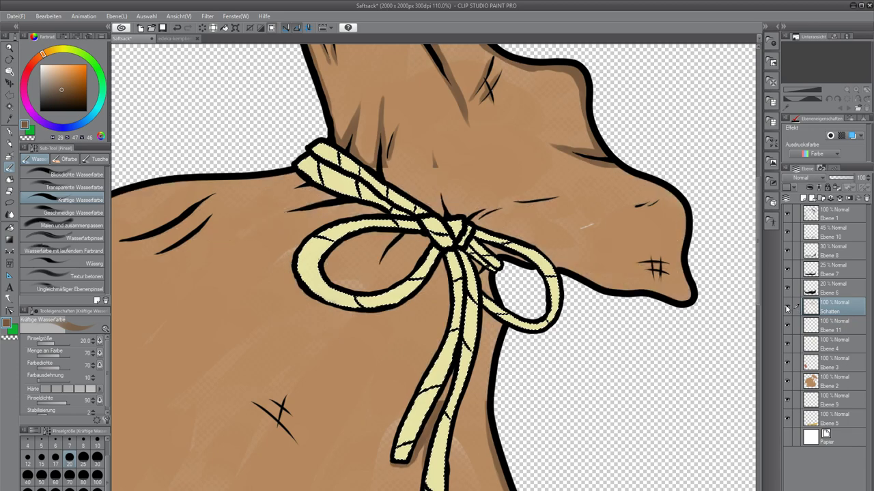
left_click(788, 308)
left_click(850, 331)
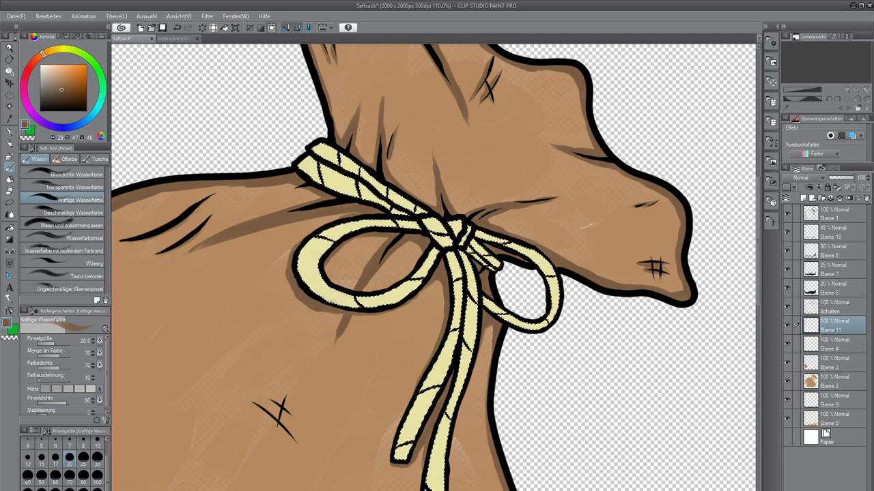
scroll(383, 280, "up", 5)
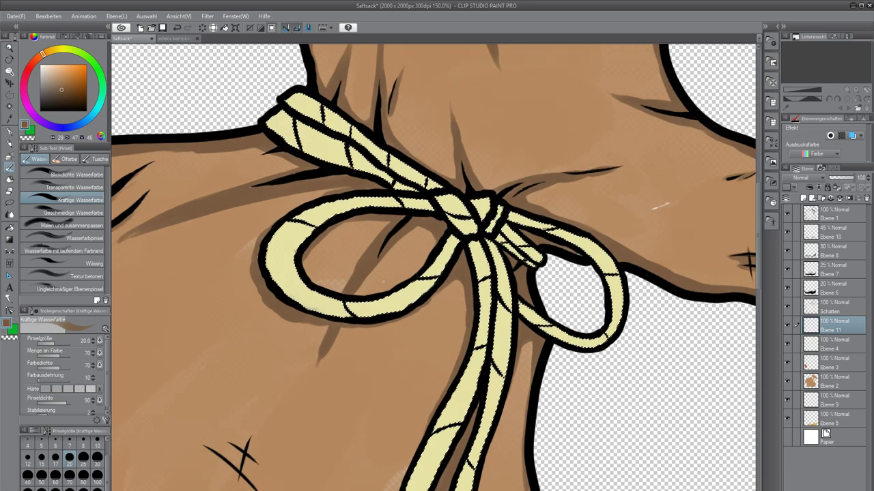
scroll(383, 281, "up", 1)
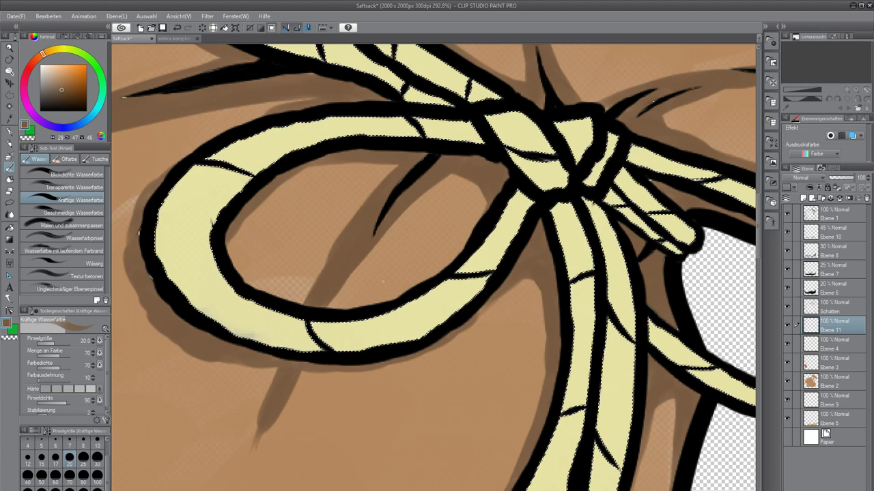
left_click_drag(412, 217, 245, 364)
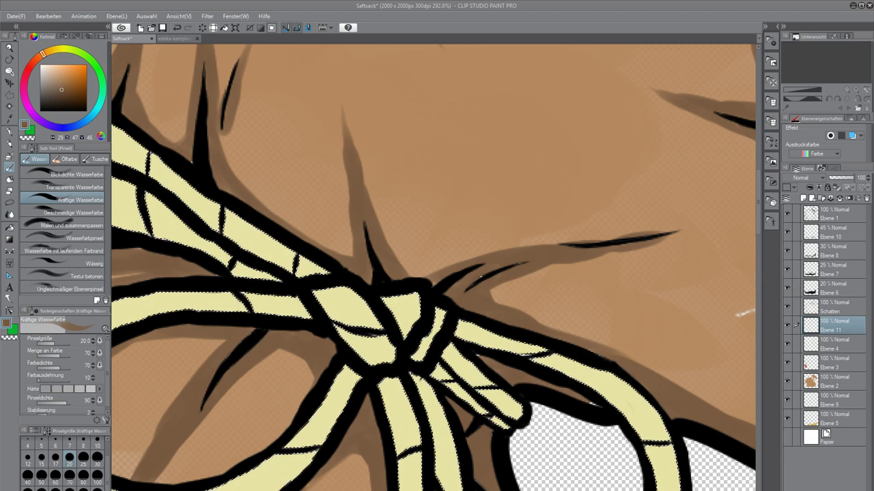
scroll(475, 259, "down", 9)
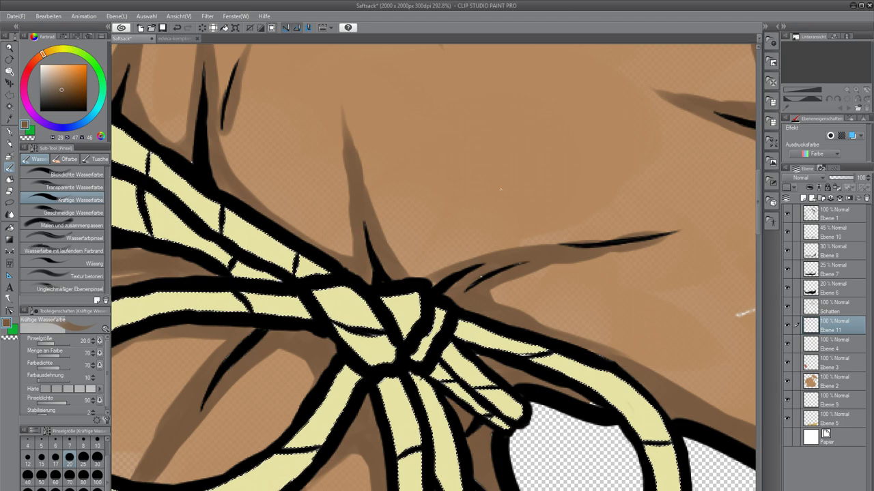
scroll(467, 267, "down", 2)
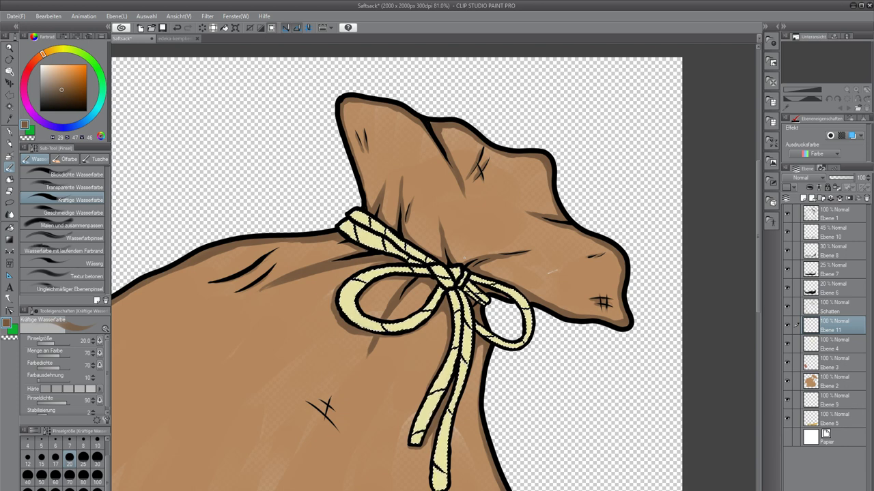
scroll(426, 277, "up", 5)
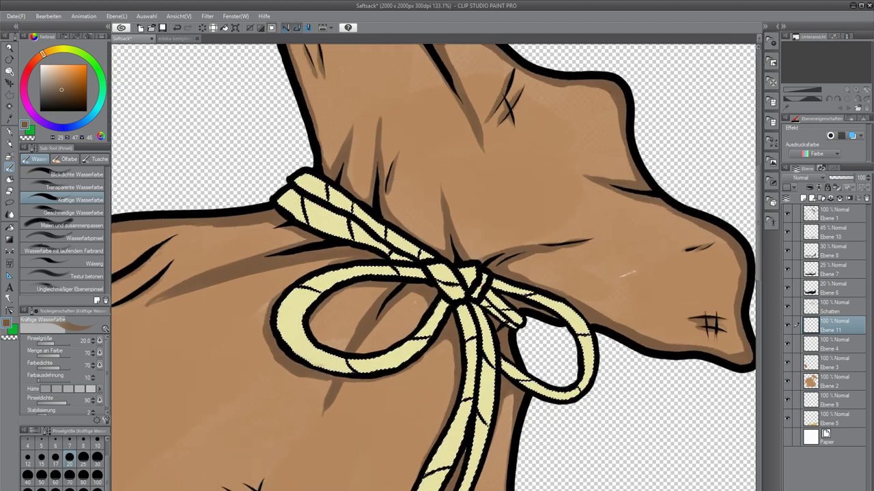
Sample the rope's pale yellow, darken it to a brightness of 65, and ready the Kräftige Wasserfarbe brush for shading.
scroll(416, 311, "up", 2)
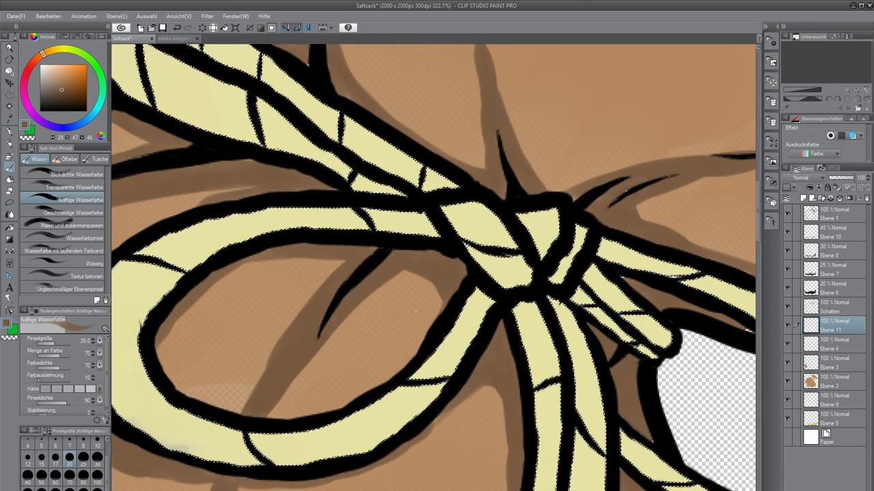
left_click_drag(282, 340, 357, 315)
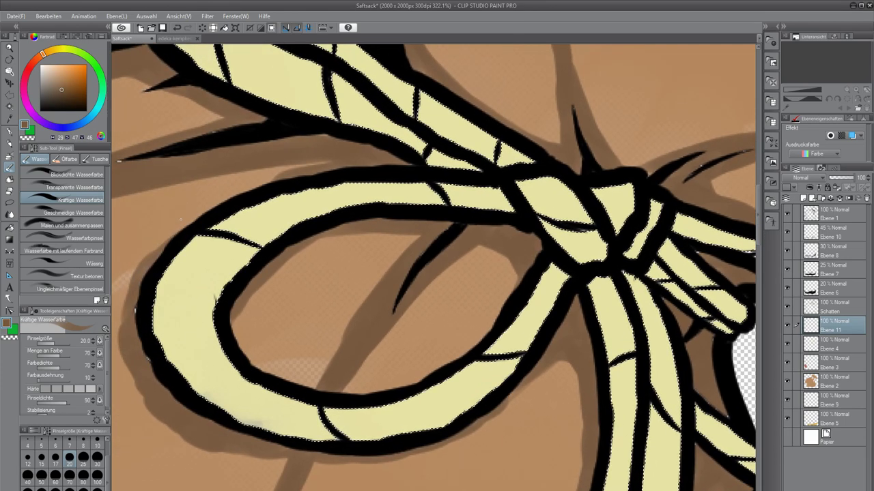
left_click_drag(493, 246, 369, 264)
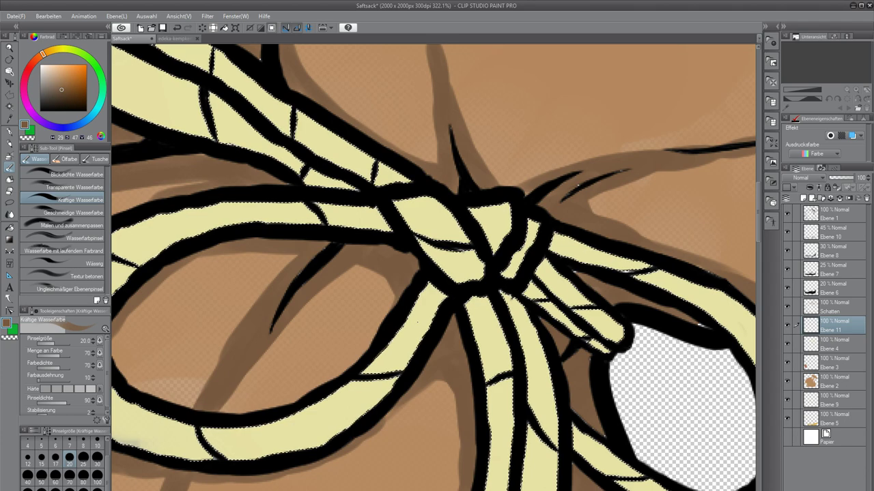
left_click(418, 319, "alt")
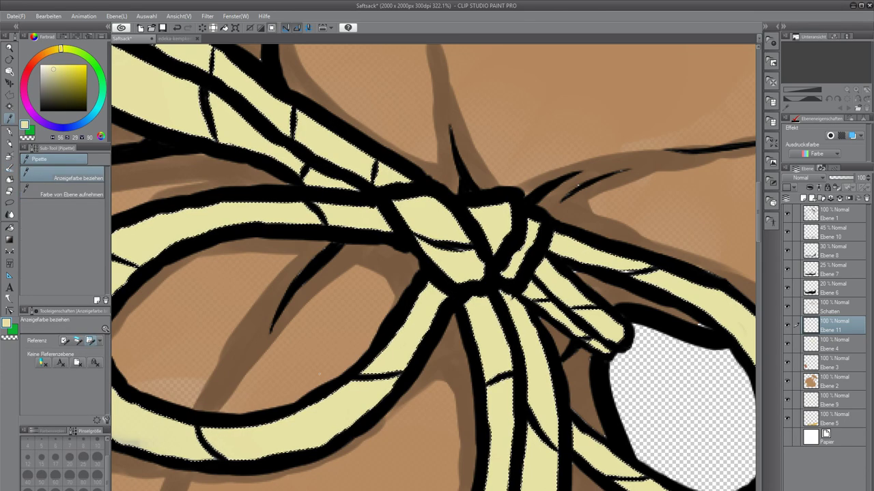
left_click(53, 81)
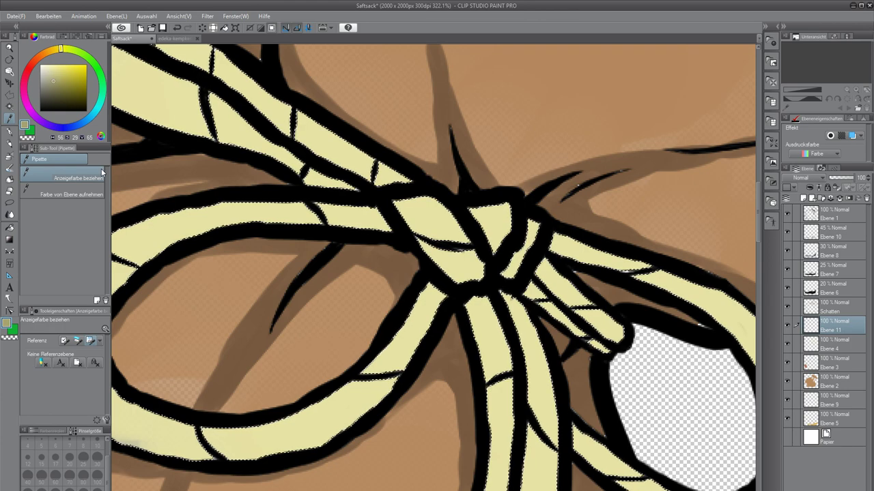
key("b")
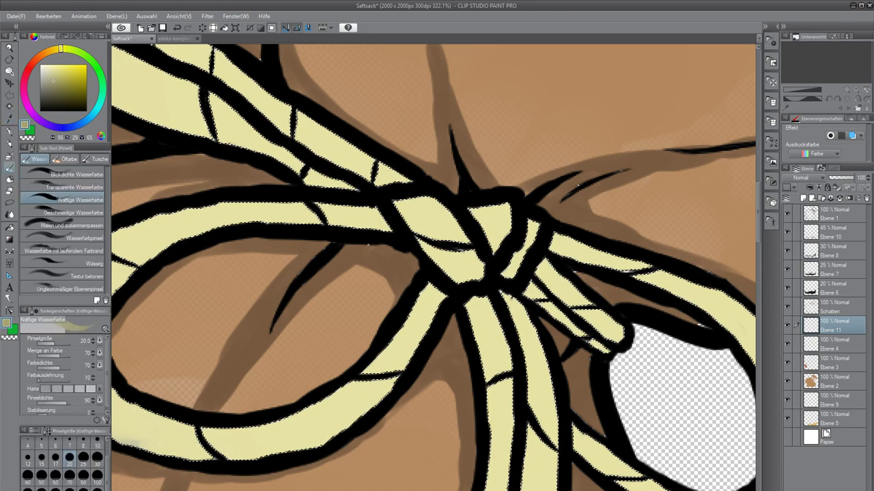
left_click_drag(290, 227, 364, 296)
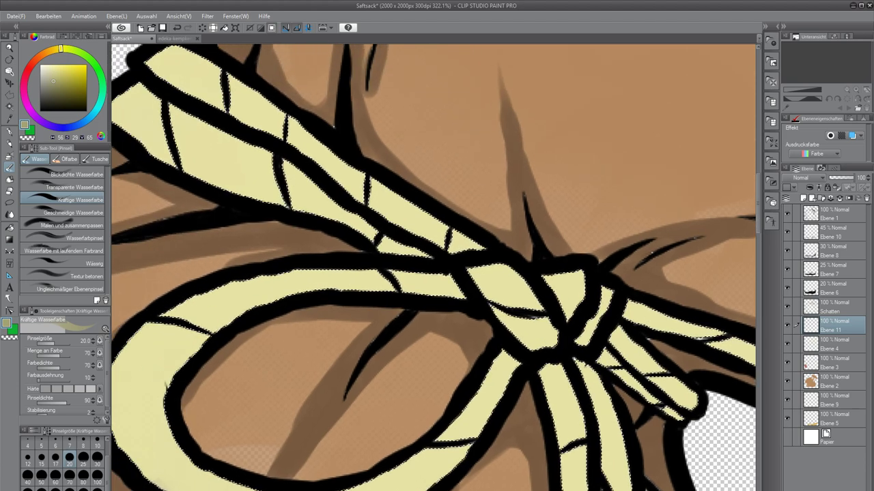
left_click_drag(277, 276, 274, 301)
key("ctrl+z")
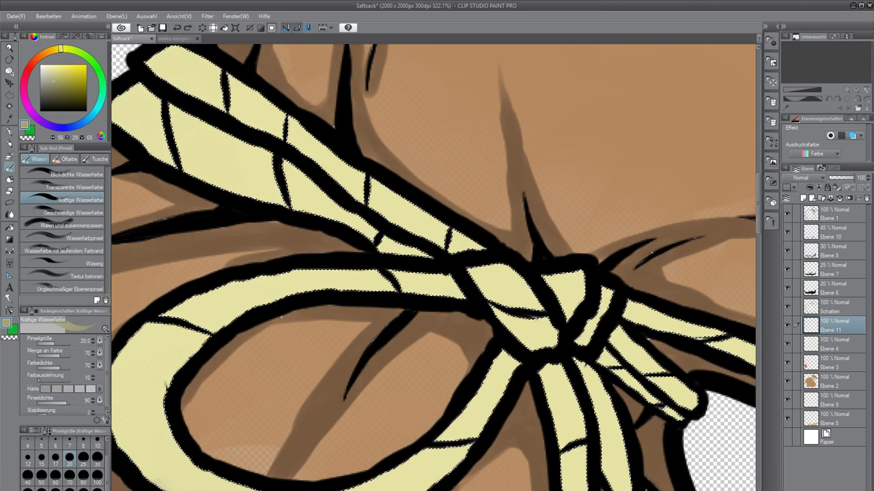
Rotate the canvas and paint darker yellow shading along the outer edge of the large loop's upper section beside the knot.
key("r")
mouse_move(278, 262)
left_mouse_down()
mouse_move(294, 382)
mouse_move(294, 358)
left_mouse_up()
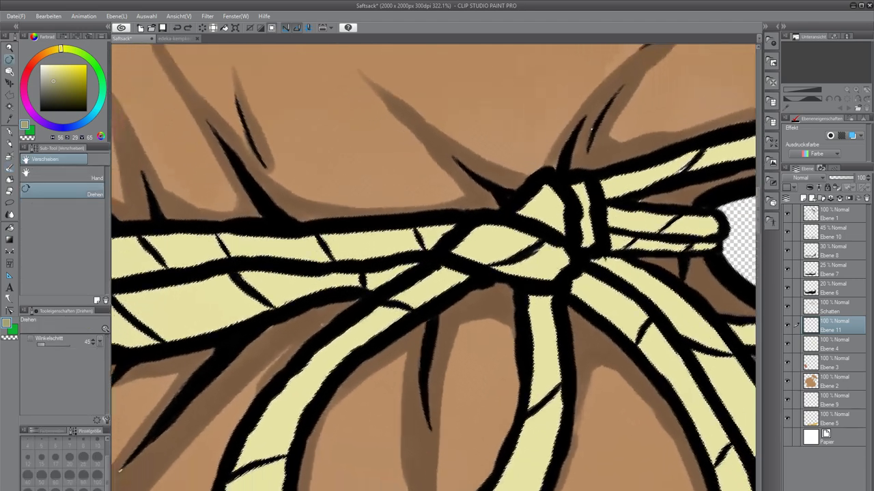
key("b")
left_click_drag(300, 319, 261, 260)
left_click_drag(402, 212, 364, 236)
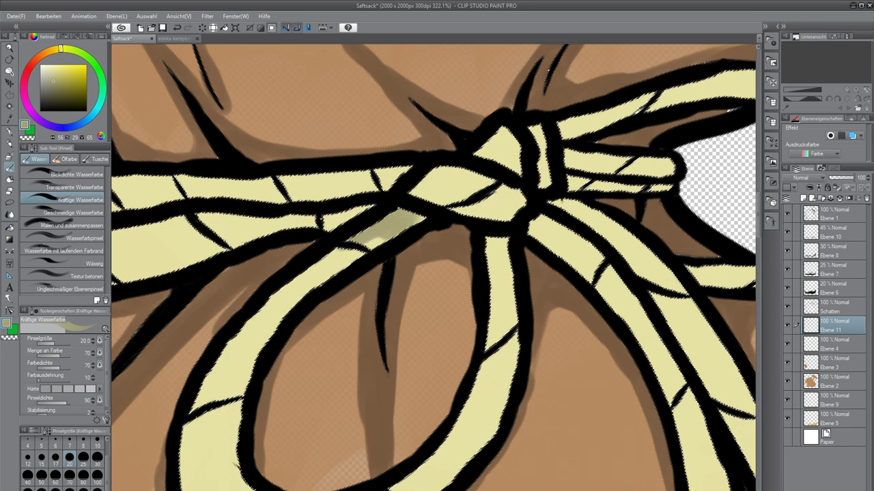
key("ctrl+z")
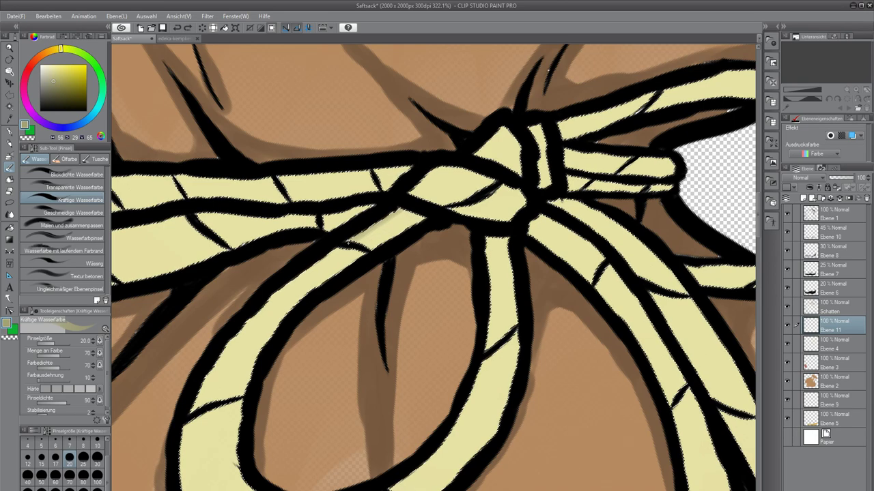
mouse_move(215, 394)
left_mouse_down()
mouse_move(221, 343)
mouse_move(216, 375)
left_mouse_up()
left_click_drag(243, 330, 280, 293)
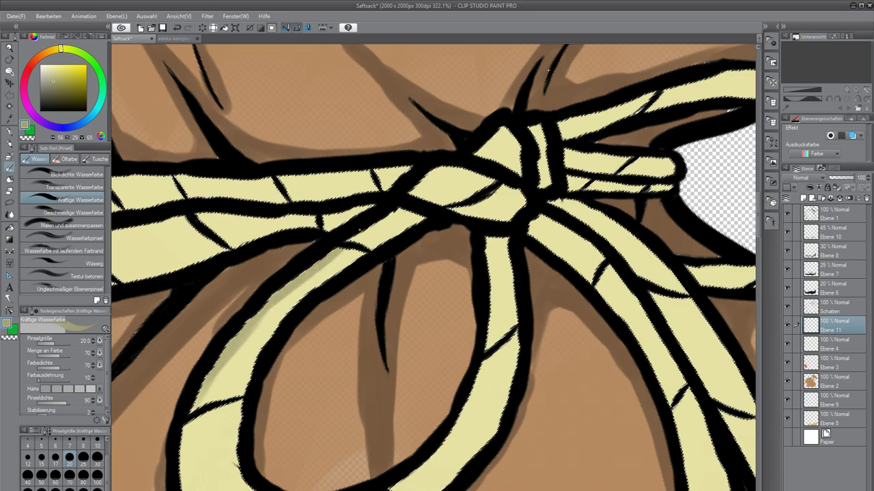
Shade the edges of the knot's front wrap and the adjoining start of the large rope loop.
mouse_move(411, 205)
left_mouse_down()
mouse_move(438, 209)
mouse_move(404, 267)
mouse_move(412, 226)
left_mouse_up()
left_click_drag(402, 254, 462, 244)
mouse_move(426, 266)
left_mouse_down()
mouse_move(472, 276)
mouse_move(488, 259)
mouse_move(449, 312)
mouse_move(456, 382)
left_mouse_up()
left_click_drag(460, 347, 452, 404)
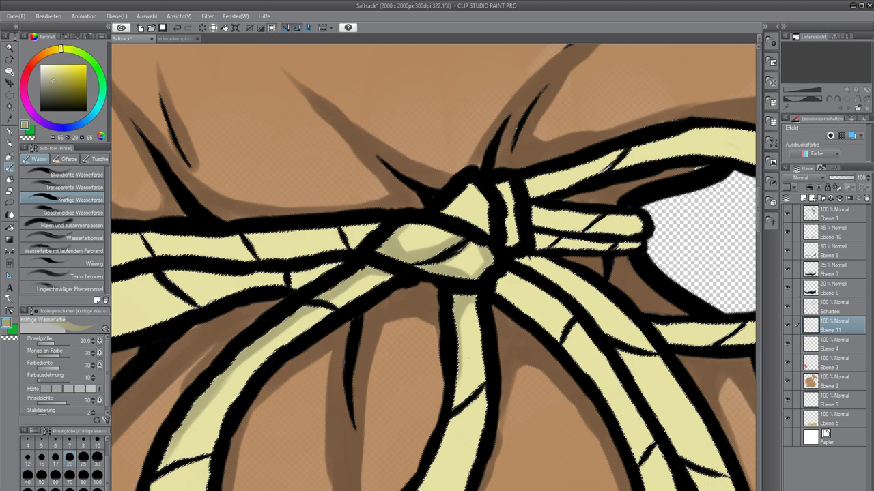
Shade the edges of the large loop's returning strand and the outer side of its wide bend.
mouse_move(459, 375)
left_mouse_down()
mouse_move(453, 420)
mouse_move(463, 417)
mouse_move(428, 480)
left_mouse_up()
mouse_move(469, 416)
left_mouse_down()
mouse_move(453, 438)
mouse_move(456, 430)
left_mouse_up()
left_click_drag(485, 394, 483, 427)
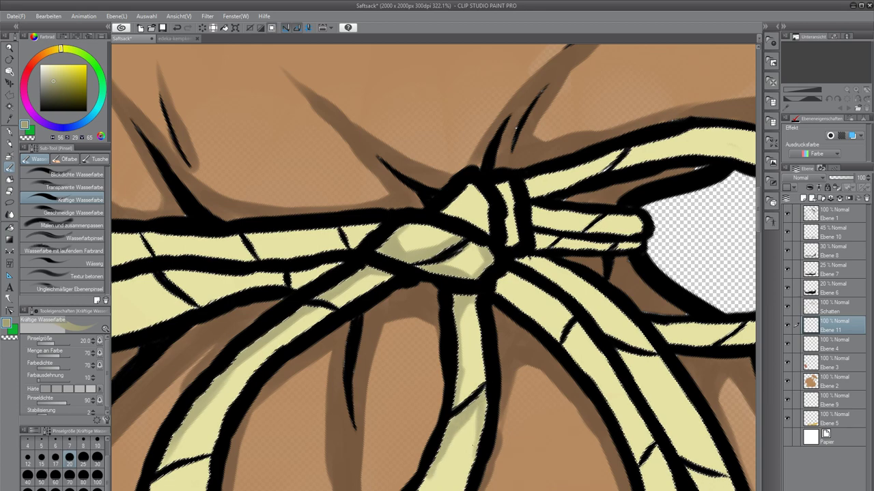
scroll(434, 268, "down", 3)
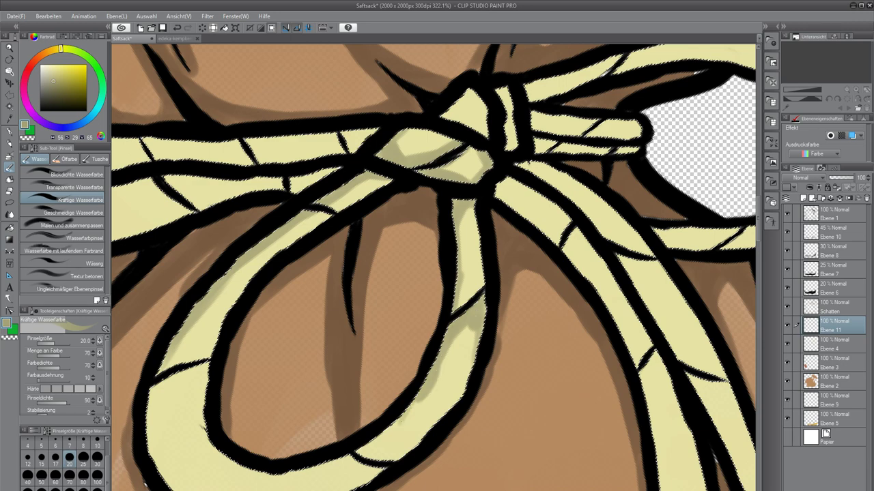
left_click_drag(176, 383, 257, 309)
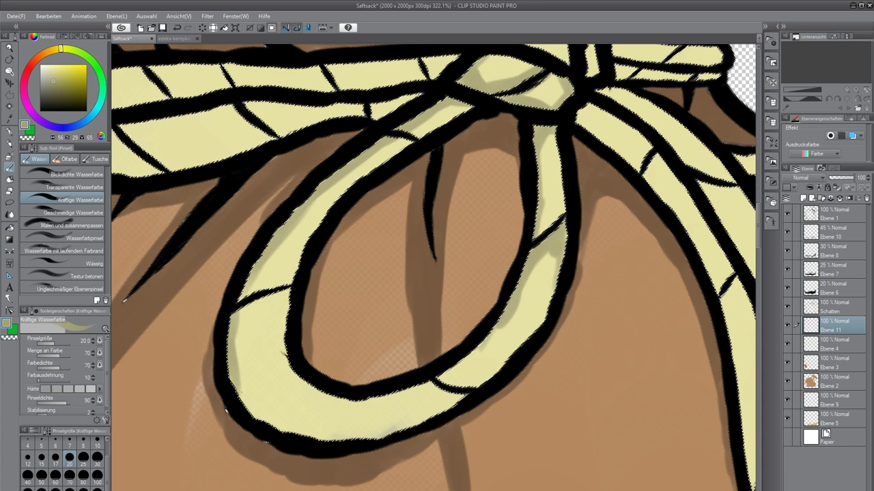
left_click_drag(236, 374, 274, 436)
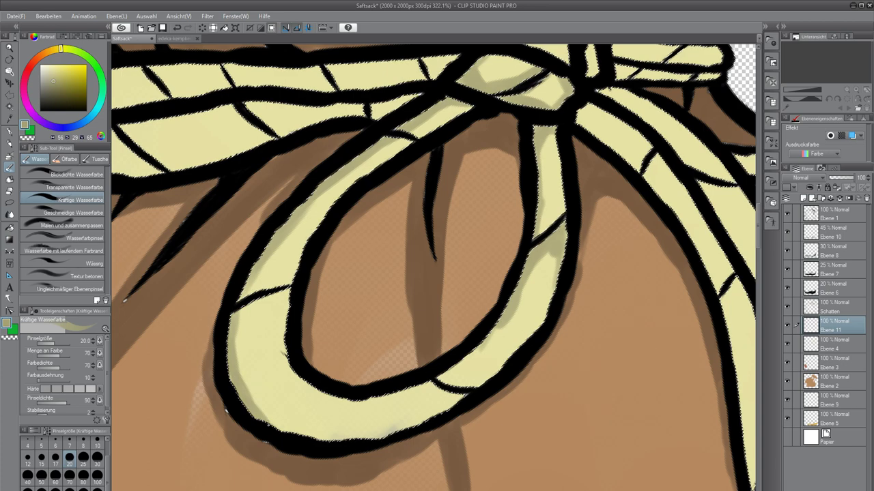
Shade the knot's remaining upper pieces and the lower strand of the rope wrapped around the sack's neck.
left_click_drag(364, 165, 280, 296)
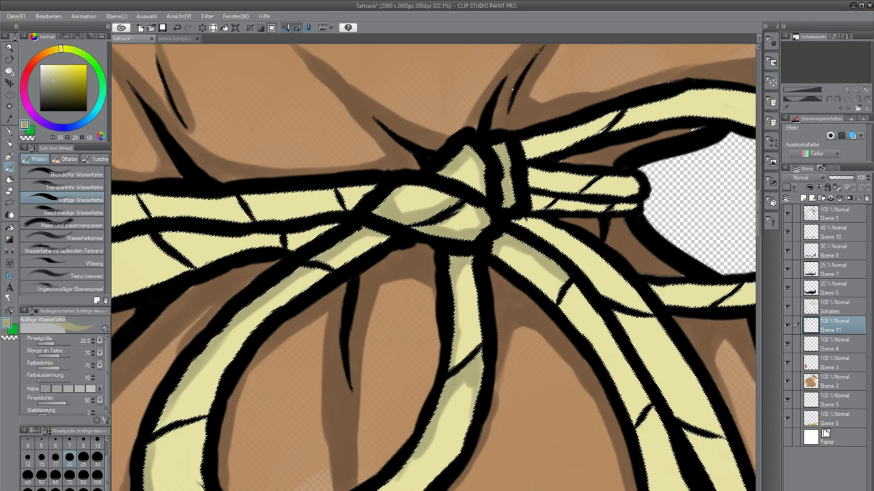
left_click_drag(338, 234, 524, 237)
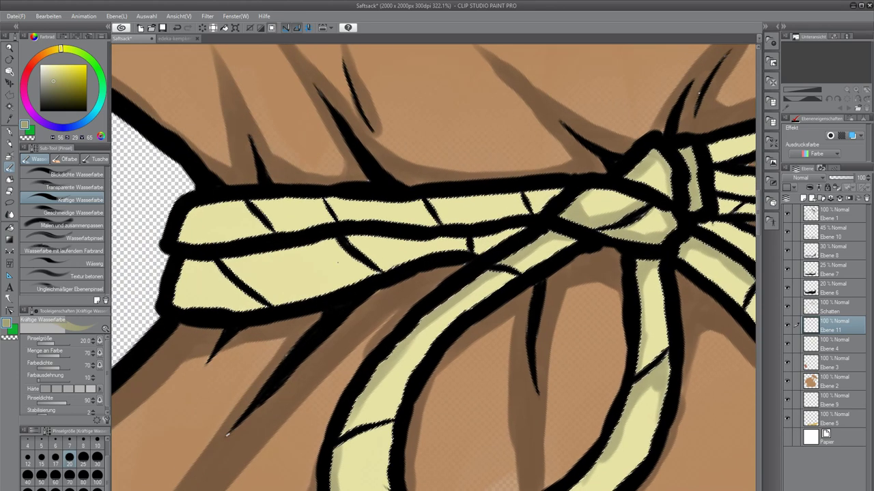
key("shift+space")
mouse_move(349, 268)
left_mouse_down()
mouse_move(359, 309)
mouse_move(290, 361)
left_mouse_up()
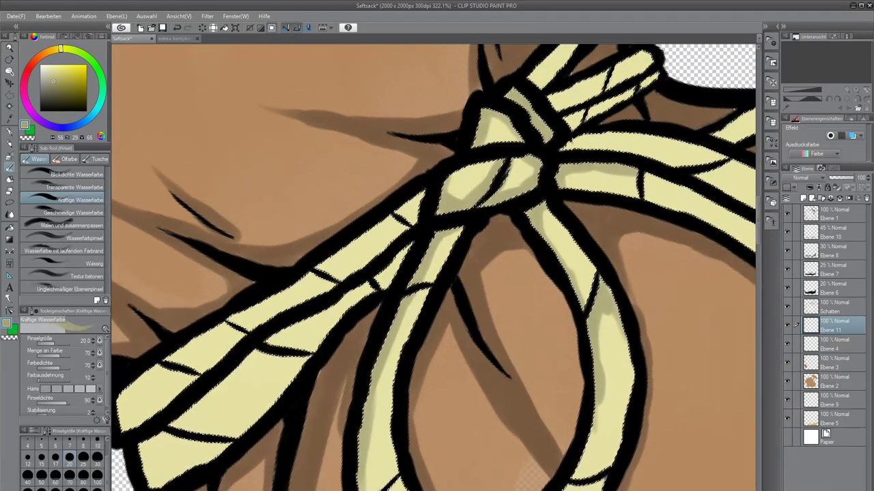
mouse_move(176, 425)
left_mouse_down()
mouse_move(294, 329)
mouse_move(251, 354)
mouse_move(369, 286)
mouse_move(410, 249)
left_mouse_up()
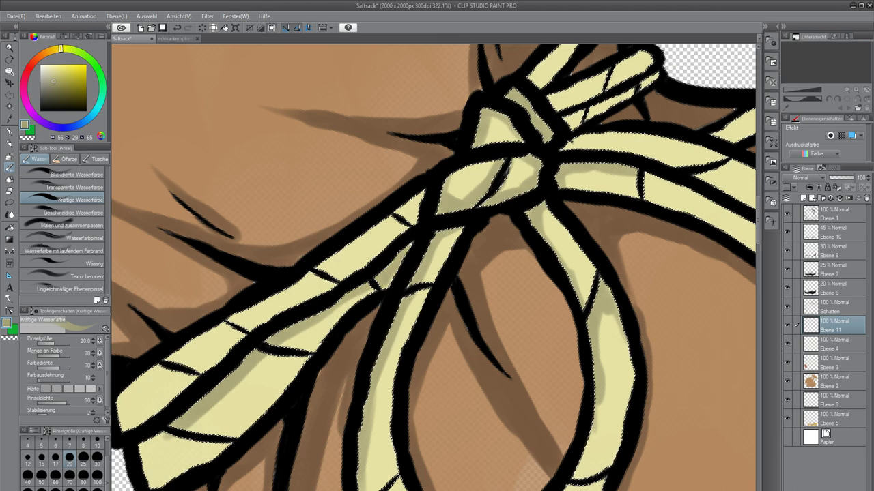
left_click_drag(423, 342, 537, 240)
left_click_drag(540, 434, 550, 438)
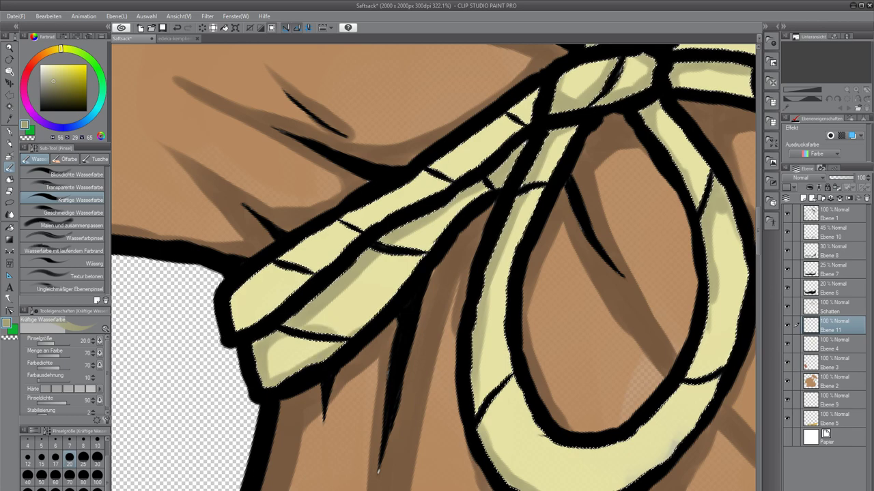
Shade the upper strand of the neck wrap and the outer ends of both wrapped strands.
left_click_drag(360, 337, 325, 383)
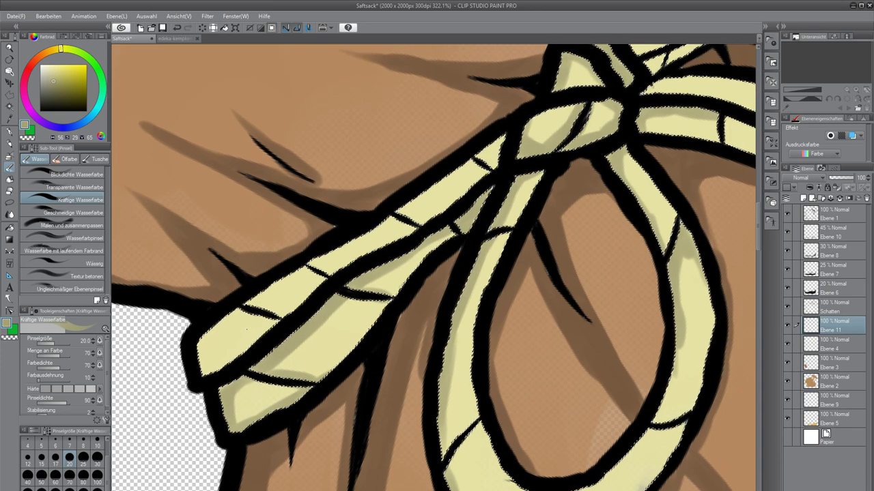
left_click_drag(186, 364, 249, 381)
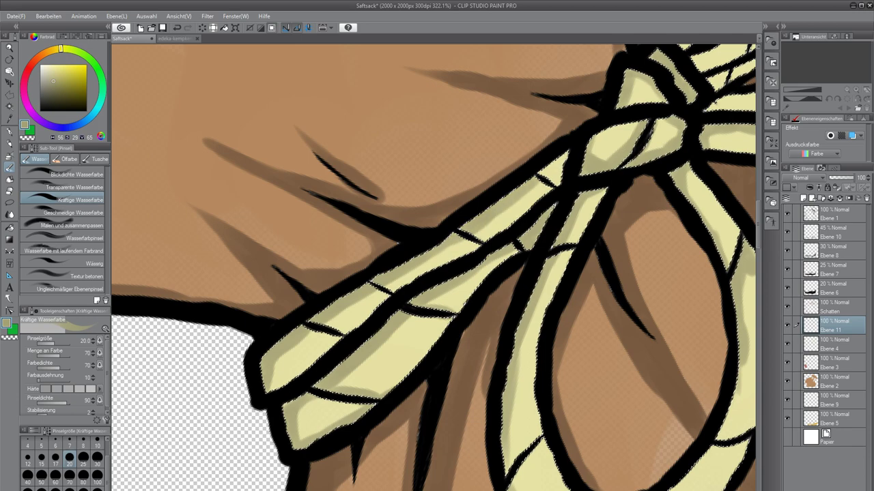
left_click_drag(501, 195, 393, 276)
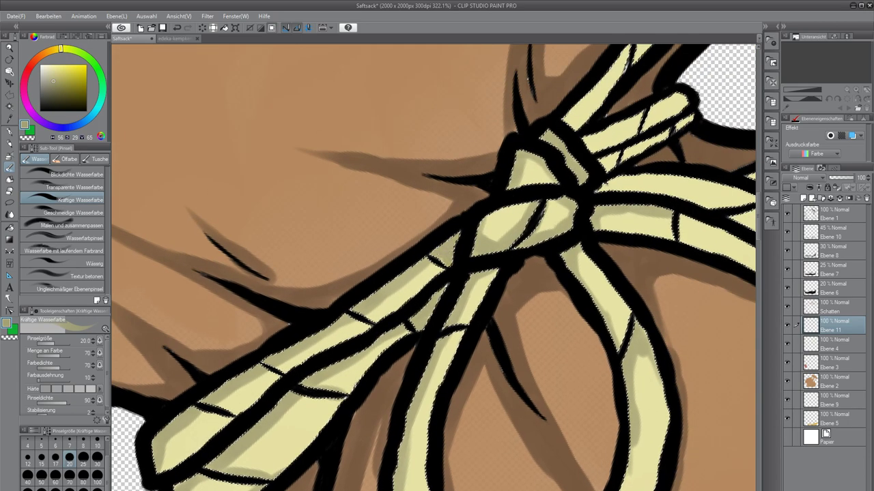
left_click_drag(416, 280, 455, 249)
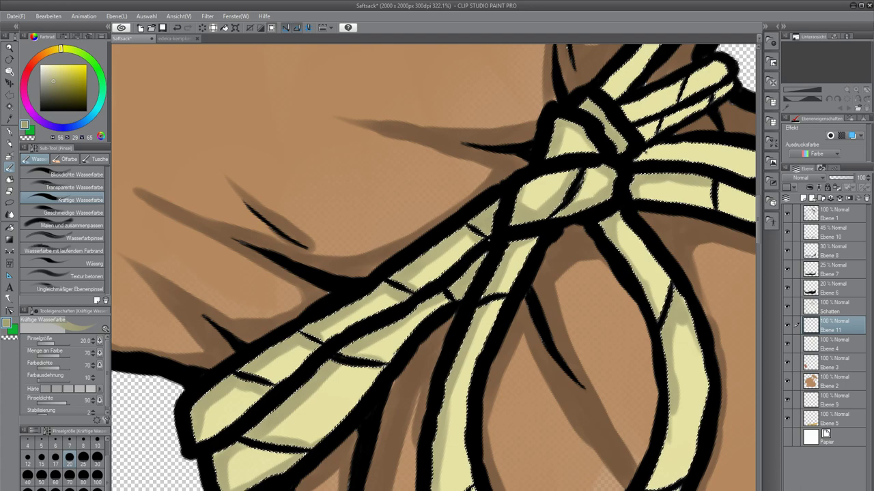
Shade the outer edge of the small rope loop's upper arc and its lower section near the hanging strands.
left_click_drag(644, 75, 390, 296)
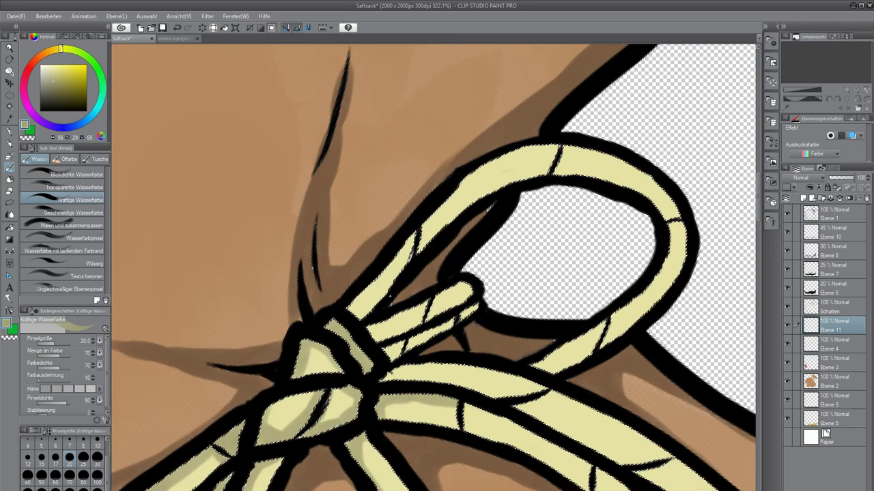
left_click_drag(457, 319, 403, 368)
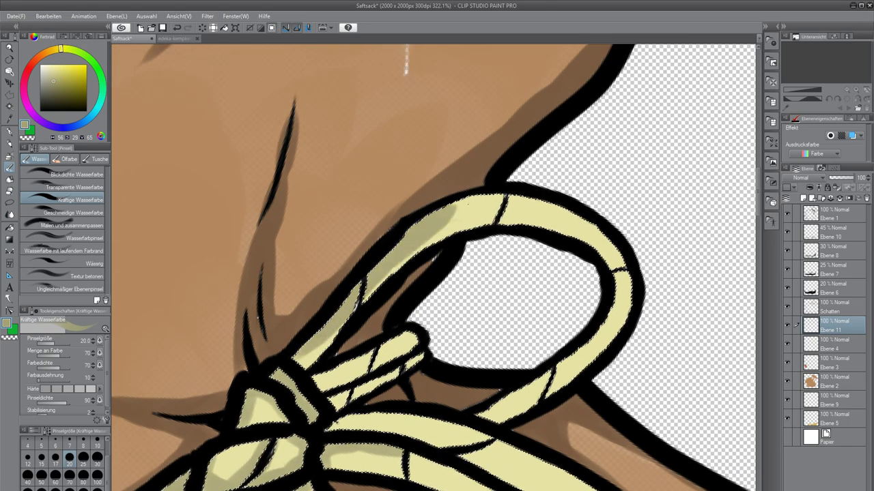
left_click_drag(451, 213, 497, 198)
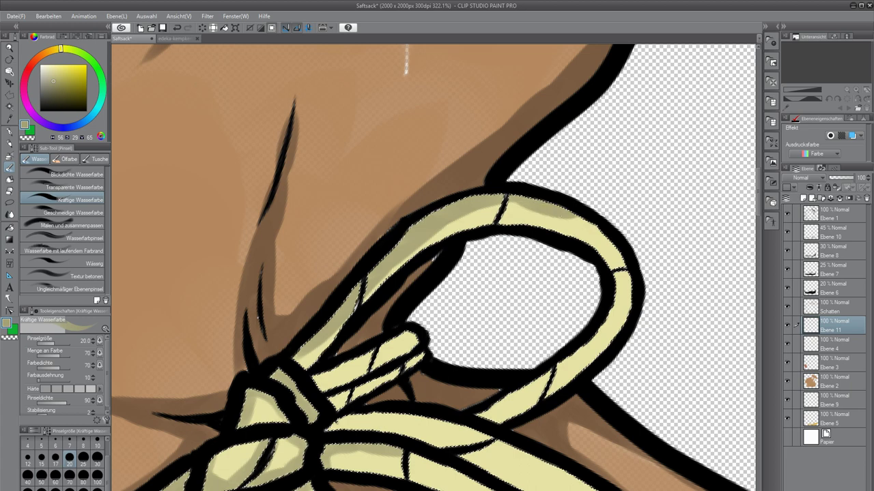
key("ctrl+z")
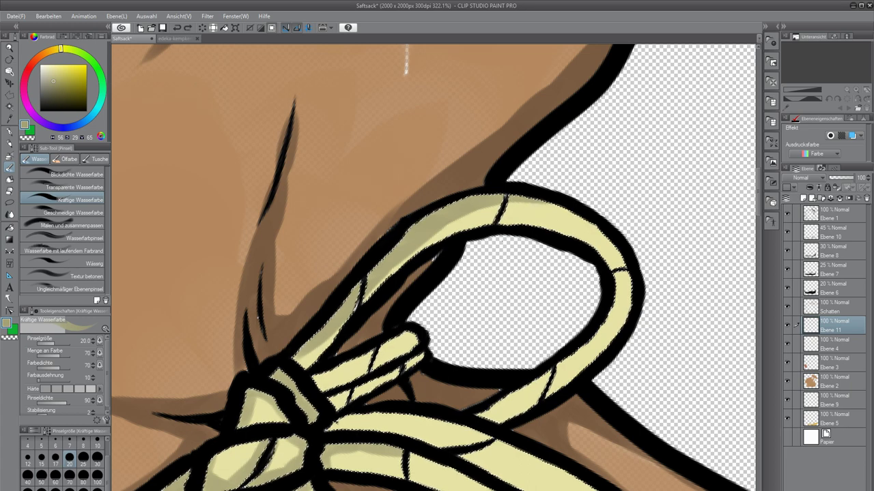
mouse_move(478, 328)
left_mouse_down()
mouse_move(444, 268)
mouse_move(481, 292)
mouse_move(482, 265)
mouse_move(514, 280)
left_mouse_up()
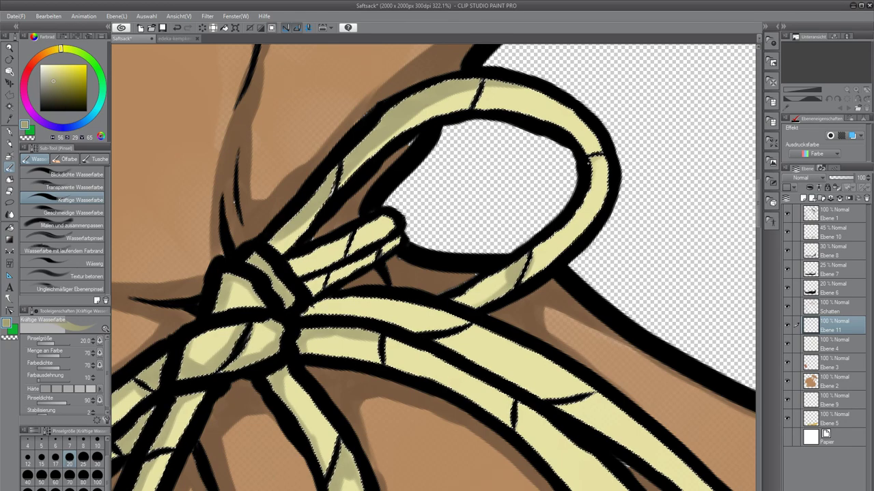
Shade the short rope stub beside the knot and the upper part of the hanging strands.
left_click_drag(378, 183, 406, 221)
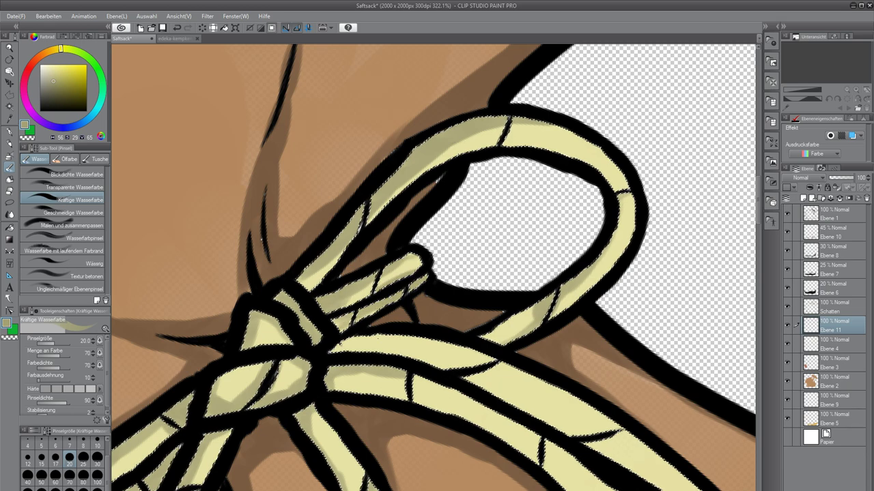
left_click_drag(376, 331, 401, 251, "space")
left_click_drag(358, 269, 445, 260)
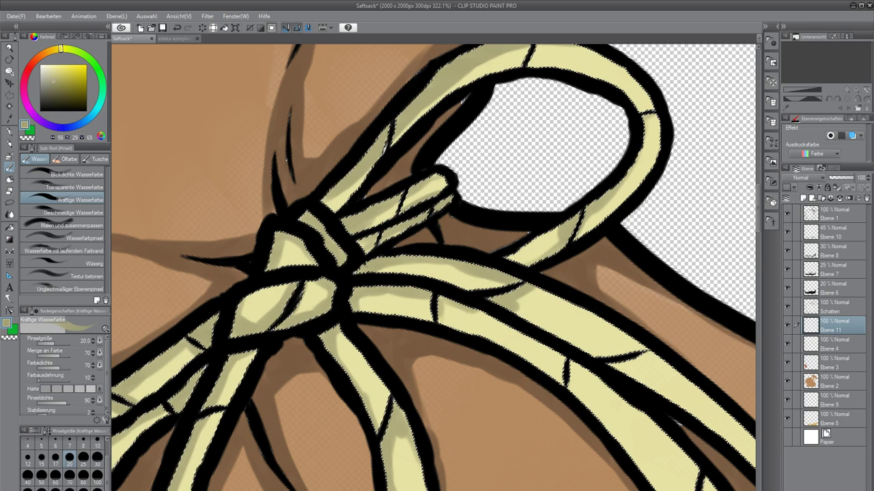
scroll(456, 243, "down", 8)
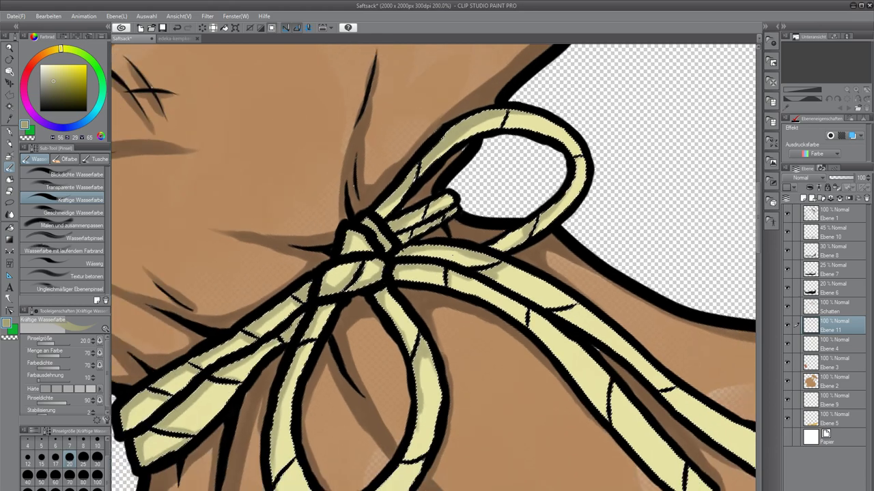
Shade the upper edge and seam corners of the lower loose cord end's middle section on layer Ebene 11 with the Kräftige Wasserfarbe brush.
scroll(453, 238, "down", 5)
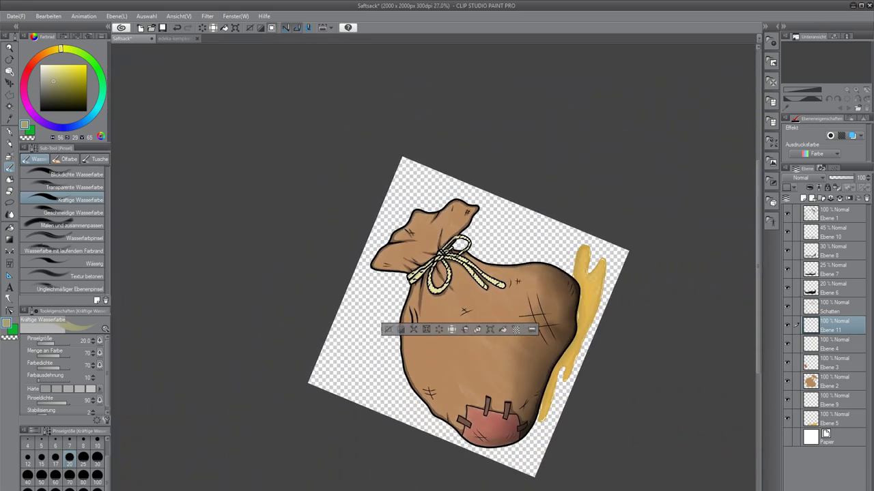
scroll(449, 257, "up", 5)
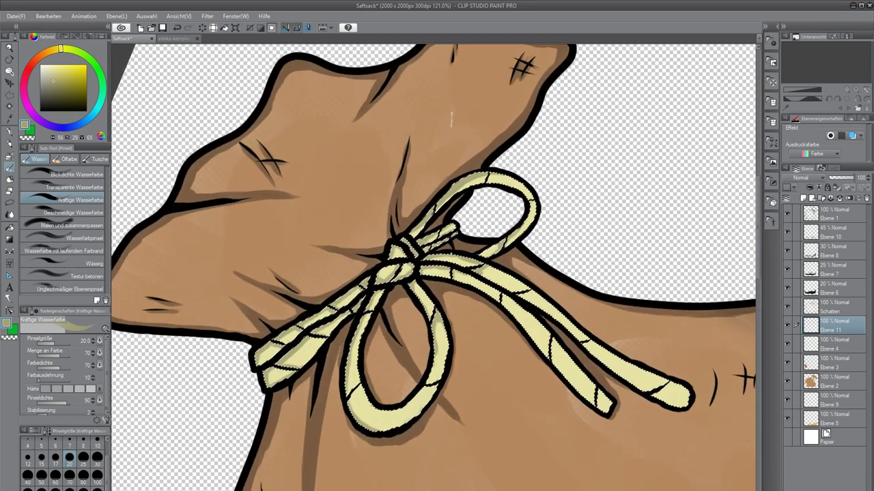
scroll(409, 262, "up", 5)
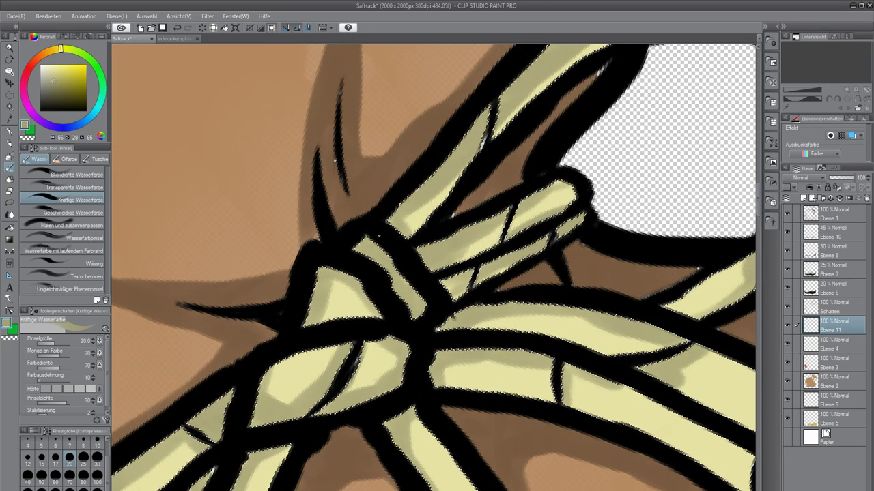
scroll(379, 235, "down", 5)
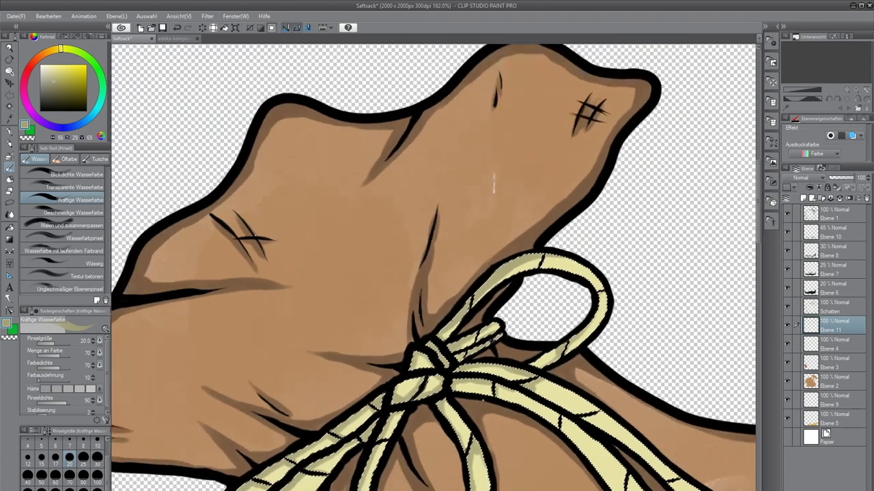
scroll(483, 400, "down", 1)
left_click_drag(484, 400, 377, 250)
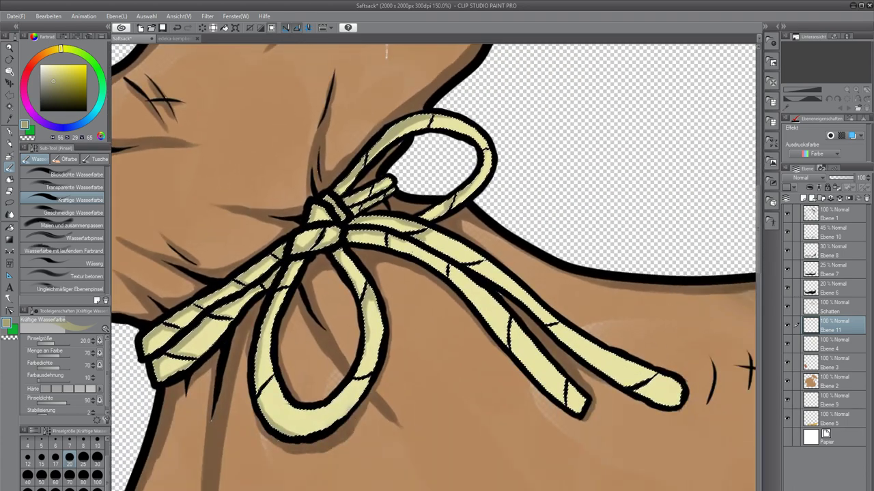
scroll(412, 253, "up", 4)
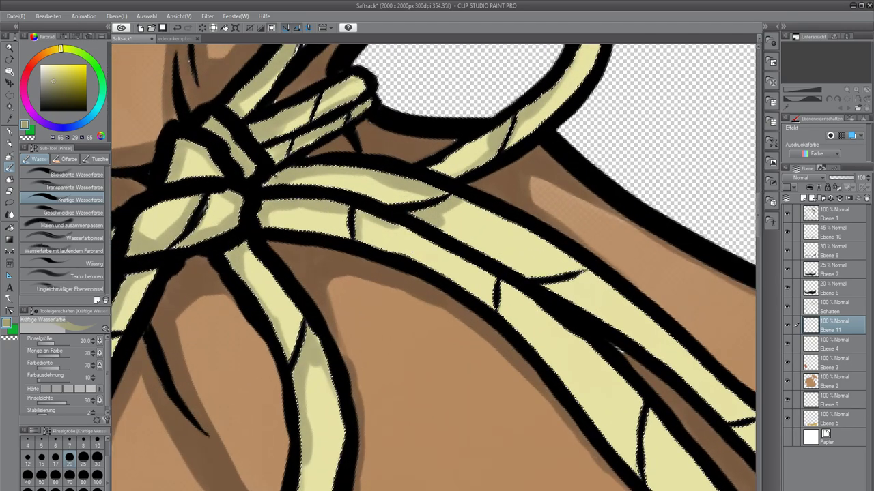
left_click_drag(374, 240, 377, 312)
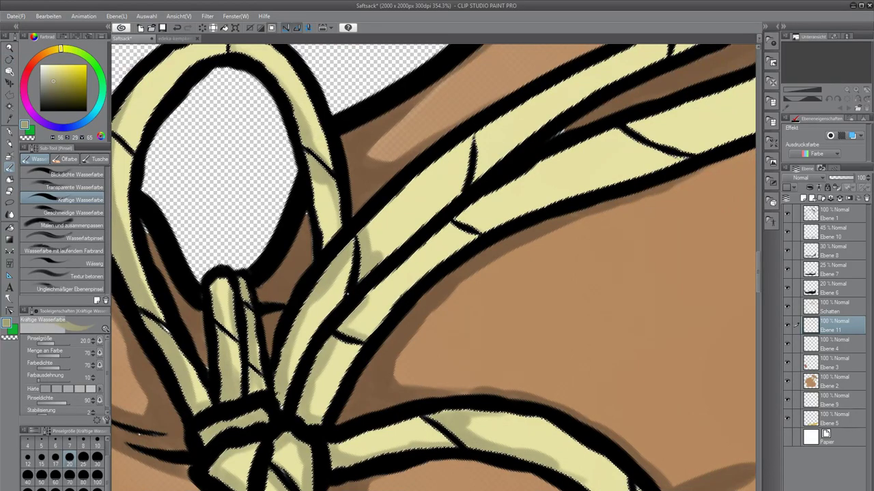
scroll(561, 131, "up", 2)
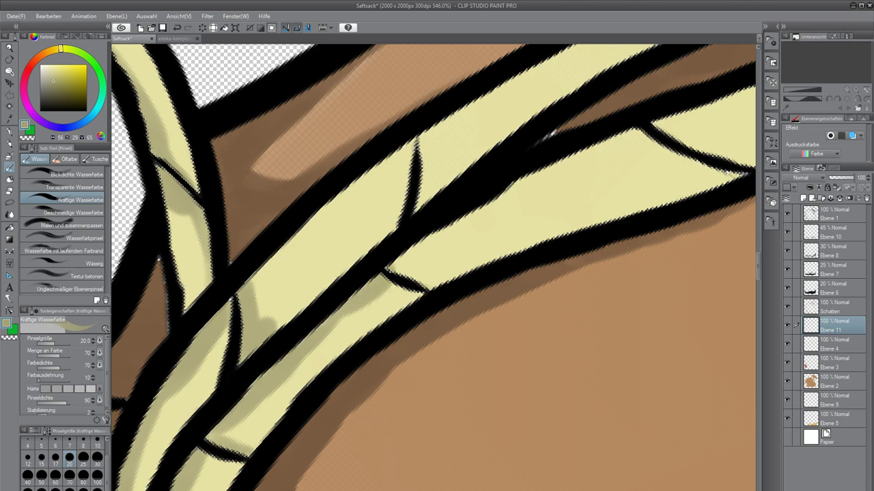
mouse_move(392, 264)
left_mouse_down()
mouse_move(422, 271)
mouse_move(408, 286)
mouse_move(464, 267)
mouse_move(450, 265)
mouse_move(494, 260)
left_mouse_up()
mouse_move(426, 263)
left_mouse_down()
mouse_move(321, 332)
mouse_move(352, 299)
mouse_move(498, 229)
left_mouse_up()
left_click_drag(451, 253, 554, 193)
mouse_move(546, 225)
left_mouse_down()
mouse_move(415, 257)
mouse_move(475, 244)
mouse_move(516, 264)
left_mouse_up()
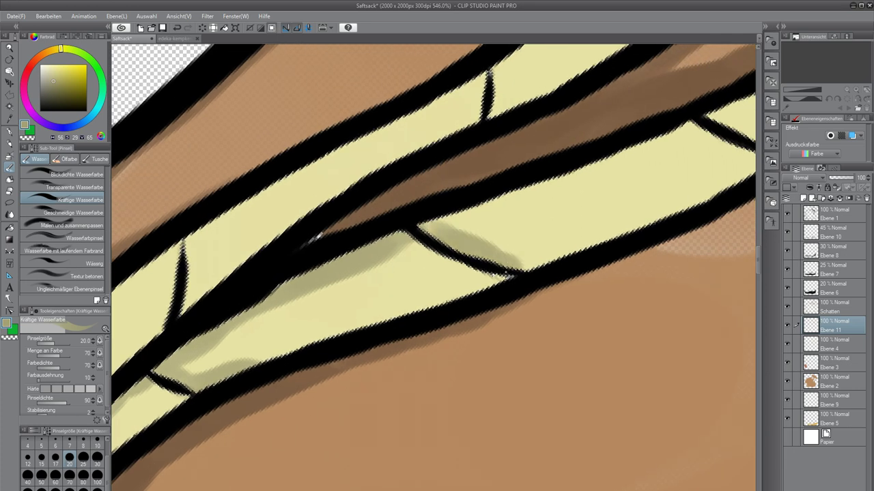
Extend the darker shading along the upper edge of the lower loose cord end, around its last seam and into its cut tip.
mouse_move(519, 225)
left_mouse_down()
mouse_move(466, 237)
mouse_move(367, 283)
left_mouse_up()
left_click_drag(273, 280, 405, 243)
mouse_move(338, 261)
left_mouse_down()
mouse_move(539, 186)
mouse_move(624, 213)
left_mouse_up()
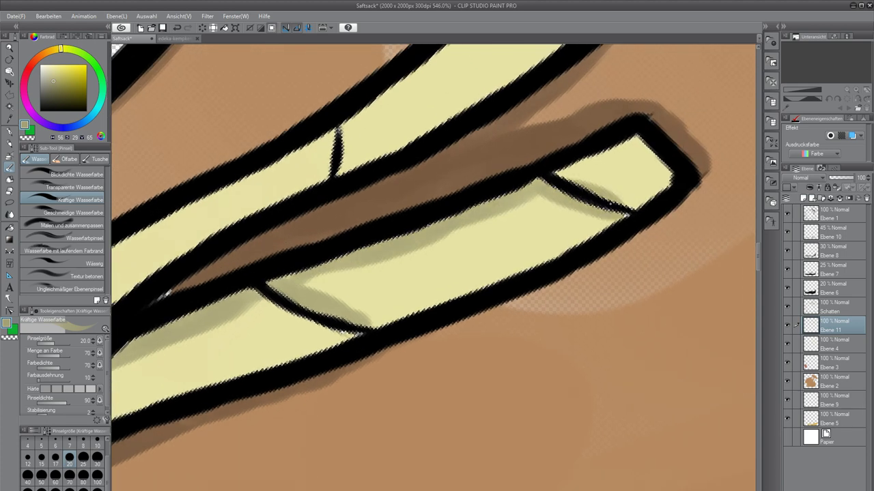
left_click_drag(519, 225, 385, 277)
mouse_move(425, 225)
left_mouse_down()
mouse_move(477, 203)
mouse_move(524, 210)
mouse_move(531, 227)
mouse_move(501, 253)
left_mouse_up()
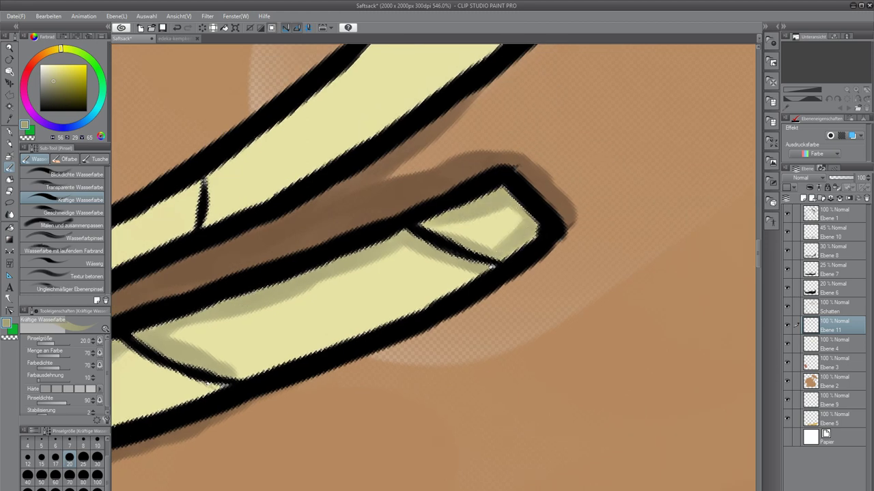
left_click_drag(437, 259, 614, 181)
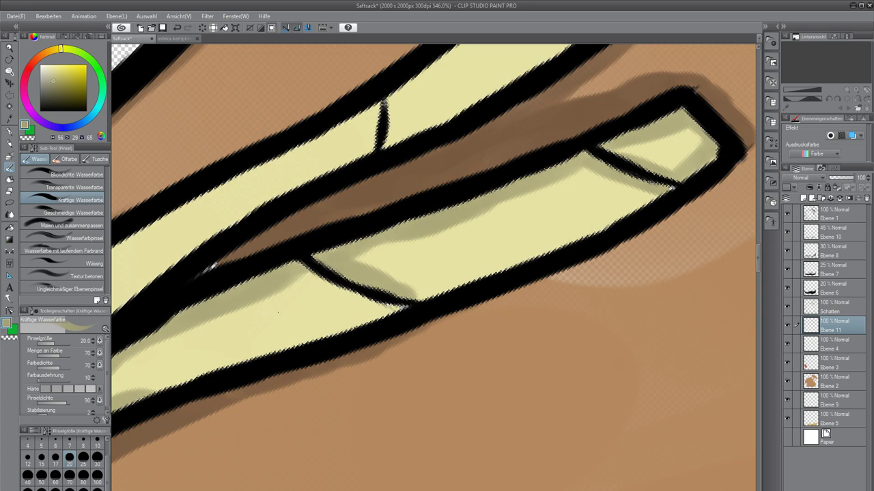
left_click_drag(195, 354, 362, 276)
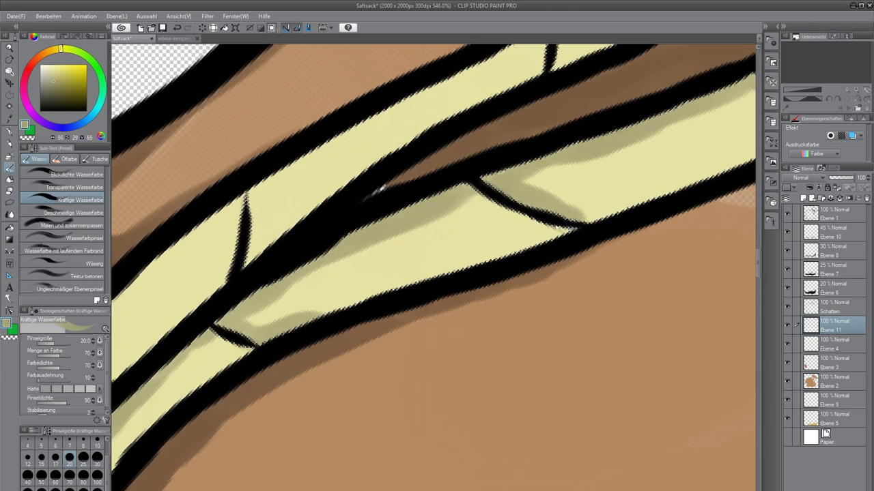
Shade the upper edge of the upper loose cord end along its middle sections and beside the cross seams.
mouse_move(477, 200)
left_mouse_down()
mouse_move(556, 227)
mouse_move(558, 248)
mouse_move(766, 116)
mouse_move(762, 136)
left_mouse_up()
left_click_drag(589, 121, 520, 230)
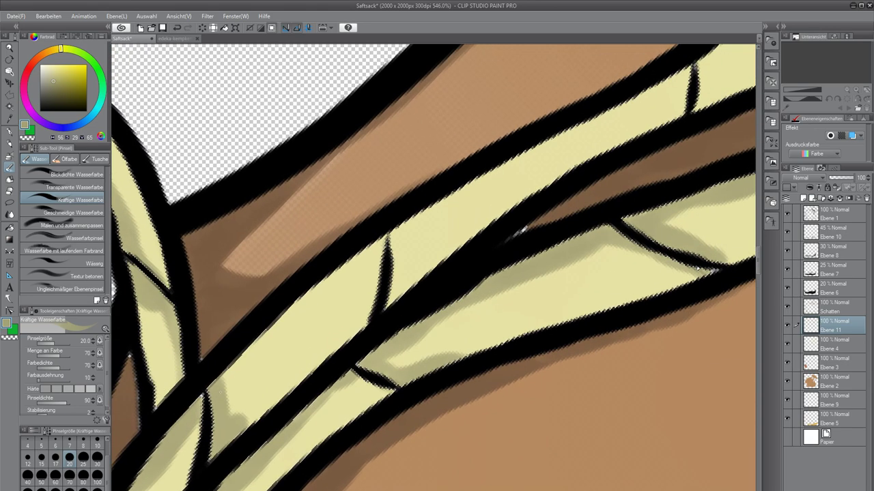
left_click_drag(296, 303, 399, 230)
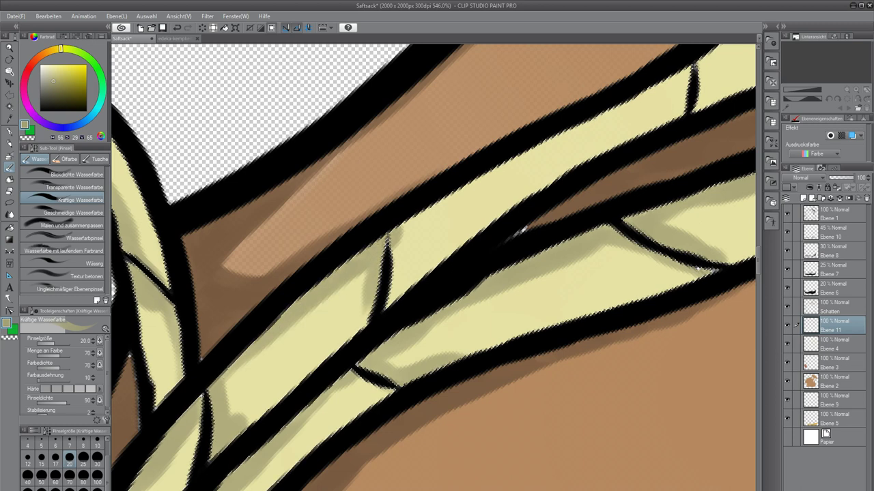
left_click_drag(519, 232, 417, 349)
mouse_move(300, 345)
left_mouse_down()
mouse_move(514, 240)
mouse_move(487, 242)
mouse_move(616, 189)
mouse_move(325, 341)
mouse_move(384, 301)
left_mouse_up()
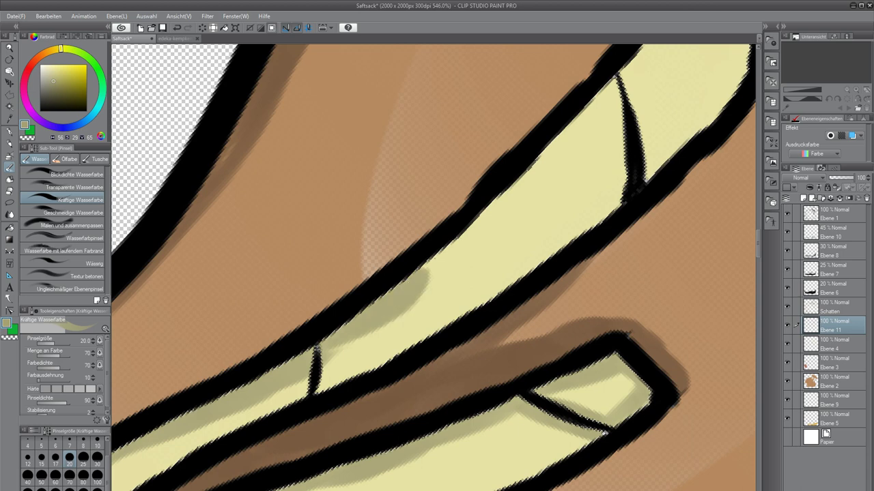
Shade the upper edge of the upper loose cord end's last sections and around the inside of its rounded tip.
left_click_drag(483, 238, 312, 388)
left_click_drag(247, 451, 345, 350)
left_click_drag(300, 403, 475, 209)
left_click_drag(462, 248, 527, 175)
mouse_move(480, 195)
left_mouse_down()
mouse_move(544, 171)
mouse_move(578, 205)
mouse_move(557, 239)
left_mouse_up()
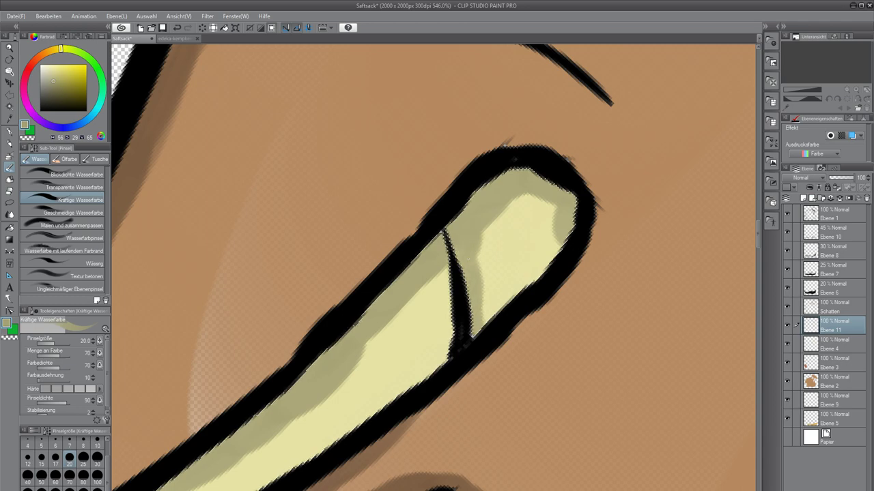
left_click_drag(435, 309, 544, 152)
mouse_move(276, 345)
left_mouse_down()
mouse_move(261, 371)
mouse_move(594, 149)
left_mouse_up()
left_click_drag(278, 300, 275, 350)
left_click_drag(323, 323, 493, 199)
left_click_drag(287, 259, 345, 328)
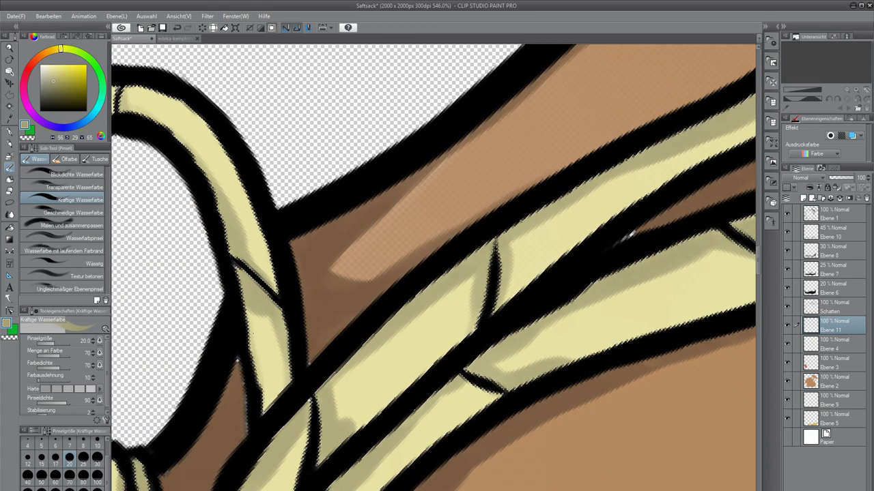
scroll(275, 418, "down", 1)
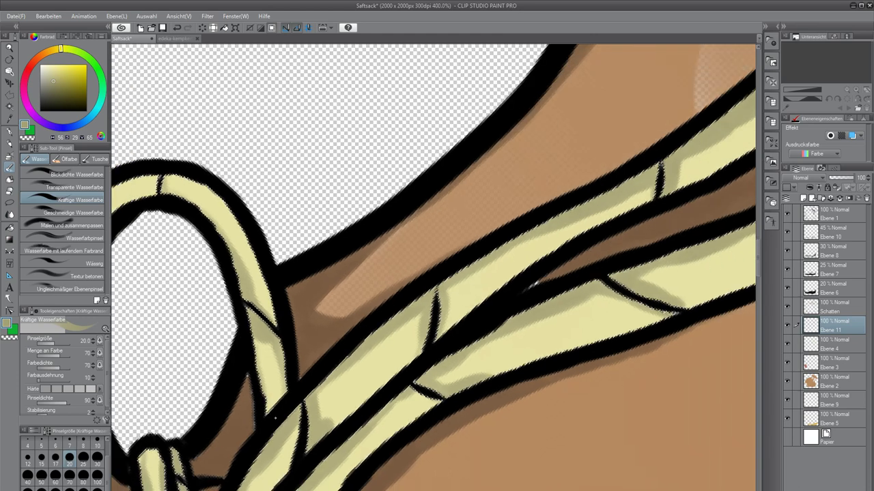
scroll(275, 418, "down", 15)
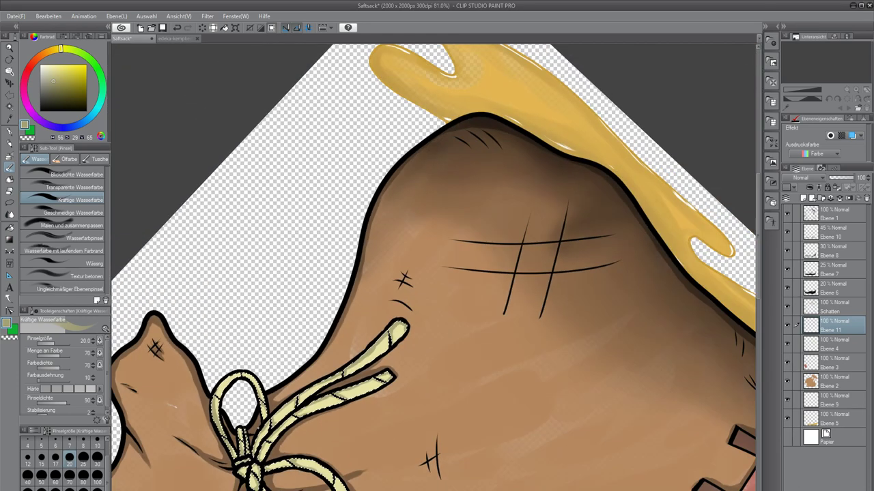
Add darker shading along the edges of the wrapped cord sections below the knot.
scroll(434, 266, "down", 2)
scroll(319, 436, "up", 7)
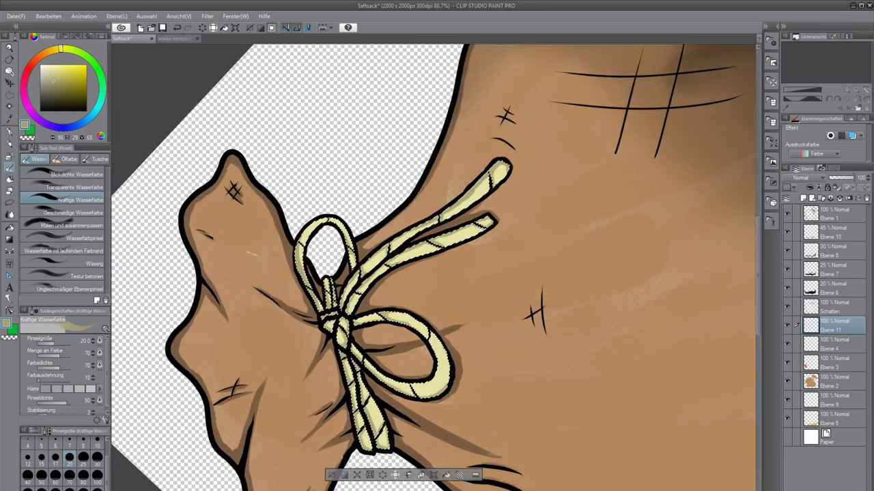
scroll(372, 489, "up", 1)
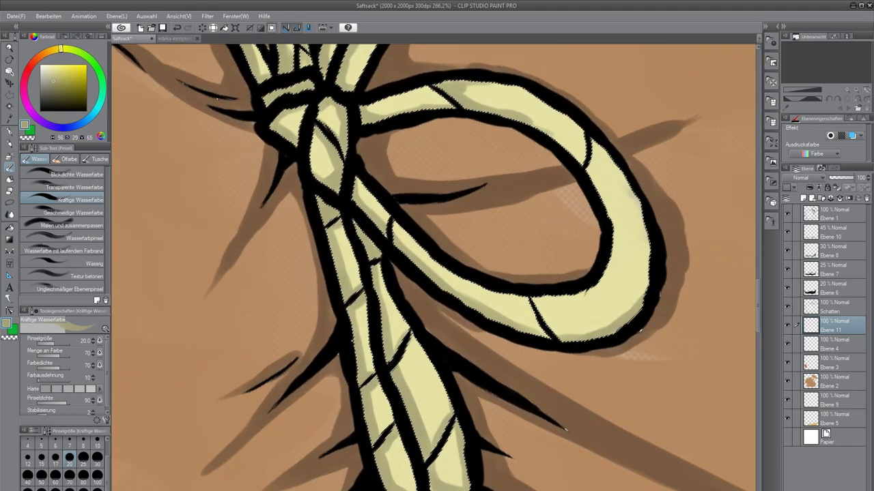
scroll(450, 345, "up", 5)
left_click_drag(461, 409, 264, 277)
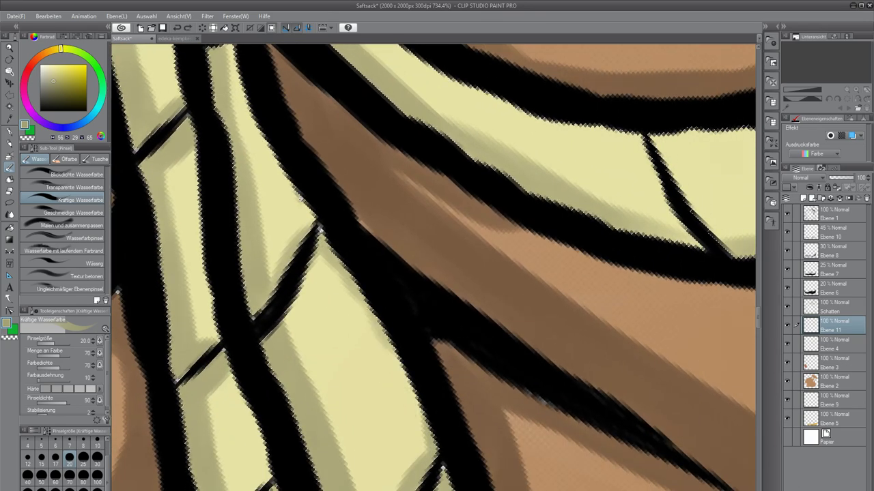
left_click_drag(382, 348, 411, 398)
left_click_drag(386, 345, 413, 396)
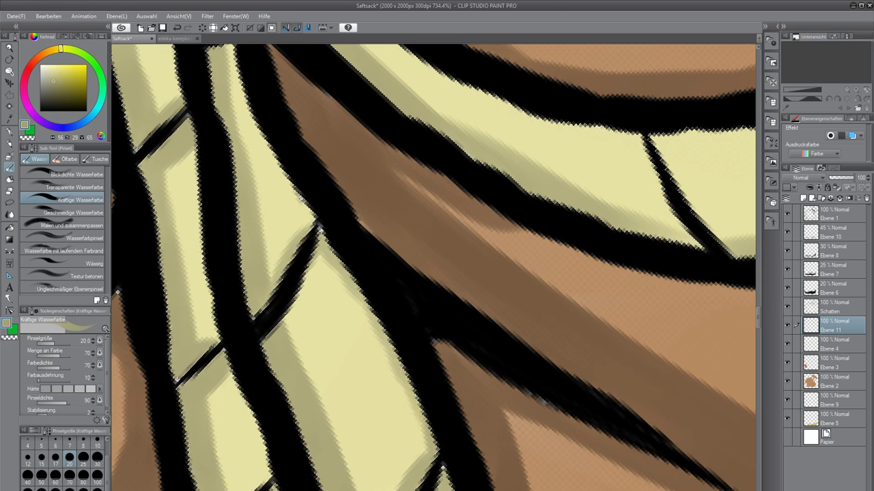
left_click_drag(443, 348, 387, 183)
left_click_drag(238, 58, 396, 416)
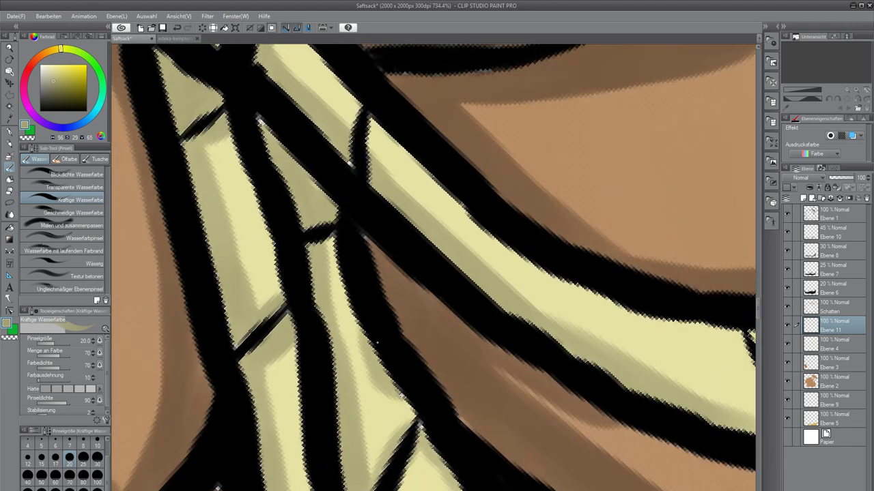
left_click_drag(362, 204, 420, 356)
left_click_drag(329, 314, 383, 435)
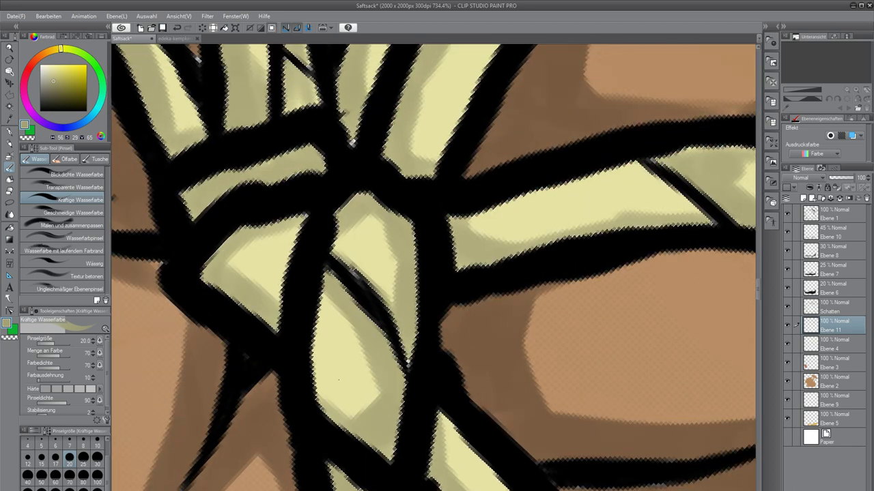
Shade the upper and lower edges of the large cord loop's first long section after the knot.
scroll(332, 317, "down", 4)
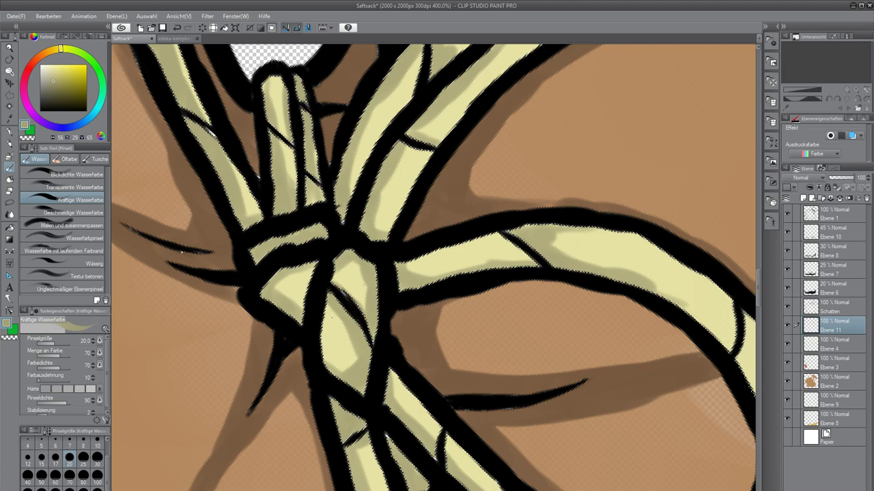
scroll(304, 314, "down", 10)
scroll(303, 313, "up", 1)
scroll(403, 280, "up", 10)
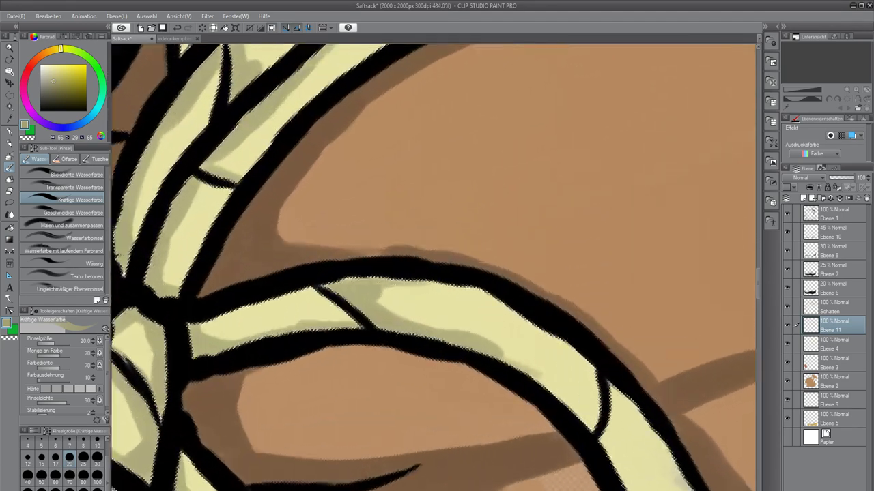
scroll(395, 285, "up", 1)
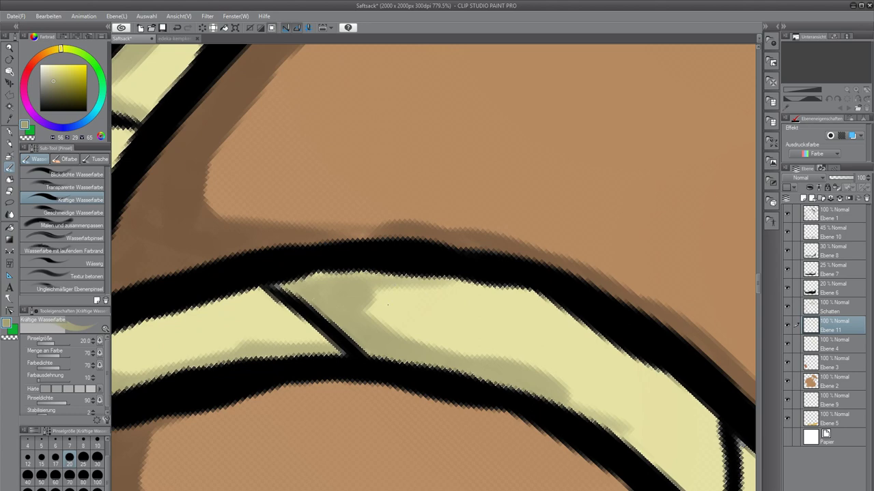
mouse_move(372, 295)
left_mouse_down()
mouse_move(488, 284)
mouse_move(533, 292)
mouse_move(560, 311)
left_mouse_up()
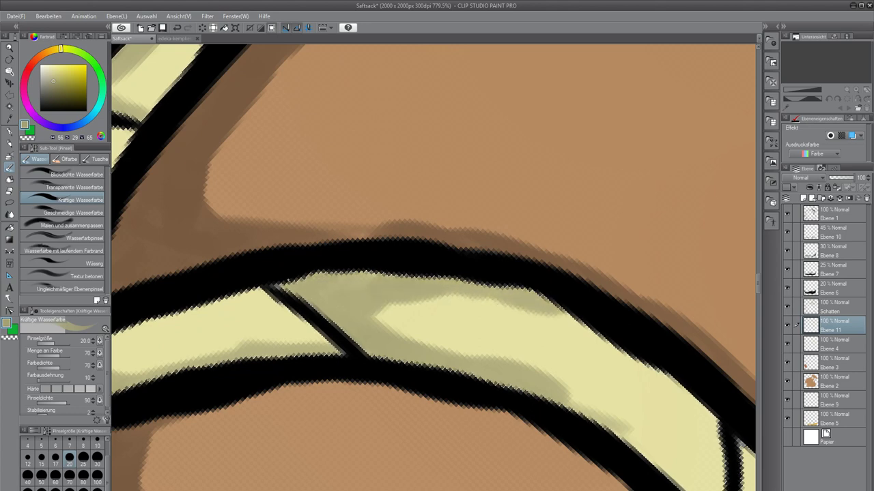
left_click_drag(410, 314, 586, 296)
left_click_drag(259, 334, 410, 302)
left_click_drag(594, 341, 221, 266)
mouse_move(345, 314)
left_mouse_down()
mouse_move(447, 376)
mouse_move(503, 438)
mouse_move(544, 354)
left_mouse_up()
mouse_move(539, 396)
left_mouse_down()
mouse_move(492, 305)
mouse_move(416, 206)
mouse_move(395, 254)
left_mouse_up()
Shade both sides of the large loop's second cross seam and continue the shadow along the inner edge of the curve.
left_click_drag(403, 287, 435, 356)
mouse_move(454, 409)
left_mouse_down()
mouse_move(432, 289)
mouse_move(434, 148)
mouse_move(409, 400)
left_mouse_up()
left_click_drag(398, 222, 405, 273)
mouse_move(396, 166)
left_mouse_down()
mouse_move(393, 213)
mouse_move(409, 236)
left_mouse_up()
left_click_drag(404, 189, 421, 303)
left_click_drag(423, 346, 454, 468)
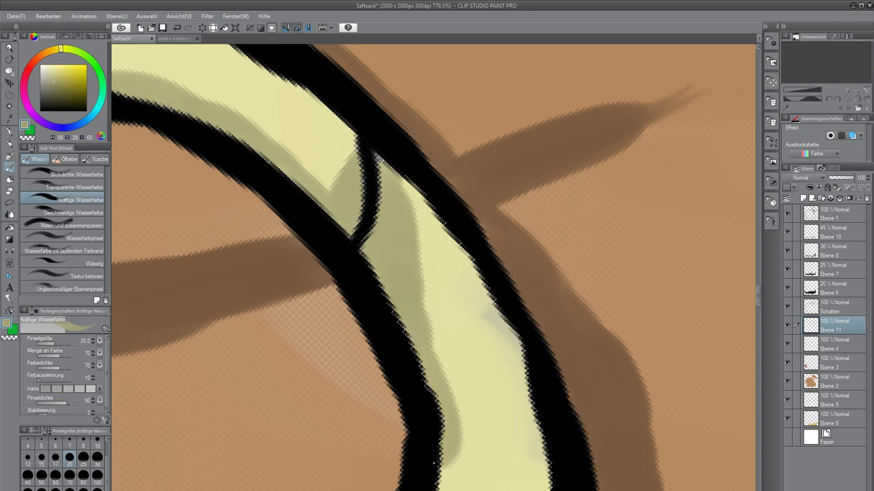
Continue the inner-edge shadow around the large loop's outer bend and shade both sides of its last cross seam.
left_click_drag(429, 425, 427, 195)
mouse_move(450, 228)
left_mouse_down()
mouse_move(422, 319)
mouse_move(392, 361)
mouse_move(352, 384)
left_mouse_up()
left_click_drag(440, 263, 422, 319)
mouse_move(362, 379)
left_mouse_down()
mouse_move(274, 398)
mouse_move(220, 391)
left_mouse_up()
mouse_move(290, 403)
left_mouse_down()
mouse_move(191, 402)
mouse_move(239, 463)
left_mouse_up()
left_click_drag(524, 486, 673, 442)
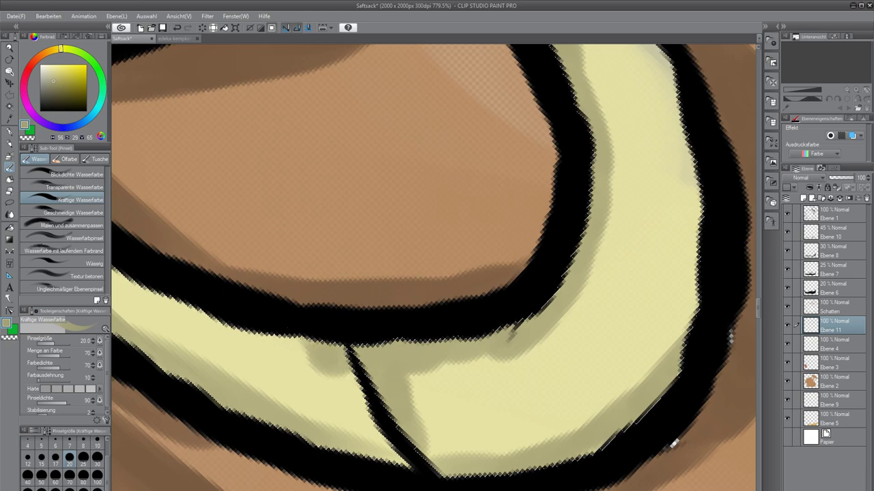
left_click_drag(289, 336, 346, 377)
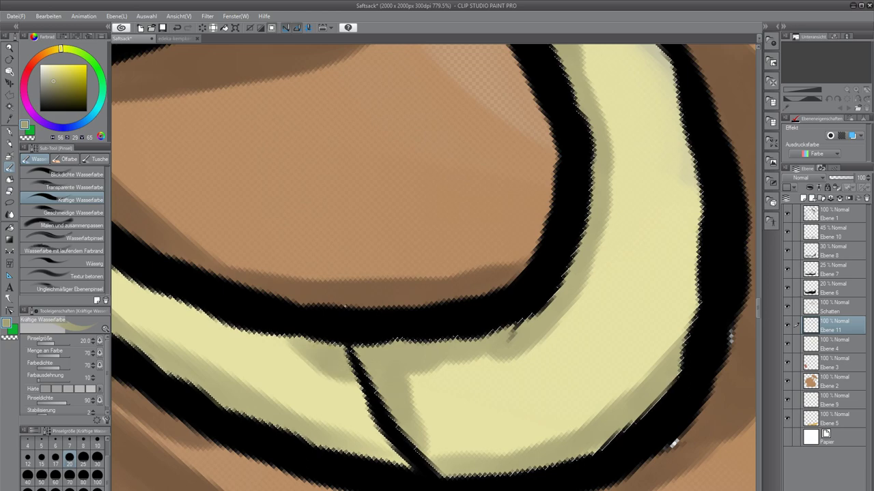
scroll(344, 307, "down", 14)
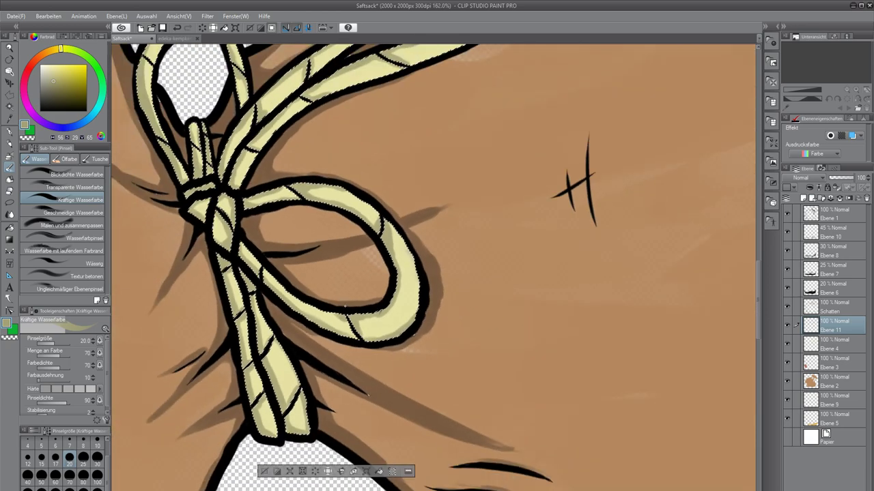
scroll(343, 295, "down", 8)
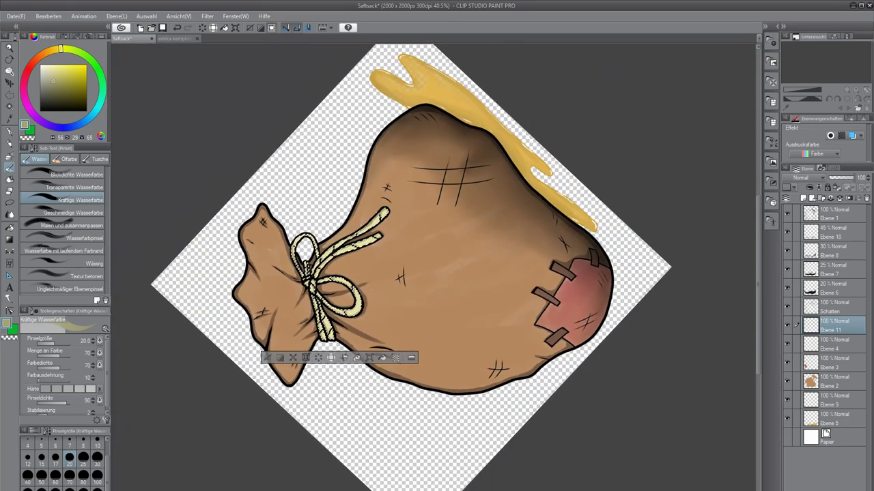
Clear the cord selection and auto-select the red patch and its stitch straps using the line art on layer Ebene 1.
key("ctrl+@")
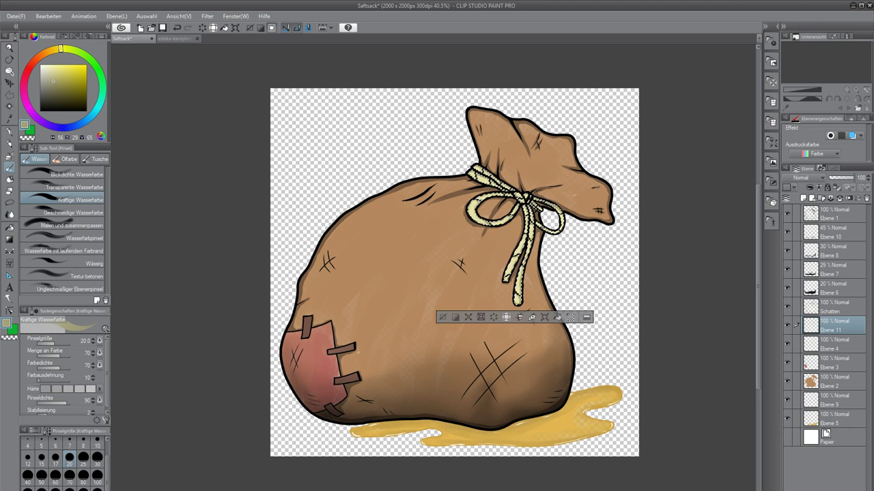
key("ctrl+d")
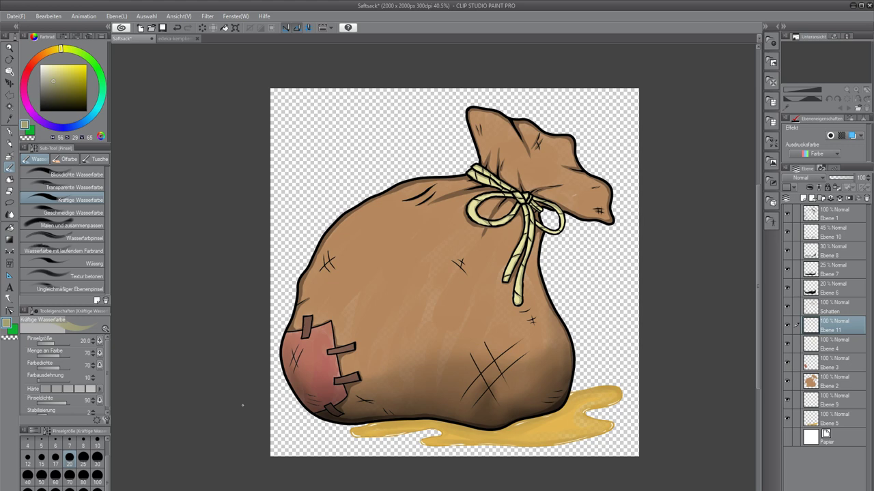
left_click_drag(287, 358, 380, 359)
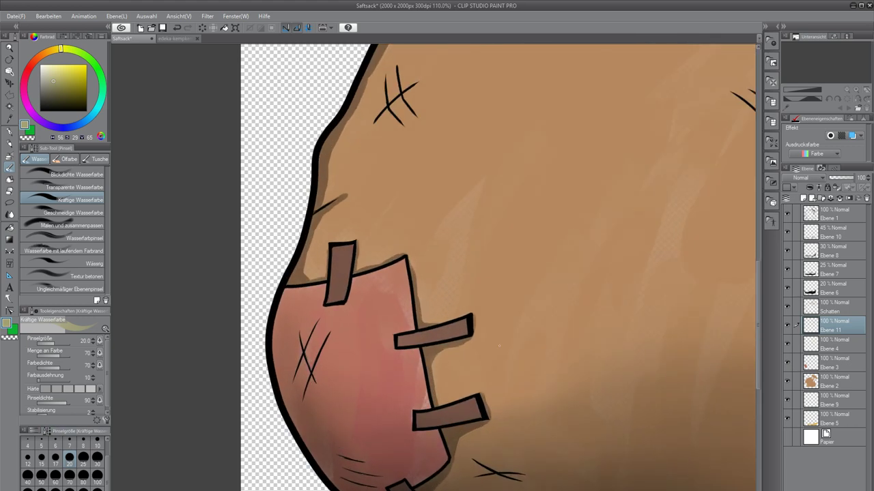
left_click(830, 212)
key("w")
left_click(372, 356)
key("b")
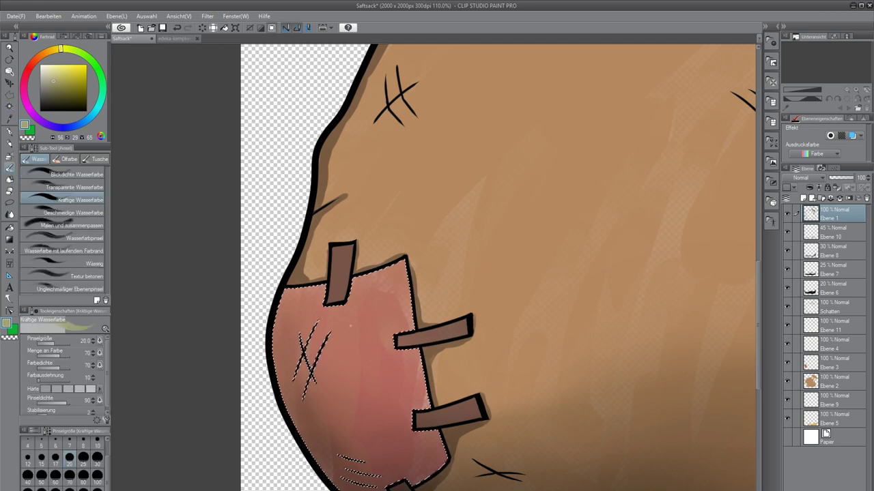
key("w")
left_click(341, 293, "shift")
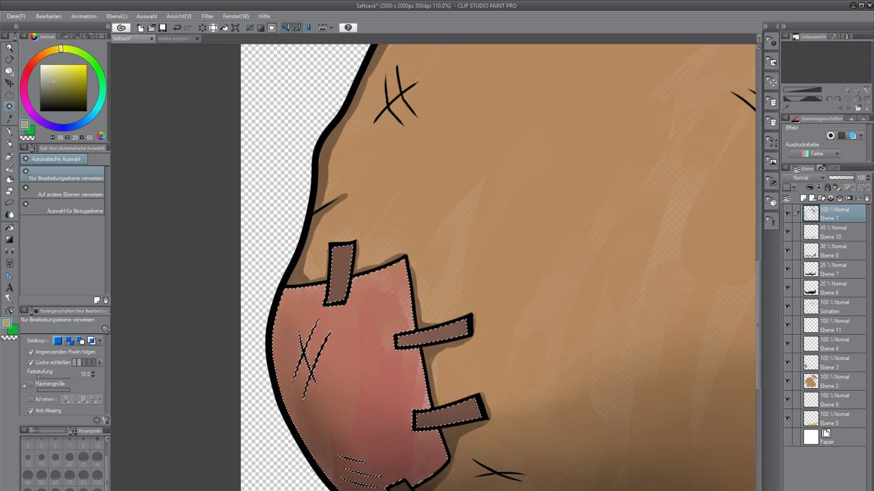
key("b")
Rename the cord's shadow layer Ebene 11 as SchattenBand.
left_click(832, 312)
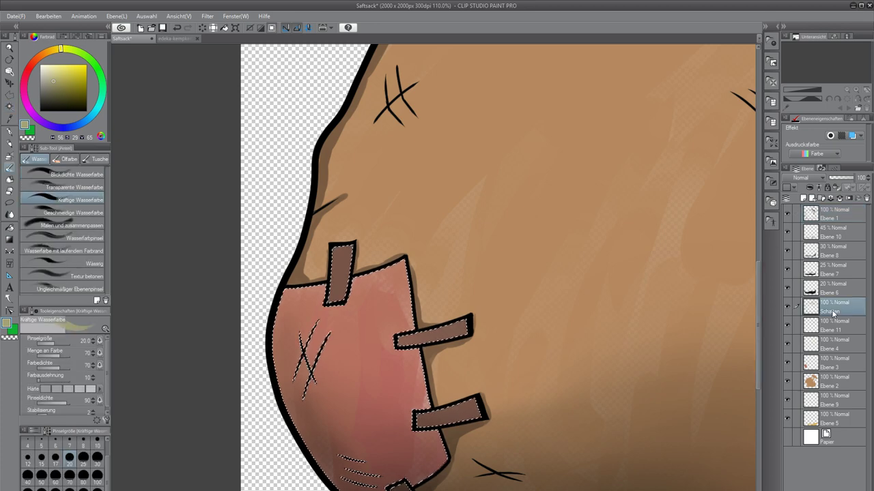
left_click_drag(295, 368, 430, 316)
scroll(429, 316, "up", 3)
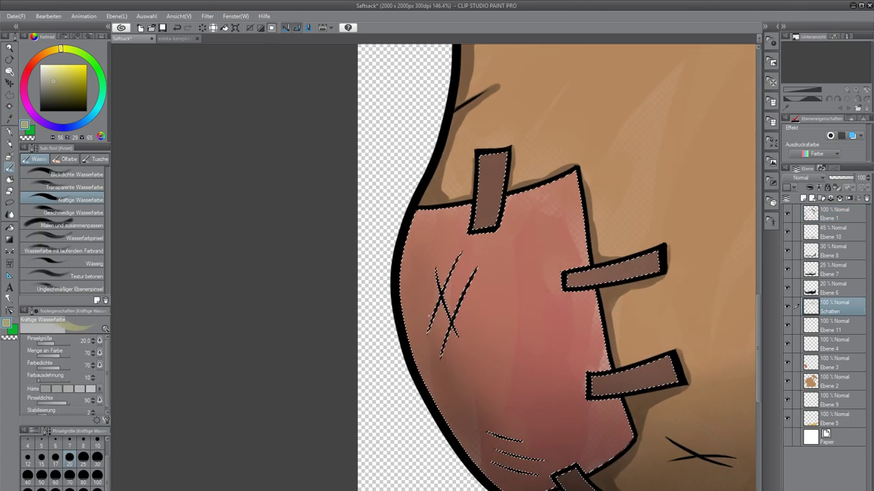
scroll(430, 315, "up", 2)
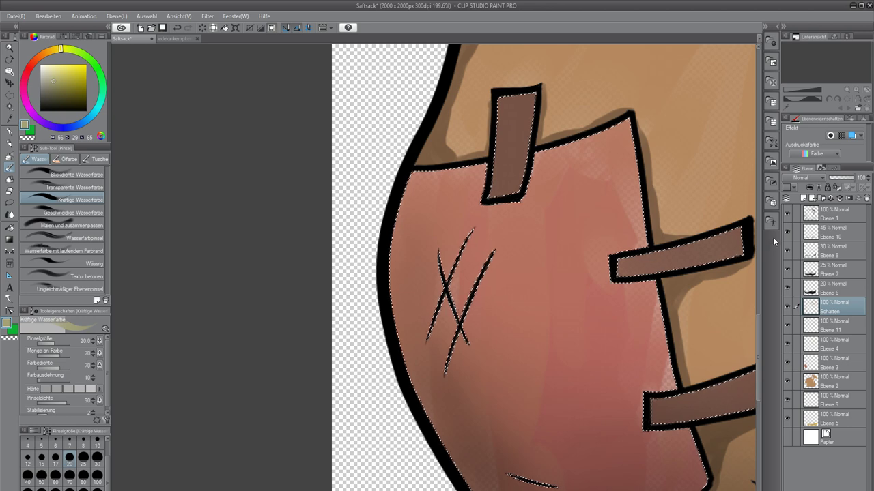
left_click(826, 327)
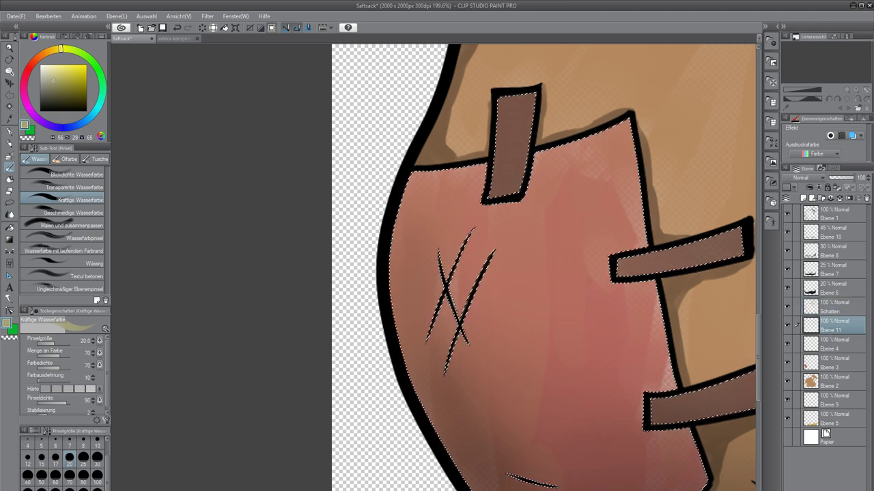
double_click(830, 330)
type("SchattenBand")
key("Return")
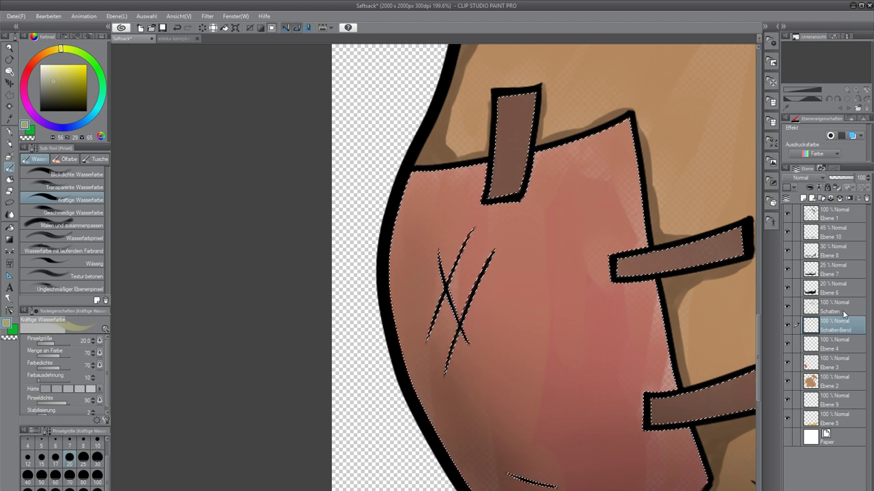
Add a new layer above SchattenBand and name it SchattenF.
left_click(805, 199)
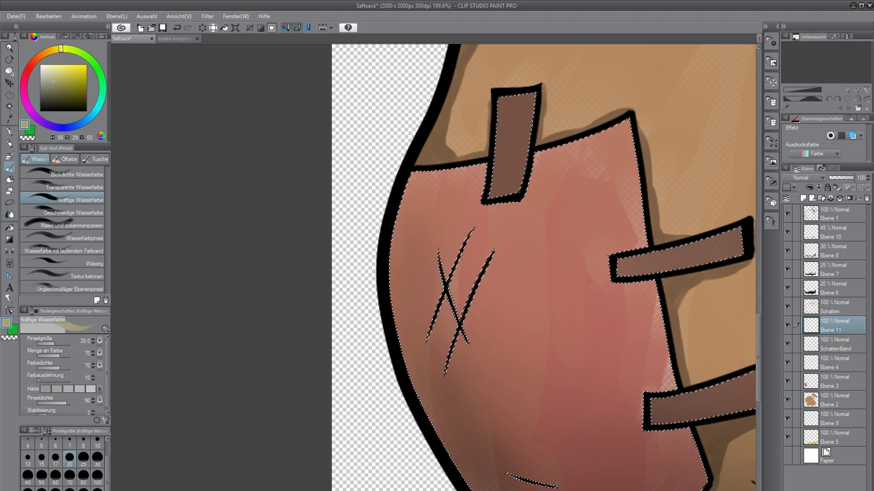
double_click(838, 332)
type("SchattenF")
key("Return")
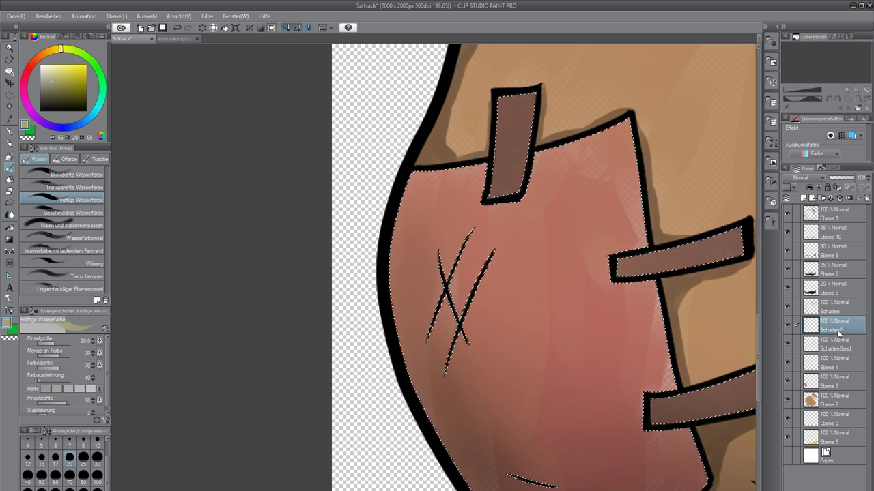
Sample the red patch's edge colour and darken it to H 14, S 47, V 51 for the watercolour brush.
scroll(362, 178, "up", 3)
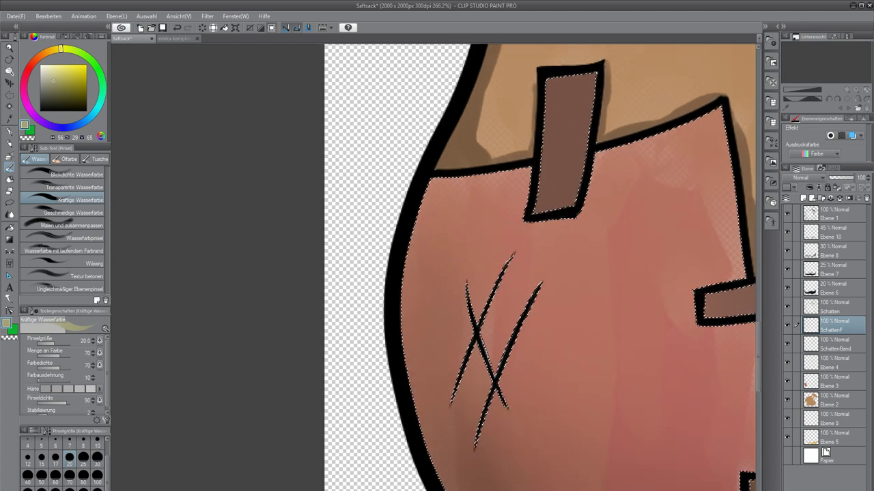
scroll(397, 188, "down", 4)
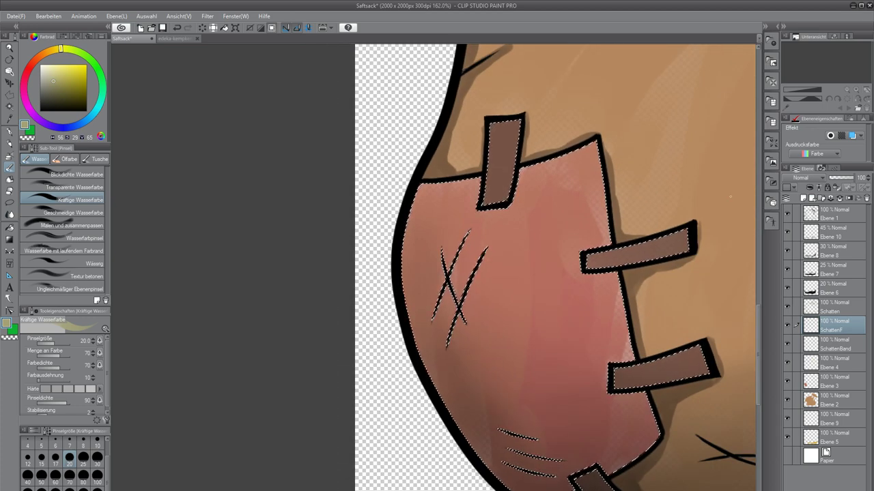
left_click(423, 262, "alt")
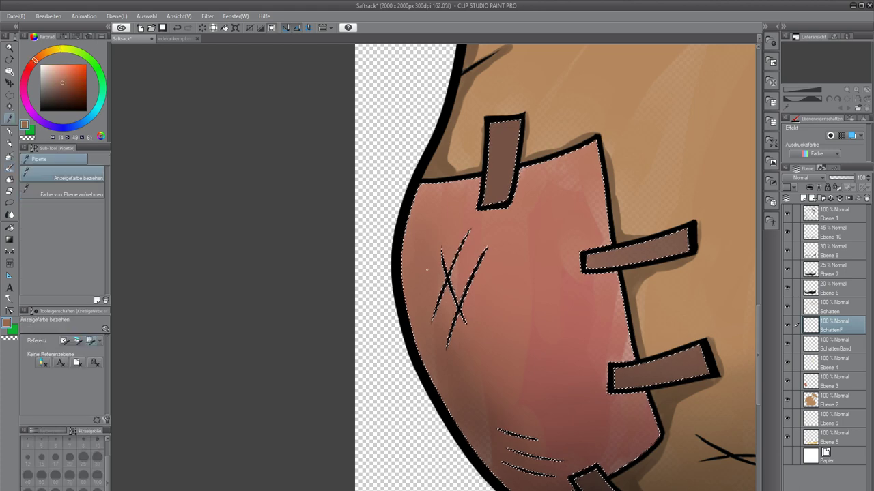
left_click(62, 87)
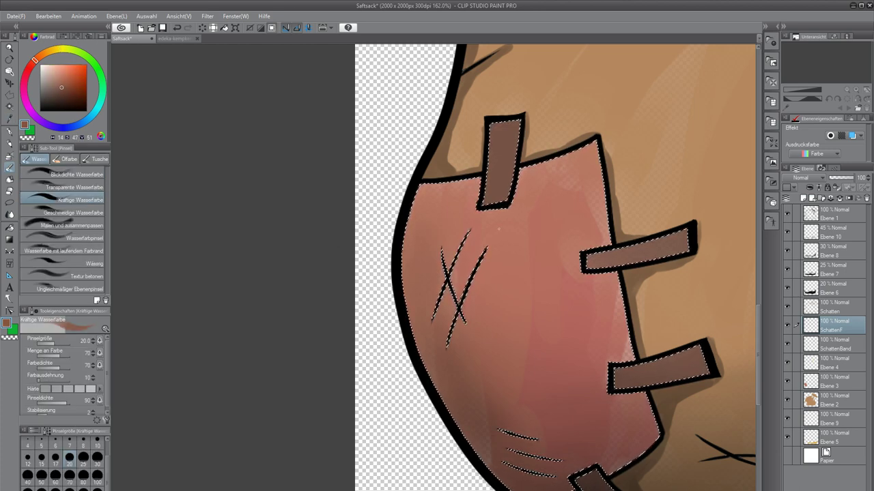
key("b")
key("b")
key("b")
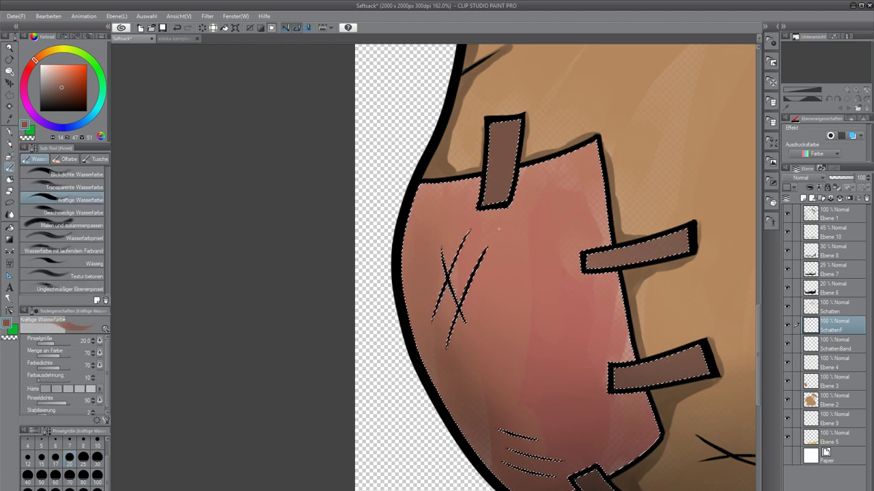
Paint a darker shadow along the red patch's outer left edge, from its upper corner down the curve.
mouse_move(448, 187)
left_mouse_down()
mouse_move(383, 186)
mouse_move(345, 215)
left_mouse_up()
mouse_move(371, 186)
left_mouse_down()
mouse_move(349, 202)
mouse_move(353, 191)
mouse_move(328, 262)
left_mouse_up()
left_click_drag(359, 204, 339, 261)
left_click_drag(355, 222, 337, 285)
left_click(373, 227)
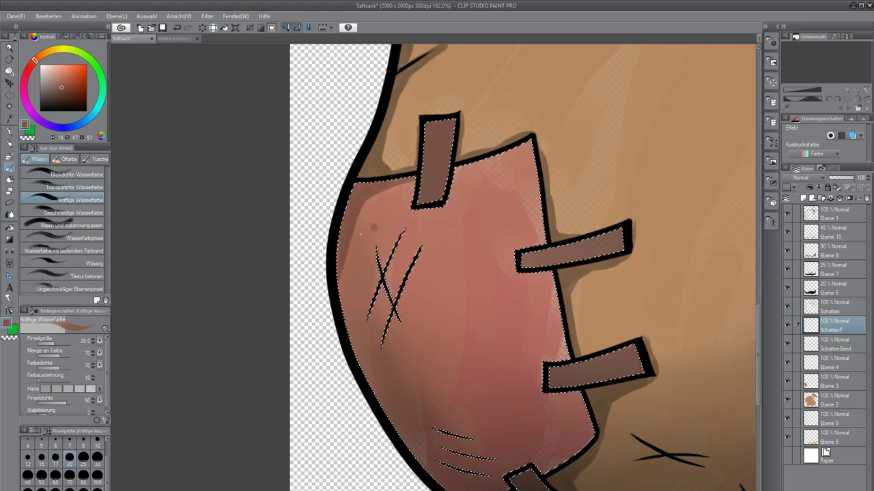
key("ctrl+z")
left_click_drag(357, 205, 342, 273)
left_click_drag(347, 239, 347, 333)
left_click_drag(349, 256, 362, 360)
left_click_drag(354, 284, 383, 409)
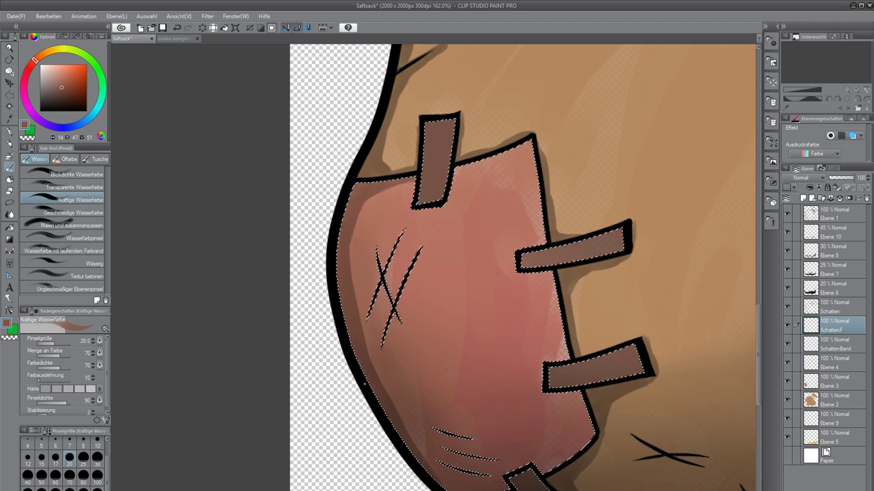
Continue the shadow along the patch's lower edge and into its lower right corner around the bottom strap.
key("r")
mouse_move(351, 346)
left_mouse_down()
mouse_move(349, 220)
mouse_move(361, 181)
mouse_move(359, 188)
left_mouse_up()
key("space")
left_click_drag(298, 306, 426, 245)
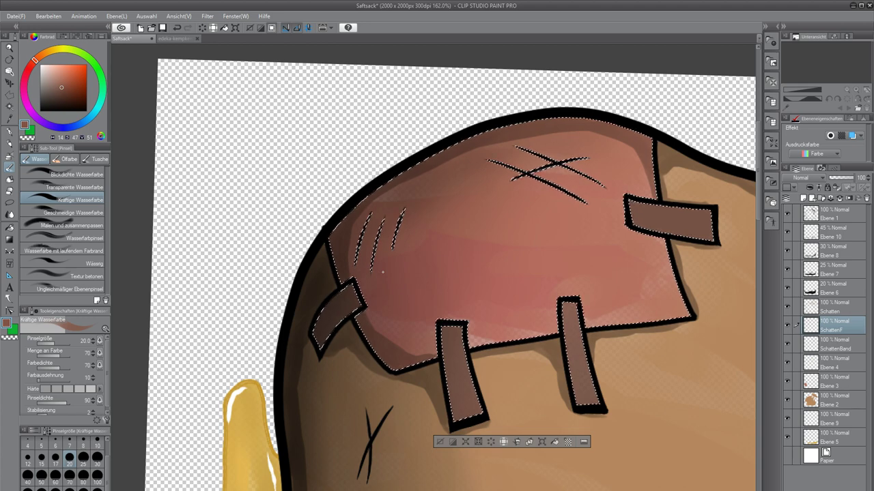
key("r")
mouse_move(375, 283)
left_mouse_down()
mouse_move(377, 262)
mouse_move(386, 358)
mouse_move(407, 376)
mouse_move(371, 283)
left_mouse_up()
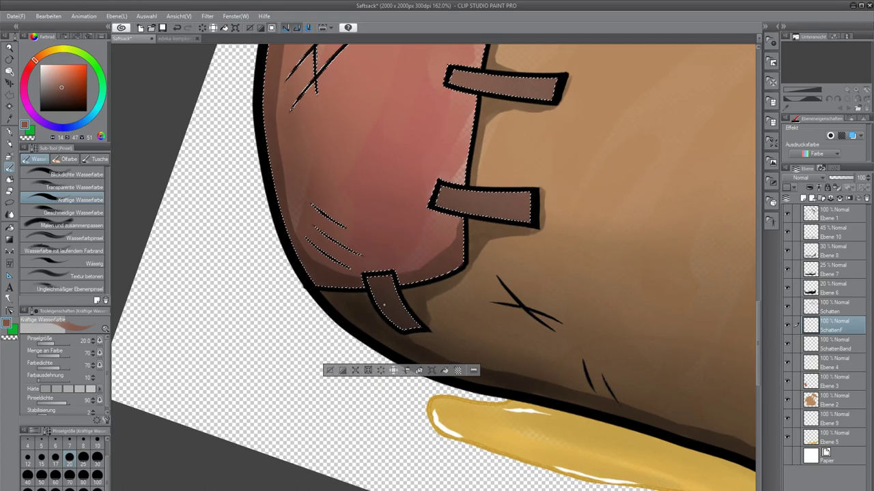
Shade the patch's upper right corner and the area beneath the end of the top strap.
mouse_move(419, 147)
left_mouse_down()
mouse_move(359, 270)
mouse_move(369, 300)
mouse_move(371, 398)
left_mouse_up()
mouse_move(374, 219)
left_mouse_down()
mouse_move(451, 217)
mouse_move(440, 278)
left_mouse_up()
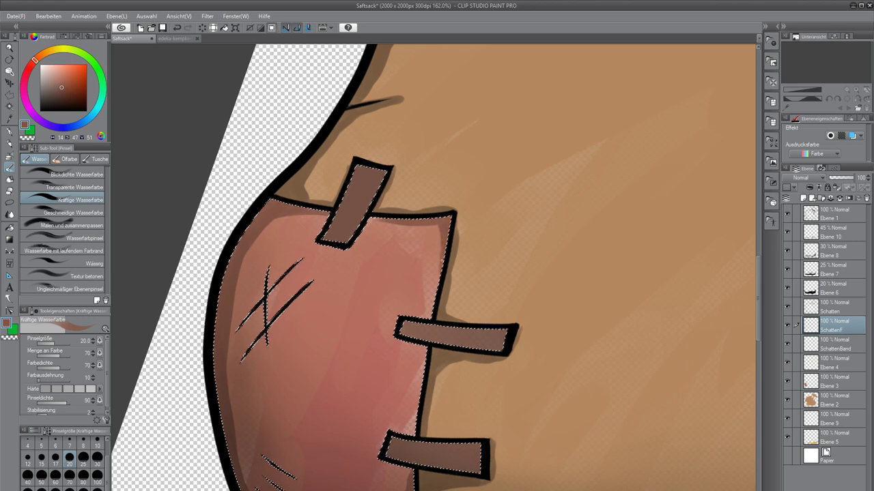
left_click_drag(419, 225, 436, 226)
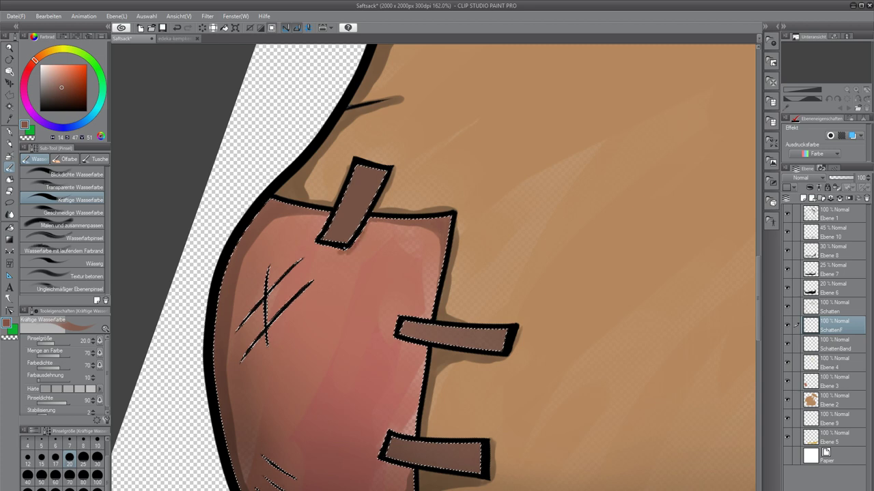
mouse_move(332, 251)
left_mouse_down()
mouse_move(357, 253)
mouse_move(369, 236)
left_mouse_up()
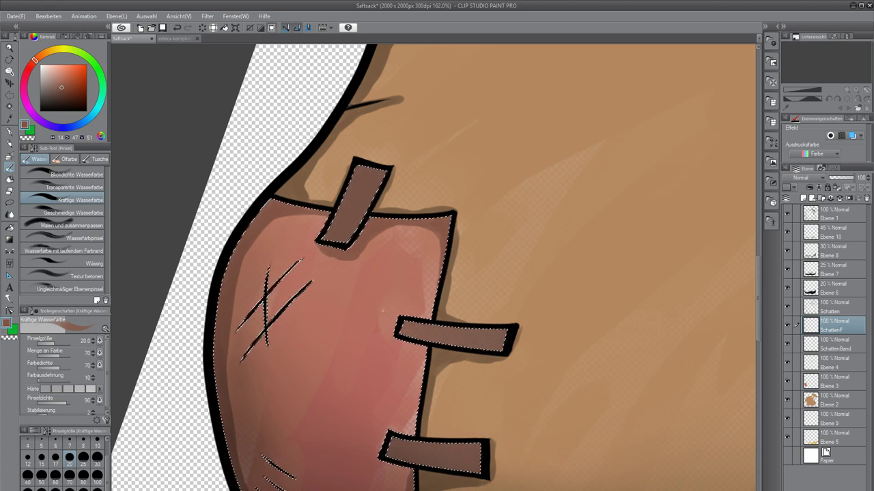
Shade the patch's right edge above and below the upper side strap, including the shadow under the strap's end.
left_click_drag(401, 346, 389, 304)
scroll(434, 267, "down", 4)
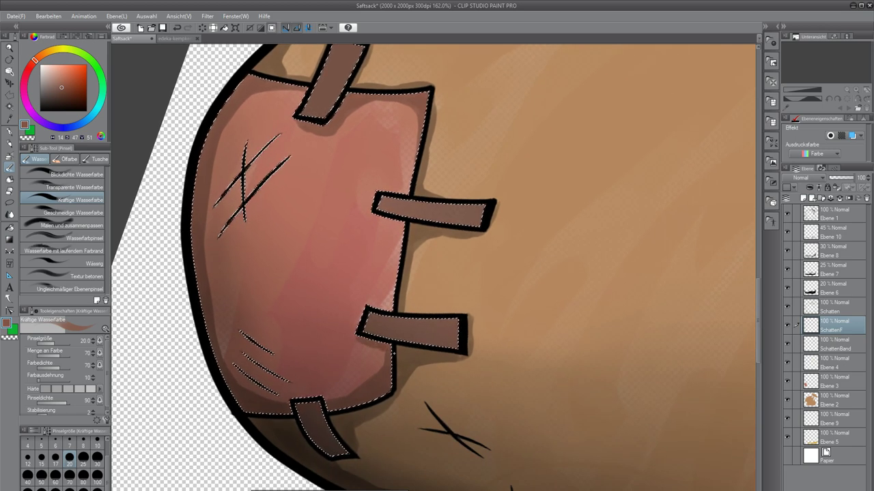
scroll(433, 268, "up", 2)
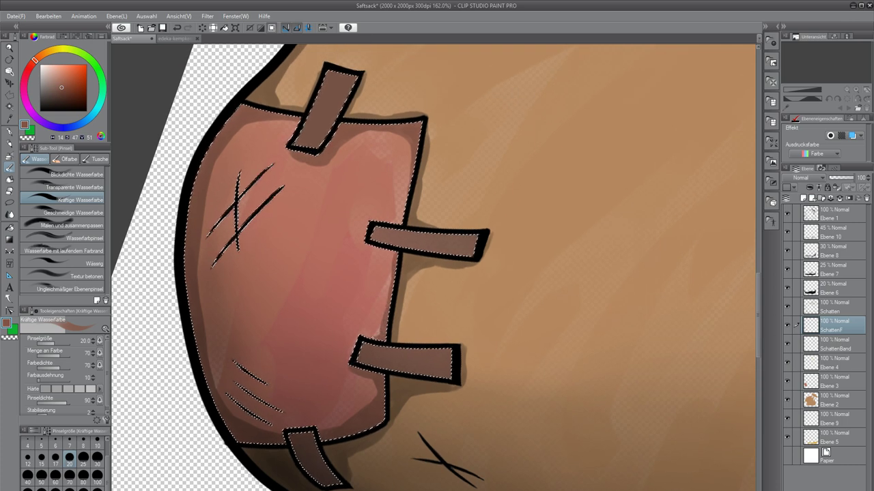
left_click_drag(377, 234, 376, 271)
scroll(375, 270, "up", 5)
scroll(400, 389, "up", 1)
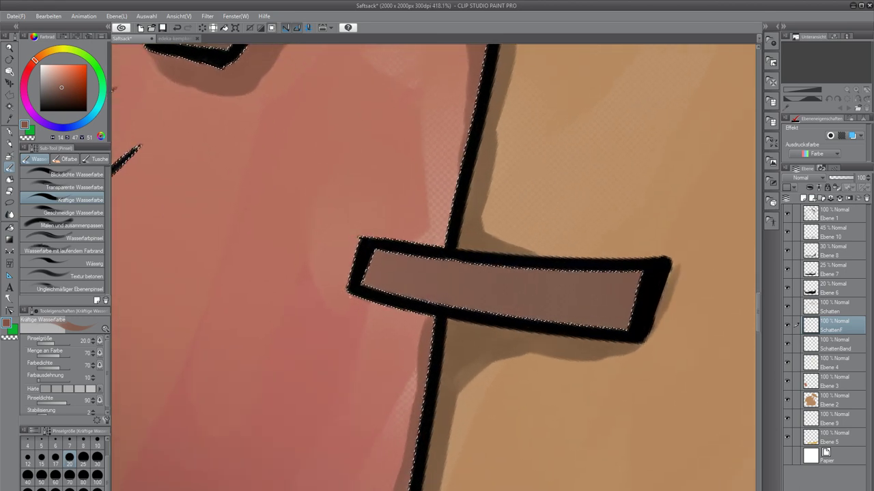
mouse_move(411, 323)
left_mouse_down()
mouse_move(383, 313)
mouse_move(427, 417)
left_mouse_up()
left_click_drag(407, 326, 411, 414)
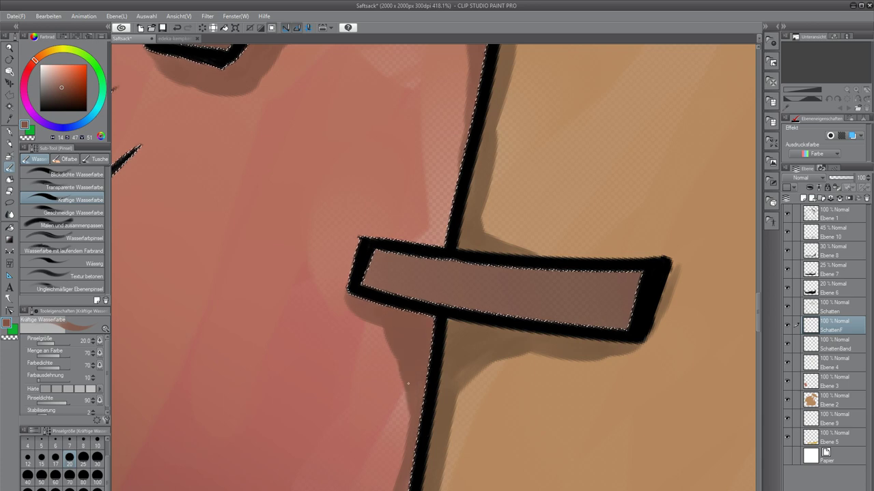
left_click_drag(460, 169, 403, 258)
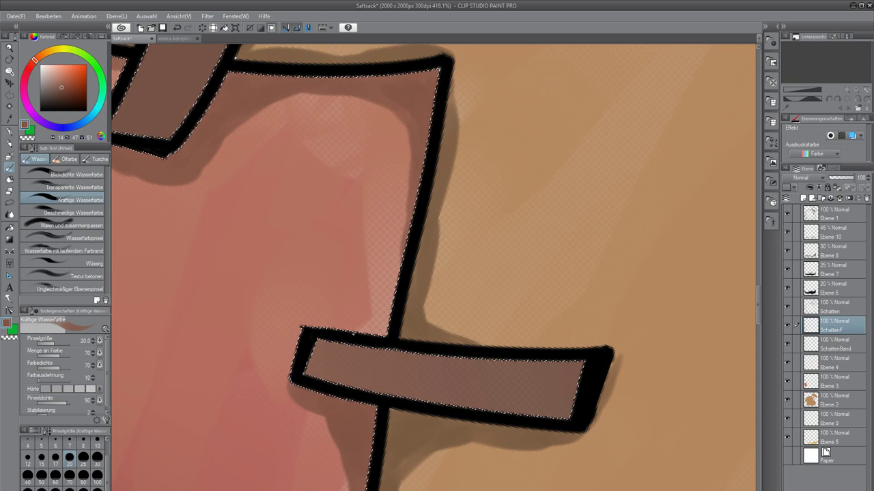
mouse_move(339, 325)
left_mouse_down()
mouse_move(372, 321)
mouse_move(326, 322)
left_mouse_up()
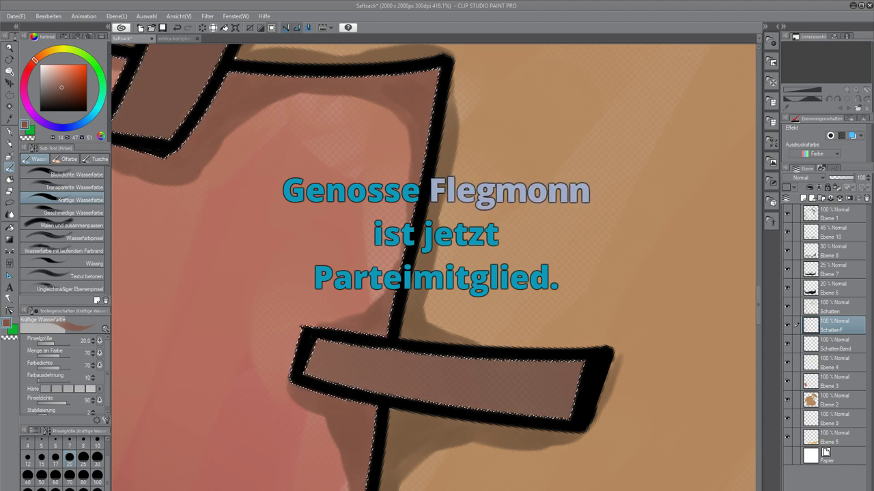
Paint thin shadows along the diagonal lines of the crossed scratch mark on the upper left of the patch.
scroll(357, 224, "down", 4)
scroll(403, 253, "down", 5)
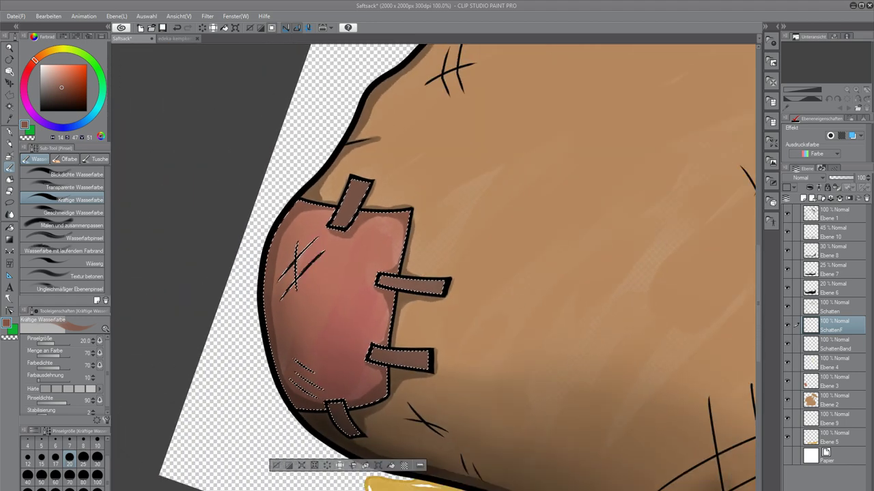
scroll(378, 387, "up", 3)
scroll(213, 210, "up", 3)
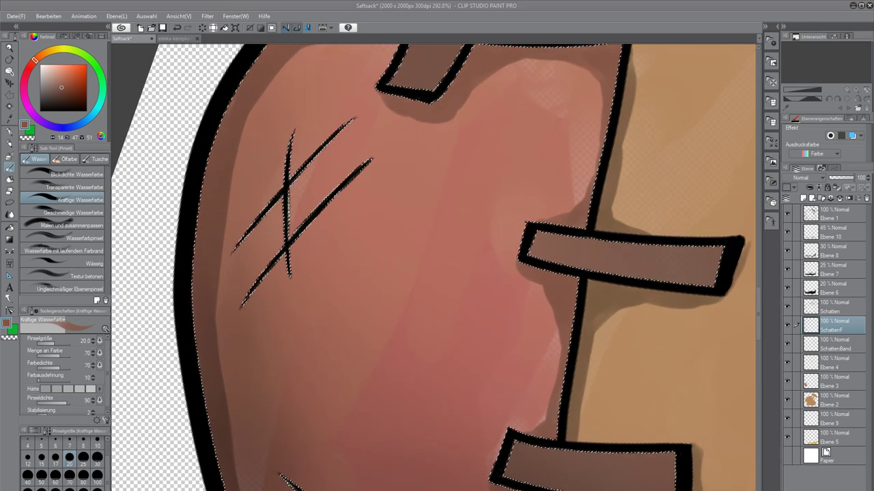
left_click_drag(291, 247, 252, 362)
key("ctrl+z")
left_click_drag(213, 323, 295, 237)
left_click_drag(254, 274, 323, 206)
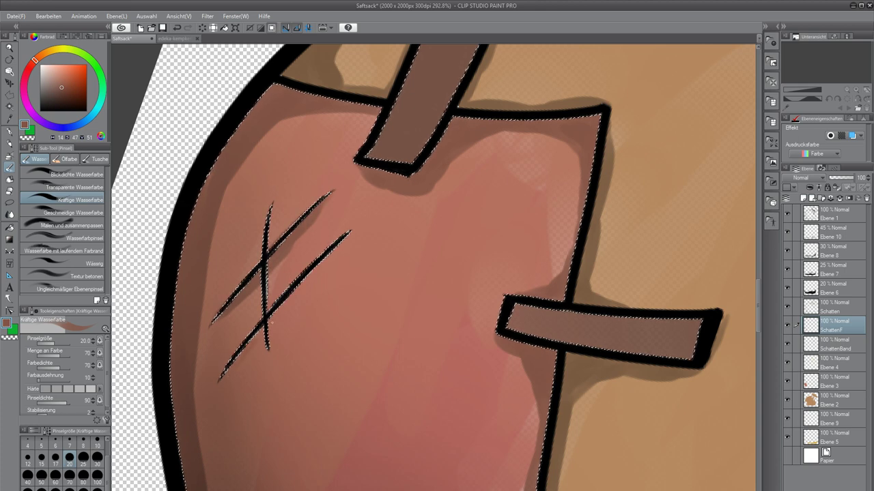
left_click_drag(222, 378, 341, 245)
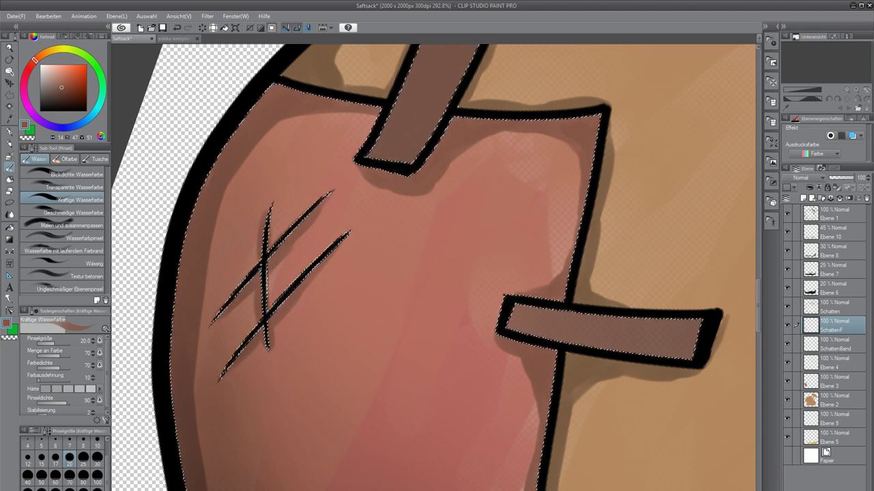
left_click_drag(291, 480, 260, 162)
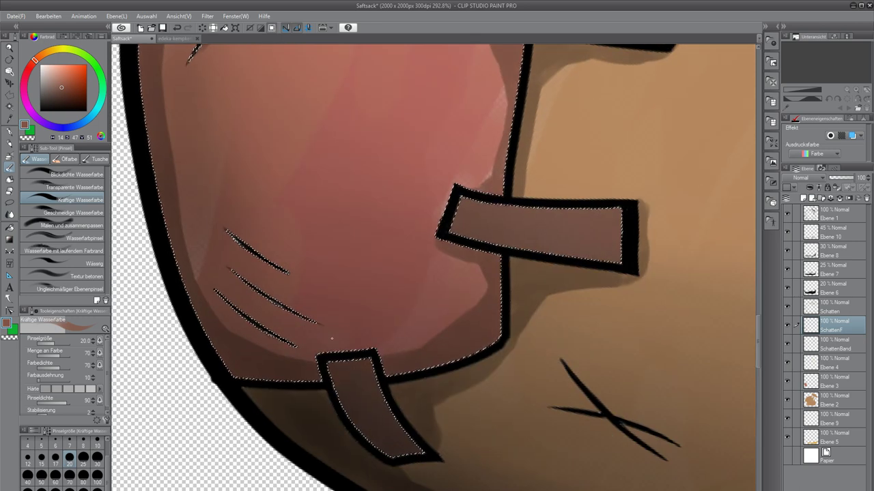
Paint thin shadows along the three parallel scratch lines in the patch's lower left area.
key("b")
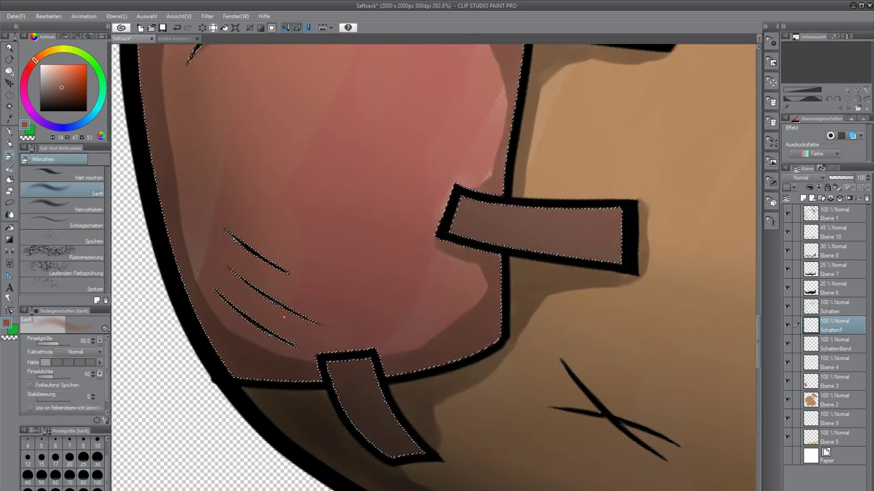
key("b")
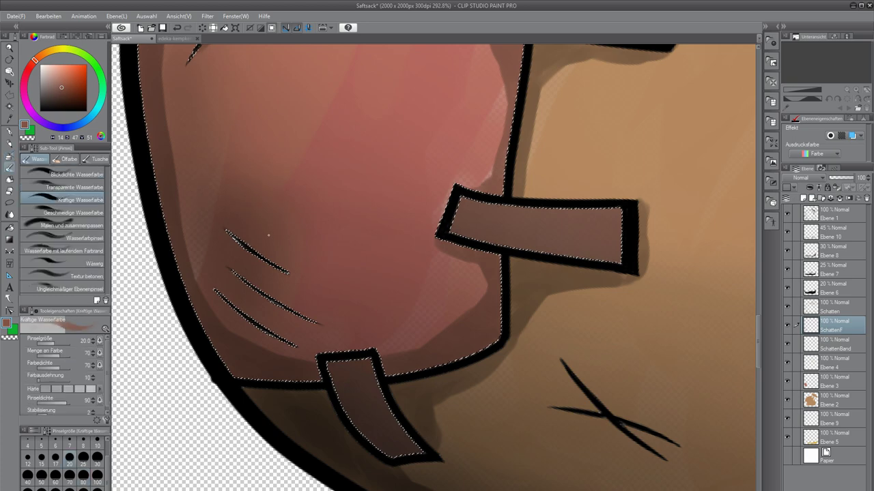
key("r")
mouse_move(259, 318)
left_mouse_down()
mouse_move(291, 202)
mouse_move(303, 232)
left_mouse_up()
key("b")
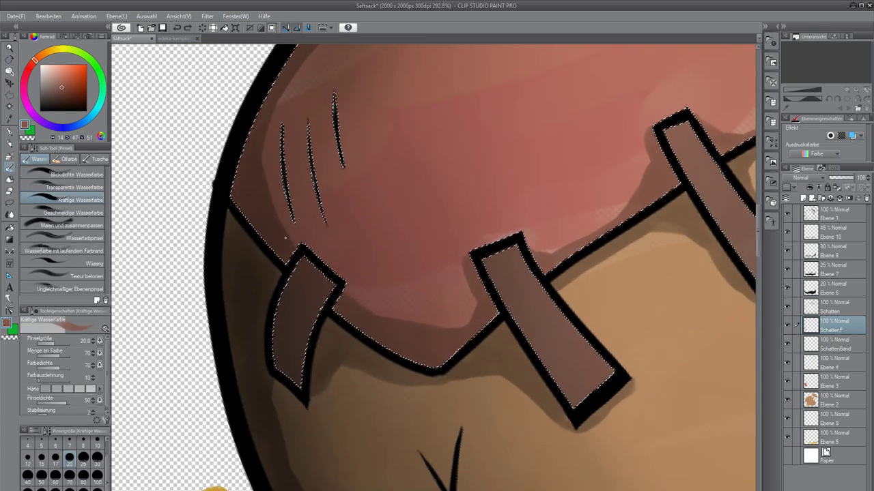
key("b")
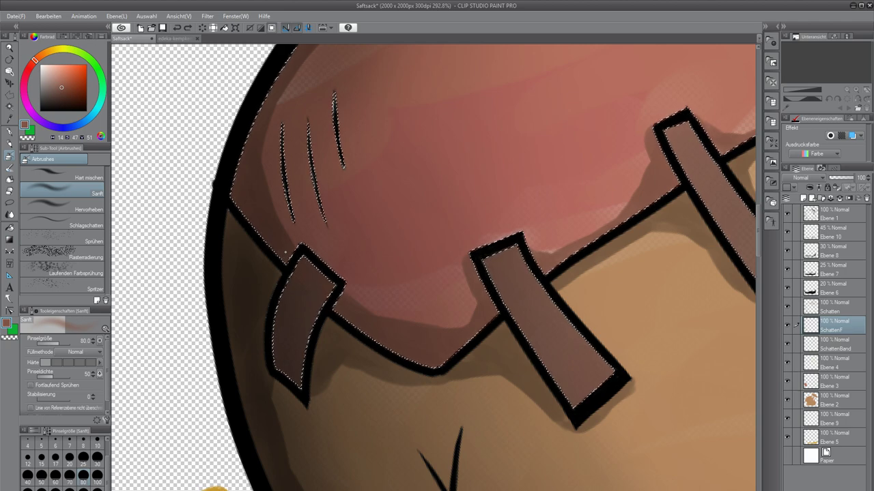
left_click_drag(332, 55, 271, 203)
left_click_drag(316, 118, 308, 140)
left_click_drag(191, 357, 226, 274)
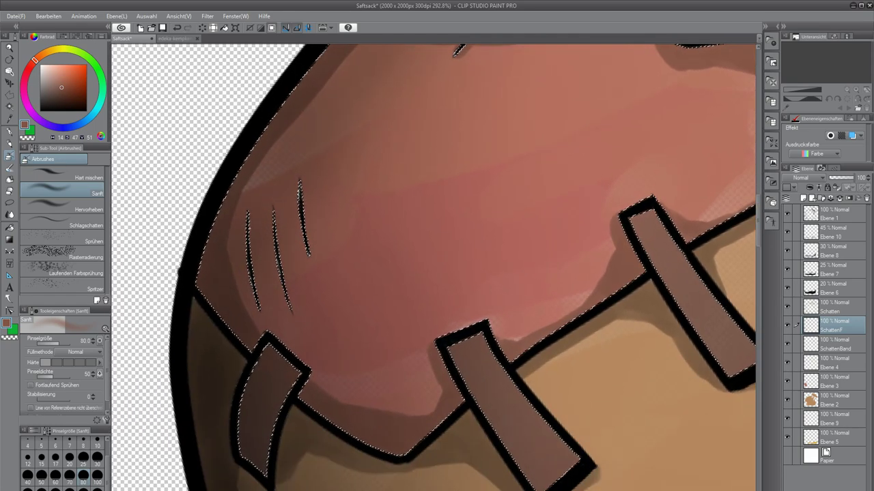
key("p")
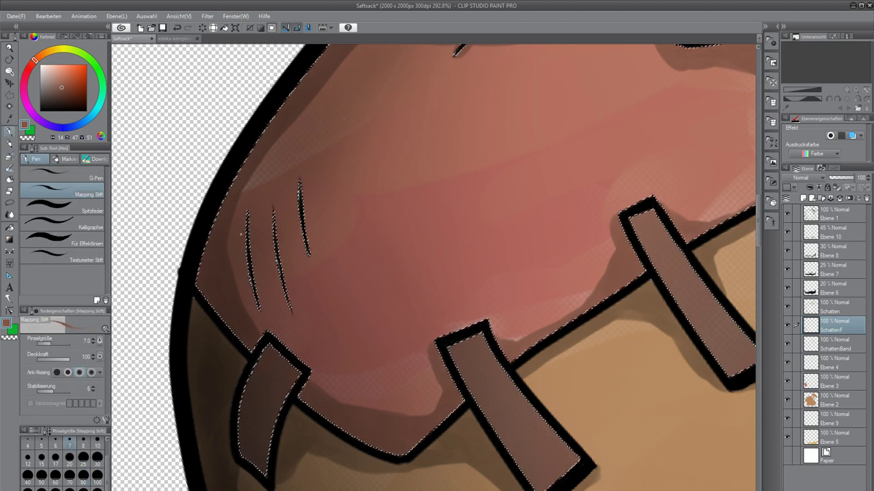
key("i")
key("p")
key("p")
key("p")
key("b")
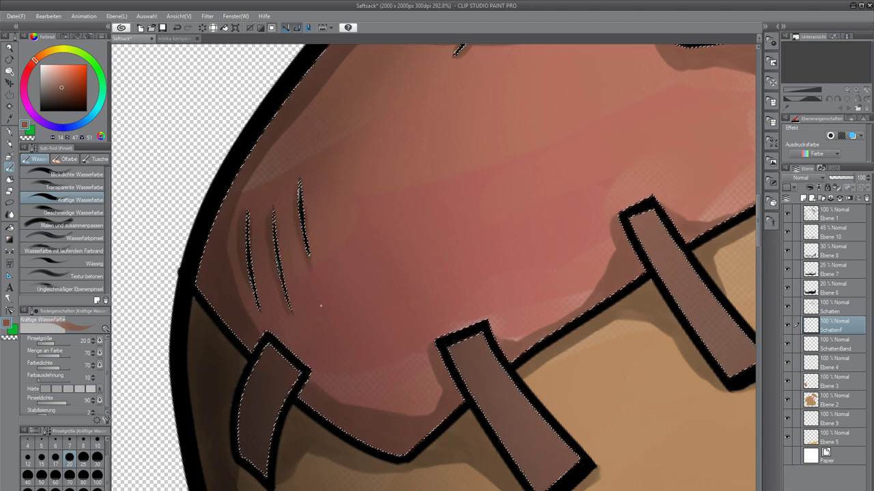
Sample the brown of the patch's bottom strap and darken it as the shadow colour for the straps.
scroll(320, 288, "down", 10)
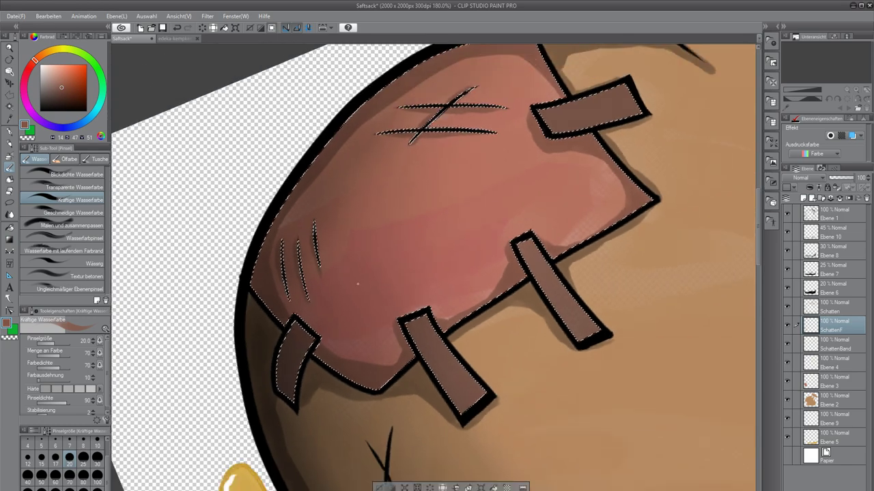
scroll(357, 283, "up", 8)
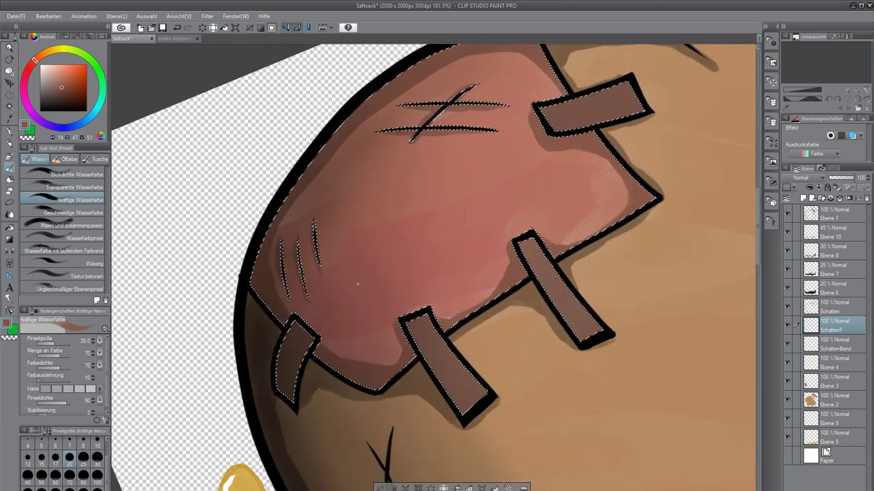
scroll(358, 283, "down", 8)
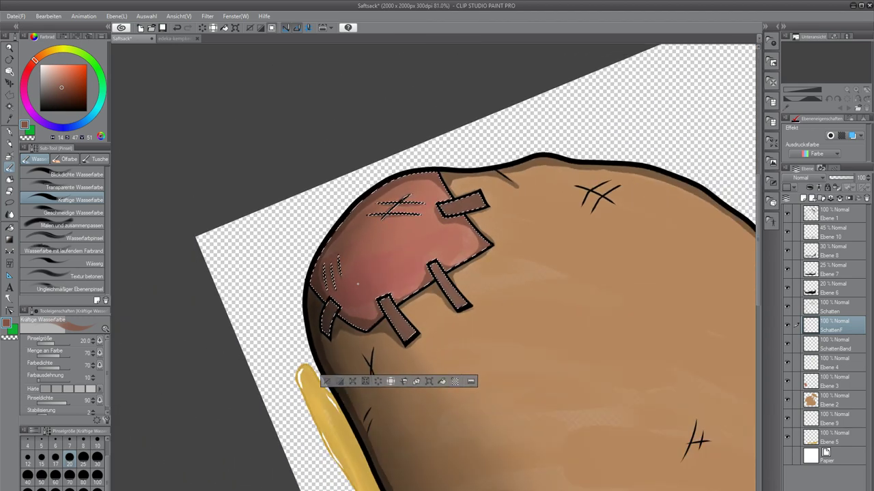
scroll(357, 283, "up", 1)
scroll(357, 284, "up", 3)
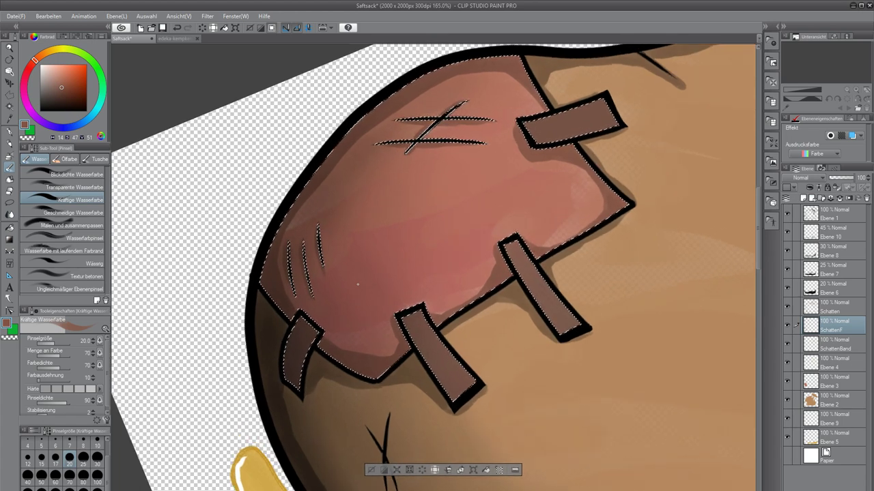
scroll(357, 283, "up", 1)
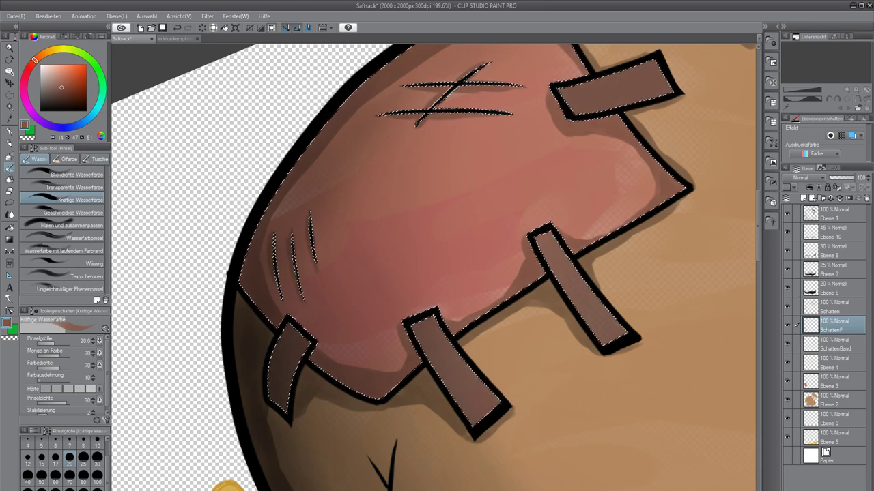
key("i")
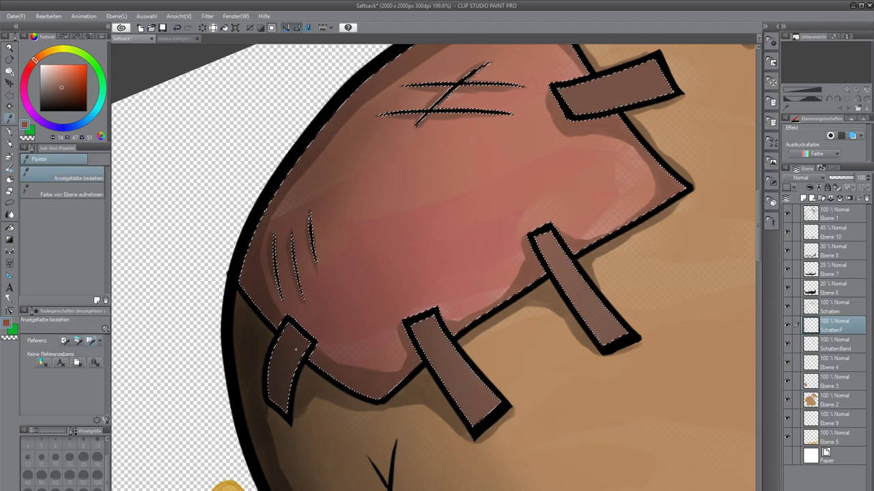
left_click(296, 350)
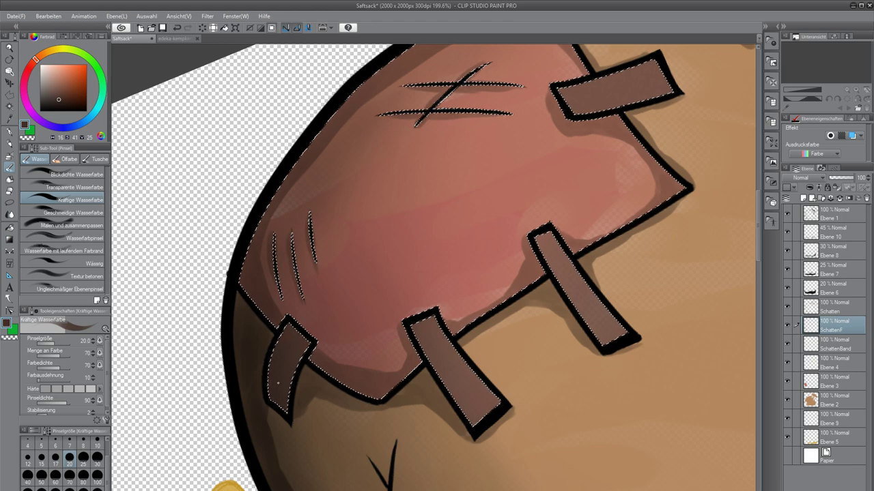
scroll(278, 384, "up", 2)
scroll(278, 384, "up", 2)
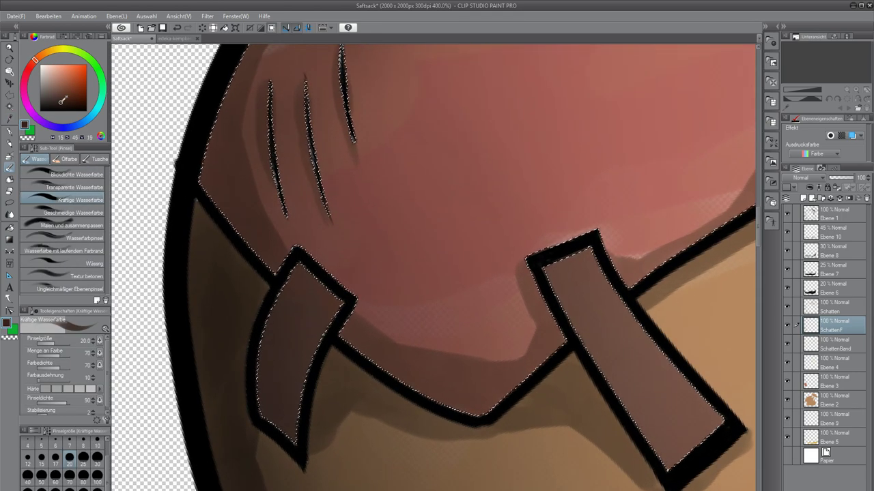
scroll(292, 302, "up", 1)
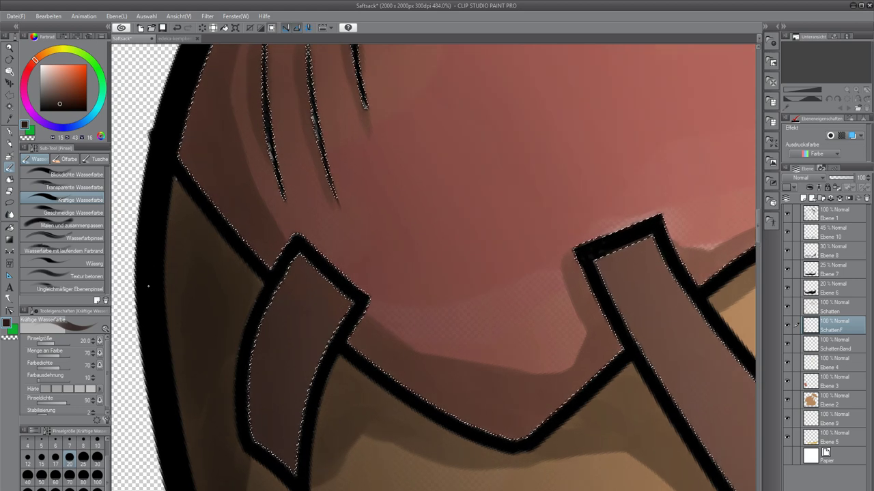
Set the paint colour to a dark brown with saturation 45 and value 21, and shade the bottom strap's lower edge and ends.
left_click_drag(236, 345, 285, 288)
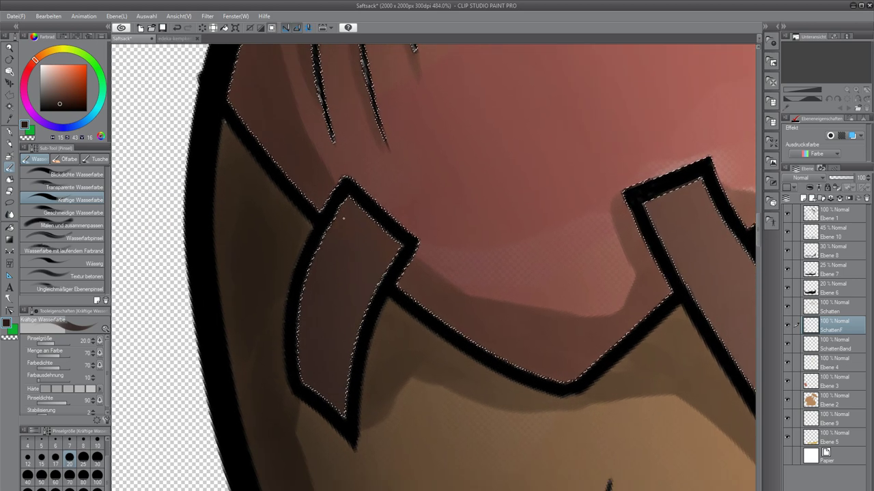
left_click_drag(348, 209, 315, 266)
key("ctrl+z")
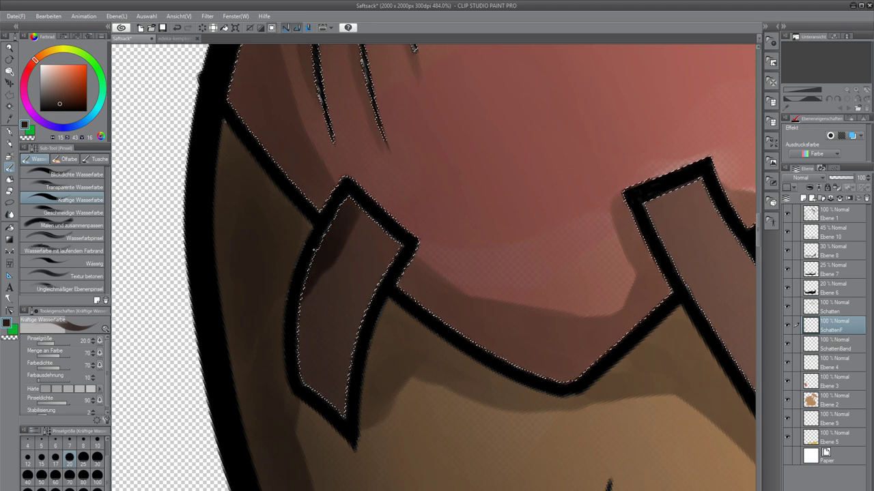
left_click(60, 102)
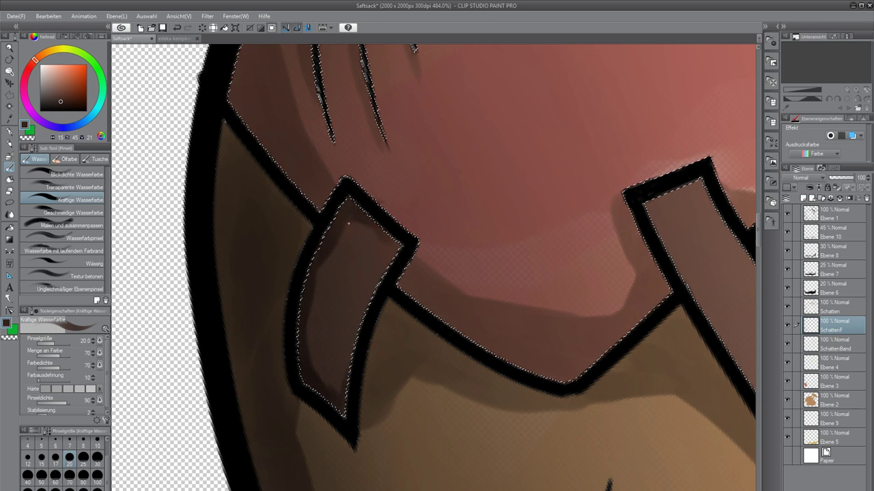
Paint a dark brown shadow along the lower edge of the patch's lower side strap.
left_click_drag(344, 304, 263, 352)
left_click_drag(436, 267, 228, 265)
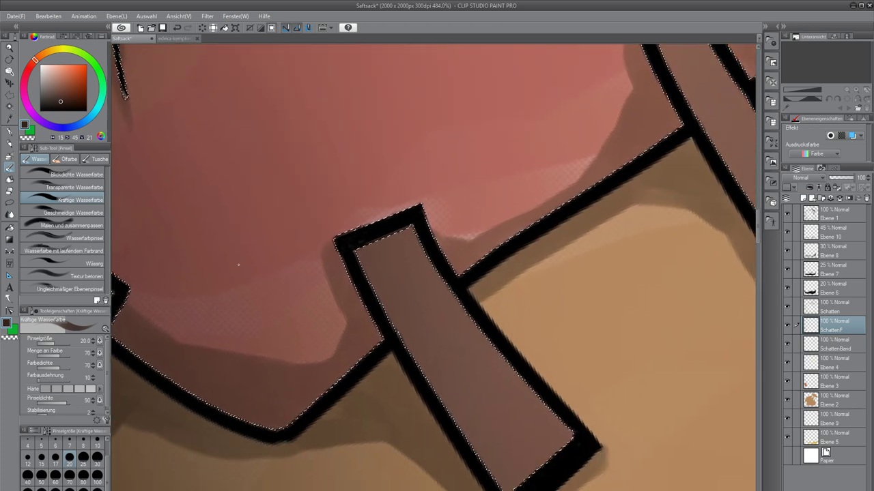
left_click_drag(362, 319, 362, 222)
left_click_drag(327, 316, 288, 280)
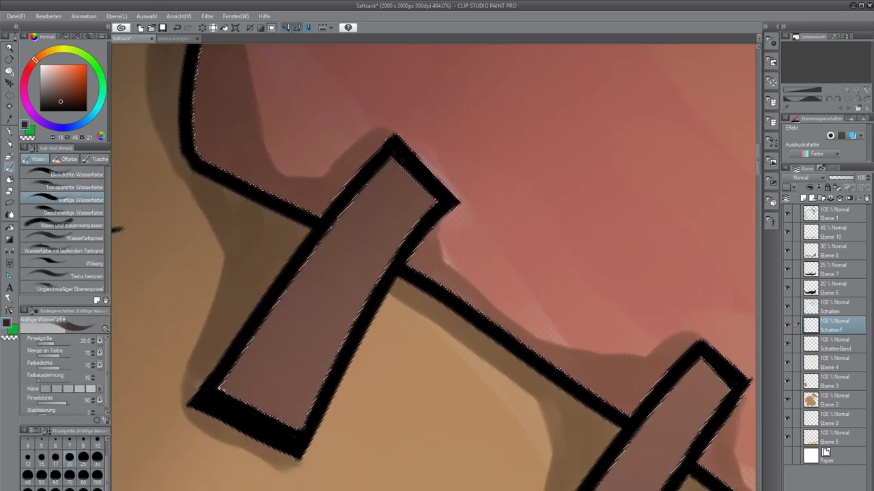
mouse_move(251, 347)
left_mouse_down()
mouse_move(217, 396)
mouse_move(243, 363)
mouse_move(241, 406)
mouse_move(230, 377)
mouse_move(240, 390)
mouse_move(280, 283)
mouse_move(254, 356)
mouse_move(297, 279)
mouse_move(273, 325)
mouse_move(382, 172)
left_mouse_up()
mouse_move(322, 242)
left_mouse_down()
mouse_move(403, 157)
mouse_move(406, 184)
mouse_move(419, 181)
mouse_move(398, 195)
left_mouse_up()
Paint a dark brown shadow along the lower edge of the patch's upper side strap.
mouse_move(554, 489)
left_mouse_down()
mouse_move(528, 422)
mouse_move(379, 382)
mouse_move(305, 247)
left_mouse_up()
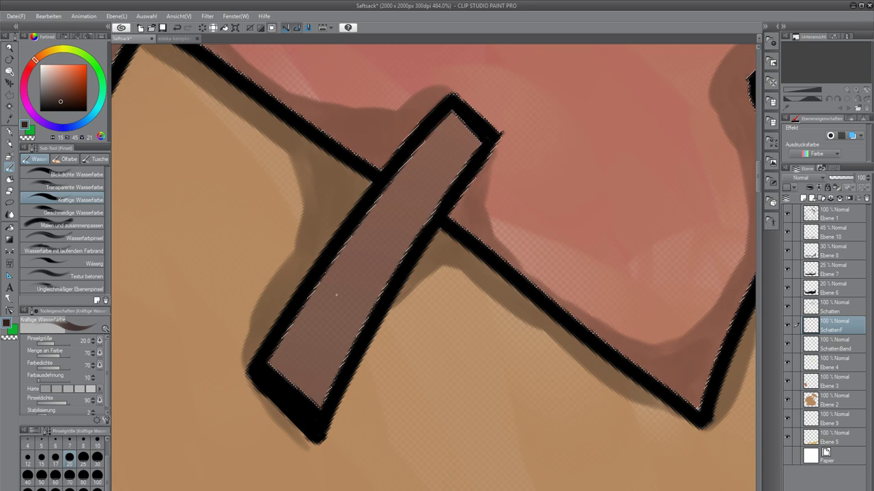
left_click_drag(303, 261, 252, 389)
mouse_move(241, 437)
left_mouse_down()
mouse_move(280, 348)
mouse_move(368, 243)
mouse_move(410, 168)
left_mouse_up()
left_click_drag(250, 408, 281, 472)
left_click_drag(260, 430, 266, 452)
left_click_drag(261, 404, 266, 452)
mouse_move(264, 403)
left_mouse_down()
mouse_move(267, 455)
mouse_move(284, 369)
mouse_move(415, 204)
mouse_move(402, 224)
left_mouse_up()
Shade the top strap's right edge and its end on the patch with dark brown.
mouse_move(685, 167)
left_mouse_down()
mouse_move(434, 388)
mouse_move(367, 287)
left_mouse_up()
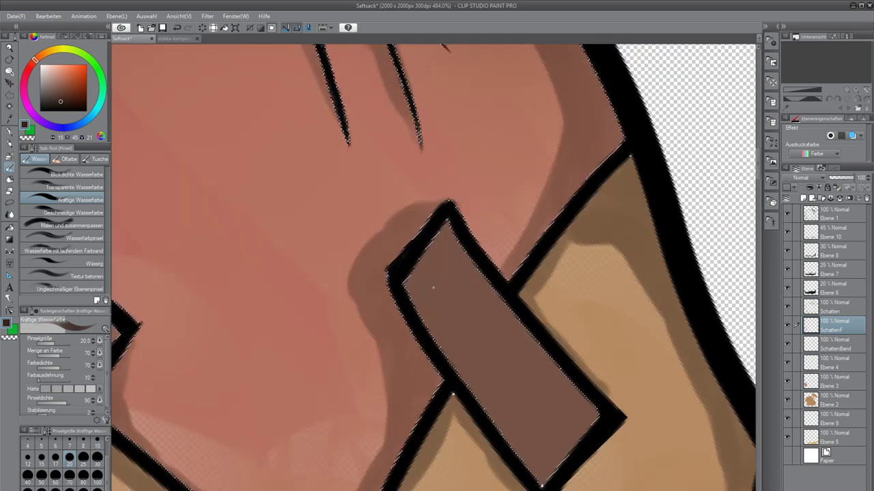
mouse_move(443, 230)
left_mouse_down()
mouse_move(411, 309)
mouse_move(433, 249)
mouse_move(437, 290)
mouse_move(422, 299)
mouse_move(457, 393)
left_mouse_up()
left_click_drag(429, 286, 449, 236)
left_click_drag(437, 331, 531, 482)
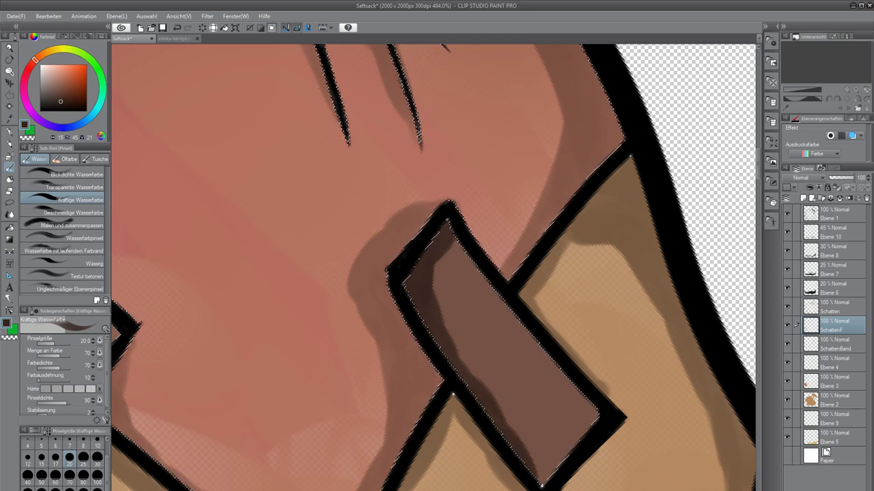
Refine the top strap's shadow by extending and thickening it along the right edge from the upper corner downwards.
scroll(468, 379, "down", 12)
scroll(457, 376, "down", 4)
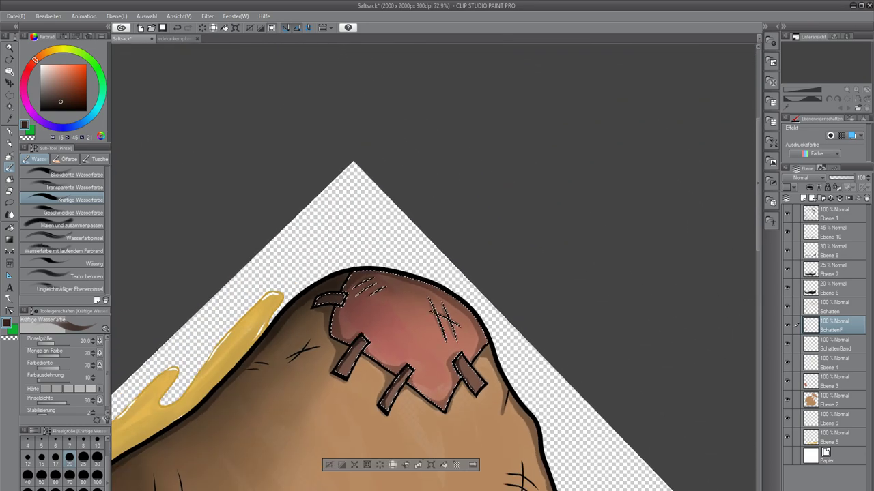
scroll(443, 379, "down", 2)
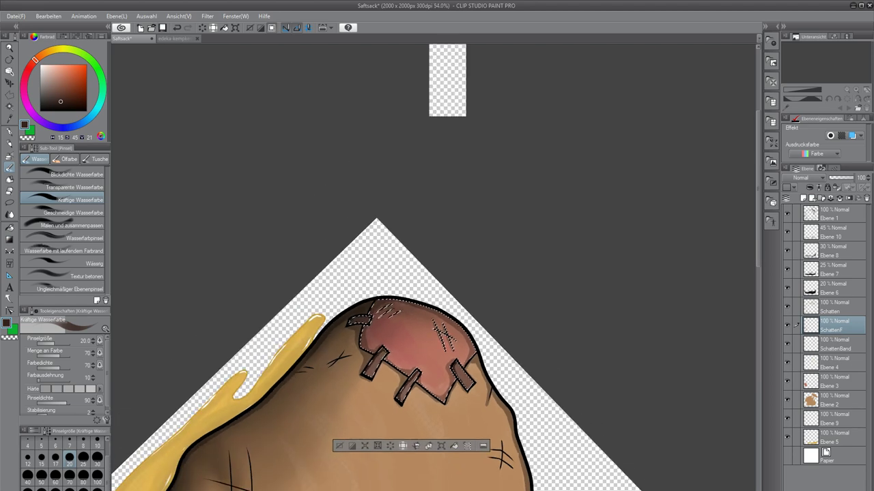
key("ctrl+at")
scroll(483, 182, "up", 5)
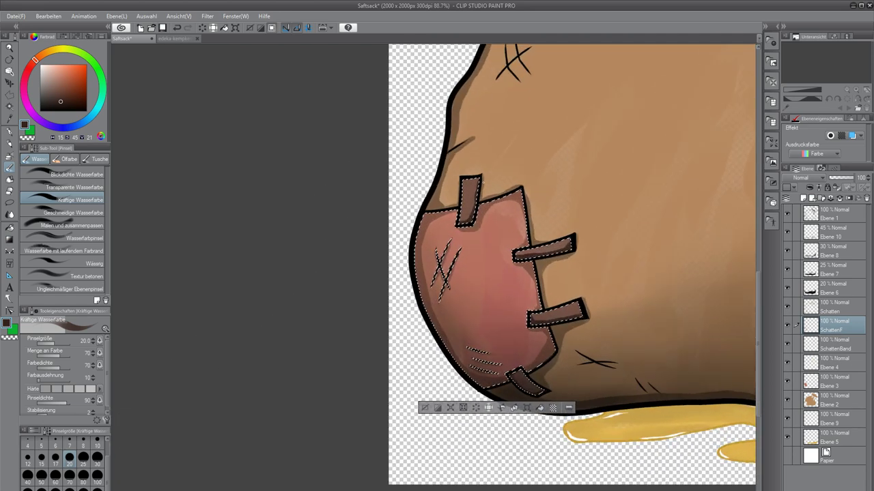
scroll(483, 183, "up", 3)
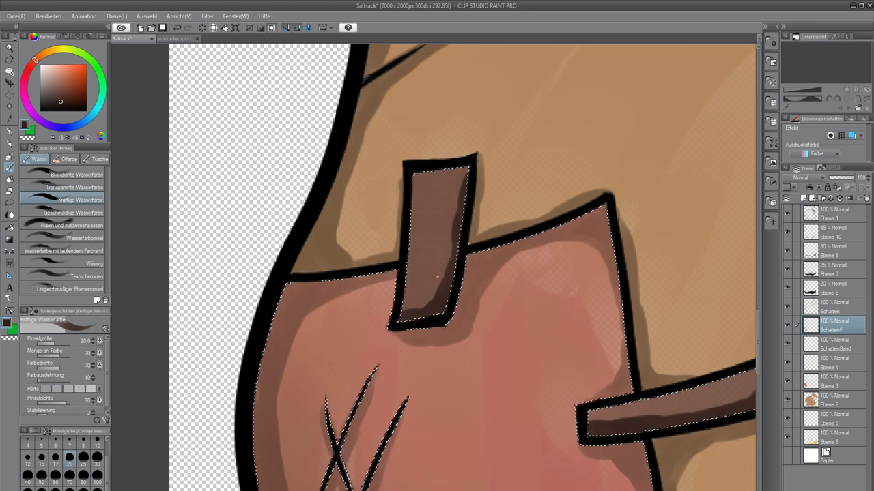
scroll(459, 191, "up", 4)
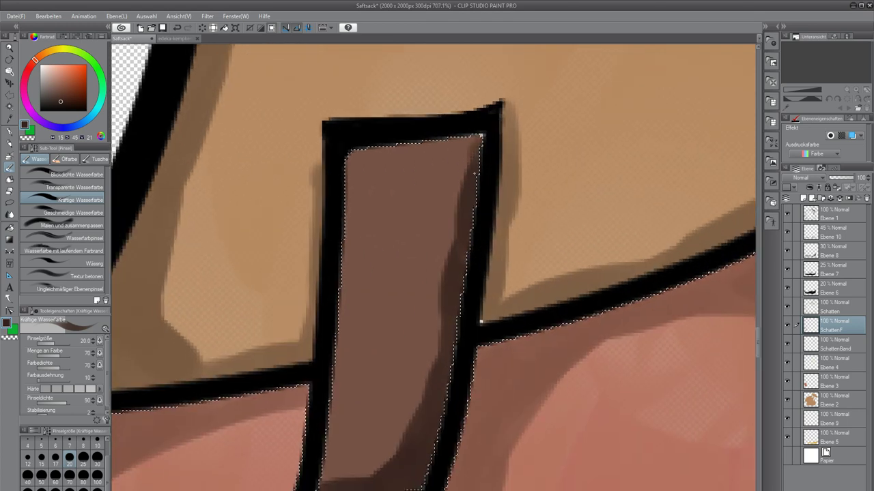
left_click_drag(477, 139, 469, 172)
left_click_drag(460, 268, 429, 459)
Clear the selection around the patch and straps, and check the shading on the whole sack.
key("ctrl+d")
scroll(410, 333, "down", 7)
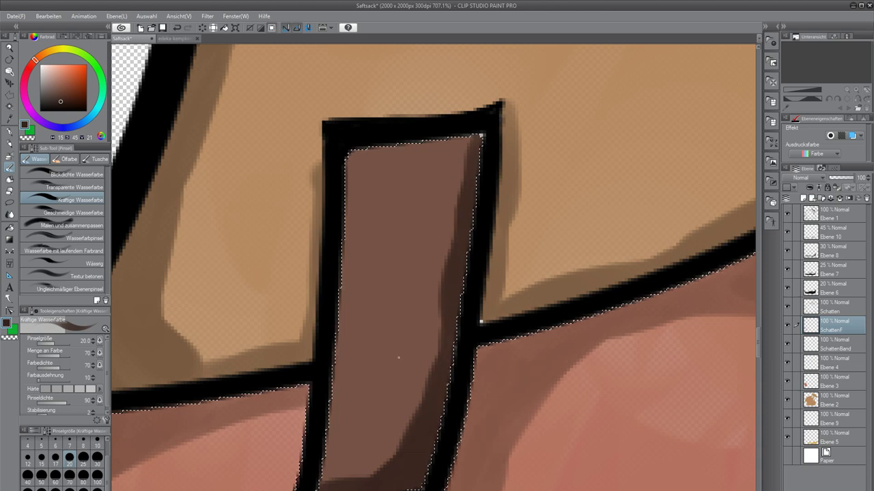
scroll(409, 333, "down", 8)
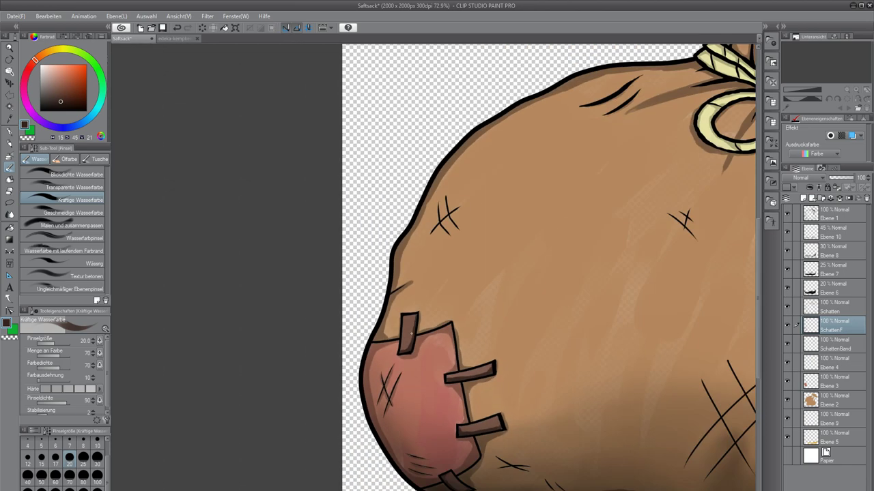
left_click_drag(512, 320, 499, 363)
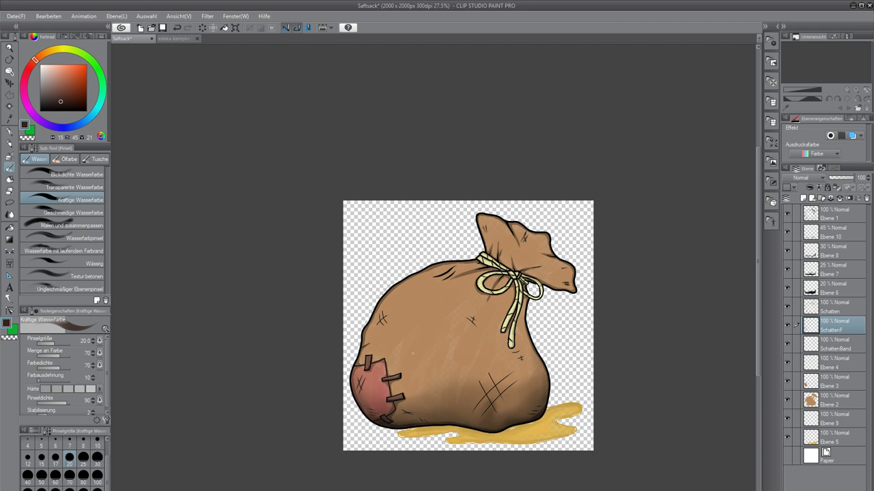
scroll(386, 305, "up", 8)
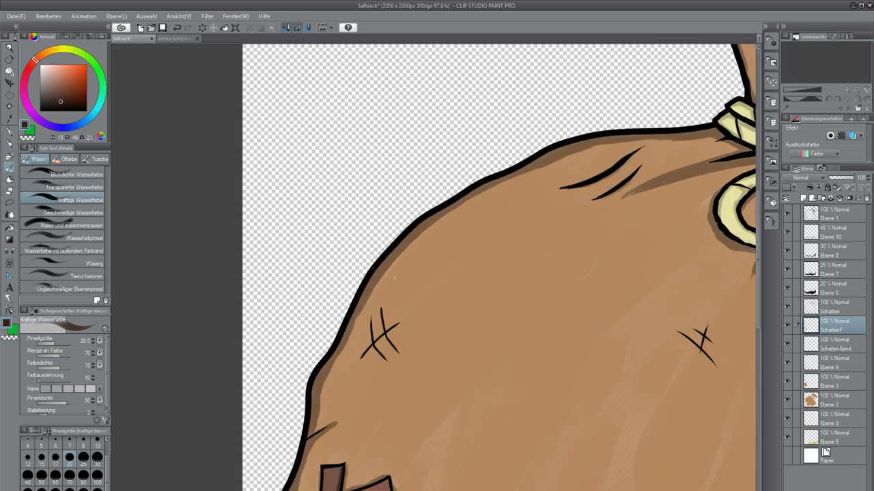
scroll(396, 282, "down", 8)
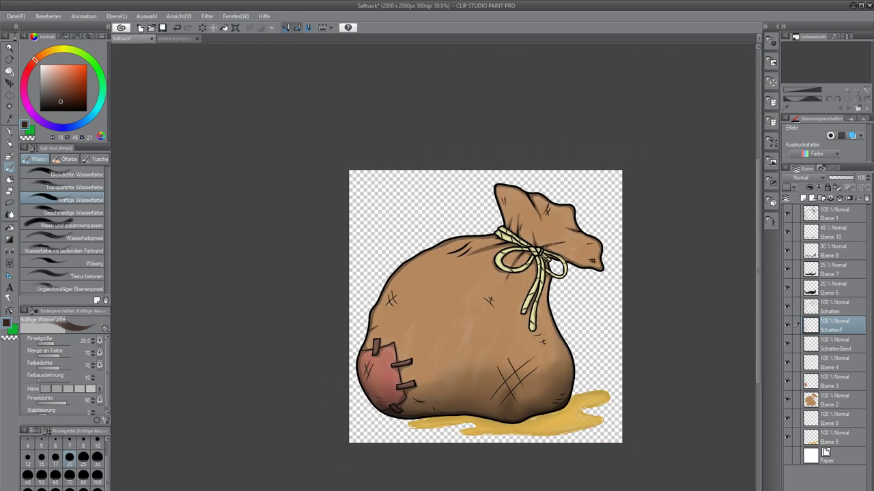
scroll(408, 297, "up", 5)
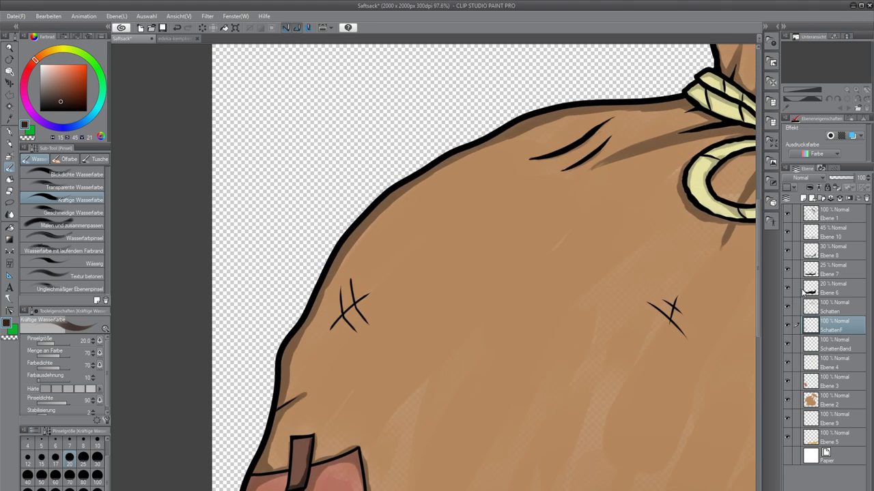
Make the Schatten layer active and sample the brown shadow colour from the sack's edge for the watercolour brush.
left_click(789, 308)
left_click(788, 307)
left_click(837, 309)
scroll(370, 318, "up", 2)
scroll(329, 316, "up", 4)
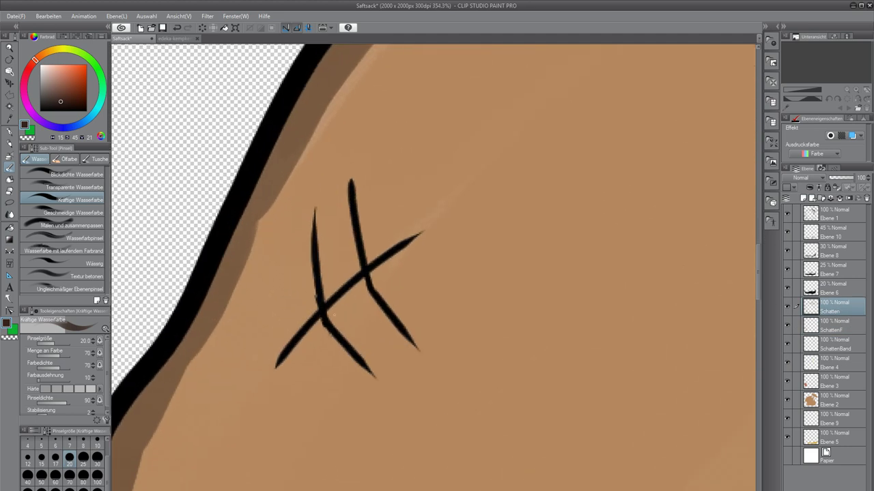
left_click(294, 134, "alt")
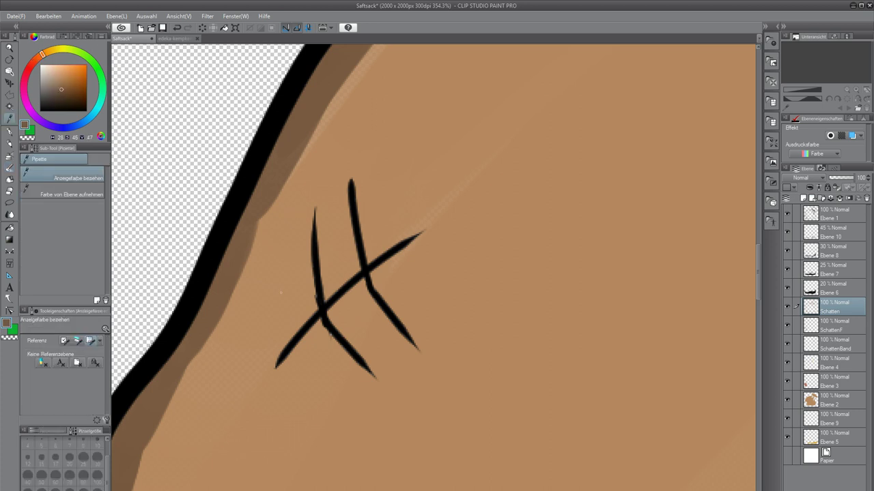
key("b")
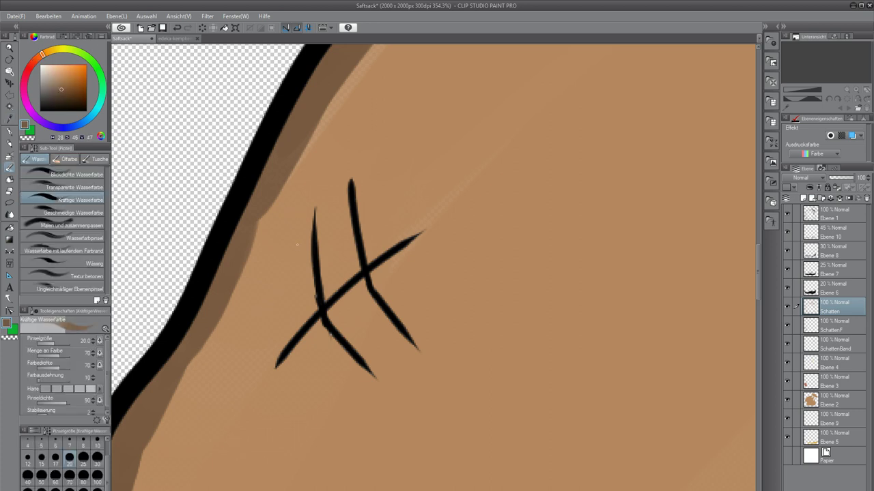
Paint soft brown shadows along the strokes of the crossed scratch mark near the sack's left outline.
mouse_move(312, 222)
left_mouse_down()
mouse_move(315, 294)
mouse_move(357, 373)
mouse_move(323, 339)
mouse_move(320, 316)
mouse_move(369, 375)
left_mouse_up()
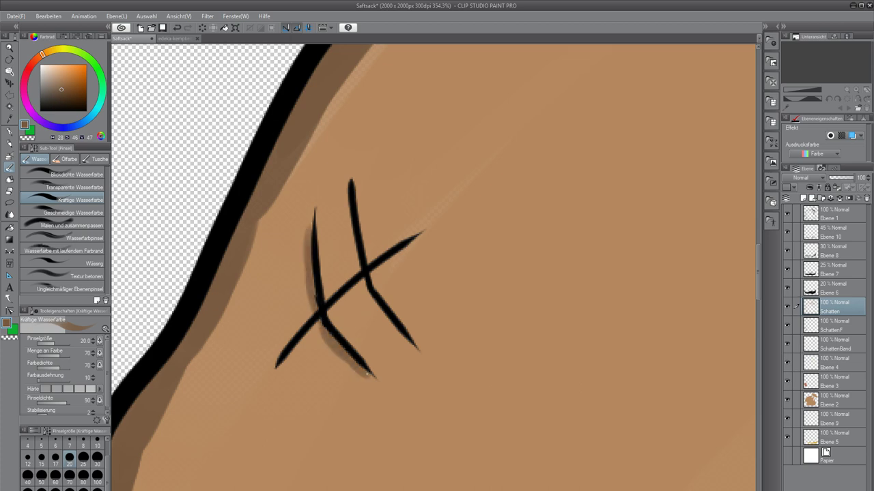
mouse_move(281, 357)
left_mouse_down()
mouse_move(316, 319)
mouse_move(289, 361)
mouse_move(343, 290)
mouse_move(300, 343)
mouse_move(344, 303)
left_mouse_up()
mouse_move(348, 183)
left_mouse_down()
mouse_move(368, 285)
mouse_move(350, 224)
mouse_move(411, 351)
mouse_move(392, 321)
mouse_move(417, 354)
left_mouse_up()
left_click_drag(389, 247, 376, 271)
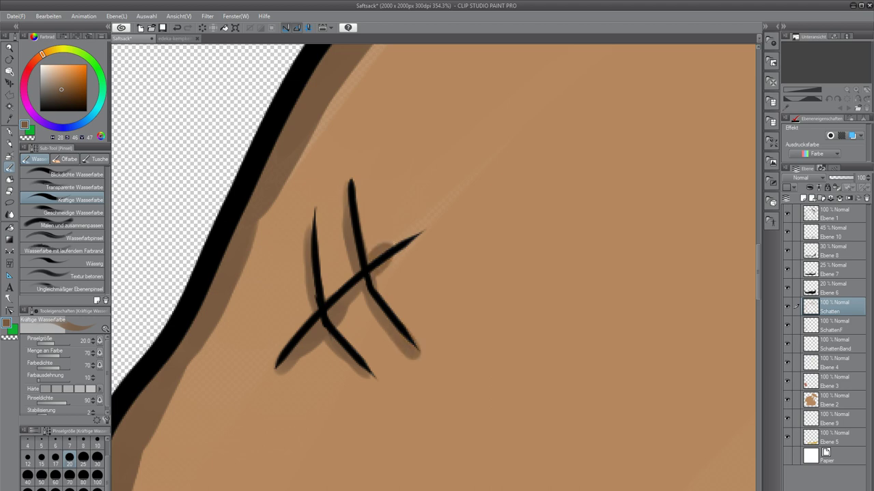
scroll(398, 250, "down", 10)
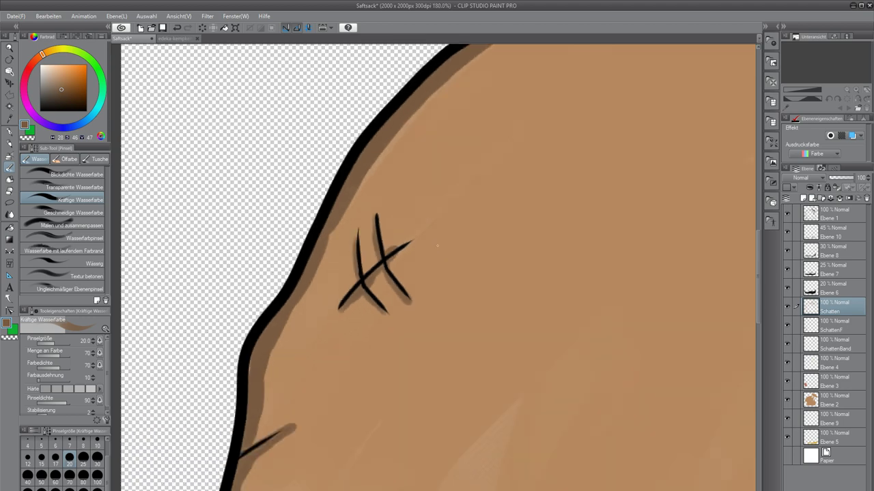
Try to shade the small crossed scratch mark in the middle of the sack with broad brown strokes.
scroll(514, 247, "up", 3)
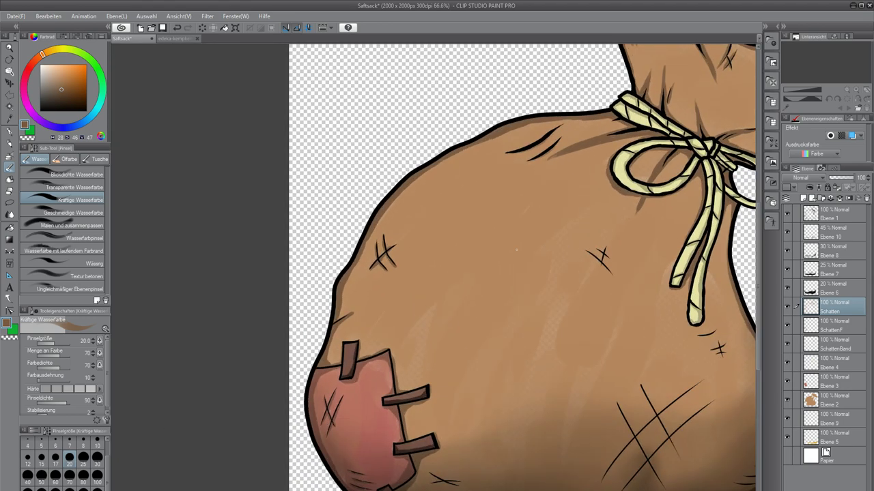
left_click_drag(659, 236, 445, 250)
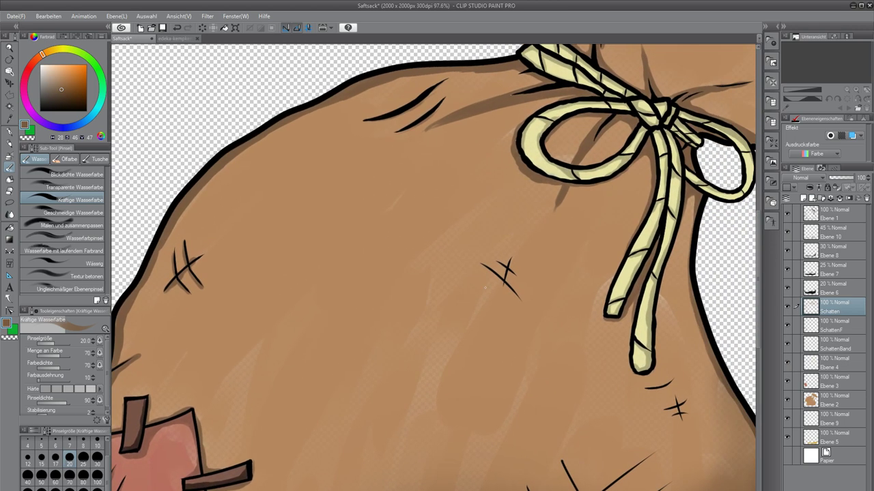
scroll(495, 266, "up", 6)
scroll(487, 256, "up", 2)
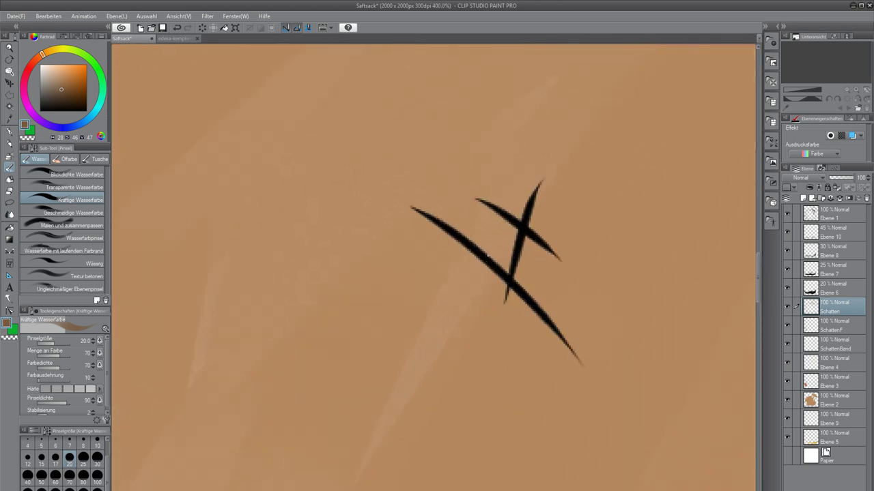
mouse_move(386, 312)
left_mouse_down()
mouse_move(370, 286)
mouse_move(374, 245)
left_mouse_up()
key("ctrl+z")
key("b")
key("b")
key("b")
key("r")
left_click_drag(385, 299, 380, 322)
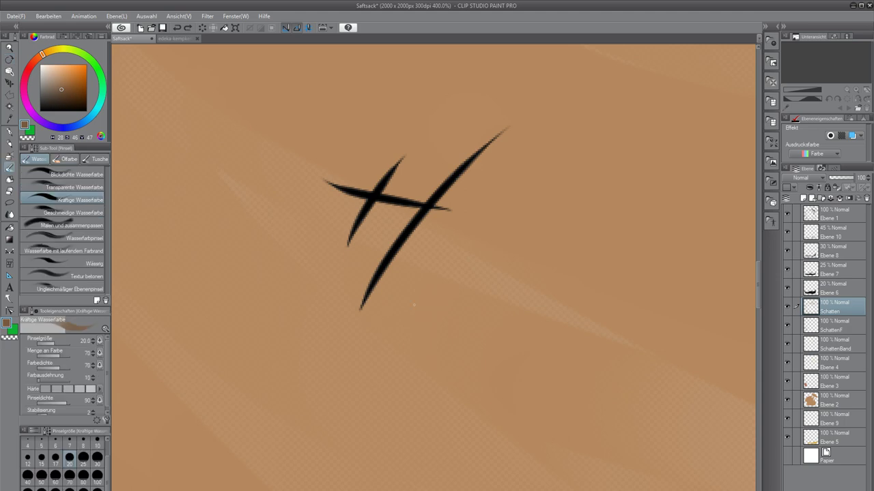
scroll(408, 263, "up", 3)
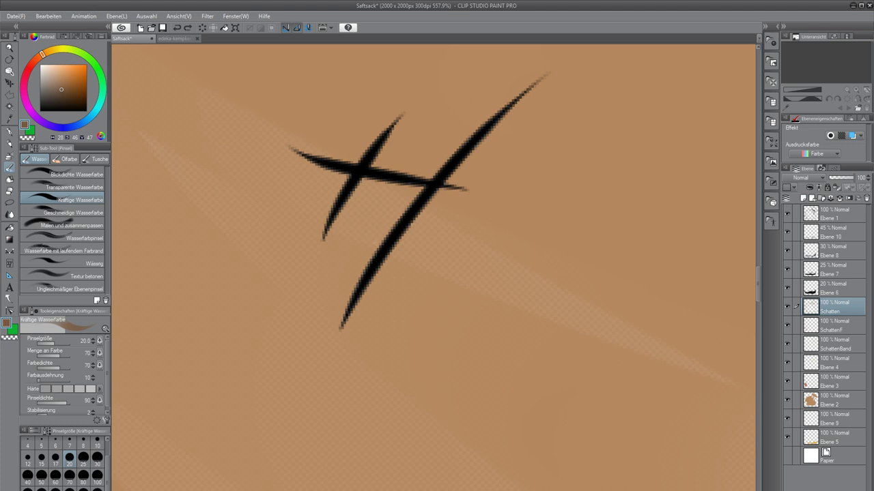
left_click_drag(413, 239, 341, 351)
mouse_move(277, 434)
left_mouse_down()
mouse_move(337, 332)
mouse_move(291, 410)
mouse_move(328, 354)
mouse_move(359, 327)
mouse_move(316, 379)
mouse_move(458, 203)
mouse_move(415, 250)
mouse_move(446, 212)
left_mouse_up()
left_click_drag(265, 342, 329, 245)
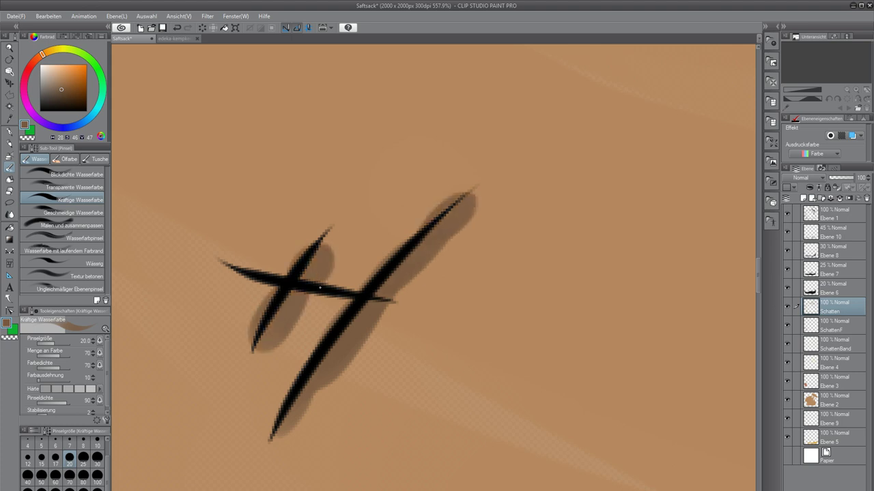
left_click_drag(320, 286, 372, 298)
left_click_drag(267, 293, 233, 273)
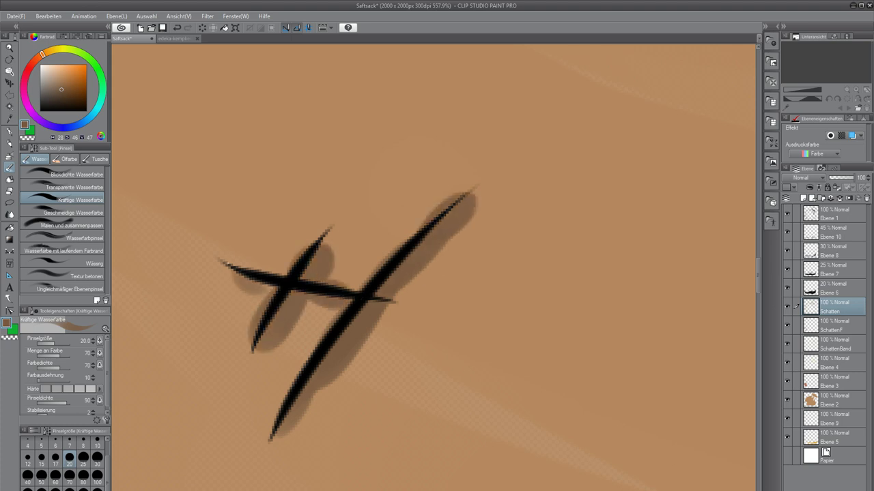
scroll(355, 236, "down", 10)
Paint thin brown shadows along each stroke of the small crossed scratch mark in the middle of the sack.
scroll(358, 241, "up", 5)
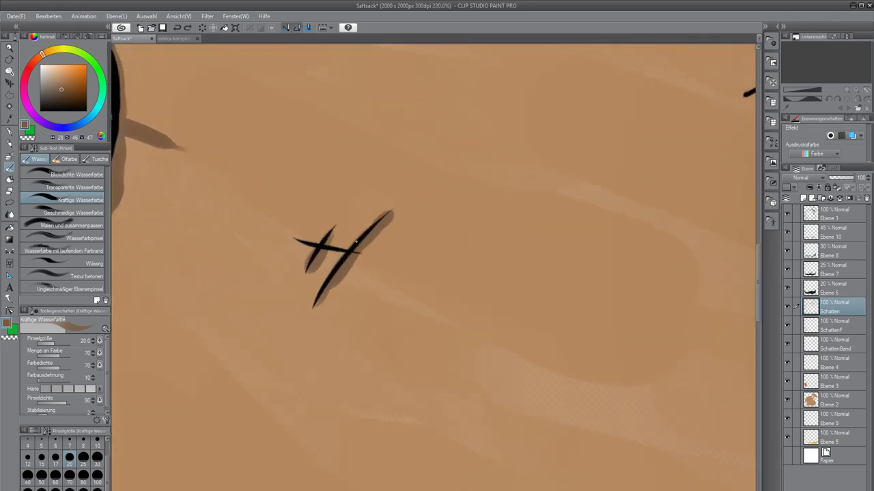
scroll(356, 241, "up", 3)
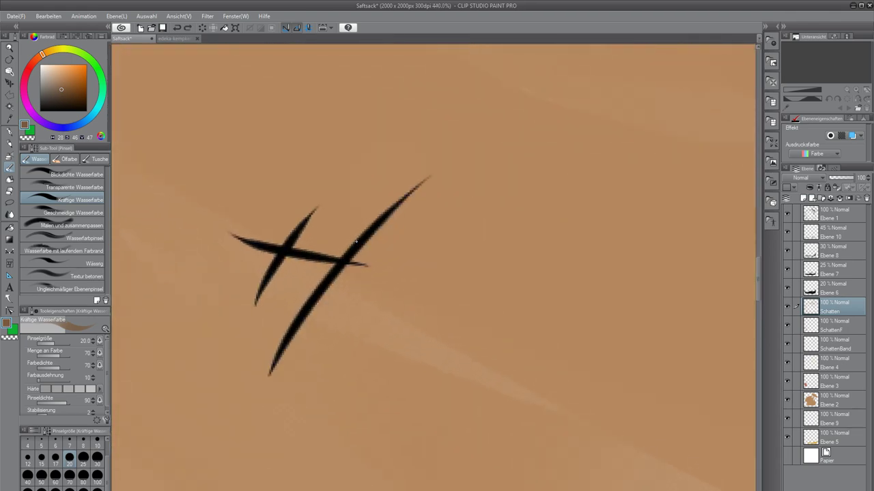
left_click_drag(346, 265, 294, 341)
mouse_move(273, 369)
left_mouse_down()
mouse_move(345, 260)
mouse_move(379, 229)
mouse_move(332, 283)
mouse_move(443, 167)
mouse_move(382, 217)
mouse_move(424, 184)
left_mouse_up()
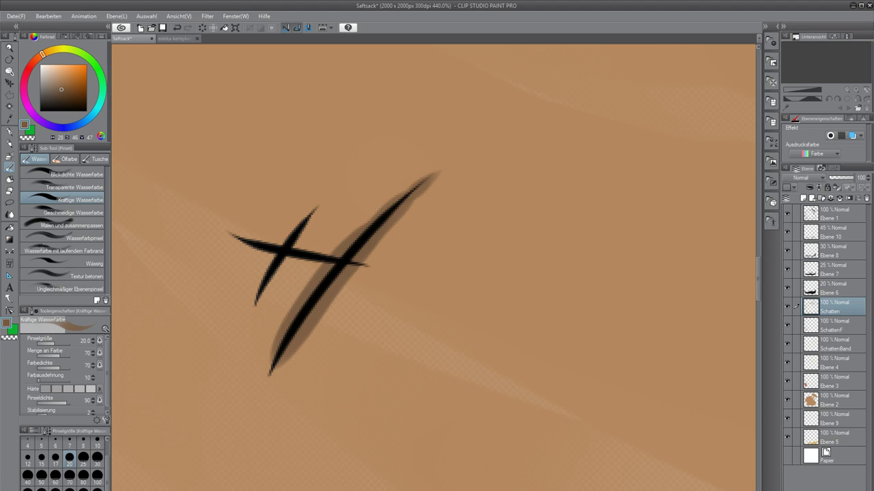
left_click_drag(263, 294, 309, 229)
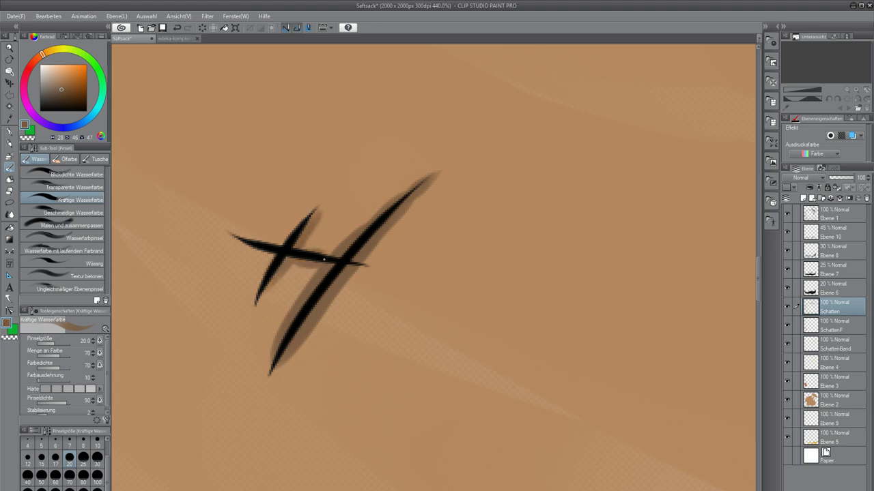
left_click_drag(231, 236, 273, 261)
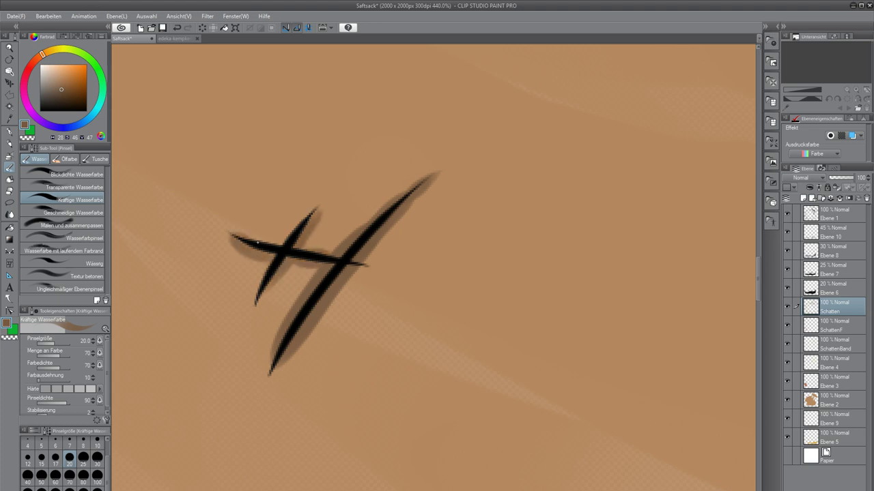
Try to paint a brown shadow along the single curved scratch just below the hanging rope end.
scroll(257, 243, "down", 10)
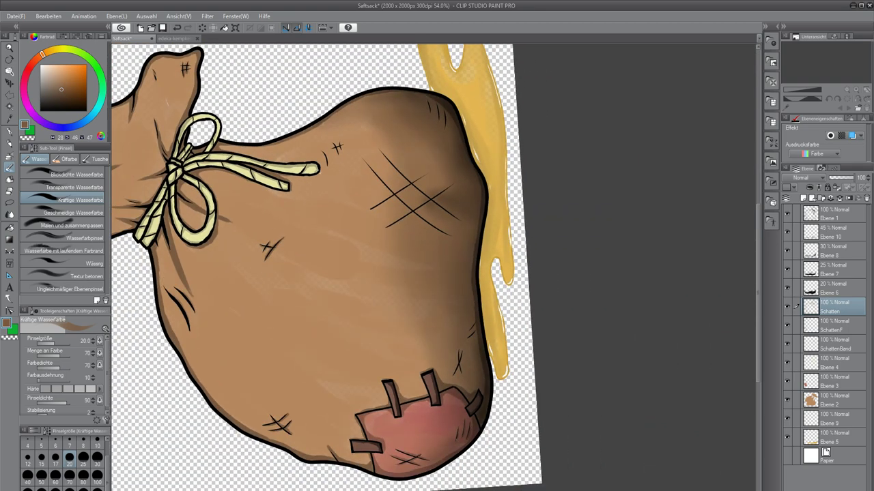
scroll(326, 159, "up", 5)
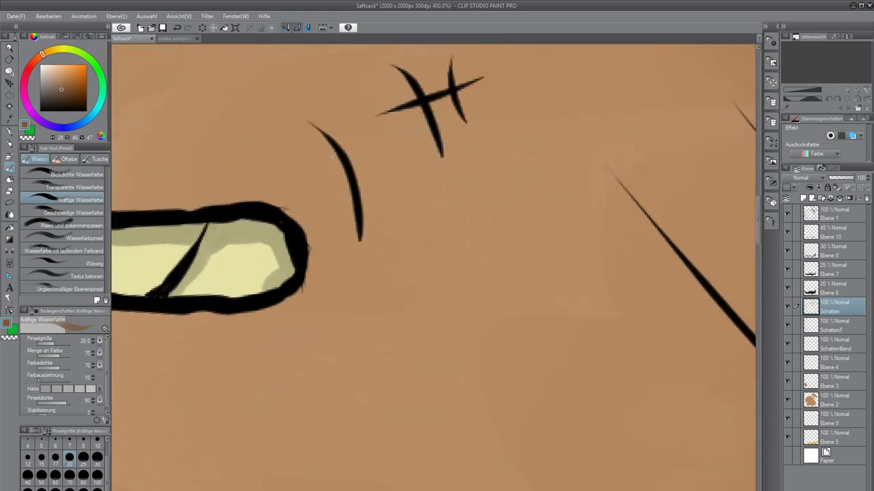
mouse_move(344, 208)
left_mouse_down()
mouse_move(301, 151)
mouse_move(282, 224)
left_mouse_up()
key("ctrl+z")
key("r")
mouse_move(278, 163)
left_mouse_down()
mouse_move(265, 239)
mouse_move(275, 217)
mouse_move(315, 324)
mouse_move(382, 266)
left_mouse_up()
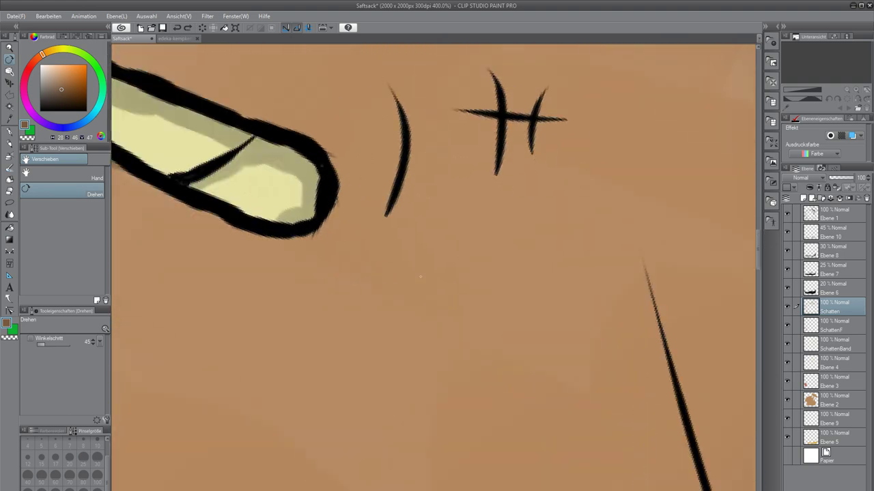
key("b")
key("r")
mouse_move(344, 210)
left_mouse_down()
mouse_move(331, 239)
mouse_move(471, 367)
left_mouse_up()
key("b")
left_click_drag(364, 360, 302, 179)
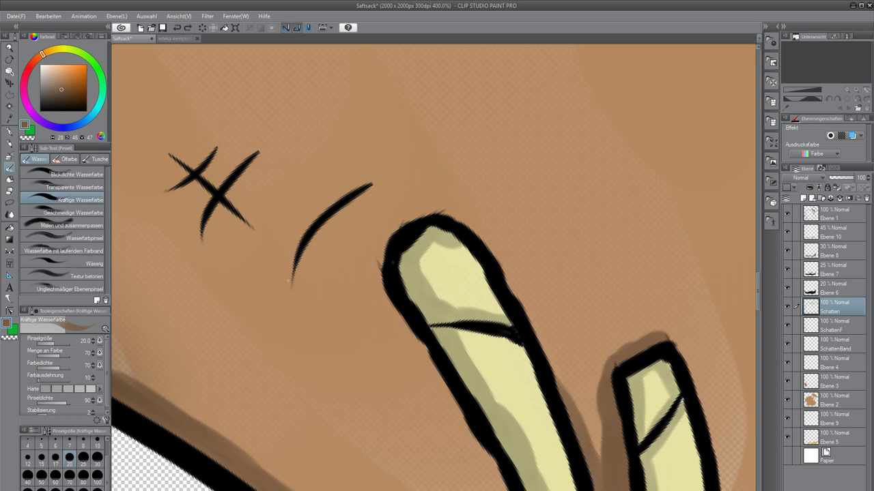
left_click_drag(289, 281, 291, 266)
left_click_drag(314, 209, 433, 209)
key("ctrl+z")
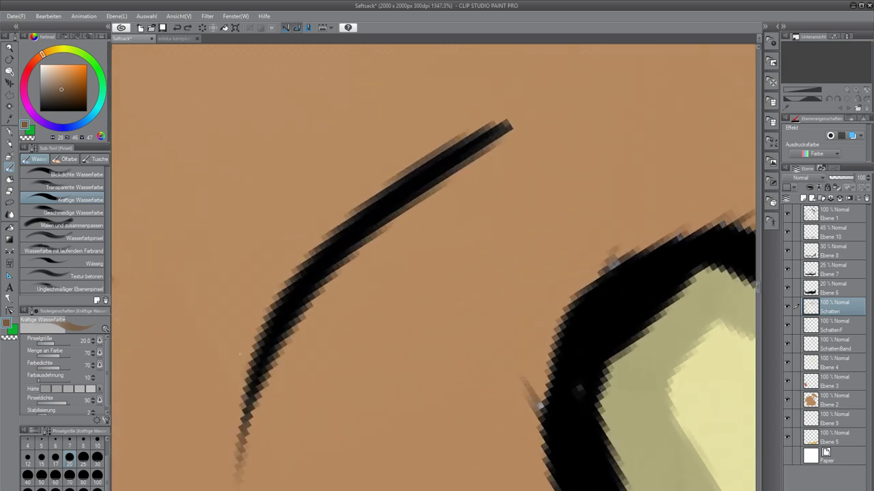
left_click_drag(240, 354, 218, 395)
mouse_move(210, 464)
left_mouse_down()
mouse_move(222, 393)
mouse_move(206, 485)
mouse_move(245, 338)
left_mouse_up()
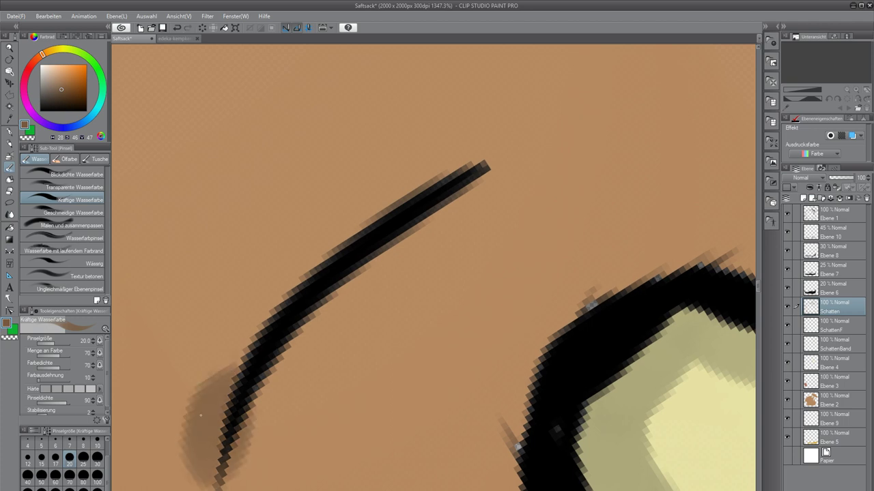
key("ctrl+z")
Build up a brown shadow along the outer side of the curved scratch, extending it past the scratch's thick end.
mouse_move(208, 462)
left_mouse_down()
mouse_move(225, 382)
mouse_move(265, 308)
left_mouse_up()
left_click_drag(229, 361, 298, 258)
left_click_drag(251, 311, 375, 194)
left_click_drag(290, 288, 374, 209)
mouse_move(305, 254)
left_mouse_down()
mouse_move(453, 152)
mouse_move(549, 111)
left_mouse_up()
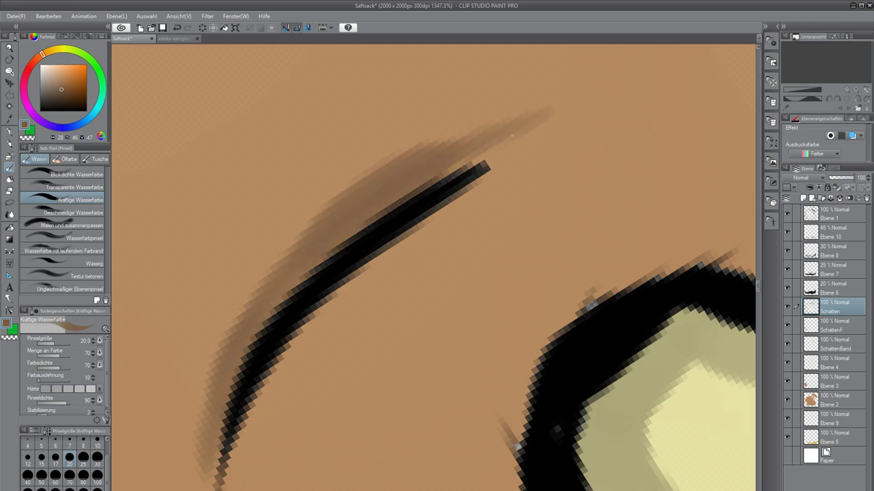
Shade one side of the two parallel strokes of the small crossed scratch mark beside the curved scratch.
left_click_drag(233, 284, 498, 381)
left_click_drag(230, 308, 453, 374)
mouse_move(276, 352)
left_mouse_down()
mouse_move(378, 263)
mouse_move(323, 321)
mouse_move(414, 228)
left_mouse_up()
left_click_drag(465, 260, 379, 171)
left_click_drag(486, 136, 380, 235)
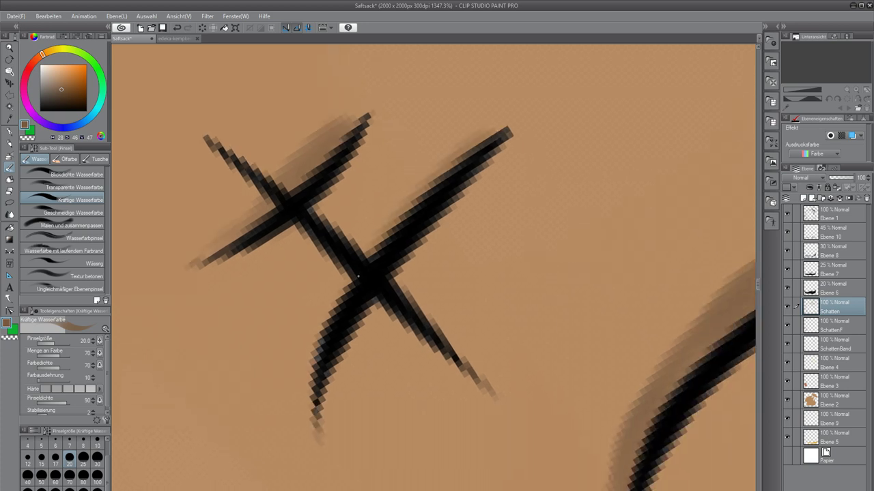
left_click_drag(428, 181, 303, 393)
left_click_drag(346, 274, 300, 425)
mouse_move(306, 354)
left_mouse_down()
mouse_move(350, 260)
mouse_move(456, 147)
left_mouse_up()
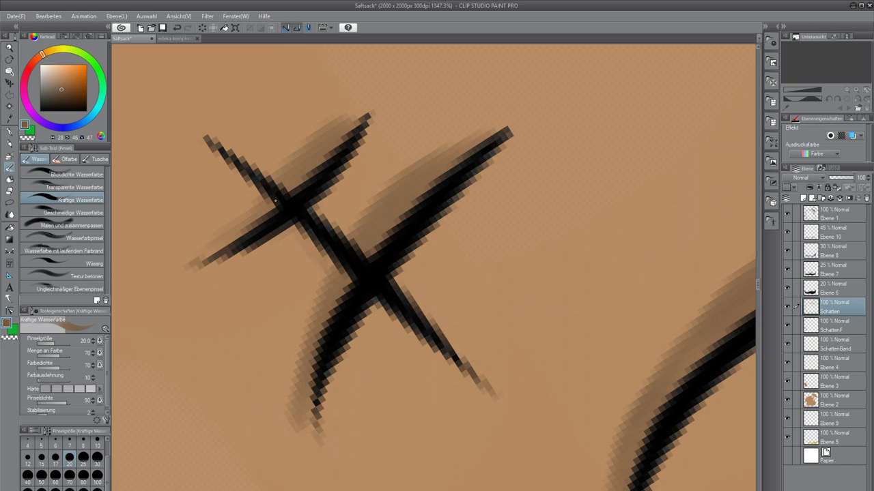
Add a thin shadow beside the scratch mark's long crossing stroke, undoing the oversized strokes around its tip.
mouse_move(391, 289)
left_mouse_down()
mouse_move(405, 329)
mouse_move(388, 299)
mouse_move(459, 361)
mouse_move(368, 271)
mouse_move(493, 402)
mouse_move(447, 359)
mouse_move(512, 443)
left_mouse_up()
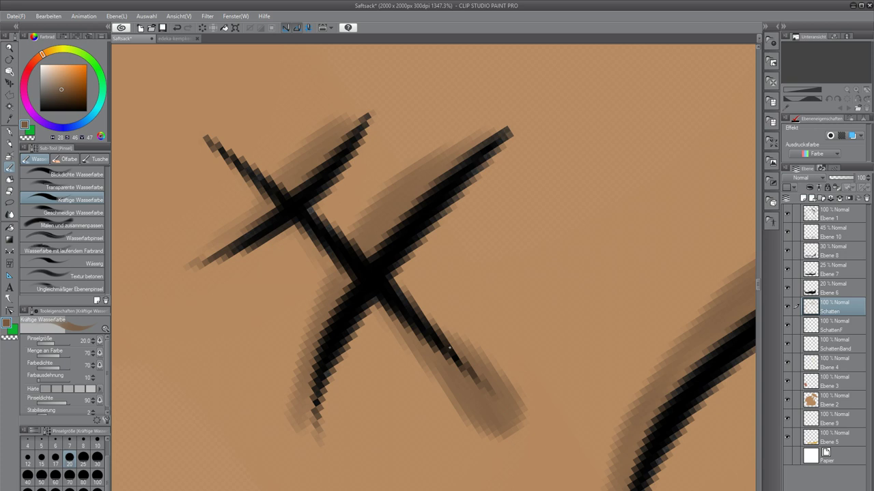
key("ctrl+z")
key("ctrl+z")
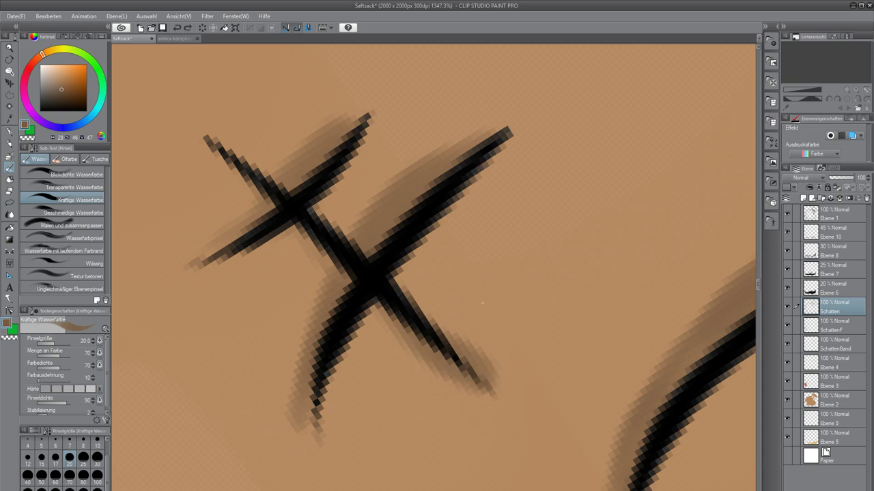
key("ctrl+z")
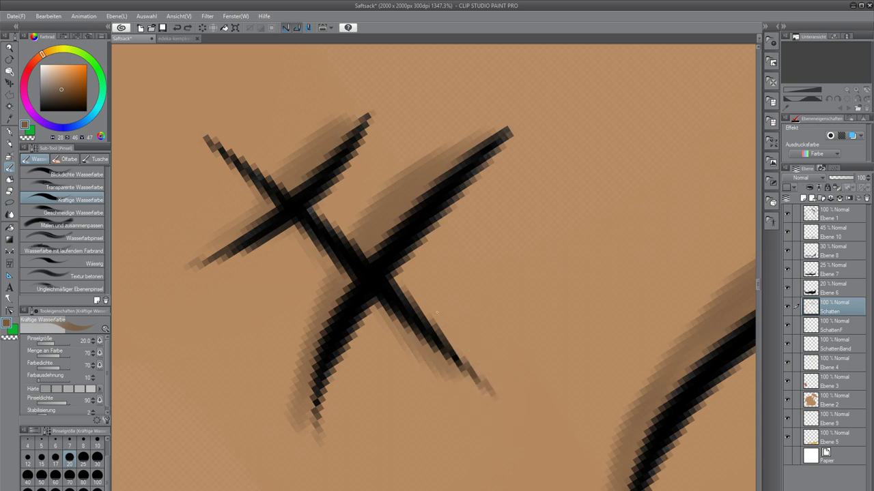
Extend the crossing stroke's brown shadow in fine tapers beyond both of its tips.
mouse_move(460, 285)
left_mouse_down()
mouse_move(488, 237)
mouse_move(442, 194)
mouse_move(232, 368)
left_mouse_up()
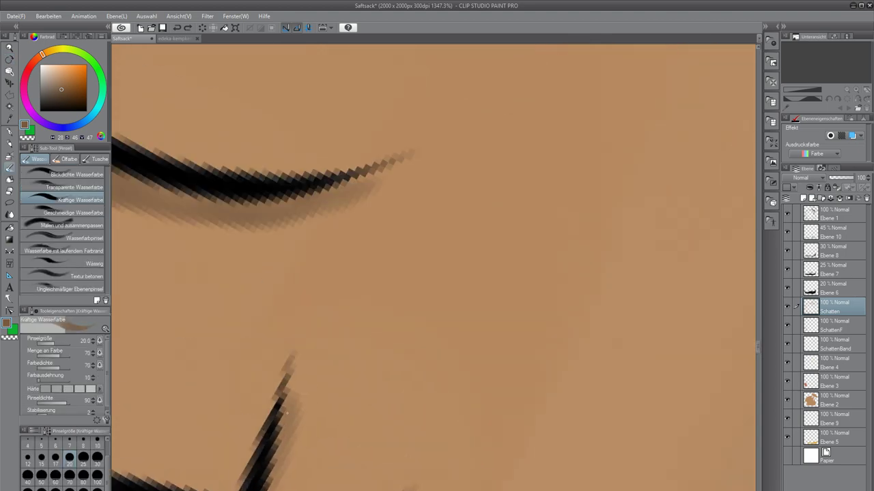
mouse_move(286, 410)
left_mouse_down()
mouse_move(298, 352)
mouse_move(290, 363)
mouse_move(302, 312)
left_mouse_up()
left_click_drag(301, 354, 314, 295)
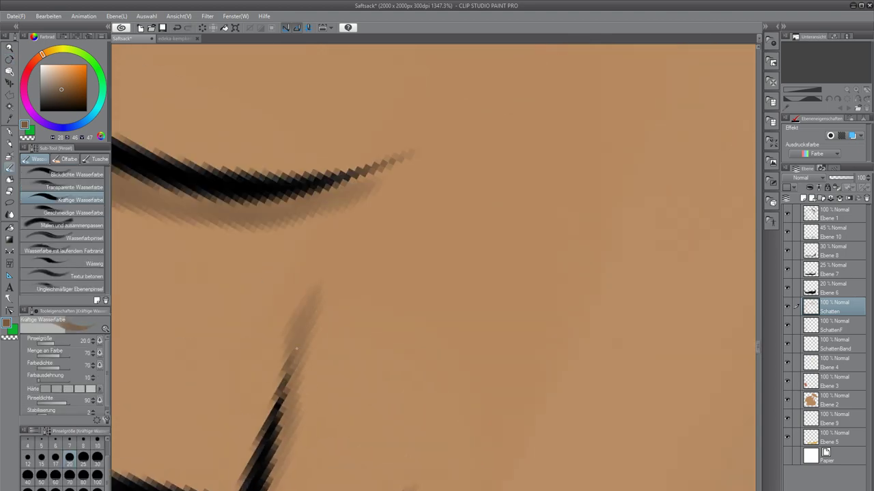
left_click_drag(319, 347, 337, 215)
mouse_move(315, 270)
left_mouse_down()
mouse_move(272, 431)
mouse_move(323, 257)
mouse_move(282, 420)
left_mouse_up()
mouse_move(285, 380)
left_mouse_down()
mouse_move(269, 456)
mouse_move(291, 323)
left_mouse_up()
left_click_drag(299, 287, 289, 388)
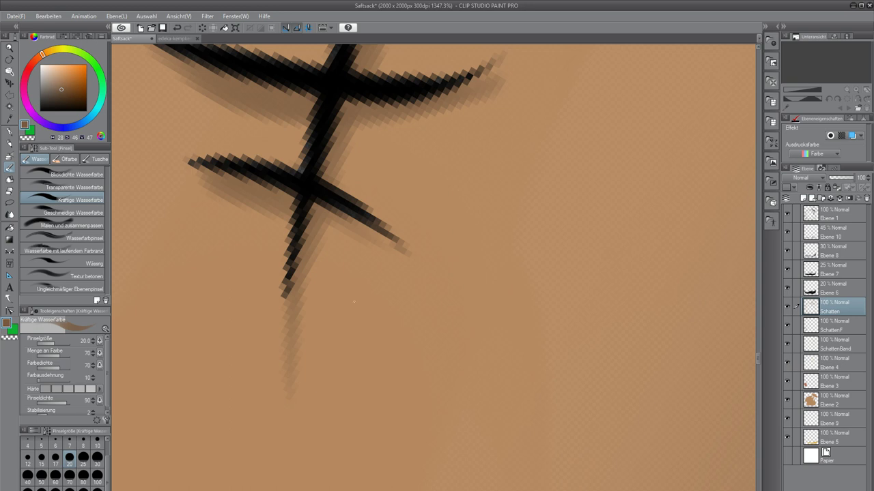
scroll(355, 301, "down", 3)
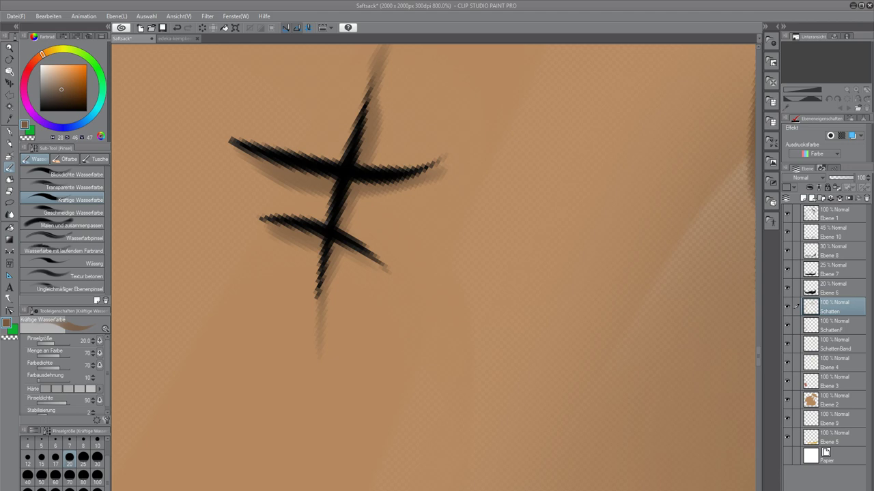
scroll(445, 305, "down", 6)
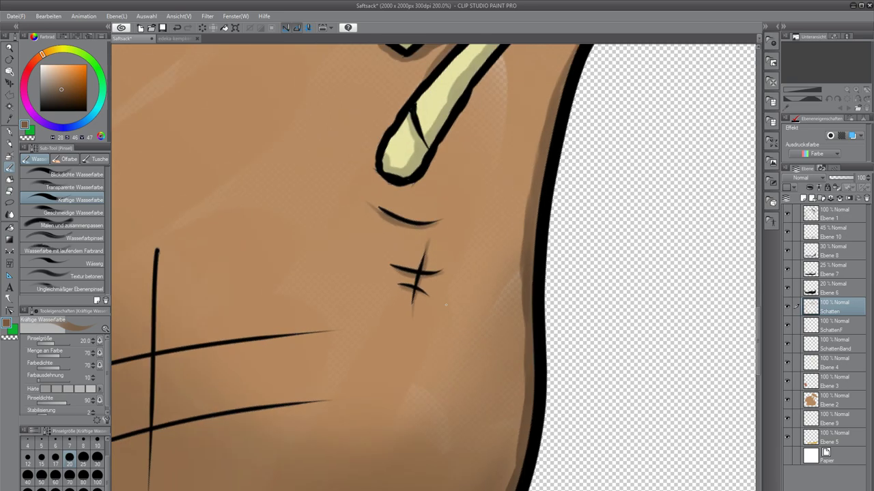
Add a new layer directly above the paper layer, select the whole canvas and fill it with black.
scroll(445, 305, "down", 6)
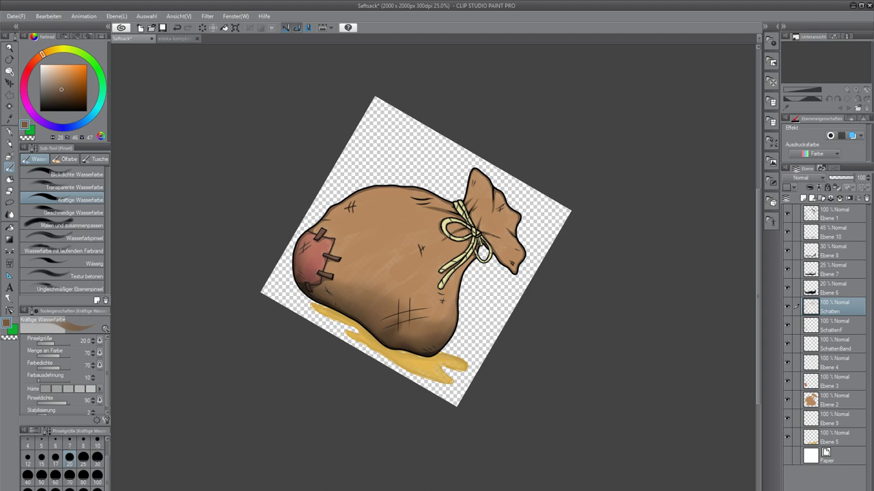
key("minus")
scroll(418, 308, "up", 2)
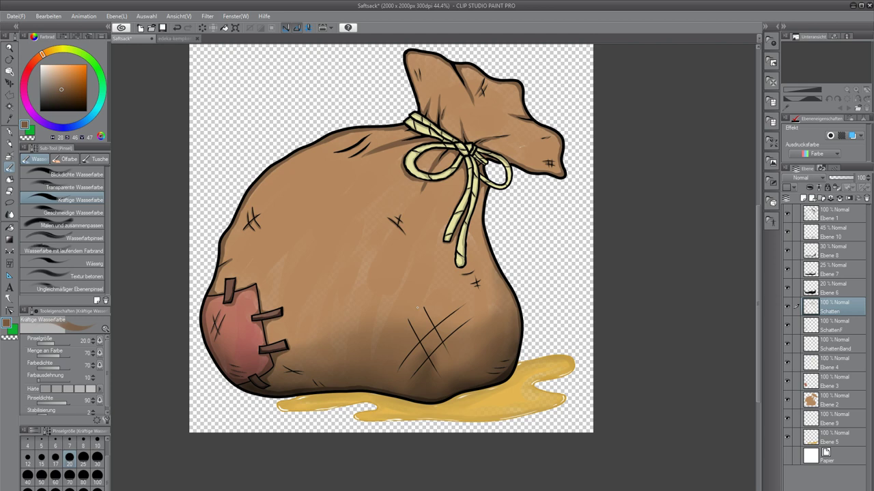
left_click(855, 462)
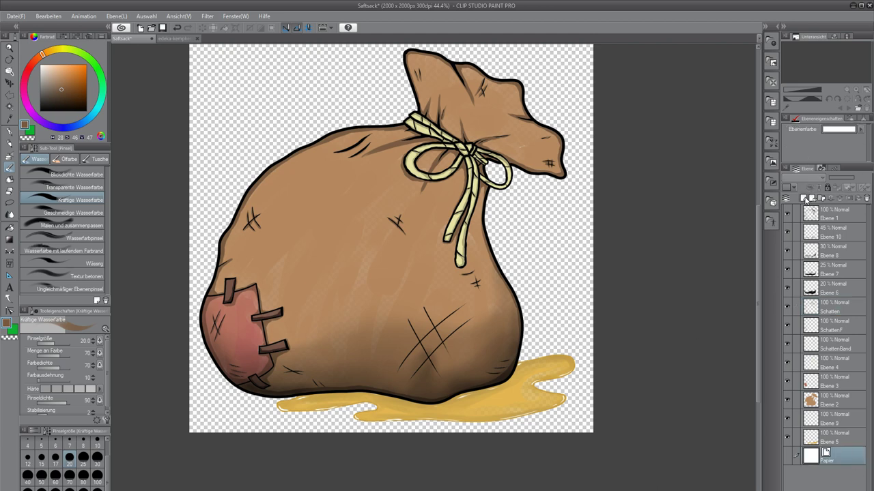
left_click(809, 197)
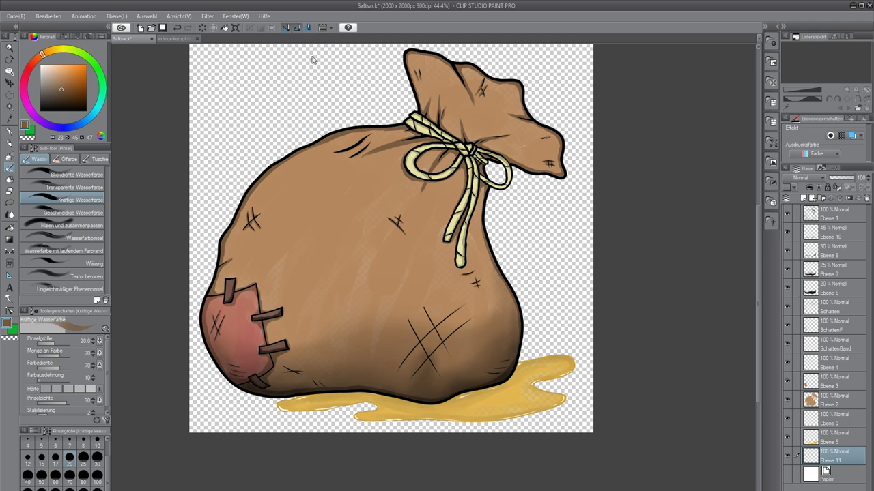
key("ctrl+a")
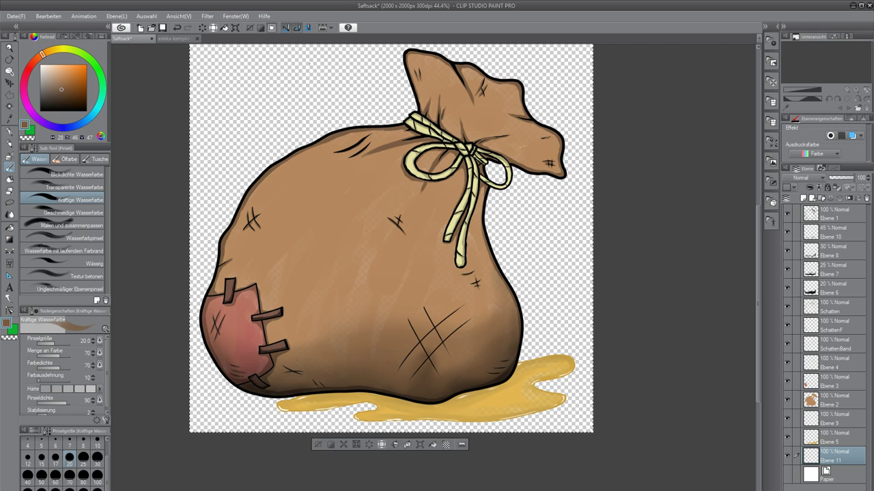
left_click(10, 228)
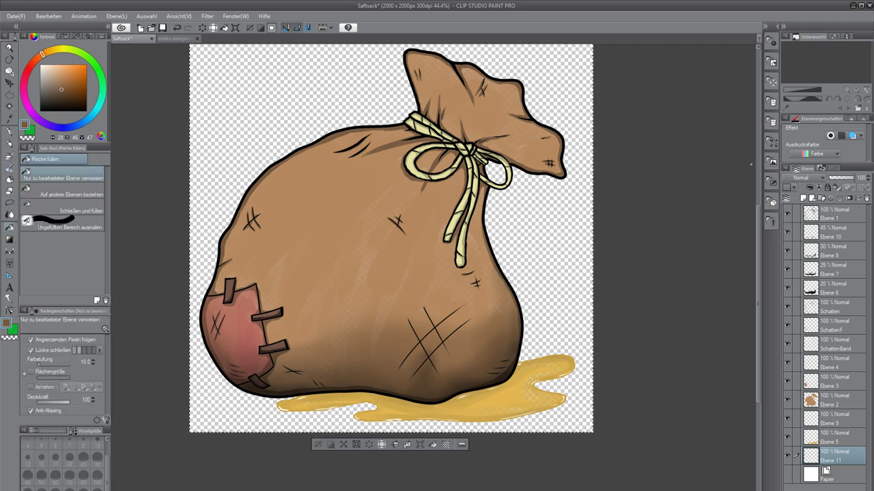
left_click(289, 109)
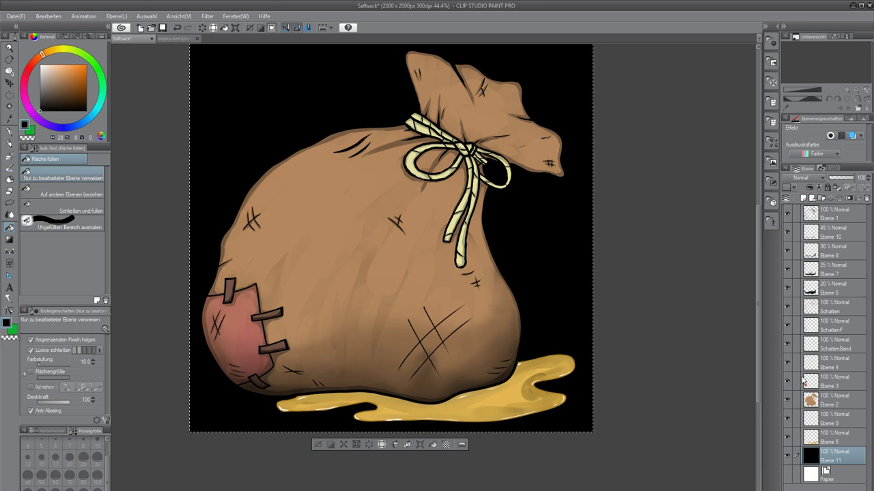
Add a new layer above Ebene 9 and undo the surplus second layer.
left_click(833, 417)
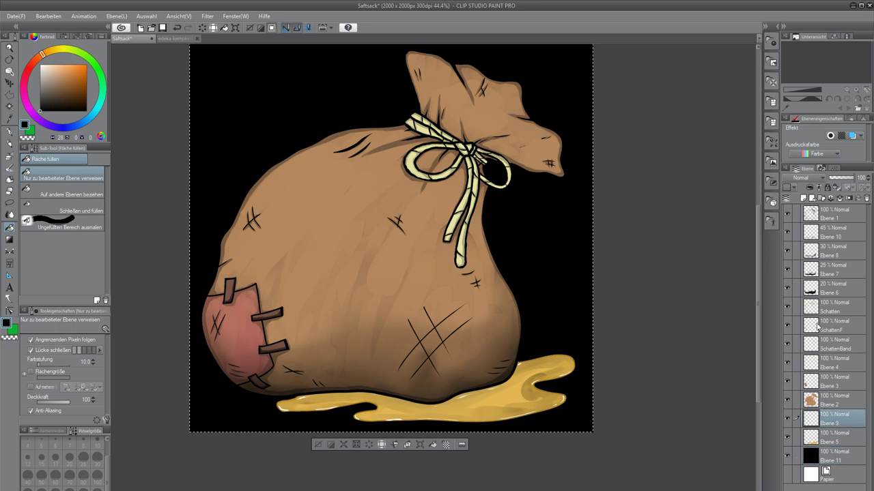
double_click(802, 198)
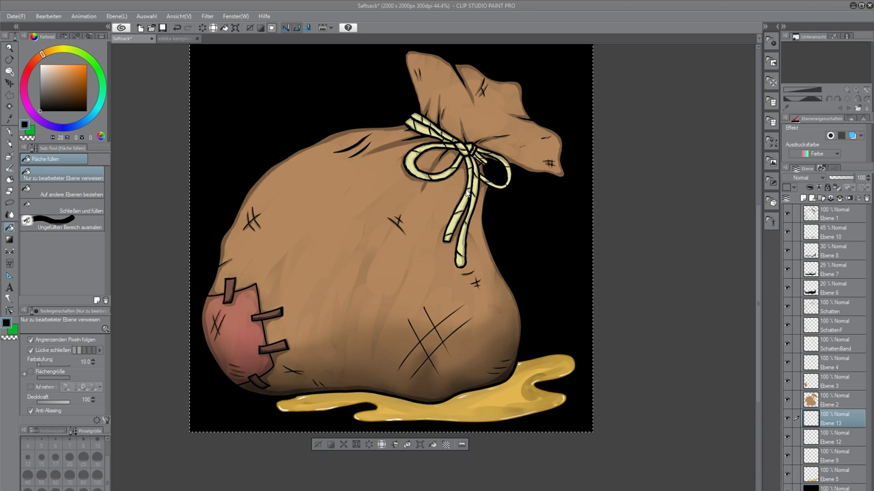
key("ctrl+z")
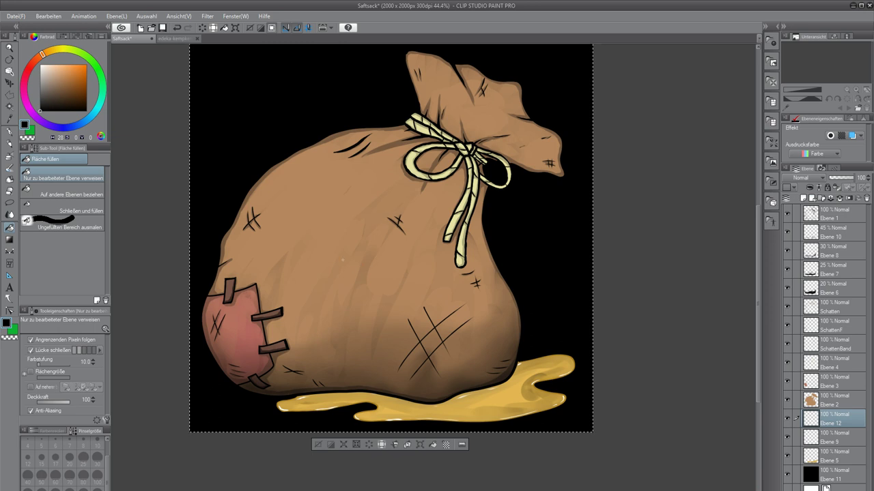
left_click_drag(348, 261, 370, 317)
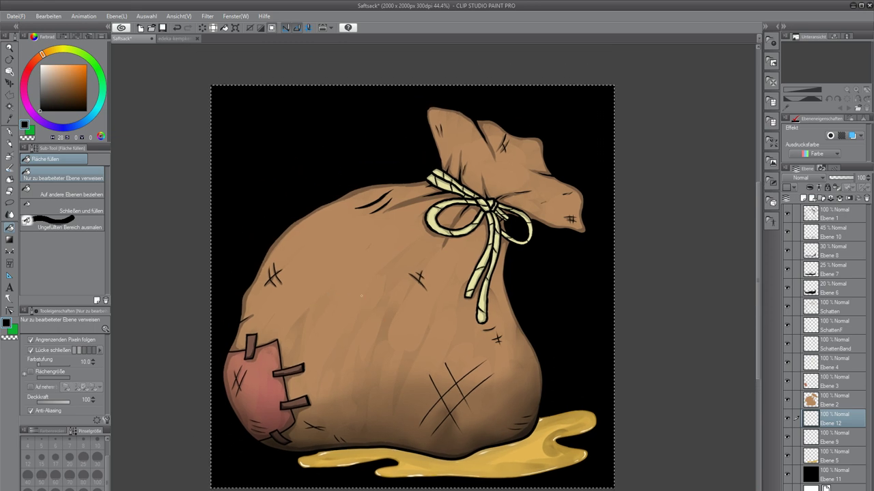
Sample the sack's light brown and set up the Hart mischen airbrush with a brush size of 200.
left_click(362, 293, "alt")
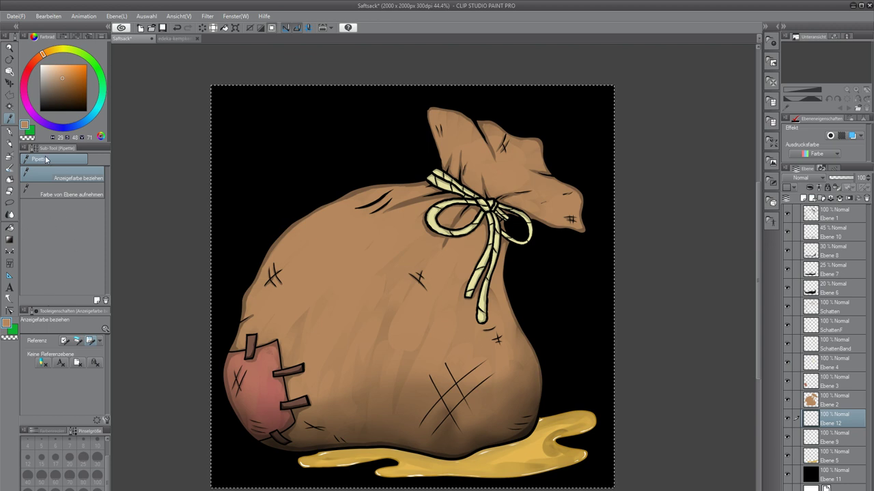
left_click(11, 156)
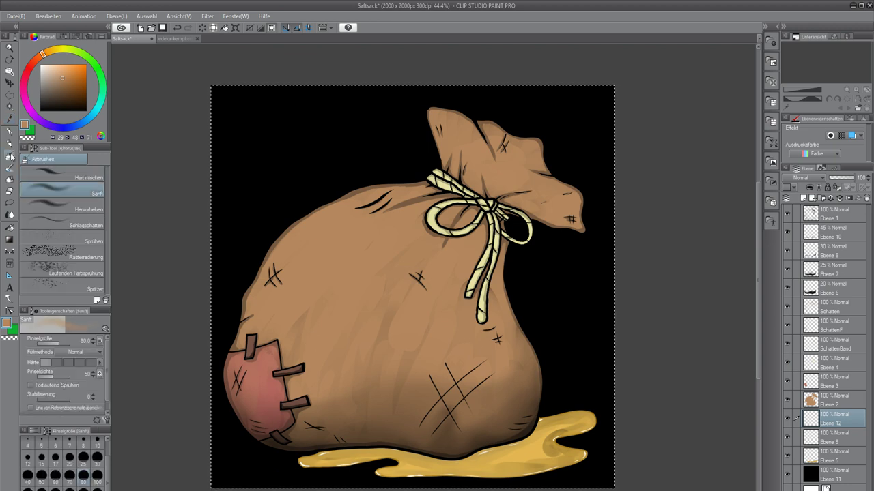
left_click(79, 176)
left_click(69, 488)
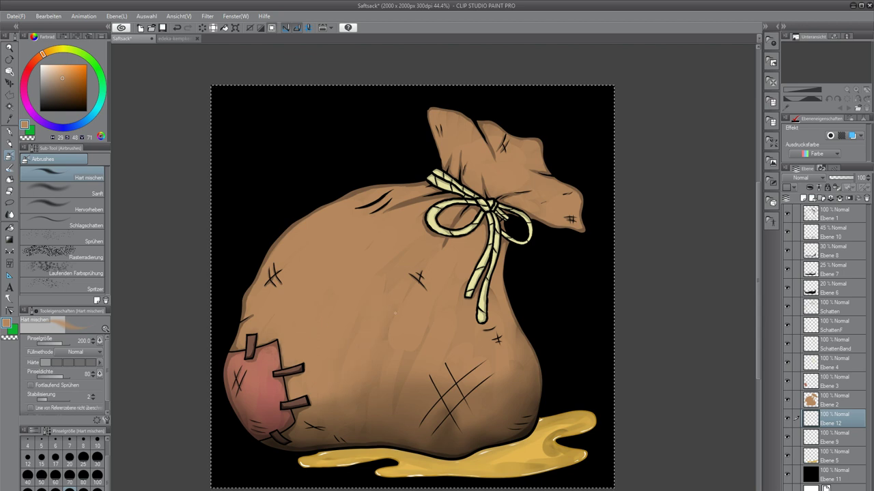
Try a brown airbrush stroke on the sack, and undo it together with the added layer and the black background fill.
mouse_move(492, 284)
left_mouse_down()
mouse_move(495, 323)
mouse_move(509, 269)
left_mouse_up()
key("ctrl+z")
key("ctrl+z")
key("ctrl+z")
key("ctrl+z")
key("ctrl+z")
key("ctrl+z")
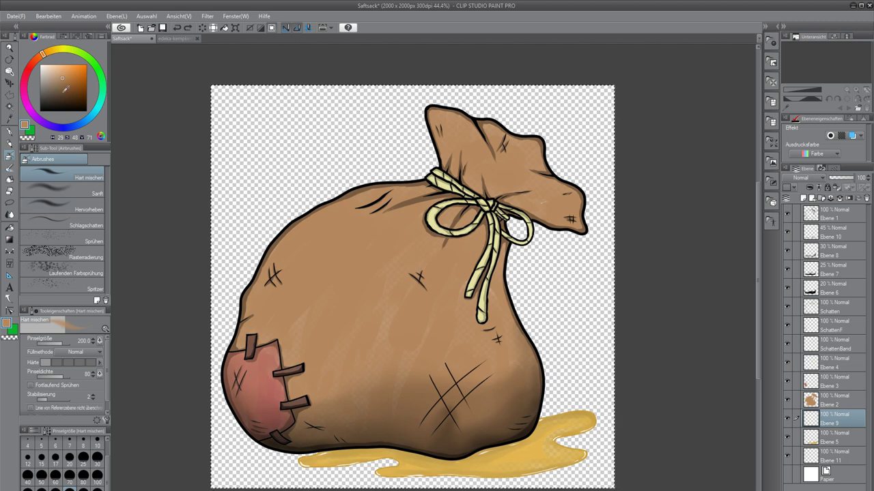
Fill Ebene 9 with black and move it below the puddle layer Ebene 5.
left_click_drag(84, 100, 39, 113)
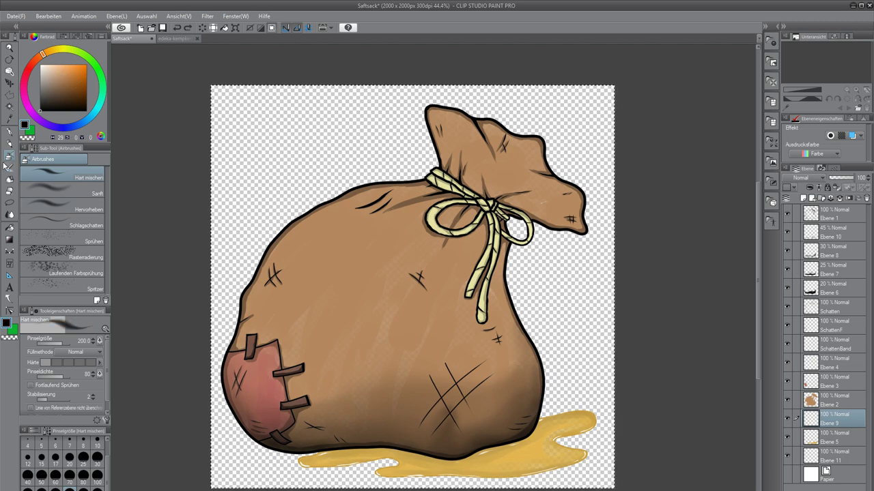
left_click(10, 227)
left_click(235, 138)
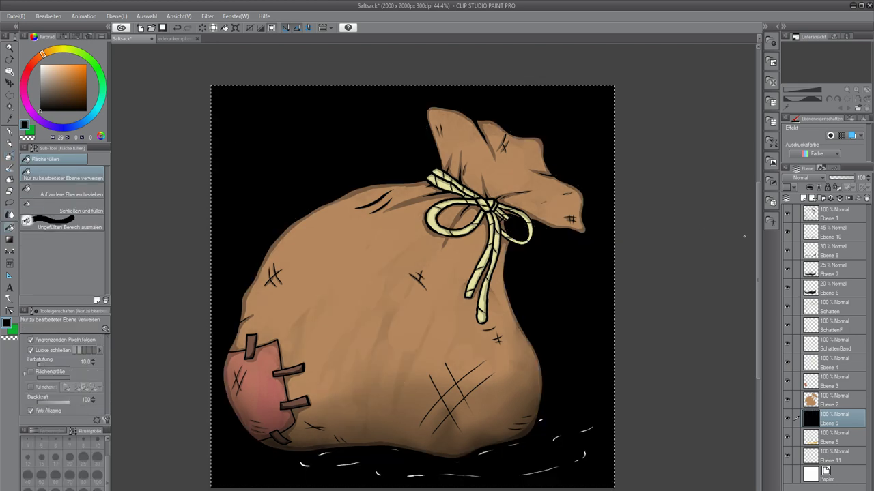
left_click_drag(835, 424, 834, 443)
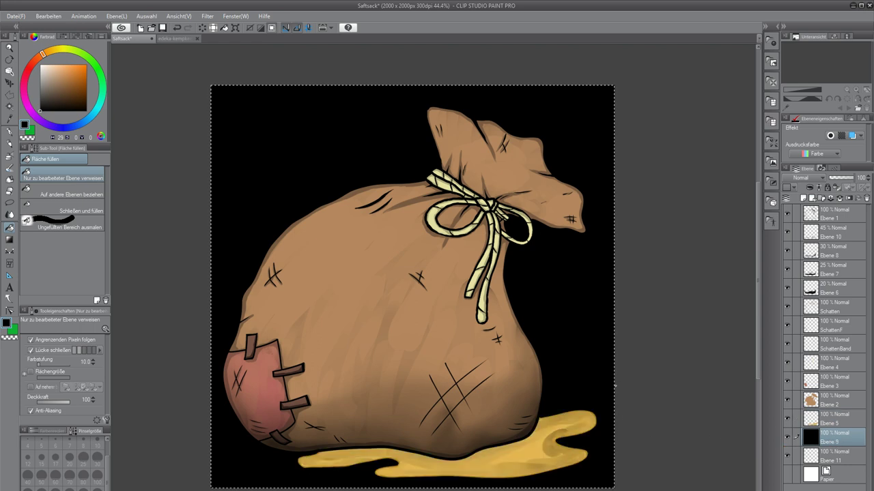
On line art layer Ebene 1, replace the full-canvas selection with an automatic selection of the sack body, the red patch and the sack's neck.
left_click(829, 213)
key("w")
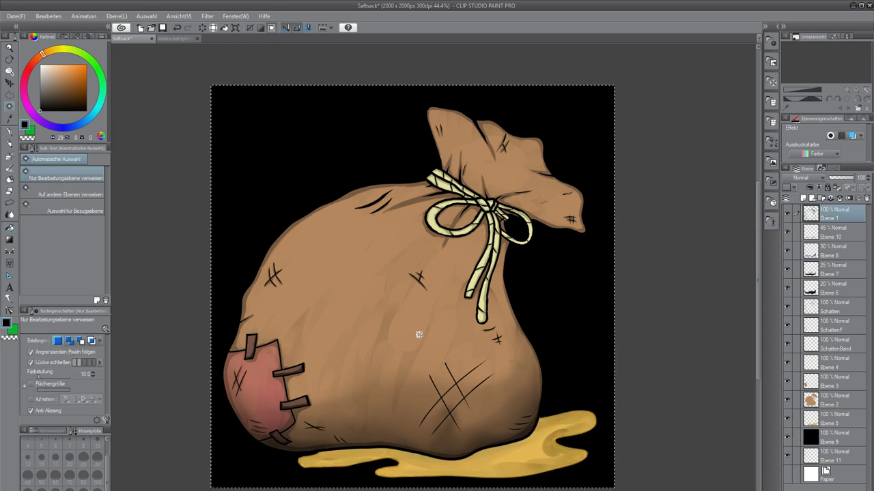
key("g")
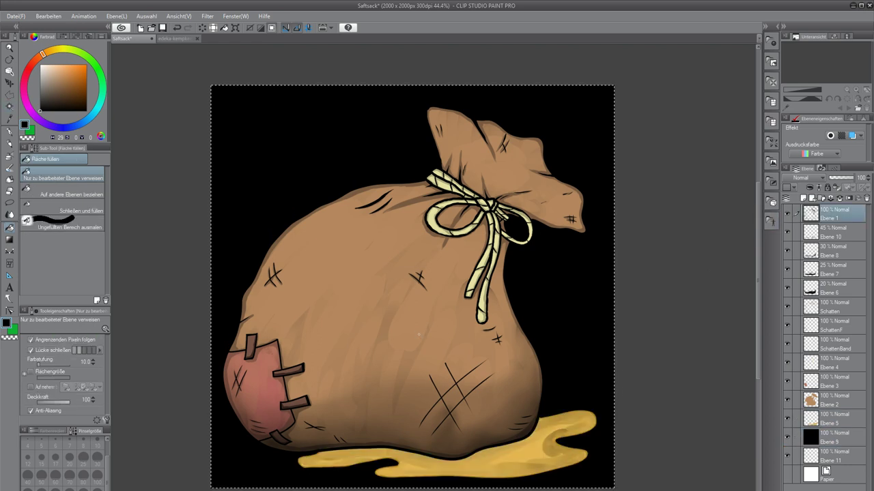
key("w")
key("g")
key("ctrl+d")
key("w")
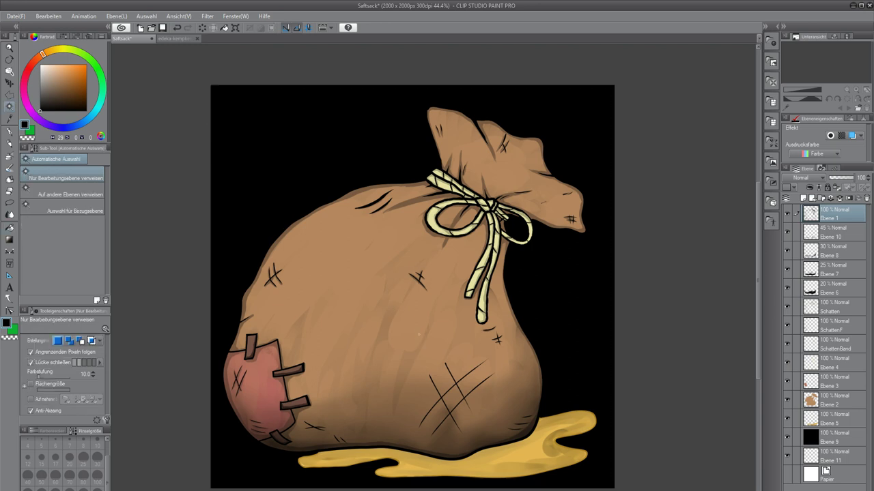
left_click(418, 335)
left_click(265, 384, "shift")
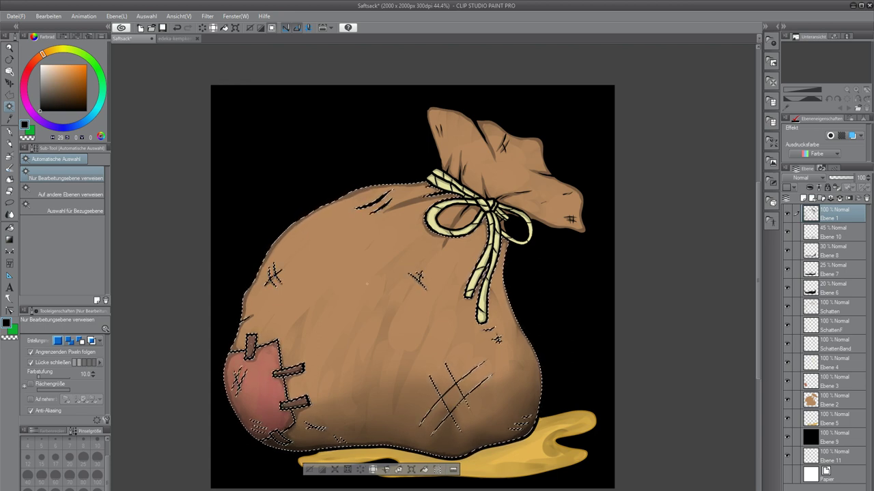
left_click(506, 172, "shift")
key("g")
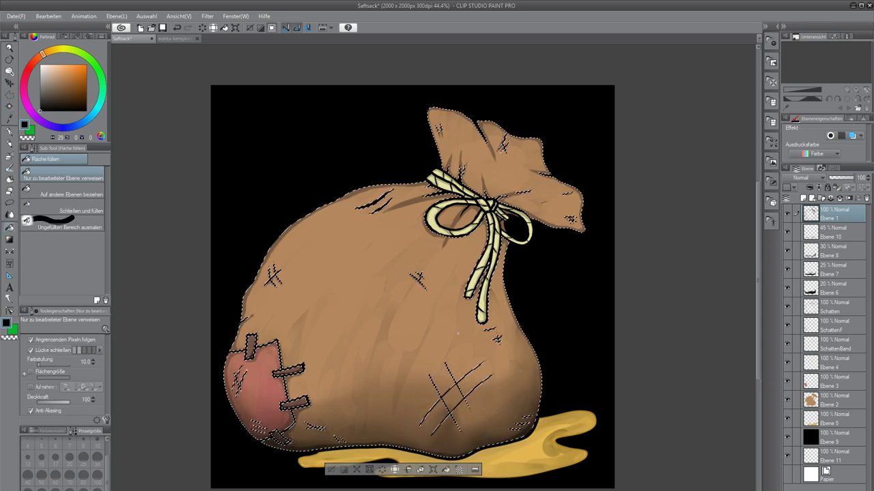
Add a new layer between the sack colour layer Ebene 2 and the puddle layer Ebene 5.
scroll(457, 333, "down", 2)
scroll(457, 333, "up", 1)
scroll(457, 333, "down", 1)
scroll(457, 333, "up", 1)
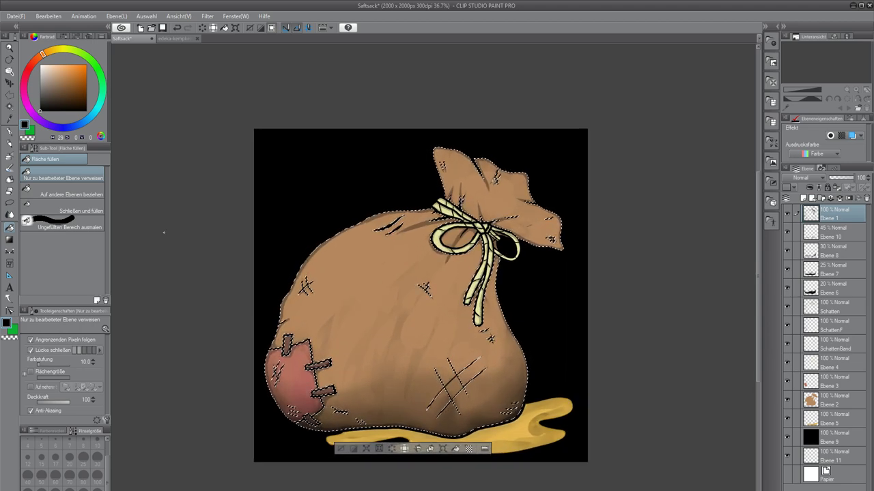
left_click(838, 399)
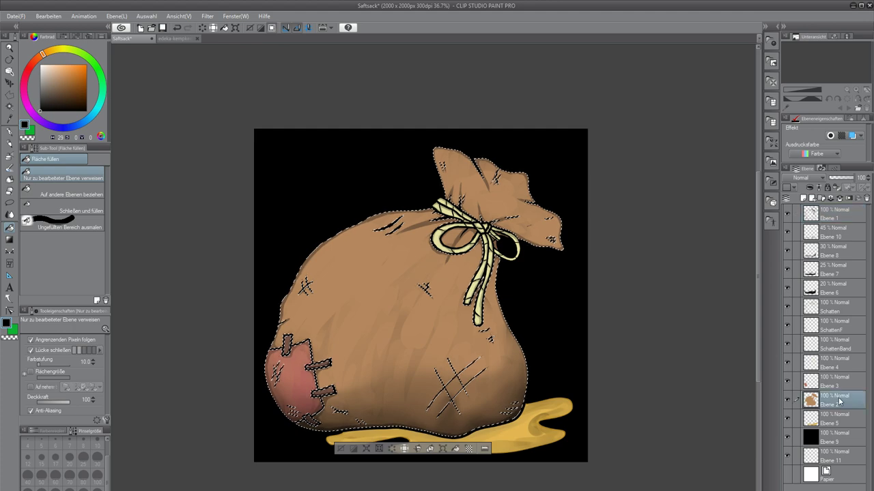
left_click(833, 419)
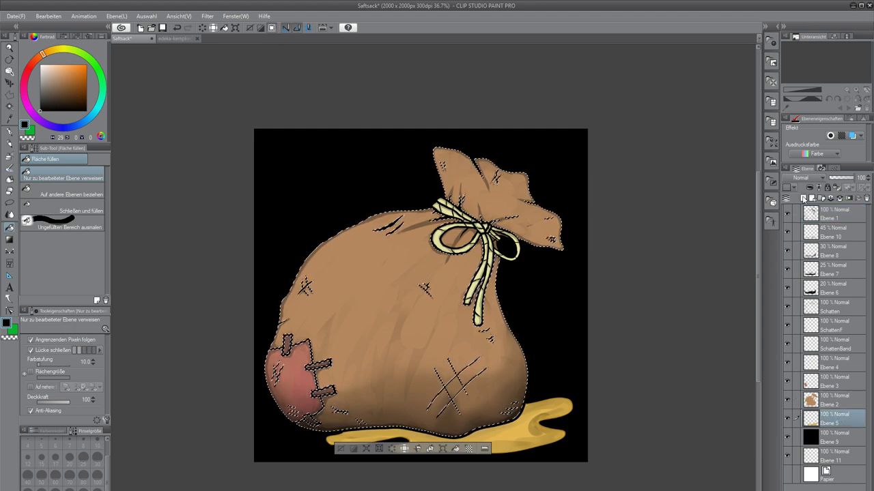
left_click(802, 199)
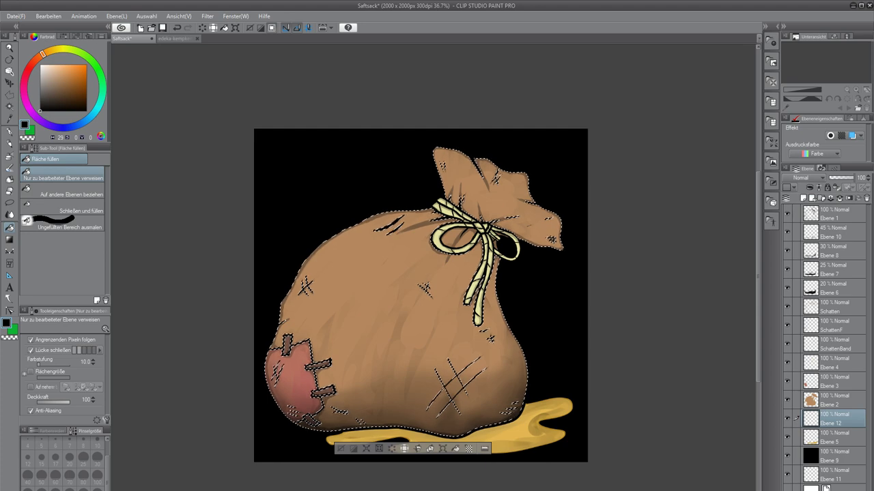
Airbrush black beneath the middle of the sack on the new layer with the Hart mischen brush.
key("b")
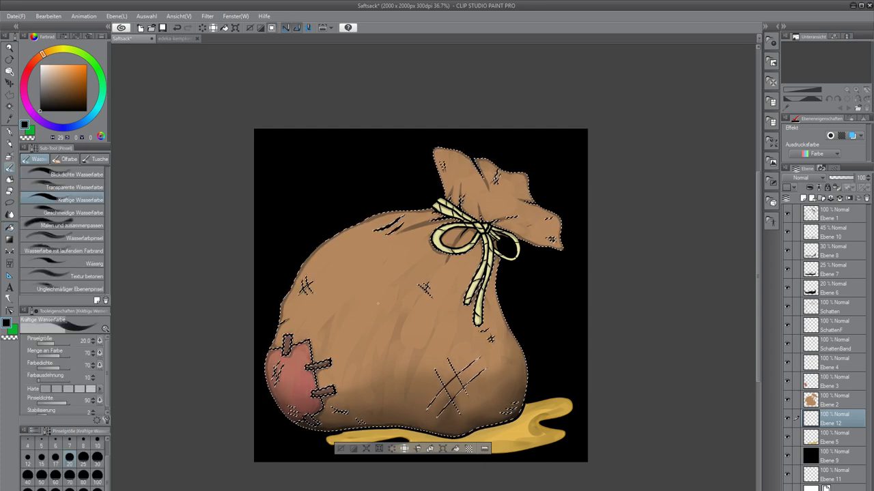
key("b")
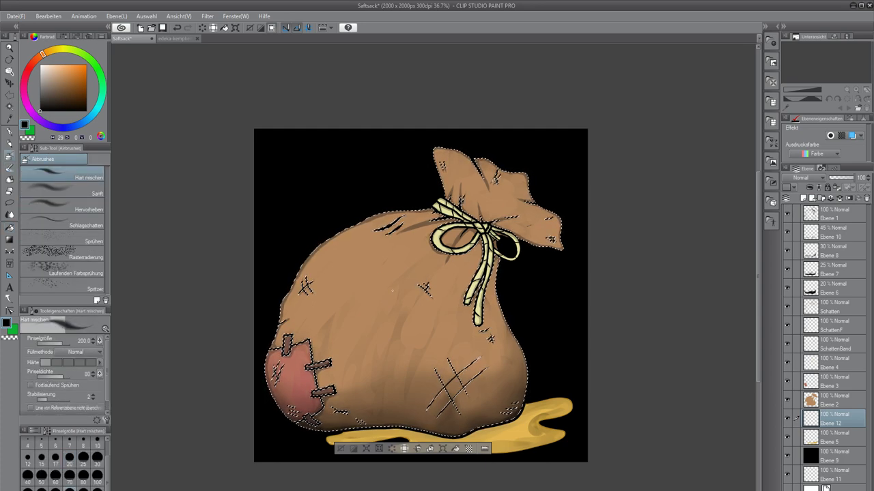
left_click_drag(432, 328, 430, 338)
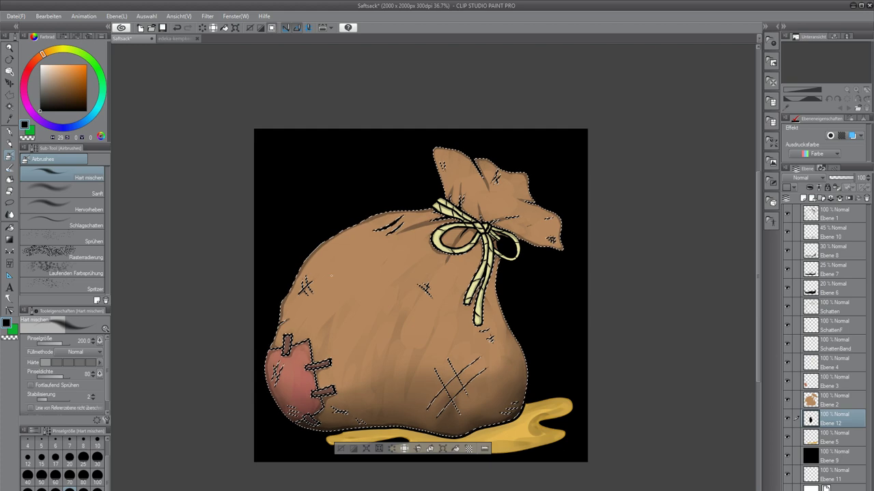
Sample the sack's light brown and airbrush it beneath the sack body within the selection to cover the translucent areas.
key("i")
left_click(354, 291)
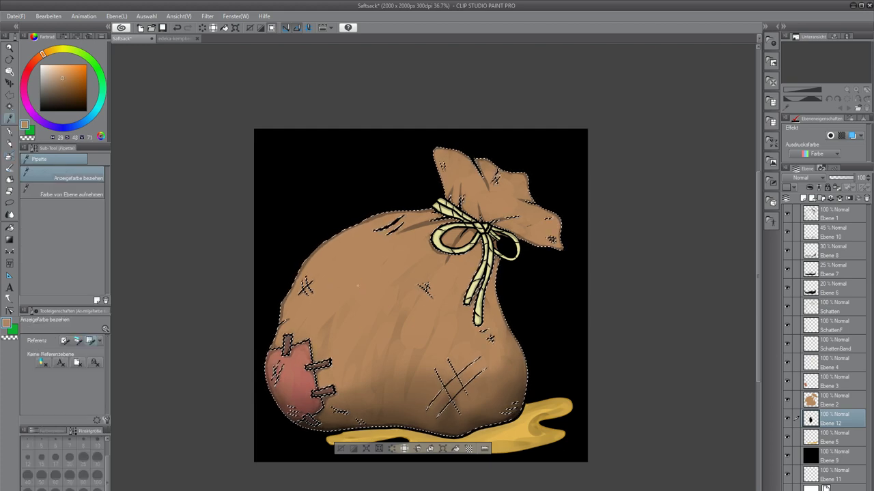
key("b")
key("b")
key("b")
key("b")
key("b")
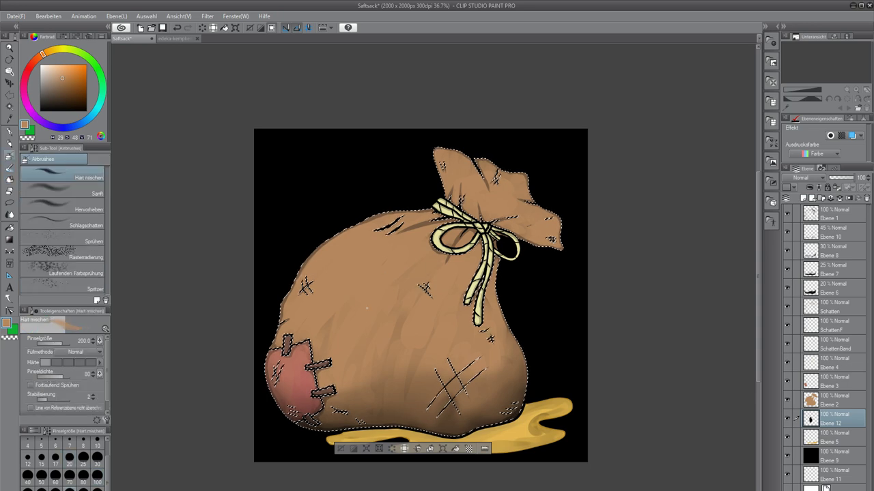
left_click_drag(393, 329, 408, 282)
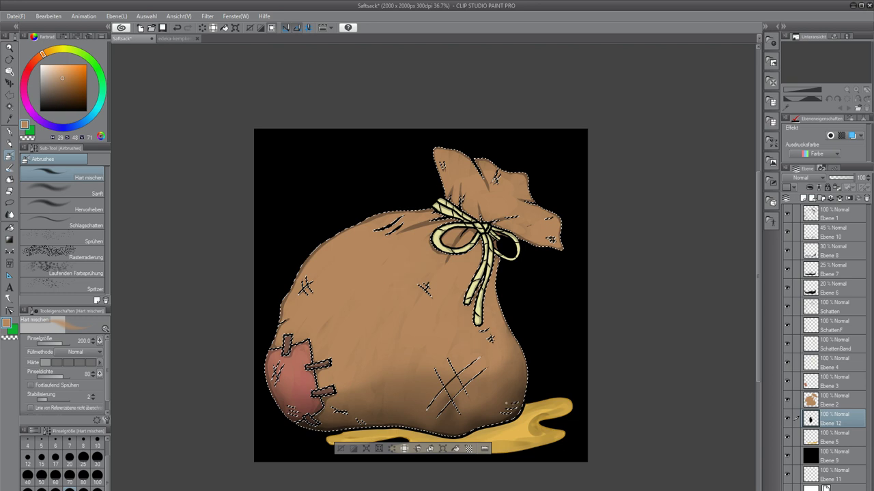
left_click_drag(341, 328, 312, 329)
left_click_drag(508, 388, 364, 388)
Toggle the black background layer Ebene 9 off and on to compare the sack against both backgrounds.
left_click(788, 457)
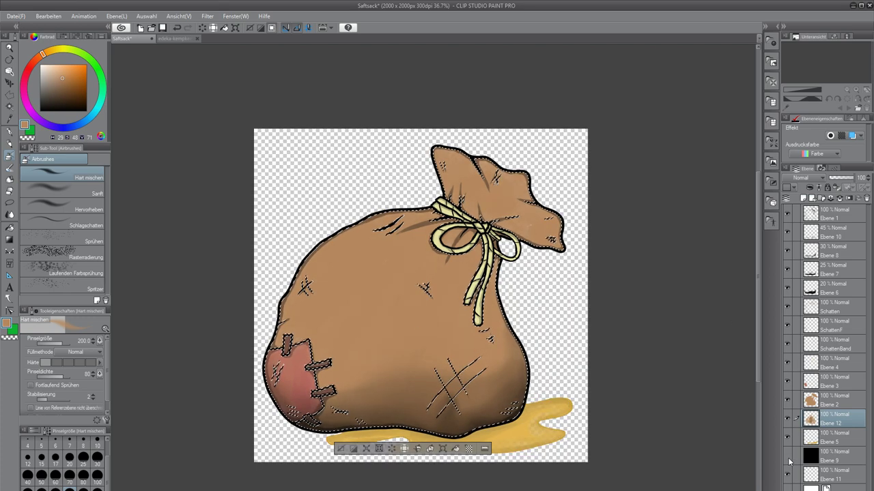
left_click(789, 457)
left_click(788, 456)
left_click(788, 456)
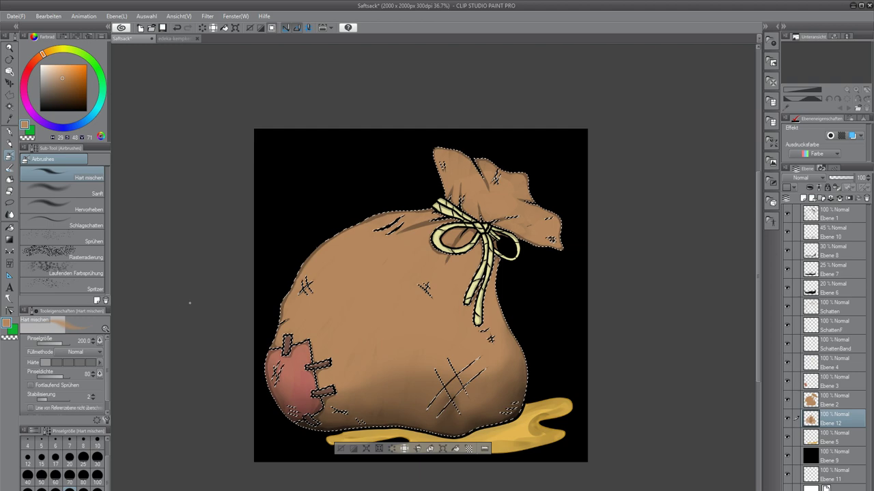
Undo the latest airbrushing on Ebene 12, repaint beneath the sack body more sparingly, and set a darker brown (HSV 29, 44, 57).
left_click_drag(411, 352, 437, 313)
left_click_drag(360, 352, 374, 288)
key("ctrl+z")
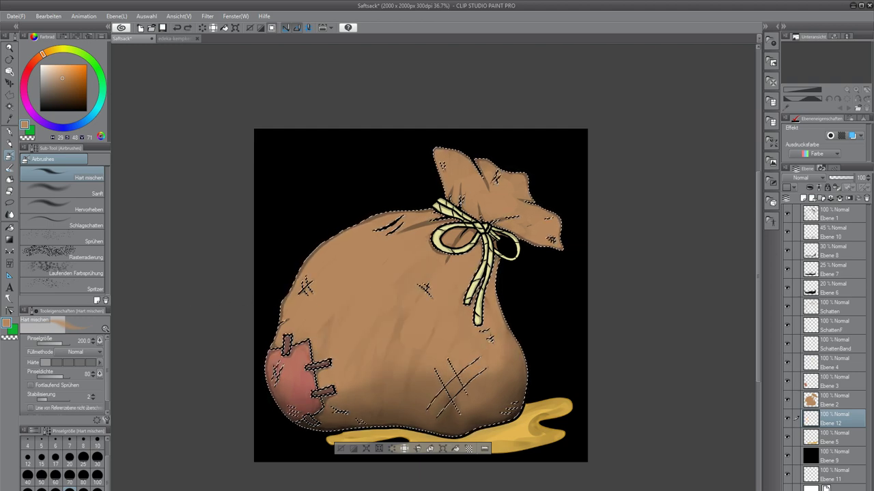
left_click_drag(413, 332, 400, 354)
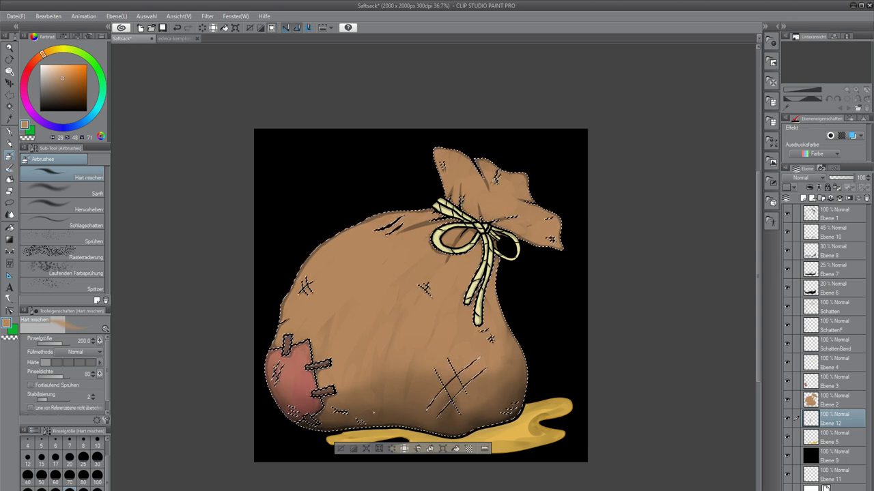
left_click(61, 85)
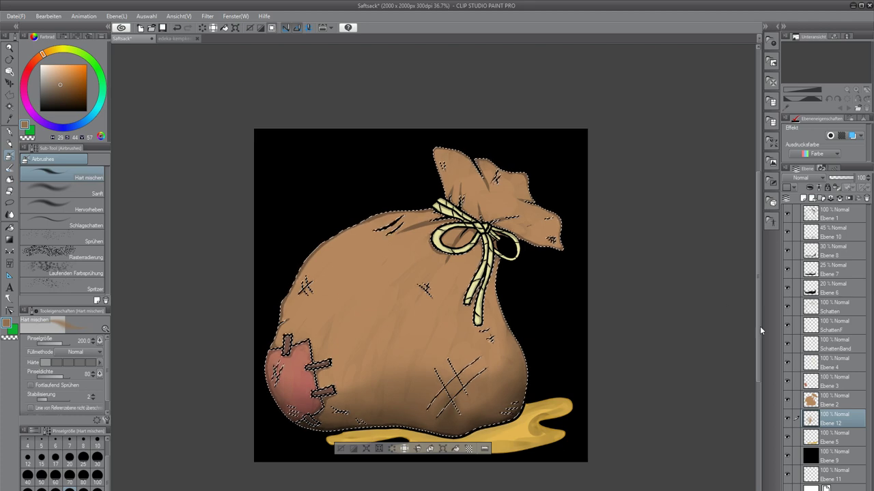
Toggle the black background layer Ebene 9 to check the sack's coverage, leaving the layer hidden.
left_click(787, 456)
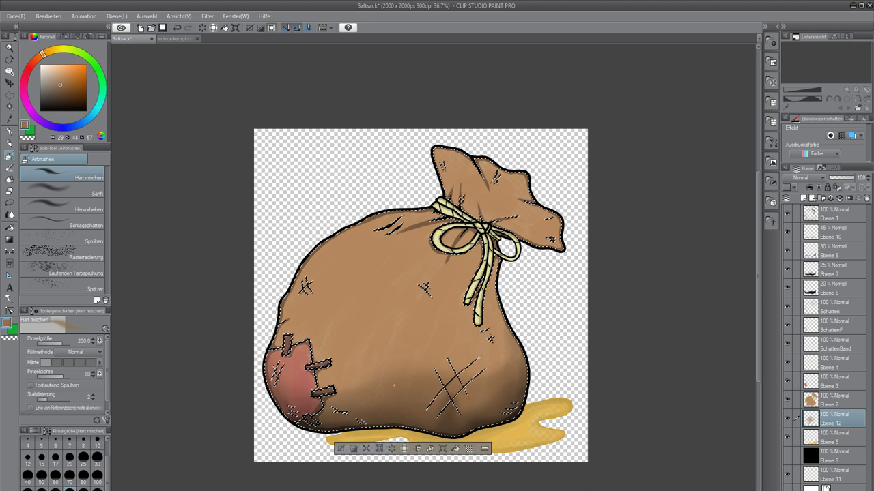
left_click(787, 456)
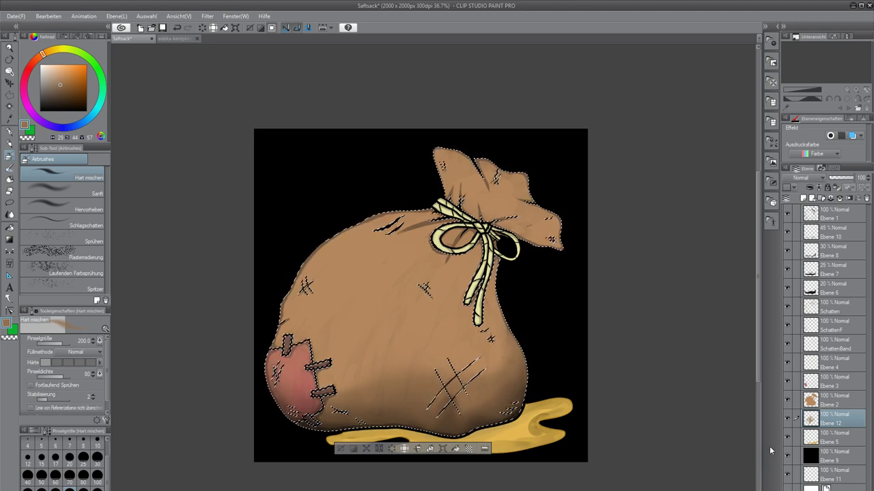
left_click(786, 456)
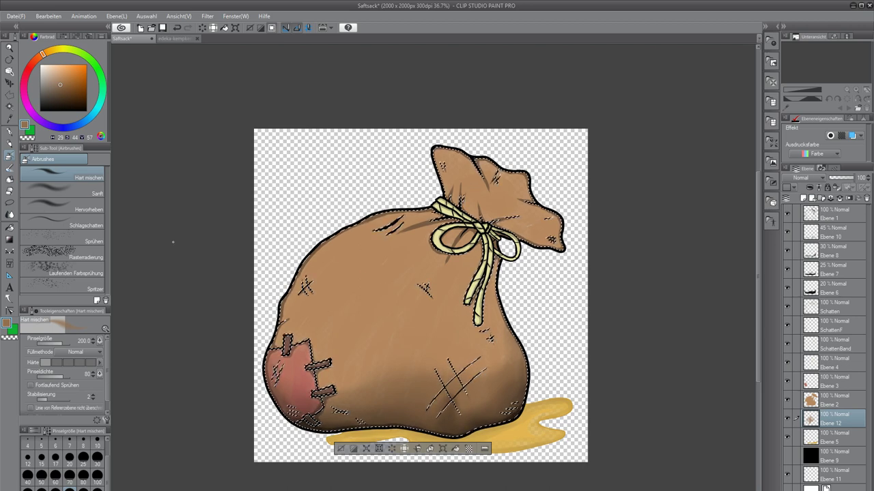
Add a new layer directly above the sack colour layer Ebene 2 and choose the Kräftige Wasserfarbe brush.
left_click(816, 406)
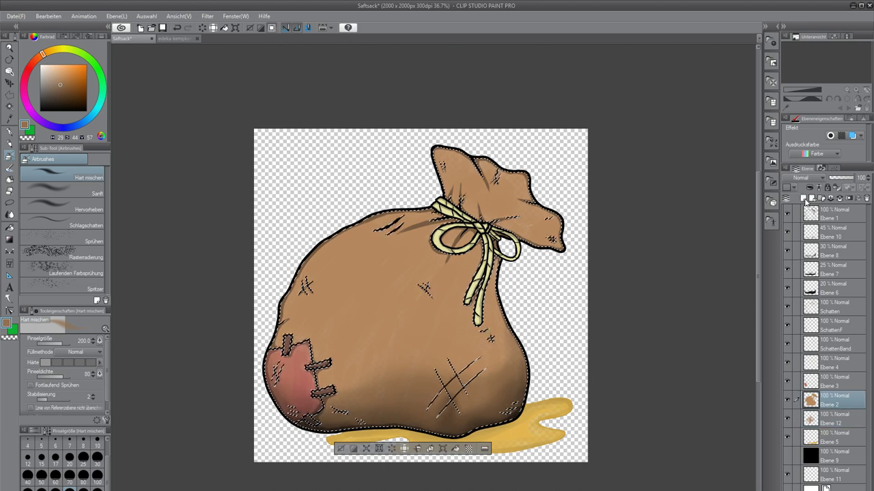
left_click(804, 199)
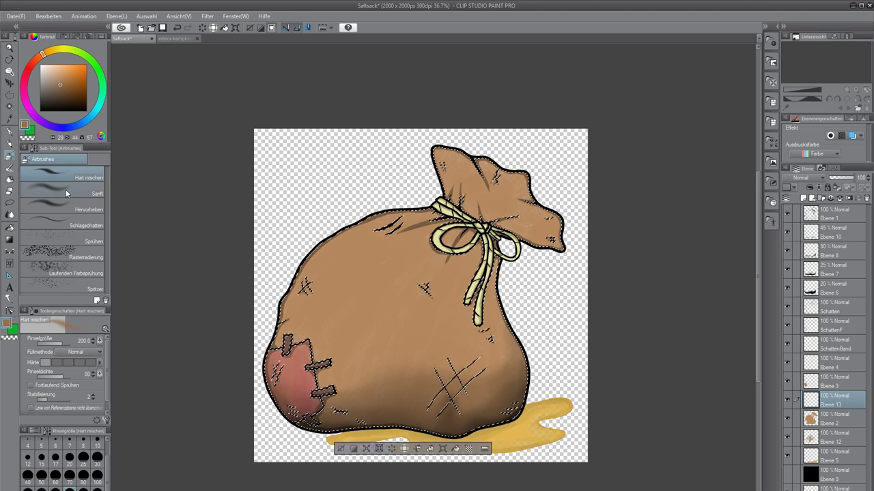
key("b")
key("b")
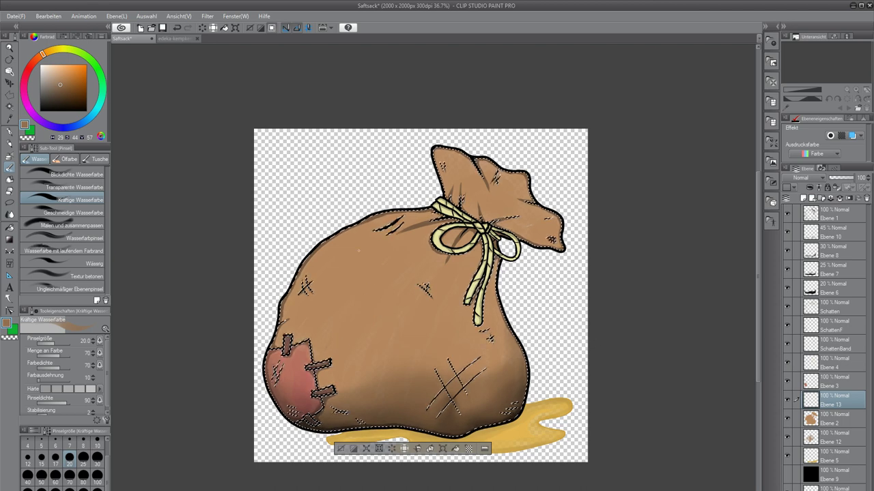
Paint a diagonal brown fold on the middle of the sack body at brush size 100 and blend it softly with Überblenden.
left_click(97, 489)
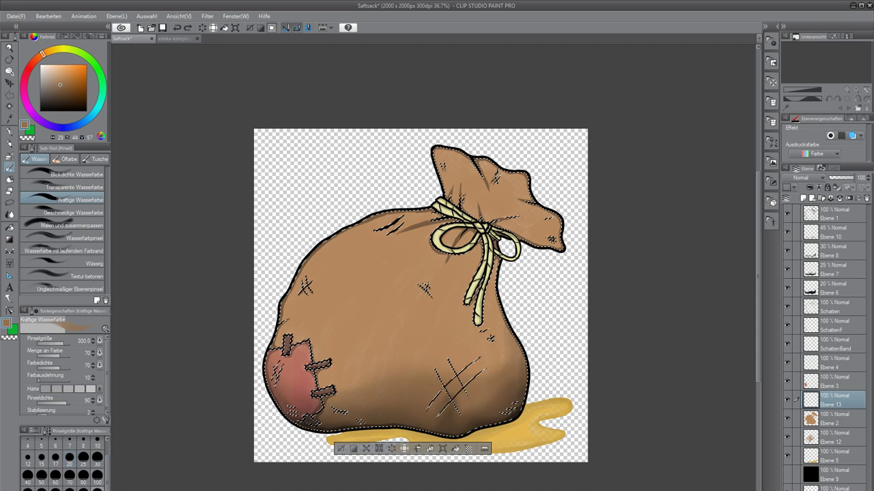
key("ctrl+z")
left_click(99, 480)
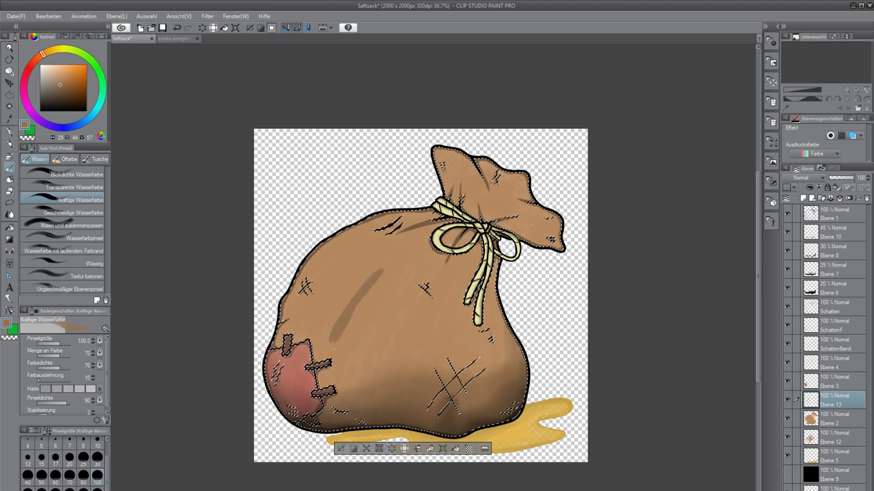
left_click(10, 214)
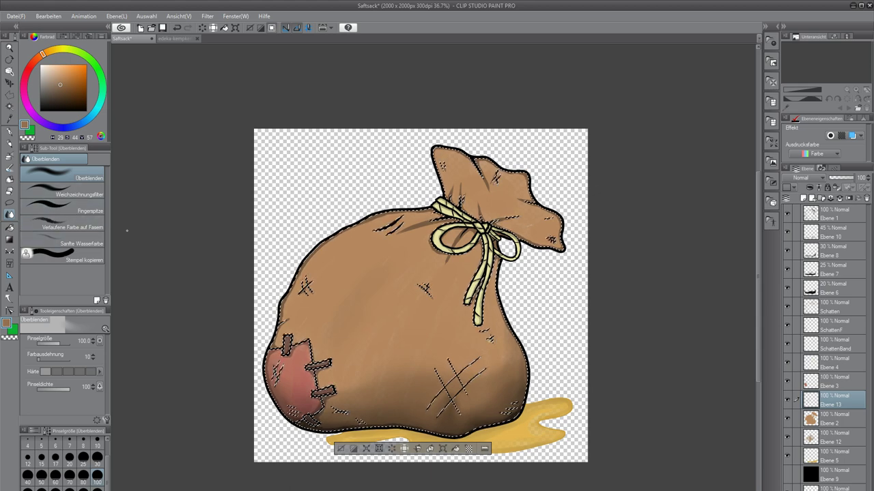
Paint fold lines along the sack's upper left side in darker brown (HSV 29, 49, 49) and soften them with Weichzeichnungsfilter at size 100.
key("b")
left_click_drag(62, 85, 62, 88)
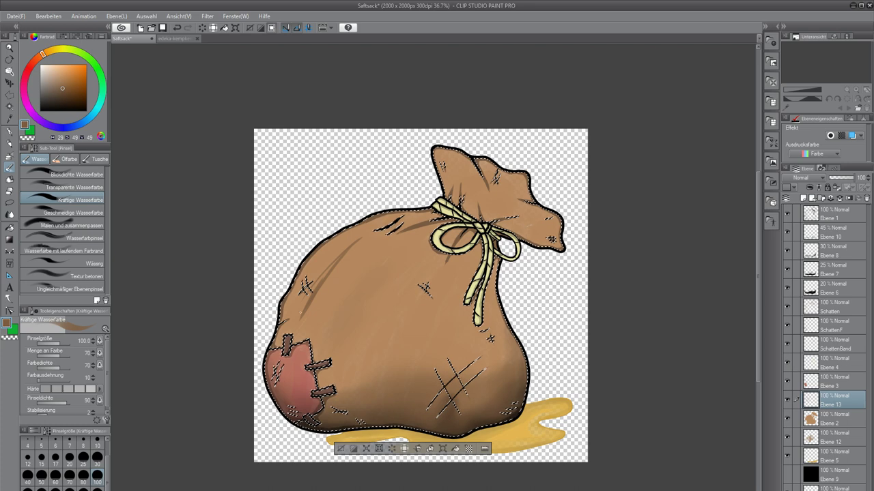
left_click(10, 216)
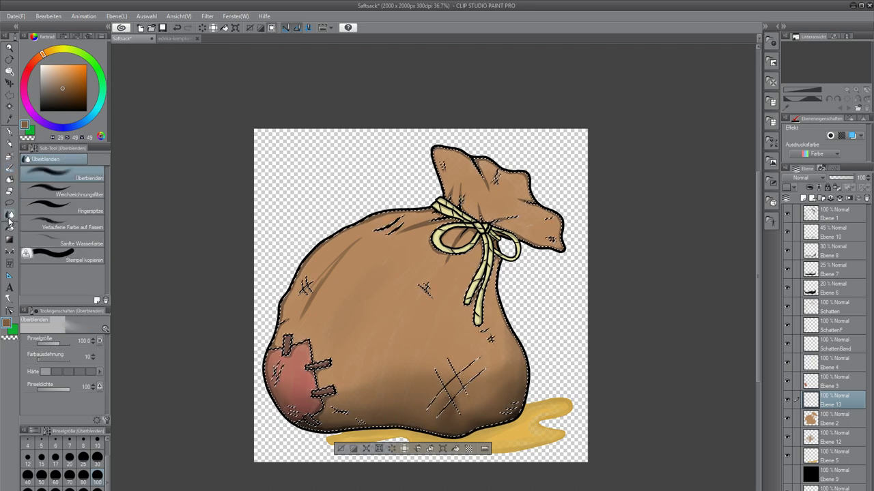
left_click(79, 194)
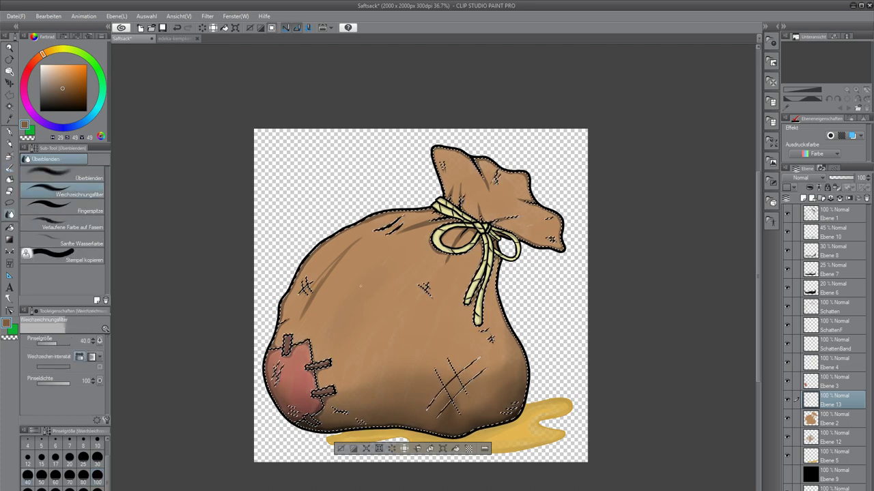
left_click(97, 476)
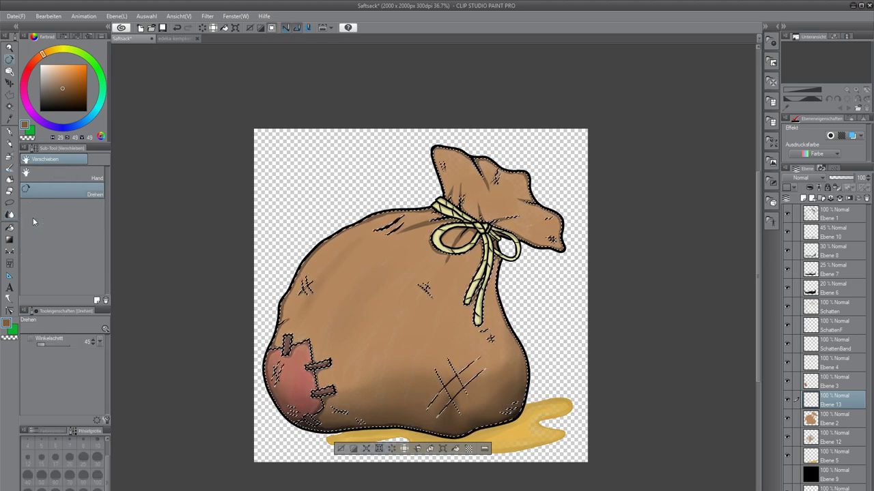
Paint several short, slanted fold shadows across the sack body with Kräftige Wasserfarbe and soften them with Weichzeichnungsfilter.
key("b")
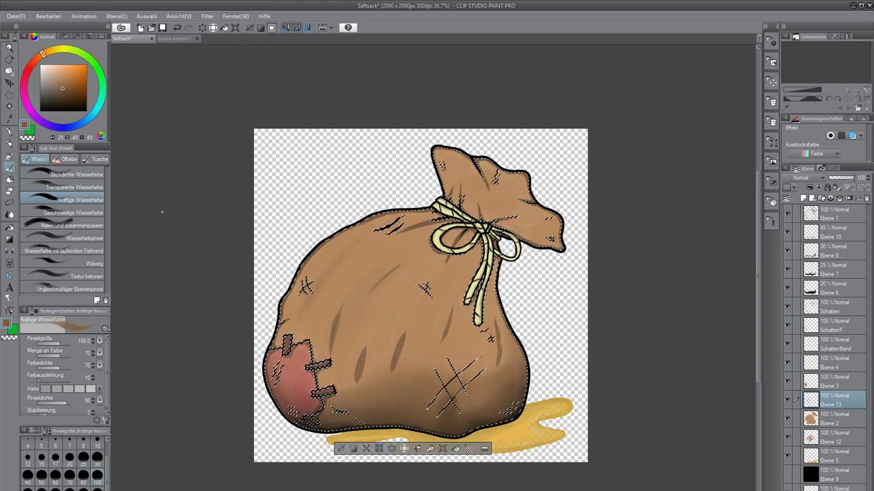
key("j")
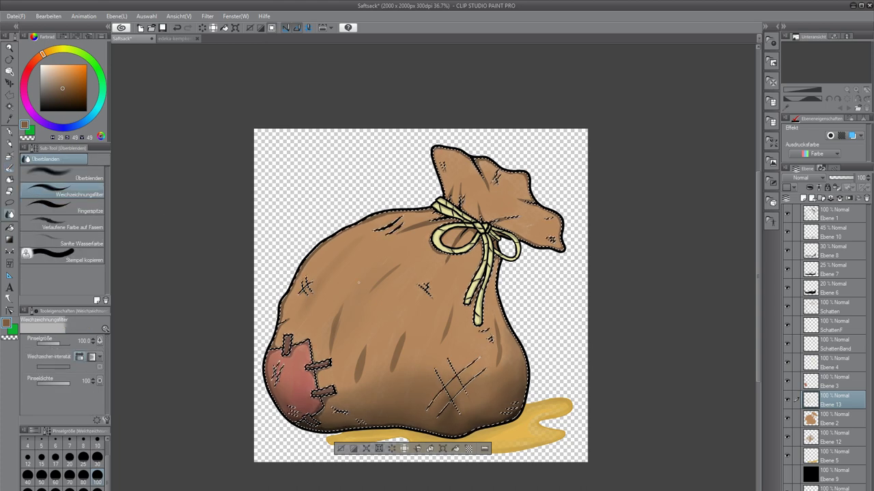
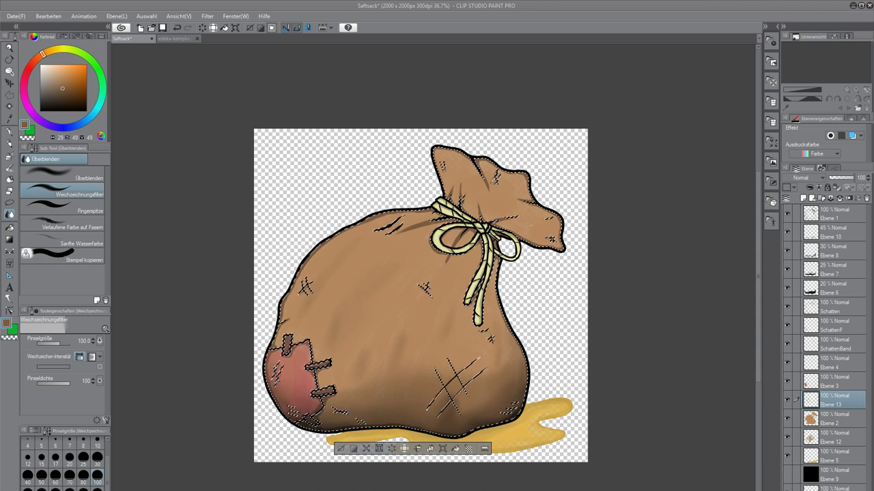
Add more short fold shadows at the sack's upper left, centre, lower middle and right edge, and blur them with Weichzeichnungsfilter.
key("ctrl+plus")
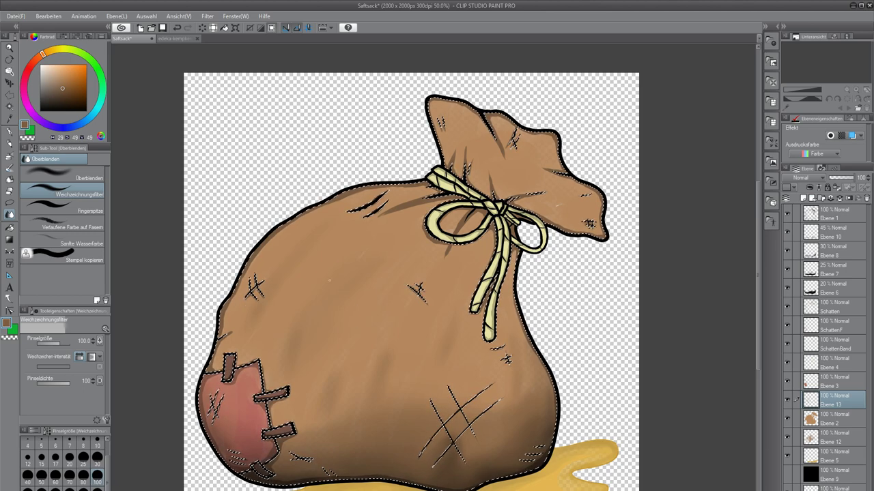
key("b")
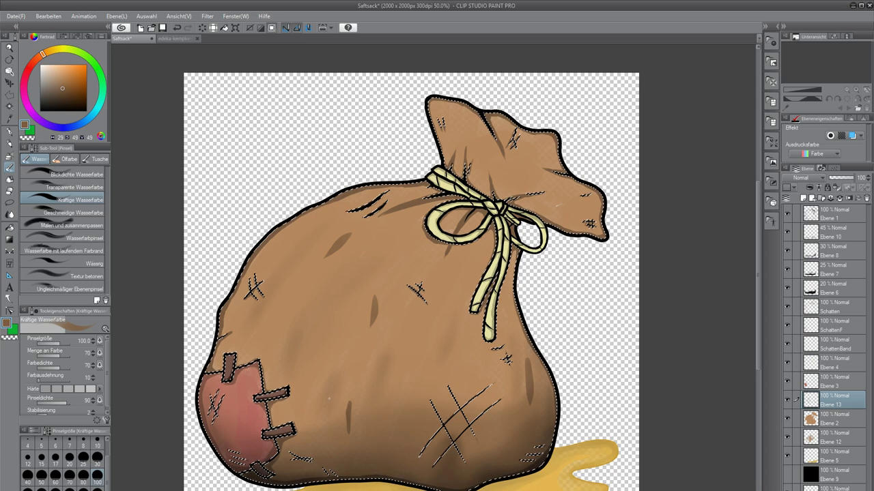
key("j")
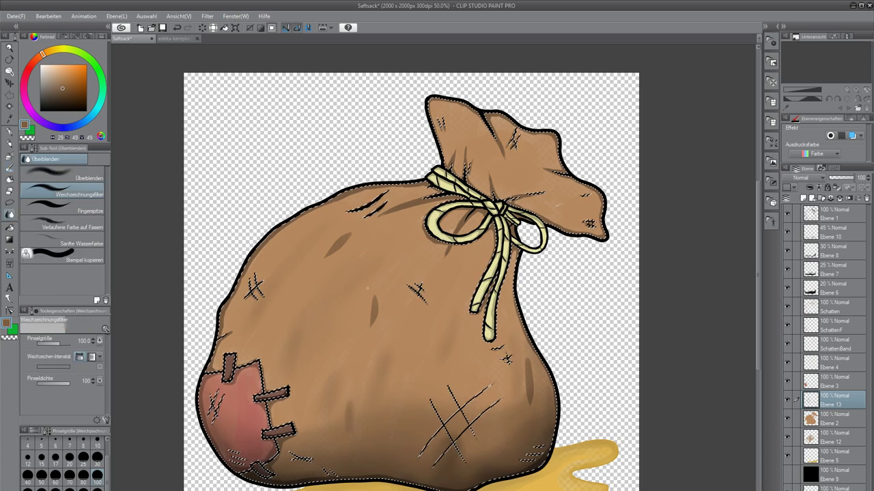
left_click_drag(374, 326, 360, 351)
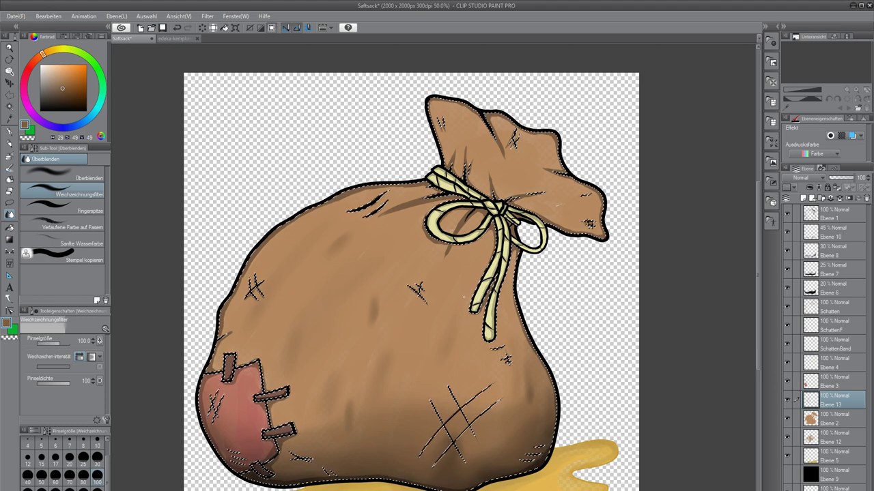
Redraw the narrow fold shadow beside the hanging ribbon ends, reduce the brush size to 25, and soften the fold with Weichzeichnungsfilter.
key("r")
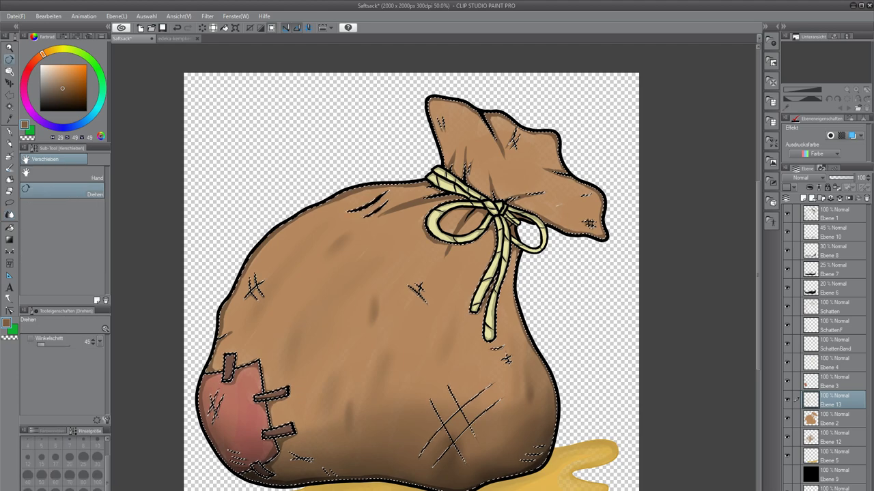
key("b")
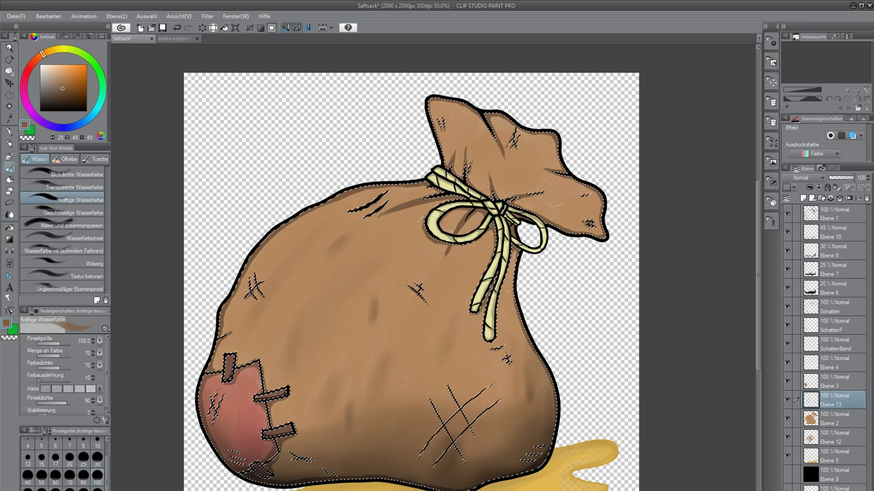
key("ctrl+z")
left_click_drag(507, 294, 507, 328)
key("ctrl+z")
left_click_drag(506, 292, 507, 328)
left_click(83, 457)
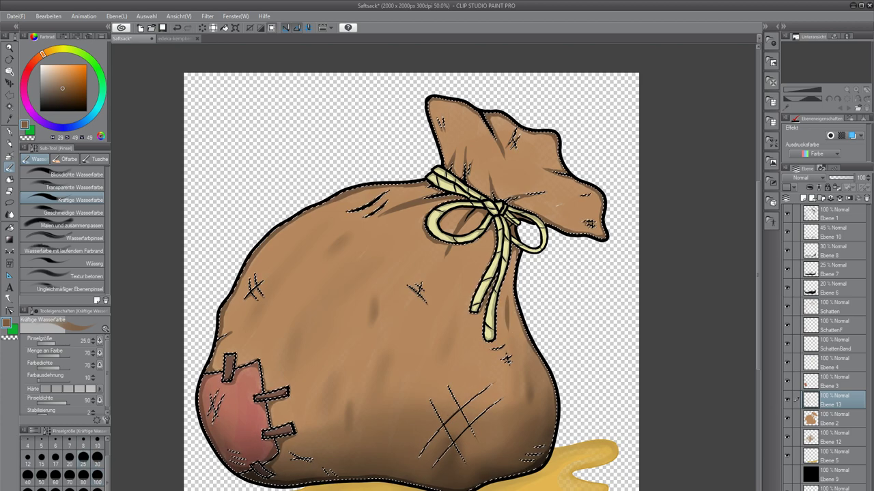
key("j")
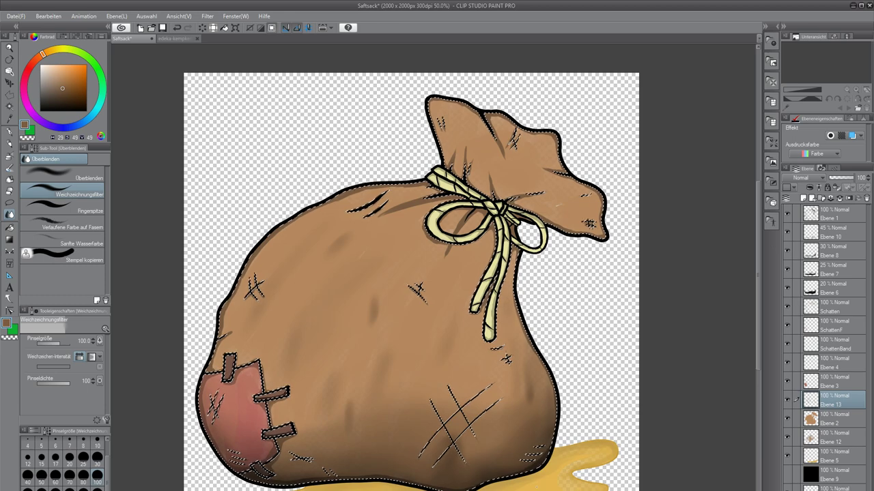
Blend the fold shadows into the sack body with Überblenden at size 100, undoing the first attempt and working over them again.
scroll(531, 468, "down", 5)
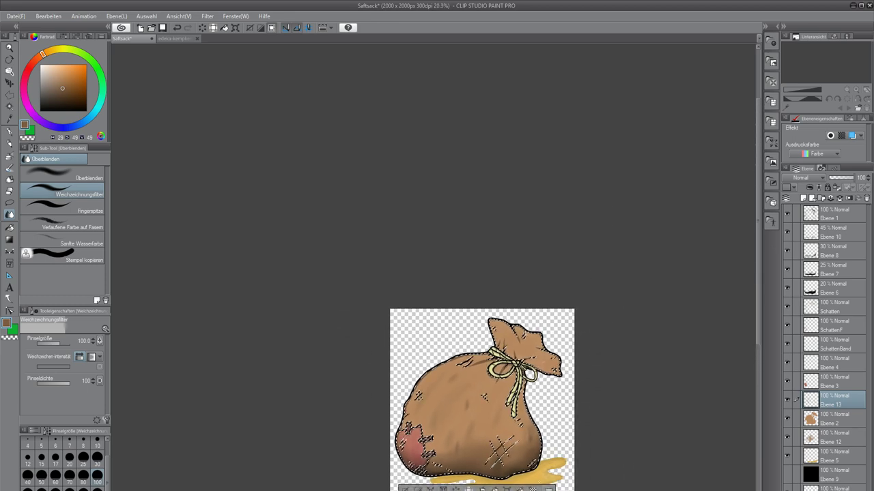
scroll(544, 480, "up", 3)
scroll(540, 477, "down", 1)
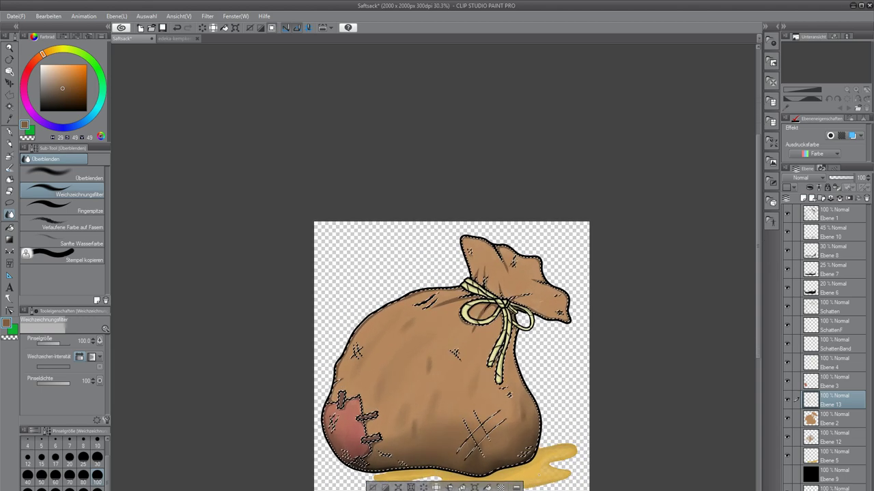
scroll(539, 478, "up", 2)
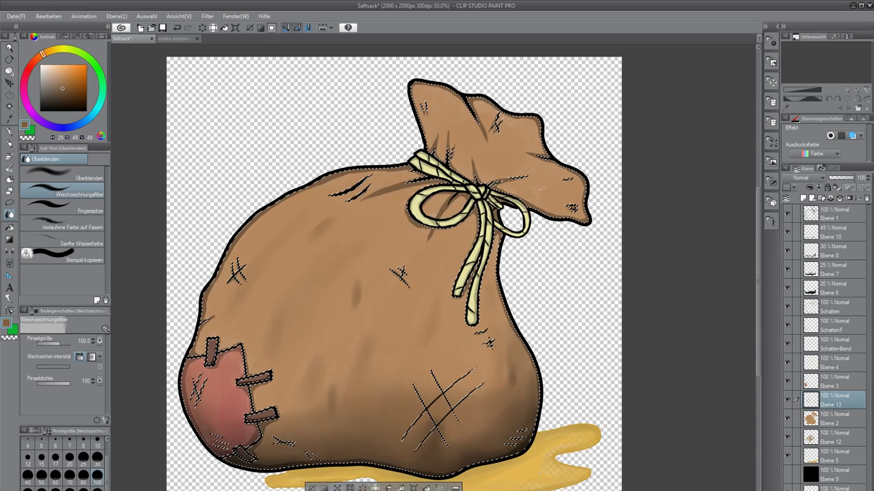
left_click(91, 179)
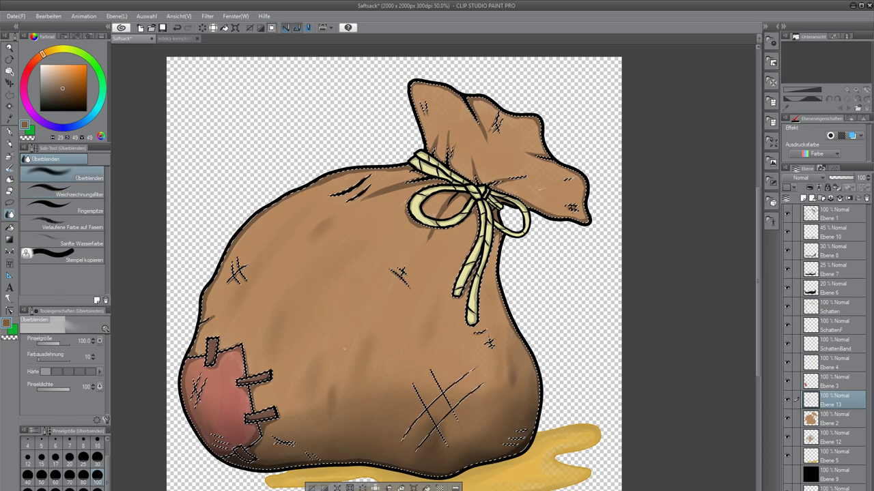
key("ctrl+z")
key("ctrl+z")
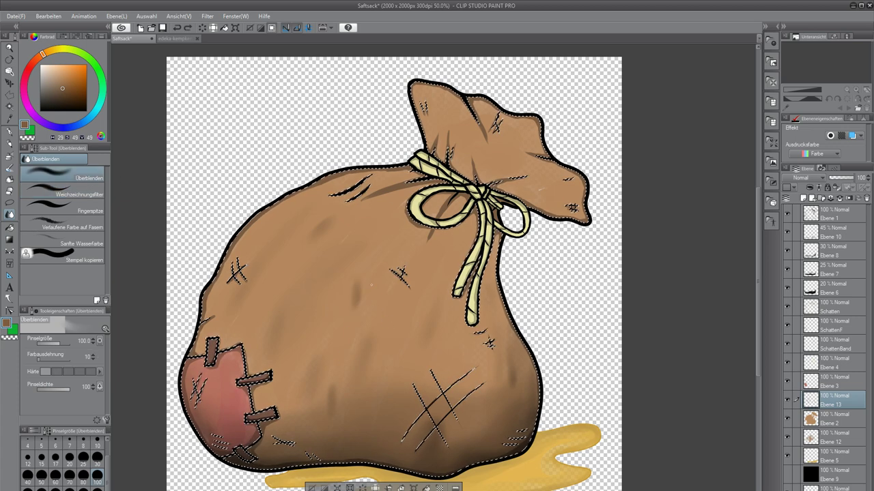
left_click_drag(368, 302, 373, 283)
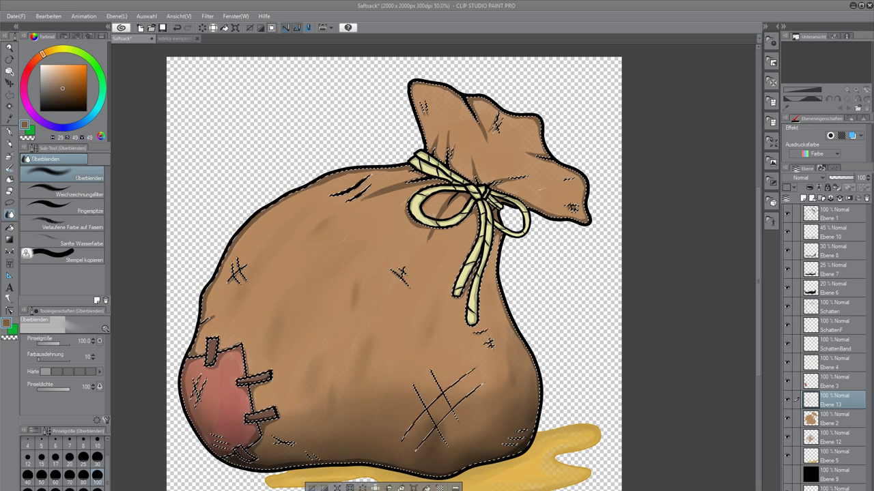
scroll(508, 199, "down", 4)
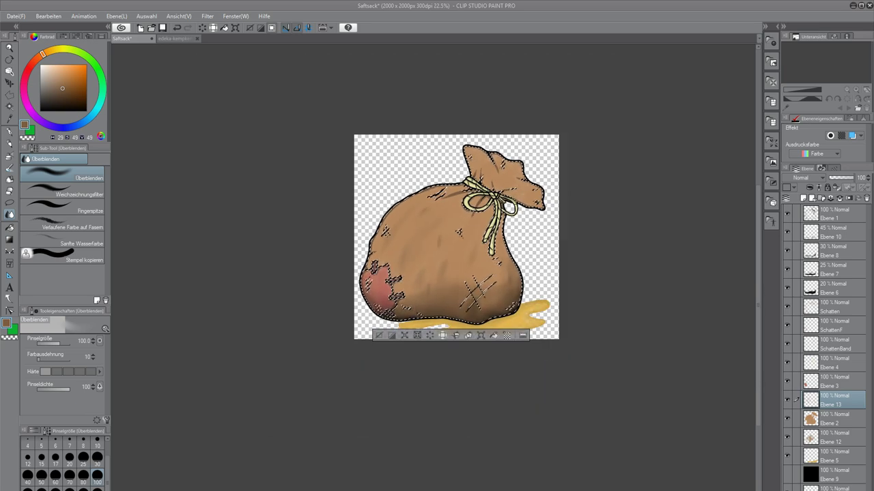
scroll(508, 198, "up", 3)
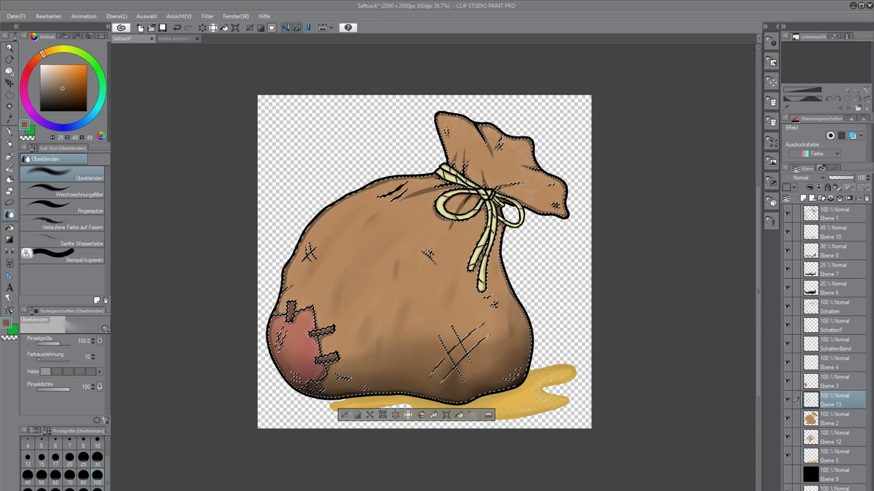
Examine the sack's fold shading at different magnifications and against the black background layer Ebene 9, hiding that layer again.
scroll(508, 196, "up", 2)
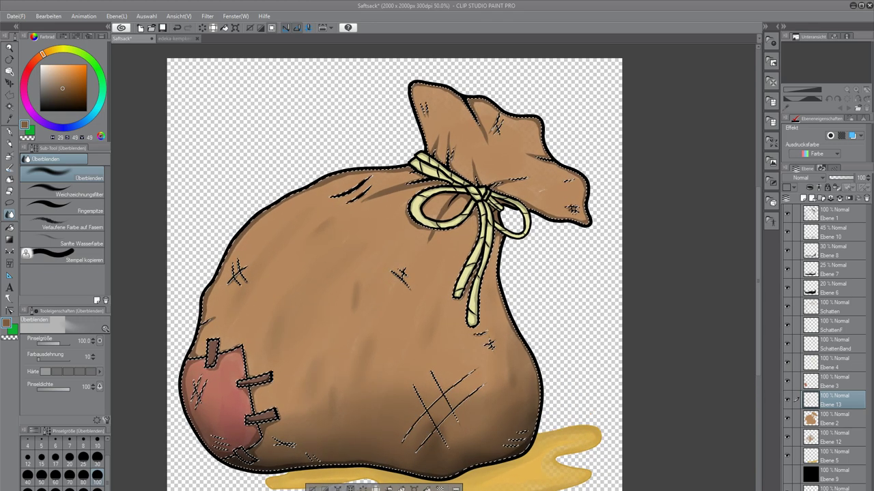
scroll(410, 242, "down", 3)
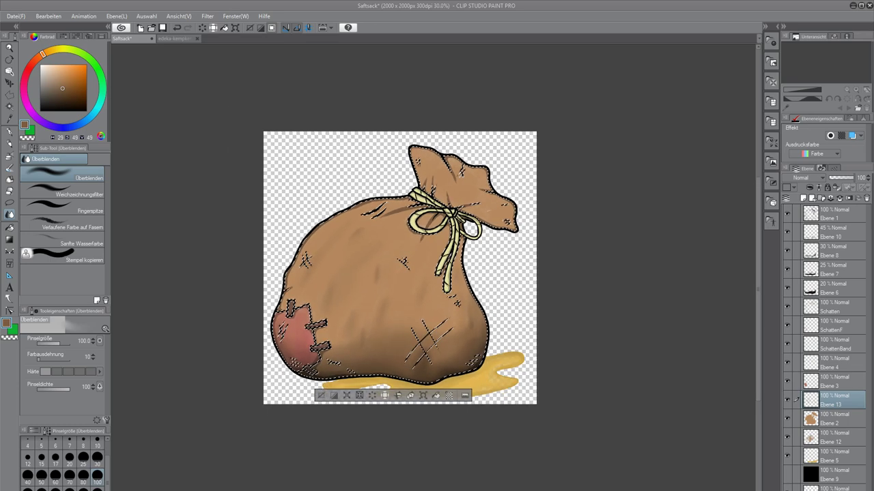
scroll(405, 243, "up", 2)
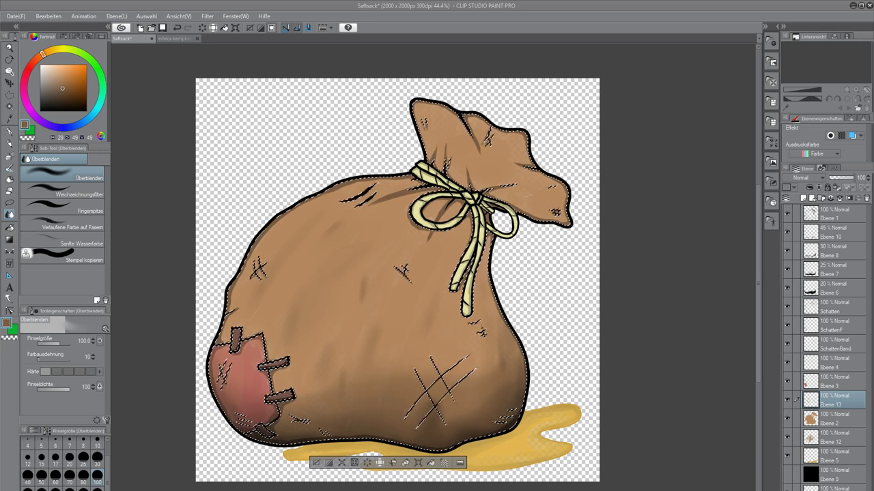
scroll(575, 318, "down", 1)
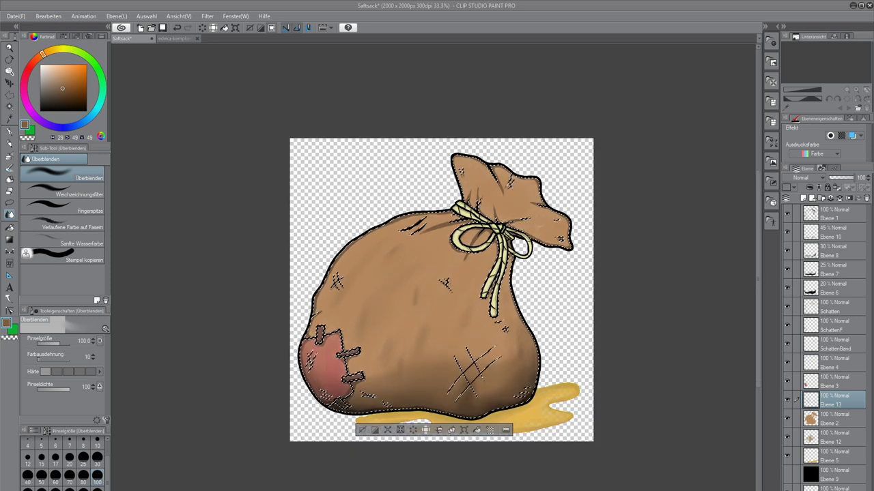
left_click(786, 475)
scroll(632, 392, "down", 1)
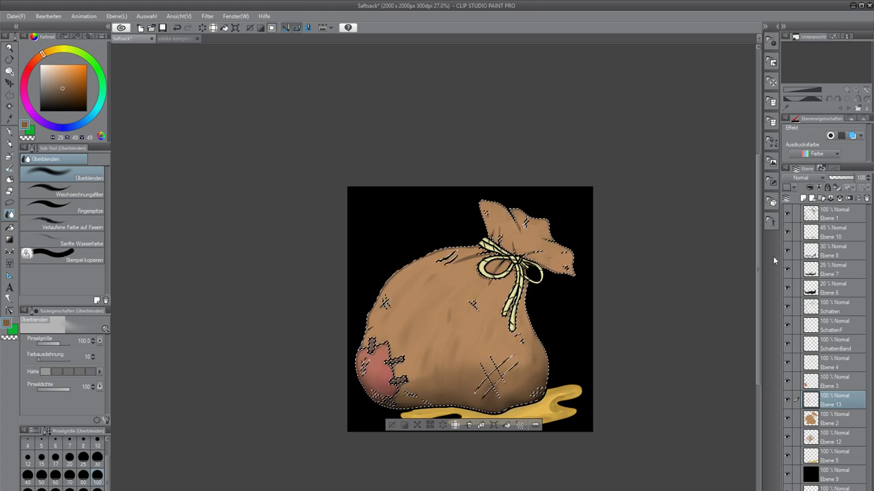
left_click(788, 475)
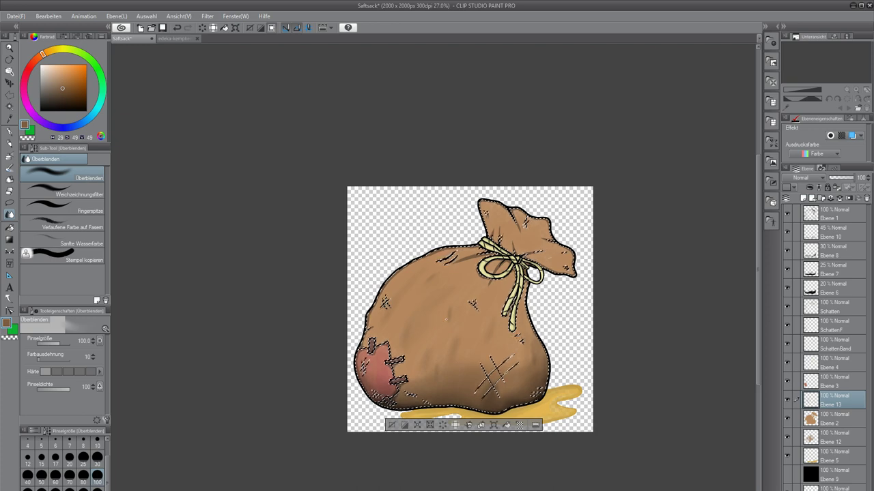
Reduce the Überblenden brush size to 20 and check the blended folds across the sack body.
scroll(443, 319, "up", 5)
scroll(446, 322, "up", 1)
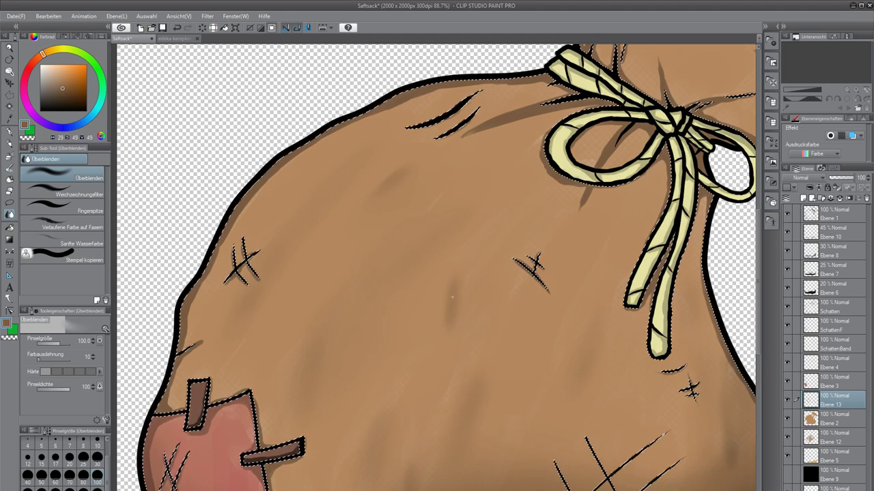
left_click(68, 456)
left_click_drag(409, 341, 435, 238)
left_click_drag(574, 362, 384, 340)
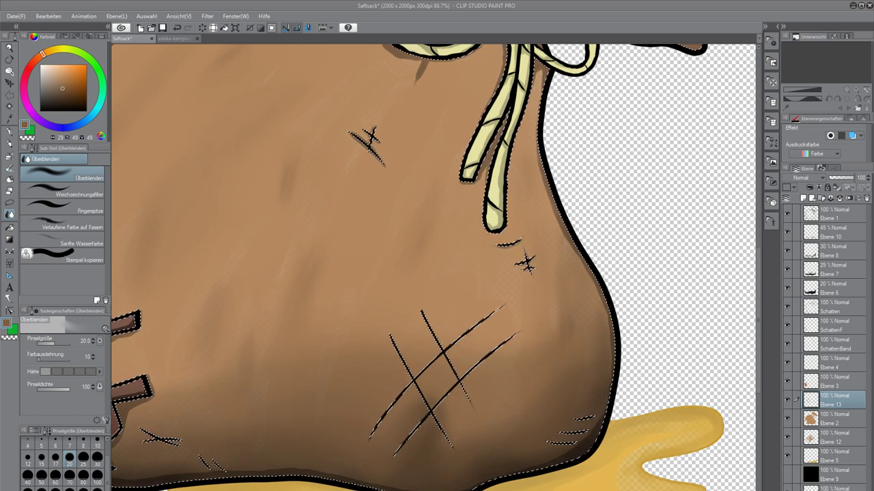
scroll(489, 282, "down", 10)
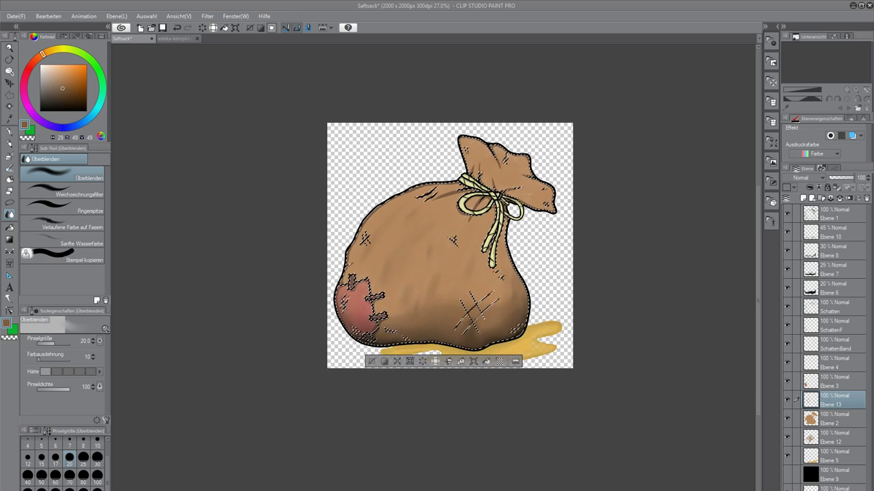
scroll(488, 285, "up", 1)
scroll(481, 287, "up", 4)
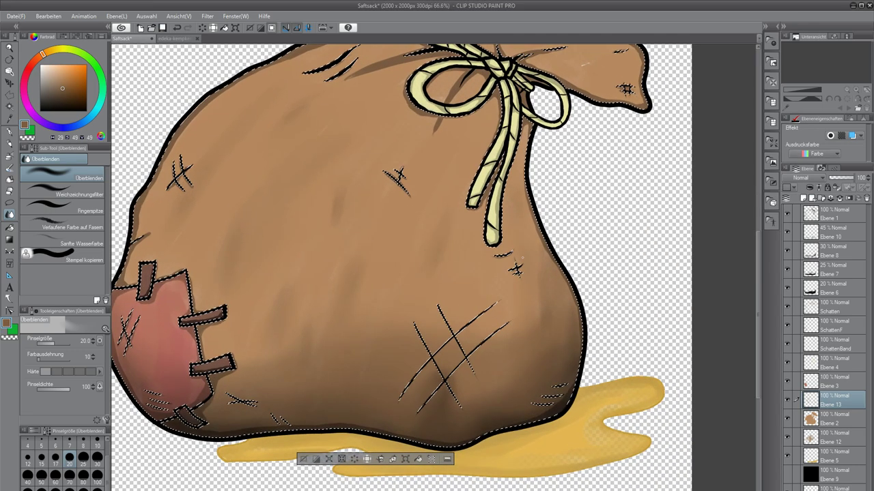
Paint a narrow vertical fold shadow between the hanging ribbon ends and the sack's right outline, and blur it with Weichzeichnungsfilter.
scroll(522, 257, "up", 2)
scroll(563, 242, "up", 2)
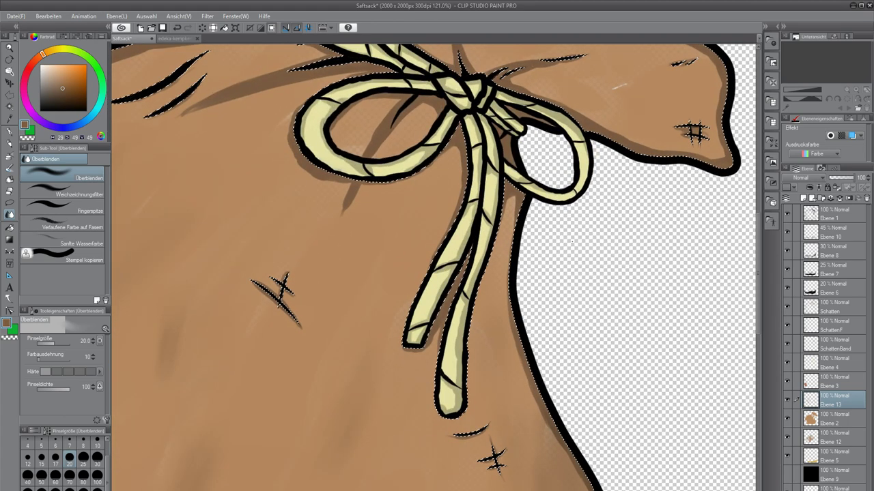
key("b")
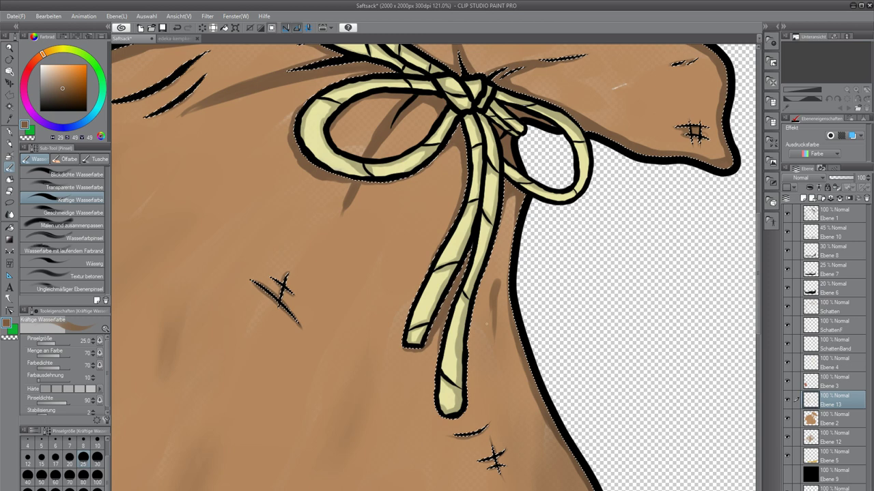
key("j")
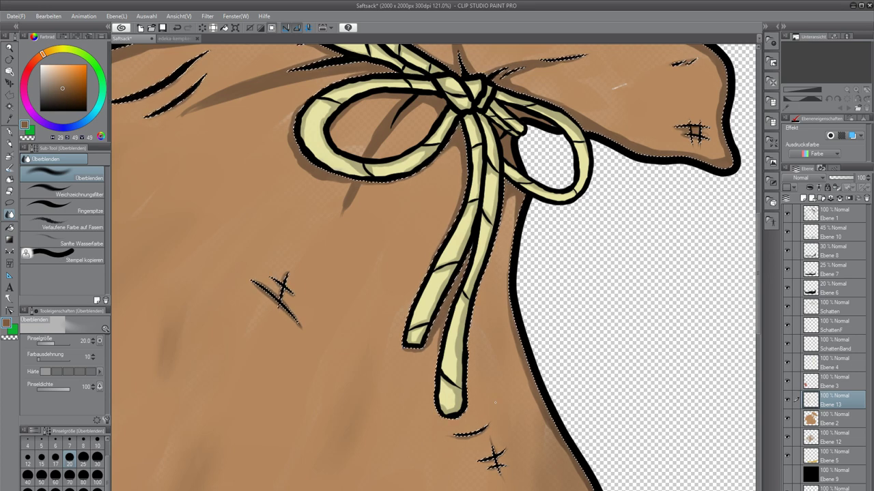
key("b")
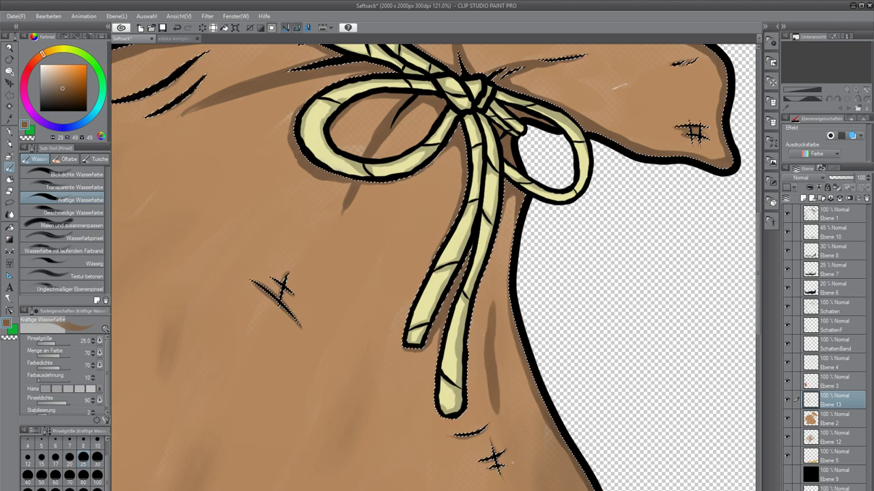
key("j")
left_click(78, 193)
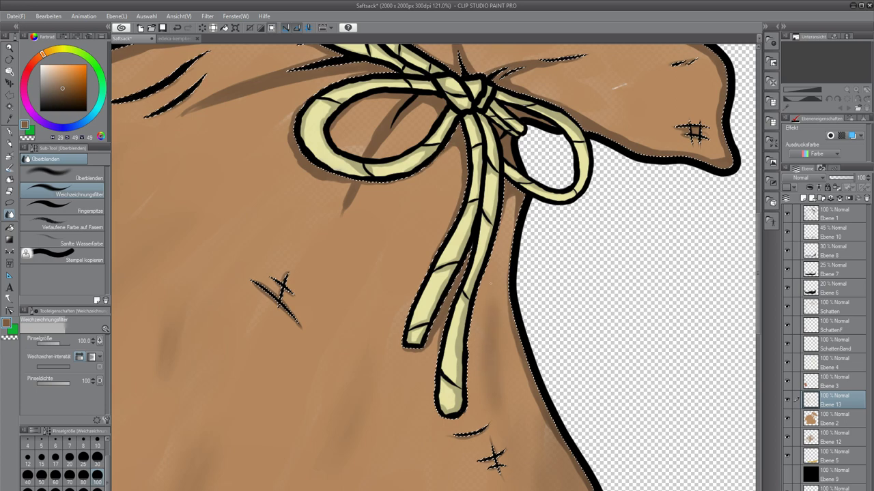
scroll(489, 398, "down", 1)
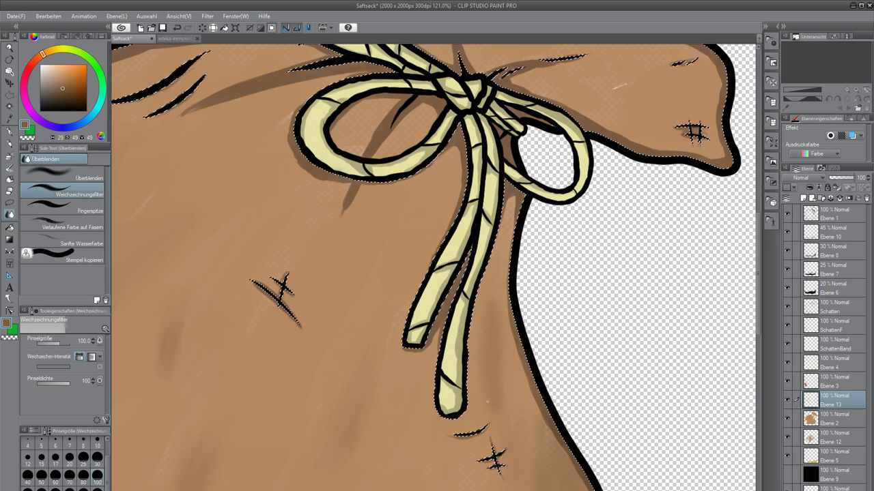
scroll(488, 397, "down", 5)
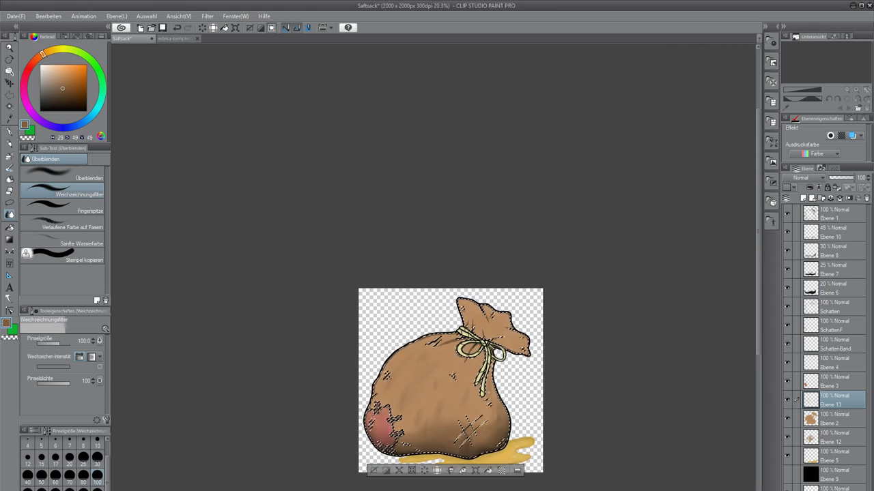
scroll(445, 405, "down", 2)
Study the fabric folds in the potato sack reference image and return to the sack's upper flap in the Saftsack drawing.
scroll(470, 362, "up", 6)
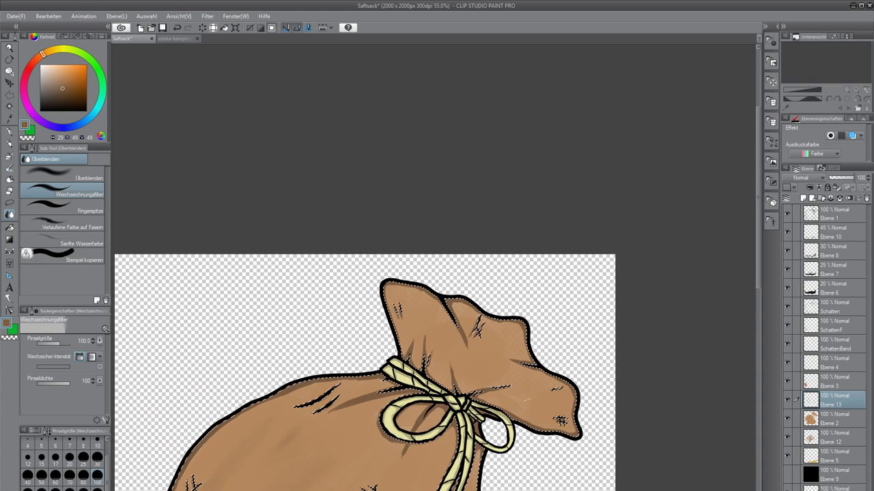
scroll(519, 403, "up", 5)
scroll(537, 399, "up", 2)
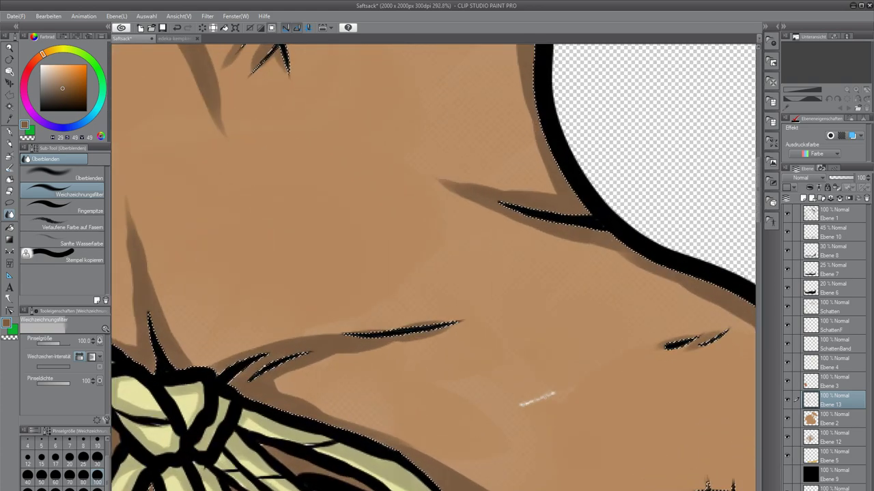
key("r")
left_click_drag(260, 228, 278, 354)
left_click_drag(432, 262, 237, 313)
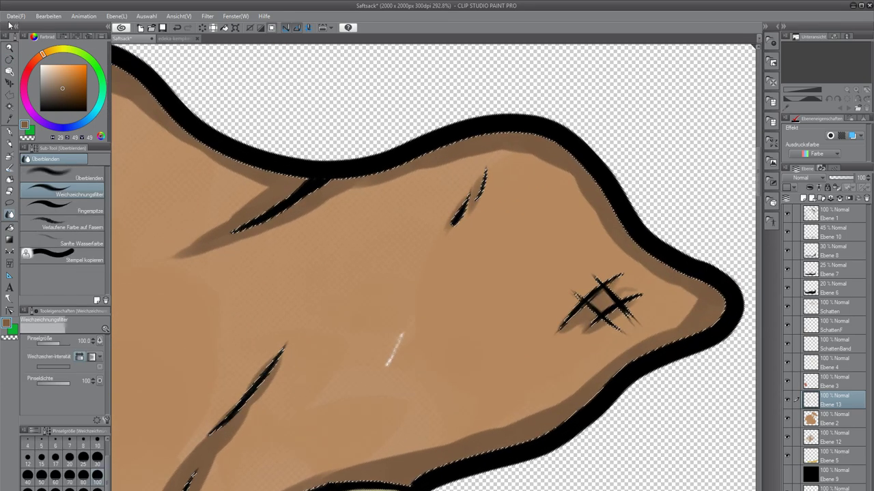
key("ctrl+Tab")
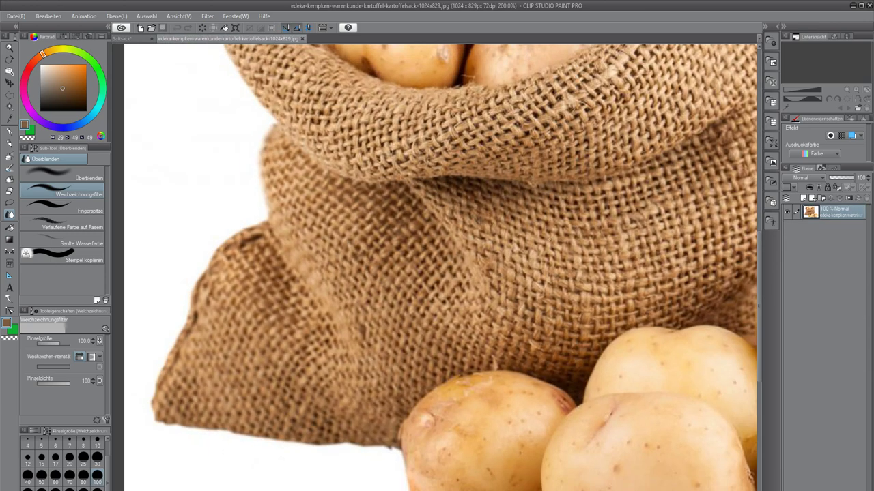
scroll(539, 254, "down", 1)
left_click_drag(540, 254, 429, 314)
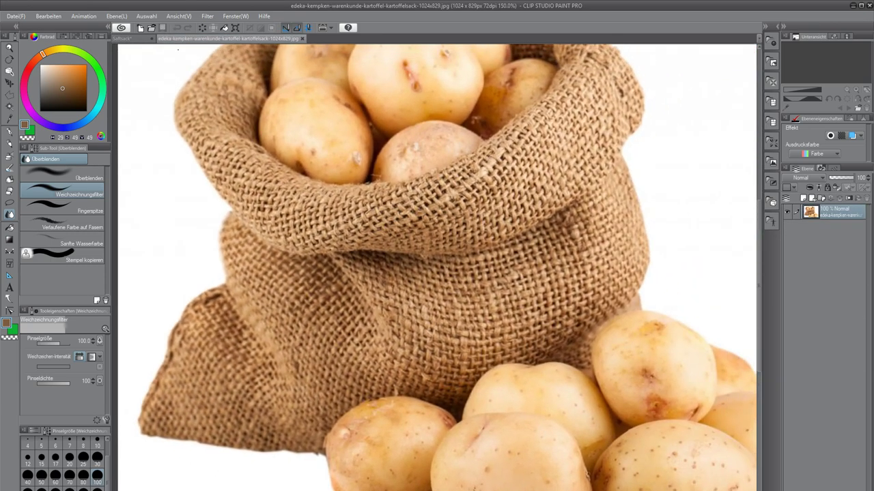
left_click(123, 39)
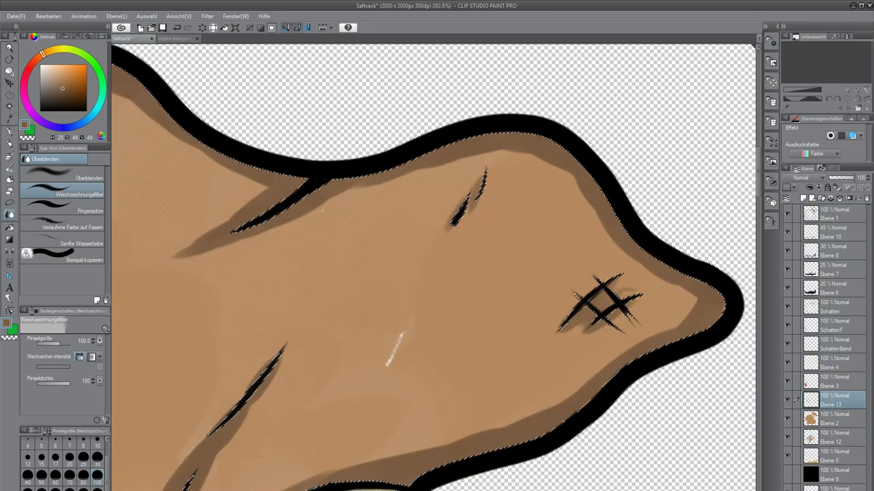
Paint a short slanted fold shadow on the sack's upper flap with Kräftige Wasserfarbe and soften it with Weichzeichnungsfilter.
key("b")
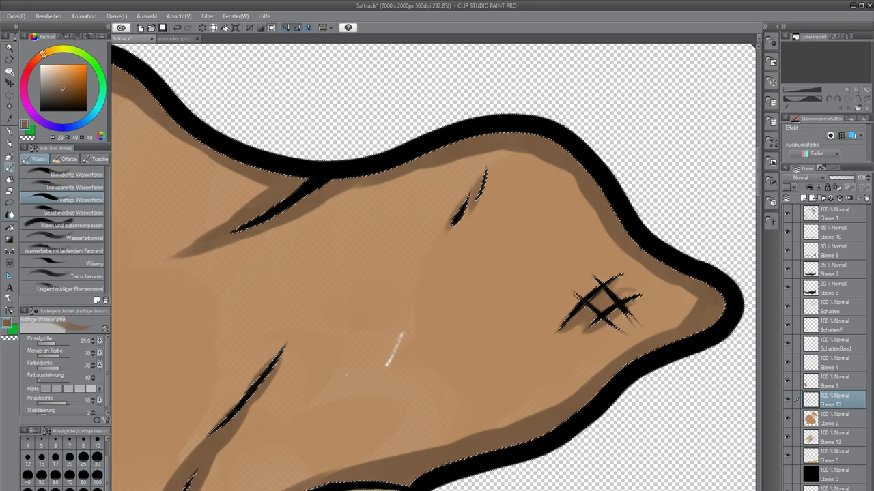
left_click_drag(356, 393, 444, 303)
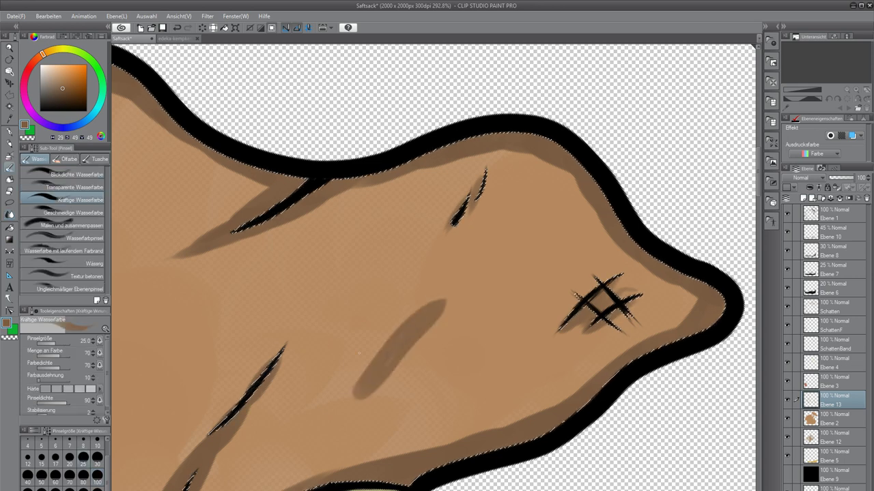
key("j")
mouse_move(402, 334)
left_mouse_down()
mouse_move(386, 365)
mouse_move(440, 308)
left_mouse_up()
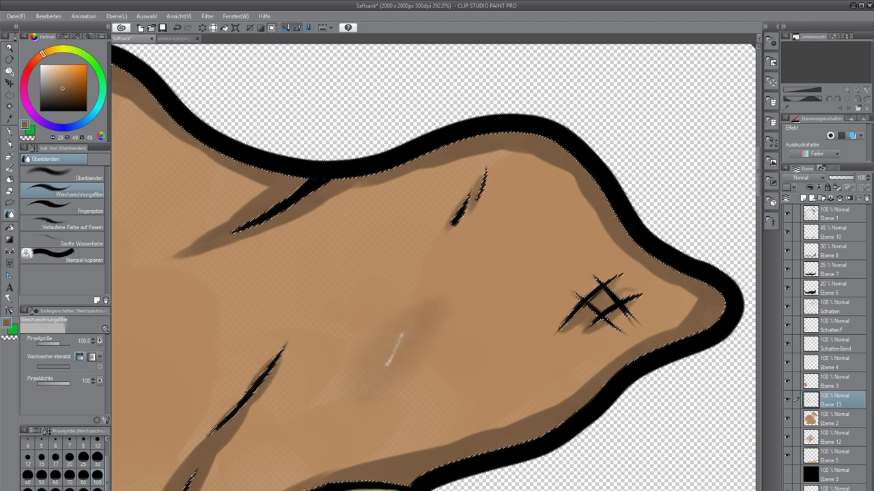
Blur away the small white gap in the upper flap's base colour on layer Ebene 2 with Weichzeichnungsfilter.
left_click(788, 419)
left_click(789, 419)
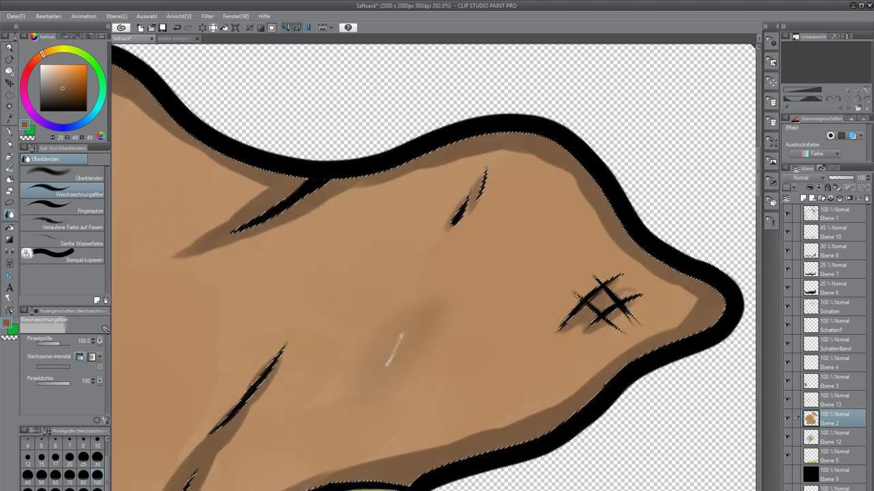
left_click_drag(402, 335, 383, 367)
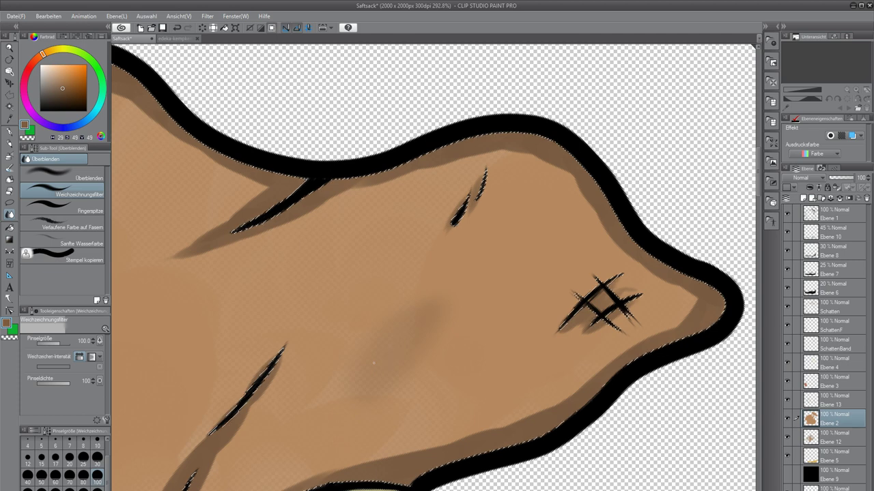
scroll(374, 363, "down", 3)
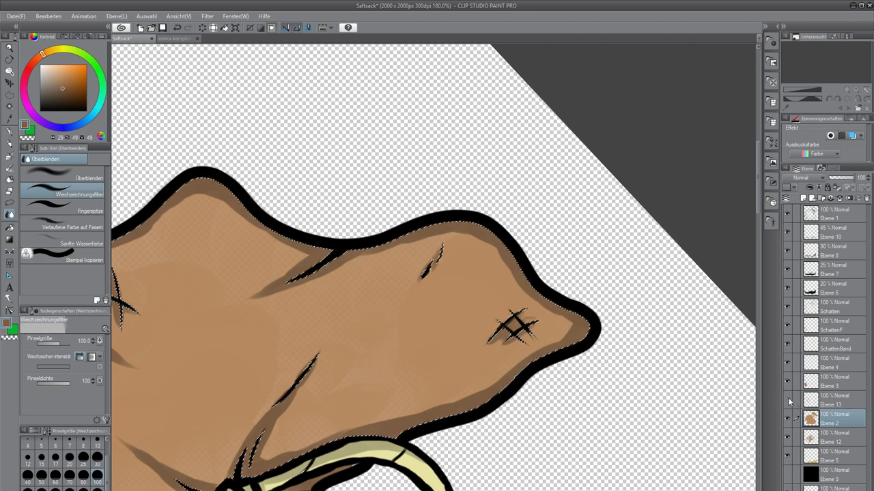
Reinforce and lengthen the upper flap's blurred fold with thin, slanted Kräftige Wasserfarbe strokes on layer Ebene 13.
left_click(838, 402)
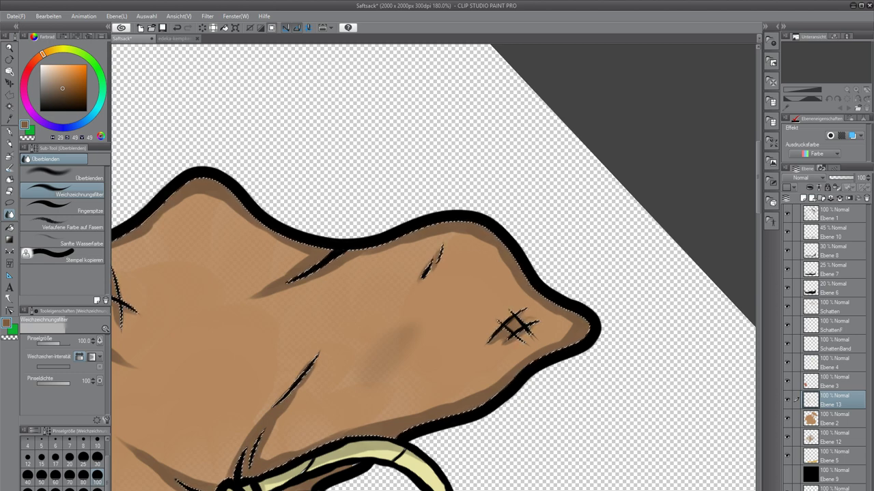
scroll(341, 342, "down", 2)
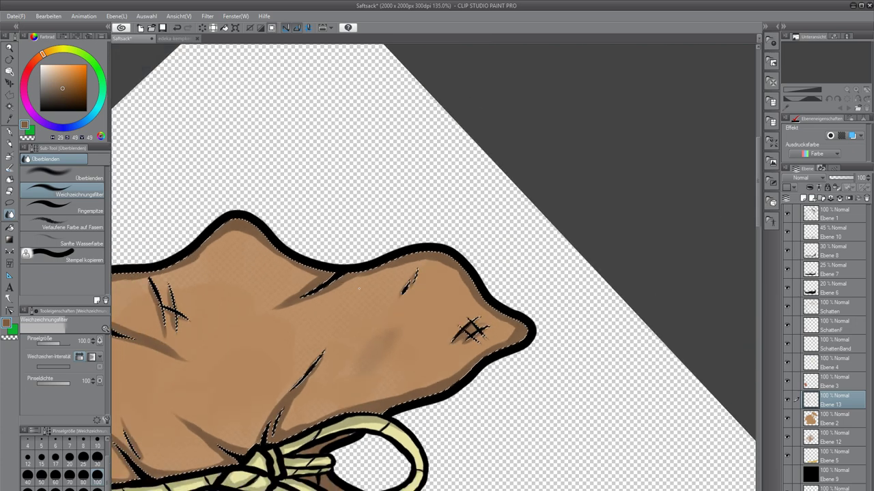
scroll(130, 387, "up", 4)
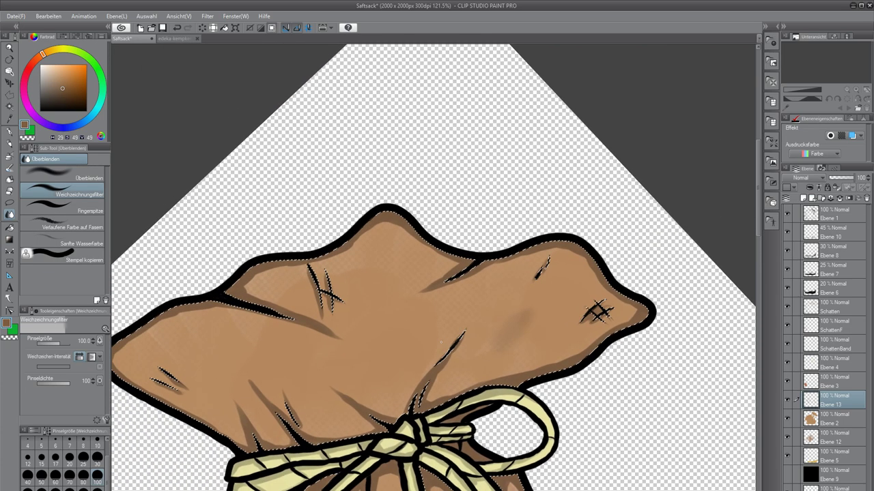
scroll(440, 343, "up", 1)
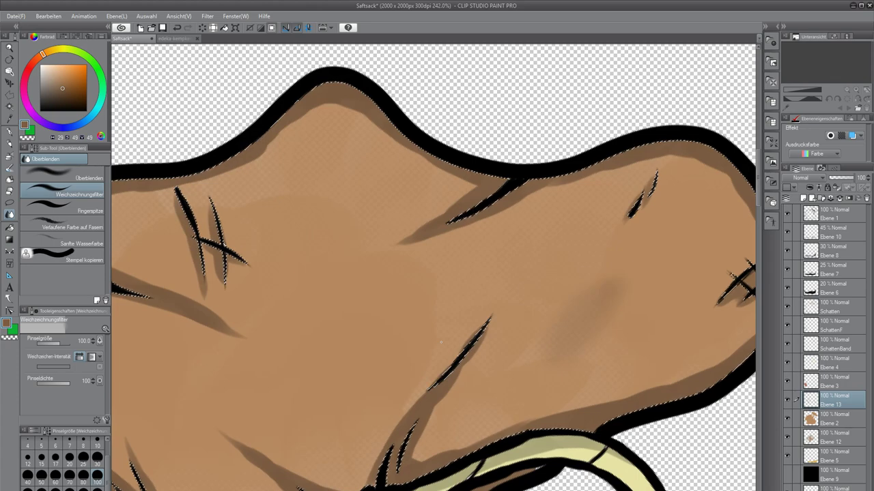
mouse_move(554, 287)
left_mouse_down()
mouse_move(411, 325)
mouse_move(385, 282)
mouse_move(322, 300)
left_mouse_up()
key("b")
left_click_drag(319, 364, 394, 295)
left_click_drag(302, 382, 402, 280)
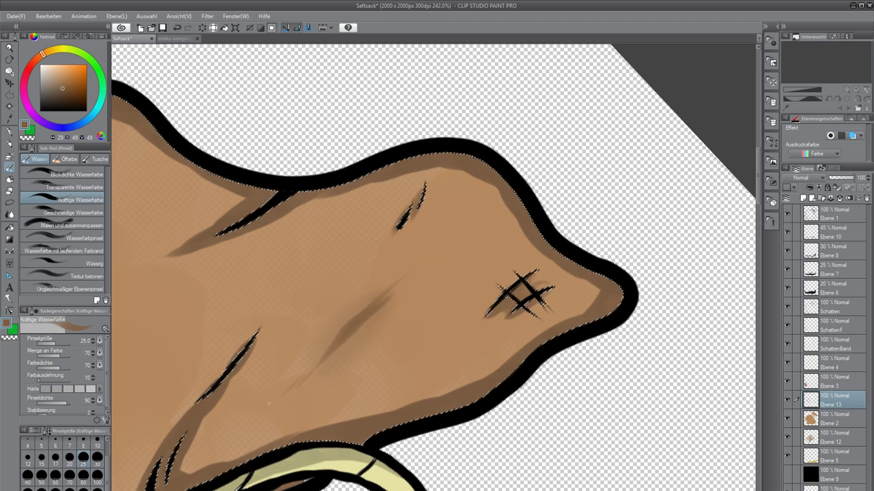
left_click_drag(326, 353, 272, 401)
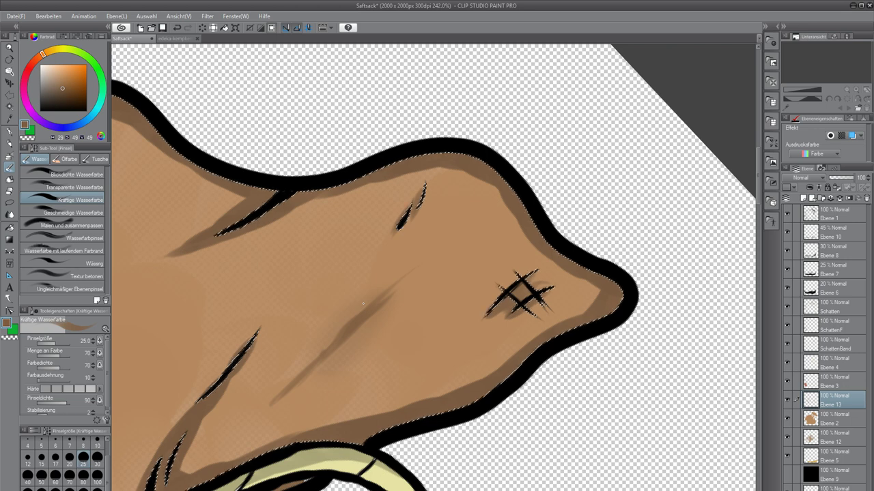
Soften the slanted fold shadow on the sack's upper flap with Weichzeichnungsfilter at brush size 20.
key("j")
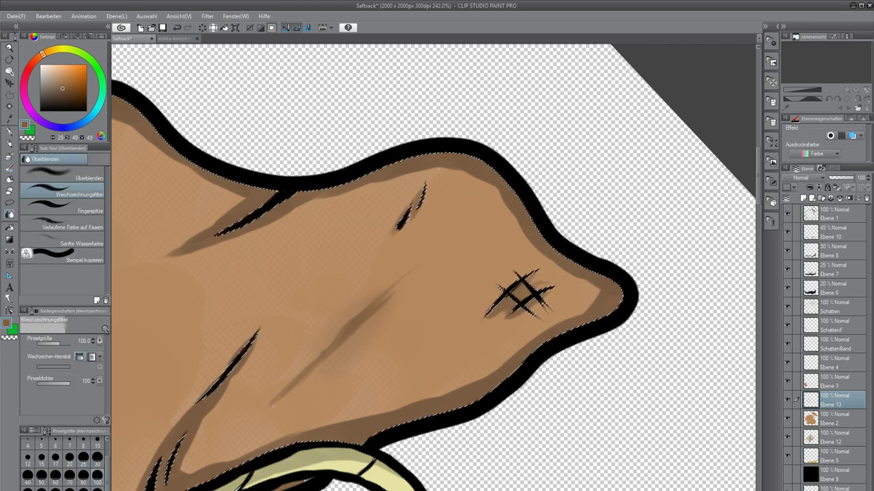
left_click(45, 479)
left_click(69, 457)
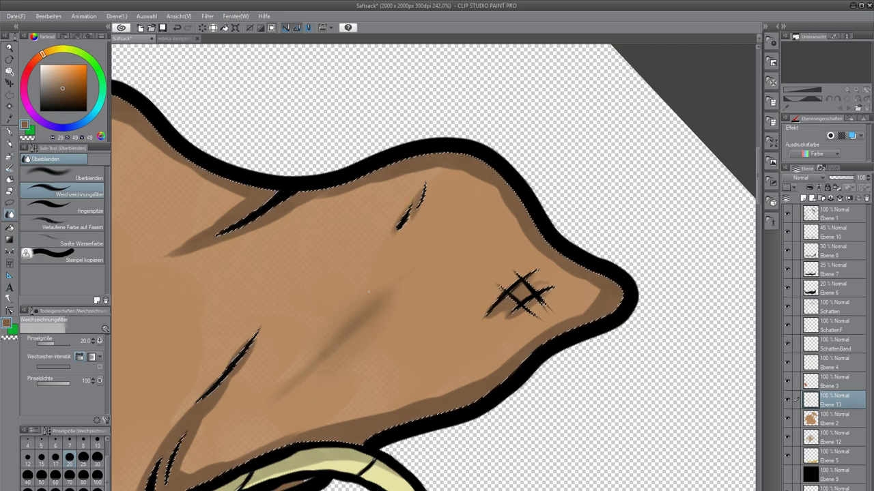
Show the black background layer Ebene 9 to check the sack's flap for colour gaps.
scroll(334, 348, "down", 1)
scroll(322, 299, "down", 5)
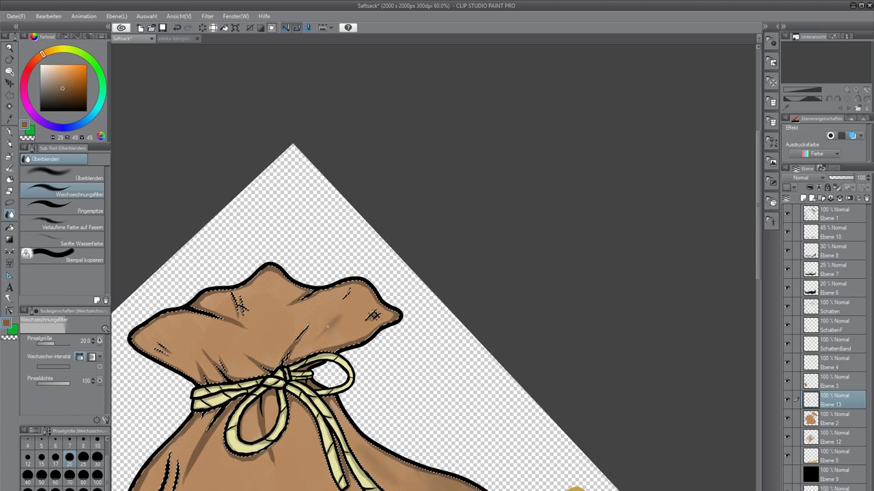
scroll(362, 436, "down", 1)
left_click_drag(361, 437, 430, 325)
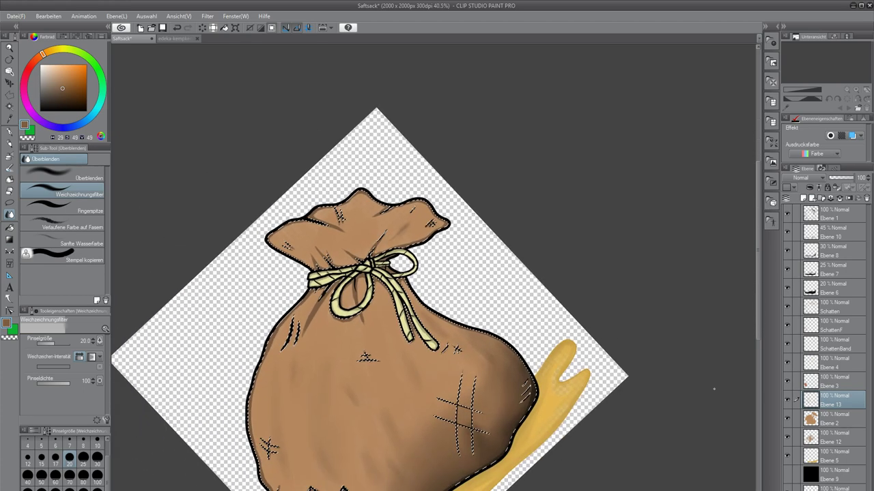
left_click(787, 475)
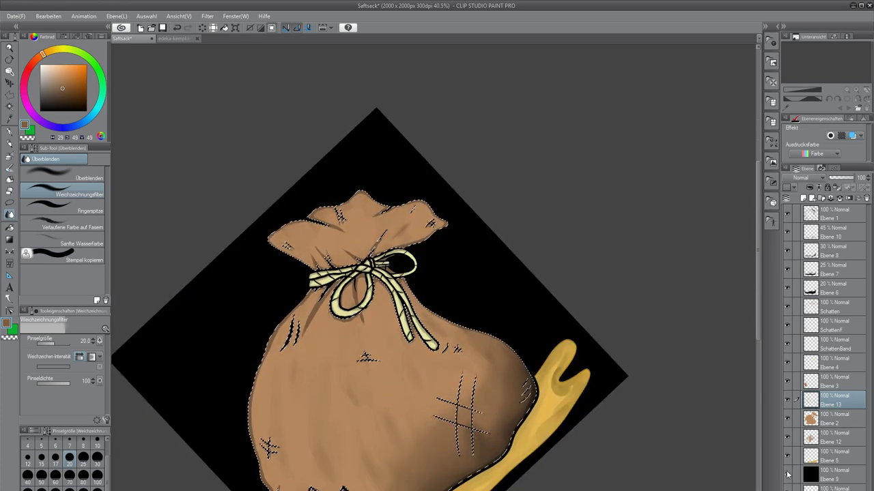
scroll(382, 236, "up", 4)
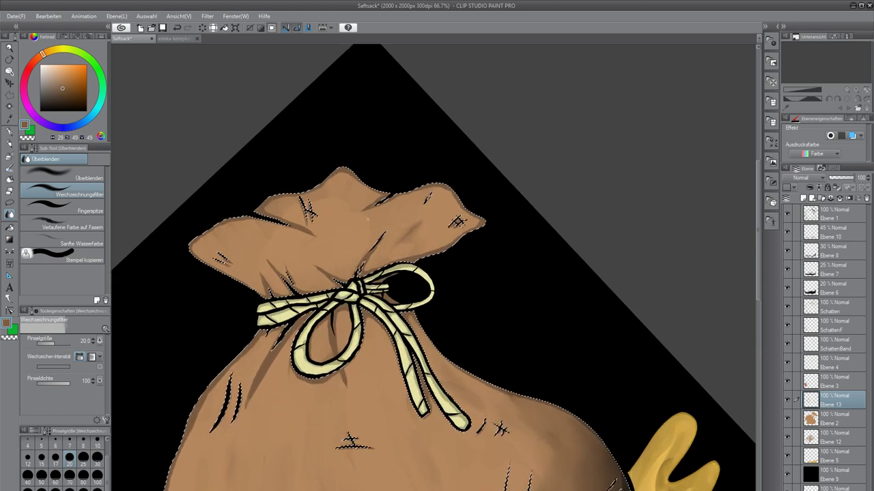
scroll(369, 223, "up", 3)
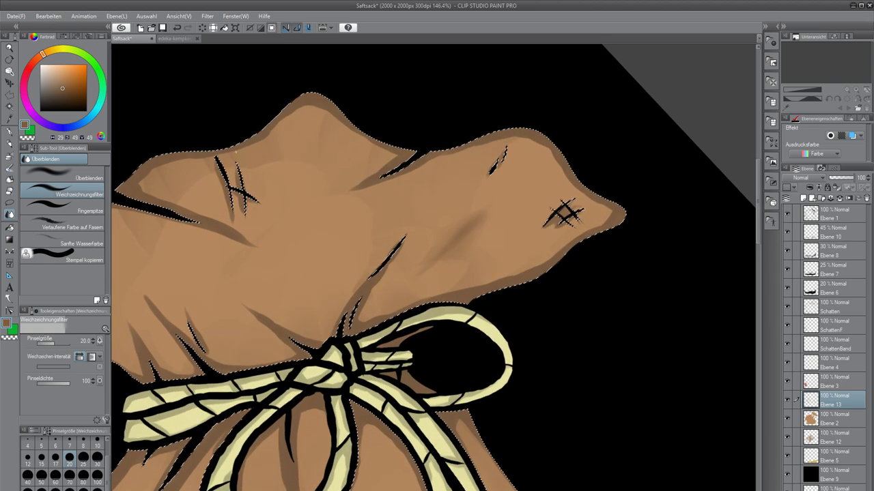
Smooth the patchy base colour across the sack's upper flap on layer Ebene 2 with Weichzeichnungsfilter.
left_click(839, 419)
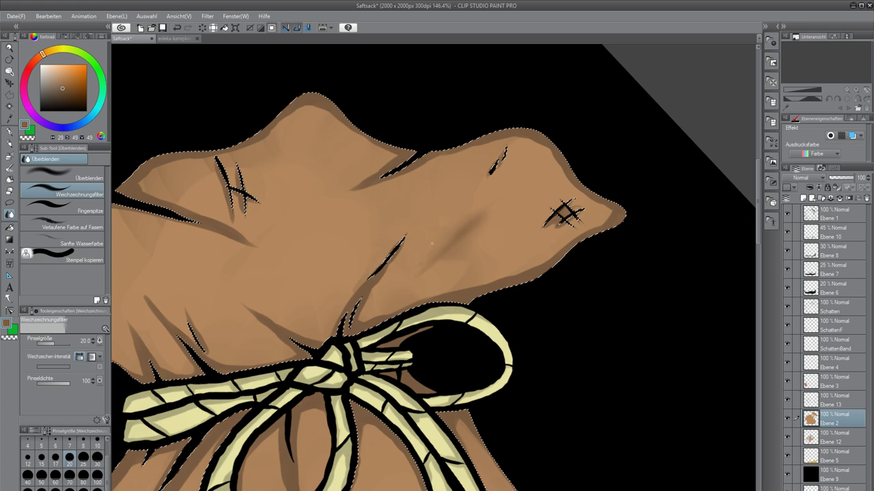
left_click_drag(178, 252, 329, 280)
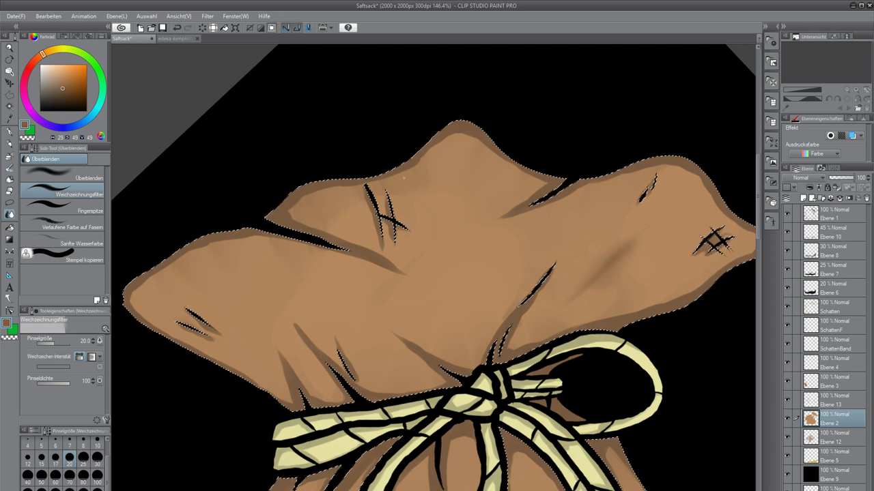
left_click_drag(400, 284, 367, 275)
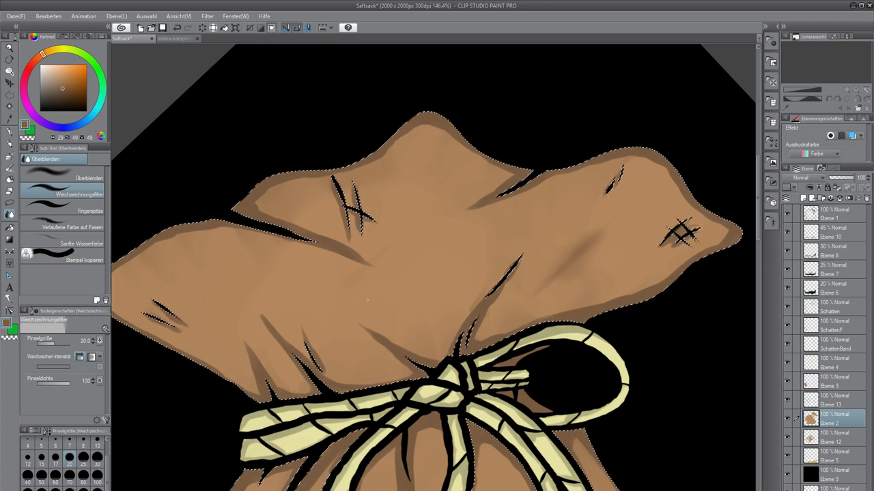
key("r")
left_click_drag(368, 300, 316, 296)
key("j")
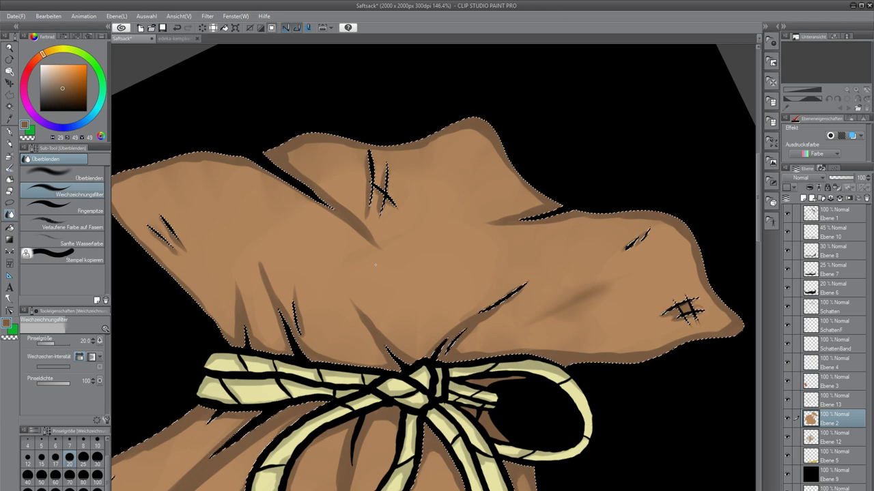
left_click_drag(399, 289, 335, 320)
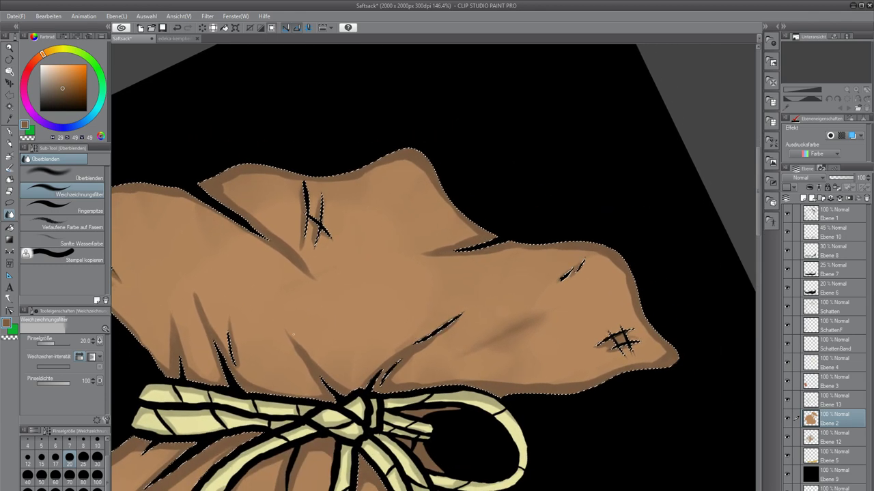
left_click_drag(246, 320, 324, 296)
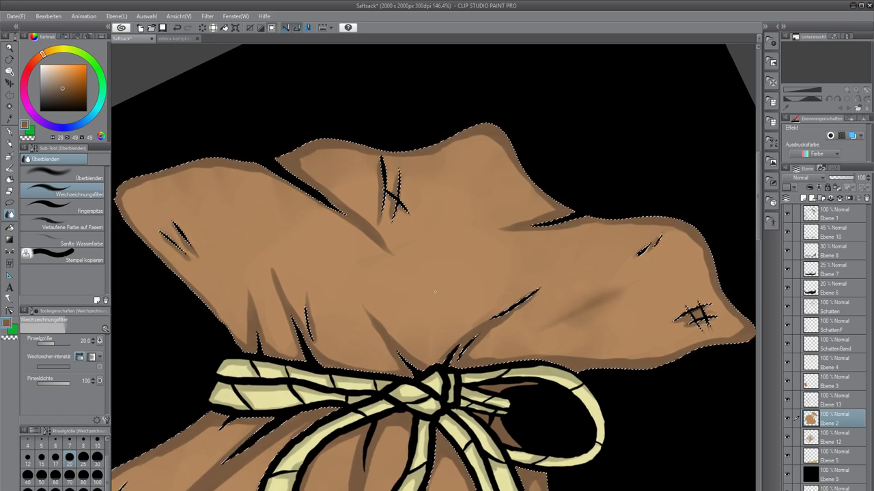
key("b")
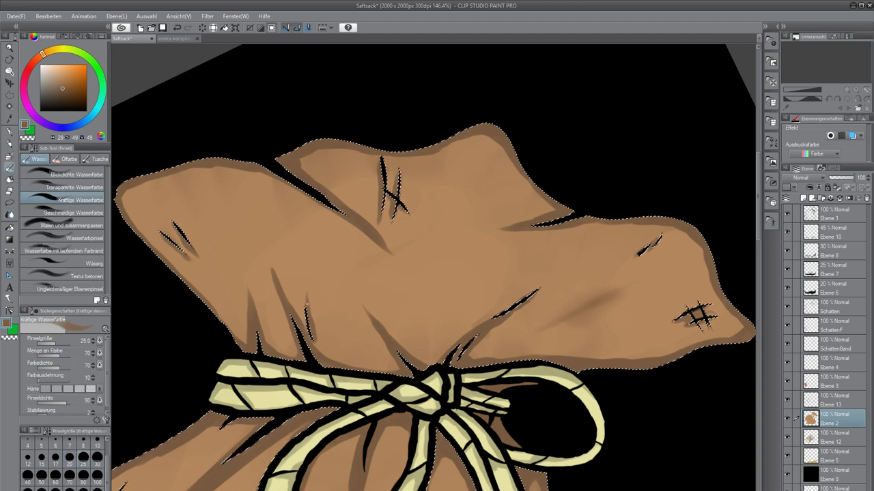
mouse_move(434, 278)
left_mouse_down()
mouse_move(363, 295)
mouse_move(387, 267)
left_mouse_up()
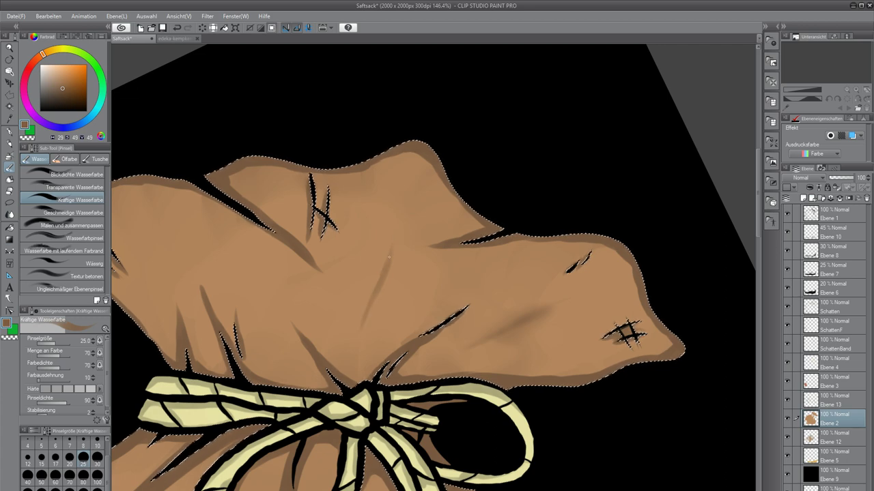
left_click_drag(392, 241, 360, 342)
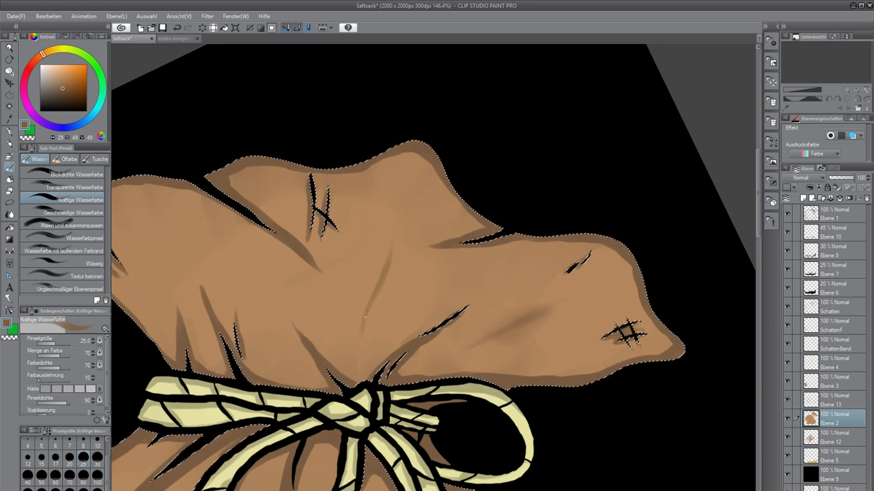
mouse_move(374, 294)
left_mouse_down()
mouse_move(476, 328)
mouse_move(514, 301)
mouse_move(348, 266)
mouse_move(369, 283)
left_mouse_up()
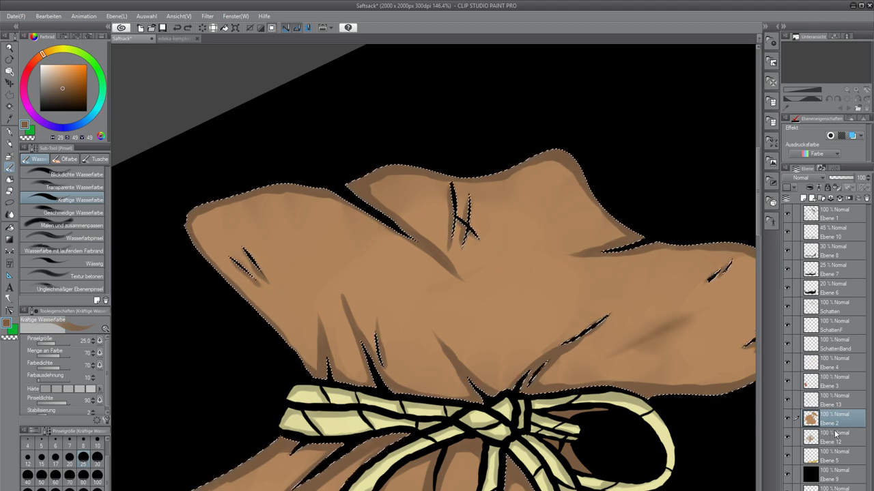
Paint slanted fold shadows on the flap's middle and left part with Kräftige Wasserfarbe on layer Ebene 13 and soften them with Weichzeichnungsfilter.
left_click(844, 405)
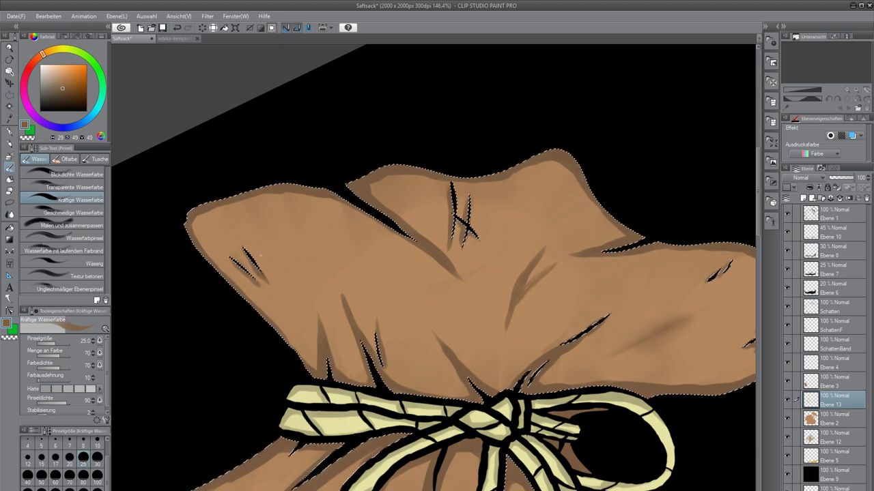
mouse_move(284, 225)
left_mouse_down()
mouse_move(317, 276)
mouse_move(323, 292)
mouse_move(309, 259)
mouse_move(326, 306)
left_mouse_up()
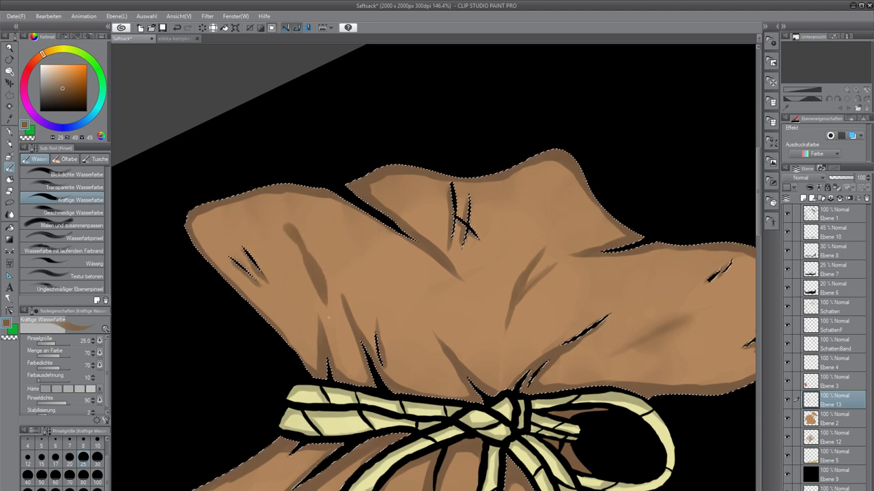
key("j")
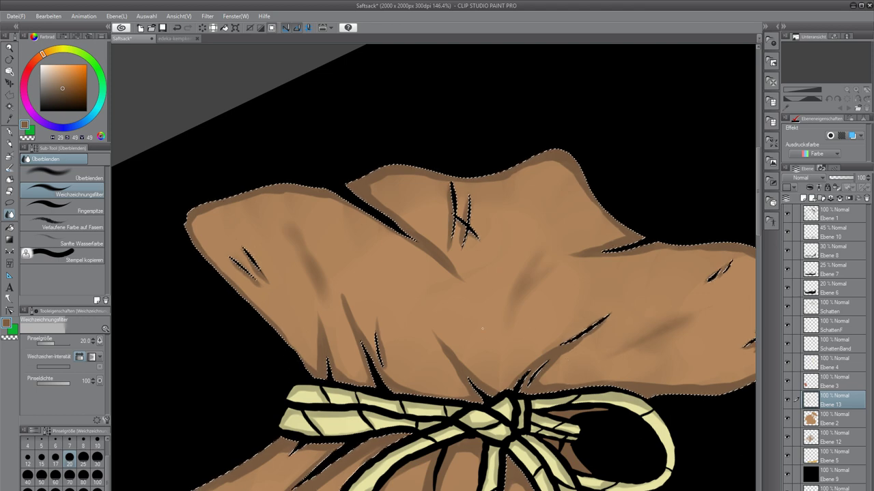
Clear the selection around the sack and hide the black background layer Ebene 9.
scroll(480, 328, "down", 4)
scroll(477, 329, "down", 6)
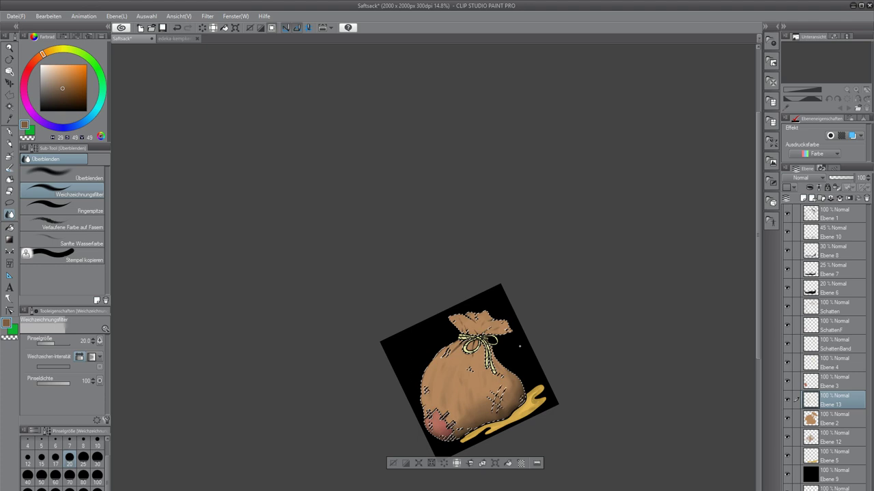
key("ctrl+@")
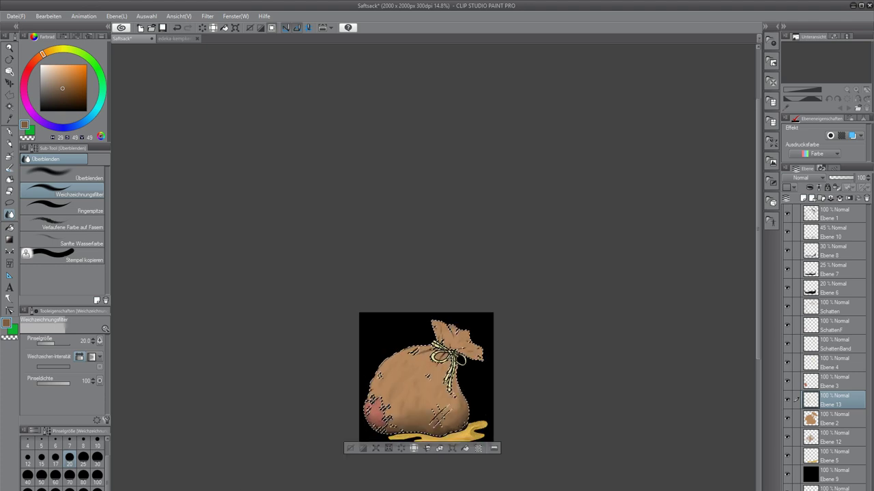
key("ctrl+d")
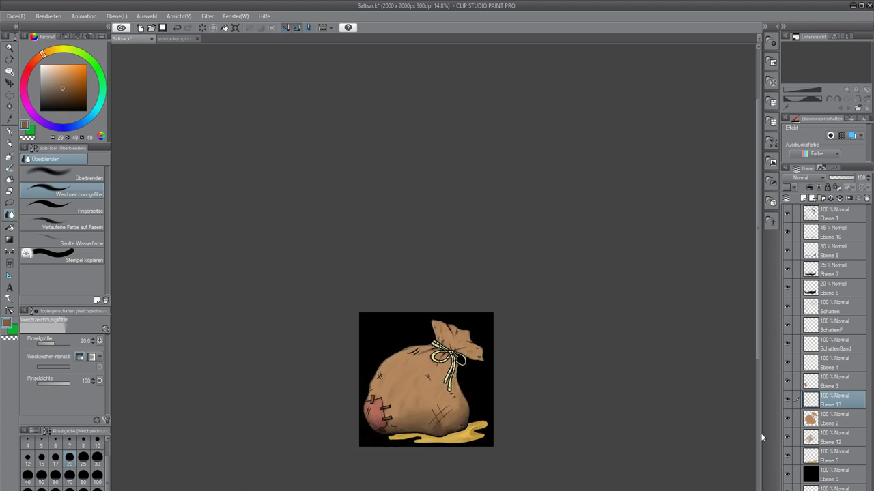
left_click(786, 474)
Move layer Ebene 11 above the black layer Ebene 9 and the puddle layer Ebene 5, and make it the active layer.
scroll(443, 450, "up", 5)
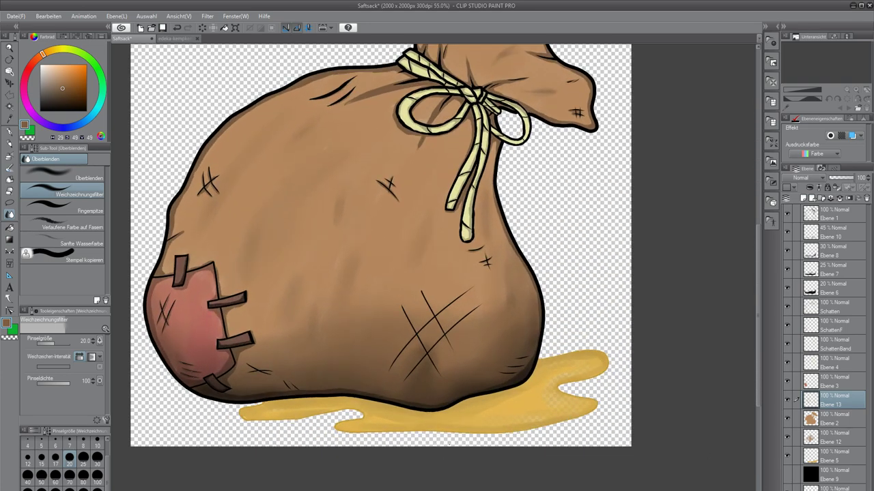
scroll(383, 425, "up", 10)
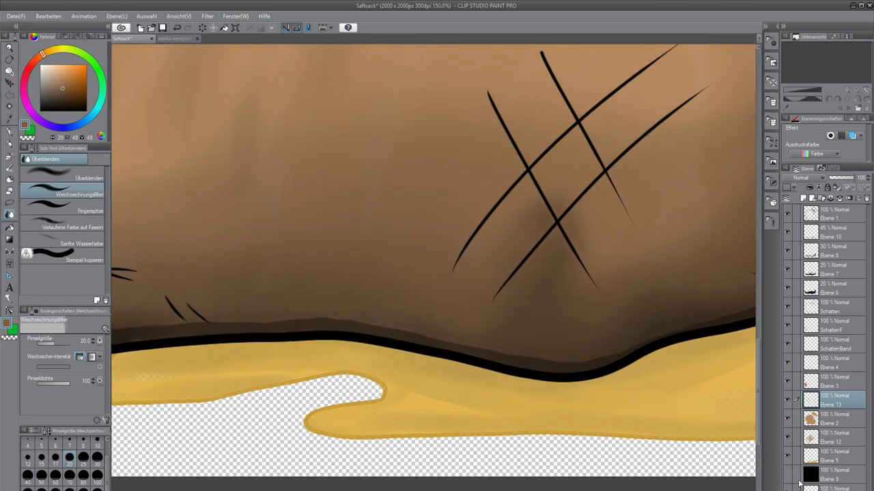
left_click_drag(825, 487, 824, 470)
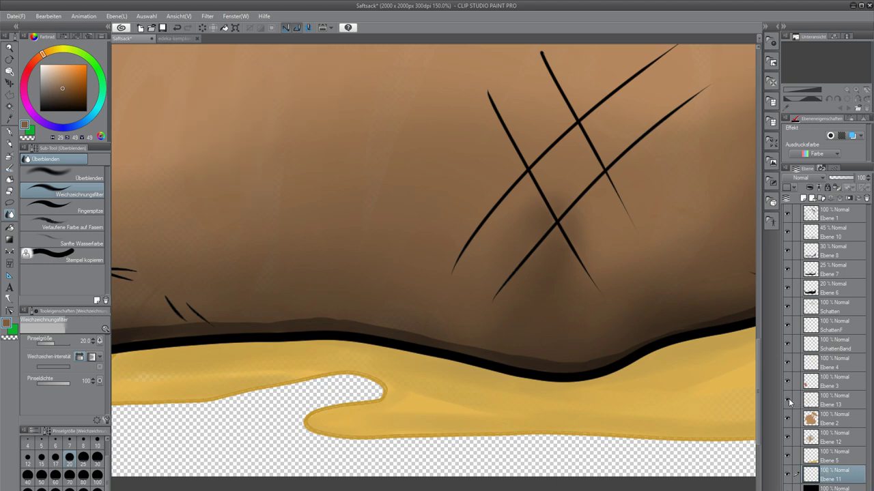
left_click(834, 456)
left_click_drag(839, 466, 838, 480)
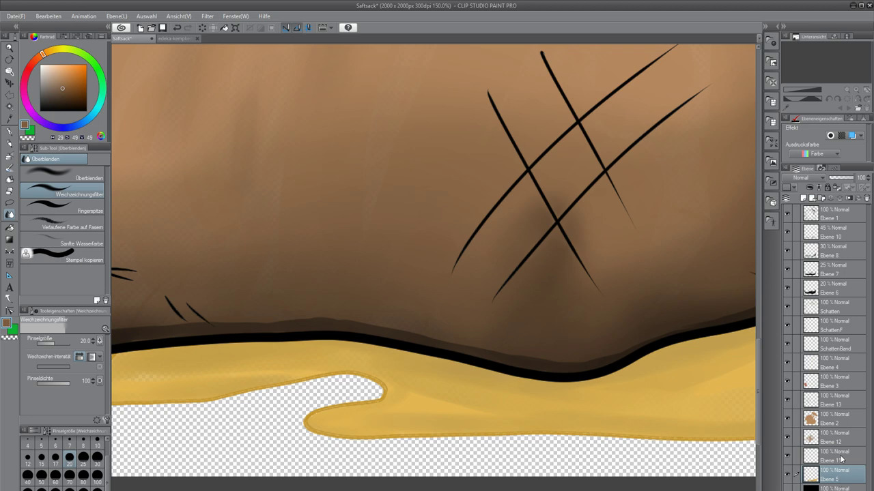
left_click(841, 460)
Examine the puddle's outline, the bow and the shading of the whole sack for remaining flaws.
scroll(333, 435, "up", 4)
scroll(335, 437, "up", 7)
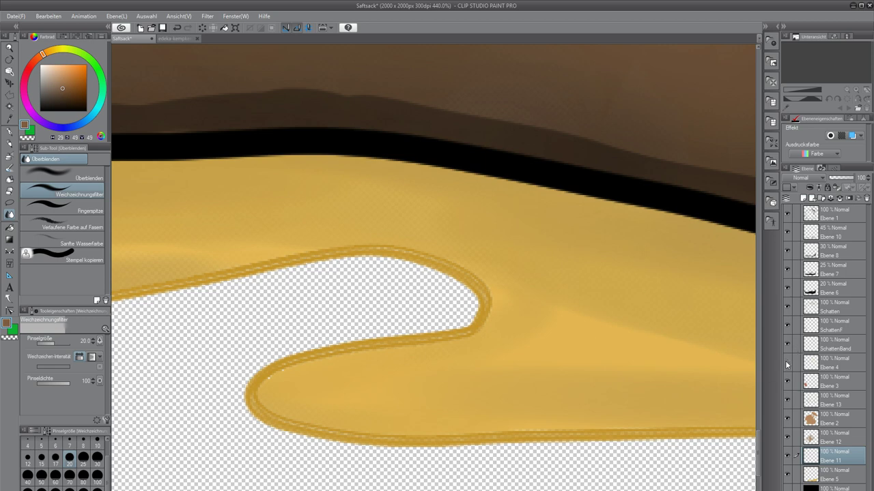
scroll(407, 331, "down", 18)
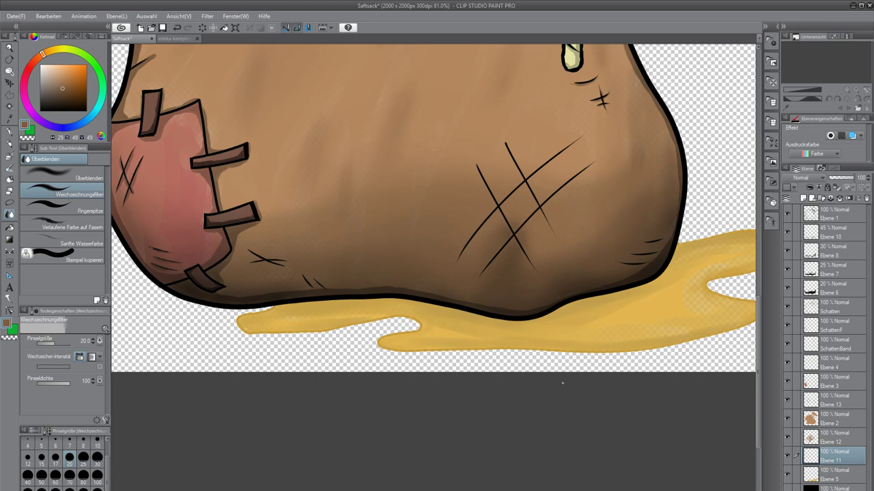
scroll(511, 411, "down", 5)
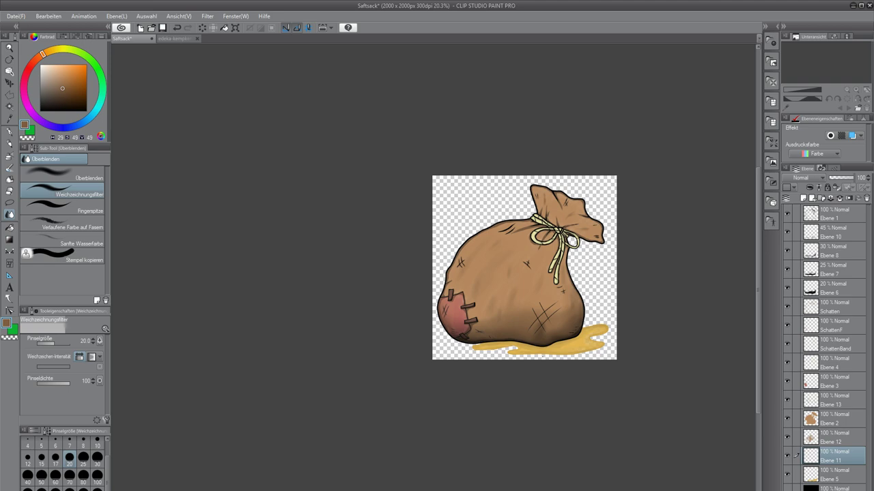
scroll(567, 239, "up", 8)
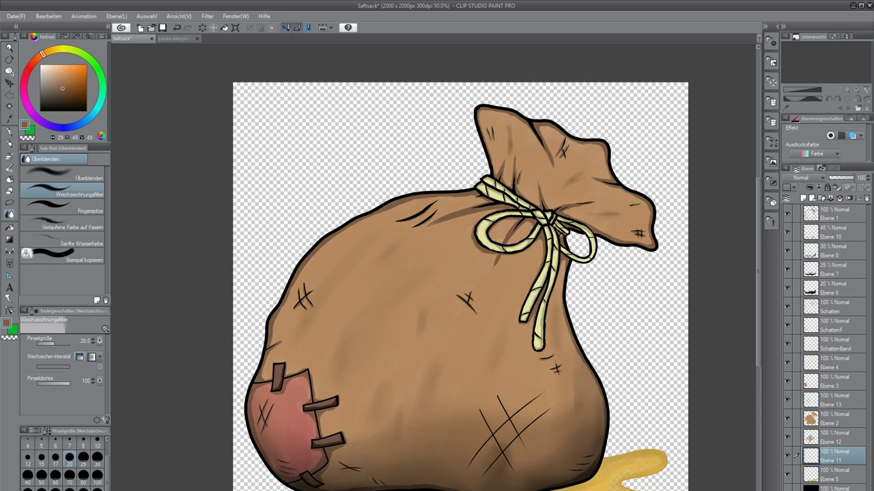
scroll(580, 259, "up", 1)
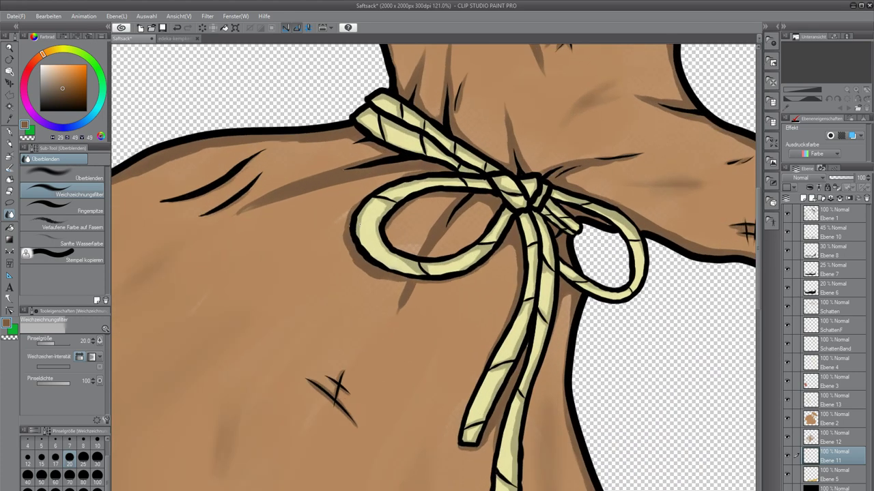
scroll(560, 179, "down", 3)
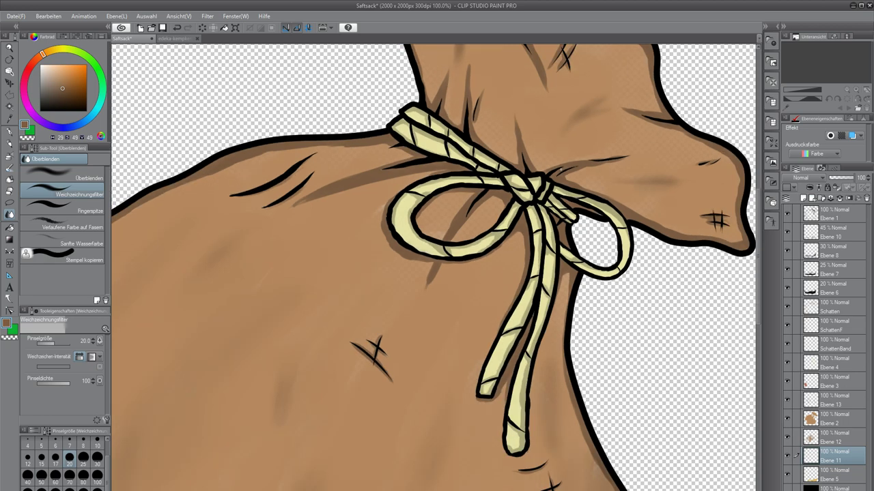
scroll(473, 276, "down", 2)
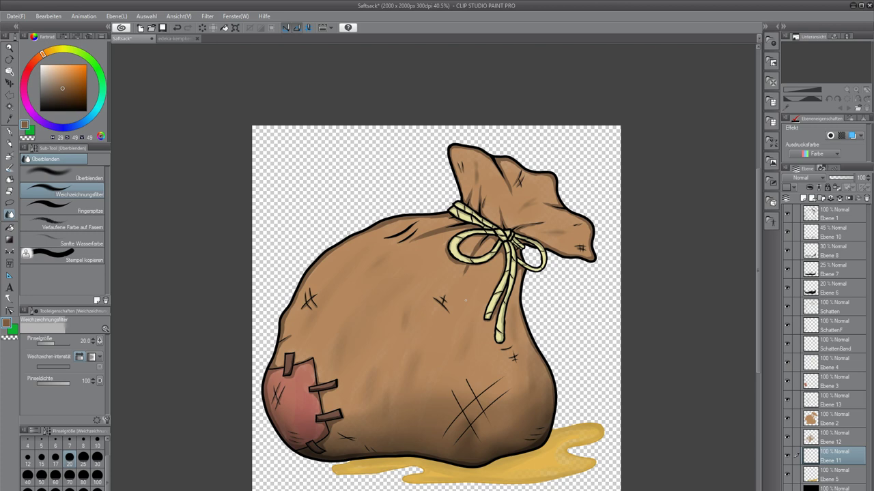
scroll(442, 299, "up", 2)
scroll(438, 412, "down", 7)
scroll(438, 405, "down", 1)
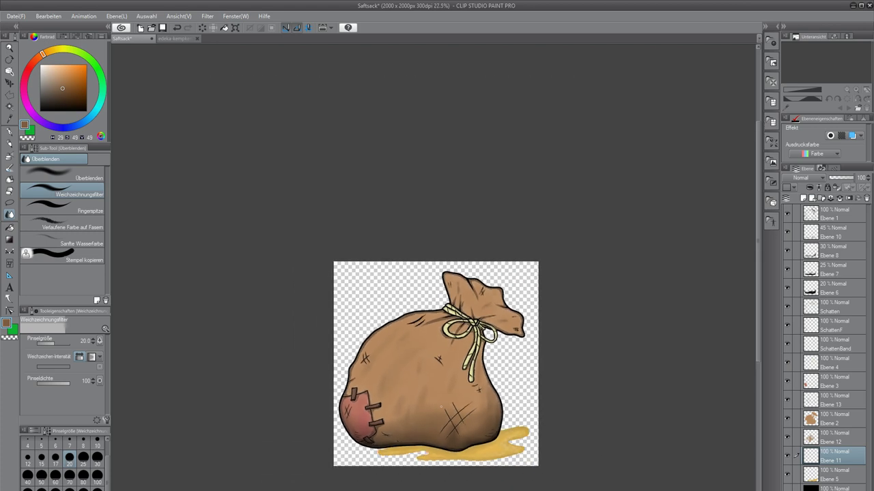
Paint a white highlight inside the puddle's left tip on layer Ebene 11 with the ink brush Glätten at size 8.
scroll(436, 431, "up", 3)
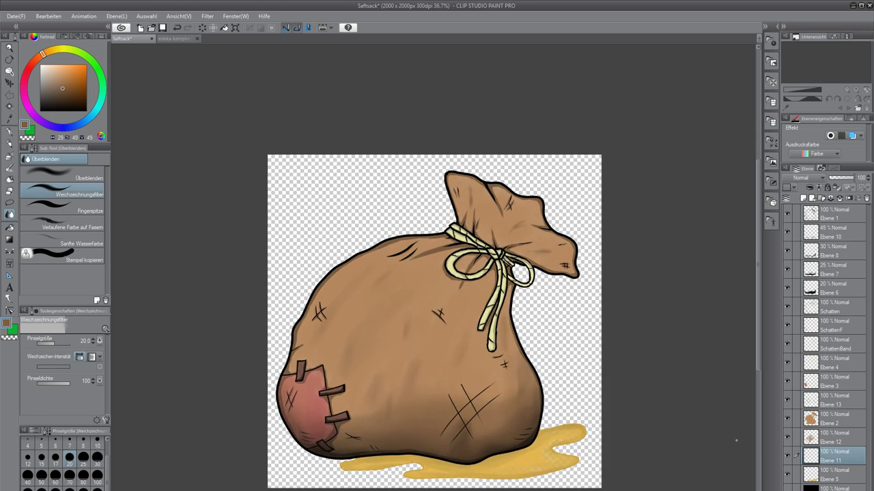
left_click_drag(50, 89, 40, 65)
scroll(373, 295, "up", 4)
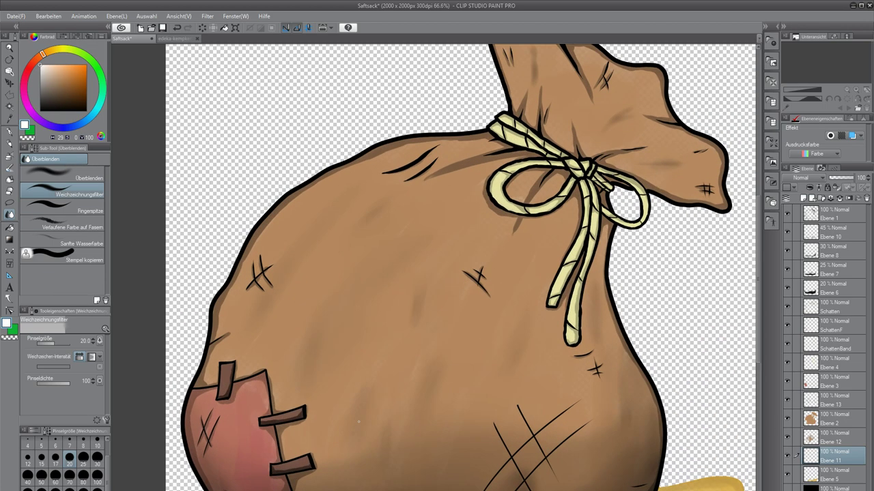
scroll(373, 294, "up", 5)
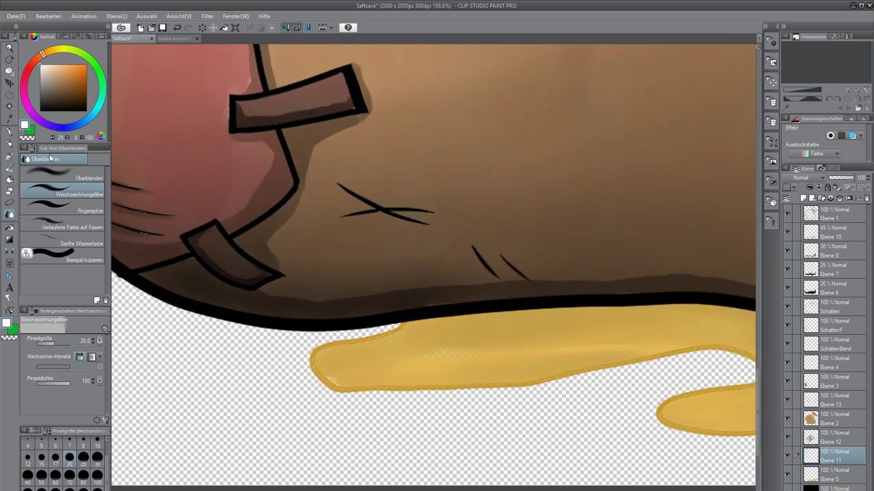
key("b")
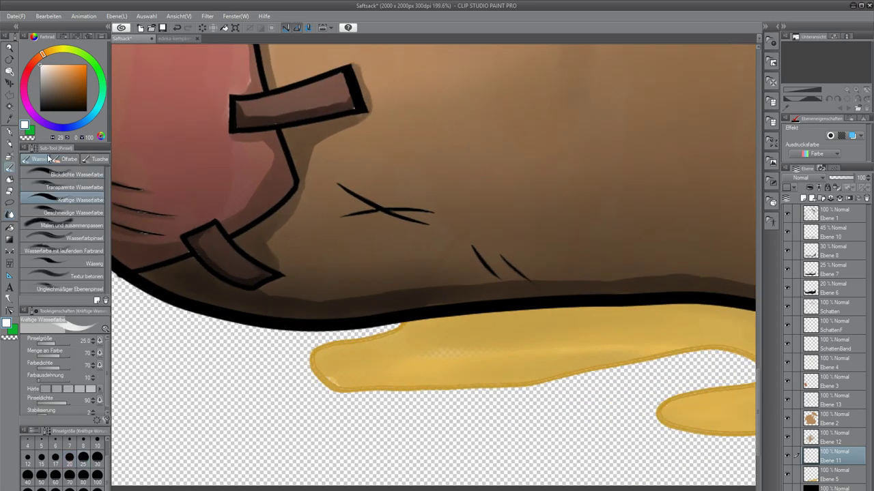
left_click(100, 159)
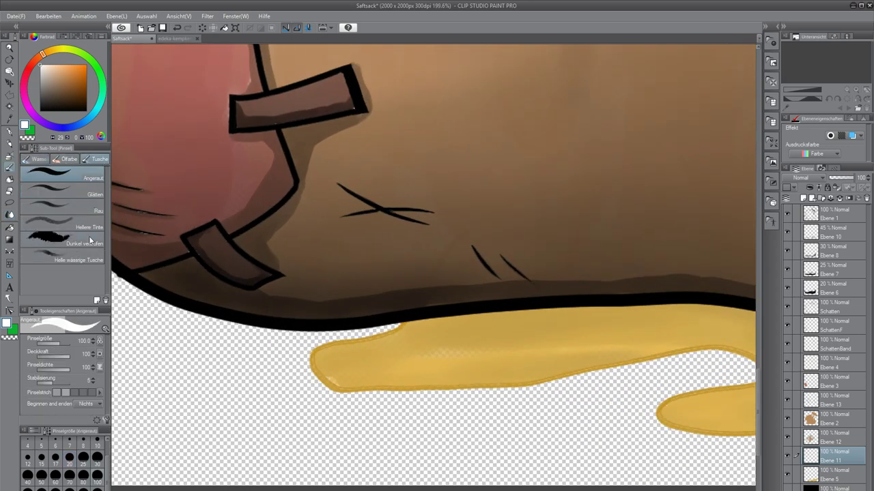
left_click(69, 456)
left_click(77, 190)
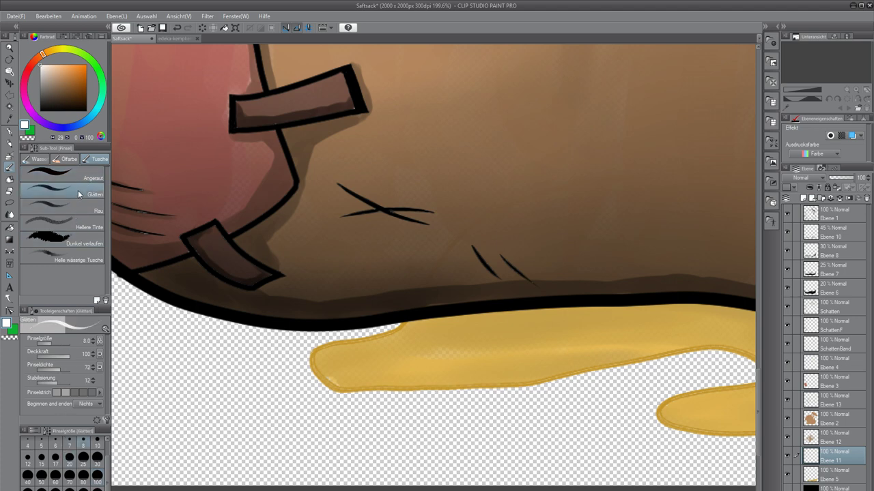
scroll(288, 363, "up", 8)
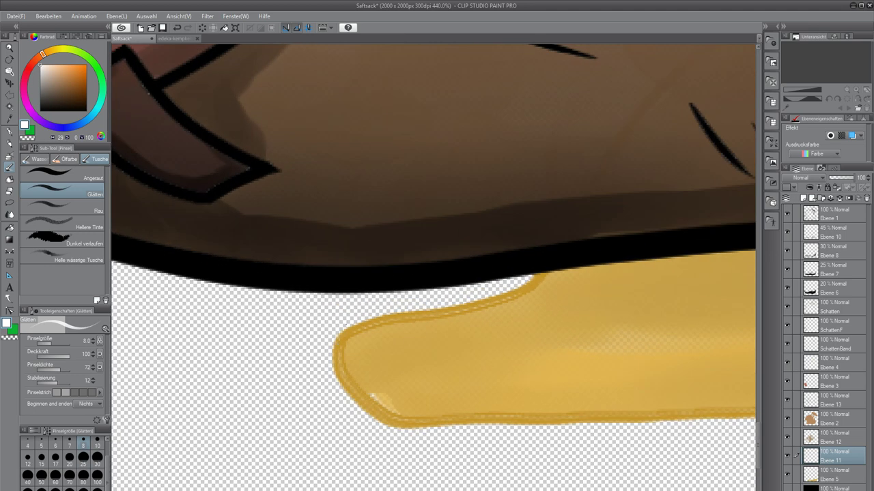
left_click_drag(366, 336, 359, 374)
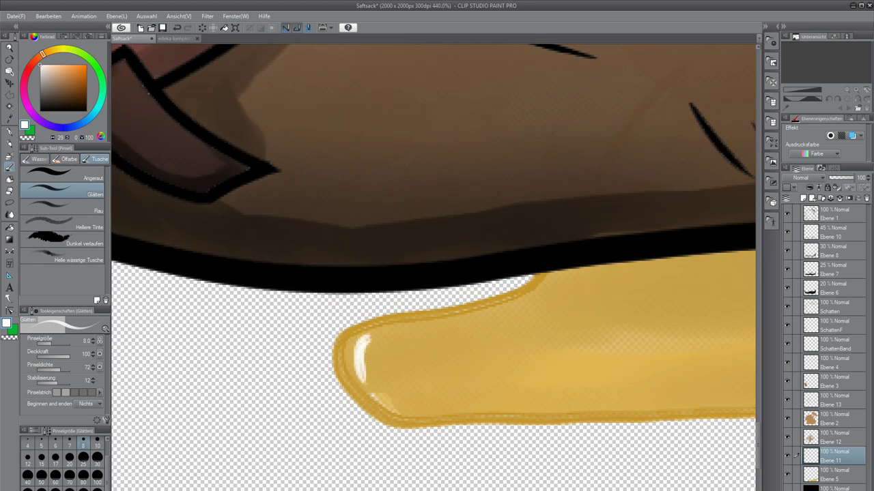
key("ctrl+z")
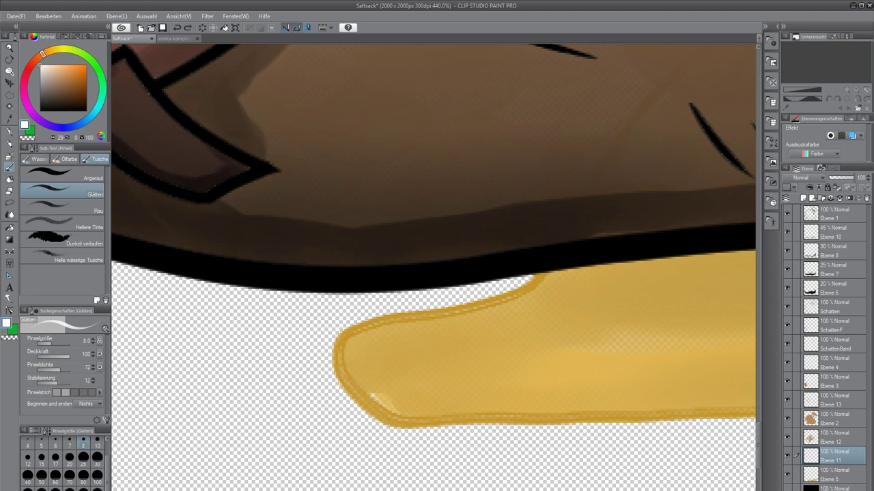
mouse_move(358, 374)
left_mouse_down()
mouse_move(428, 398)
mouse_move(324, 319)
mouse_move(293, 319)
mouse_move(335, 311)
mouse_move(402, 256)
mouse_move(377, 277)
left_mouse_up()
Paint thin white highlights along the lower edge of the puddle's left arm and around the notch beside it.
left_click_drag(519, 184, 275, 343)
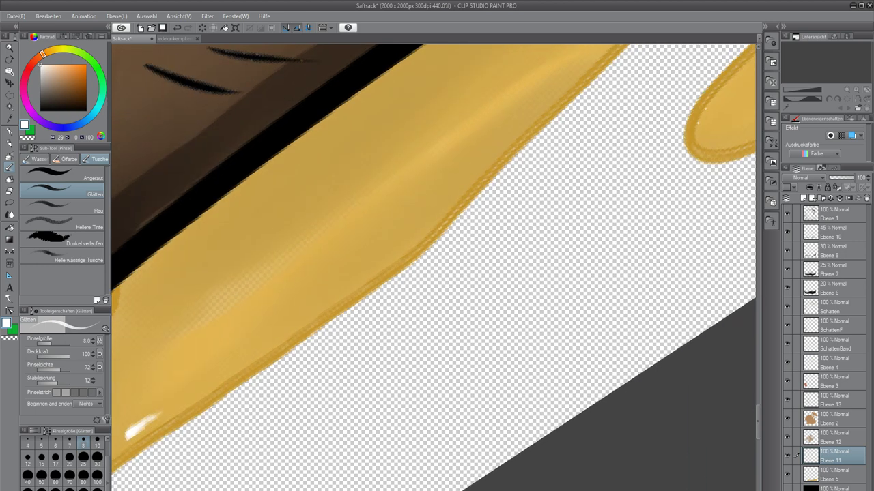
left_click_drag(440, 254, 307, 345)
left_click_drag(162, 411, 217, 371)
left_click_drag(181, 399, 244, 352)
left_click_drag(204, 382, 278, 326)
left_click_drag(243, 358, 342, 269)
left_click_drag(311, 302, 352, 256)
mouse_move(396, 232)
left_mouse_down()
mouse_move(292, 337)
mouse_move(282, 325)
left_mouse_up()
left_click_drag(372, 241, 272, 329)
mouse_move(333, 267)
left_mouse_down()
mouse_move(359, 246)
mouse_move(320, 278)
mouse_move(395, 222)
mouse_move(384, 230)
mouse_move(464, 202)
left_mouse_up()
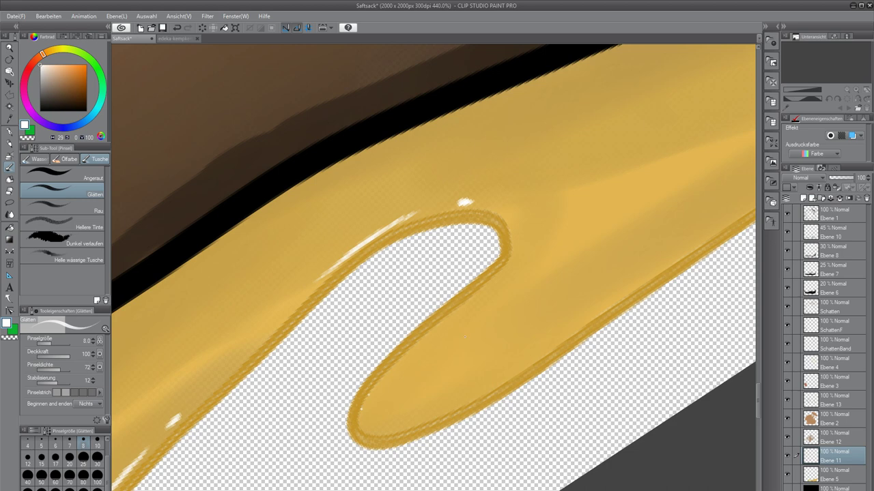
Continue the white highlights on the puddle's lower finger and along its long lower edge towards the right end.
left_click_drag(416, 414, 354, 323)
mouse_move(289, 327)
left_mouse_down()
mouse_move(303, 350)
mouse_move(324, 350)
mouse_move(296, 339)
mouse_move(323, 349)
mouse_move(411, 304)
left_mouse_up()
left_click_drag(369, 326, 374, 320)
mouse_move(550, 215)
left_mouse_down()
mouse_move(255, 379)
mouse_move(388, 280)
mouse_move(260, 374)
mouse_move(296, 354)
left_mouse_up()
mouse_move(437, 253)
left_mouse_down()
mouse_move(266, 369)
mouse_move(457, 262)
mouse_move(318, 340)
mouse_move(400, 294)
left_mouse_up()
mouse_move(486, 231)
left_mouse_down()
mouse_move(329, 337)
mouse_move(422, 279)
left_mouse_up()
left_click_drag(438, 262, 162, 465)
mouse_move(373, 289)
left_mouse_down()
mouse_move(136, 487)
mouse_move(294, 362)
left_mouse_up()
mouse_move(225, 435)
left_mouse_down()
mouse_move(413, 263)
mouse_move(256, 413)
mouse_move(290, 372)
left_mouse_up()
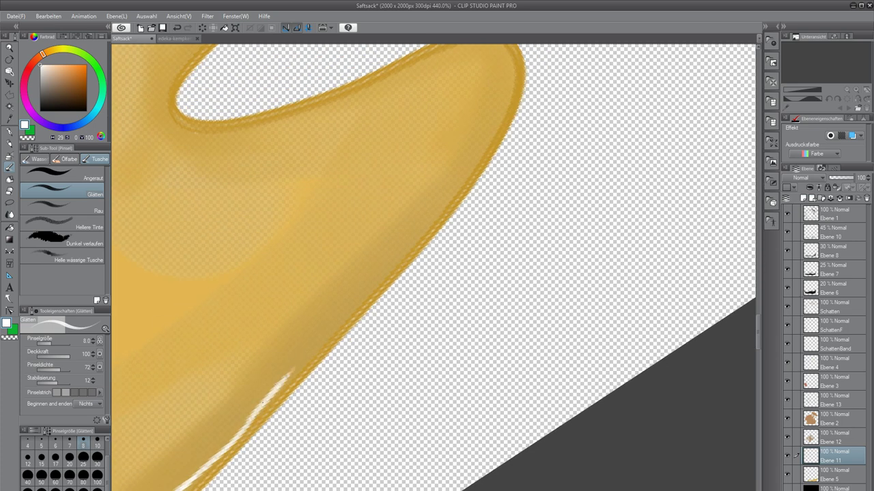
Extend the white highlights up the right lower edge and add a curved streak with a dot at the lower right fingertip.
mouse_move(319, 342)
left_mouse_down()
mouse_move(381, 285)
mouse_move(409, 242)
left_mouse_up()
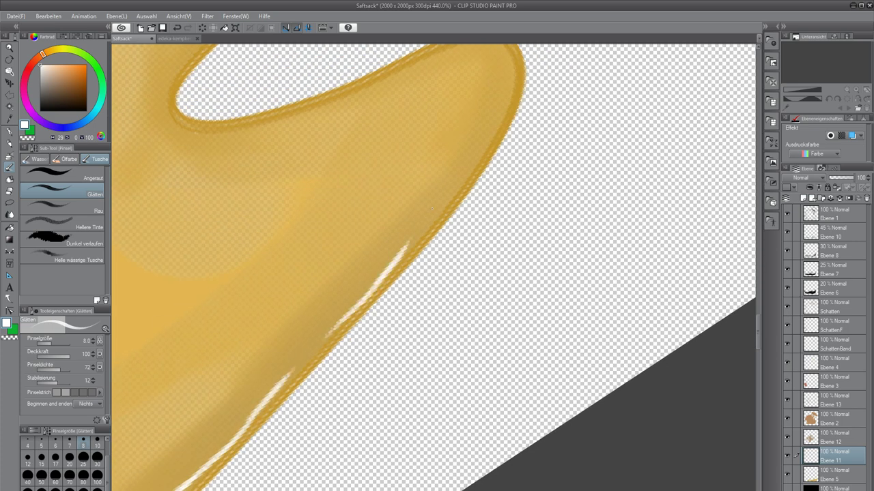
left_click_drag(449, 186, 314, 353)
mouse_move(364, 229)
left_mouse_down()
mouse_move(368, 272)
mouse_move(352, 294)
left_mouse_up()
left_click_drag(365, 263, 338, 317)
left_click_drag(256, 354, 353, 337)
left_click_drag(527, 250, 528, 240)
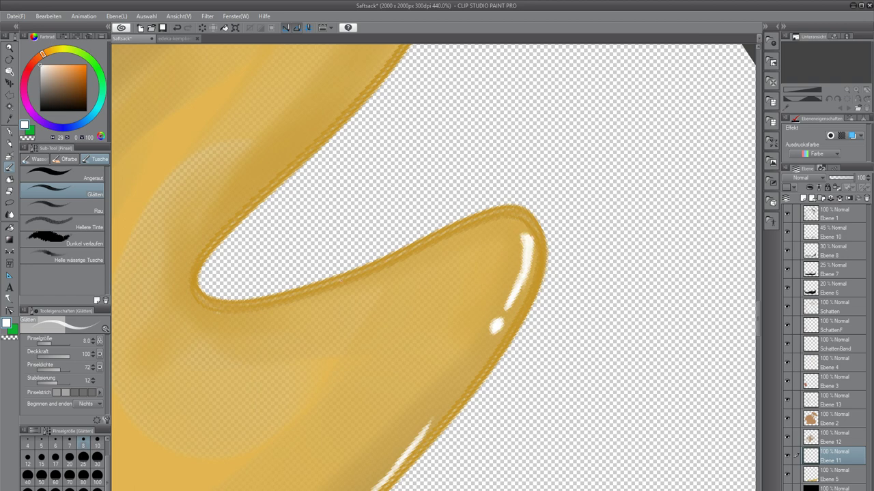
Paint white highlights around the notch between the puddle's two right fingers and along the upper fingertip's edge.
left_click_drag(473, 293, 554, 325)
left_click_drag(328, 324, 302, 357)
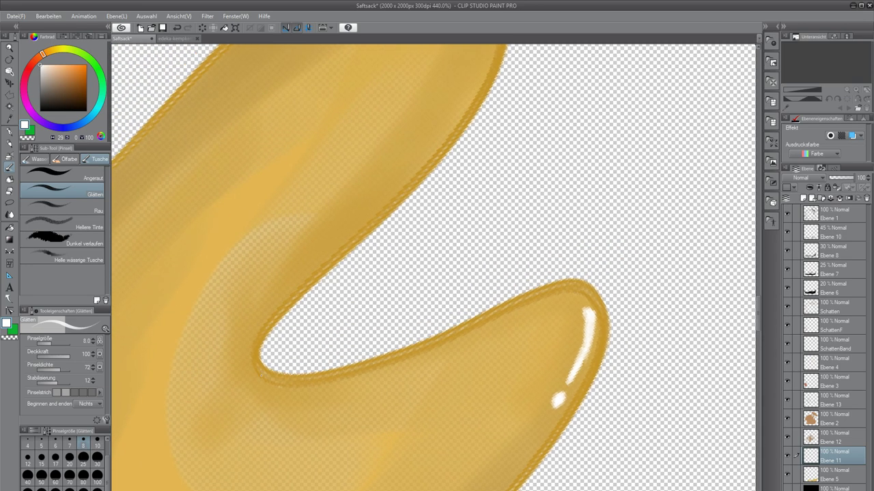
mouse_move(251, 384)
left_mouse_down()
mouse_move(241, 344)
mouse_move(276, 296)
left_mouse_up()
left_click_drag(242, 340, 237, 365)
left_click_drag(303, 271, 297, 276)
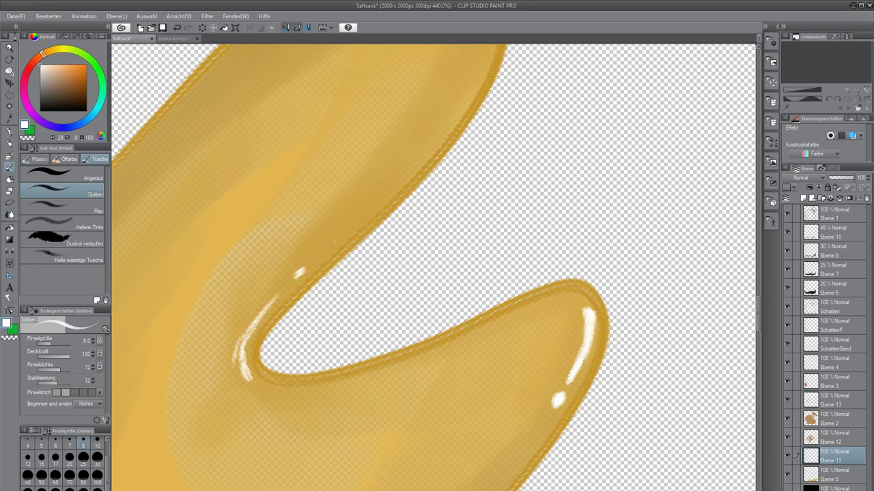
left_click_drag(431, 121, 320, 259)
mouse_move(367, 116)
left_mouse_down()
mouse_move(383, 188)
mouse_move(317, 280)
left_mouse_up()
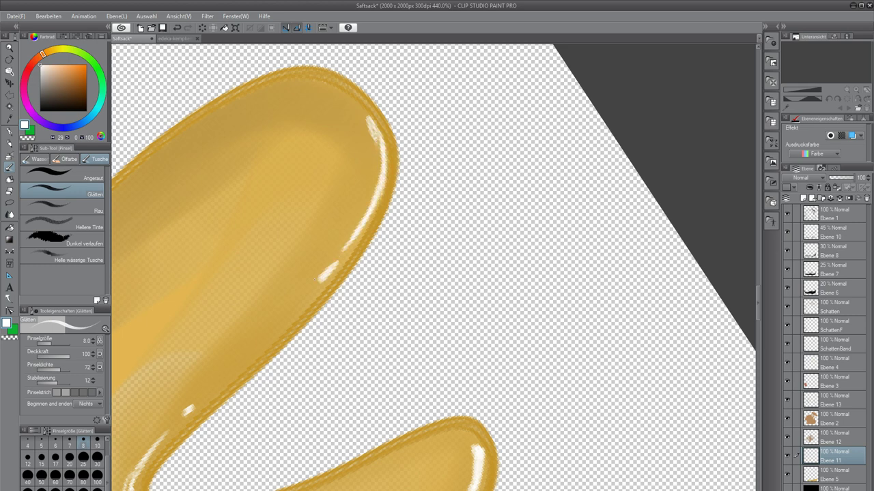
Add a new layer directly above layer Ebene 10.
scroll(369, 274, "down", 7)
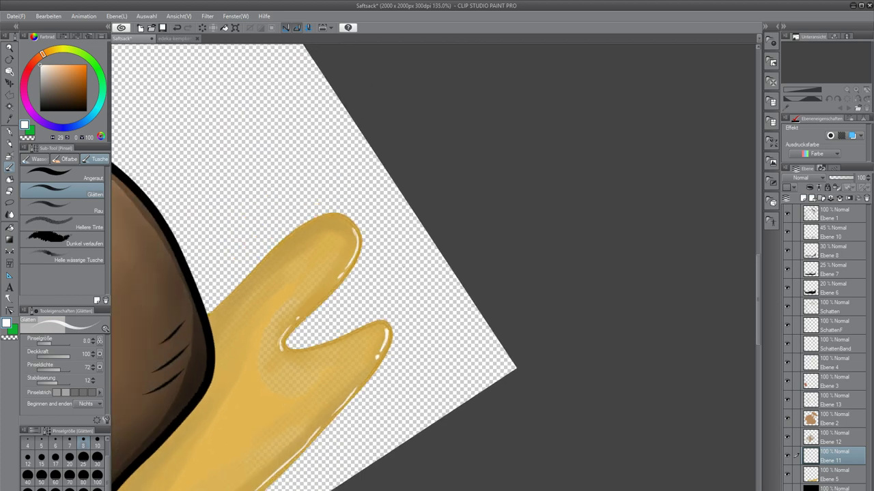
scroll(544, 136, "down", 4)
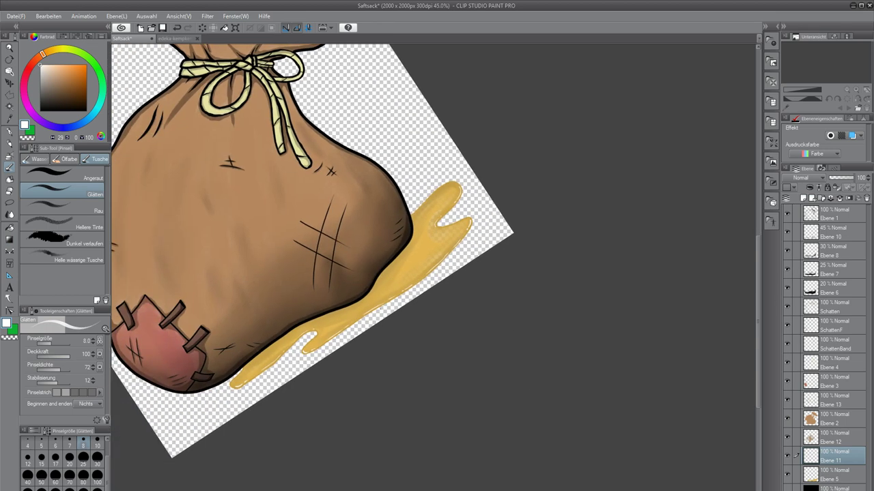
scroll(384, 311, "down", 1)
scroll(379, 305, "down", 1)
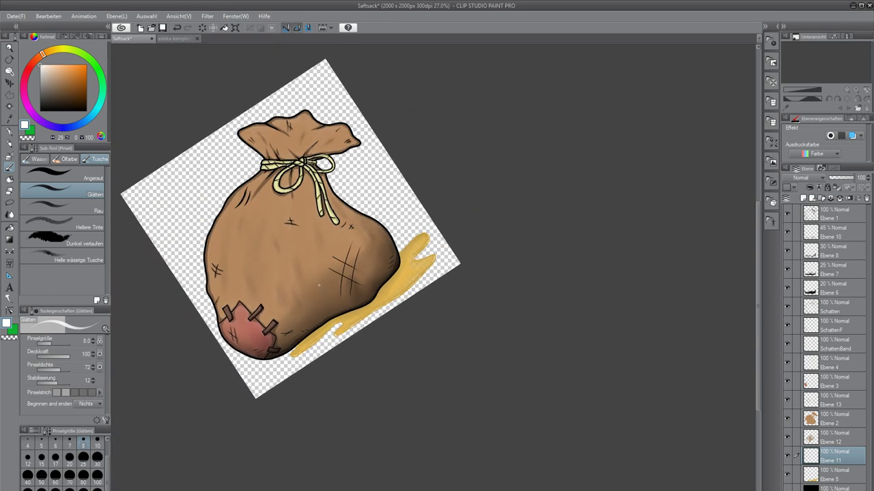
scroll(319, 286, "up", 1)
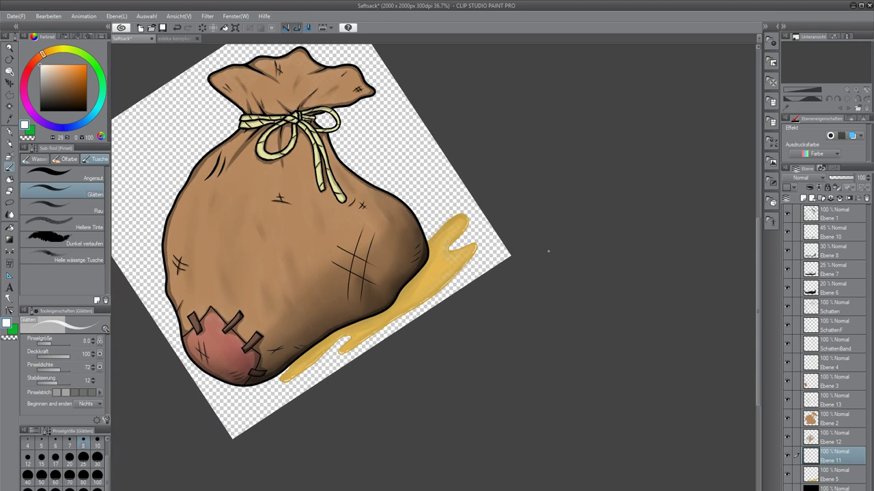
left_click(834, 232)
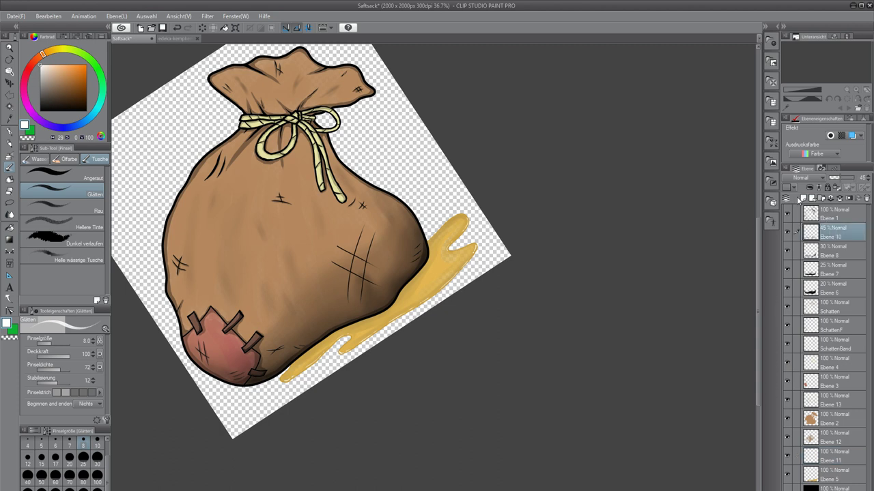
left_click(804, 197)
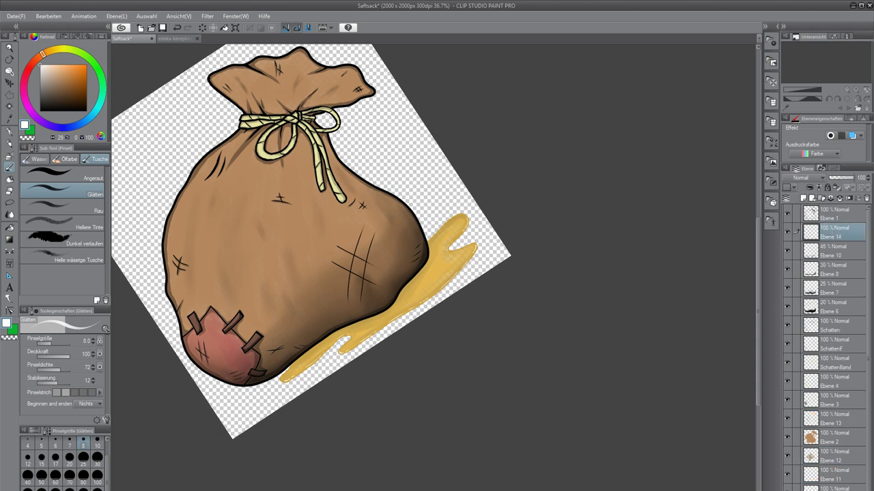
Check the bow for colour gaps against the black background layer, leaving that layer hidden at the end.
scroll(297, 310, "up", 4)
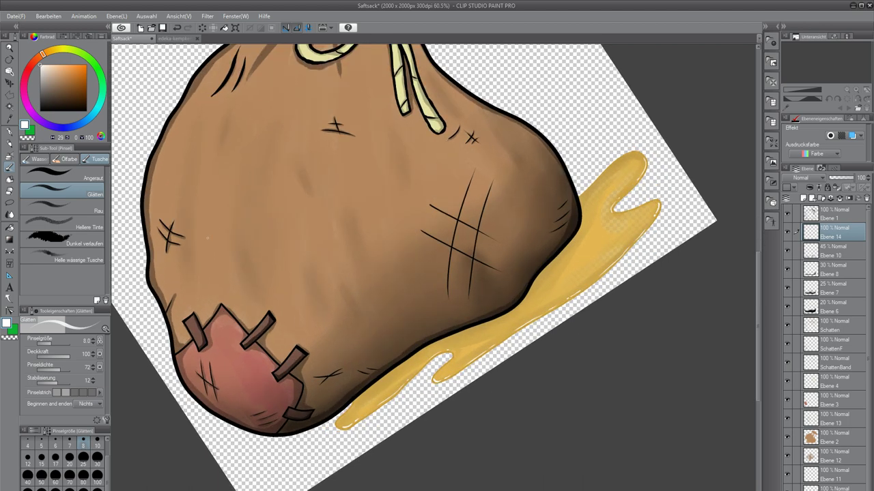
left_click_drag(246, 169, 291, 364)
scroll(334, 222, "up", 2)
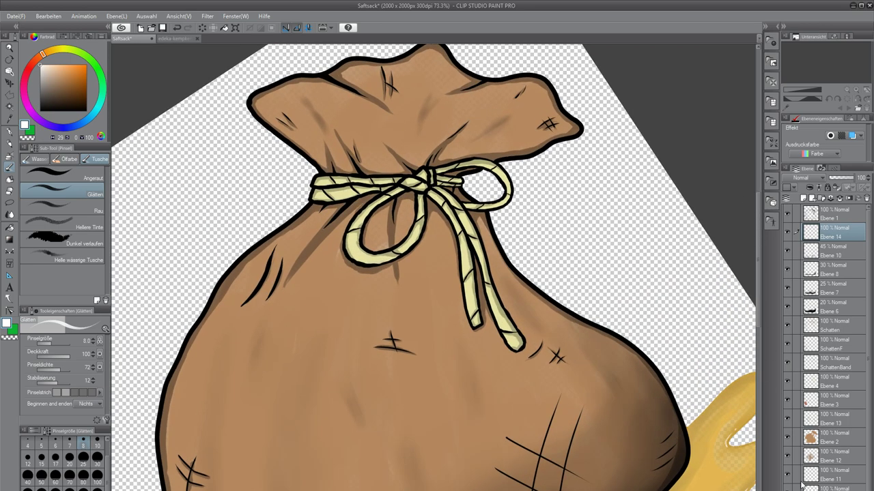
scroll(410, 171, "up", 5)
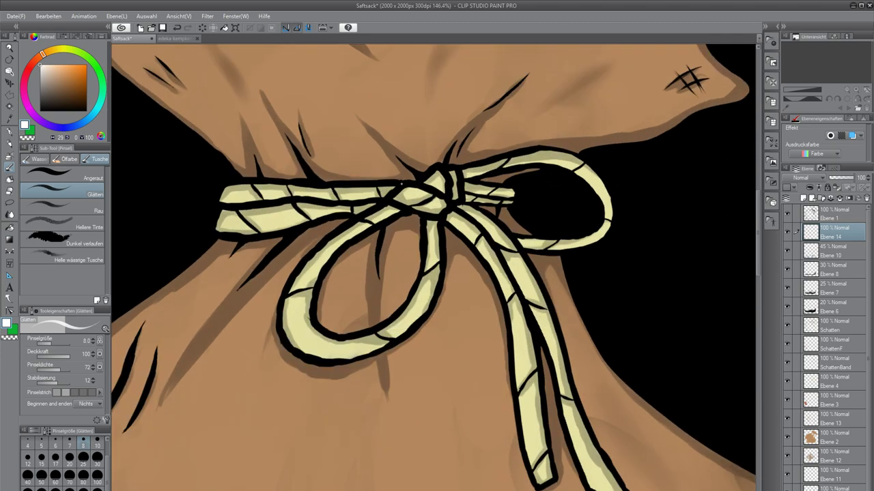
scroll(574, 365, "down", 3)
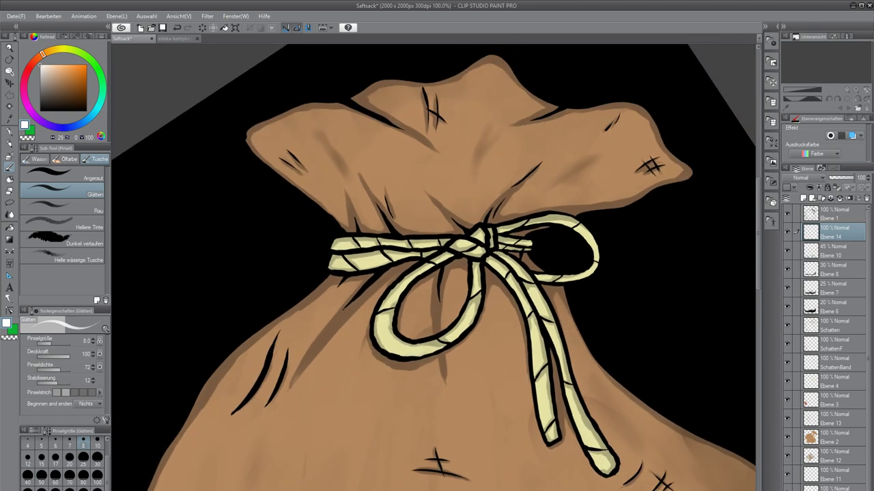
left_click(787, 490)
Fill the colour gap where the bow's hanging ends part with Mapping Stift at size 7, using brown sampled from the shadow between them.
scroll(445, 264, "up", 2)
scroll(447, 264, "up", 3)
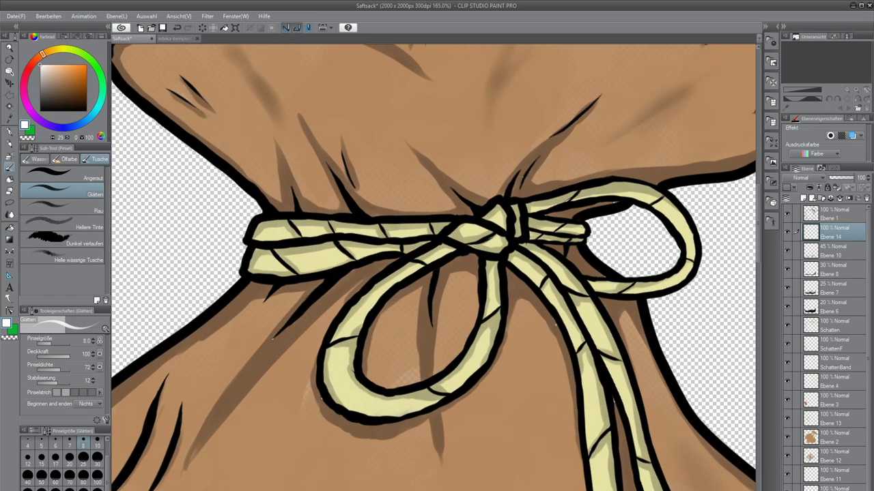
left_click_drag(612, 404, 408, 292)
scroll(408, 292, "up", 11)
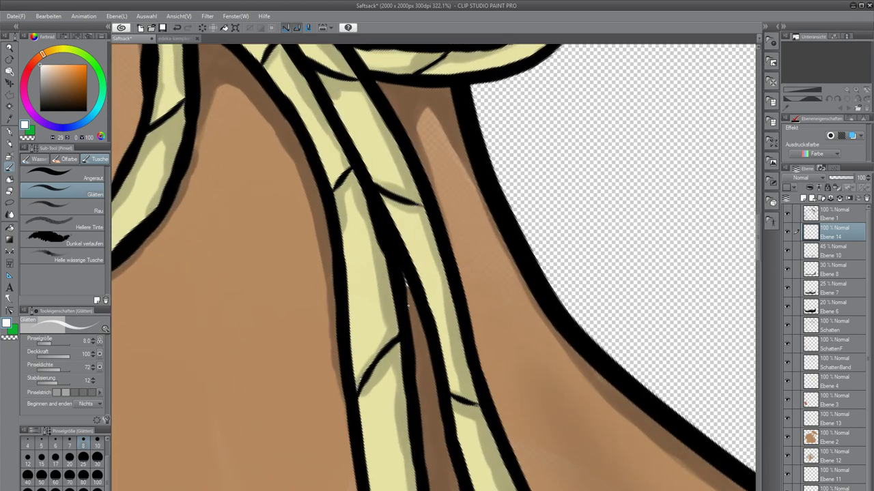
scroll(404, 272, "up", 2)
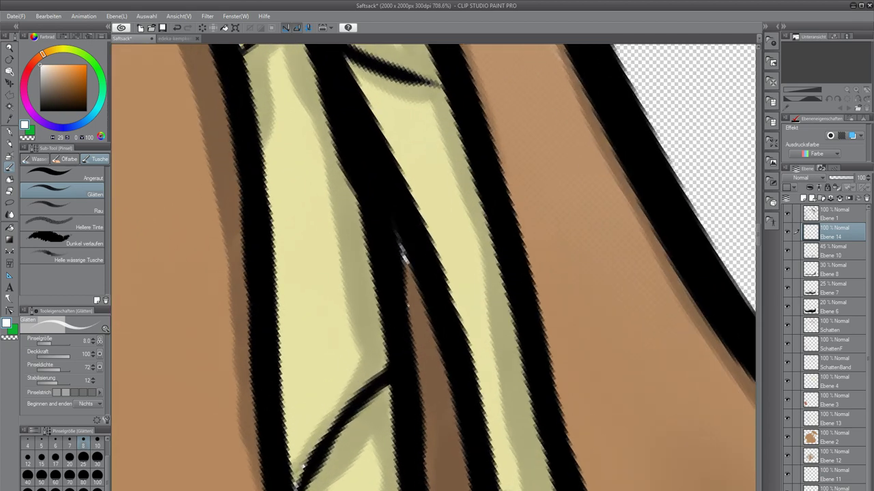
key("p")
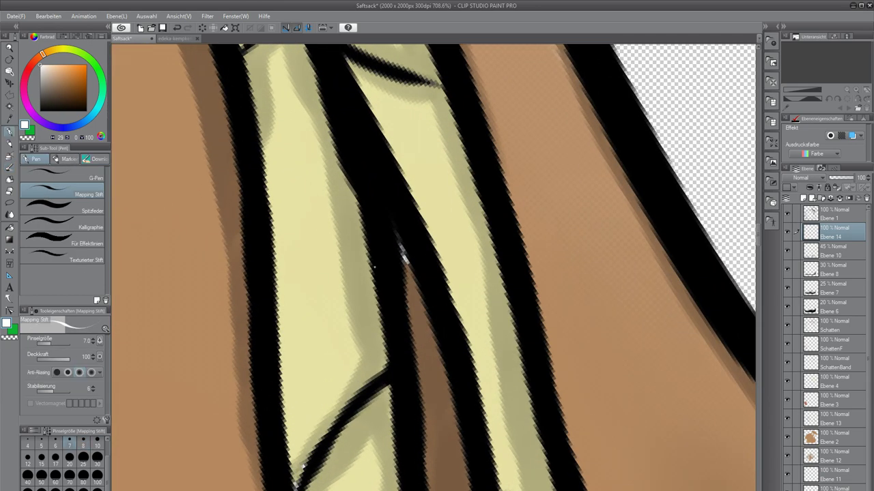
left_click_drag(80, 83, 3, 140)
left_click_drag(397, 235, 403, 258)
key("ctrl+z")
left_click(431, 390, "alt")
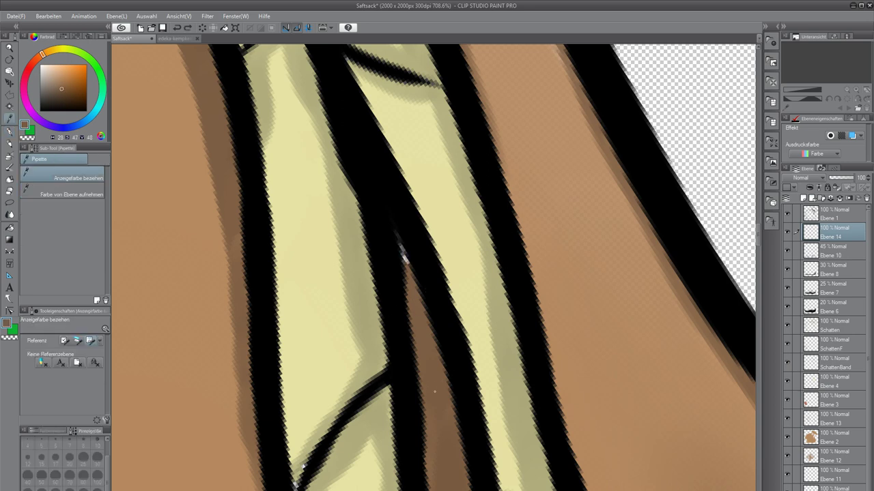
key("p")
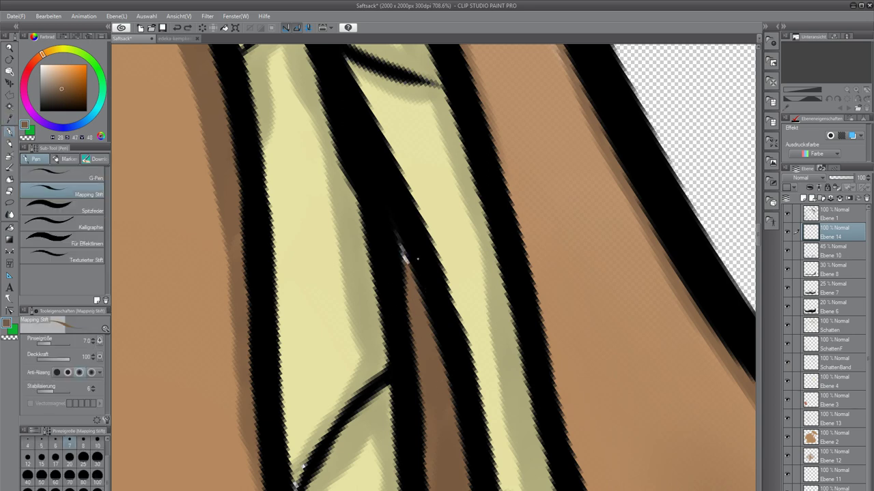
left_click_drag(396, 237, 407, 264)
Fill the remaining colour gaps between the bow's hanging ends and in the shaded sack area below the right loop with brown.
left_click_drag(366, 191, 447, 417)
mouse_move(386, 61)
left_mouse_down()
mouse_move(523, 301)
mouse_move(446, 268)
mouse_move(482, 281)
left_mouse_up()
left_click(441, 271)
left_click(511, 194)
left_click_drag(419, 182, 473, 195)
left_click_drag(429, 145, 436, 225)
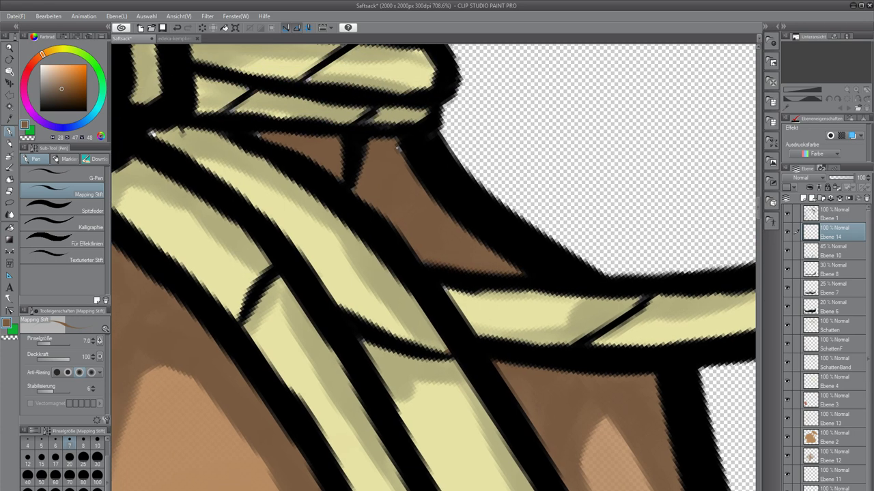
left_click_drag(399, 150, 447, 224)
left_click(321, 202)
mouse_move(323, 202)
left_mouse_down()
mouse_move(370, 208)
mouse_move(419, 247)
left_mouse_up()
left_click(312, 243)
left_click(315, 242)
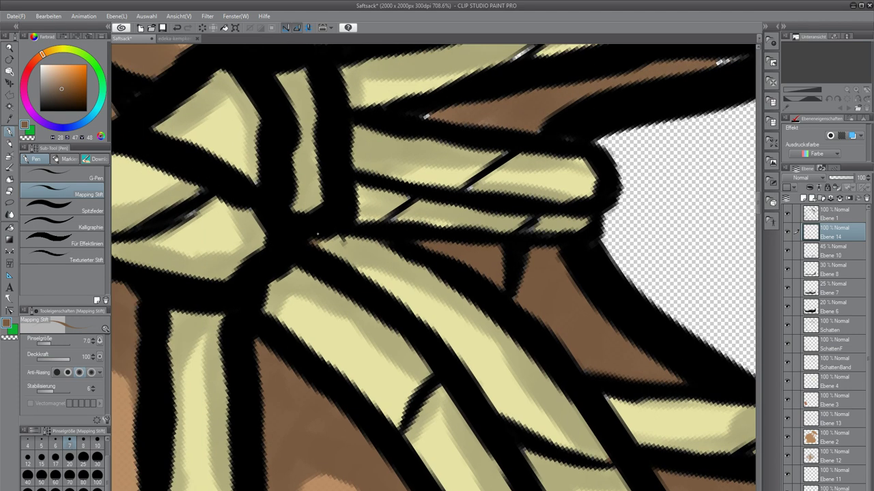
Paint brown over the white gaps in the narrow shaded area enclosed between the right loop's strands and the sack outline.
left_click(469, 189)
left_click_drag(468, 189, 423, 247)
left_click(381, 176)
left_click_drag(390, 172, 376, 176)
left_click_drag(462, 170, 352, 192)
left_click_drag(545, 146, 588, 138)
left_click_drag(481, 150, 535, 140)
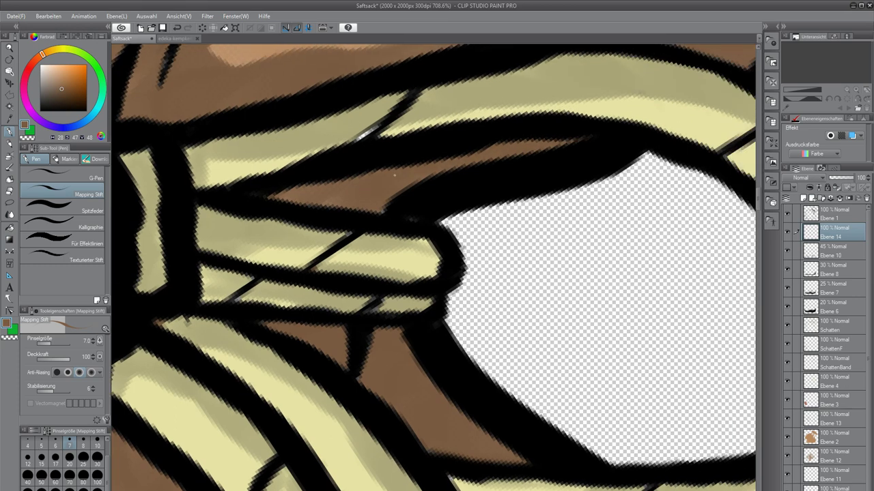
Close the gaps in the crease lines above the knot and in the right loop's outline and seam, switching the pen to black.
left_click_drag(384, 210, 383, 290)
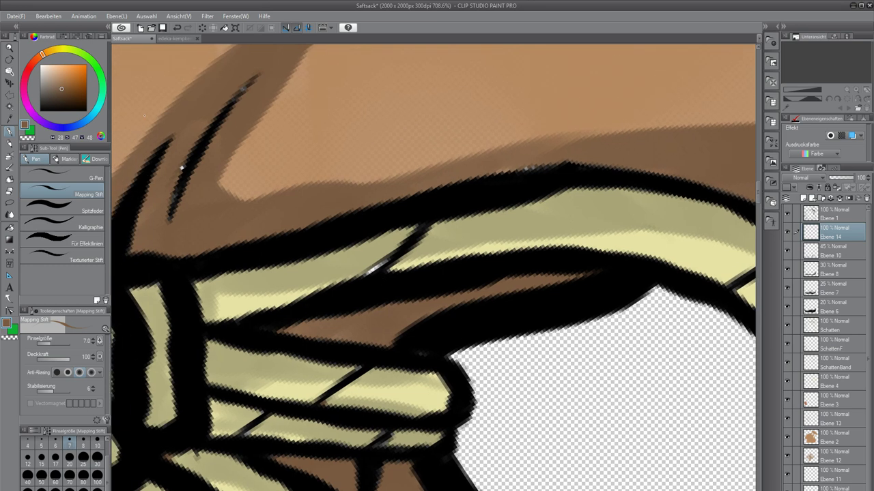
left_click_drag(66, 97, 51, 148)
mouse_move(386, 261)
left_mouse_down()
mouse_move(359, 278)
mouse_move(389, 256)
left_mouse_up()
left_click_drag(507, 177, 549, 166)
left_click_drag(302, 230, 432, 332)
left_click_drag(313, 271, 312, 266)
mouse_move(261, 328)
left_mouse_down()
mouse_move(422, 210)
mouse_move(534, 150)
left_mouse_up()
left_click_drag(391, 231, 397, 233)
left_click_drag(497, 187, 497, 177)
mouse_move(436, 350)
left_mouse_down()
mouse_move(470, 329)
mouse_move(465, 337)
mouse_move(456, 331)
mouse_move(510, 316)
left_mouse_up()
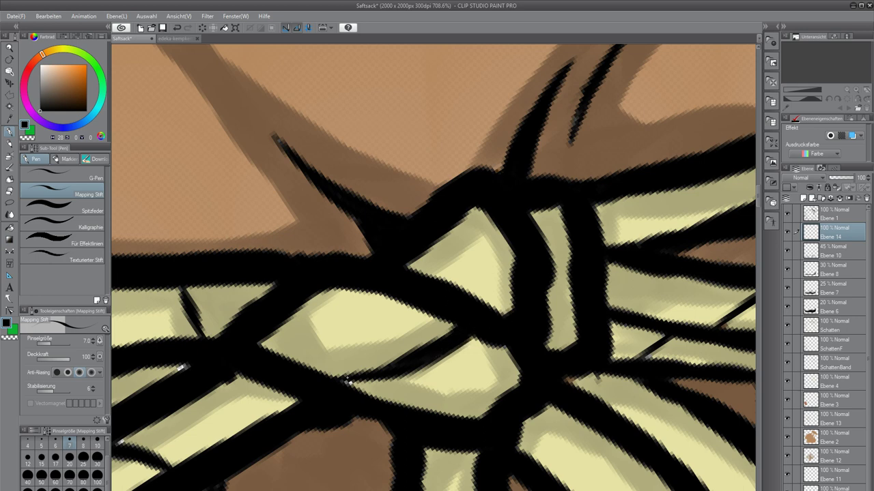
Fill the white gaps in the knot's outlines and along the strands just left of the knot with black.
mouse_move(342, 383)
left_mouse_down()
mouse_move(458, 358)
mouse_move(563, 301)
left_mouse_up()
left_click_drag(416, 290, 401, 291)
mouse_move(364, 333)
left_mouse_down()
mouse_move(413, 270)
mouse_move(390, 301)
mouse_move(398, 298)
left_mouse_up()
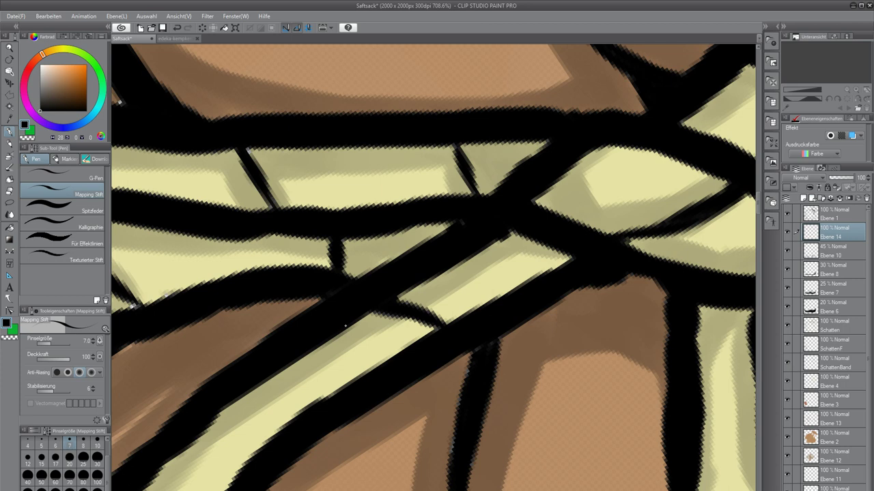
left_click_drag(514, 333, 434, 237)
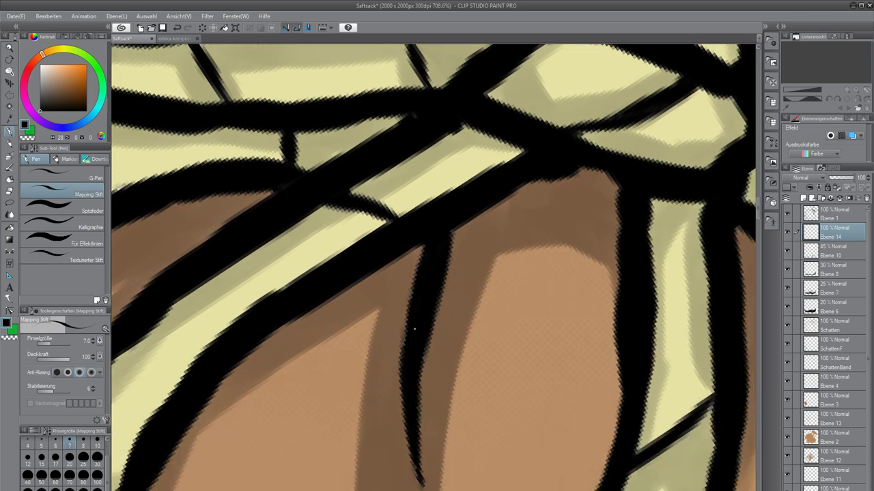
mouse_move(404, 339)
left_mouse_down()
mouse_move(402, 356)
mouse_move(424, 371)
left_mouse_up()
left_click_drag(262, 305, 294, 474)
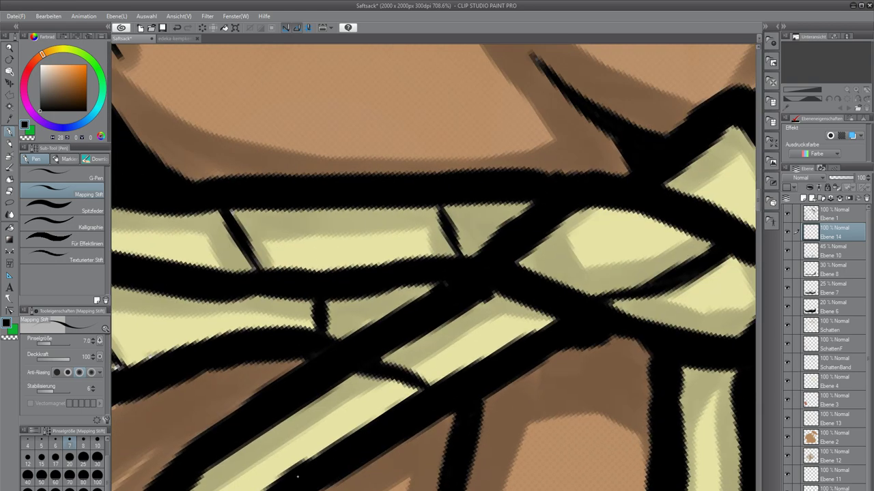
Close the gaps in the outlines and seam lines of the band wrapped around the sack's neck left of the knot with black.
left_click_drag(430, 287, 420, 299)
left_click_drag(347, 348, 616, 305)
left_click_drag(421, 335, 553, 336)
left_click_drag(448, 253, 446, 246)
left_click_drag(430, 208, 425, 214)
left_click_drag(407, 157, 409, 161)
left_click_drag(507, 126, 502, 121)
mouse_move(522, 327)
left_mouse_down()
mouse_move(512, 331)
mouse_move(561, 314)
mouse_move(538, 324)
mouse_move(548, 319)
left_mouse_up()
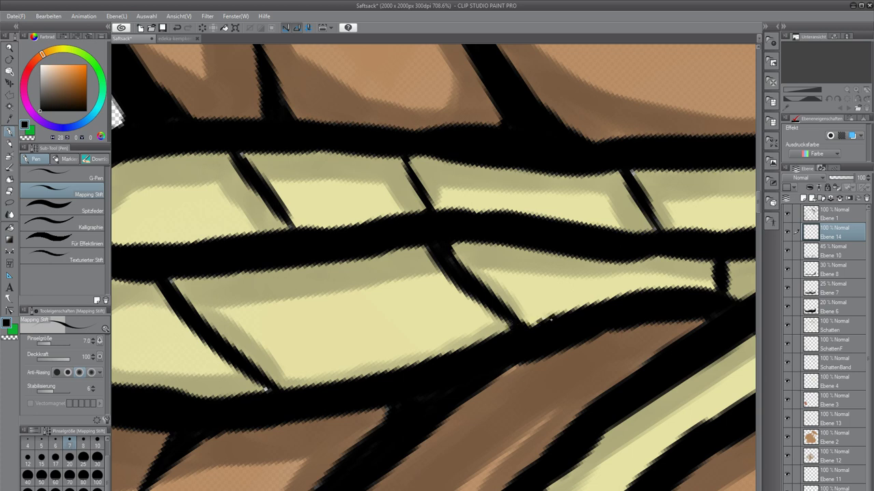
Touch up the band's lower outline and the long crease beneath it with black, undoing the misplaced strokes.
left_click_drag(437, 362, 577, 314)
left_click_drag(410, 343, 394, 260)
left_click_drag(450, 330, 406, 370)
key("ctrl+z")
key("ctrl+z")
mouse_move(444, 333)
left_mouse_down()
mouse_move(421, 357)
mouse_move(485, 269)
left_mouse_up()
mouse_move(380, 401)
left_mouse_down()
mouse_move(360, 419)
mouse_move(420, 362)
left_mouse_up()
scroll(428, 341, "down", 4)
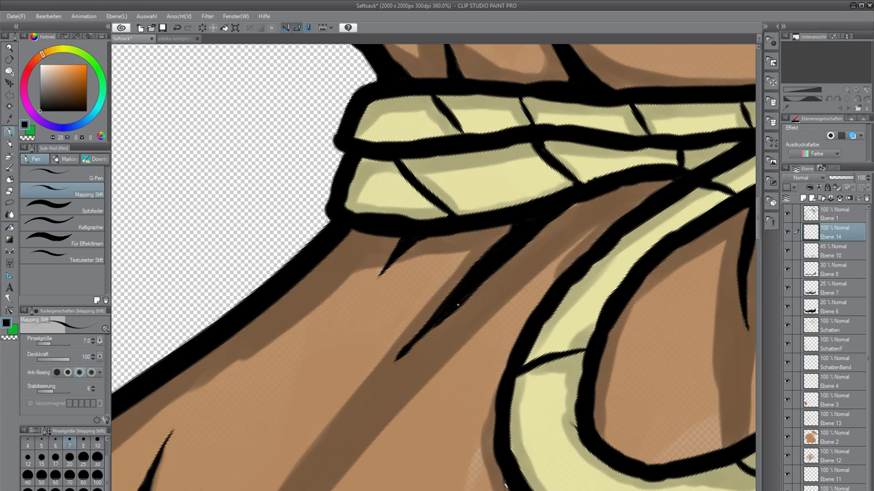
Fill the two white gaps on the outer lower edge of the left loop's outline with black, undoing a misplaced stroke.
scroll(470, 414, "up", 2)
scroll(470, 413, "up", 8)
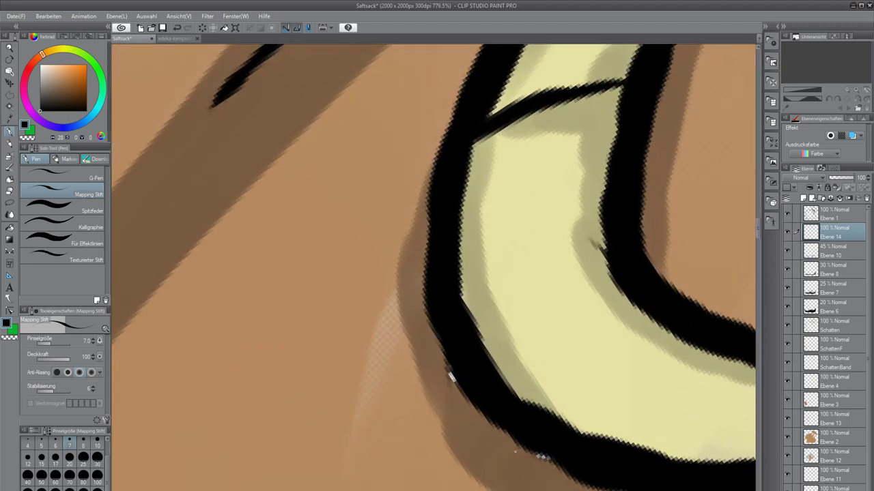
left_click_drag(437, 360, 435, 344)
key("ctrl+z")
left_click_drag(544, 456, 541, 450)
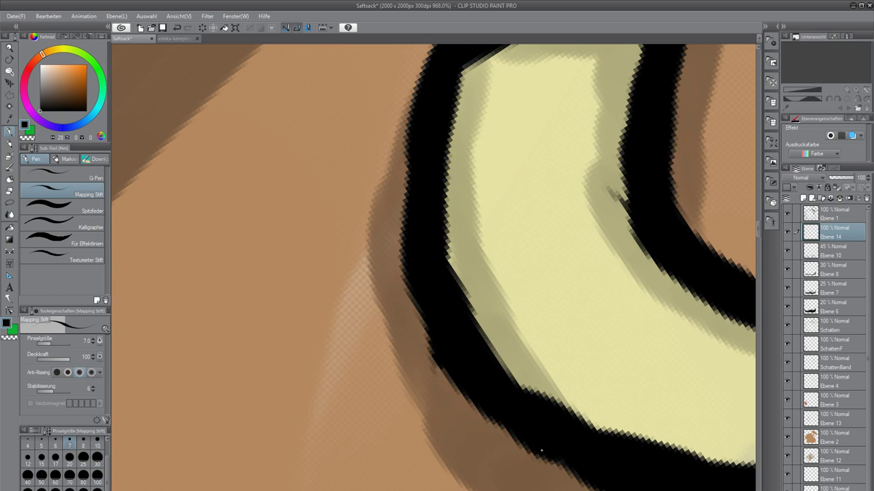
Check the whole sack and examine the red patch for flaws with the black background layer shown.
scroll(522, 273, "down", 12)
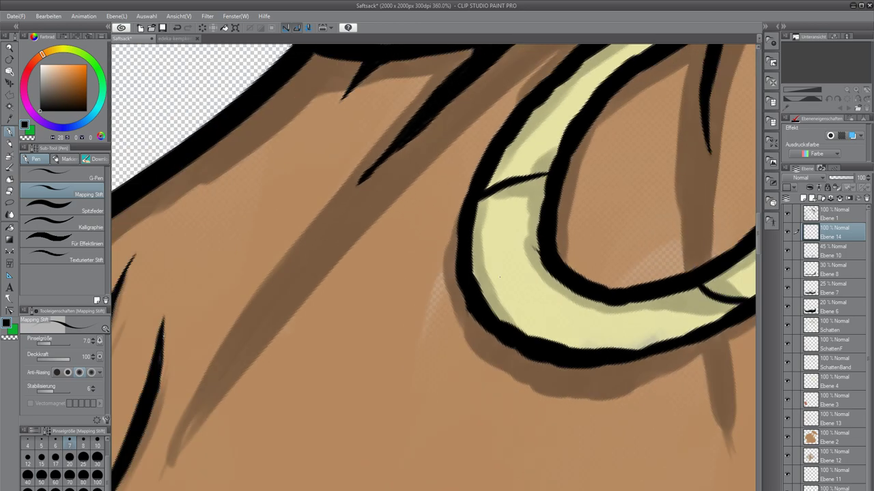
scroll(533, 250, "down", 5)
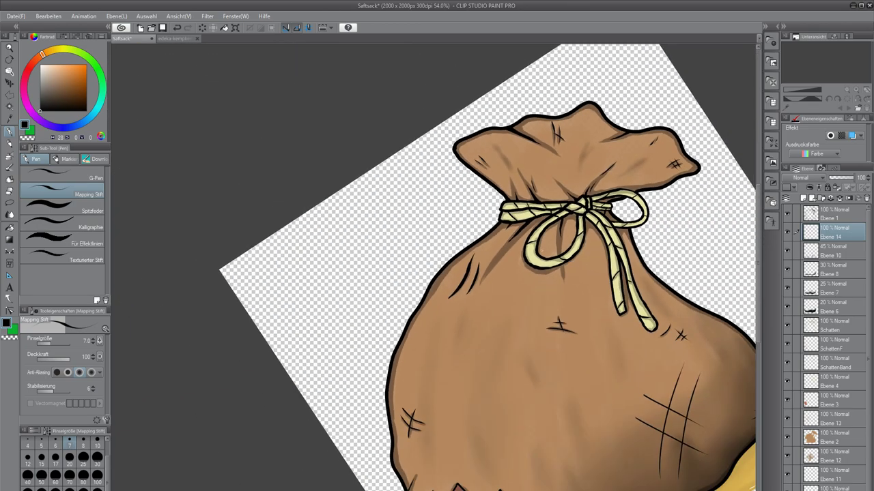
scroll(542, 250, "down", 3)
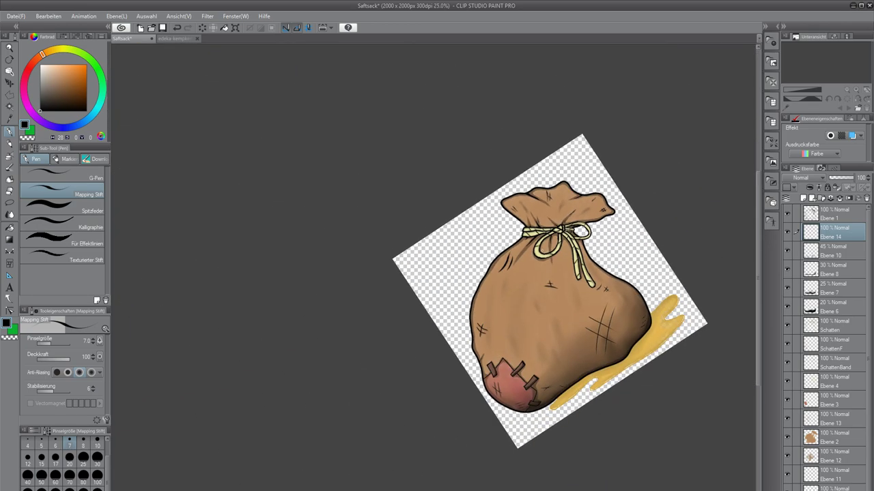
scroll(518, 413, "up", 4)
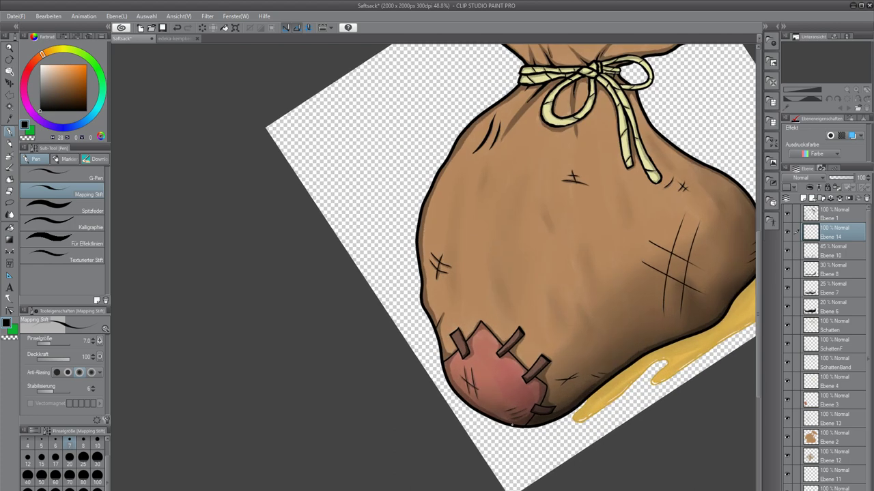
scroll(514, 426, "up", 5)
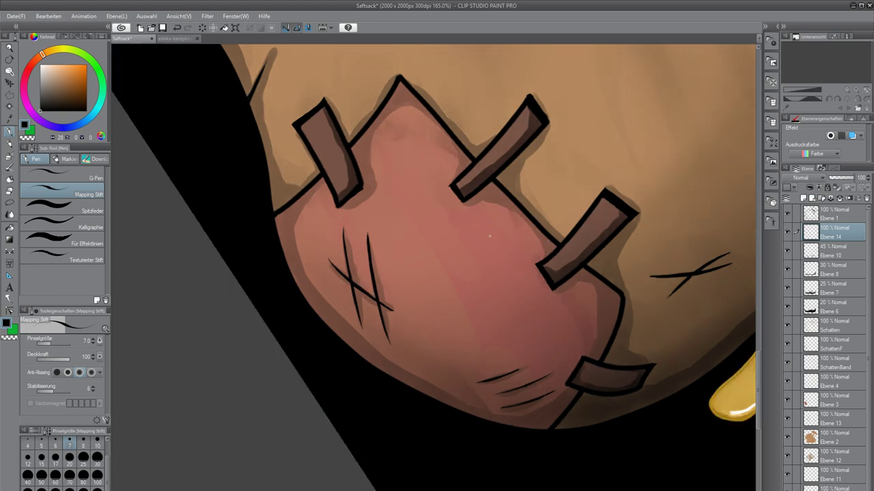
scroll(442, 122, "up", 5)
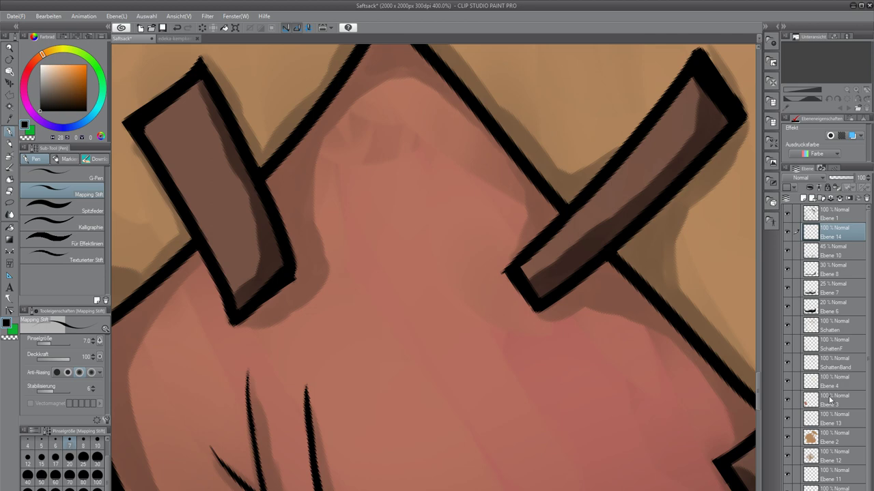
Soften the hard colour transitions in the red patch on layer Ebene 3 with the Weichzeichnungsfilter at size 20.
left_click(829, 454)
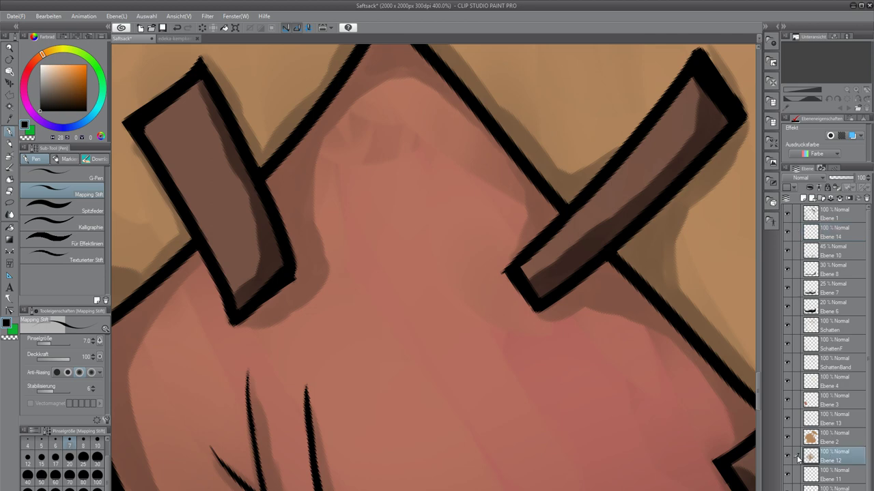
left_click(806, 402)
left_click(787, 401)
left_click(787, 400)
scroll(385, 101, "up", 2)
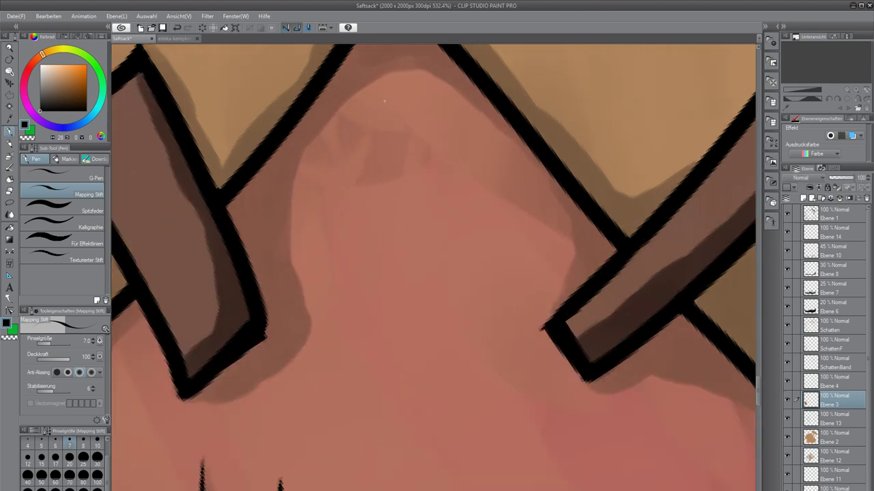
key("j")
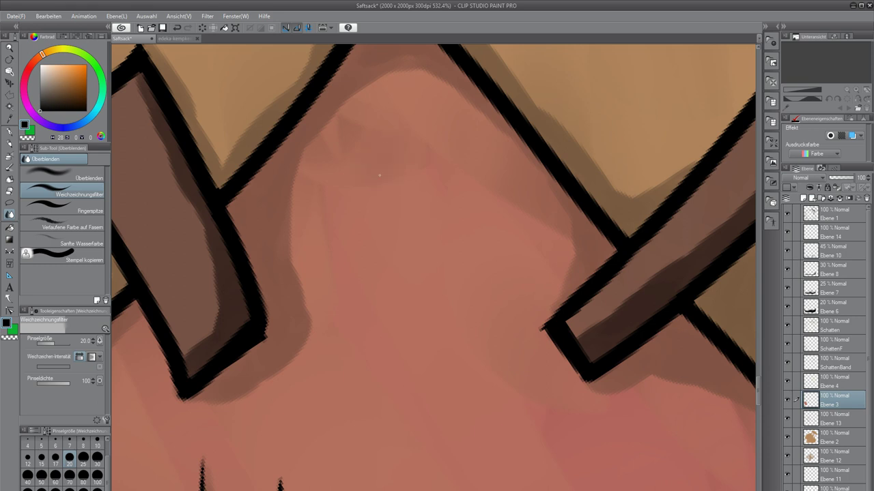
left_click_drag(545, 465, 299, 222)
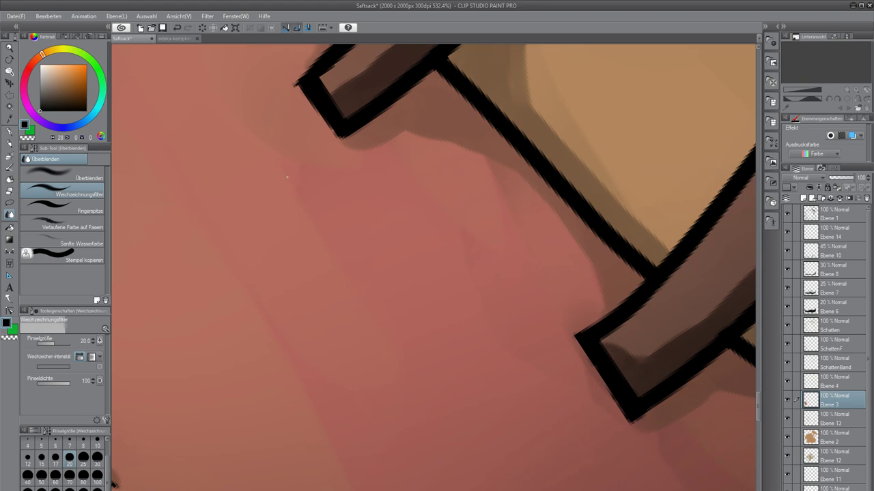
scroll(287, 178, "down", 10)
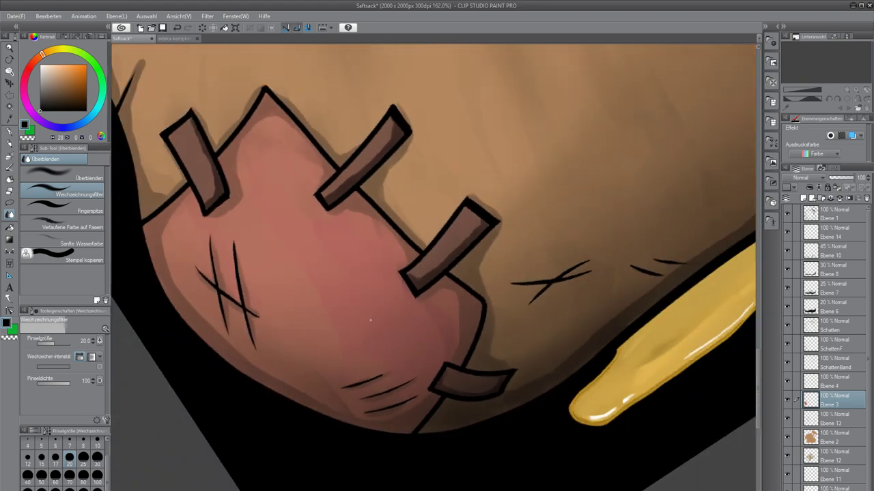
scroll(371, 320, "up", 6)
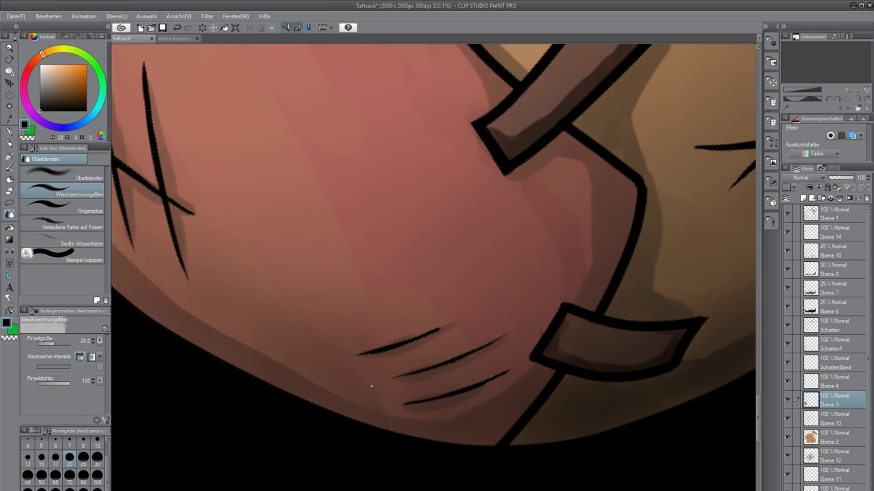
scroll(371, 386, "down", 3)
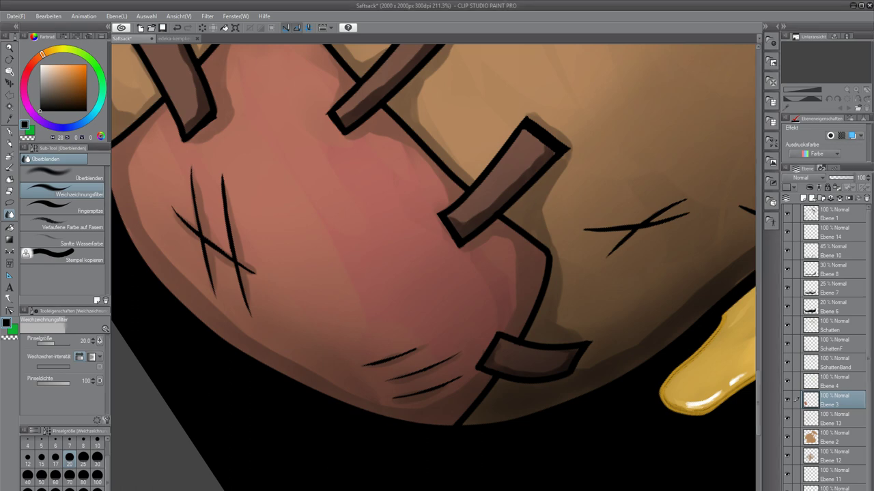
Hide the black background layer and review the whole sack illustration on the transparent canvas.
scroll(321, 354, "down", 8)
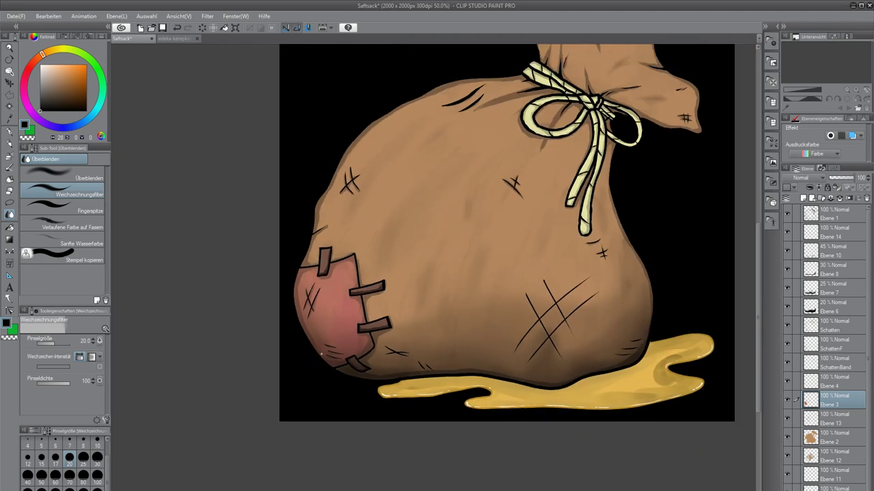
scroll(320, 353, "down", 4)
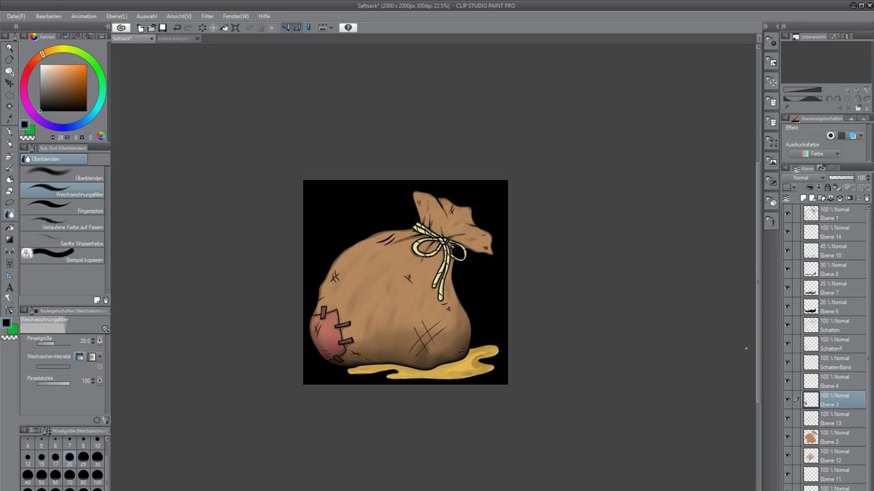
scroll(790, 486, "down", 1)
left_click(787, 489)
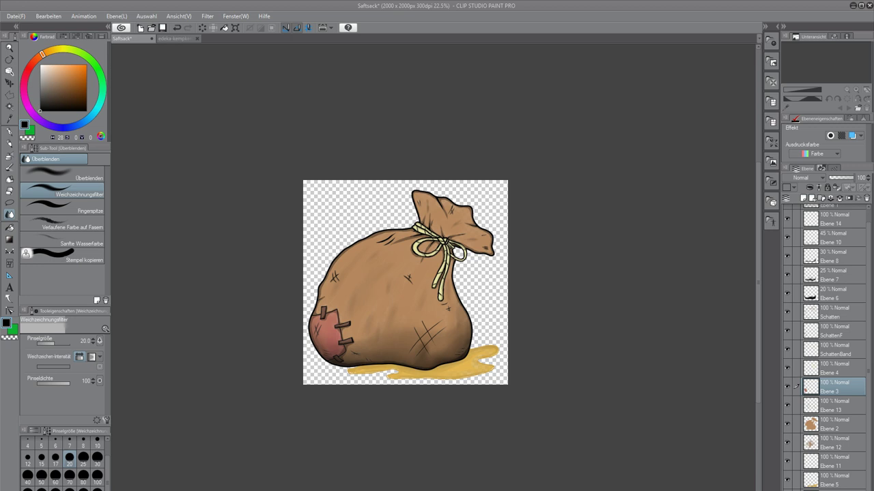
scroll(376, 257, "up", 4)
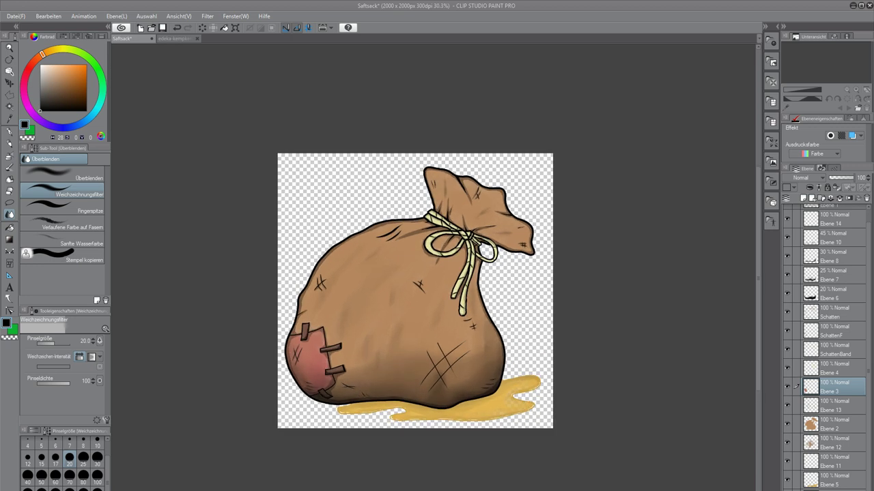
left_click_drag(418, 288, 445, 278)
scroll(445, 277, "up", 1)
scroll(445, 277, "up", 1)
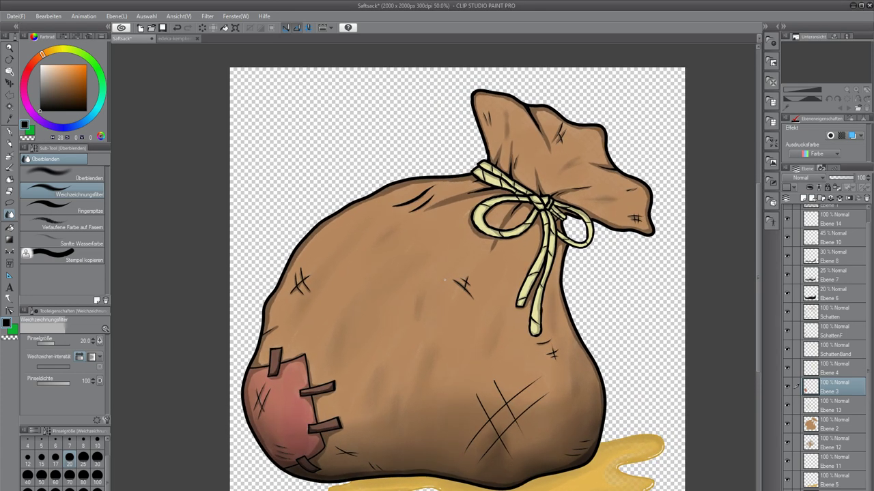